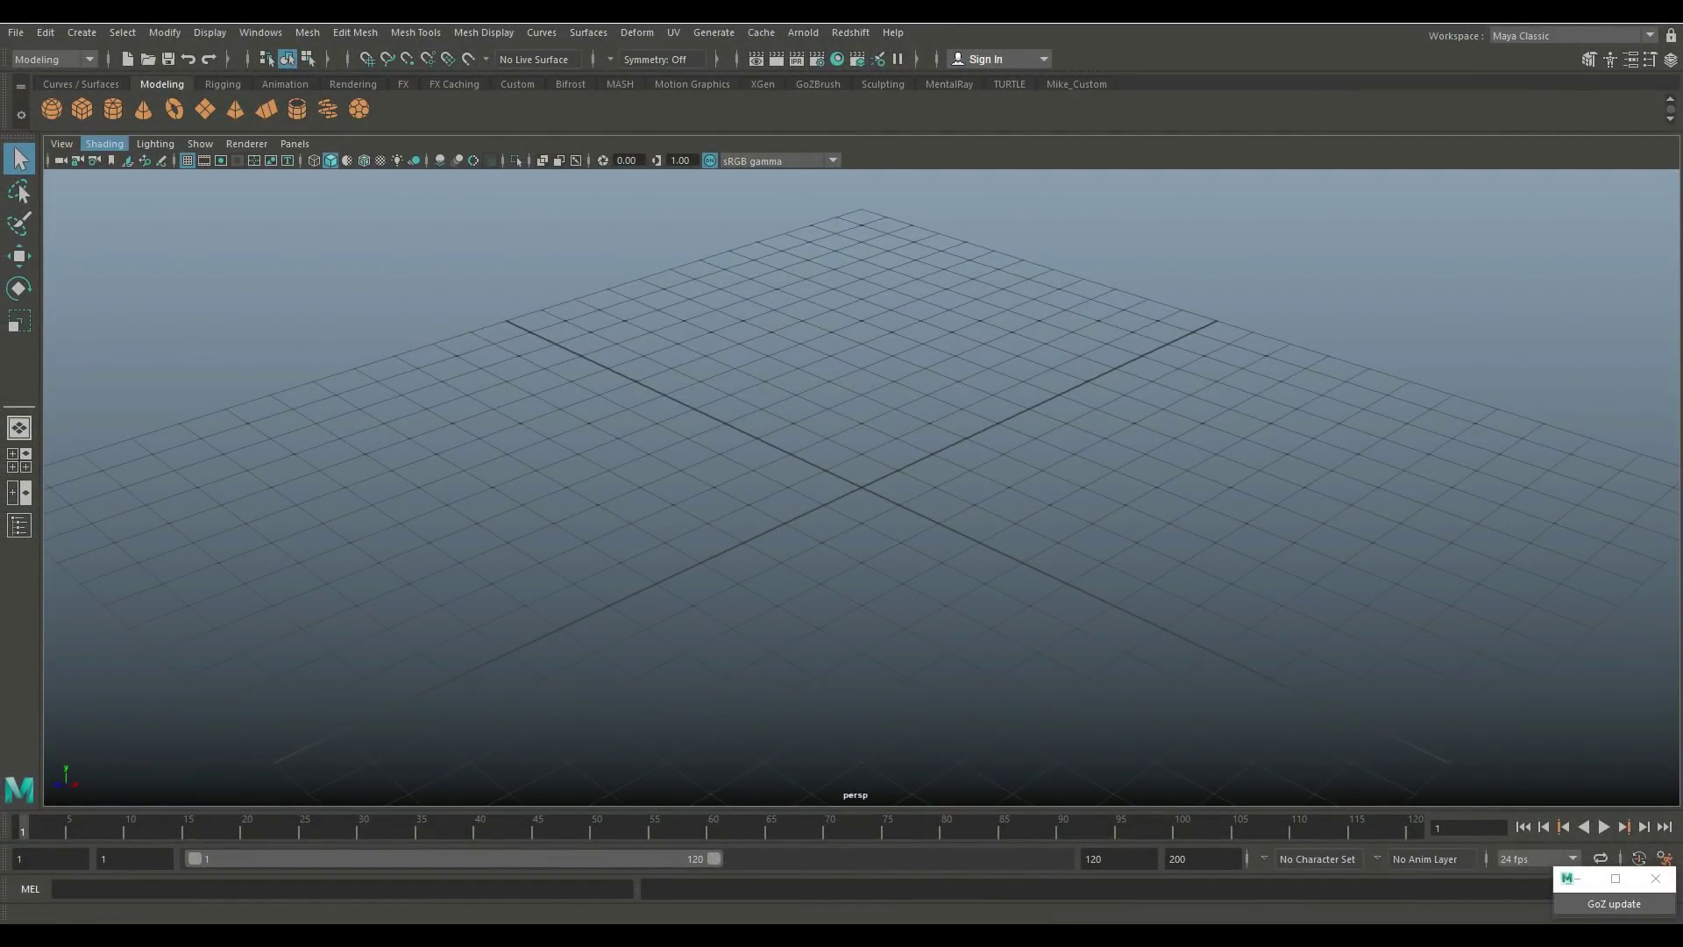
Step: Create a polygon cube and scale it into a long box, about 19.4 units in X and 8.8 units in Y and Z
{"action": "left_click", "coordinate": [82, 109]}
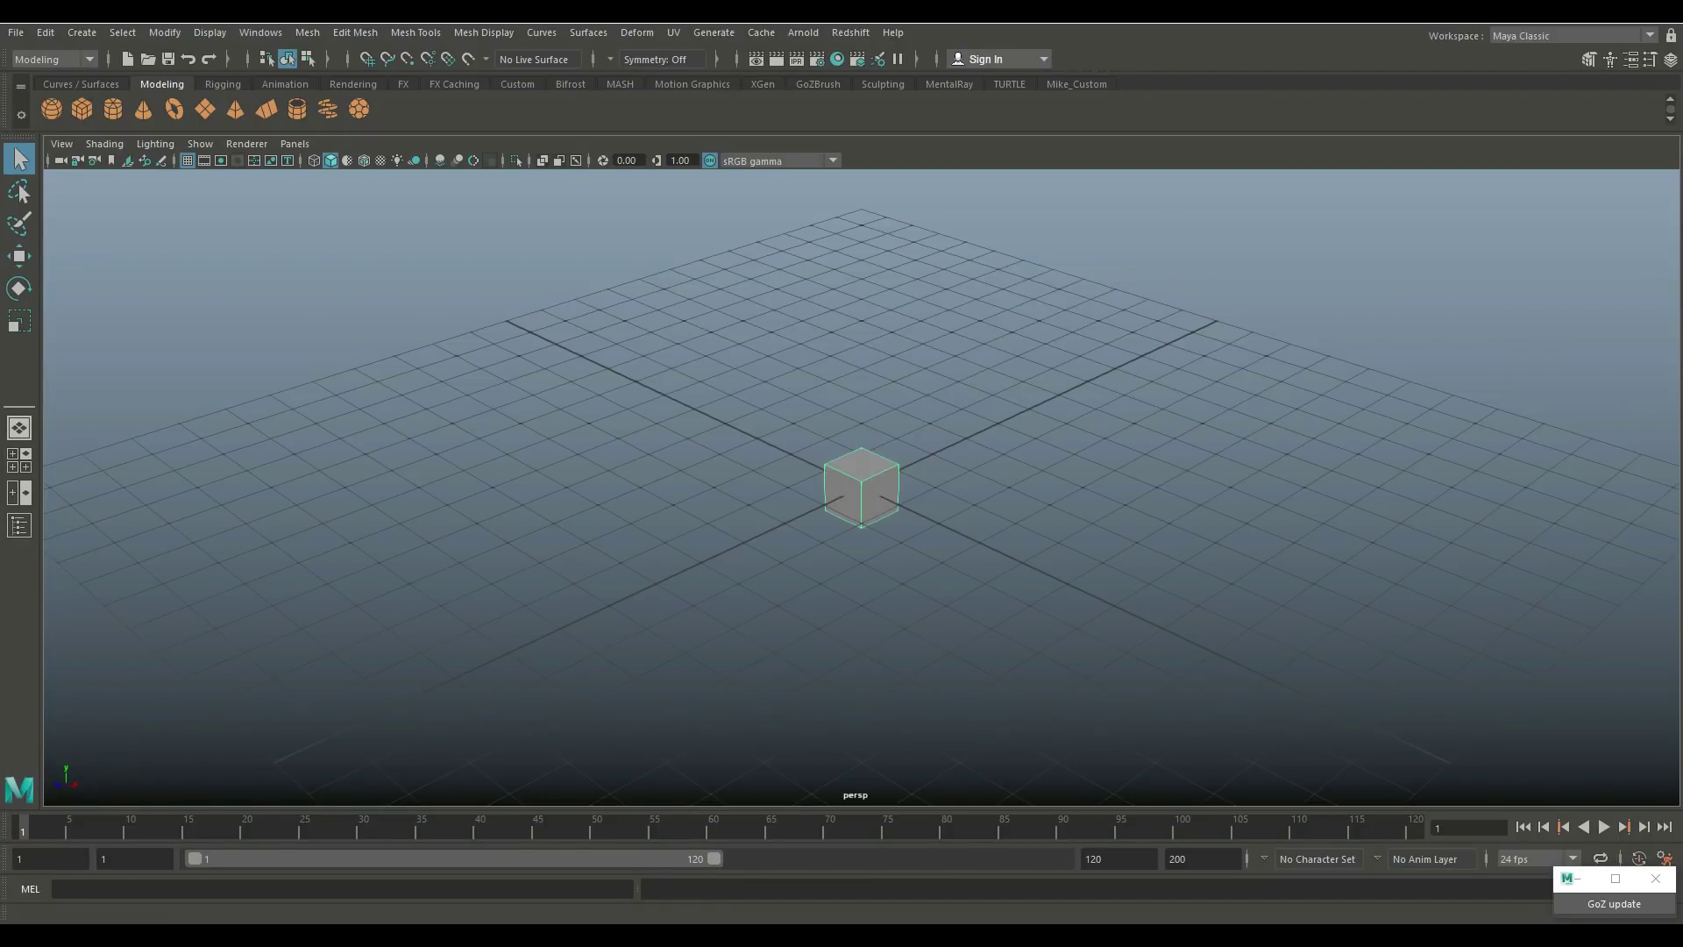
{"action": "key", "text": "r"}
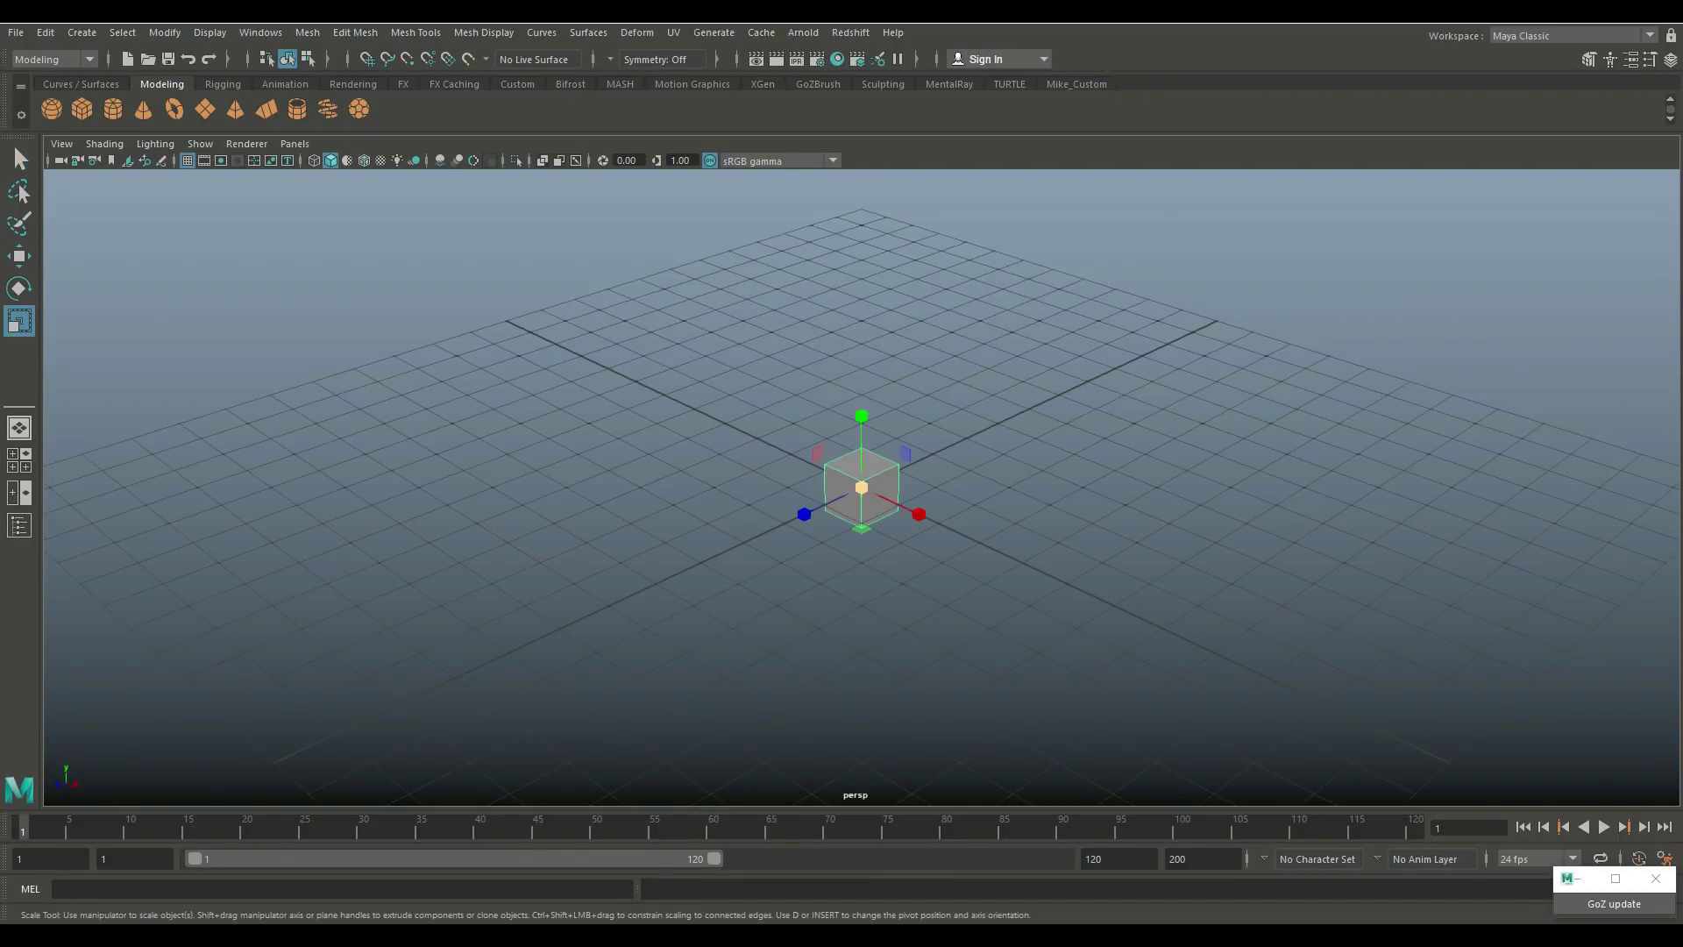
{"action": "left_click", "coordinate": [862, 487]}
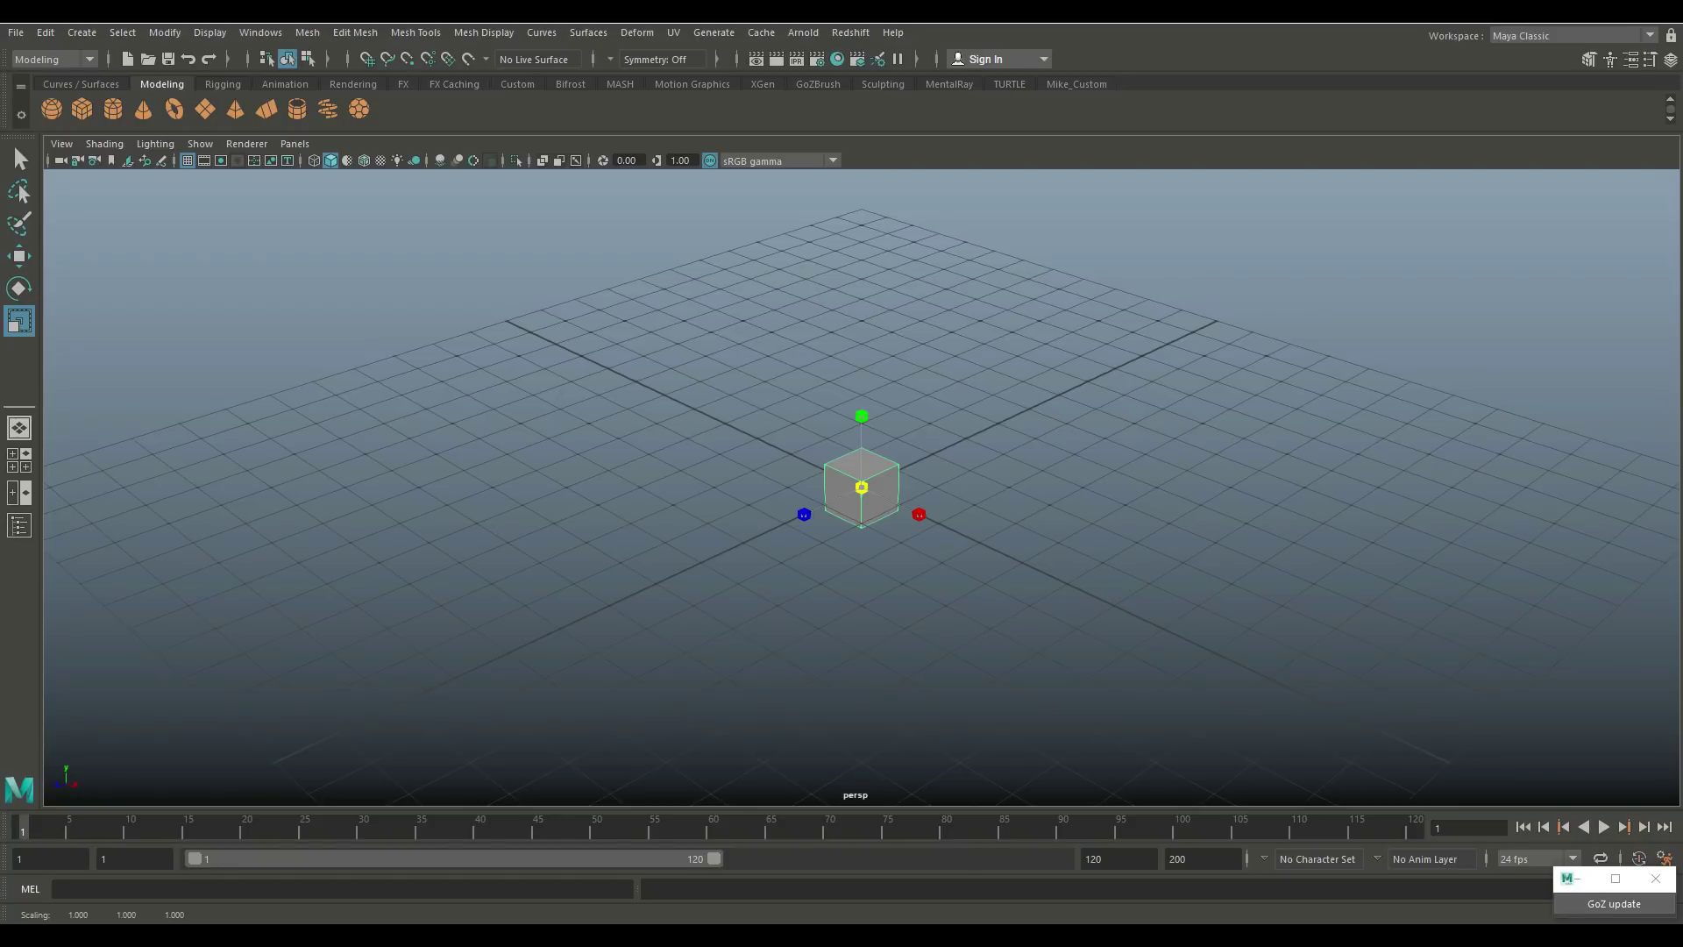
{"action": "left_click_drag", "start_coordinate": [861, 487], "coordinate": [1095, 474]}
{"action": "left_click_drag", "start_coordinate": [876, 439], "coordinate": [824, 535], "text": "alt"}
{"action": "scroll", "coordinate": [859, 491], "scroll_direction": "down", "scroll_amount": 3}
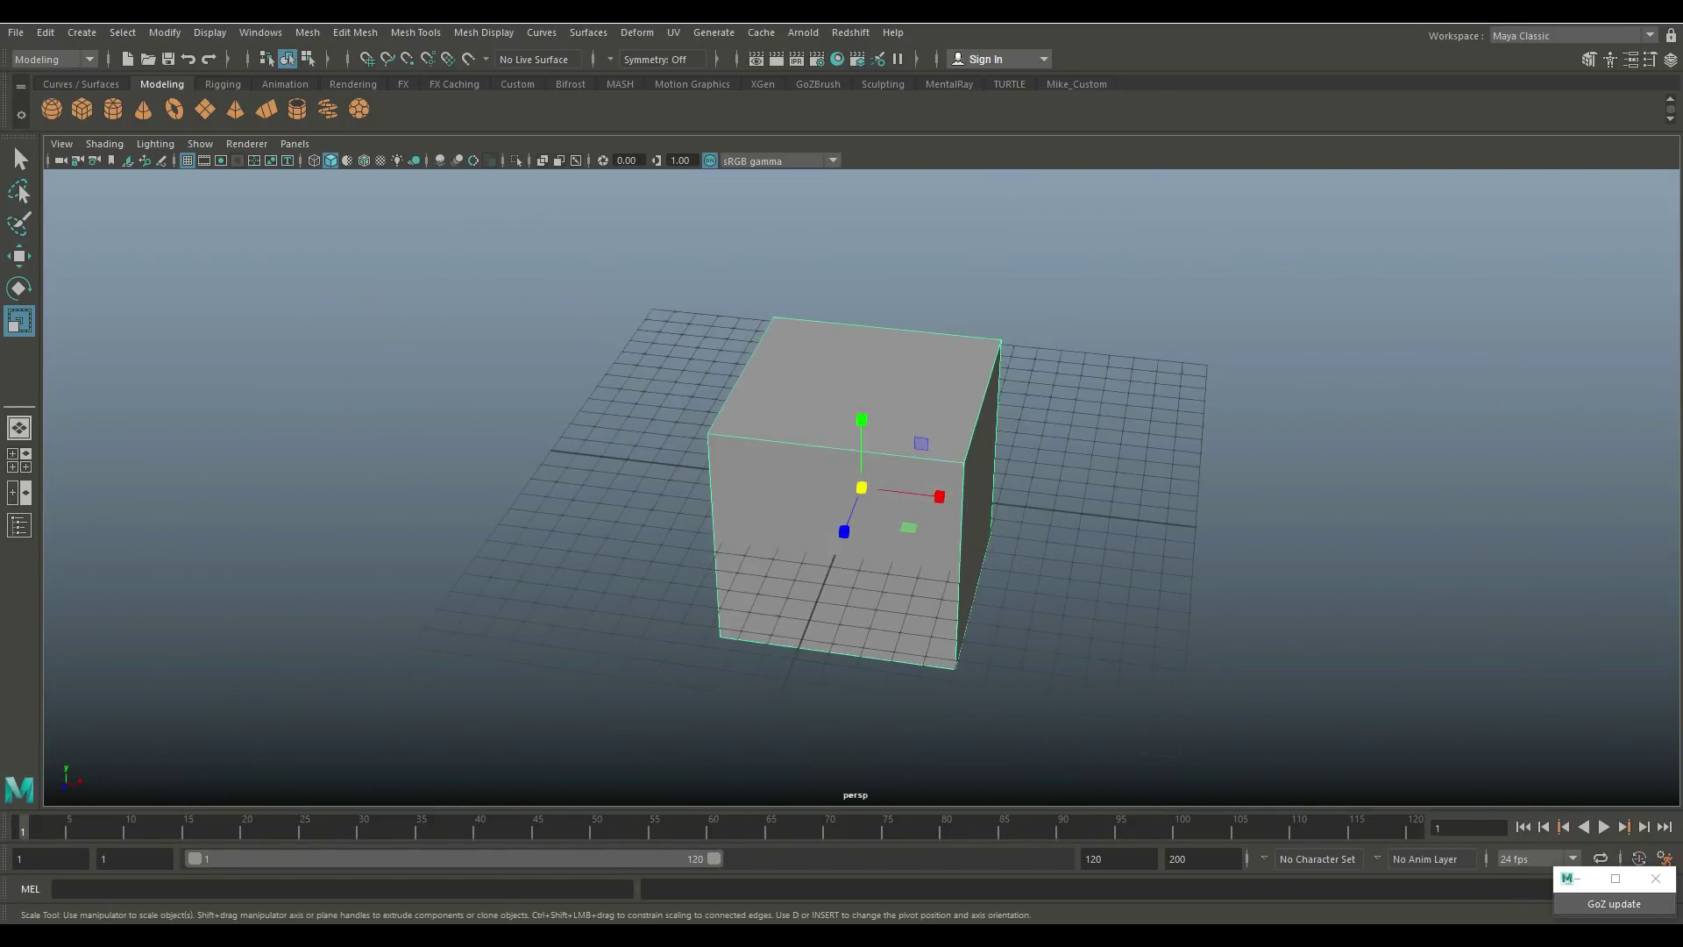
{"action": "left_click_drag", "start_coordinate": [940, 496], "coordinate": [1052, 504]}
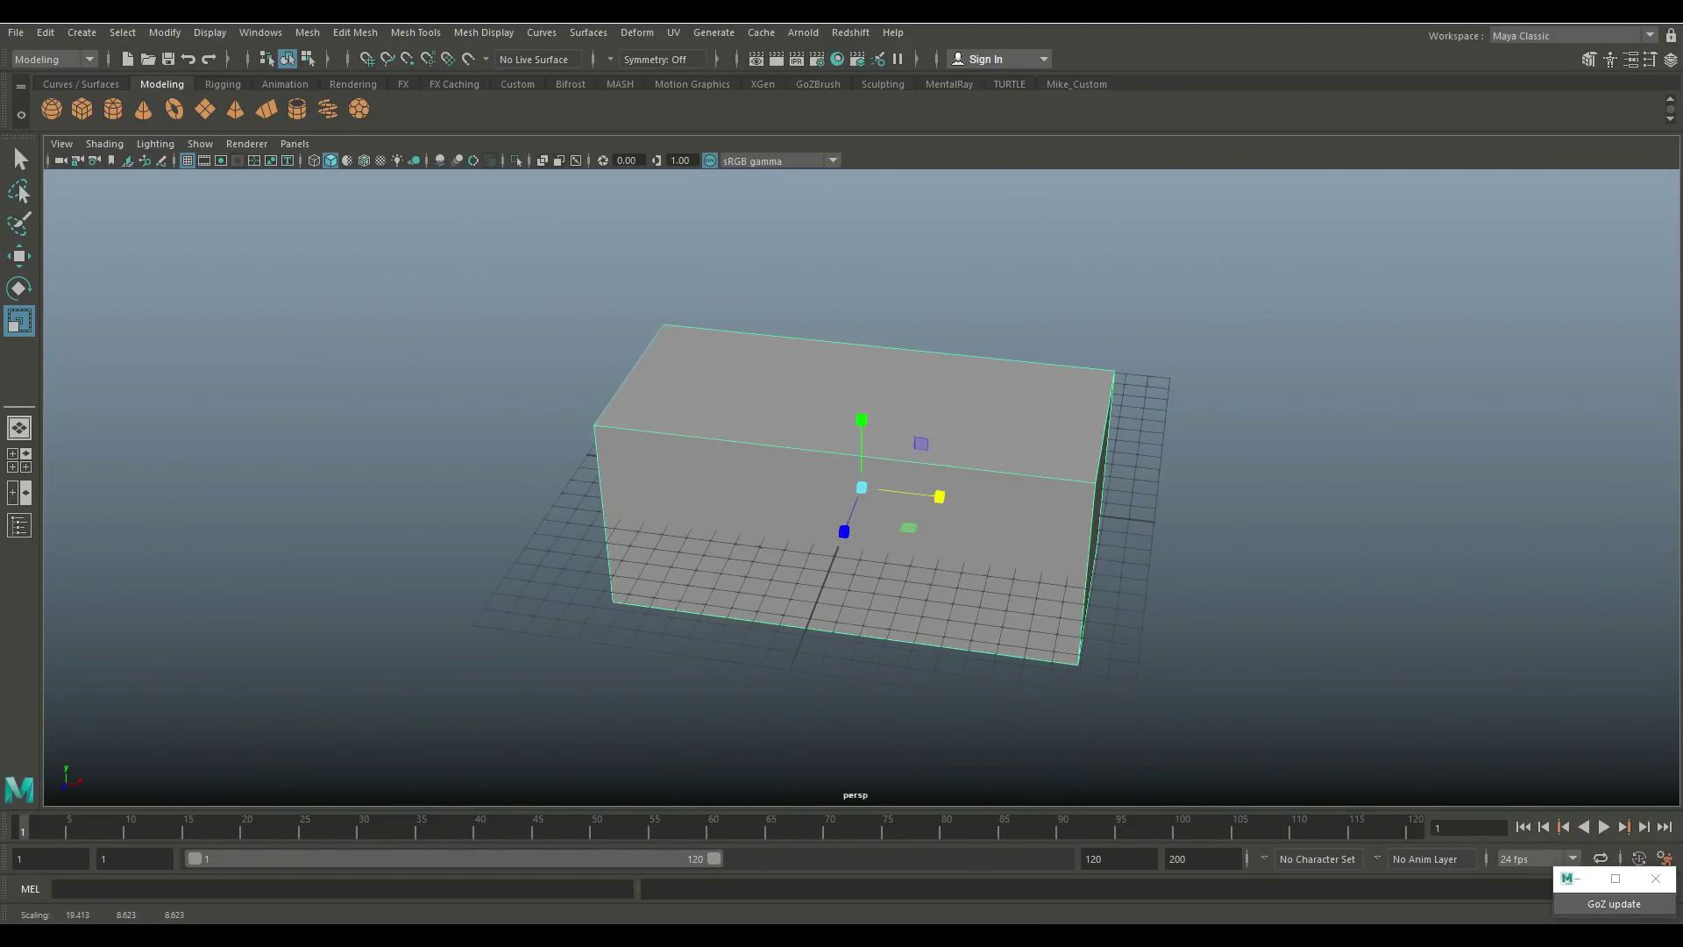
{"action": "left_click_drag", "start_coordinate": [877, 491], "coordinate": [842, 504], "text": "alt"}
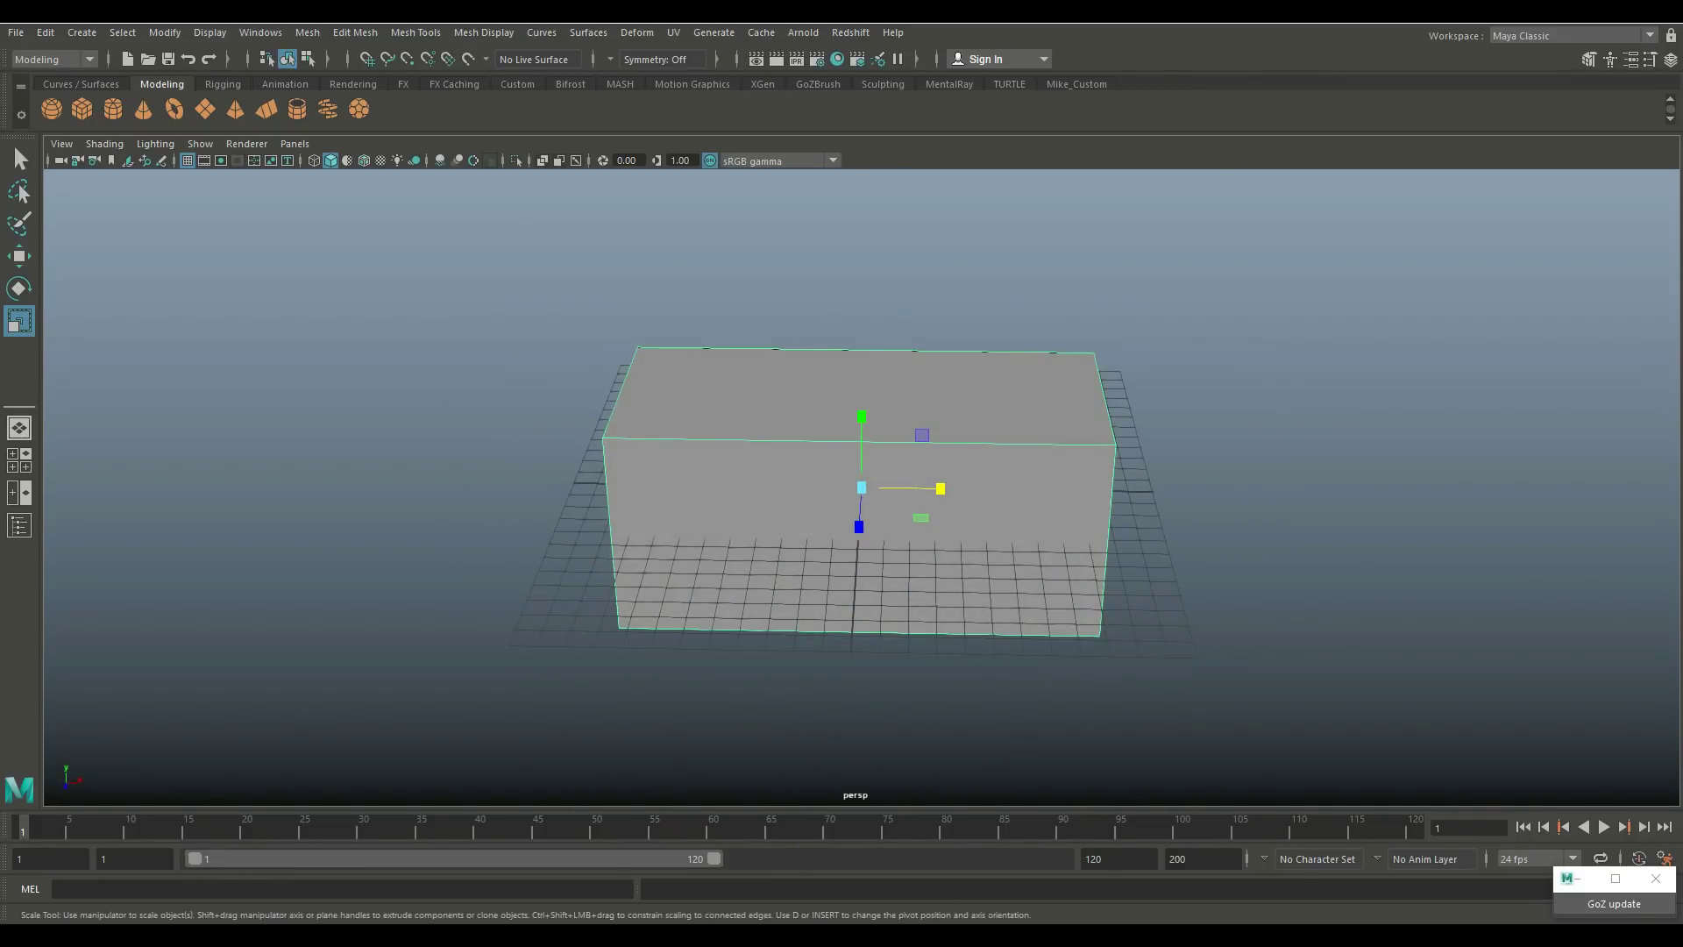
Step: Bevel all edges of the box with a fraction of 0.1
{"action": "right_click_drag", "start_coordinate": [784, 351], "coordinate": [784, 303]}
{"action": "left_click_drag", "start_coordinate": [408, 289], "coordinate": [1264, 805]}
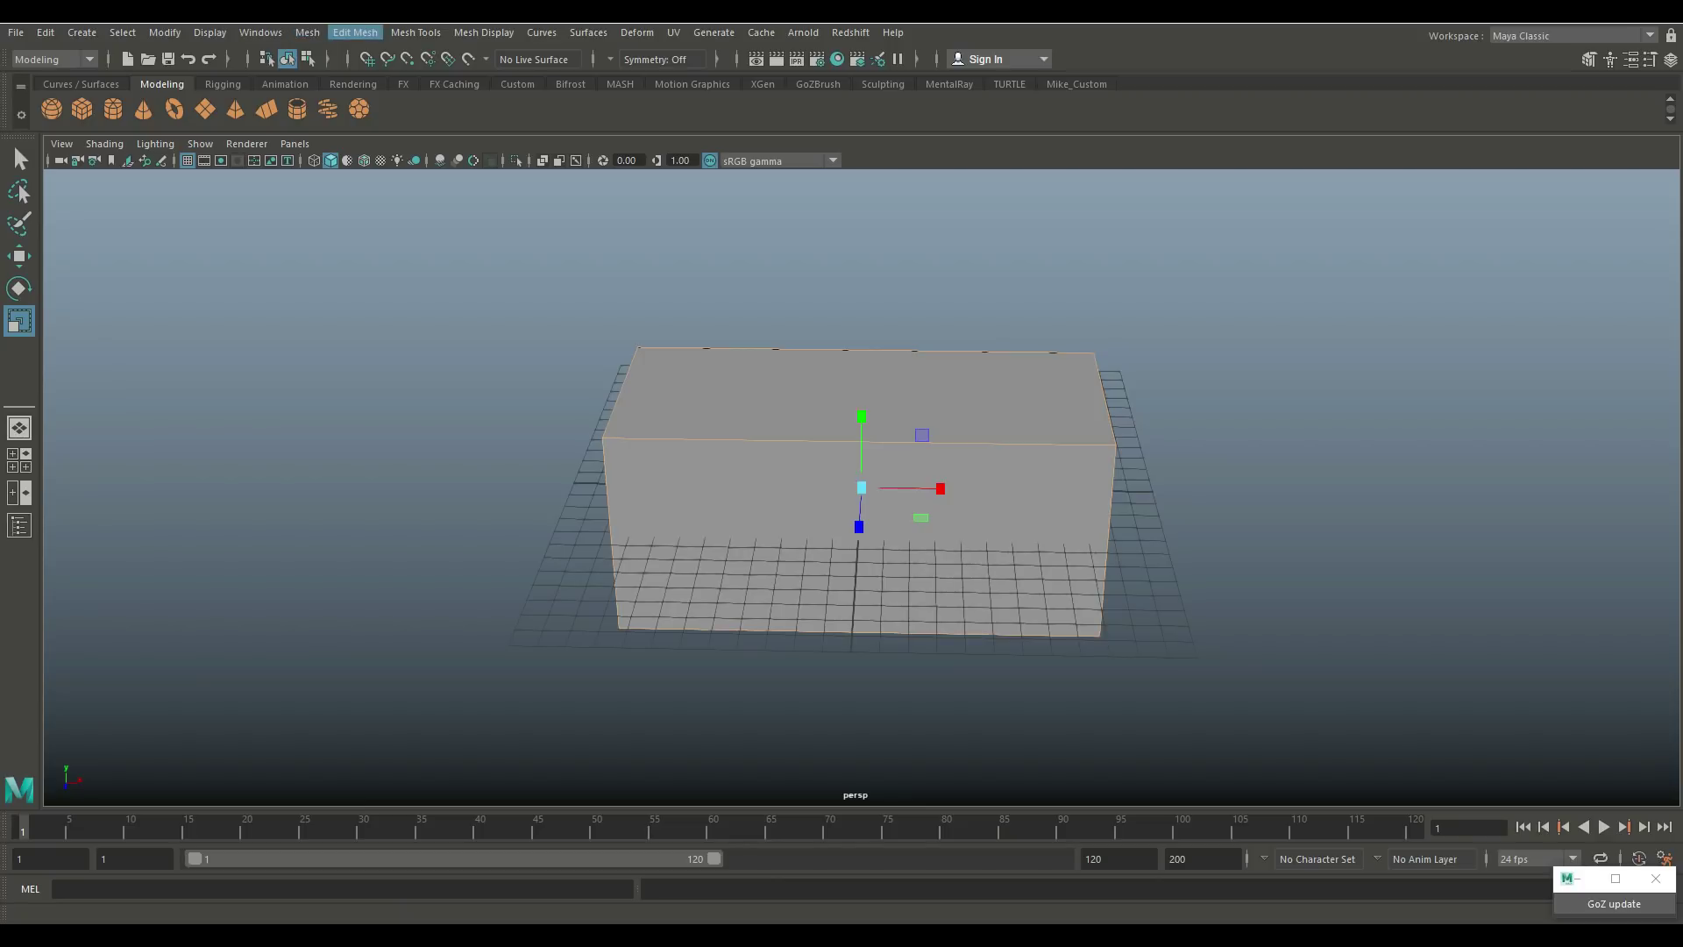
{"action": "left_click", "coordinate": [355, 32]}
{"action": "left_click", "coordinate": [373, 94]}
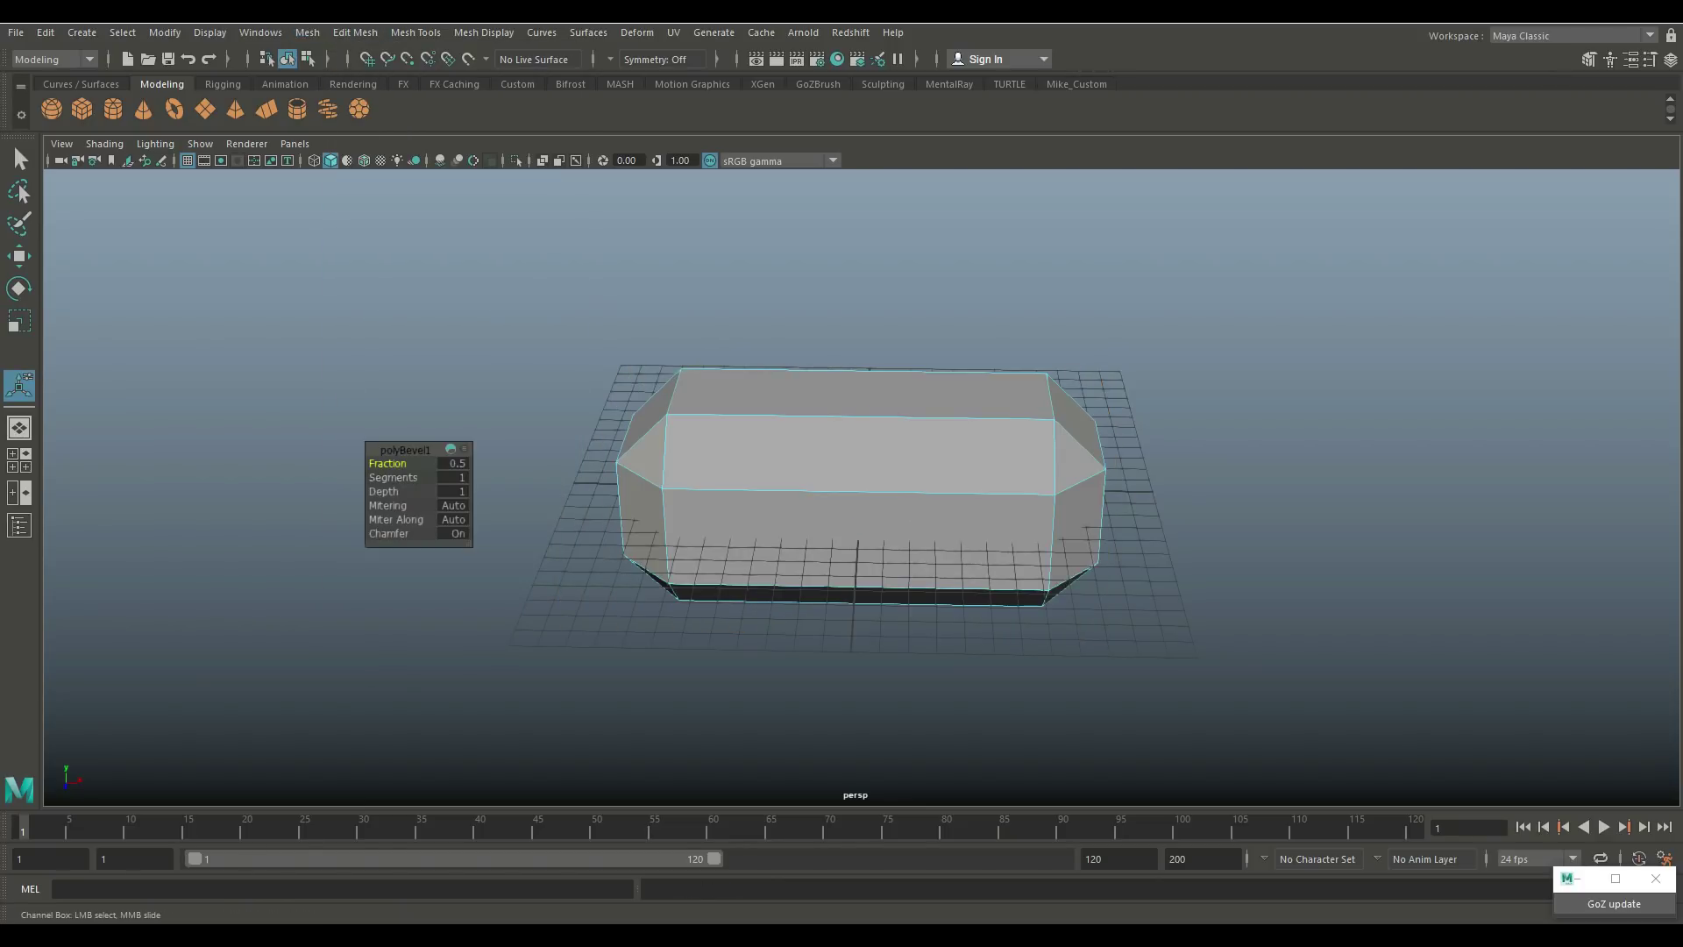
{"action": "middle_click_drag", "start_coordinate": [842, 473], "coordinate": [767, 473]}
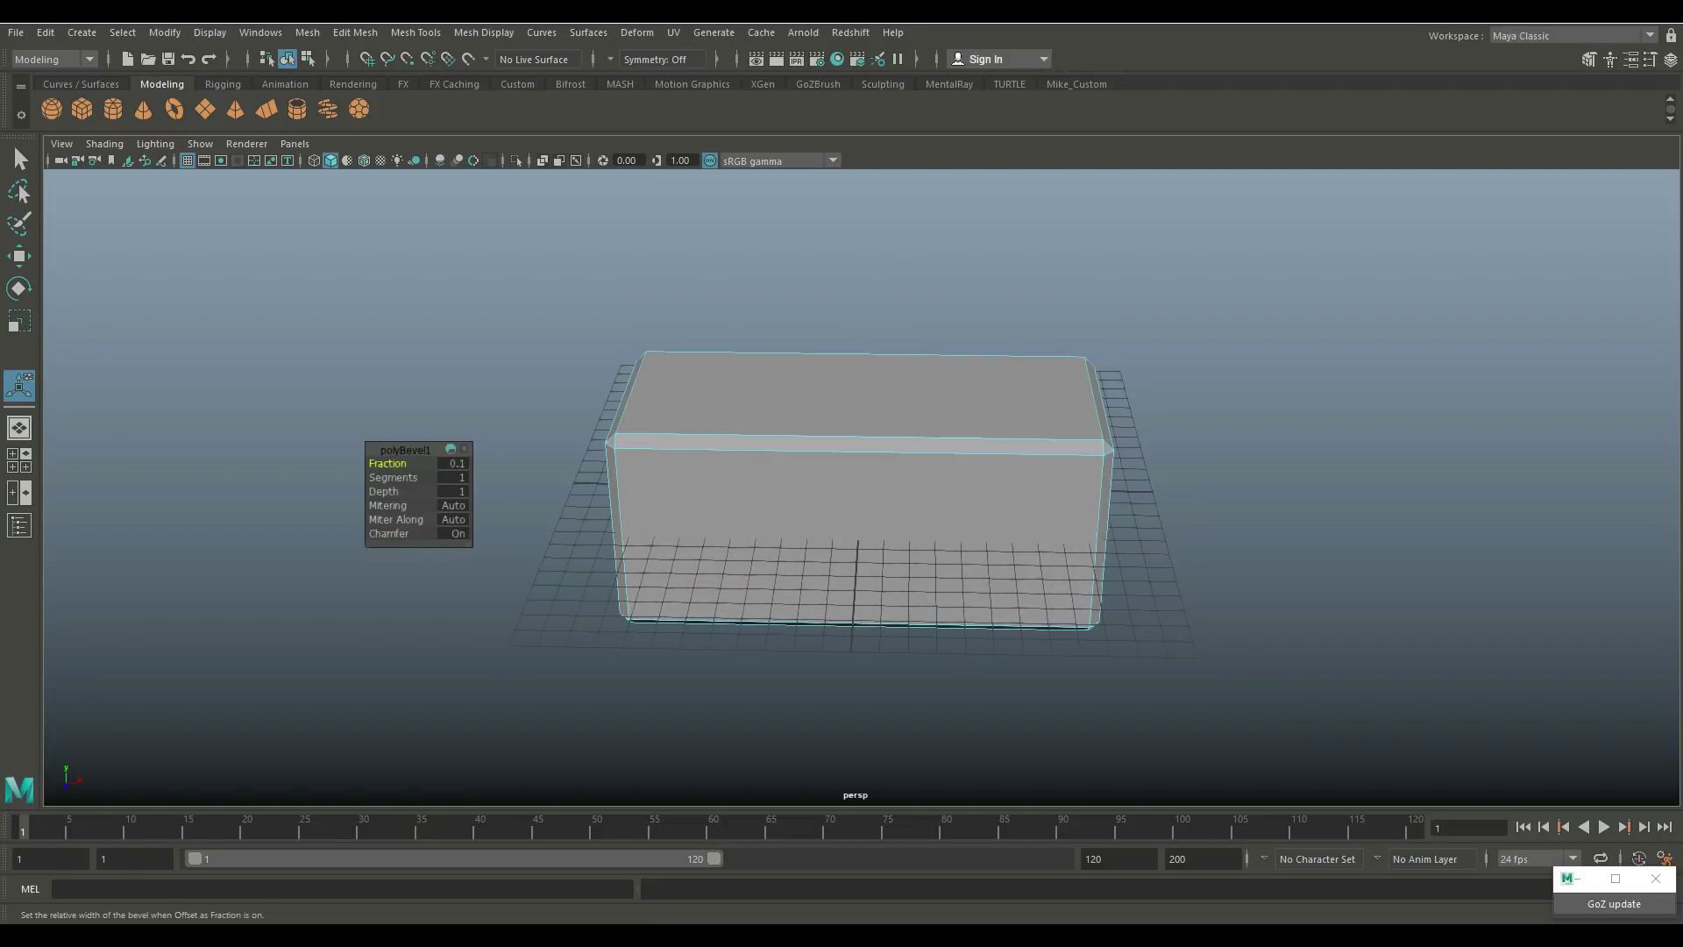
Step: Configure the Insert Edge Loop tool for multiple edge loops, with the number of edge loops set to 3
{"action": "left_click_drag", "start_coordinate": [841, 473], "coordinate": [911, 394], "text": "alt"}
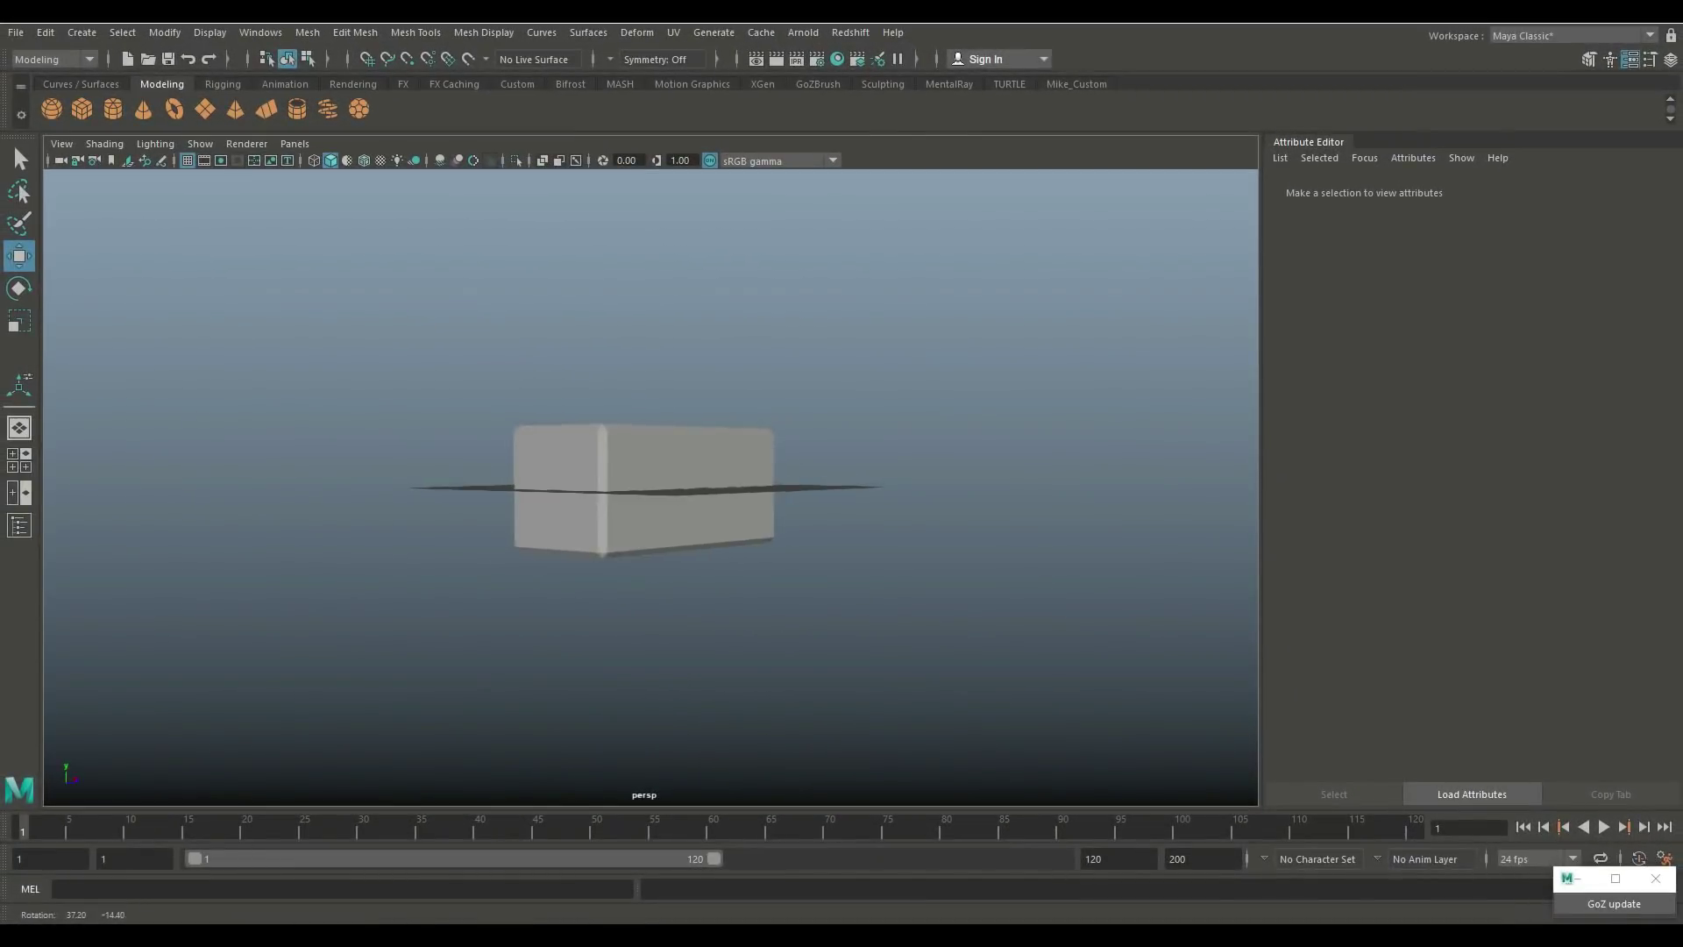
{"action": "left_click_drag", "start_coordinate": [649, 482], "coordinate": [702, 539], "text": "alt"}
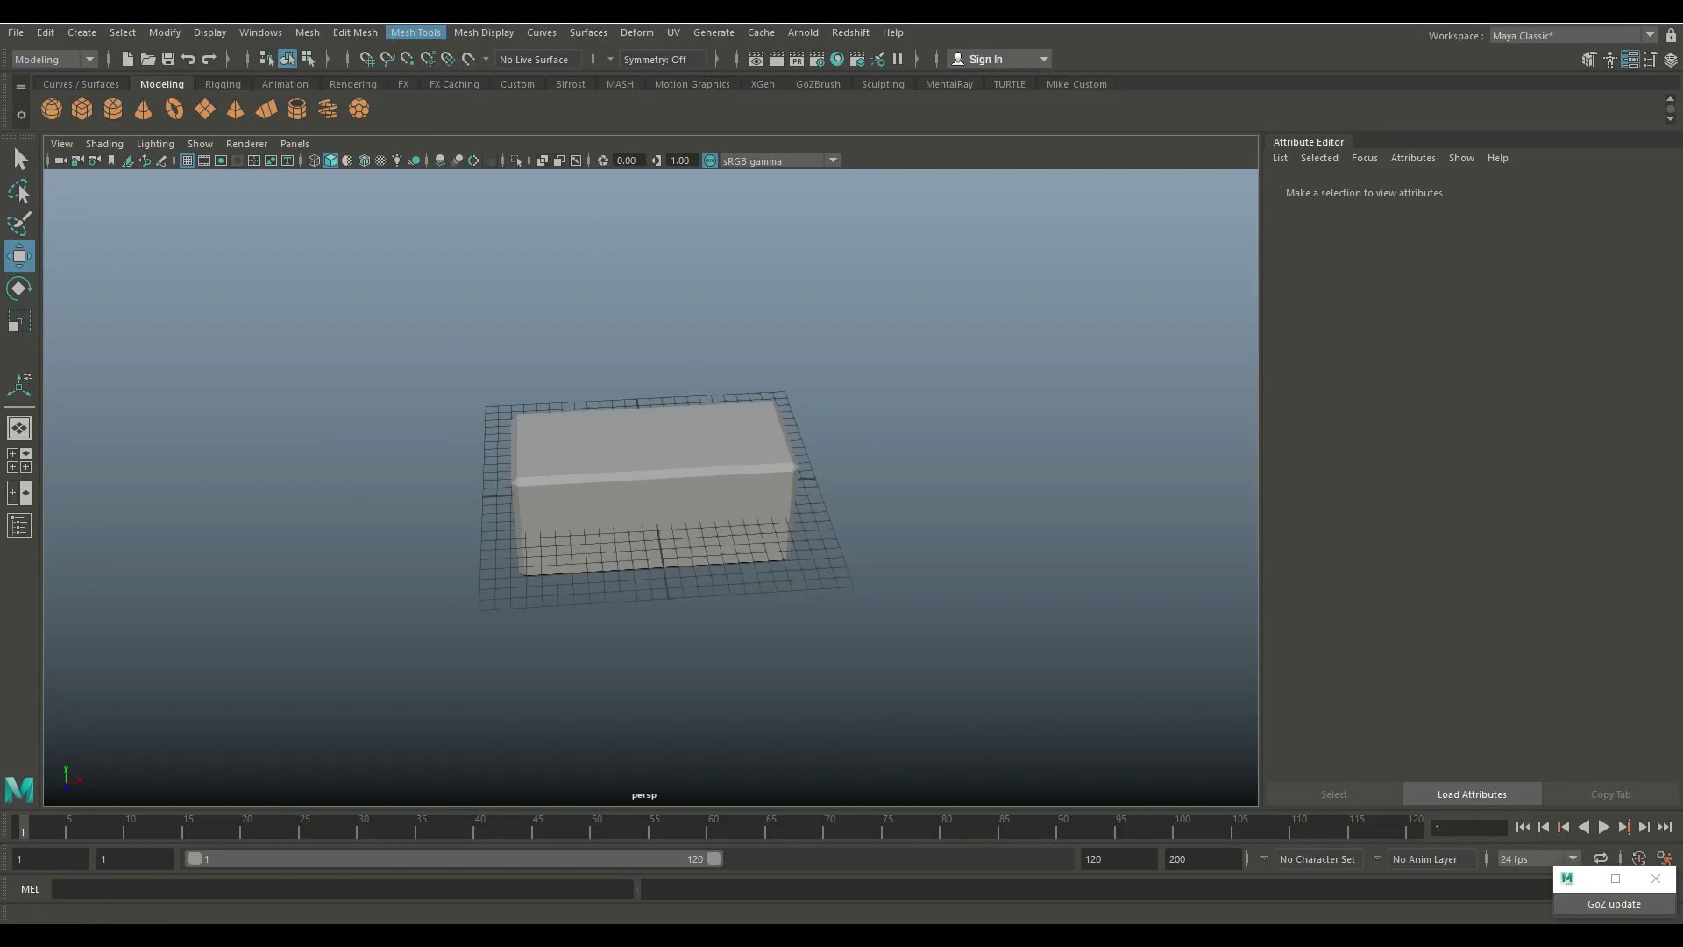
{"action": "left_click", "coordinate": [415, 32]}
{"action": "left_click", "coordinate": [580, 164]}
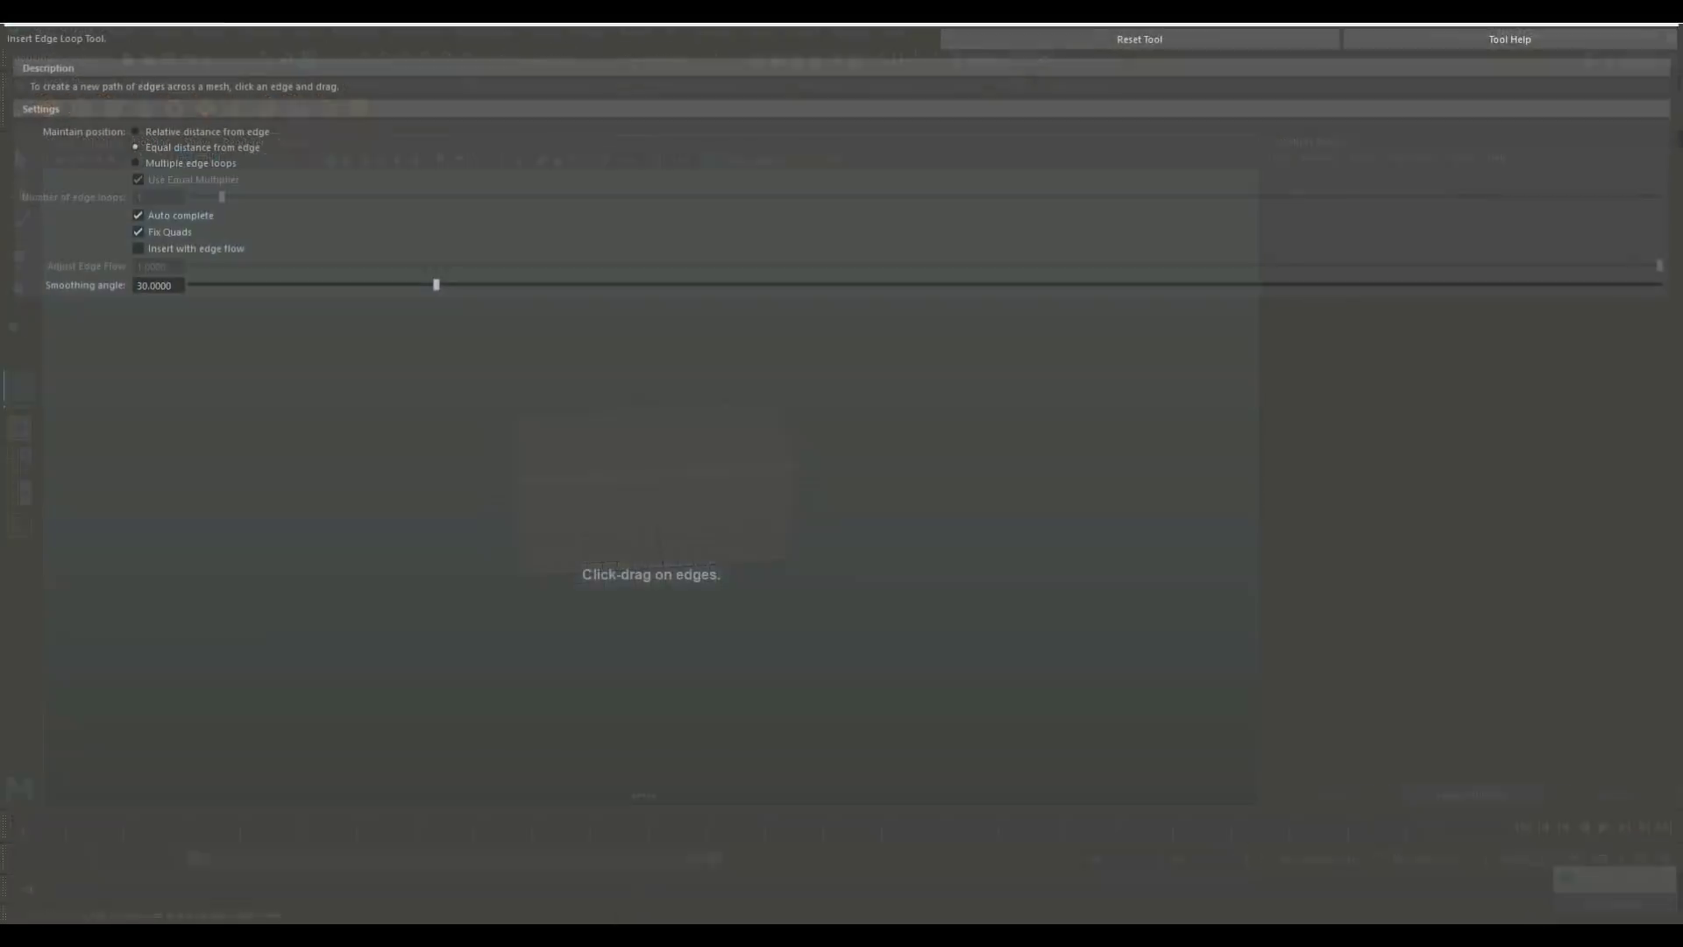
{"action": "left_click", "coordinate": [132, 161]}
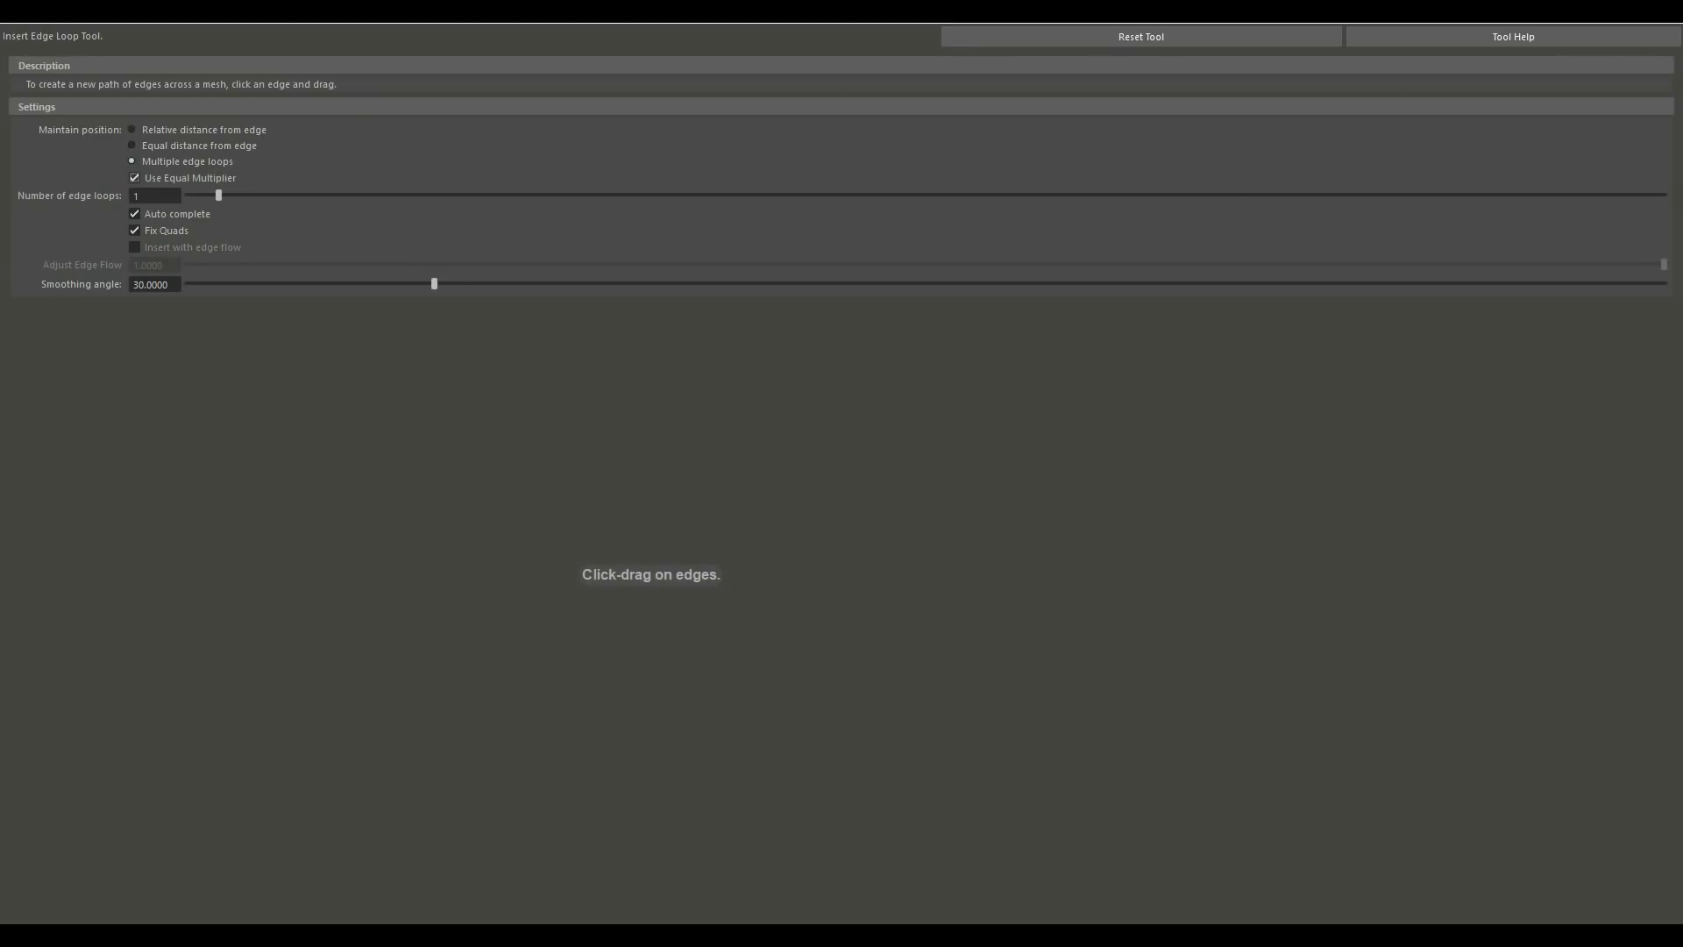
{"action": "left_click", "coordinate": [155, 195]}
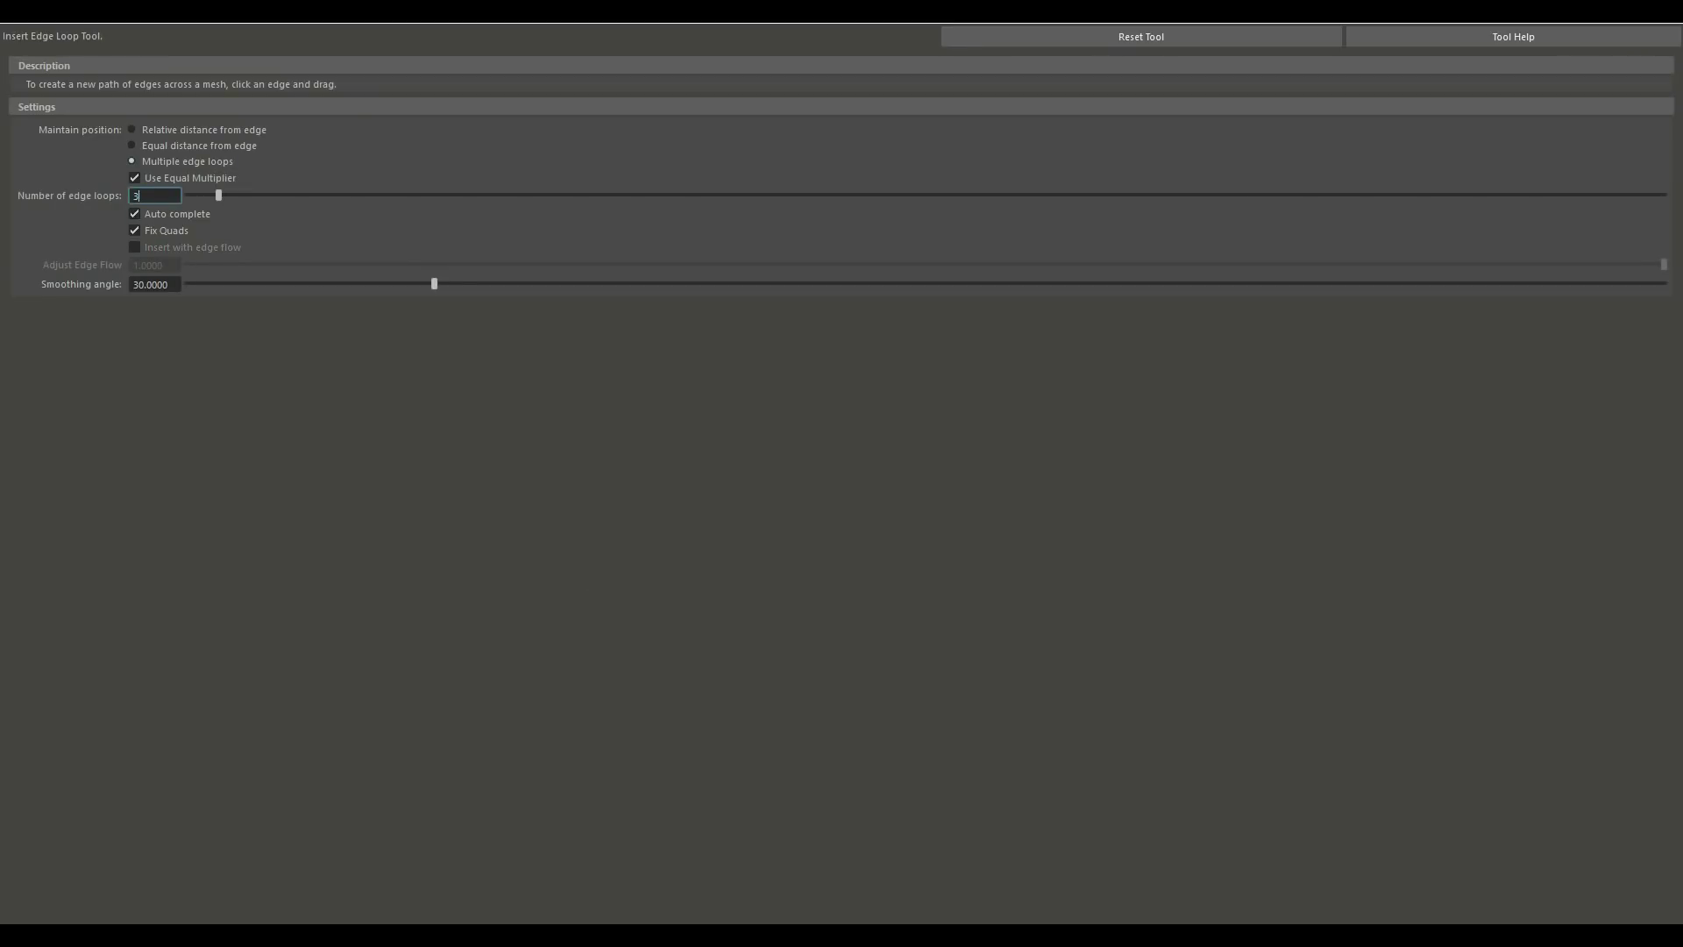
{"action": "type", "text": "3"}
{"action": "key", "text": "Return"}
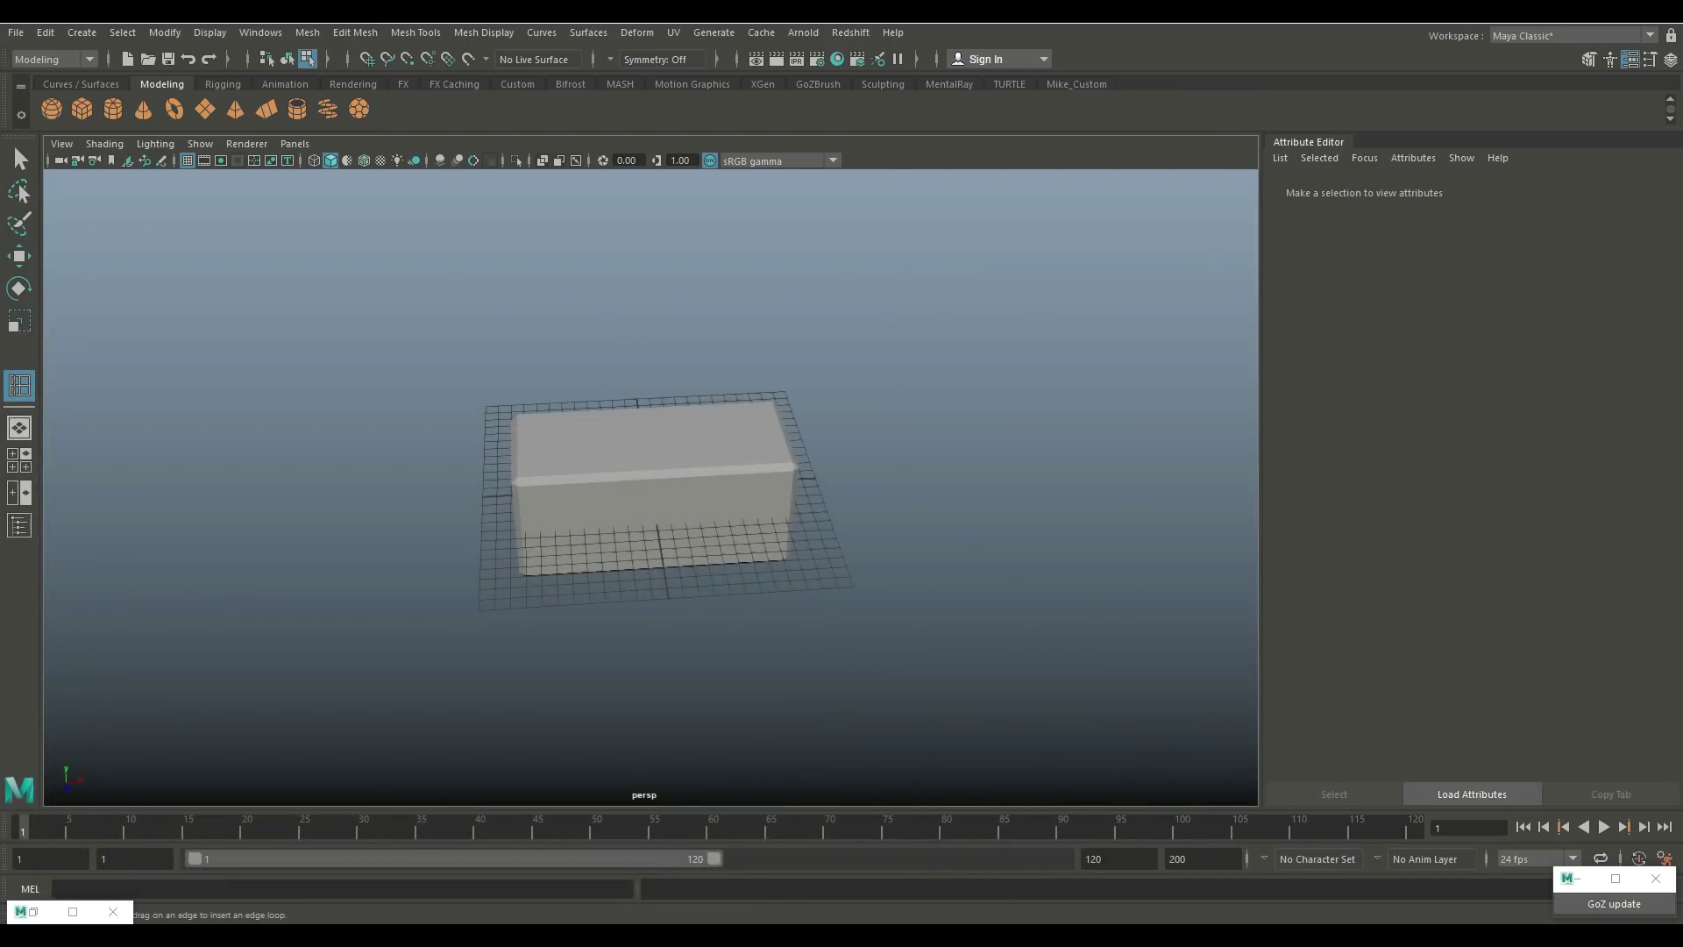
Step: Insert three equally spaced edge loops across the box's length and spread the outer two slightly apart along X
{"action": "left_click", "coordinate": [653, 517]}
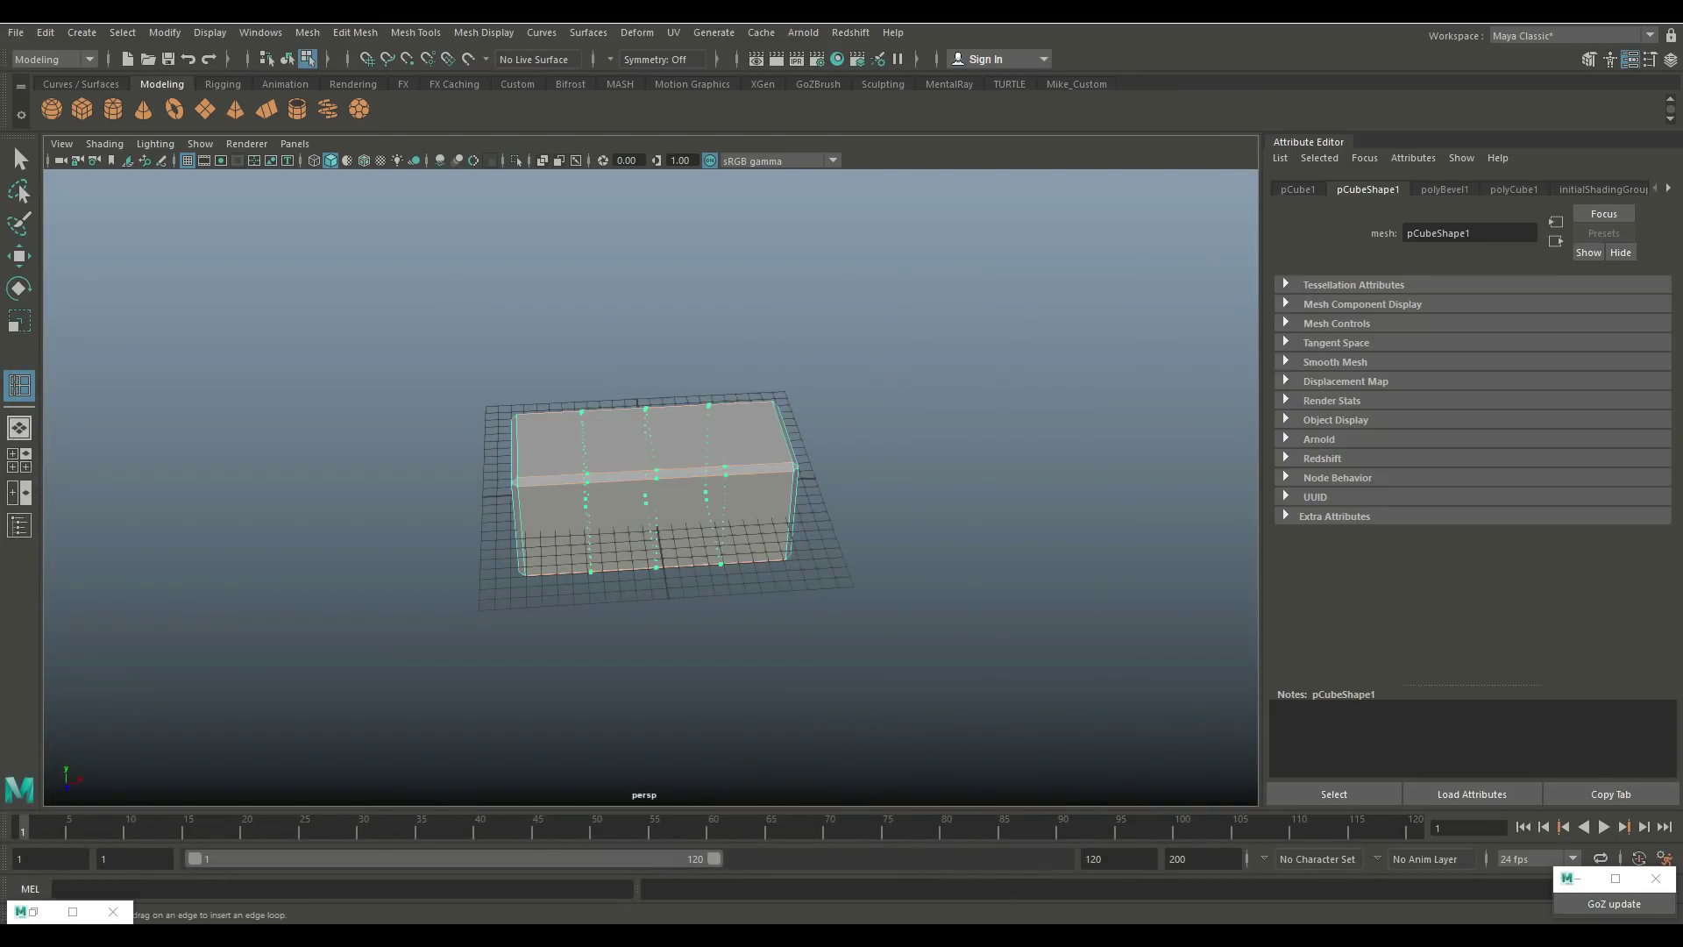
{"action": "left_click_drag", "start_coordinate": [656, 517], "coordinate": [655, 517]}
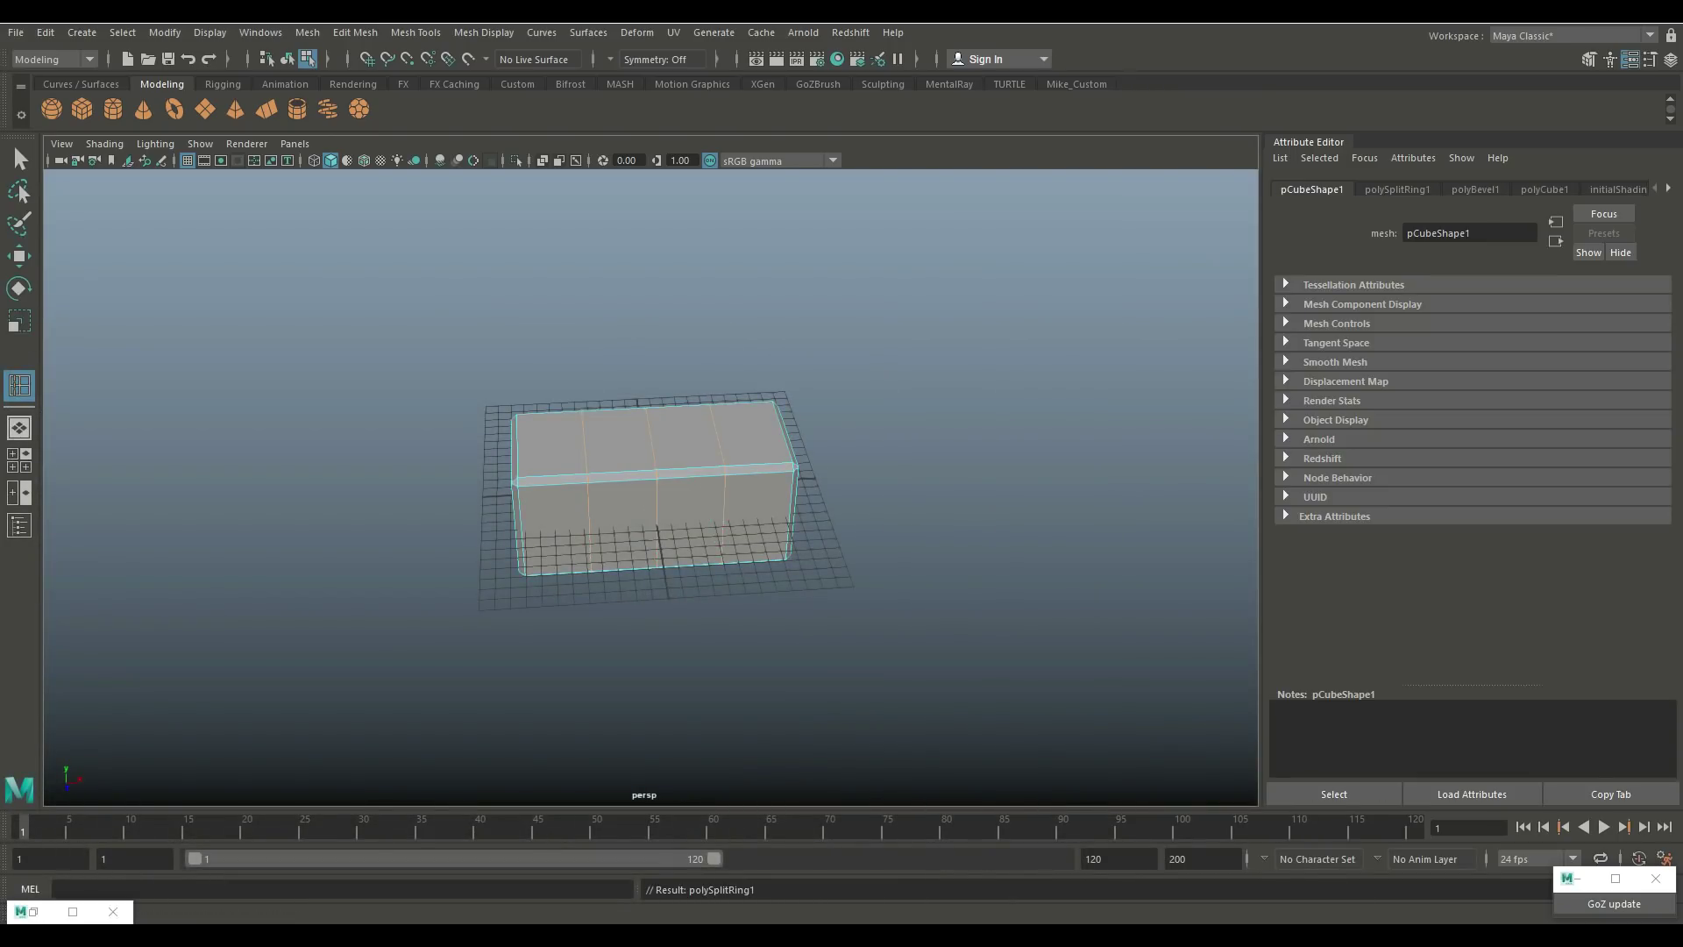
{"action": "key", "text": "r"}
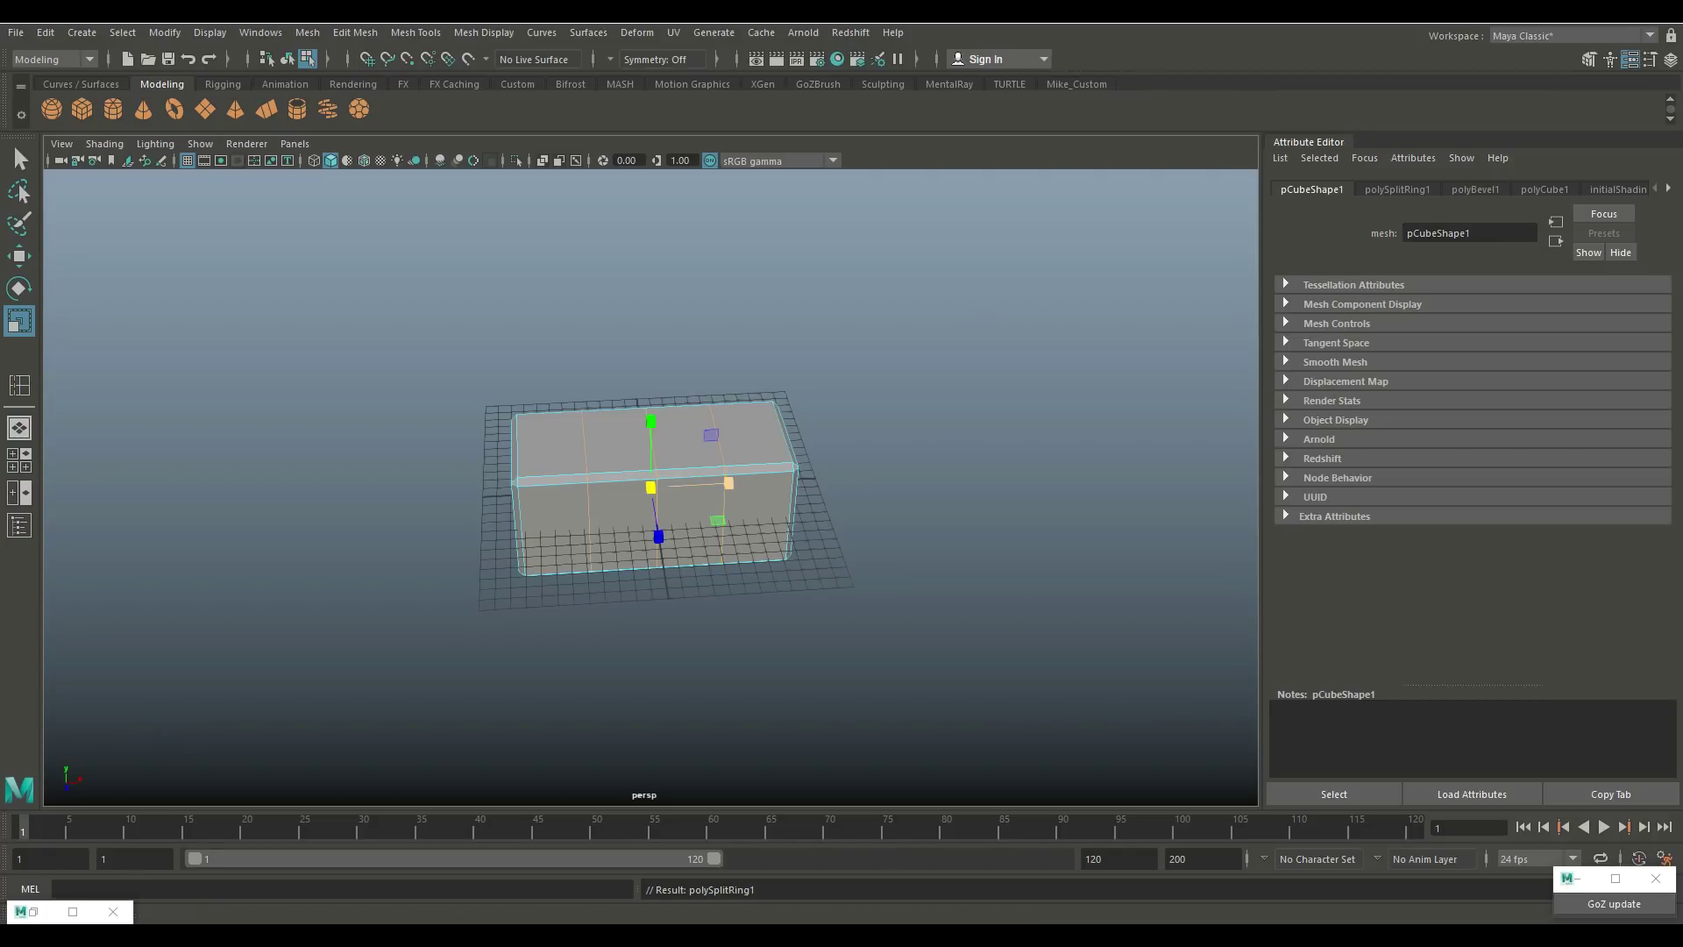
{"action": "left_click_drag", "start_coordinate": [708, 483], "coordinate": [728, 483]}
Step: Bevel the two outer edge loops with a fraction of 0.2 to form two narrow bands around the box
{"action": "right_click", "coordinate": [574, 419]}
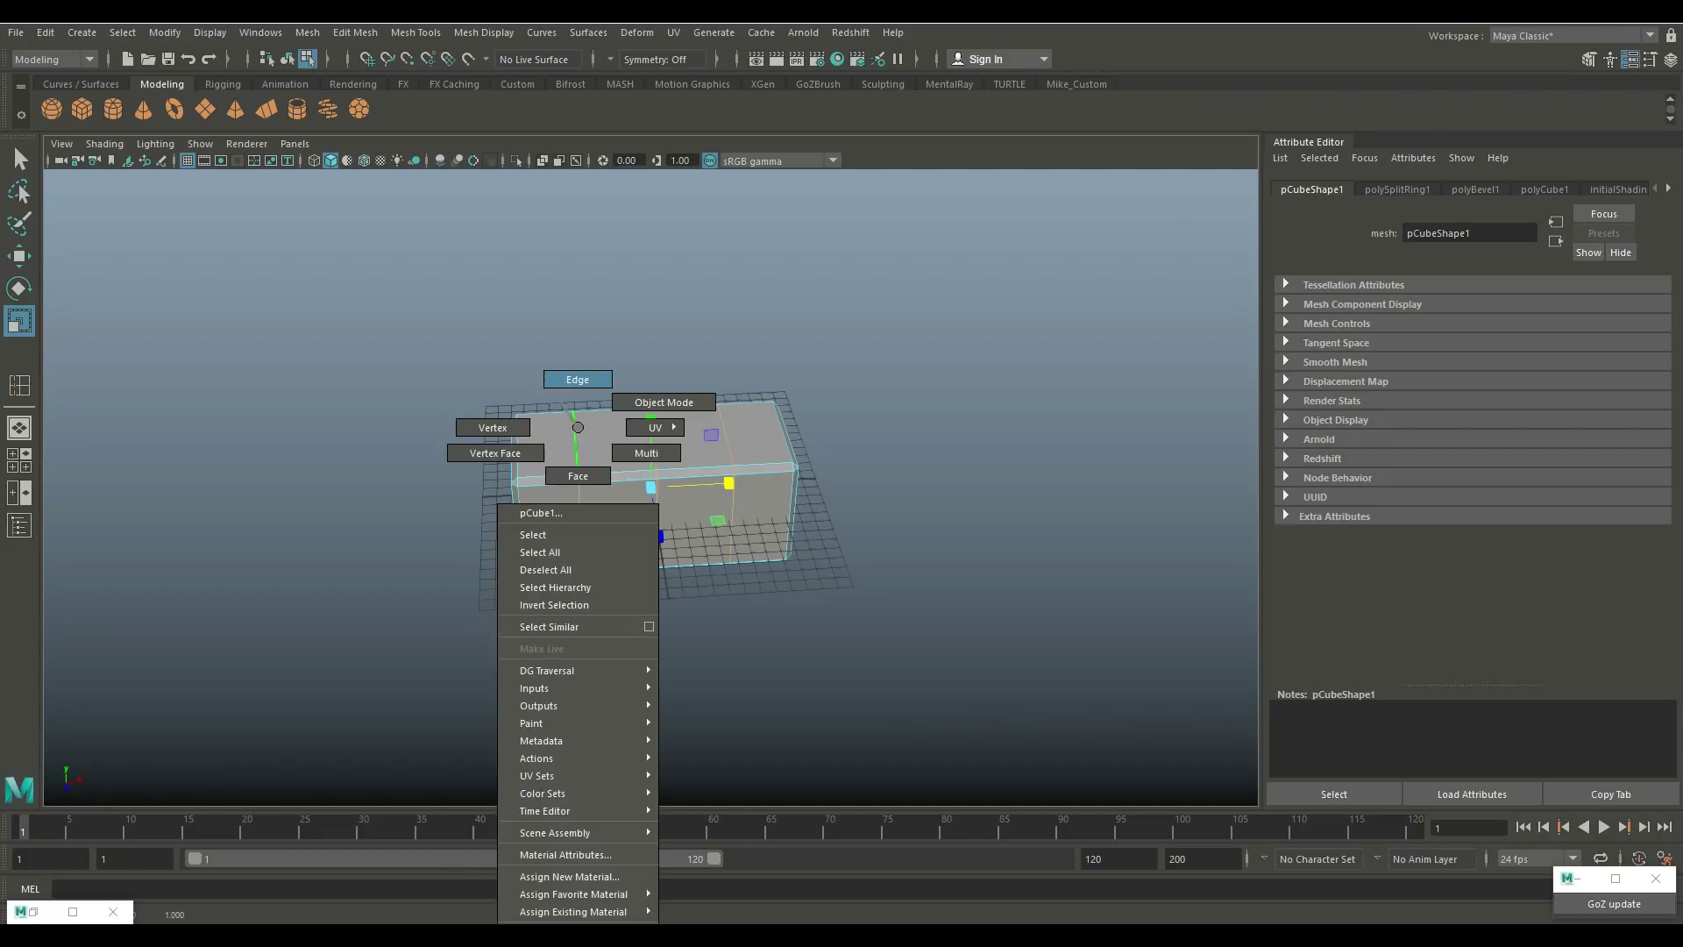
{"action": "double_click", "coordinate": [575, 443]}
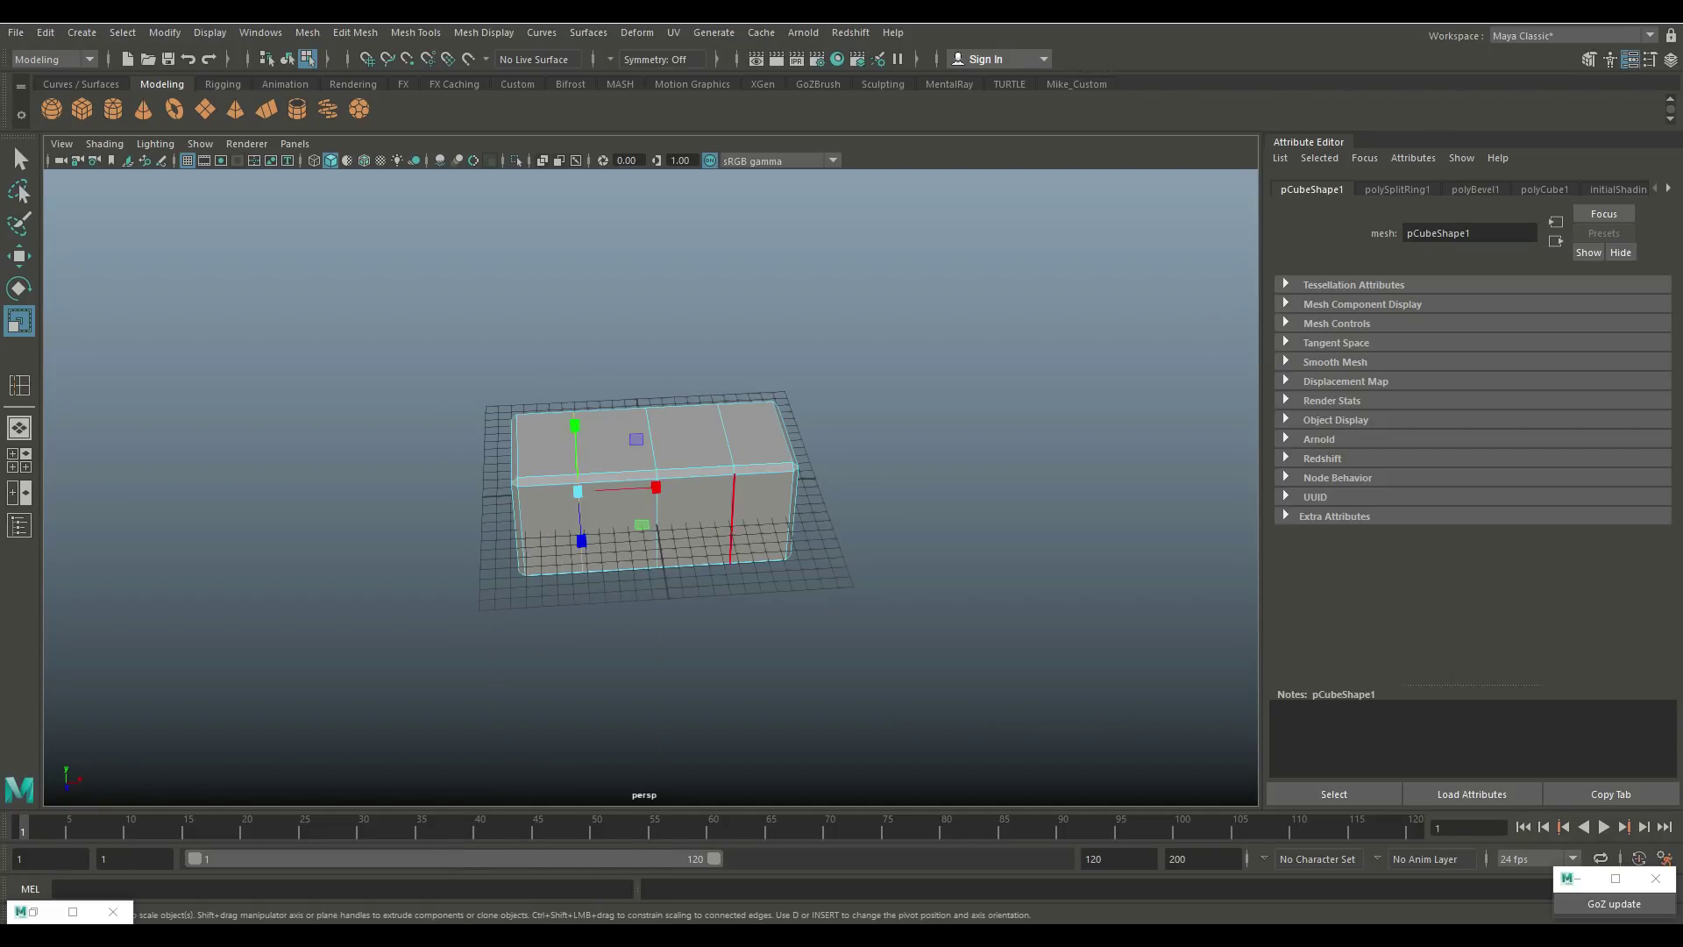
{"action": "double_click", "coordinate": [725, 435], "text": "shift"}
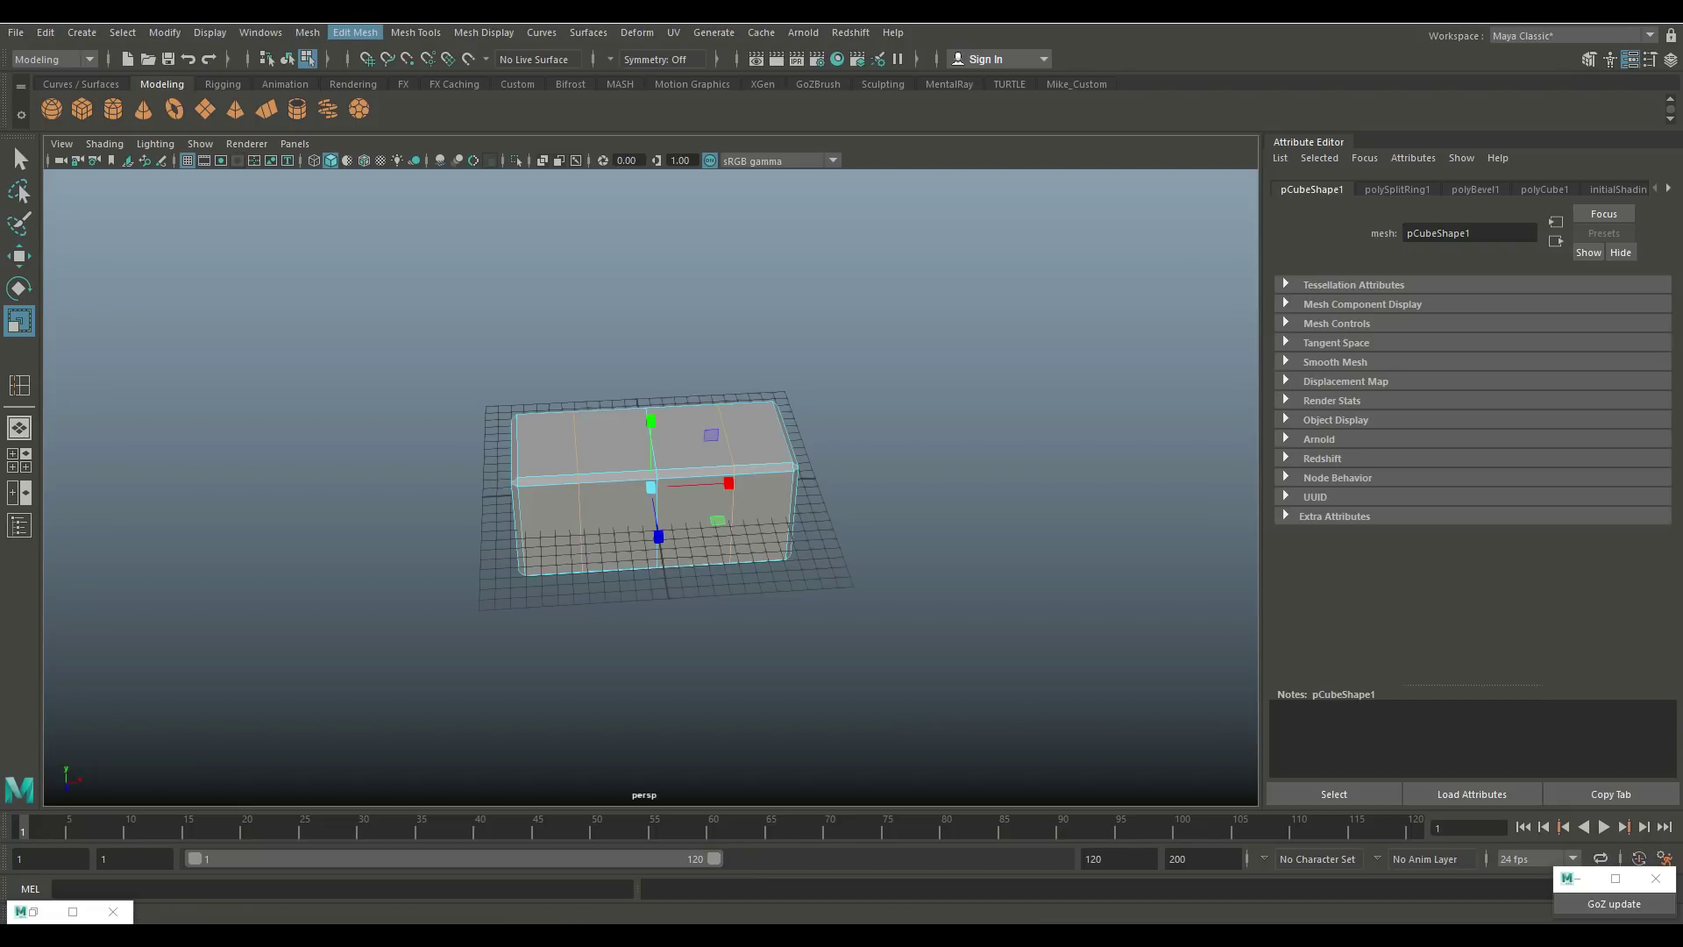
{"action": "left_click", "coordinate": [355, 32]}
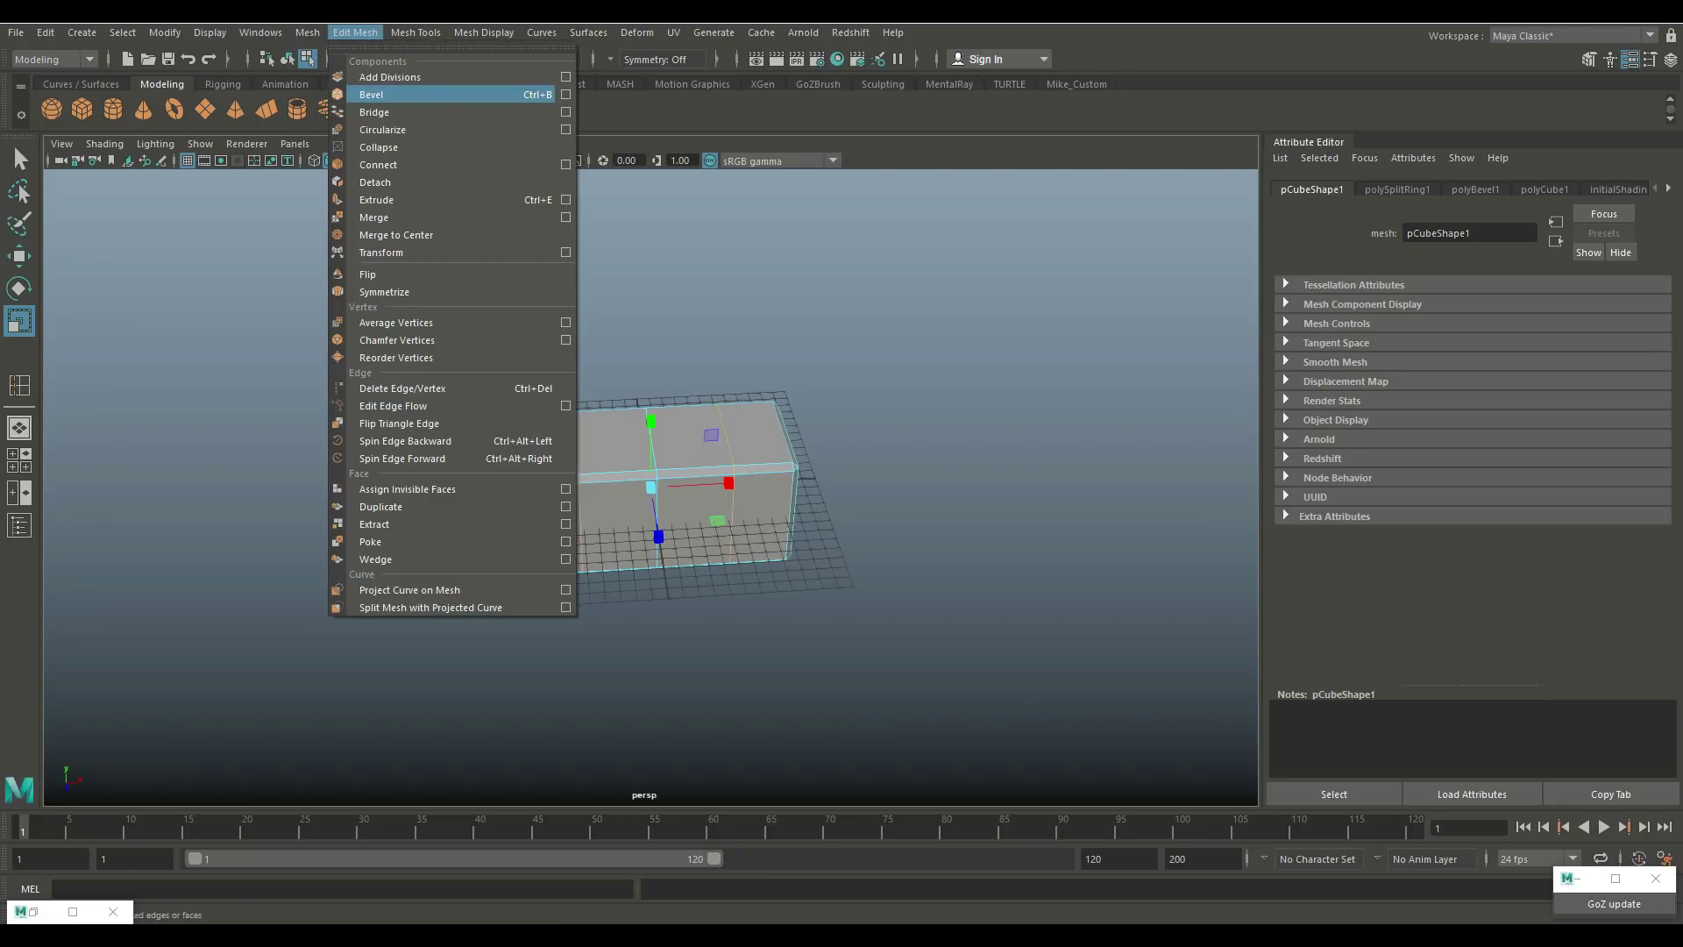
{"action": "left_click", "coordinate": [370, 94]}
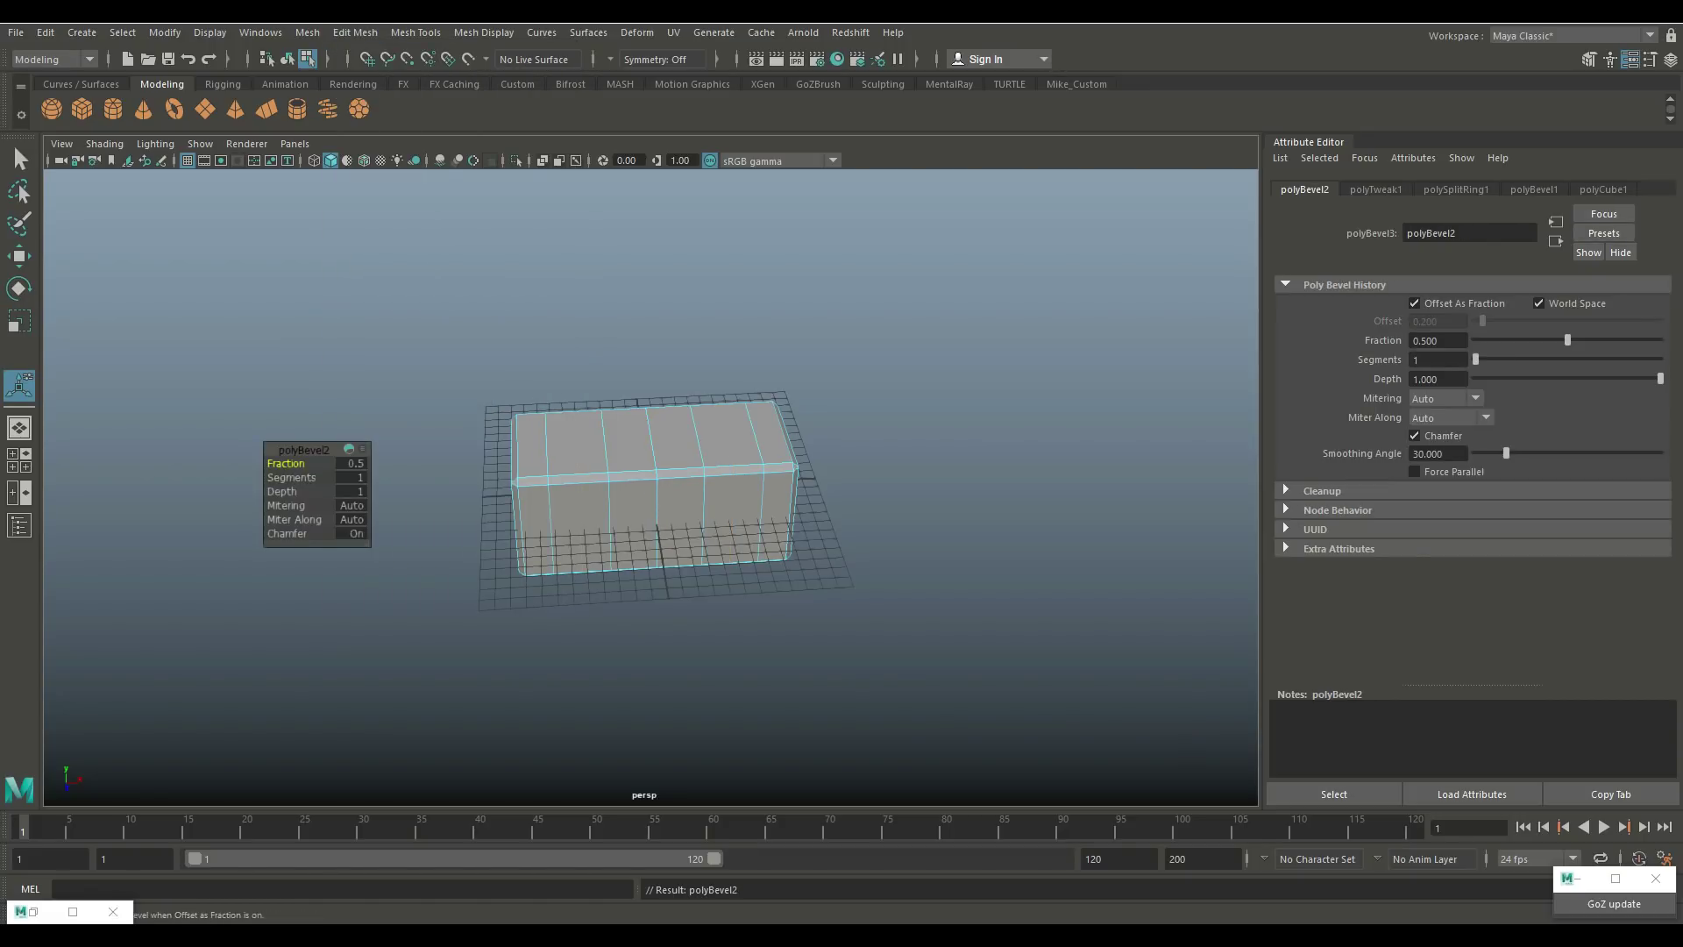
{"action": "middle_click_drag", "start_coordinate": [648, 490], "coordinate": [613, 491]}
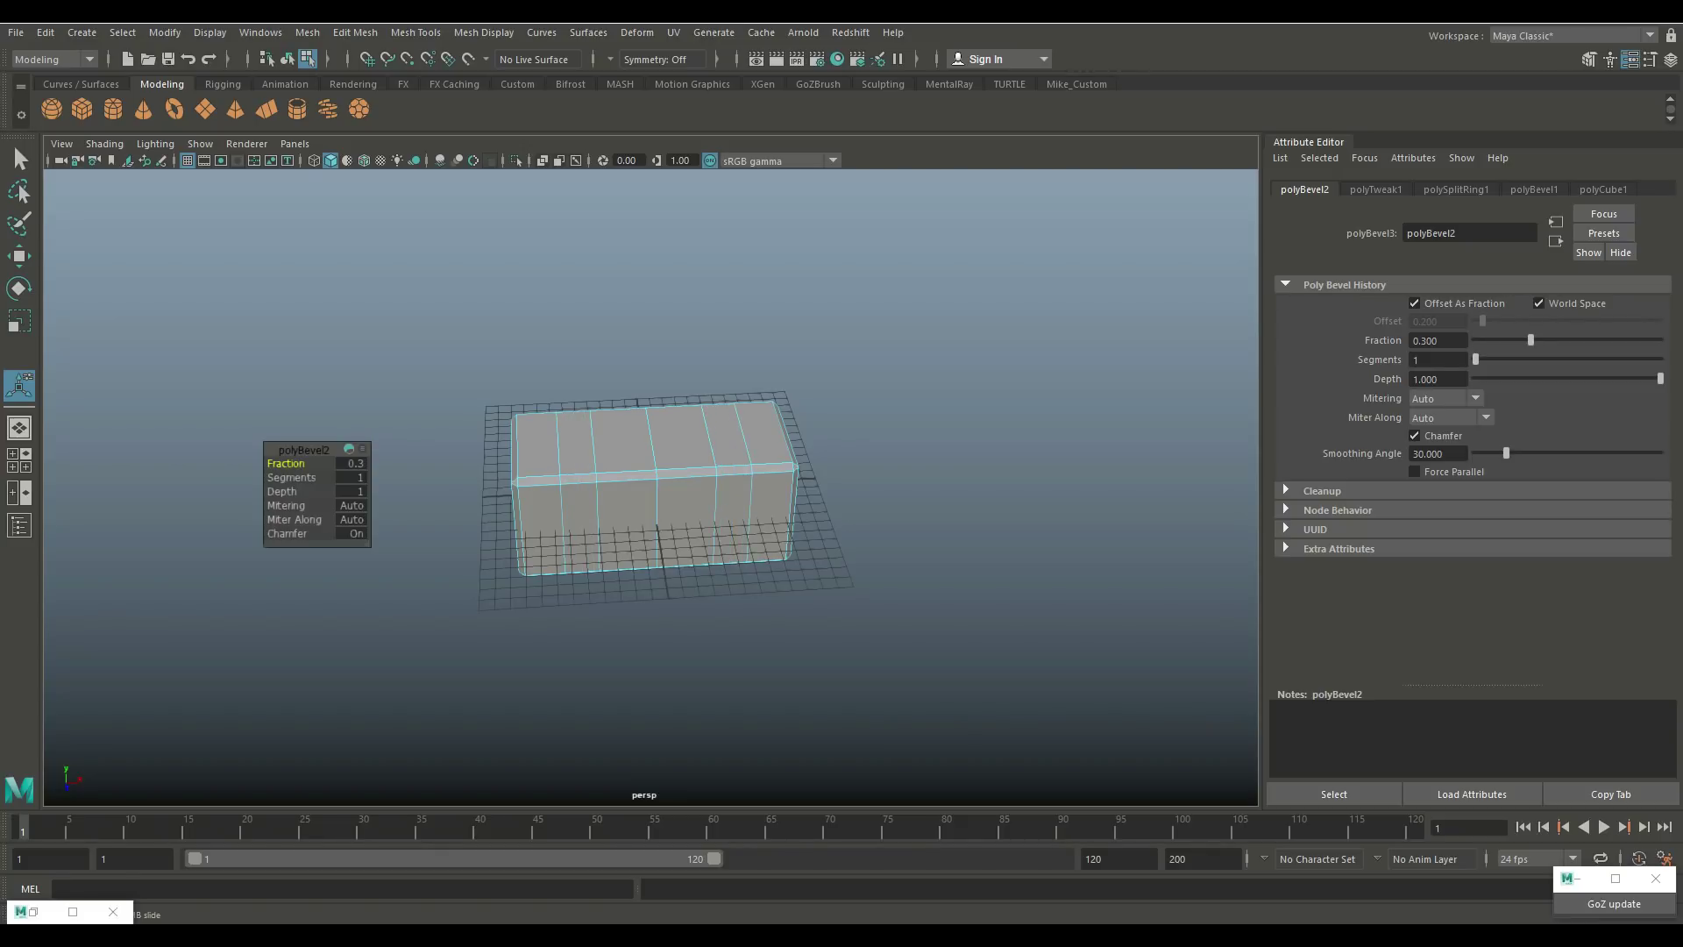
{"action": "left_click", "coordinate": [351, 463]}
{"action": "type", "text": "0.2"}
{"action": "key", "text": "Return"}
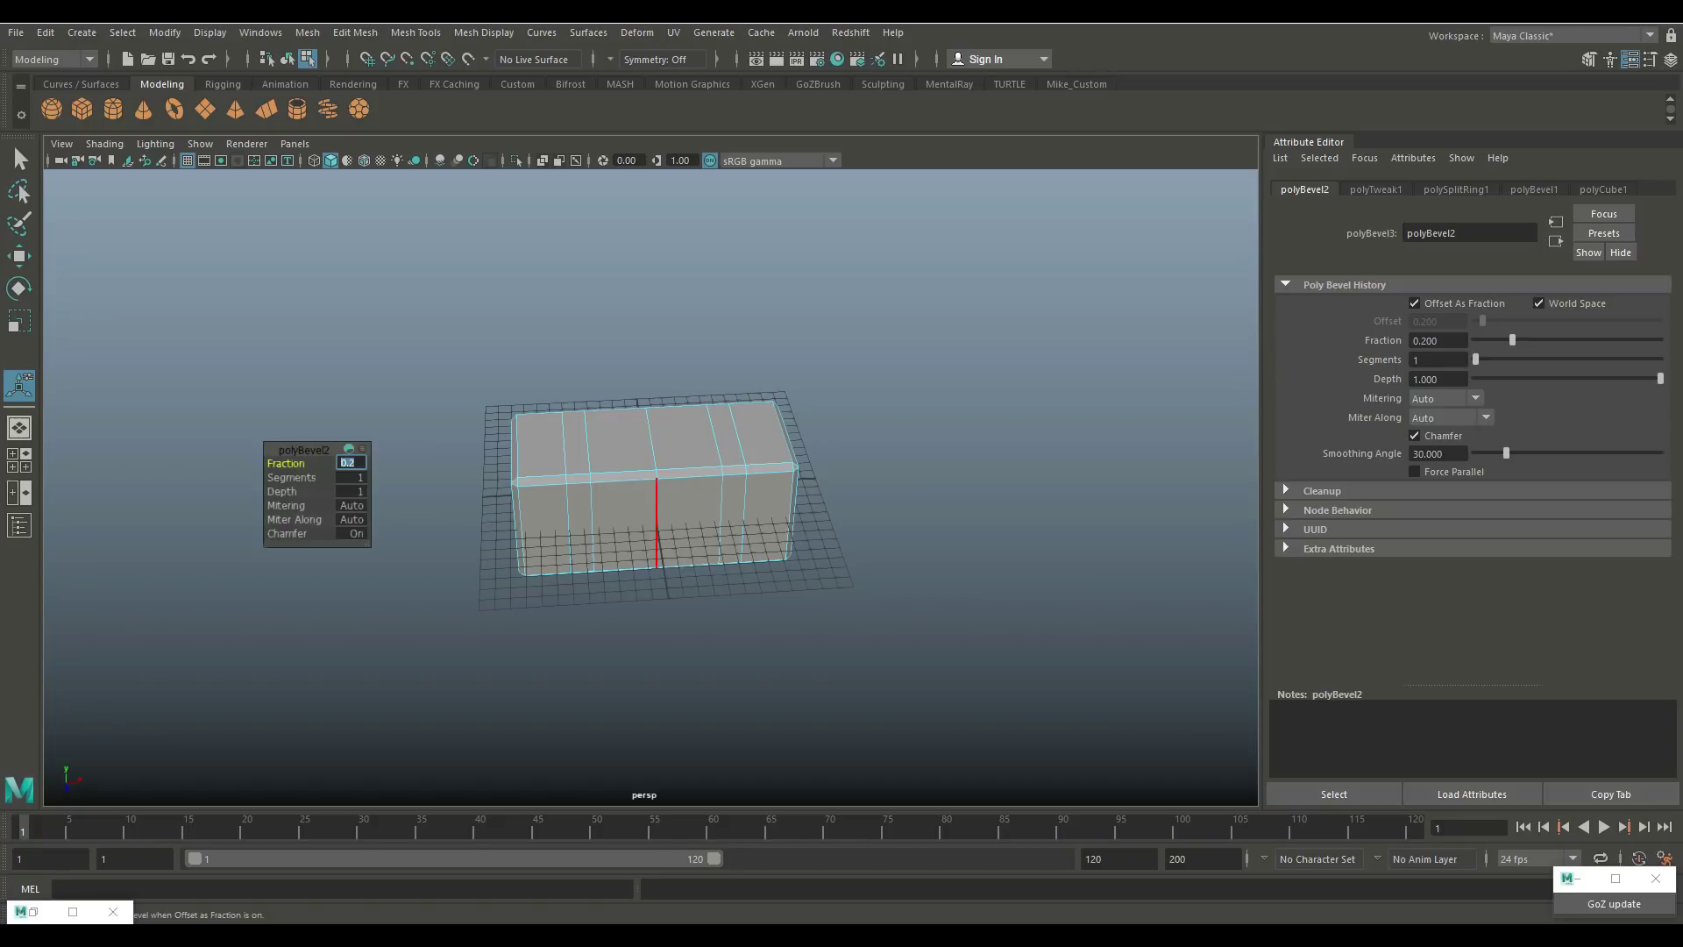
{"action": "left_click", "coordinate": [613, 666]}
Step: Extrude the two narrow face bands around the box outward with a thickness of 0.3
{"action": "left_click_drag", "start_coordinate": [613, 666], "coordinate": [537, 426], "text": "alt"}
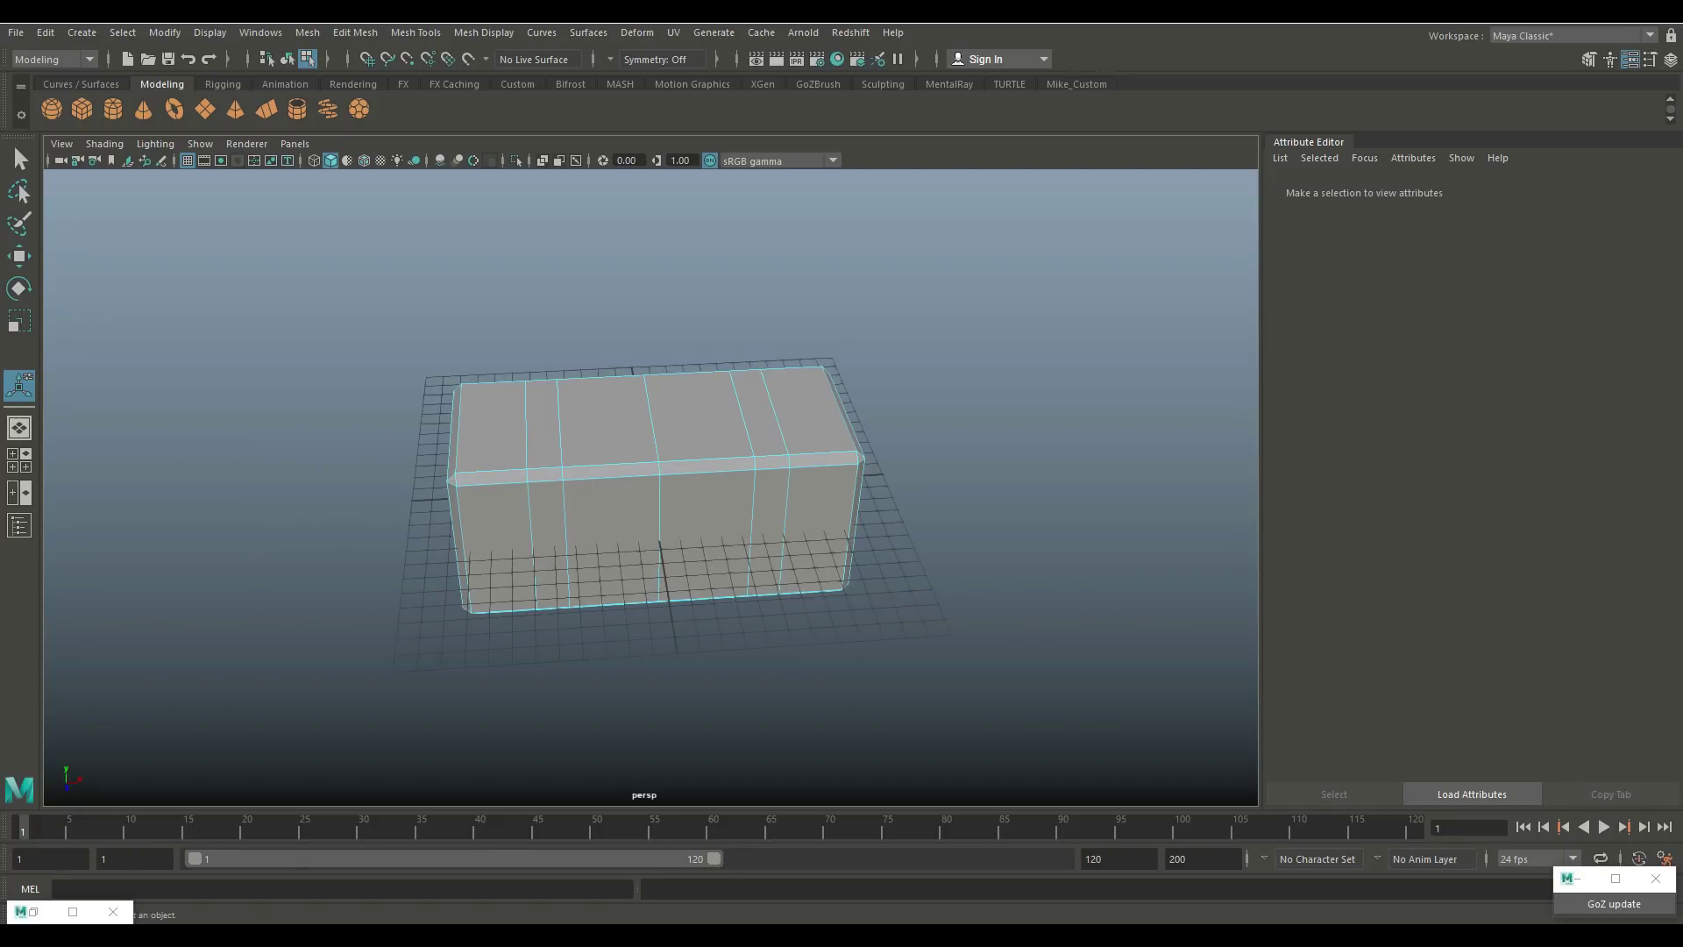
{"action": "right_click", "coordinate": [537, 426]}
{"action": "right_click_drag", "start_coordinate": [537, 426], "coordinate": [537, 474]}
{"action": "double_click", "coordinate": [545, 474]}
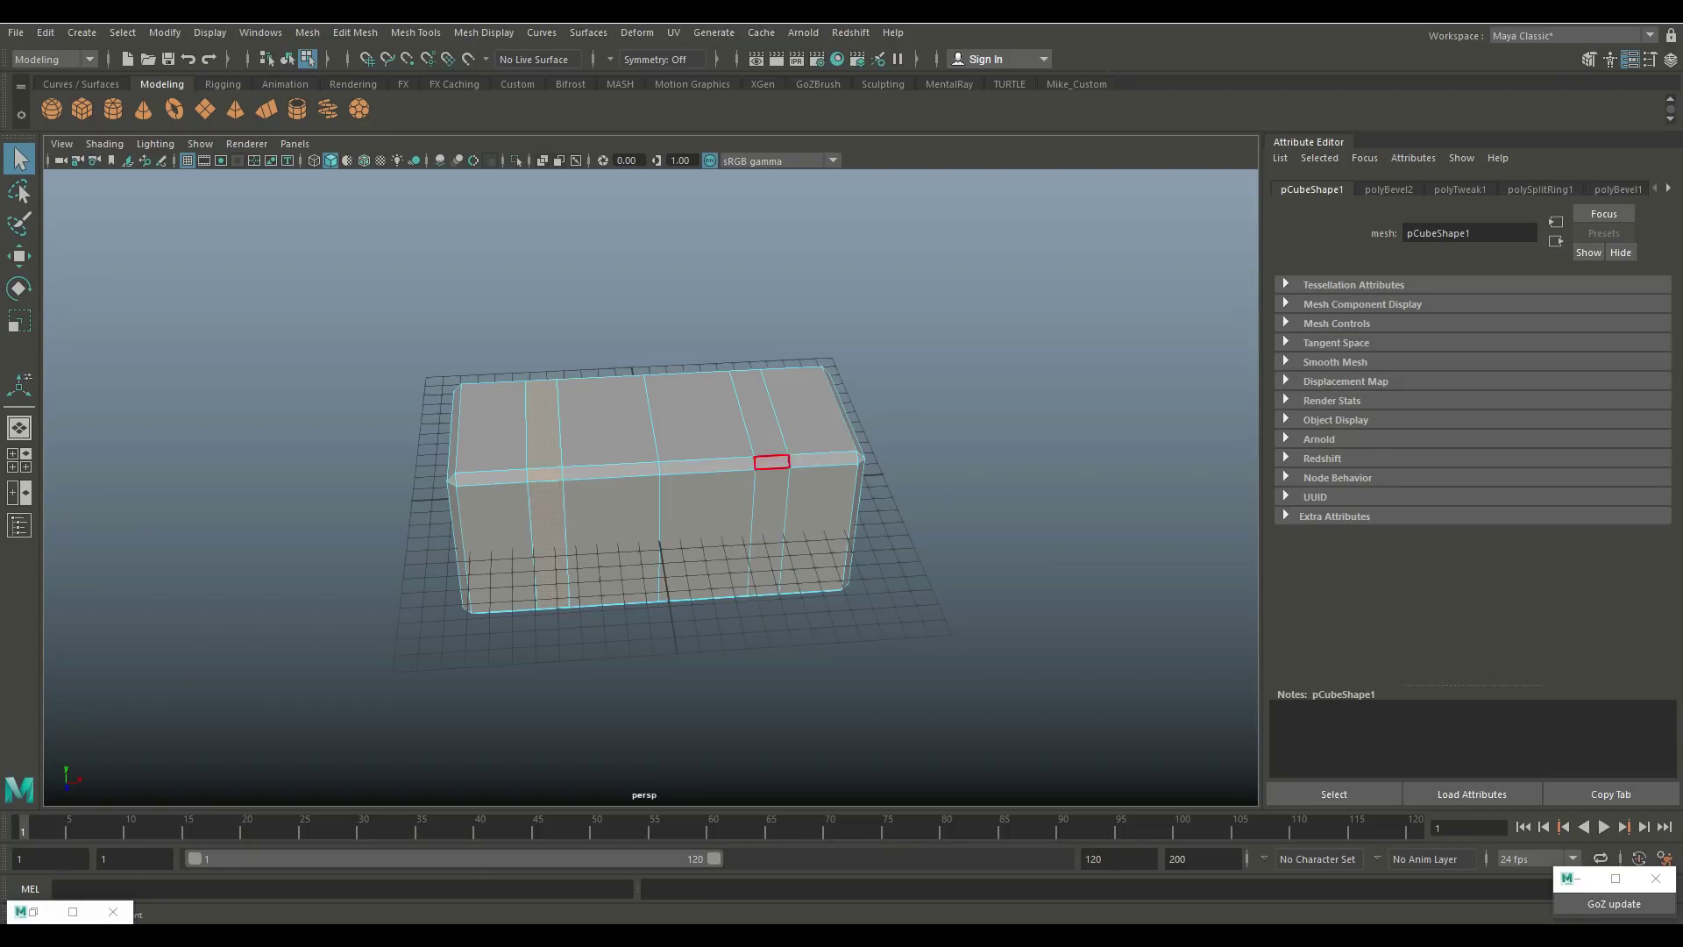
{"action": "double_click", "coordinate": [754, 403], "text": "shift"}
{"action": "key", "text": "ctrl+e"}
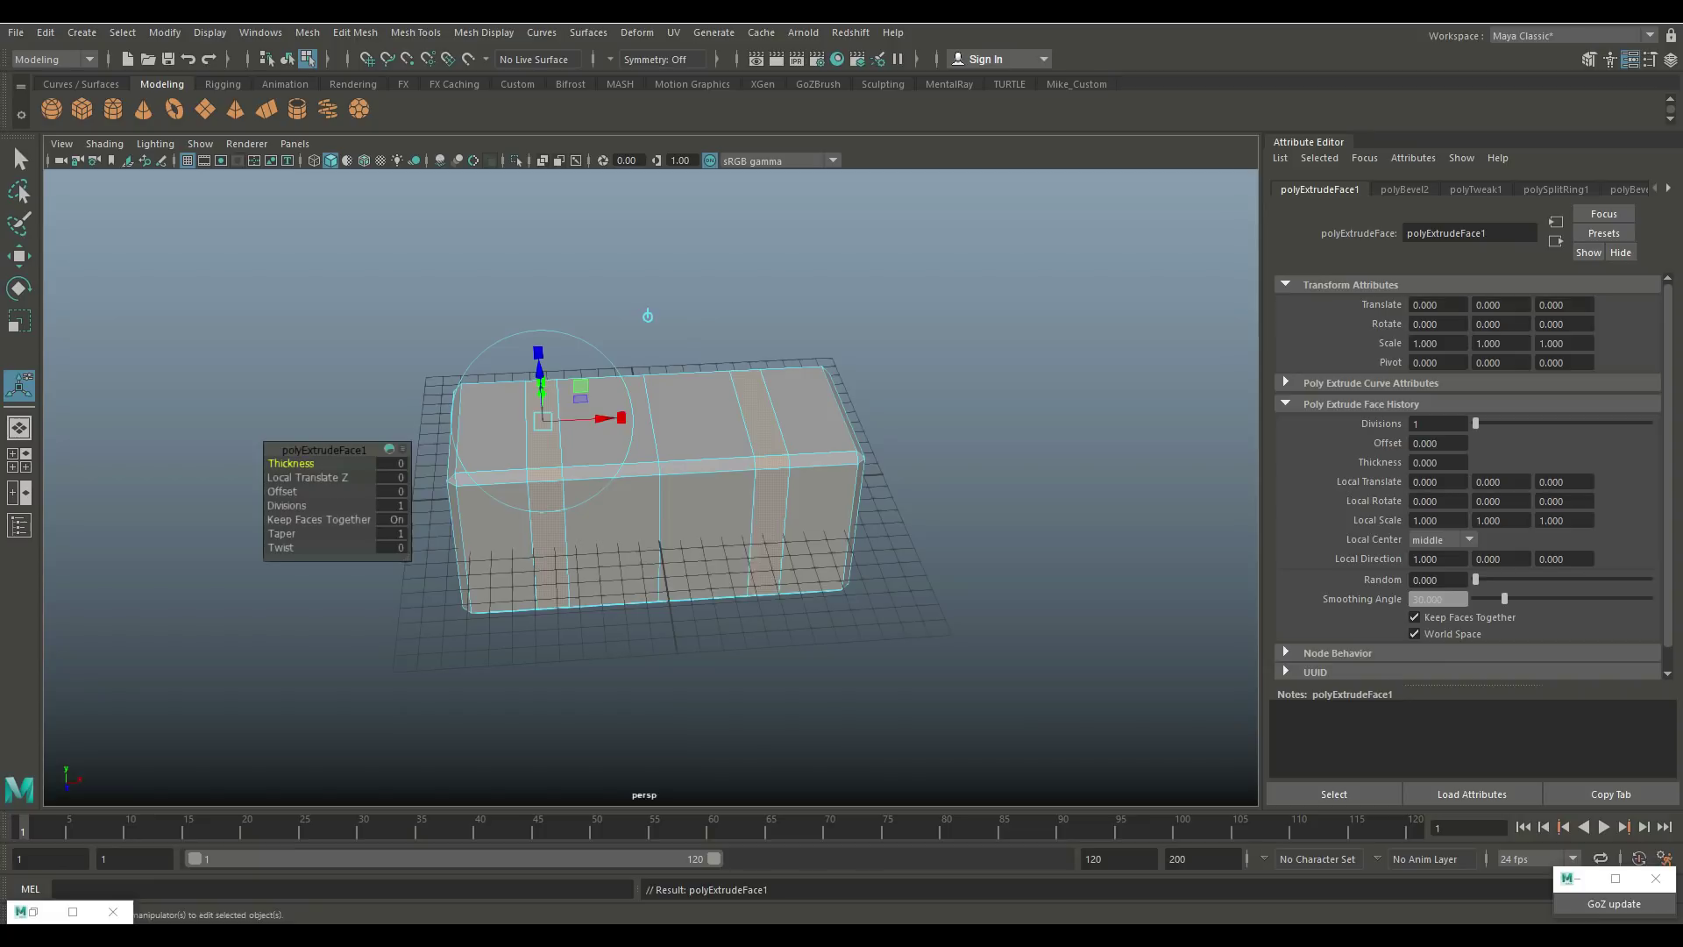
{"action": "left_click", "coordinate": [392, 463]}
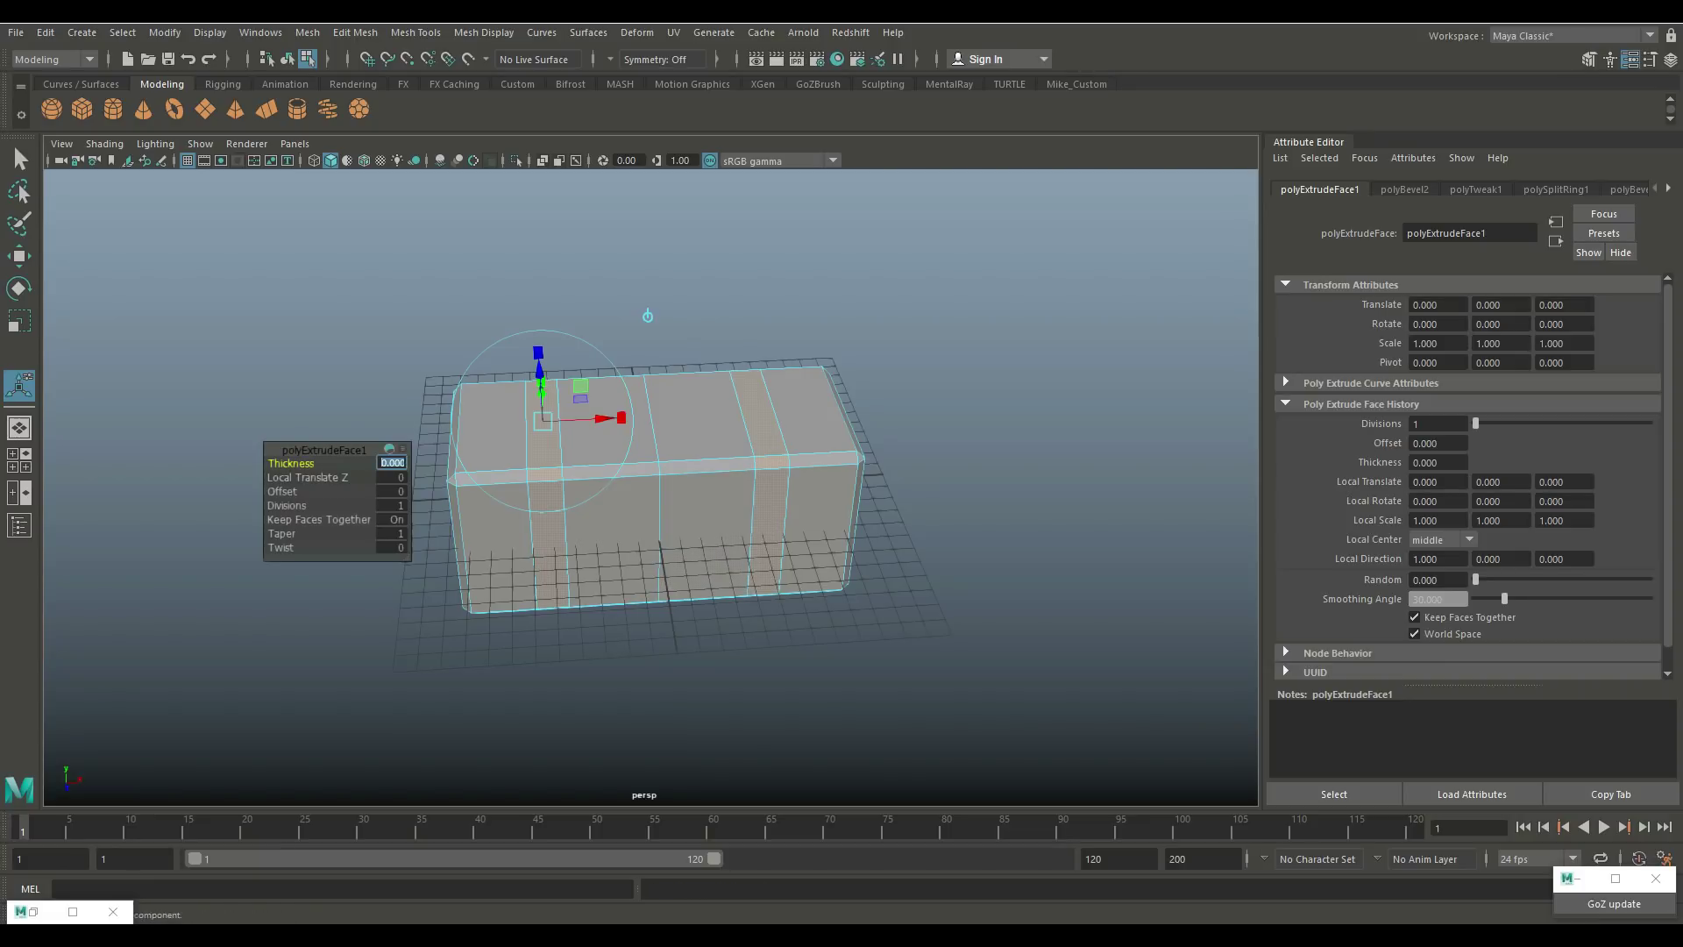
{"action": "type", "text": "0.3"}
{"action": "key", "text": "Return"}
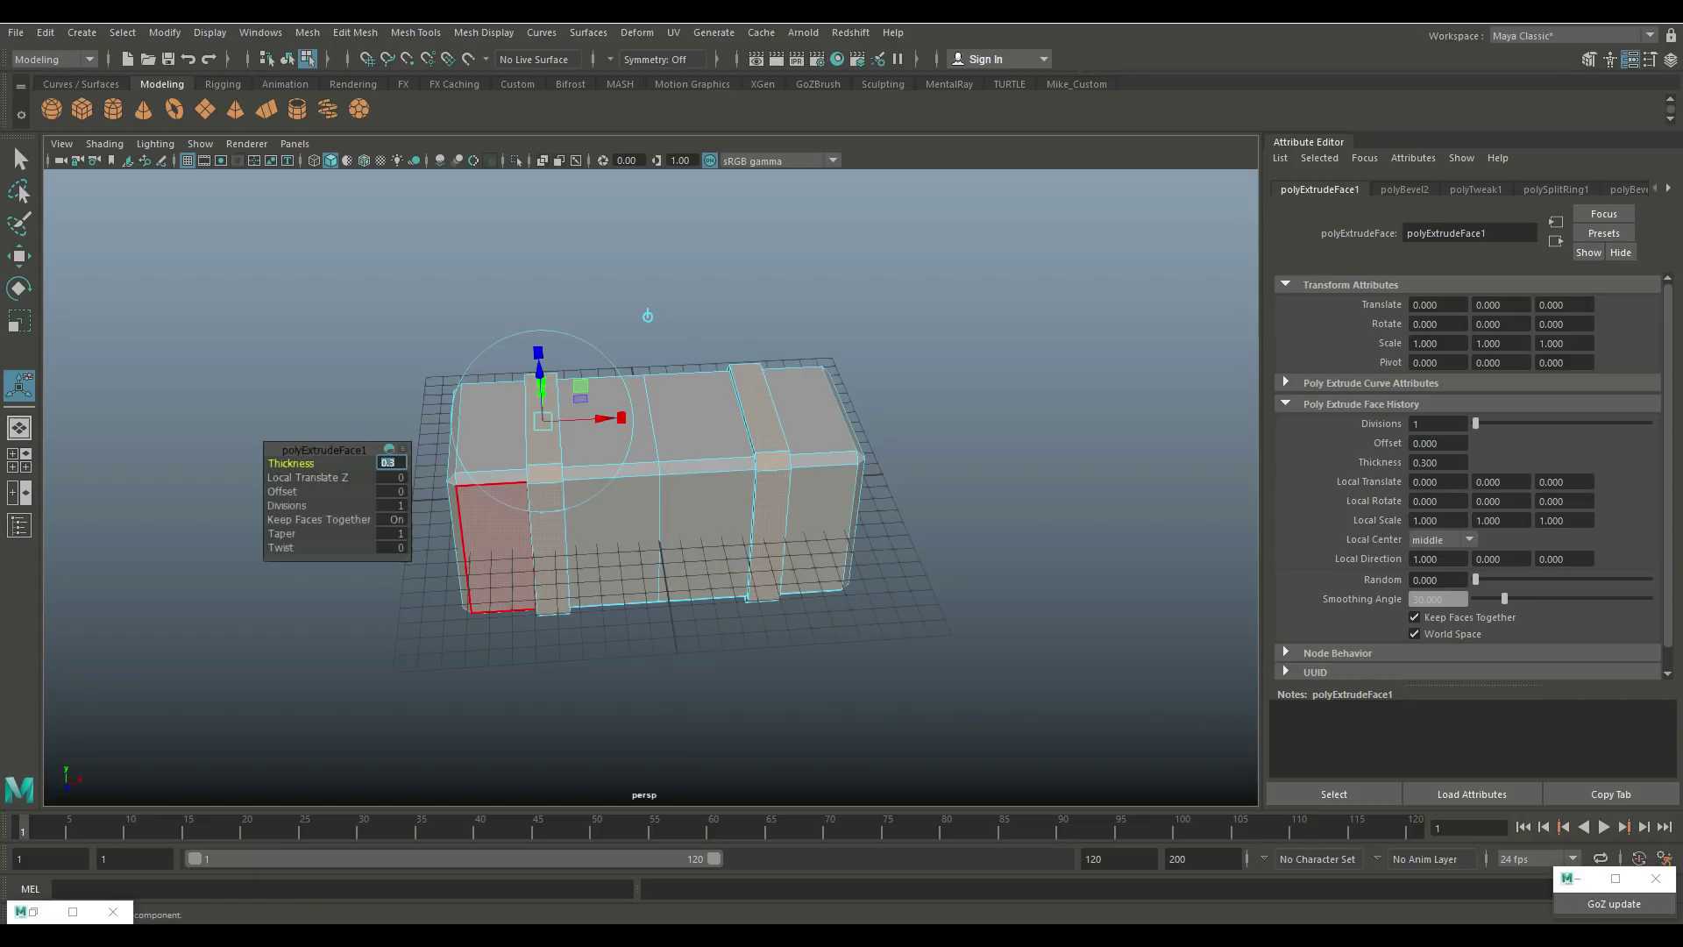
Step: Set the band extrusion's thickness to 0.4 and deselect the mesh
{"action": "left_click_drag", "start_coordinate": [613, 526], "coordinate": [754, 526], "text": "alt"}
{"action": "left_click", "coordinate": [391, 462]}
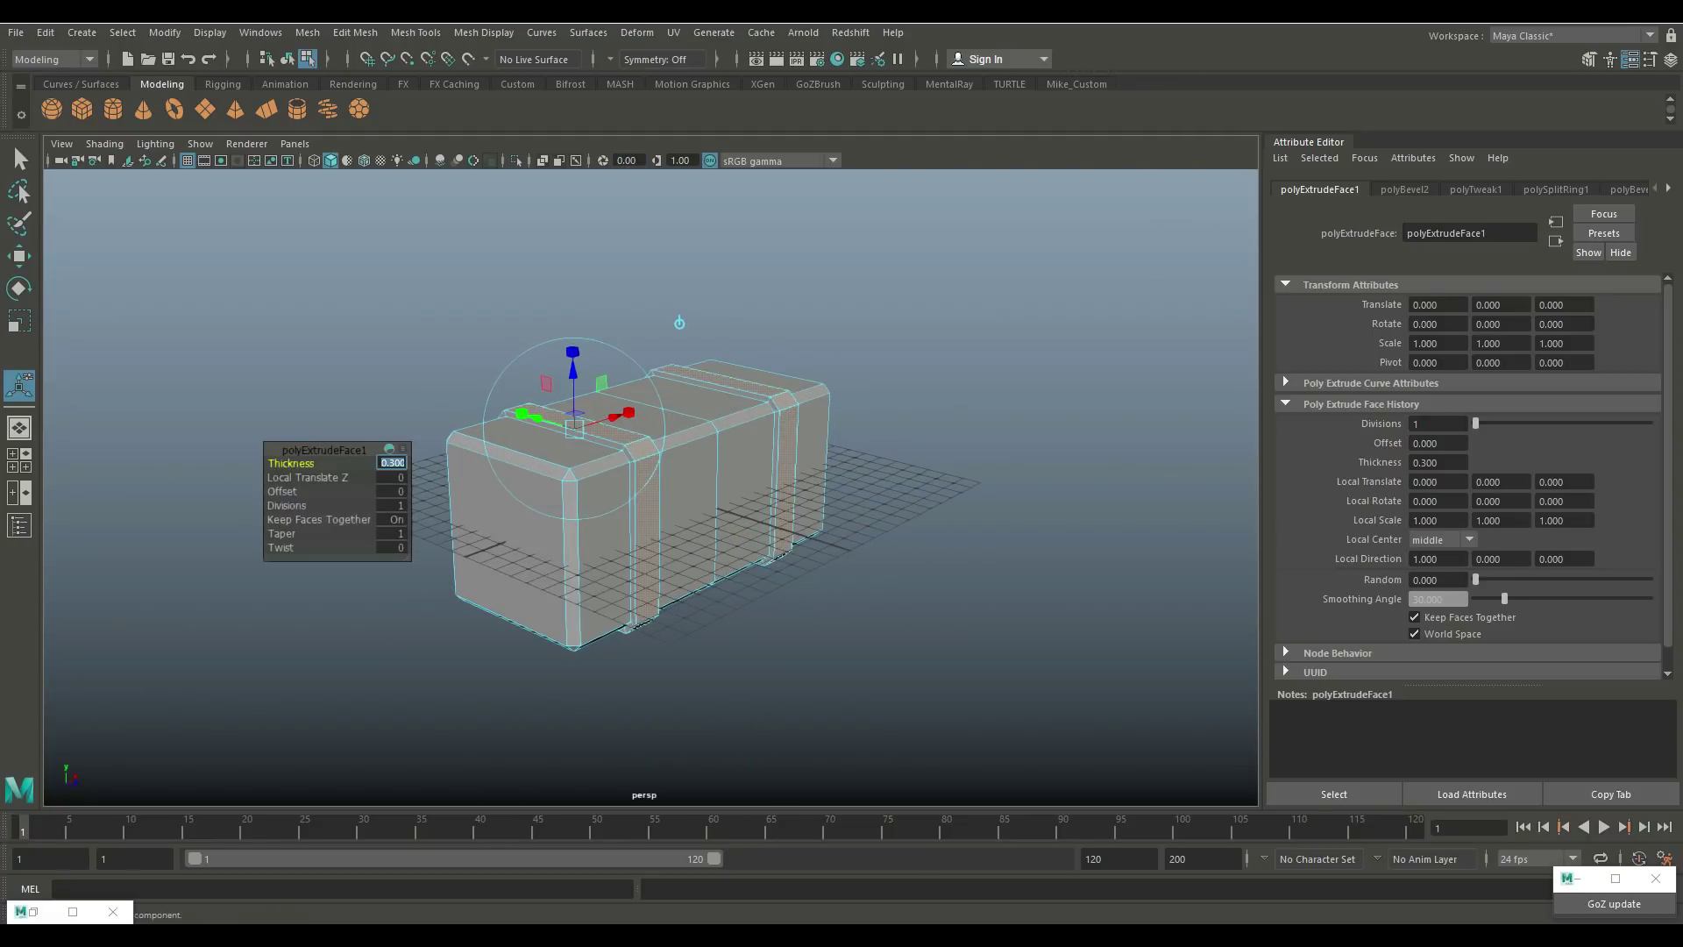
{"action": "key", "text": "Return"}
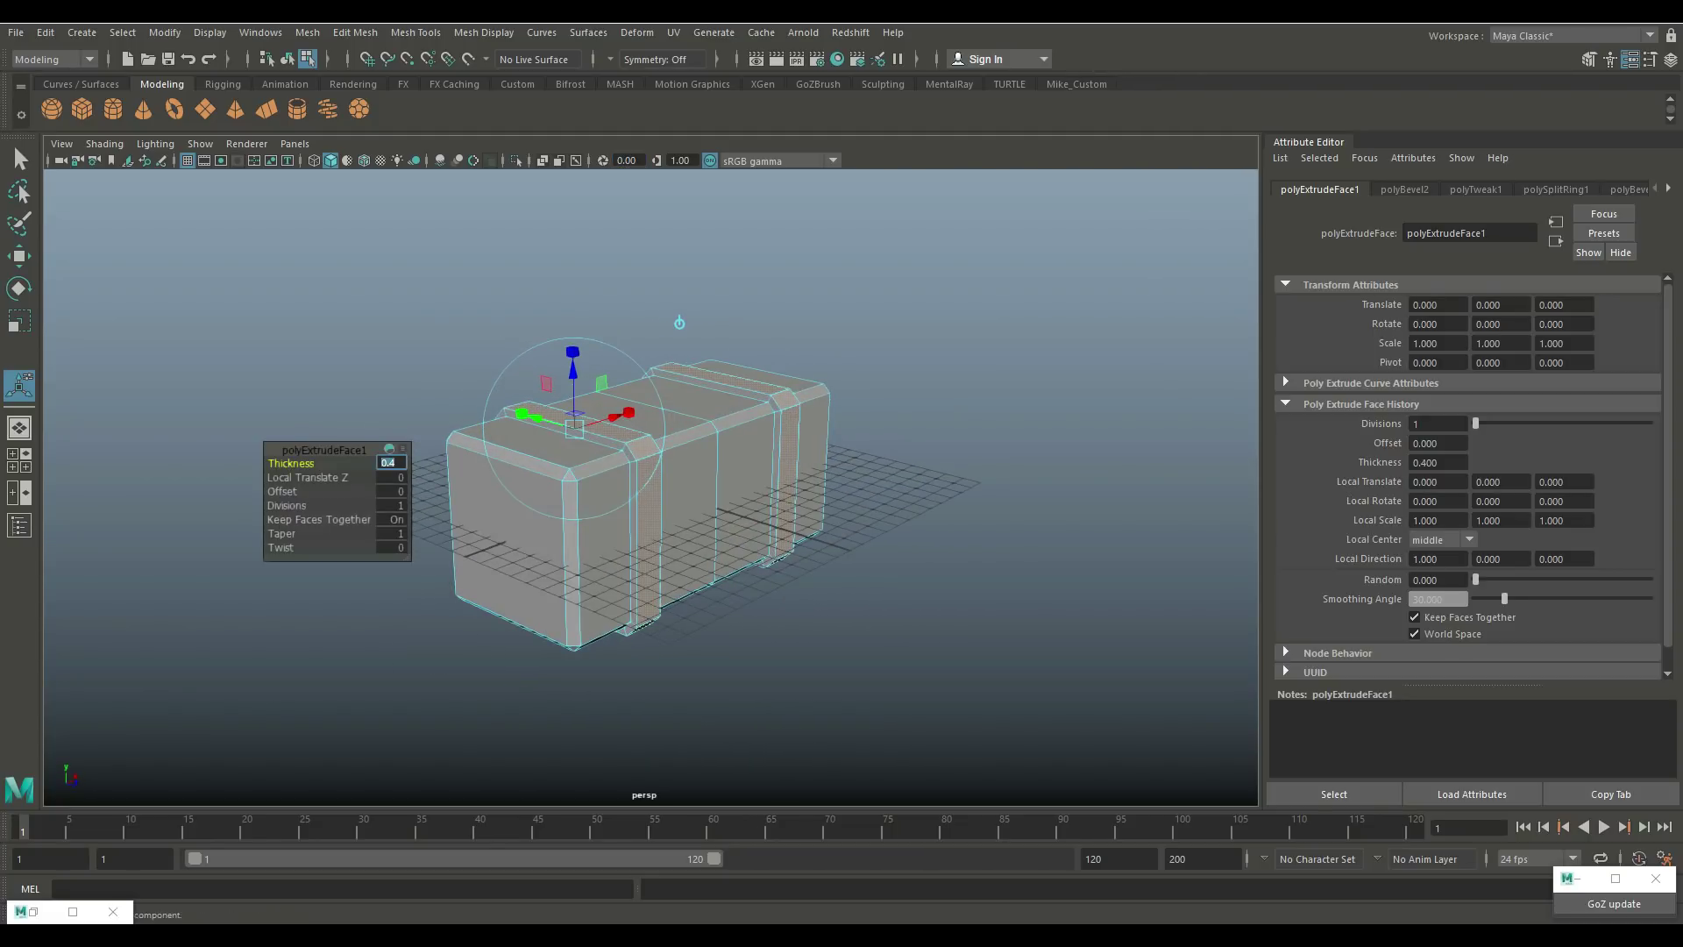
{"action": "left_click", "coordinate": [876, 263]}
Step: Create a polygon pipe primitive at the scene origin
{"action": "left_click_drag", "start_coordinate": [789, 439], "coordinate": [742, 417], "text": "alt"}
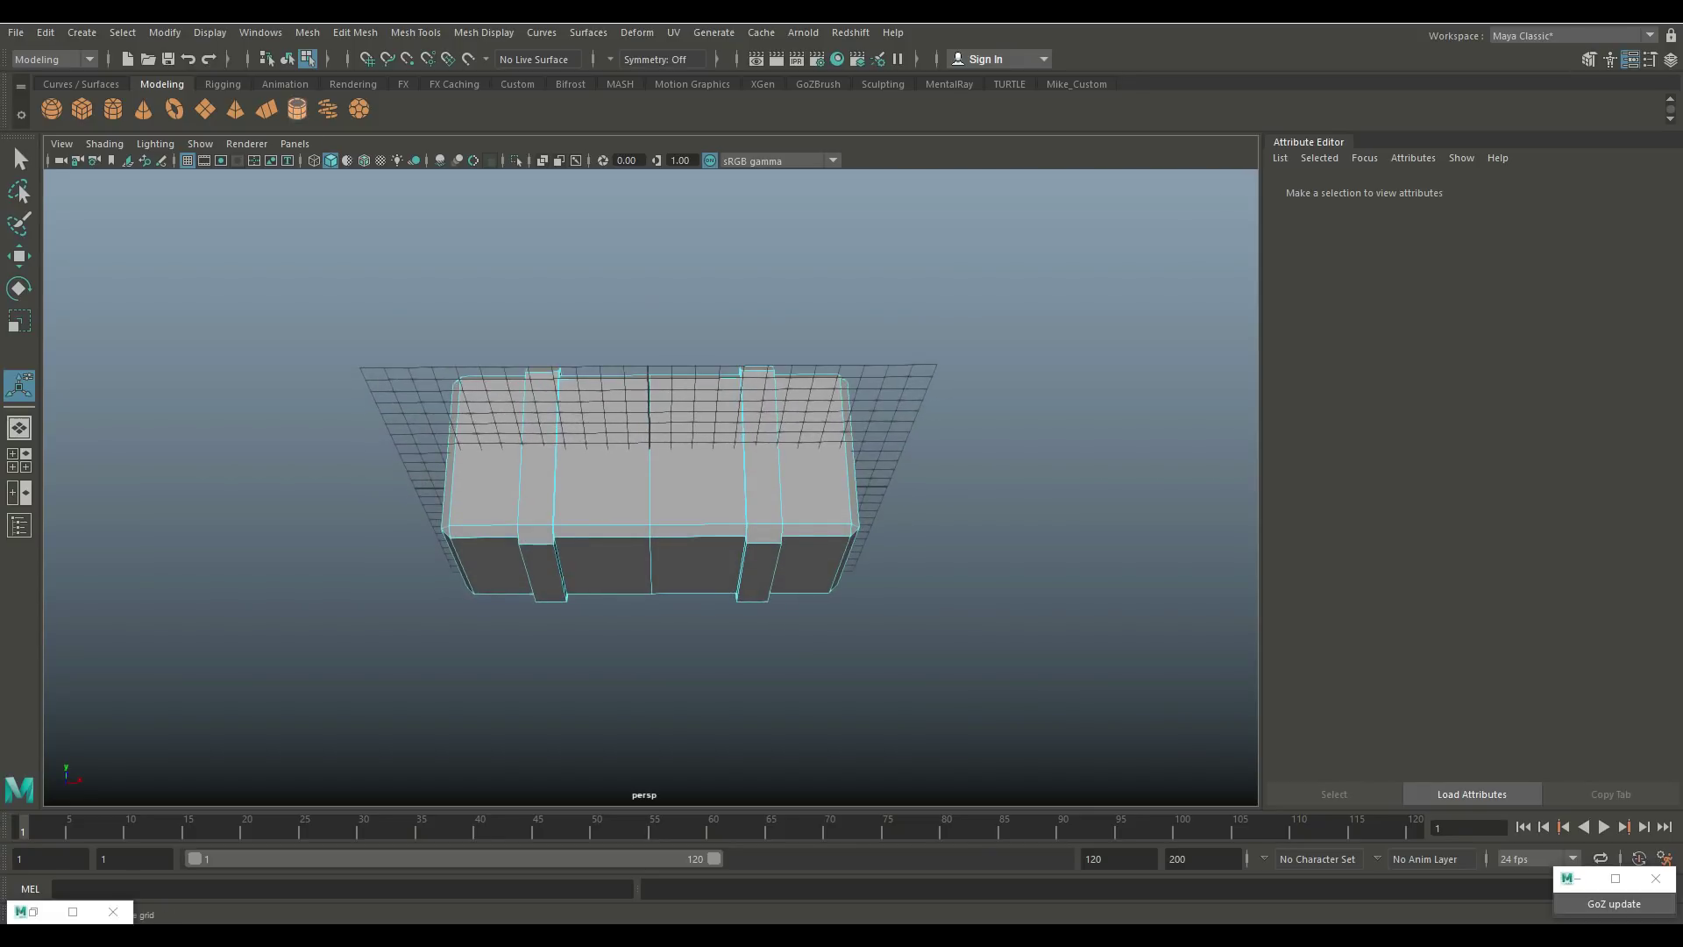
{"action": "left_click", "coordinate": [297, 109]}
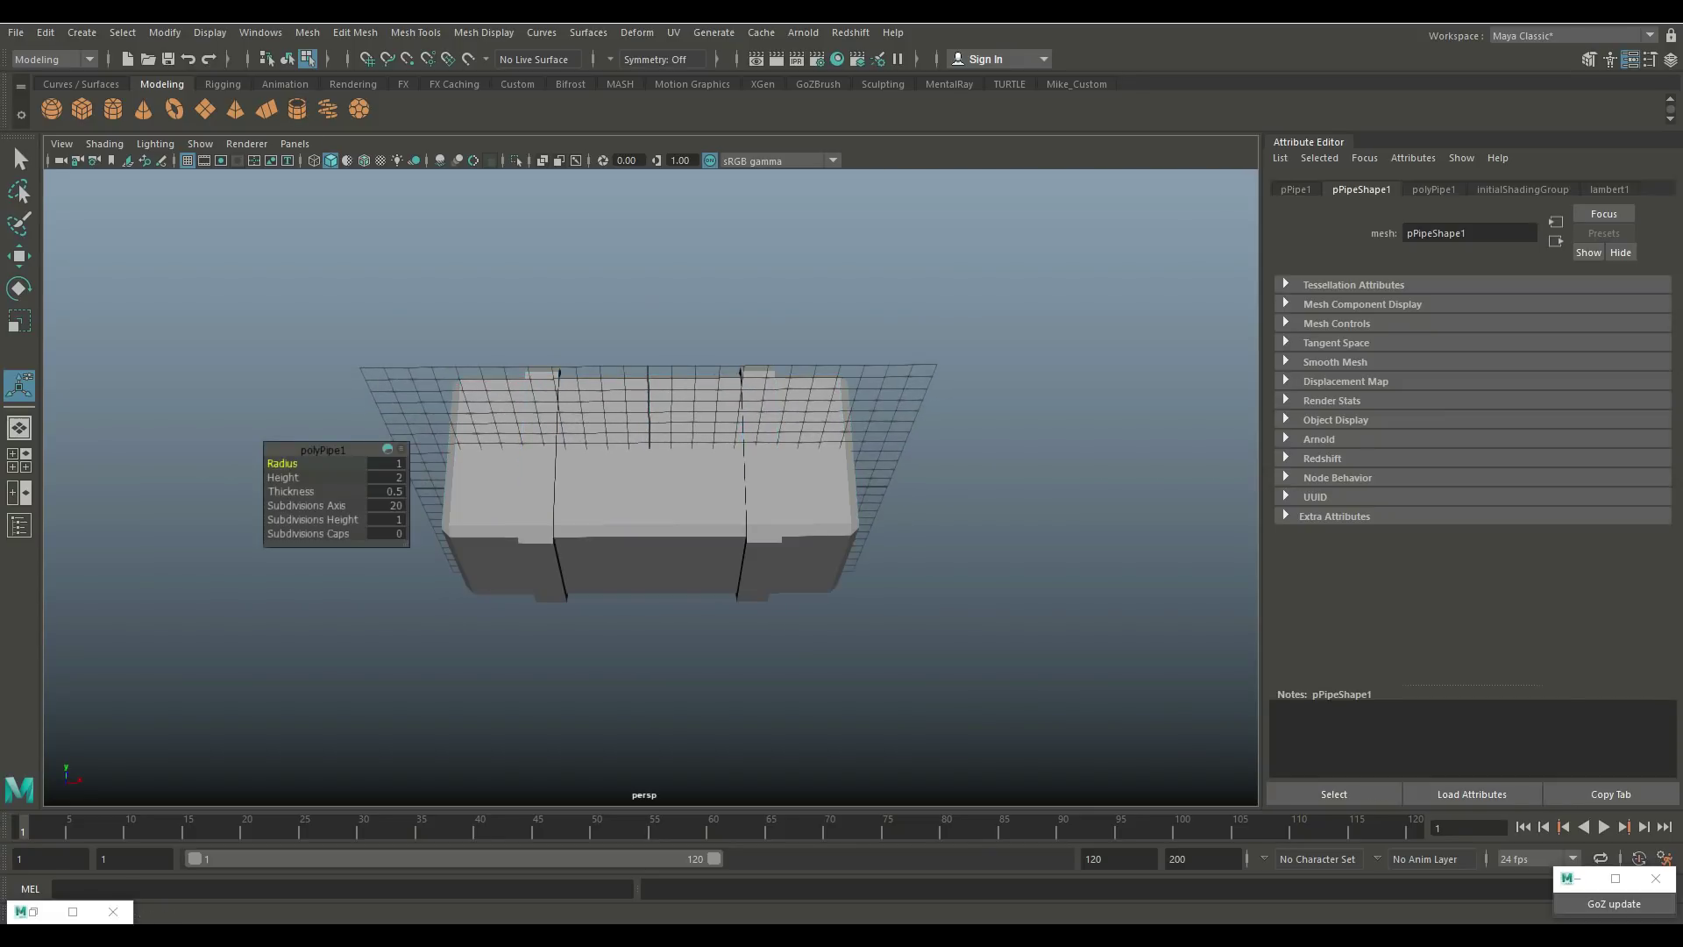
{"action": "left_click_drag", "start_coordinate": [649, 421], "coordinate": [692, 368], "text": "alt"}
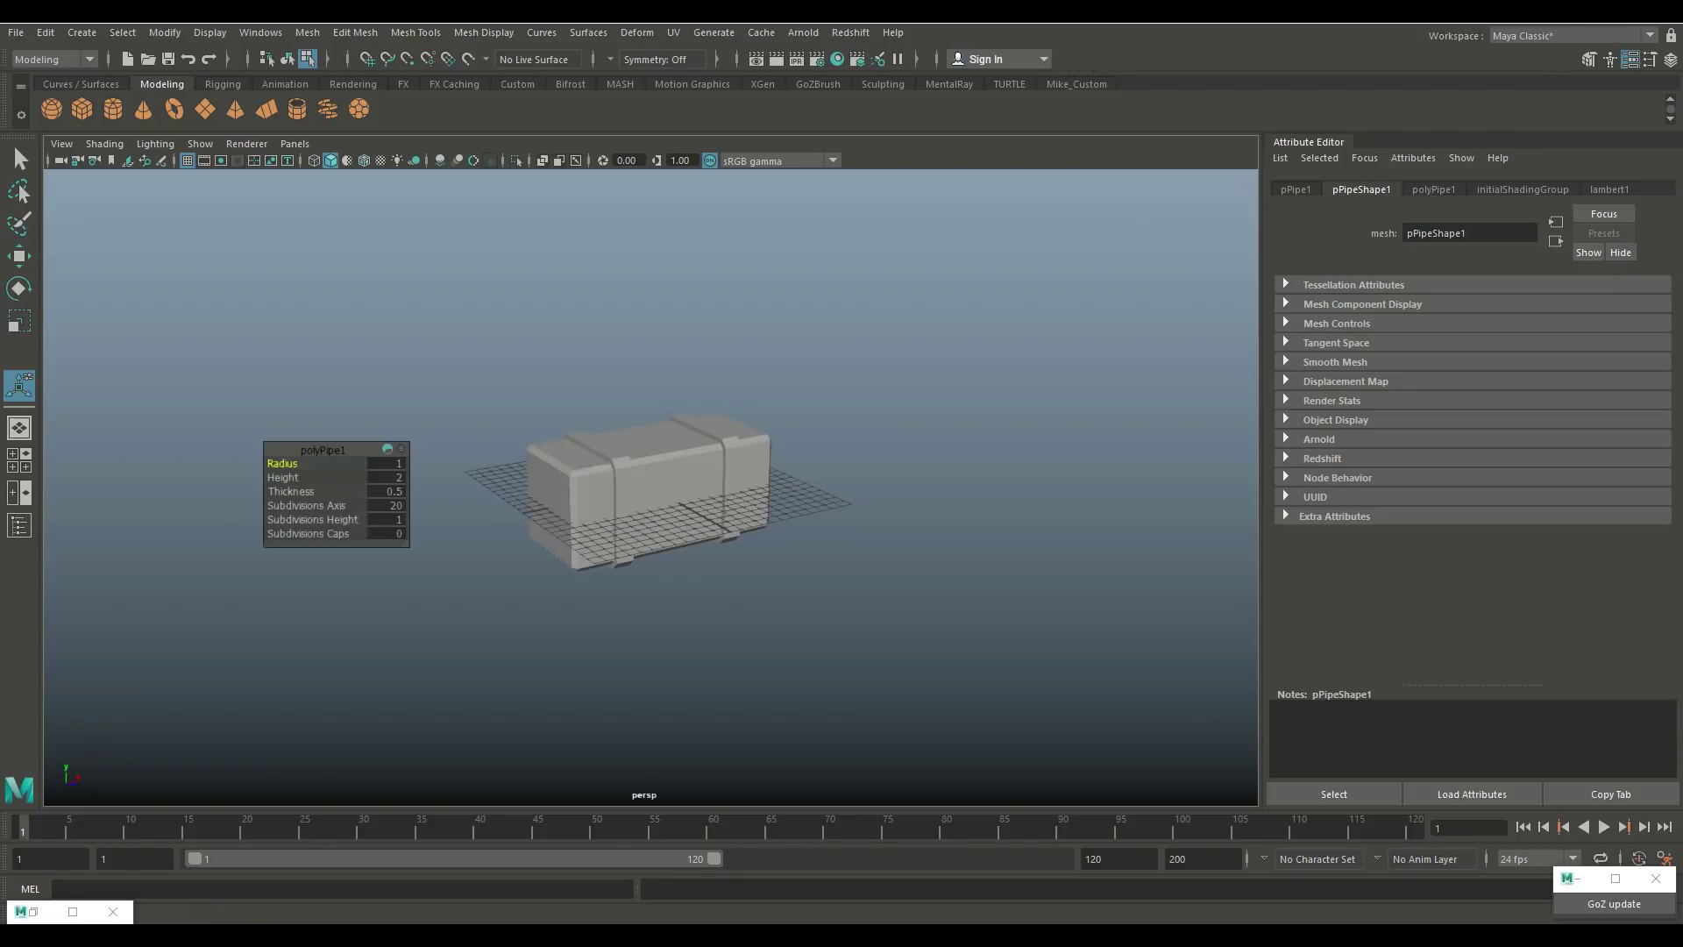
Step: Scale the pipe up uniformly until it encloses the whole crate
{"action": "key", "text": "4"}
{"action": "key", "text": "r"}
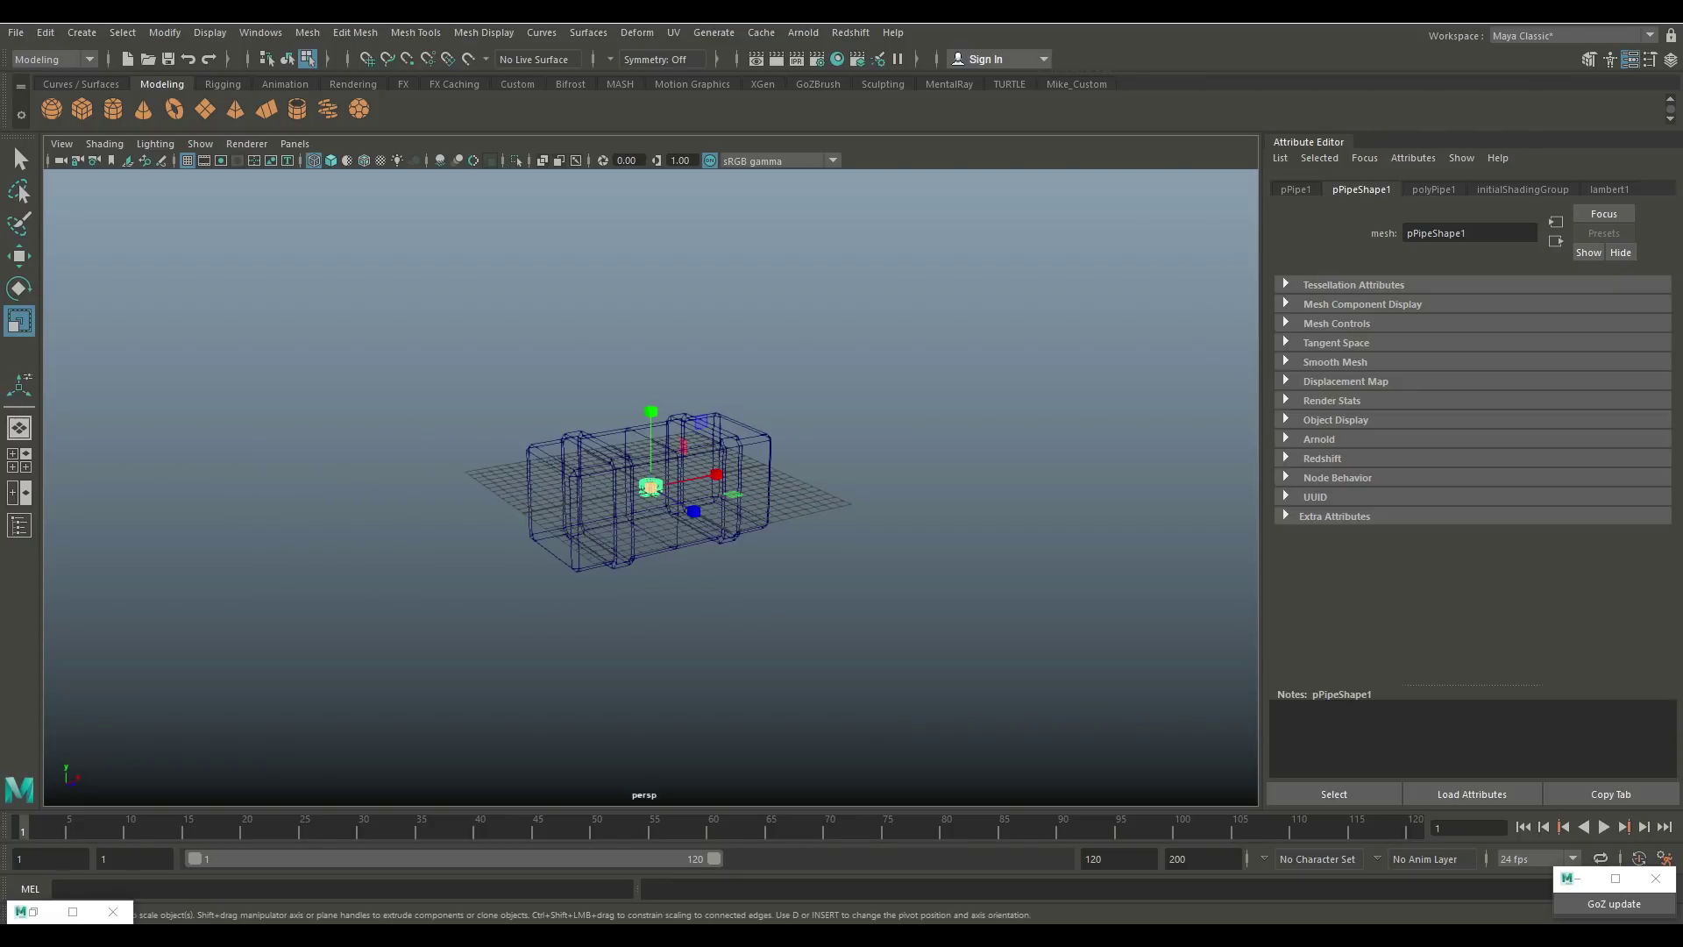
{"action": "left_click_drag", "start_coordinate": [650, 486], "coordinate": [771, 486]}
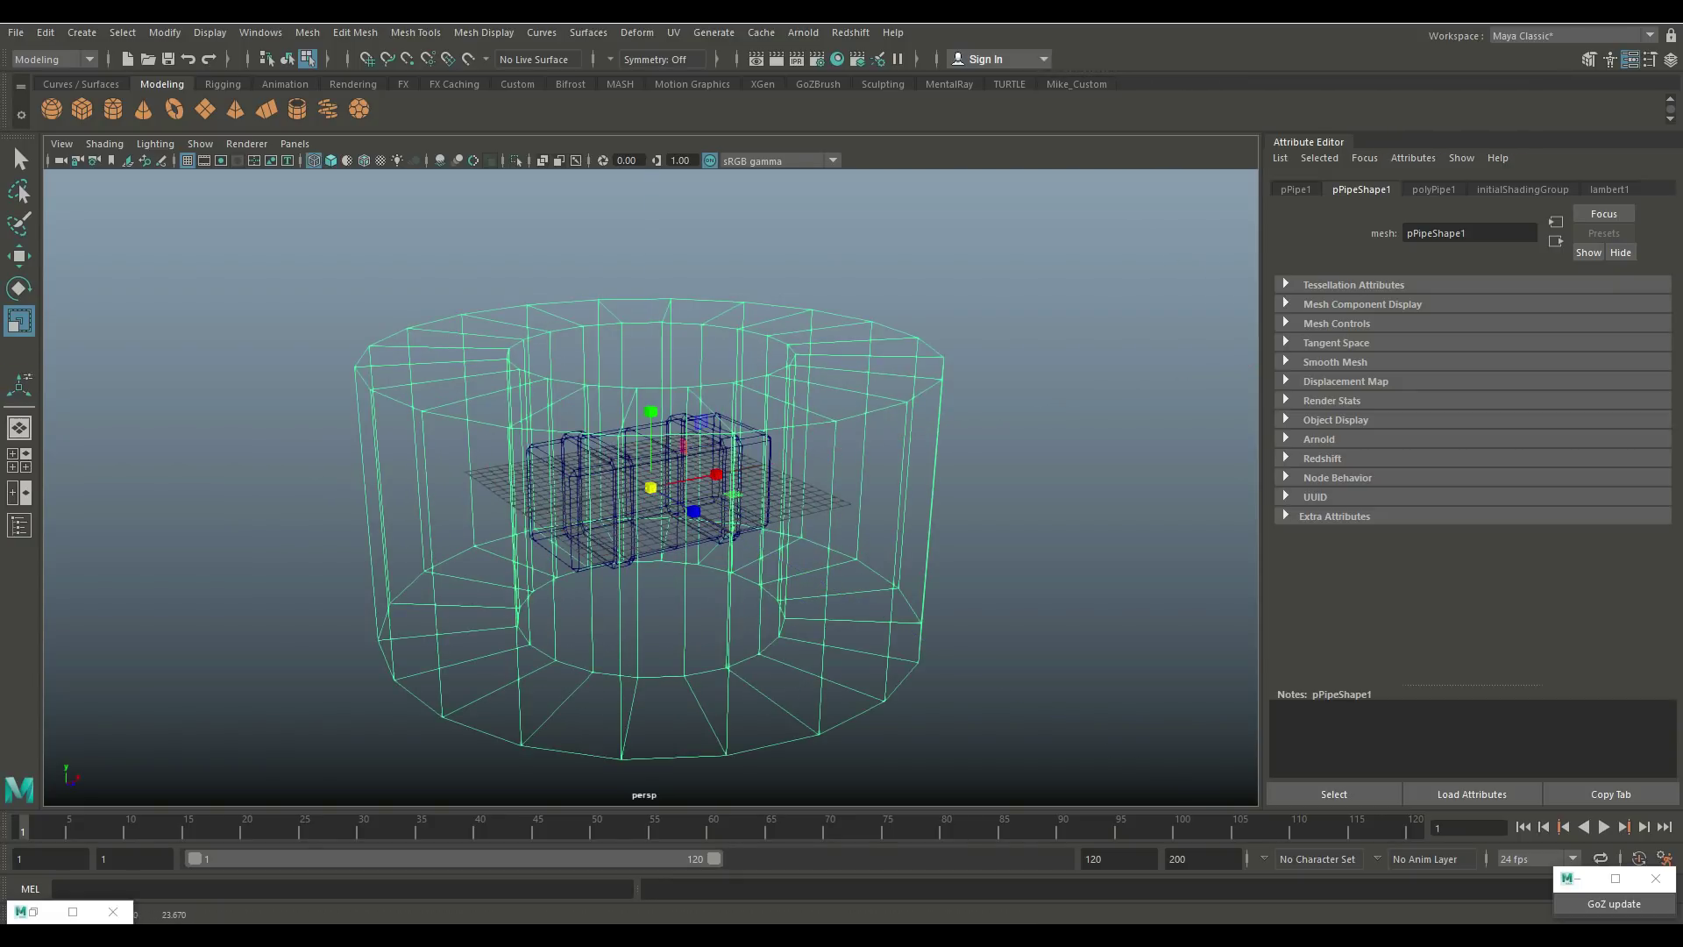
{"action": "key", "text": "5"}
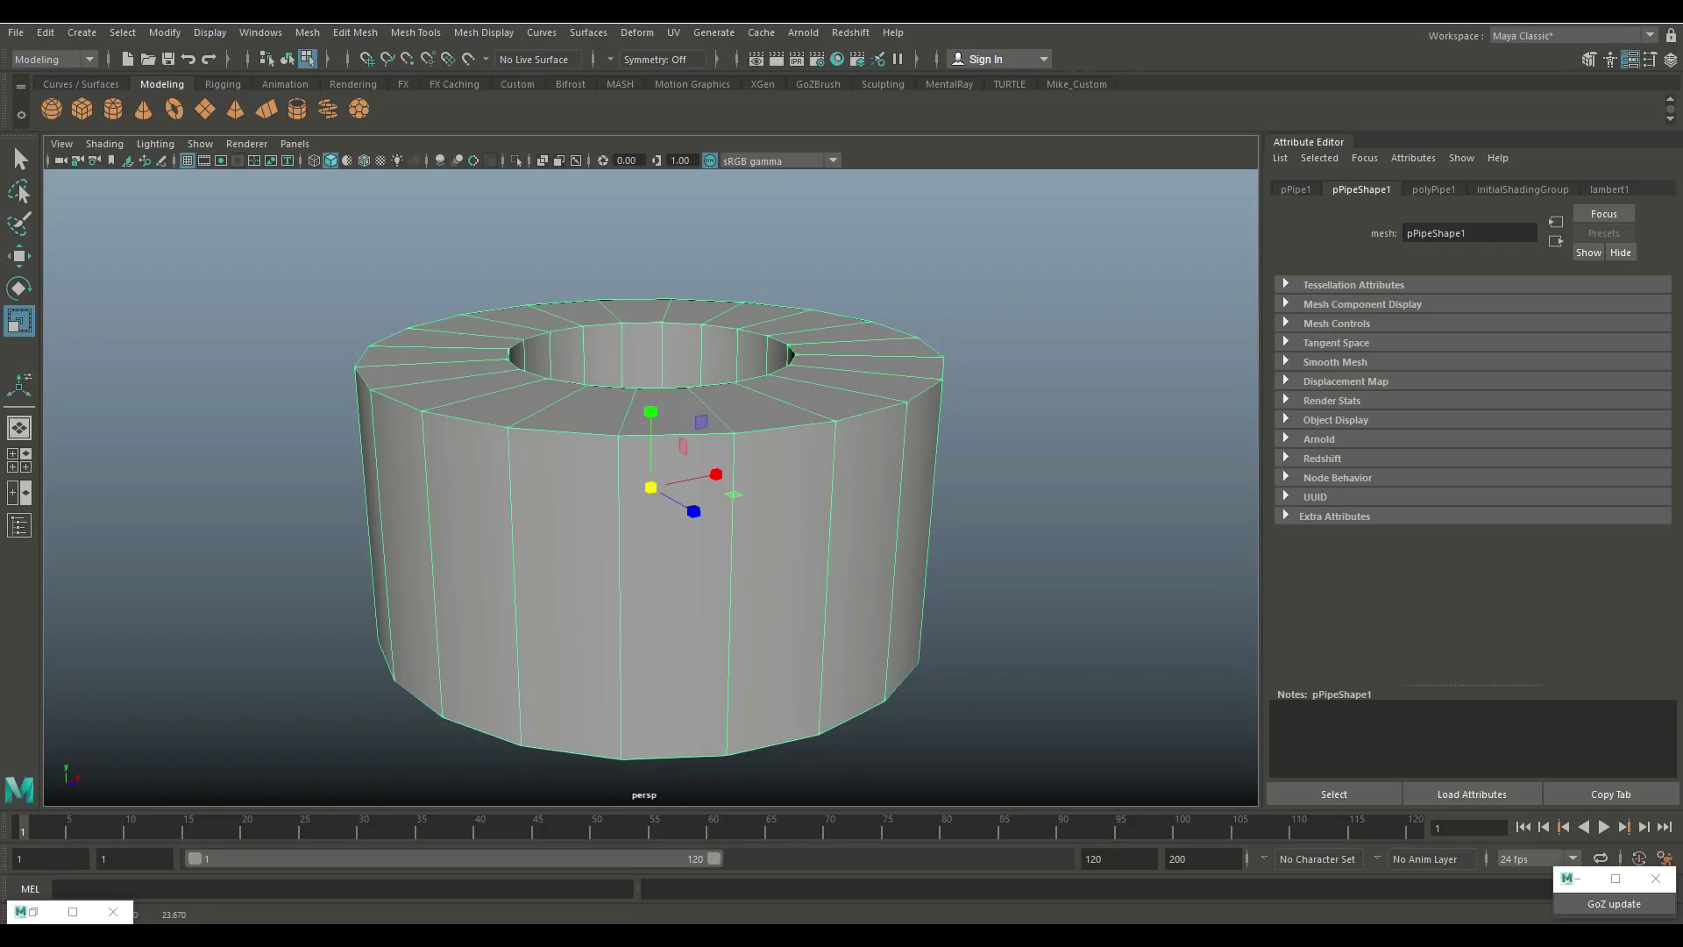
Step: Set the pipe's axis subdivisions to 5
{"action": "left_click", "coordinate": [1433, 189]}
{"action": "left_click", "coordinate": [1437, 364]}
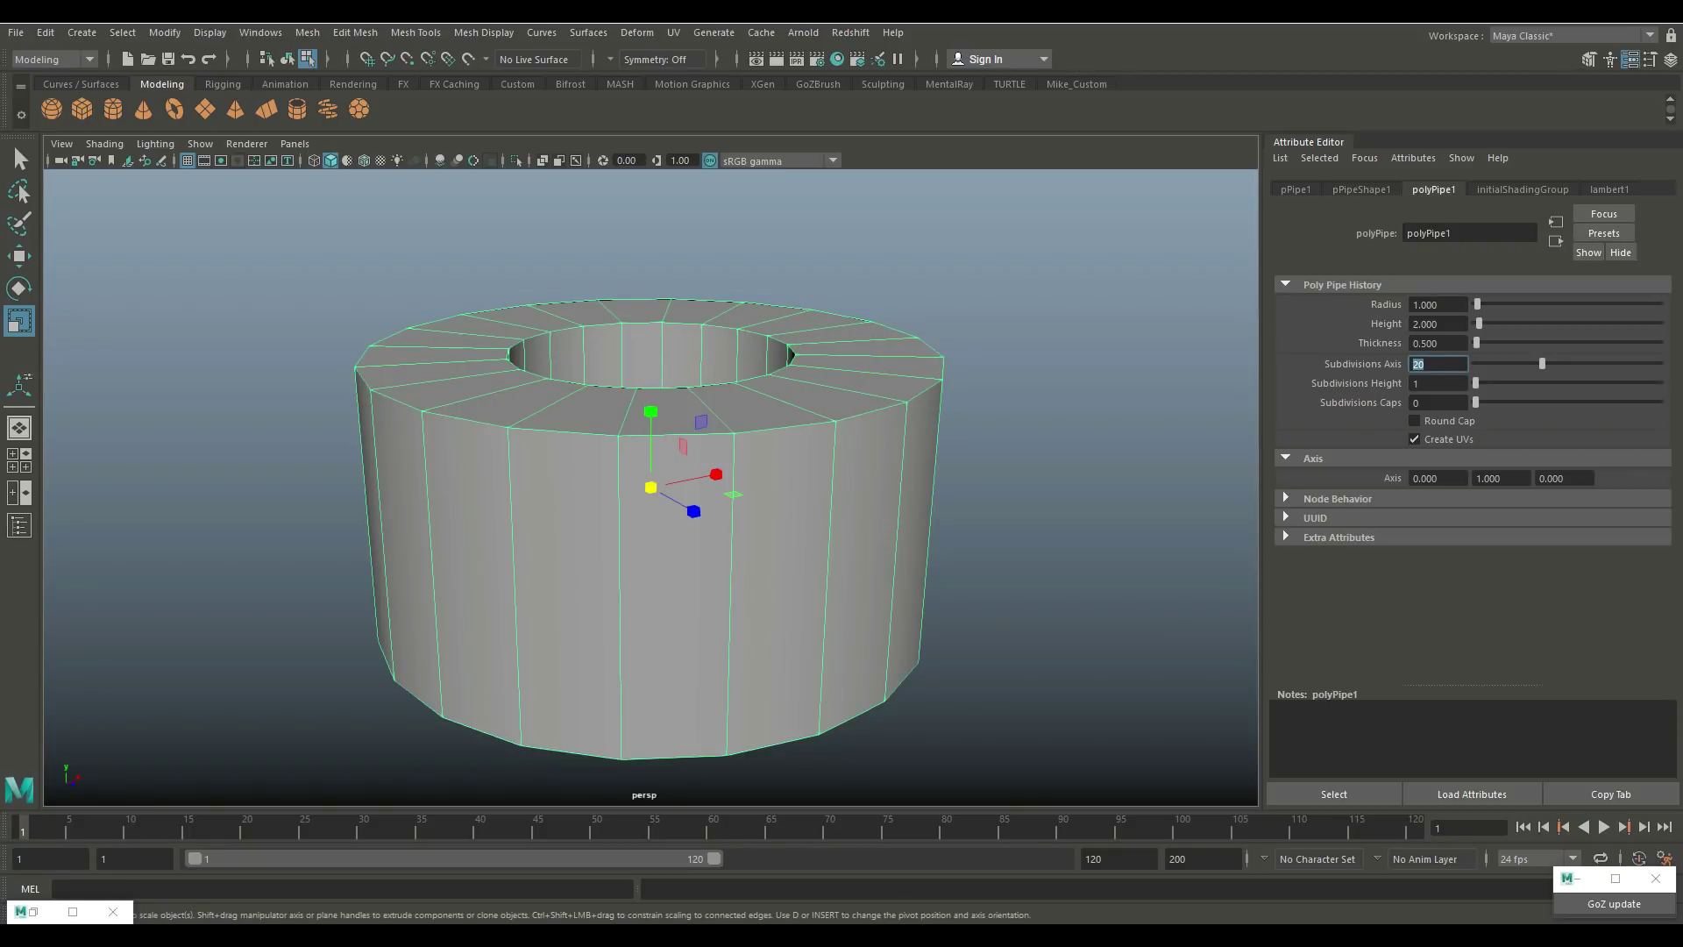
{"action": "type", "text": "5"}
{"action": "key", "text": "Return"}
{"action": "scroll", "coordinate": [644, 478], "scroll_direction": "down", "scroll_amount": 3}
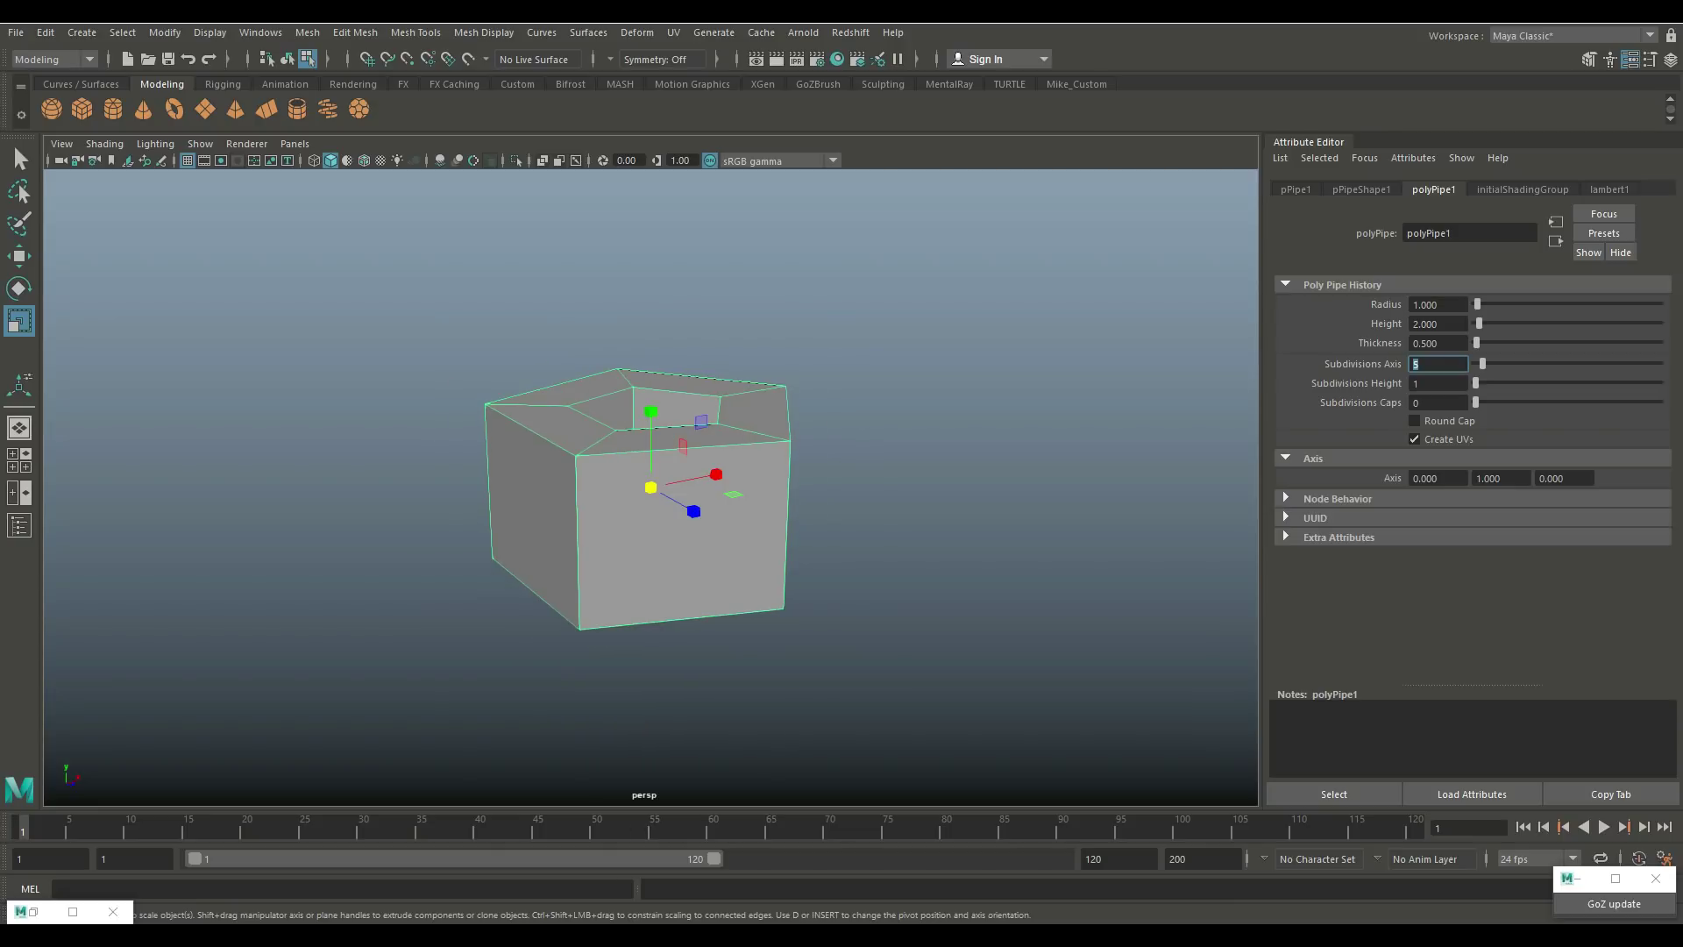
Step: Lower the five-sided pipe beneath the crate and scale it down uniformly until it is narrower than the crate
{"action": "mouse_move", "coordinate": [644, 477]}
{"action": "left_mouse_down", "text": "alt"}
{"action": "mouse_move", "coordinate": [644, 614]}
{"action": "mouse_move", "coordinate": [653, 478]}
{"action": "left_mouse_up", "text": "alt"}
{"action": "key", "text": "w"}
{"action": "left_click_drag", "start_coordinate": [651, 412], "coordinate": [650, 545]}
{"action": "key", "text": "r"}
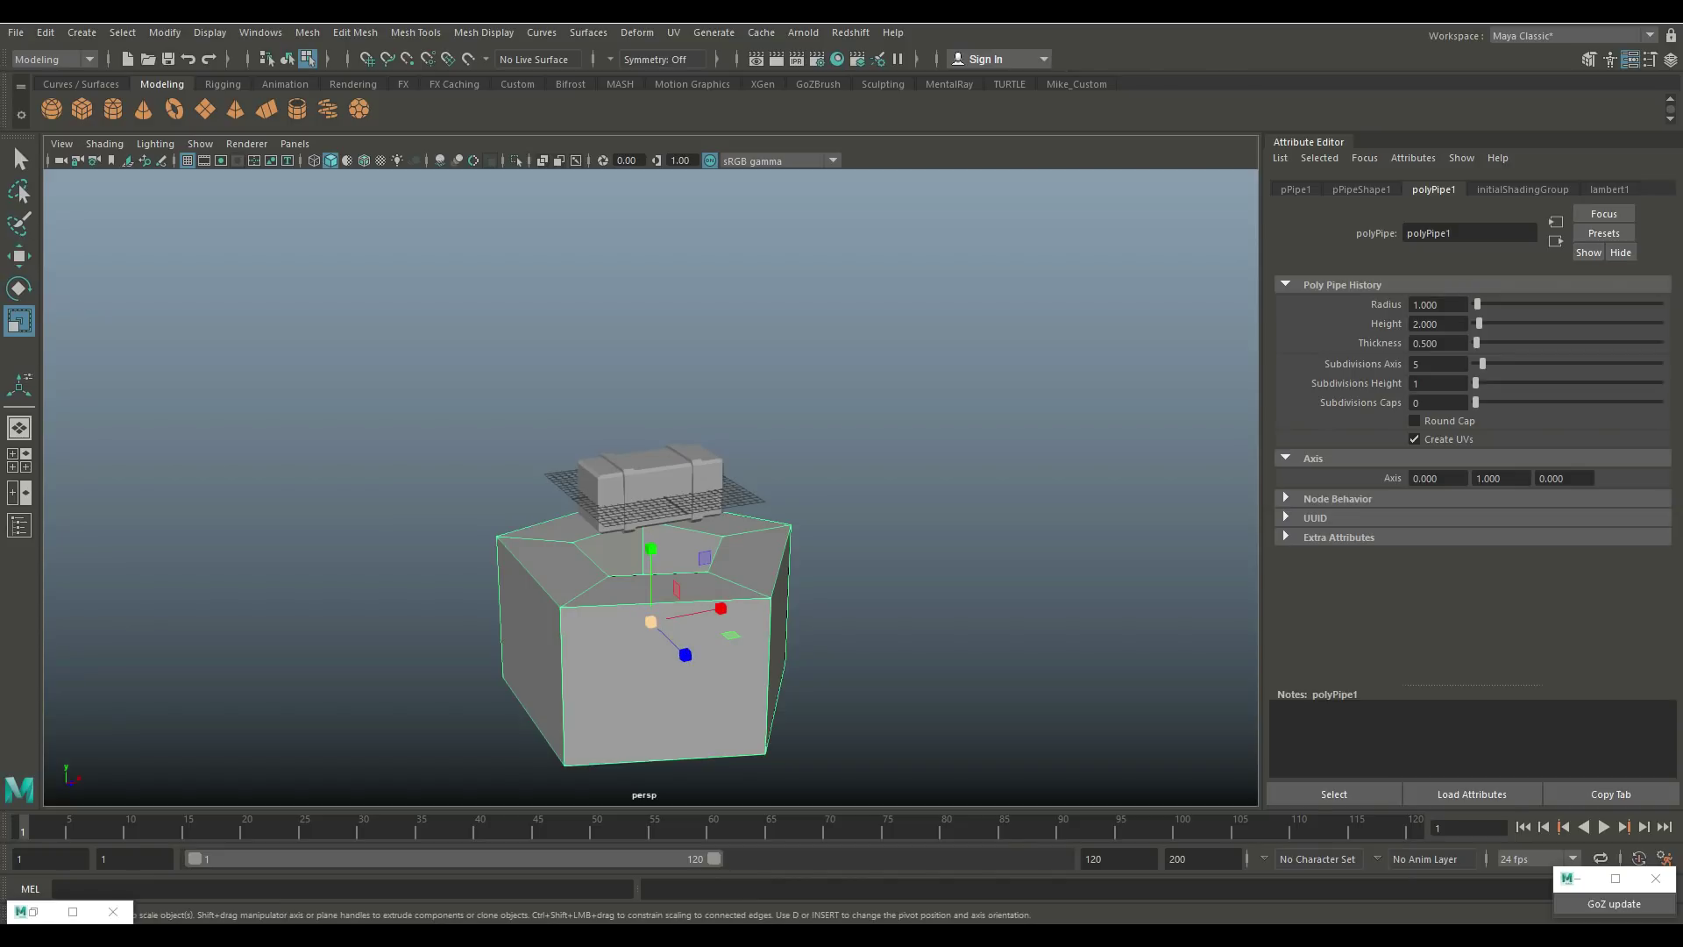
{"action": "left_click_drag", "start_coordinate": [651, 622], "coordinate": [637, 517]}
Step: Position the small pipe just below the middle of the crate's underside
{"action": "key", "text": "w"}
{"action": "key", "text": "f"}
{"action": "scroll", "coordinate": [649, 482], "scroll_direction": "down", "scroll_amount": 5}
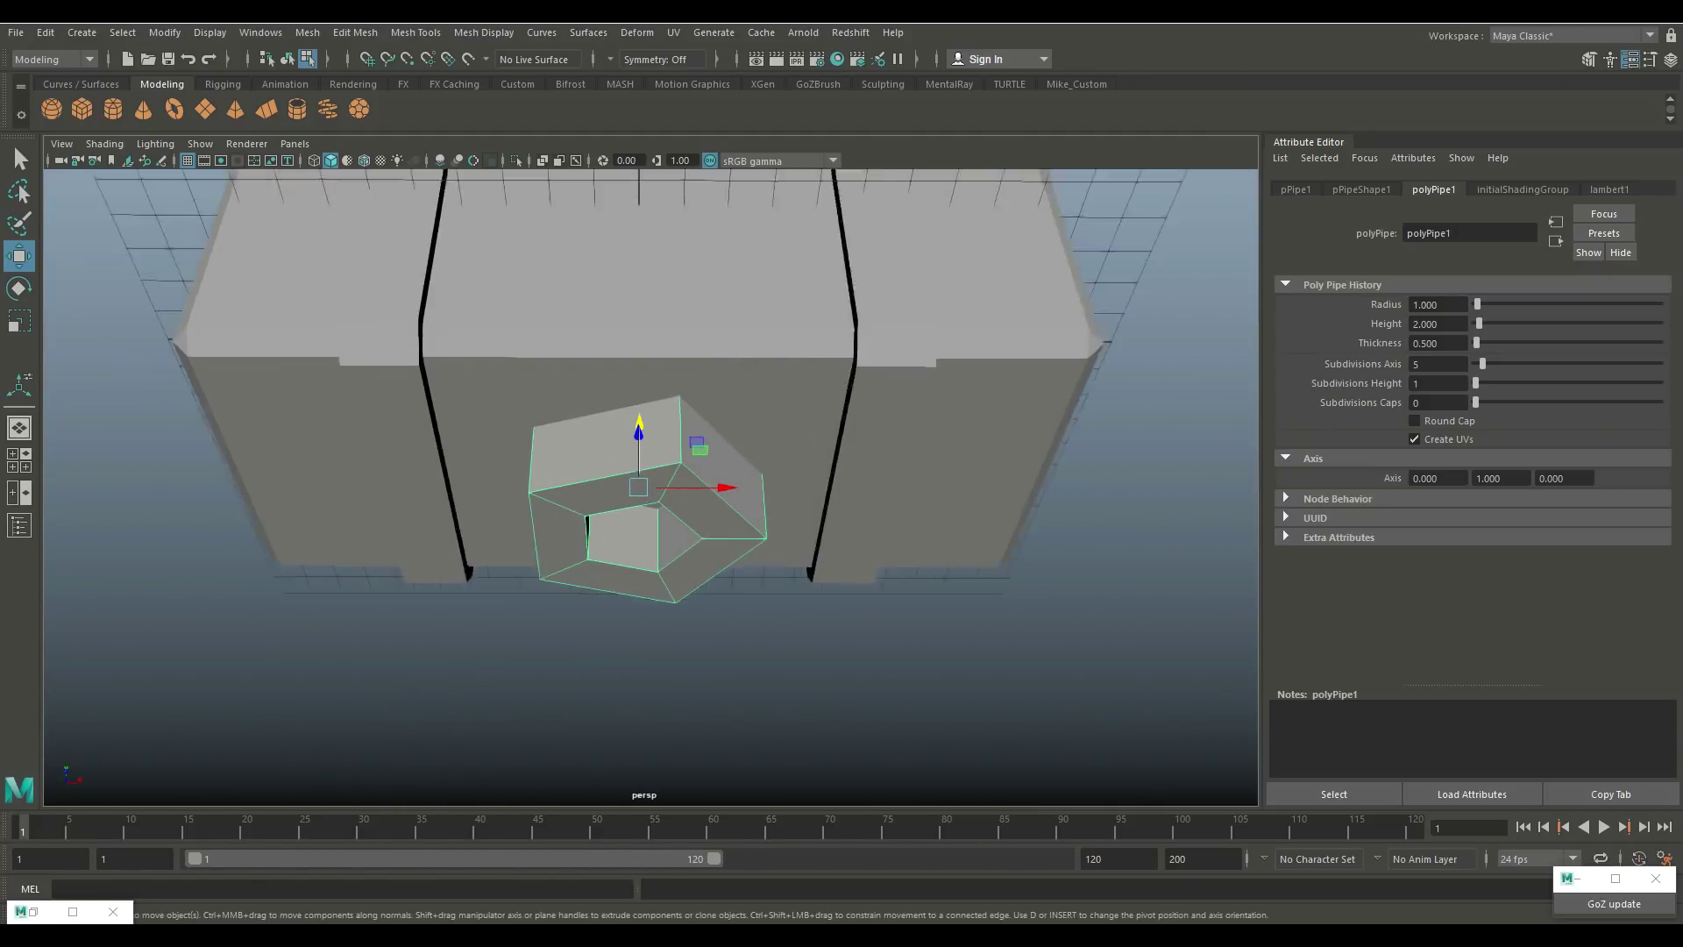
{"action": "scroll", "coordinate": [636, 517], "scroll_direction": "up", "scroll_amount": 3}
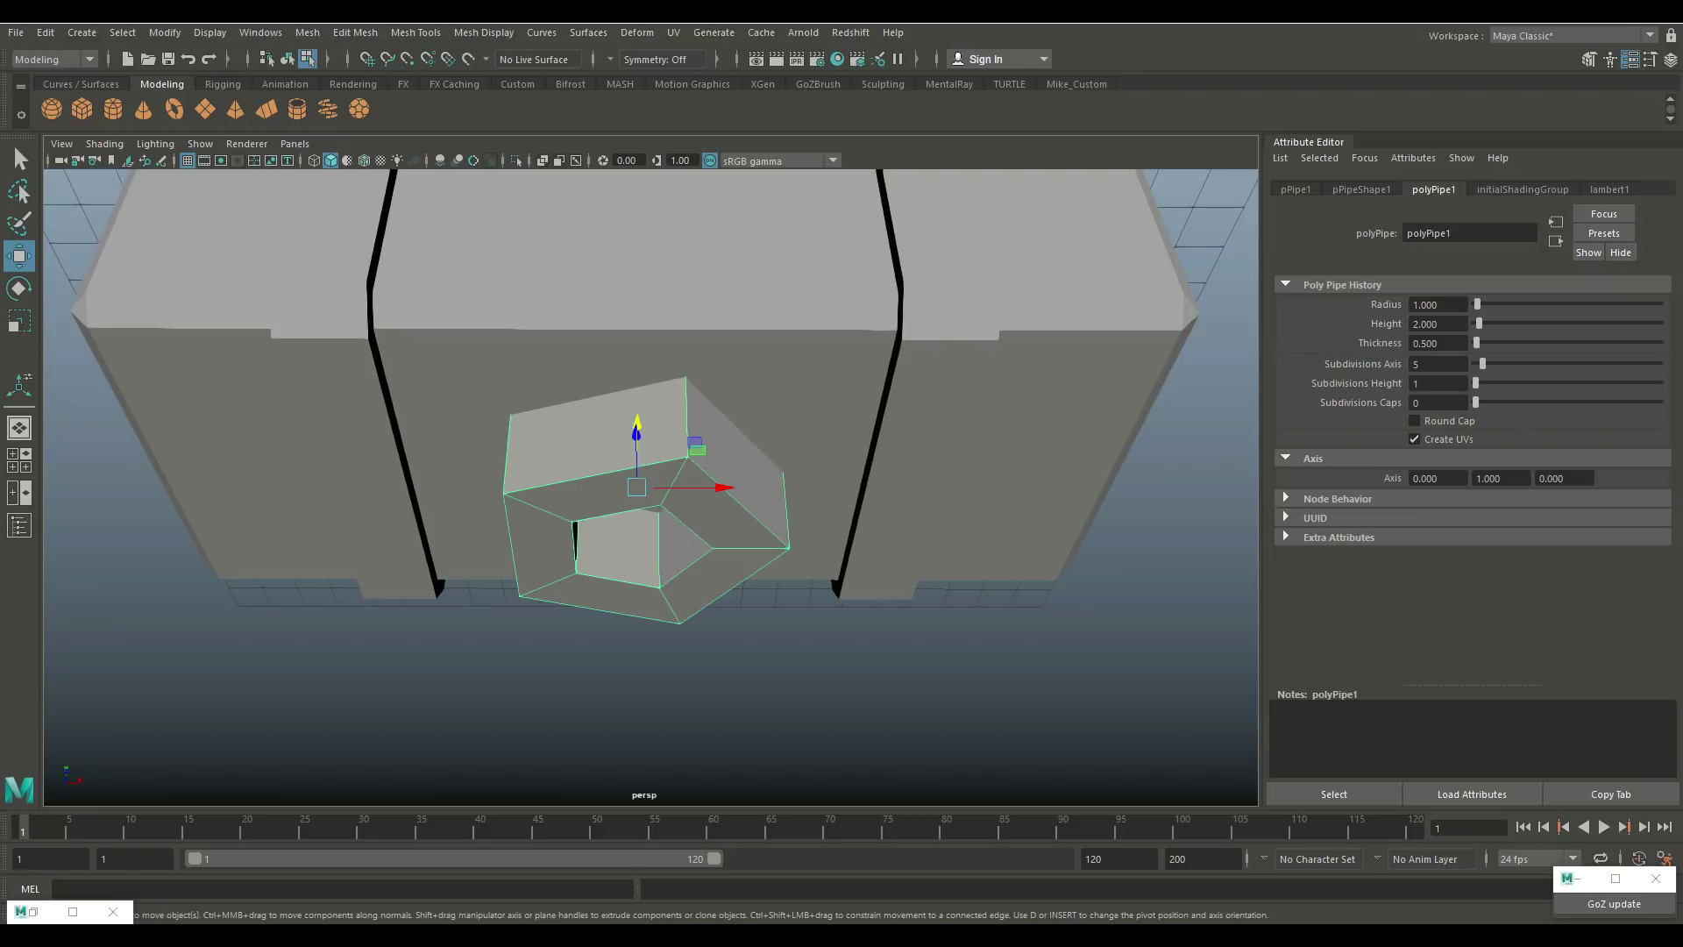
{"action": "left_click_drag", "start_coordinate": [637, 443], "coordinate": [692, 653]}
{"action": "scroll", "coordinate": [637, 604], "scroll_direction": "down", "scroll_amount": 6}
{"action": "scroll", "coordinate": [692, 653], "scroll_direction": "up", "scroll_amount": 5}
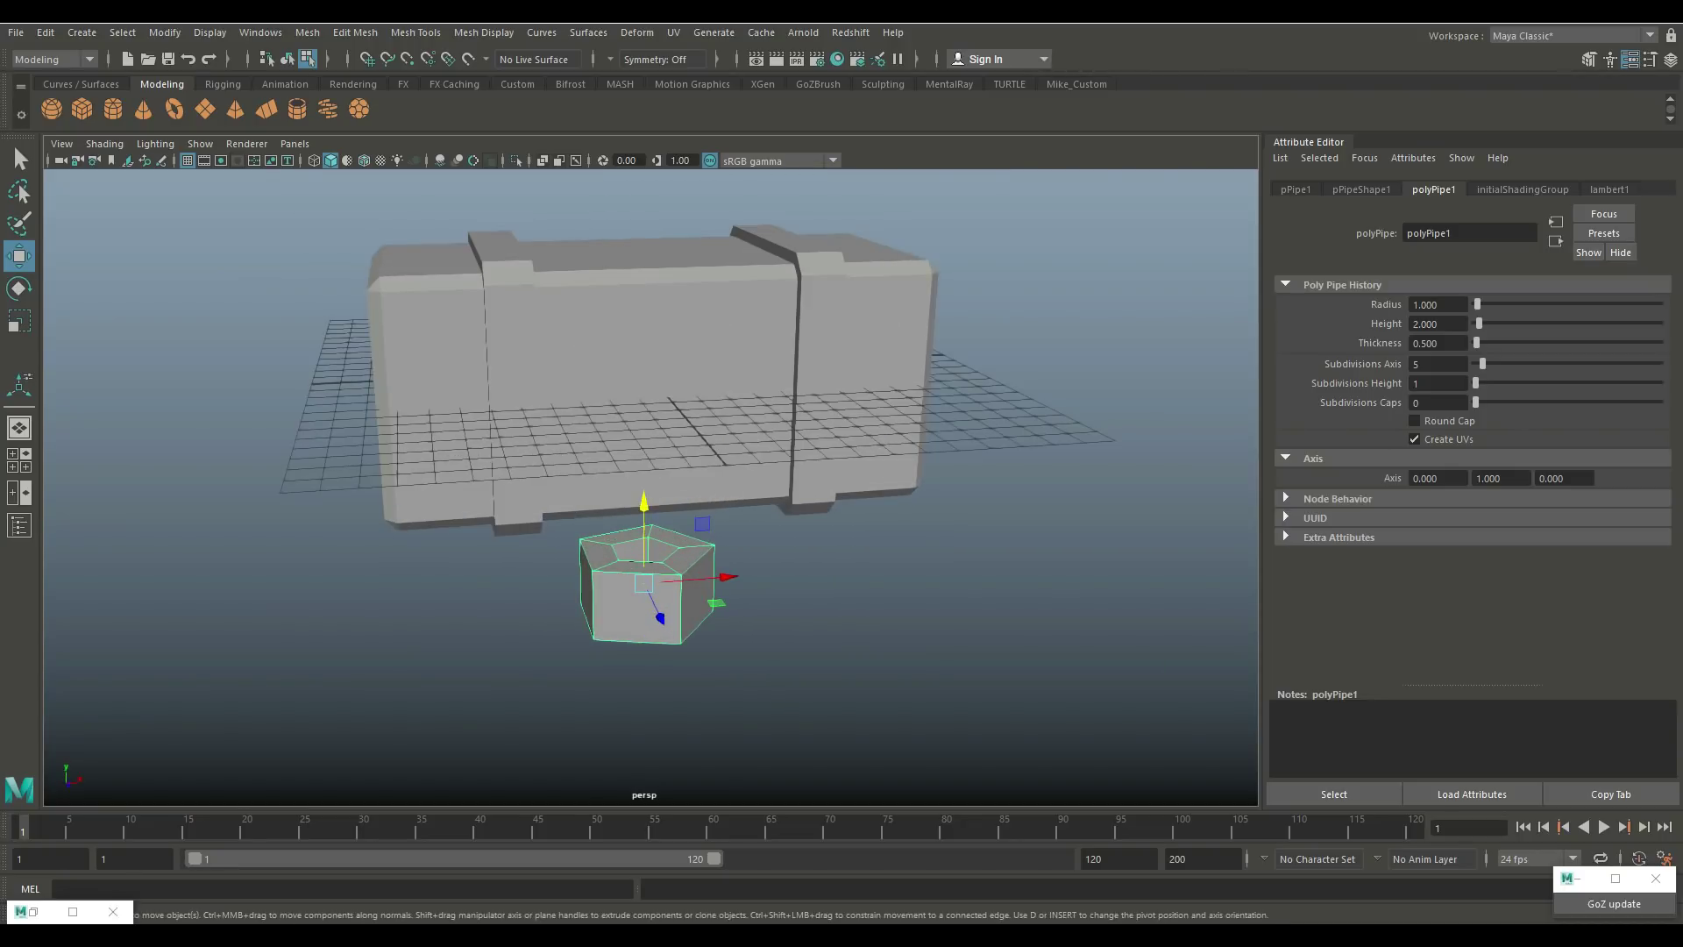
Step: Select the cap faces on the pipe's upper end and delete them
{"action": "right_click", "coordinate": [620, 427]}
{"action": "left_click_drag", "start_coordinate": [699, 593], "coordinate": [736, 594], "text": "alt"}
{"action": "left_click_drag", "start_coordinate": [750, 515], "coordinate": [491, 577]}
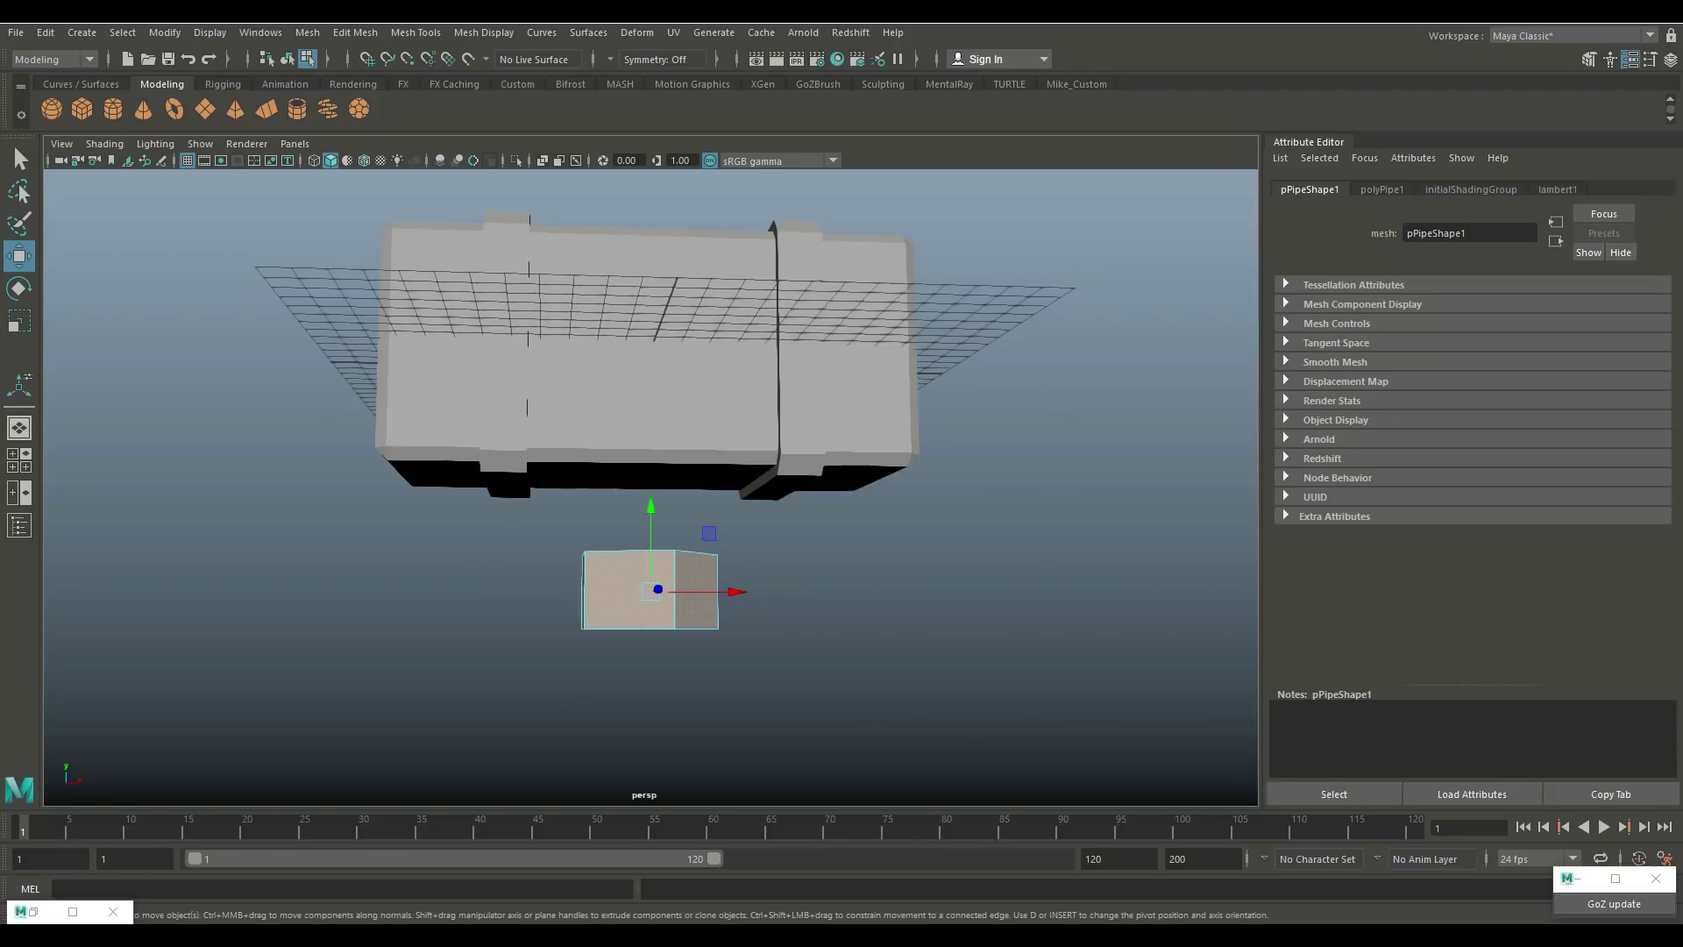
{"action": "left_click", "coordinate": [657, 551]}
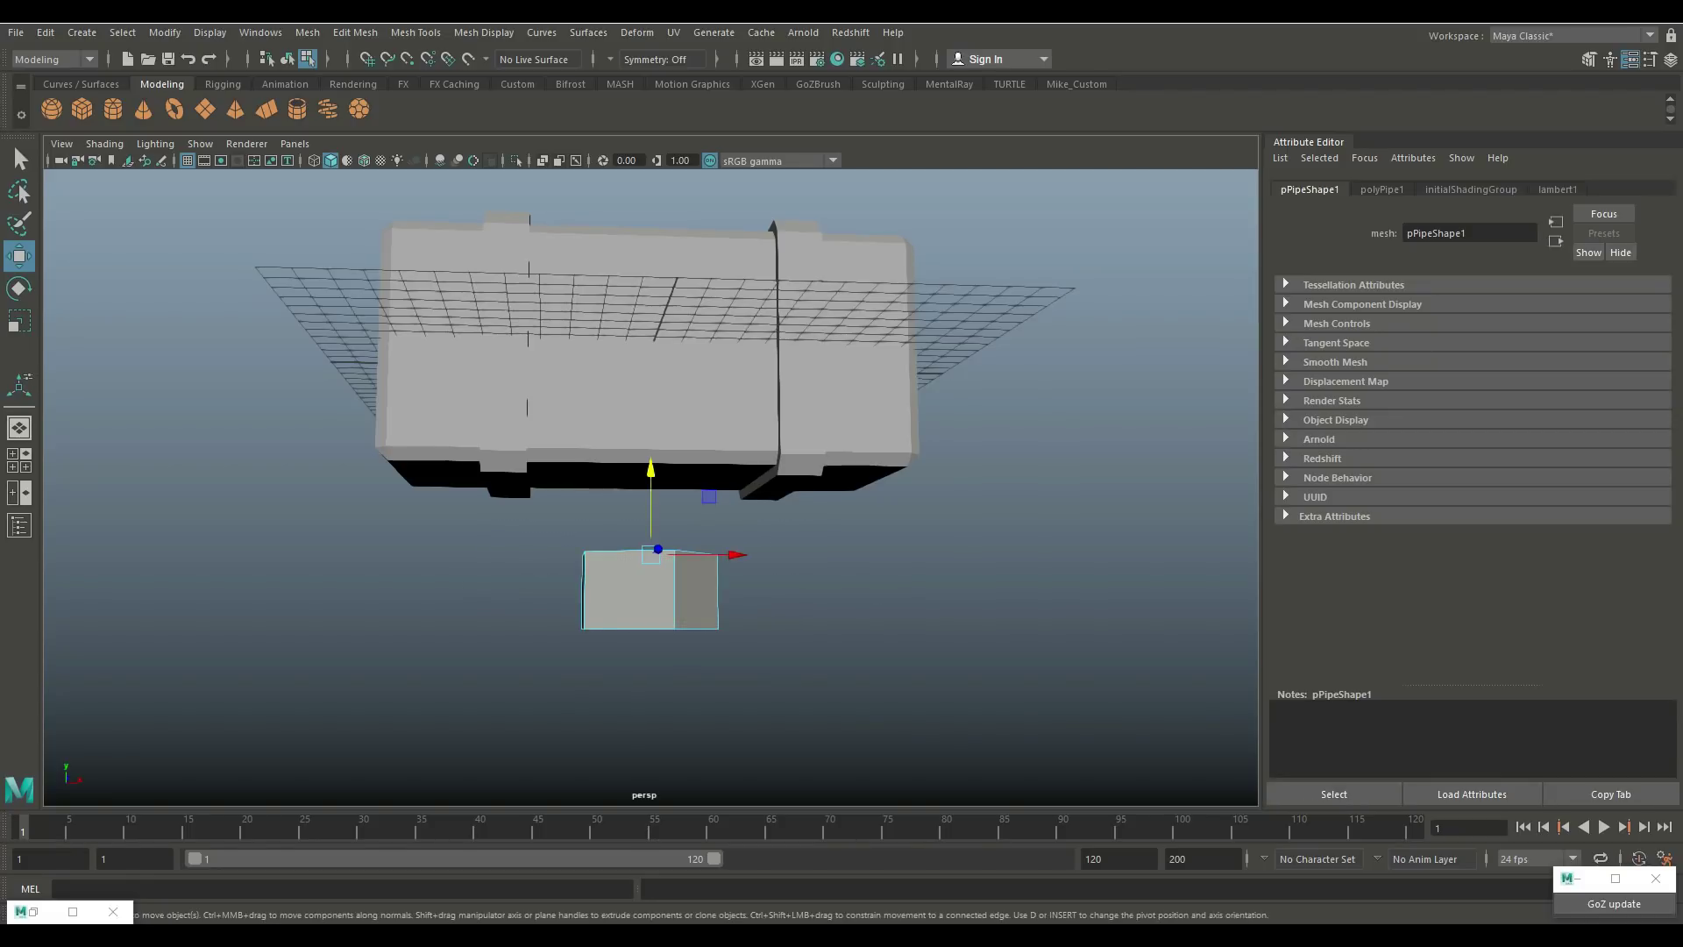
{"action": "key", "text": "Escape"}
Step: Return the pipe to object selection and raise it against the crate's underside
{"action": "left_click_drag", "start_coordinate": [644, 491], "coordinate": [641, 589], "text": "alt"}
{"action": "right_click", "coordinate": [639, 591]}
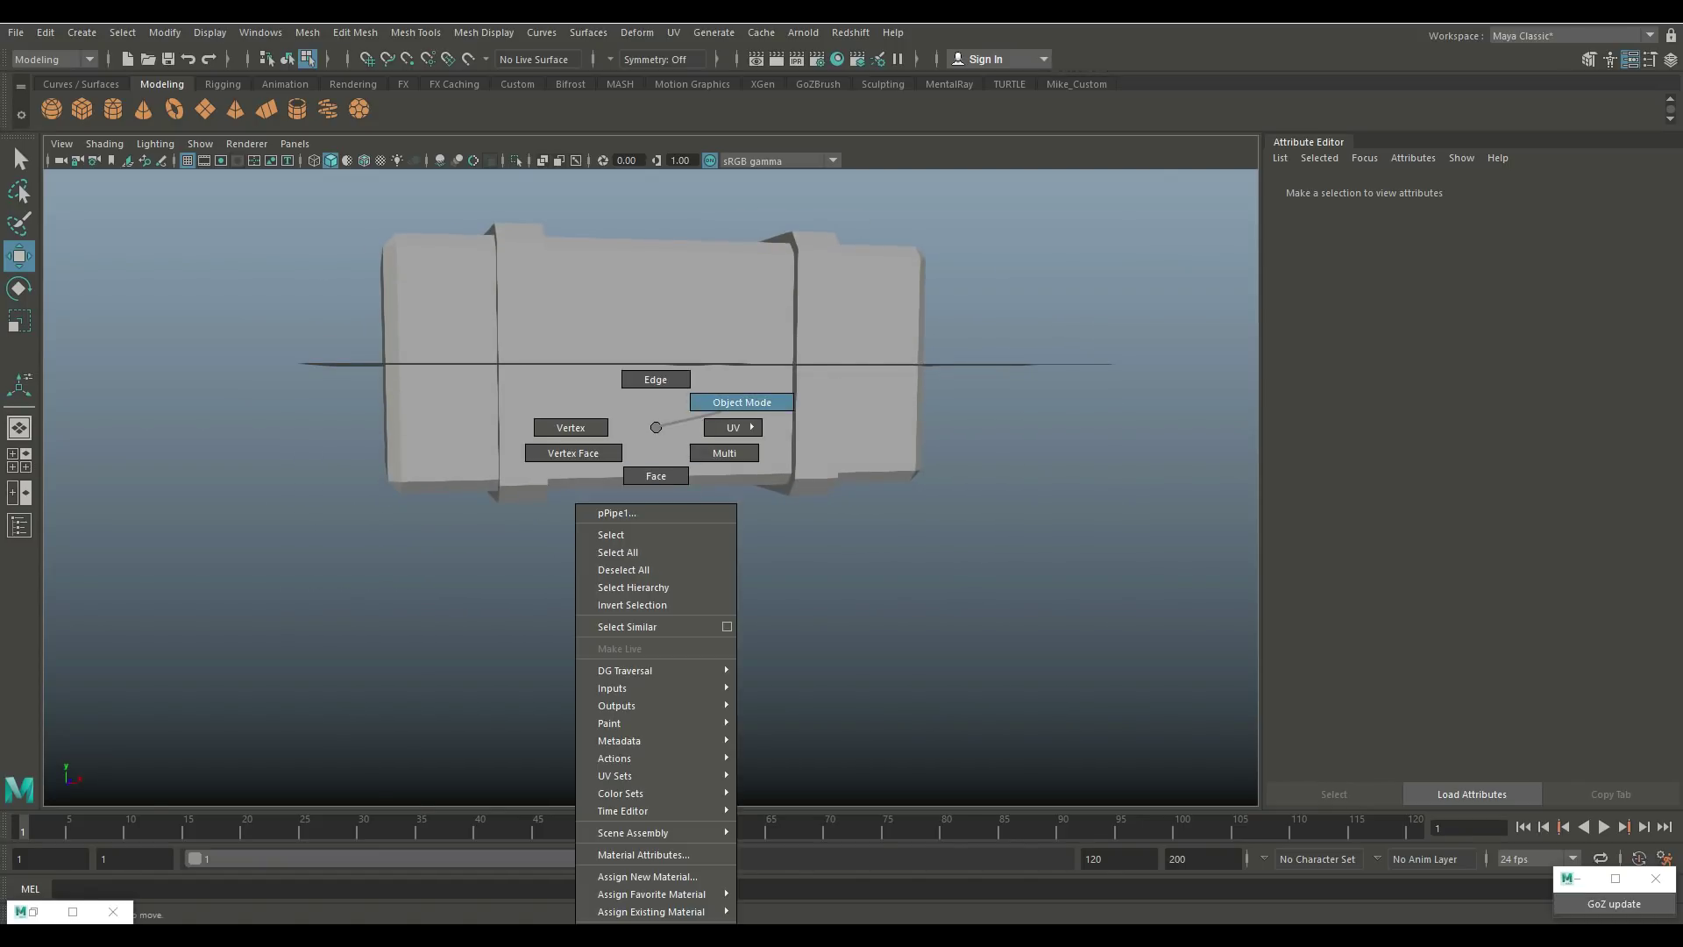
{"action": "left_click", "coordinate": [741, 402]}
{"action": "left_click_drag", "start_coordinate": [653, 570], "coordinate": [653, 465], "text": "alt"}
{"action": "key", "text": "f"}
Step: Select the vertices at the pipe's lower end and scale them inward to taper the pipe
{"action": "right_click_drag", "start_coordinate": [610, 427], "coordinate": [544, 438]}
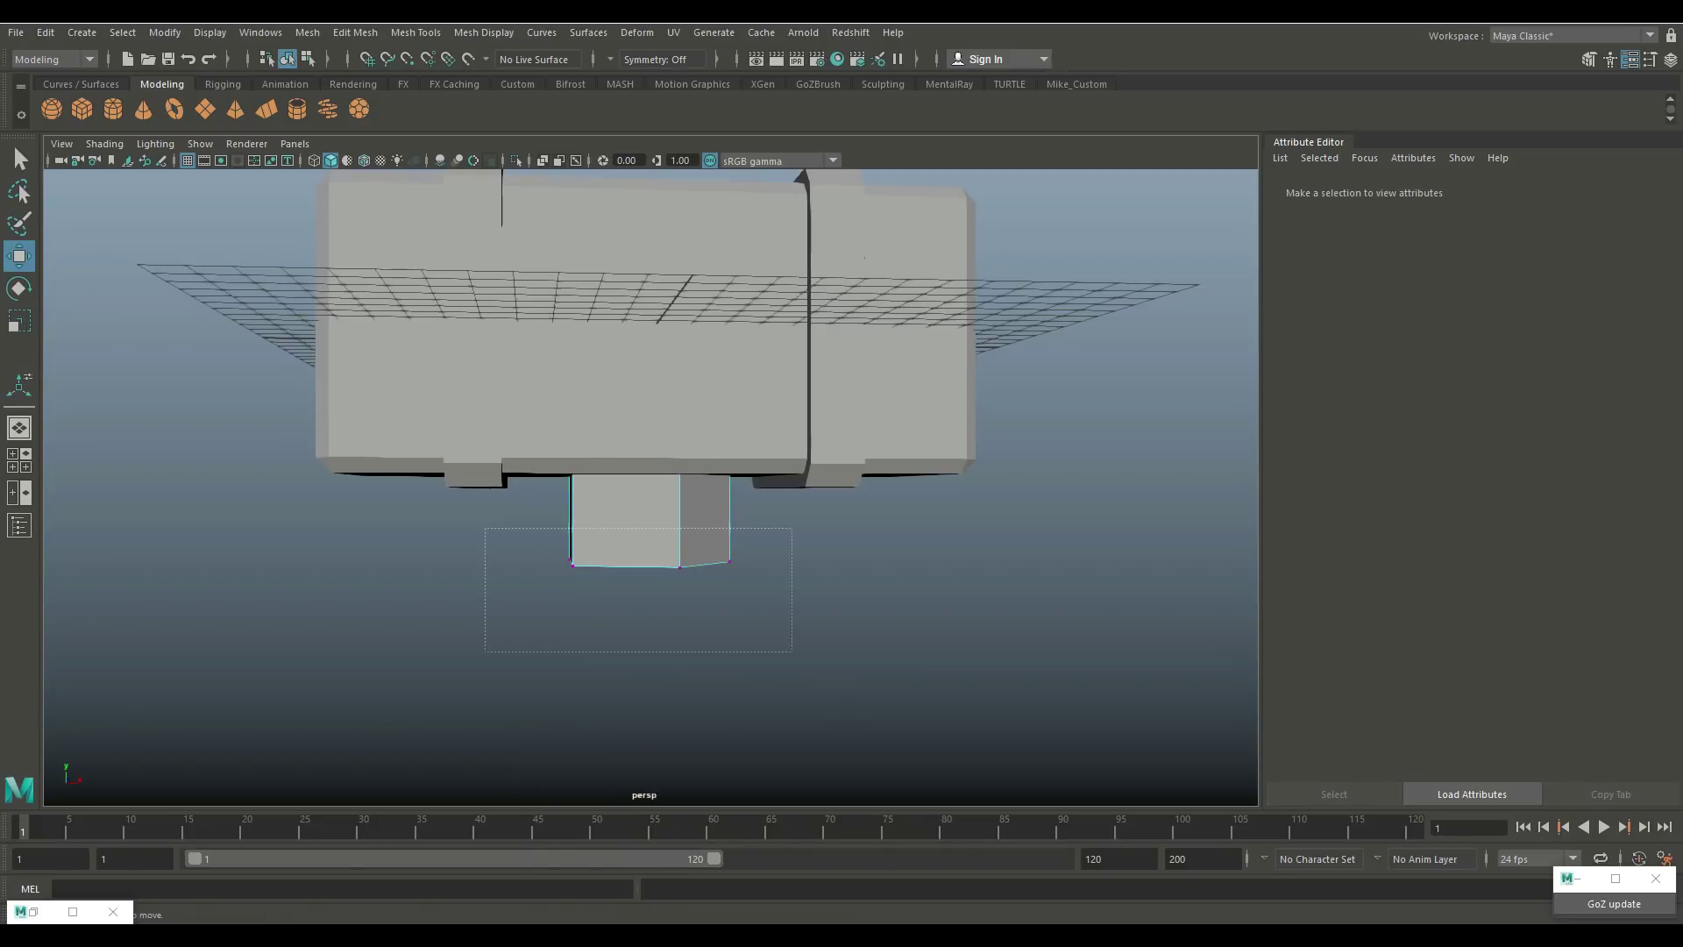
{"action": "left_click_drag", "start_coordinate": [791, 651], "coordinate": [787, 595]}
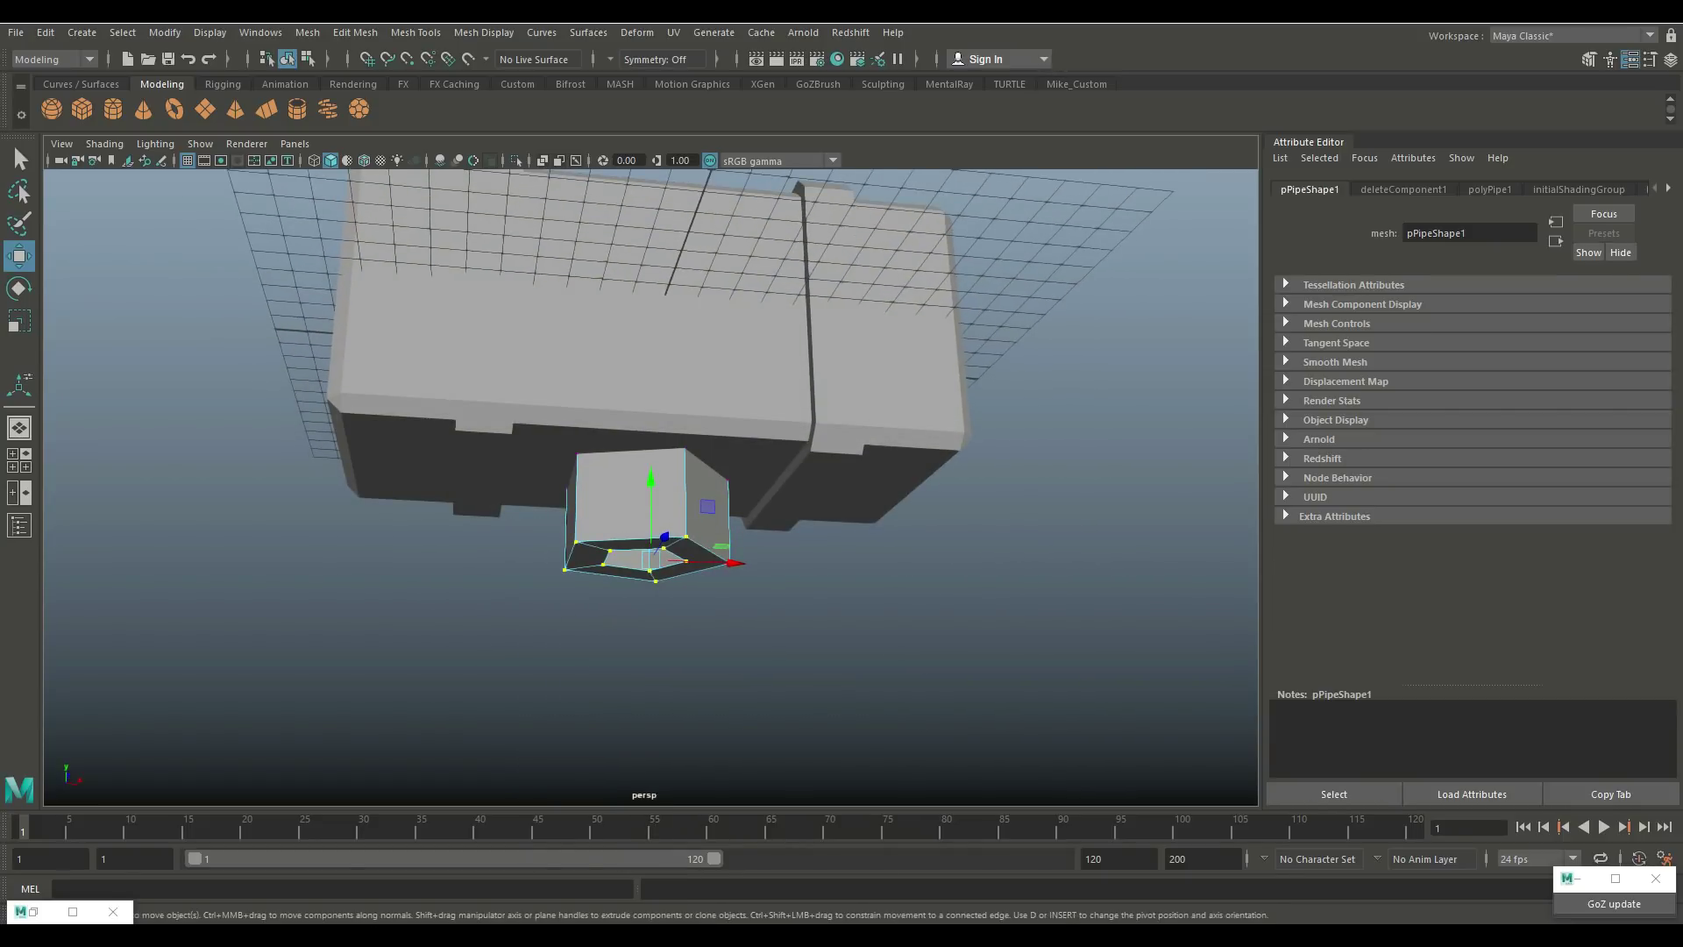
{"action": "key", "text": "r"}
{"action": "left_click_drag", "start_coordinate": [651, 558], "coordinate": [619, 430]}
Step: Scale up the whole tapered pipe and move it down so its open end meets the crate's underside
{"action": "right_click_drag", "start_coordinate": [634, 427], "coordinate": [720, 401]}
{"action": "left_click_drag", "start_coordinate": [640, 514], "coordinate": [693, 513]}
{"action": "key", "text": "w"}
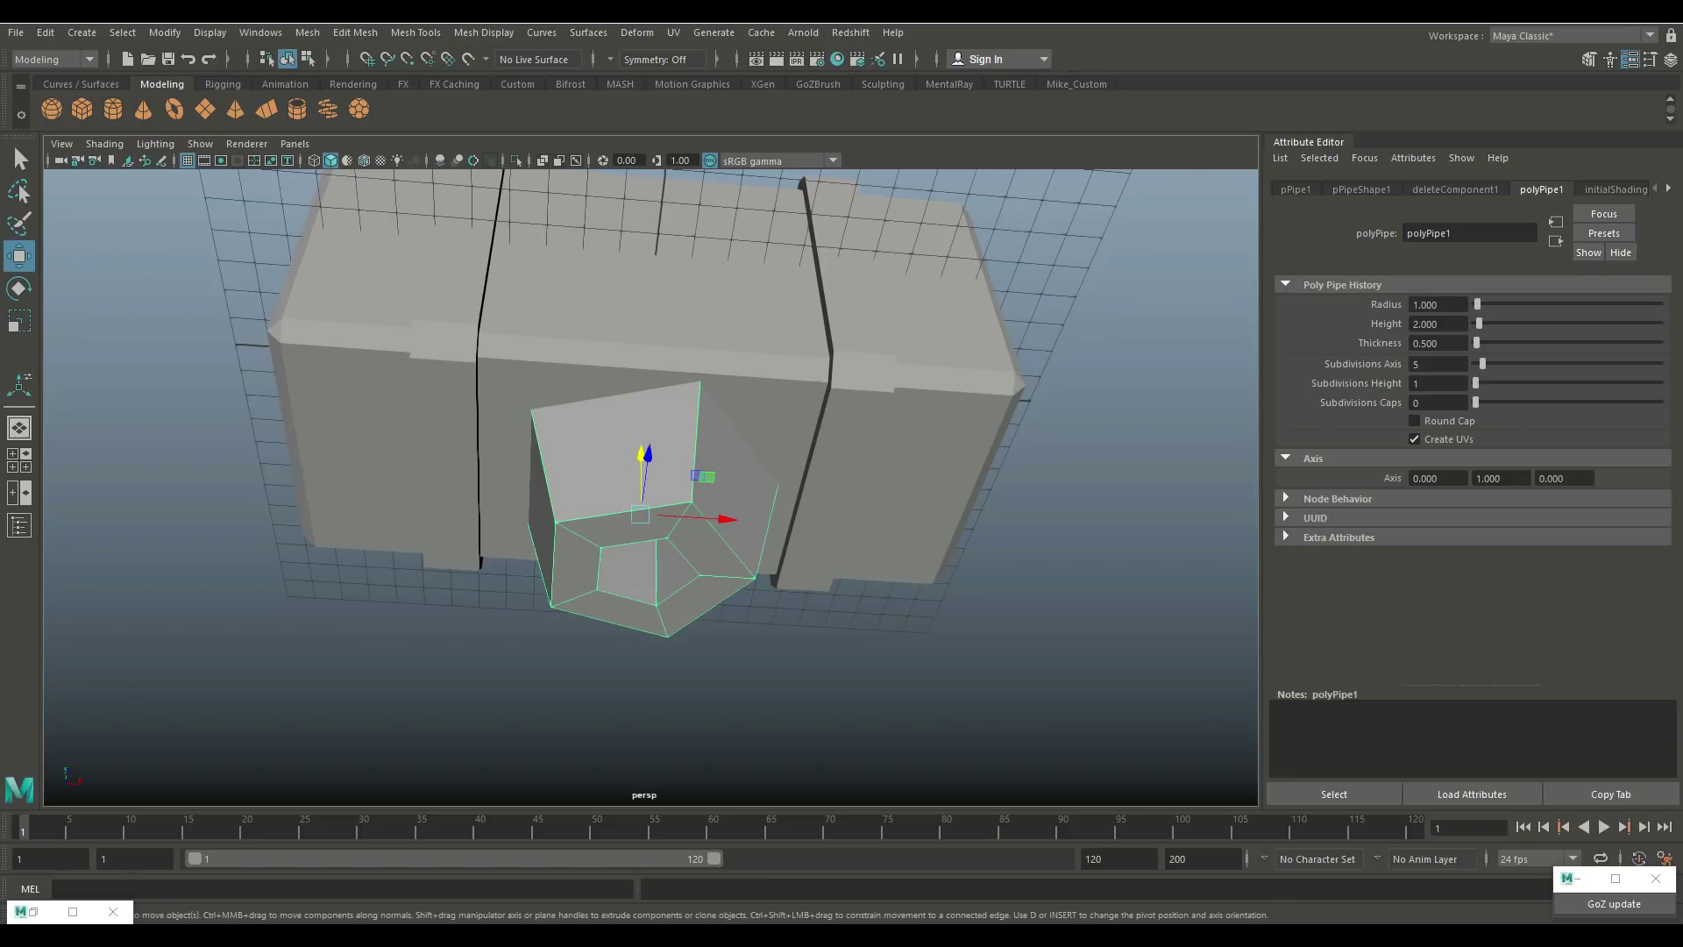
{"action": "left_click_drag", "start_coordinate": [649, 666], "coordinate": [649, 631], "text": "alt"}
{"action": "left_click_drag", "start_coordinate": [640, 447], "coordinate": [648, 561]}
{"action": "scroll", "coordinate": [649, 491], "scroll_direction": "down", "scroll_amount": 6}
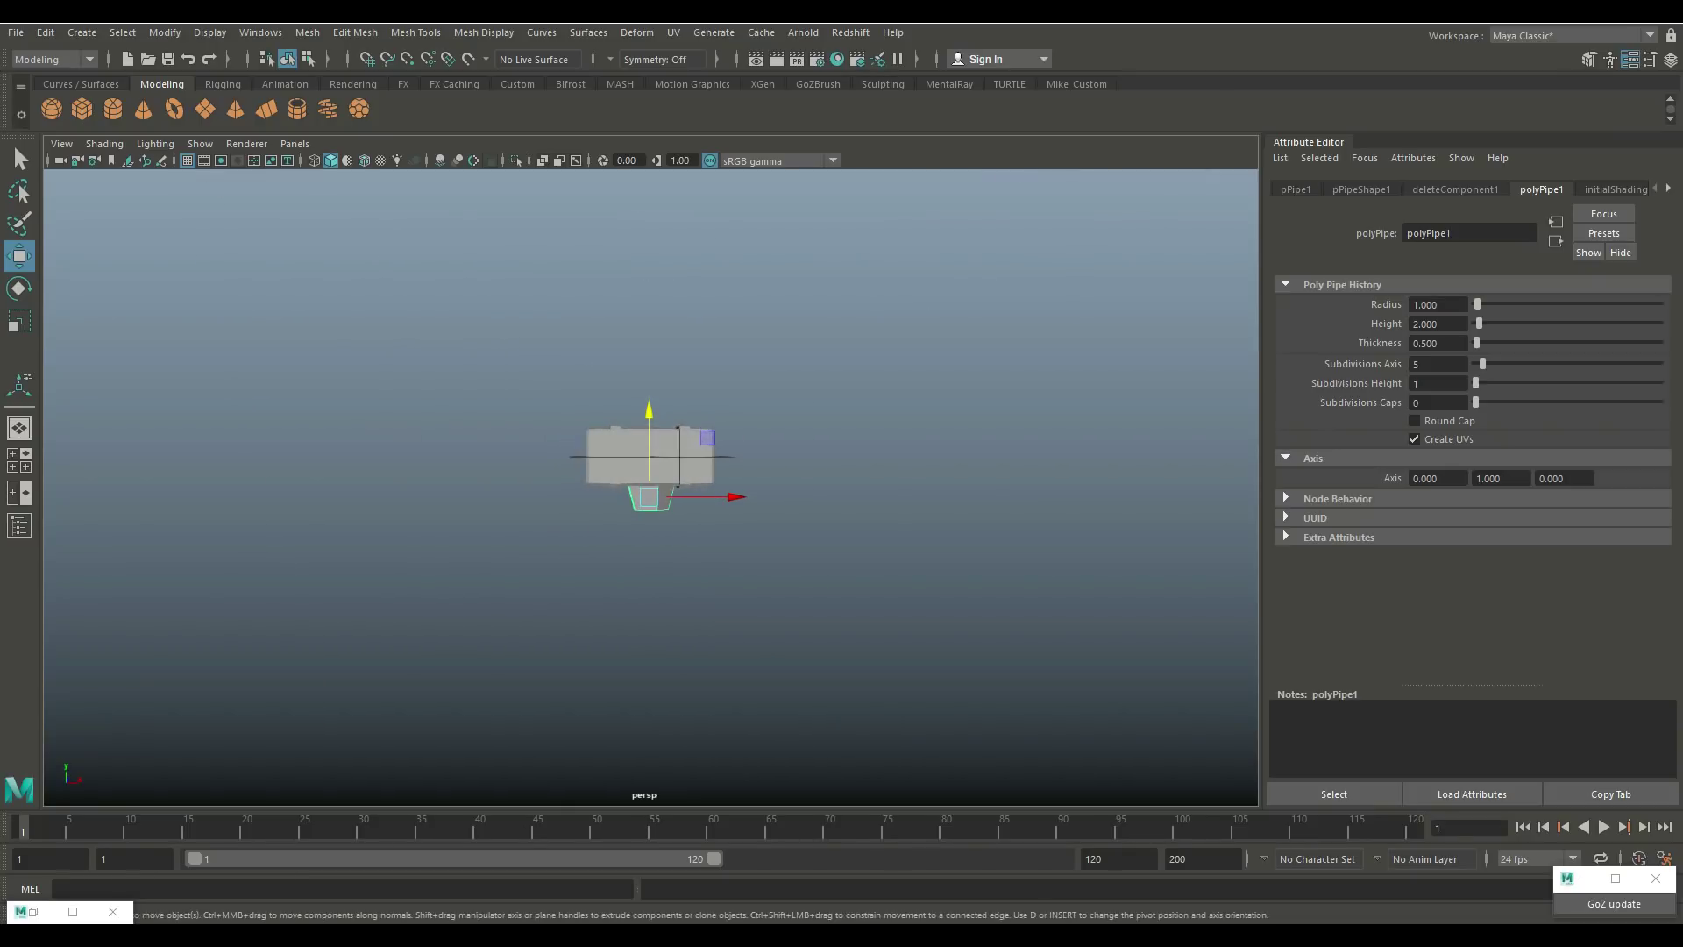
{"action": "scroll", "coordinate": [648, 491], "scroll_direction": "up", "scroll_amount": 5}
{"action": "left_click_drag", "start_coordinate": [649, 491], "coordinate": [649, 438], "text": "alt"}
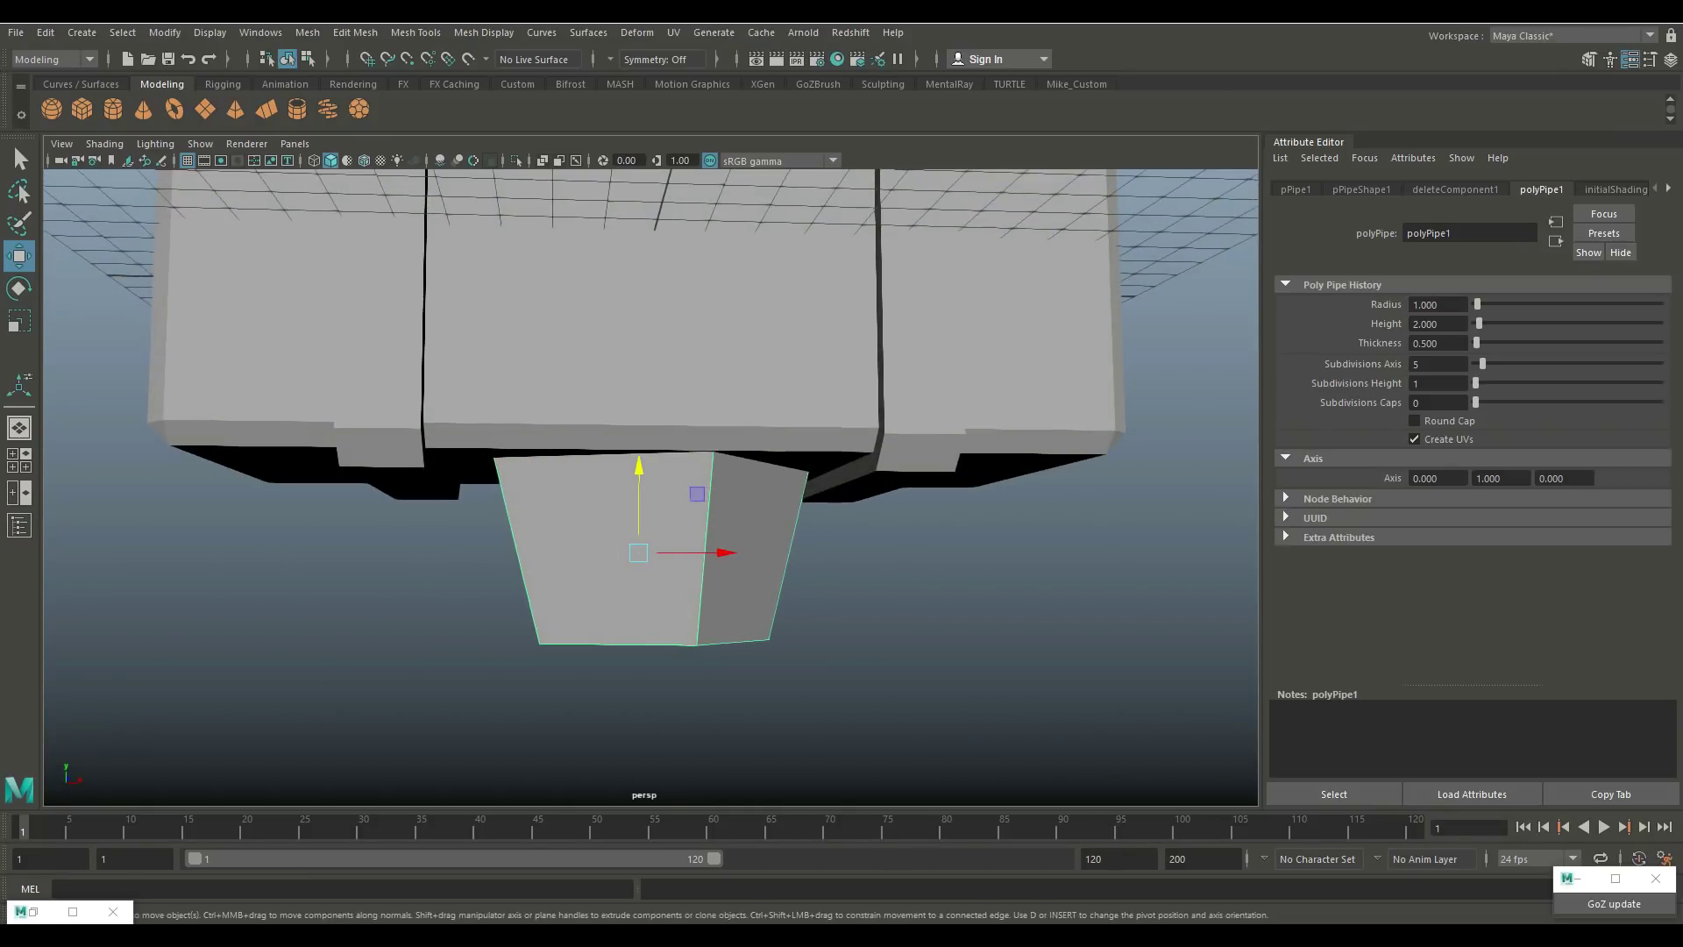
Step: Scale the tapered pipe down slightly and move it back up against the crate's underside
{"action": "key", "text": "r"}
{"action": "left_click_drag", "start_coordinate": [639, 552], "coordinate": [639, 485]}
{"action": "key", "text": "w"}
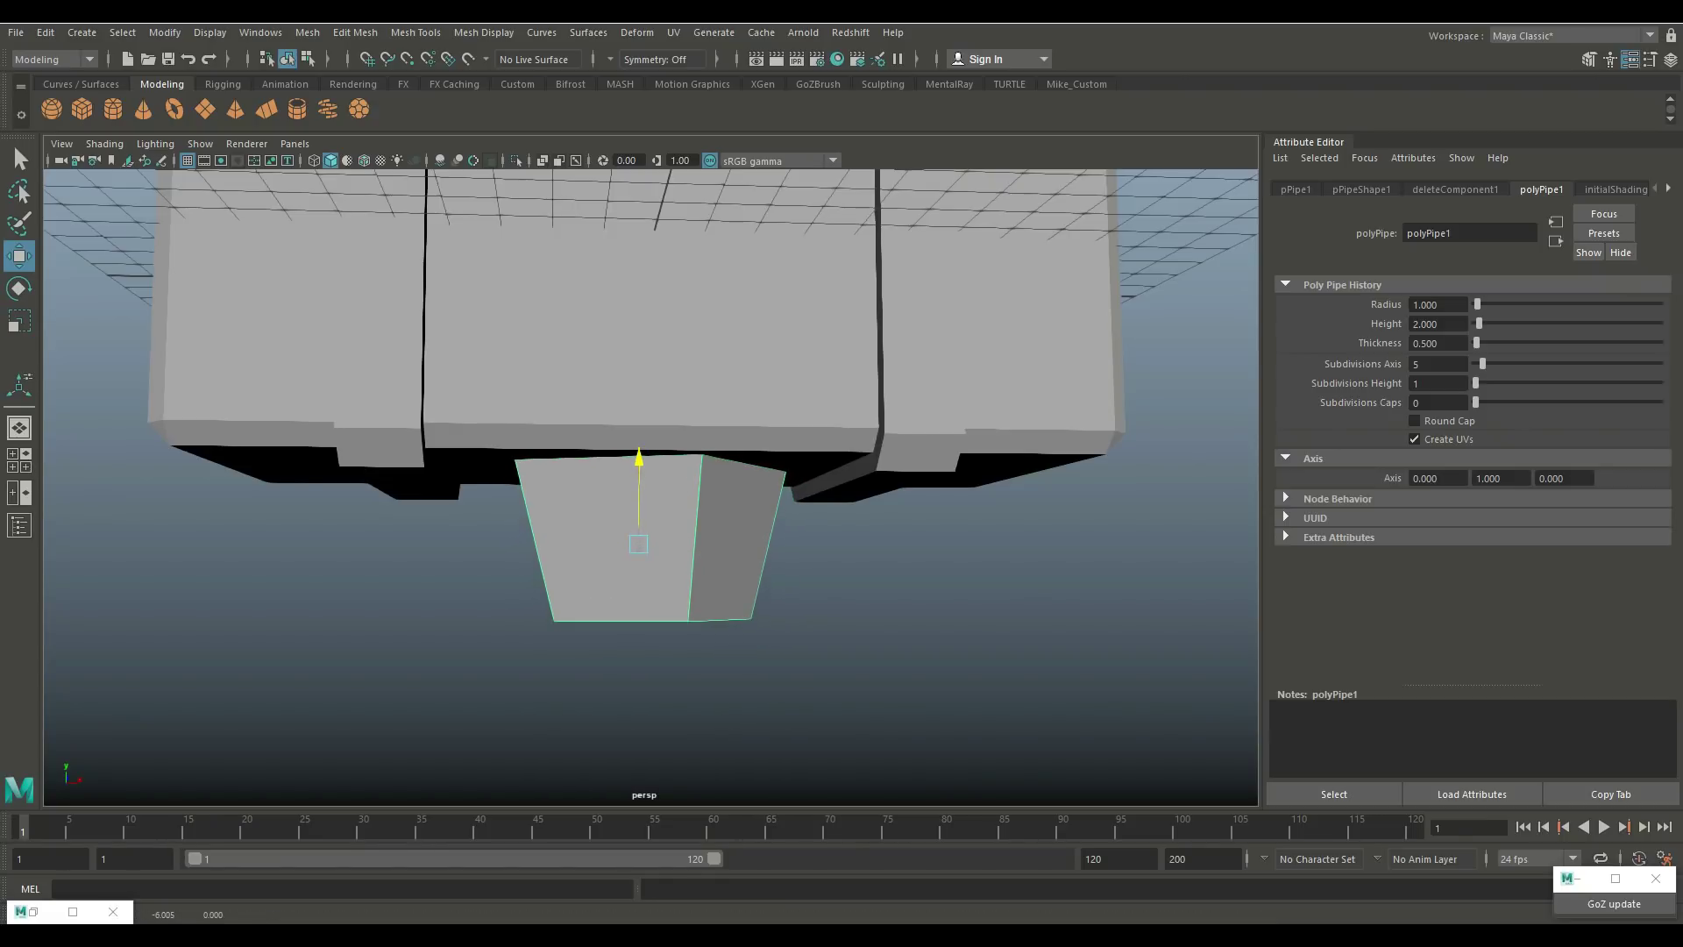
{"action": "left_click_drag", "start_coordinate": [789, 525], "coordinate": [706, 372], "text": "alt"}
Step: Select the inner wall faces visible through the pipe's lower opening and delete them
{"action": "key", "text": "q"}
{"action": "scroll", "coordinate": [648, 315], "scroll_direction": "up", "scroll_amount": 5}
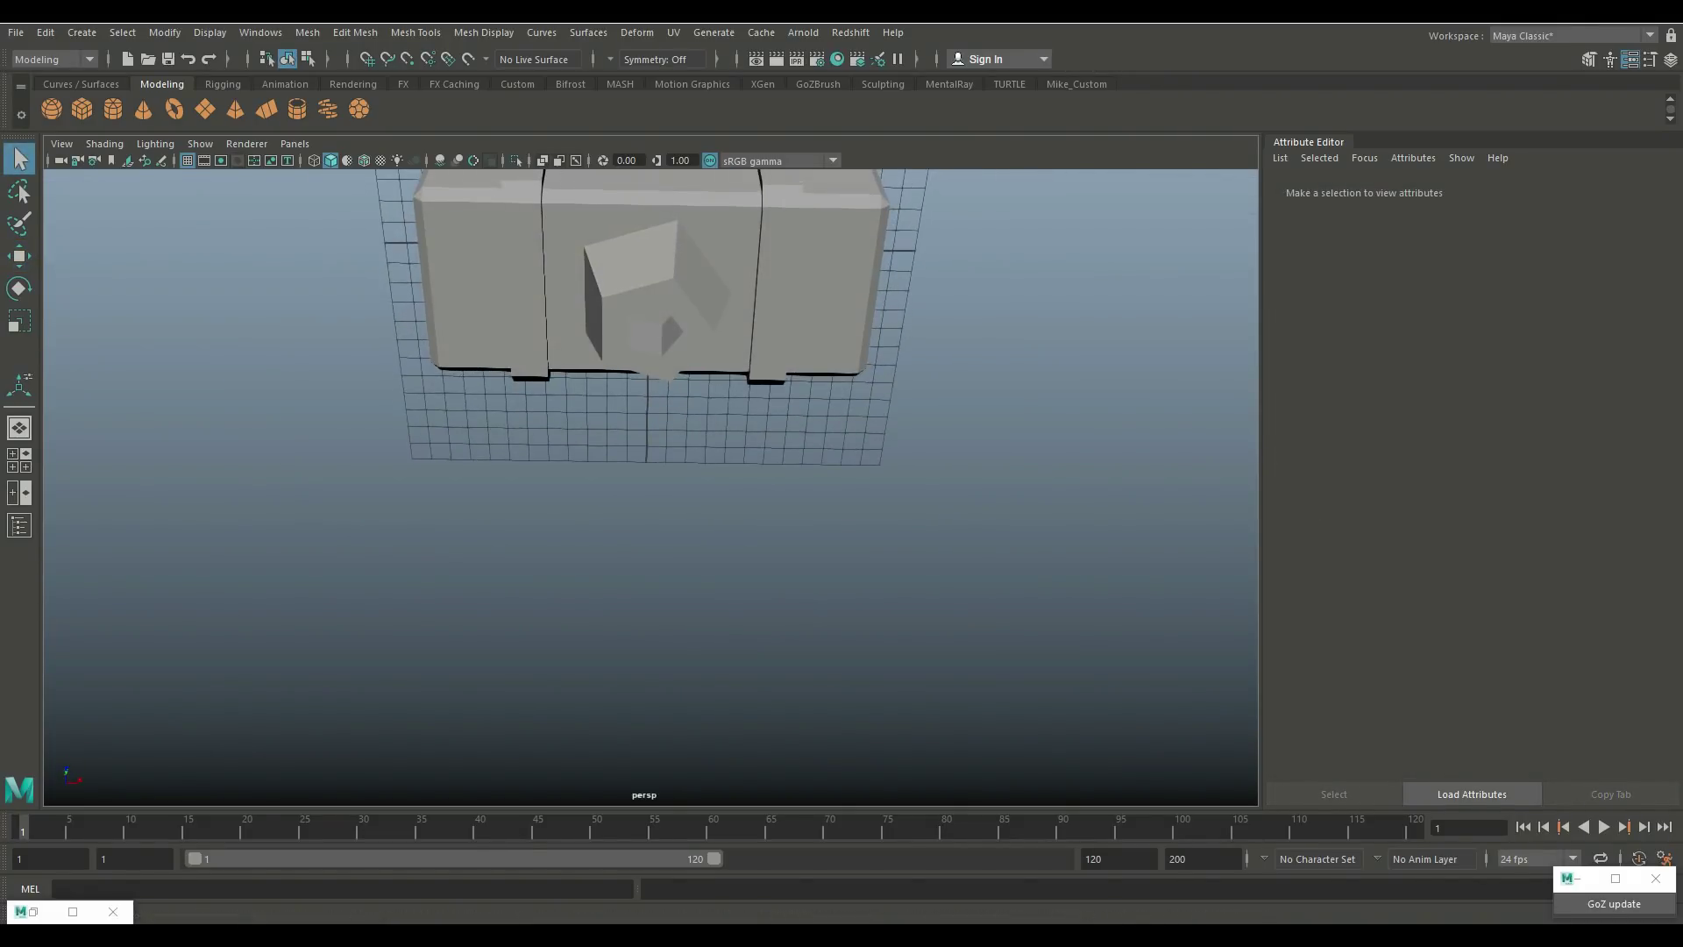
{"action": "scroll", "coordinate": [648, 315], "scroll_direction": "up", "scroll_amount": 3}
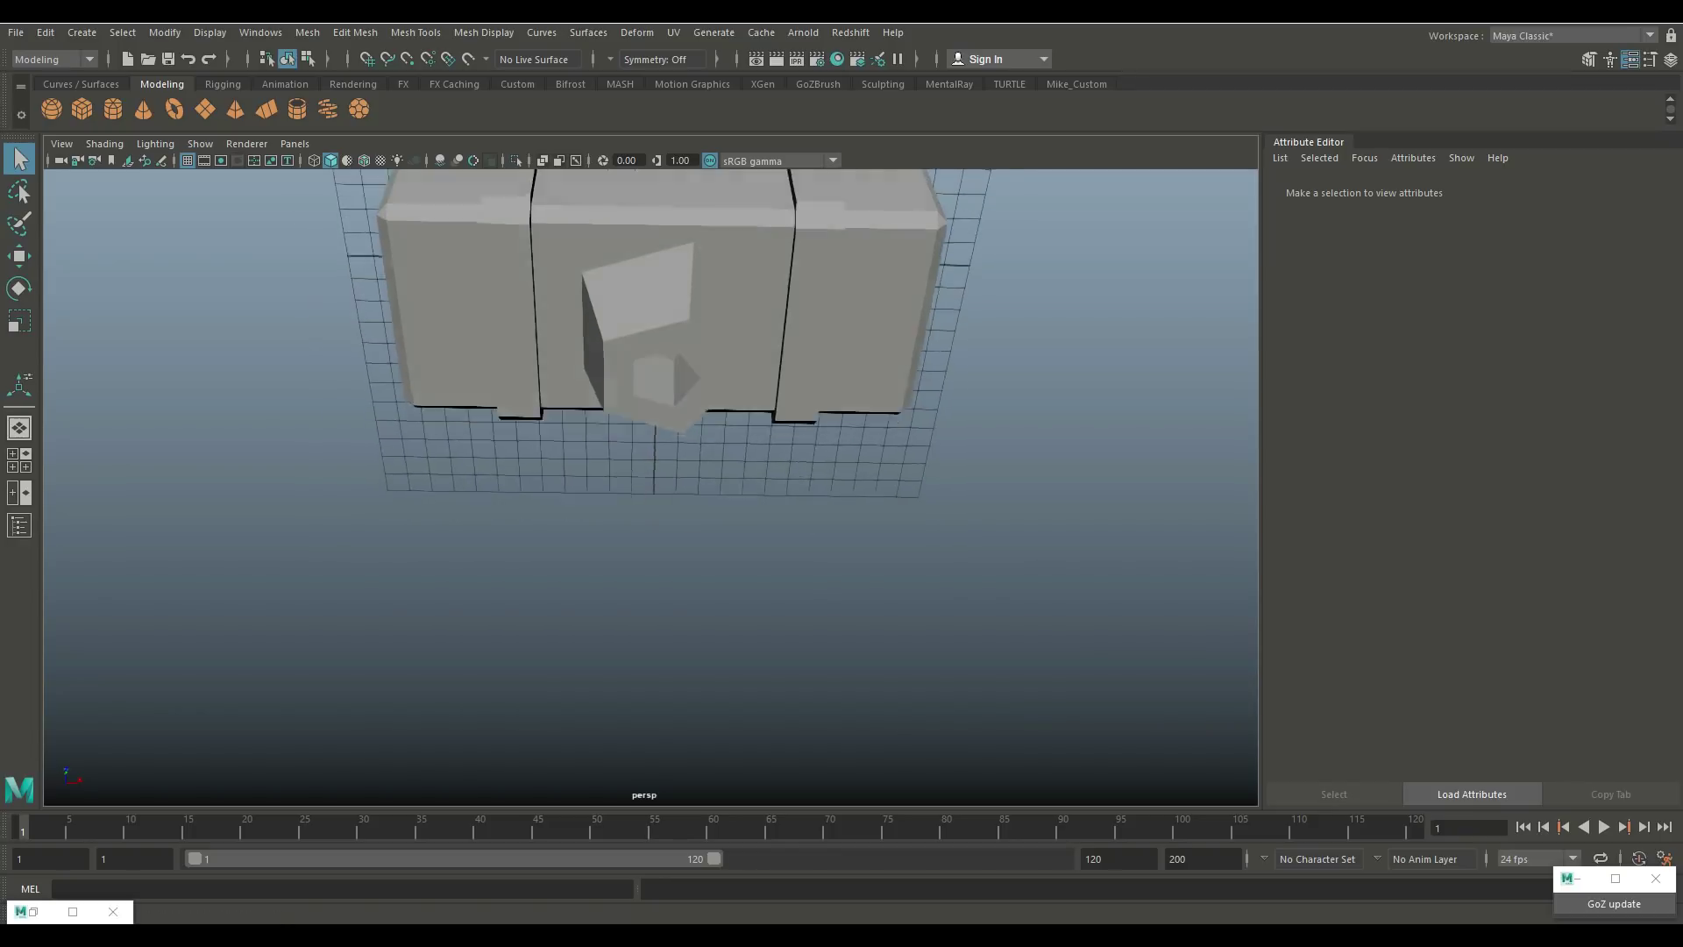
{"action": "scroll", "coordinate": [649, 350], "scroll_direction": "up", "scroll_amount": 4}
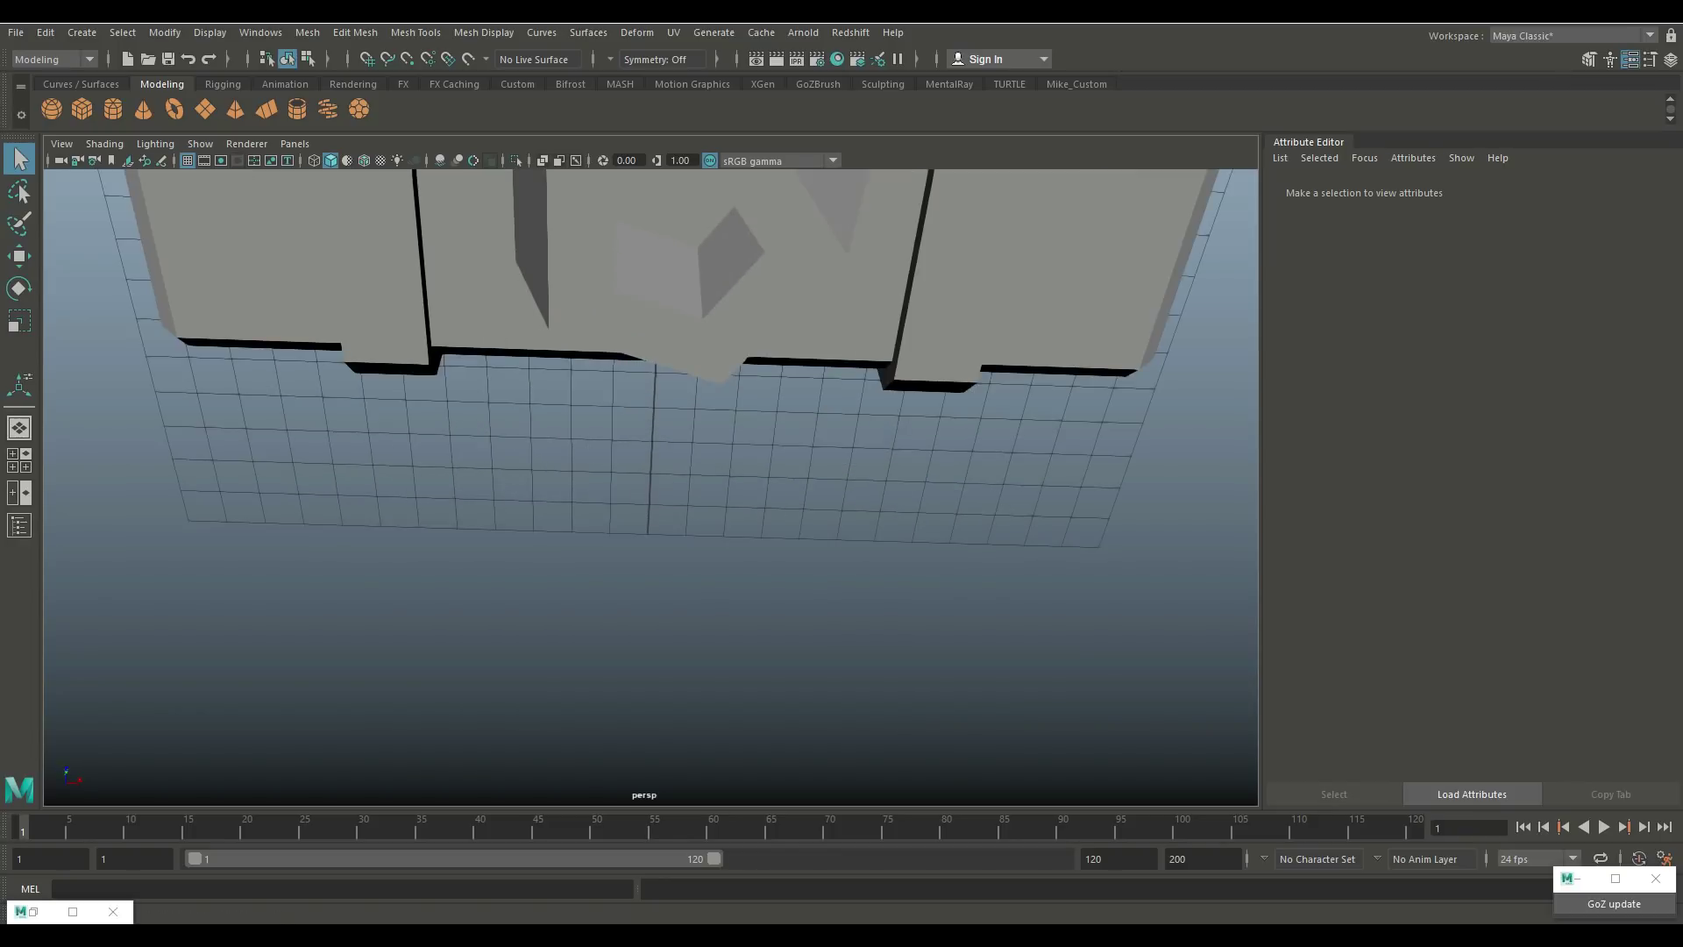
{"action": "mouse_move", "coordinate": [646, 260]}
{"action": "right_mouse_down"}
{"action": "mouse_move", "coordinate": [646, 303]}
{"action": "mouse_move", "coordinate": [653, 289]}
{"action": "right_mouse_up"}
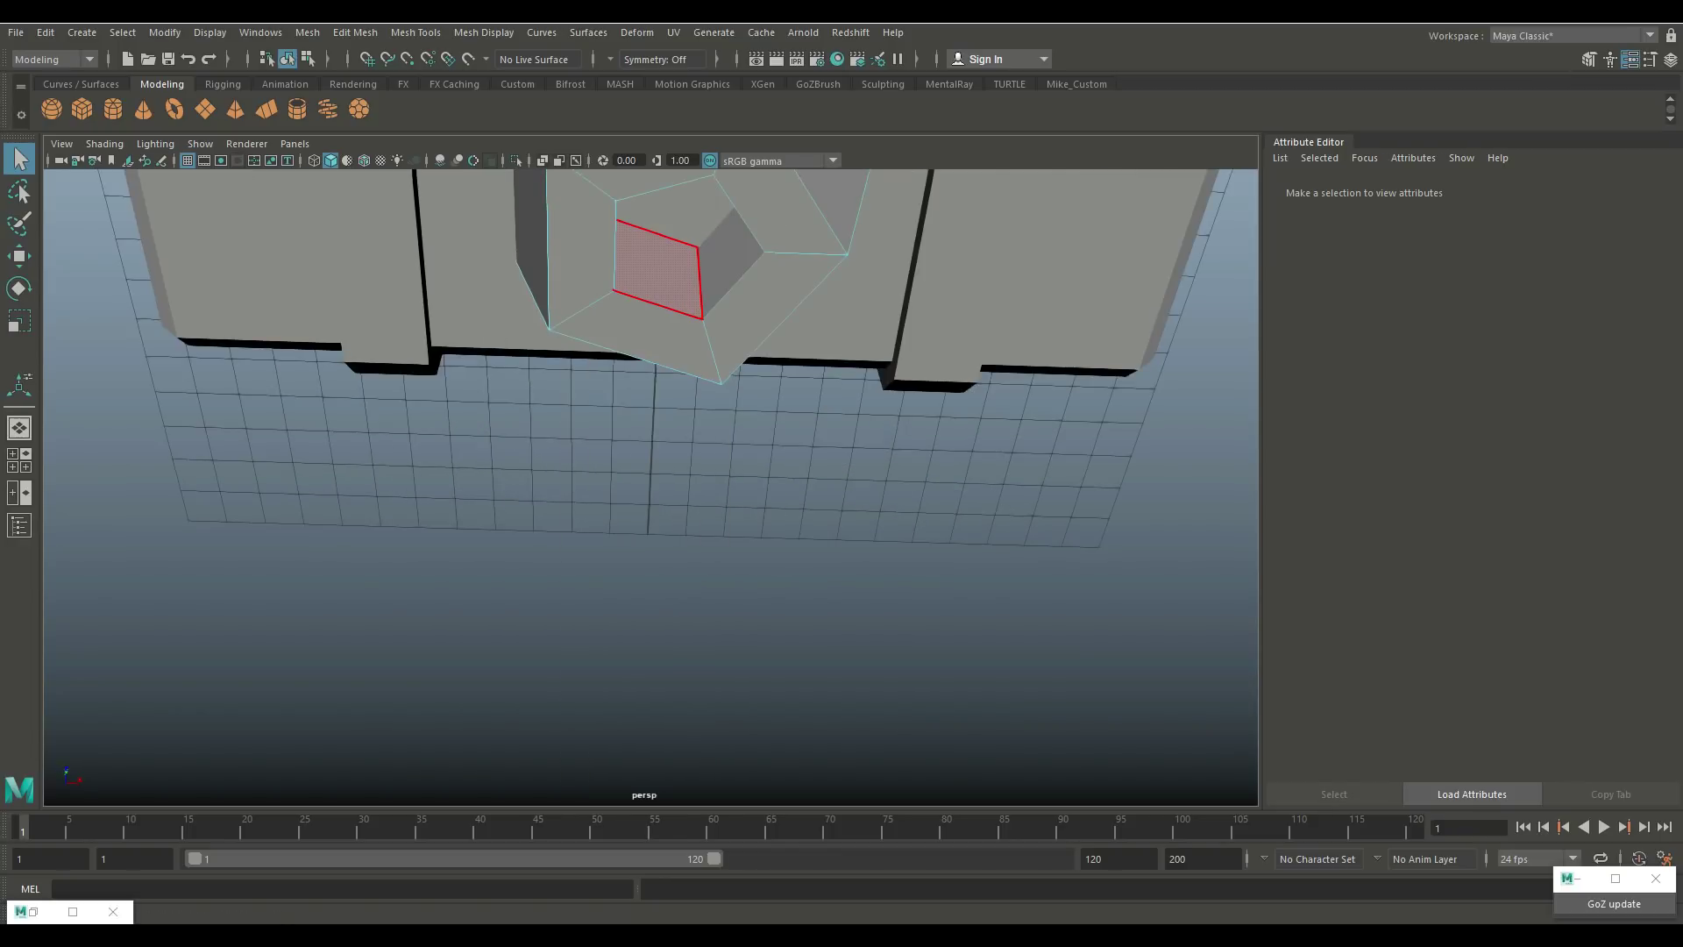
{"action": "left_click", "coordinate": [657, 268]}
{"action": "left_click", "coordinate": [731, 263]}
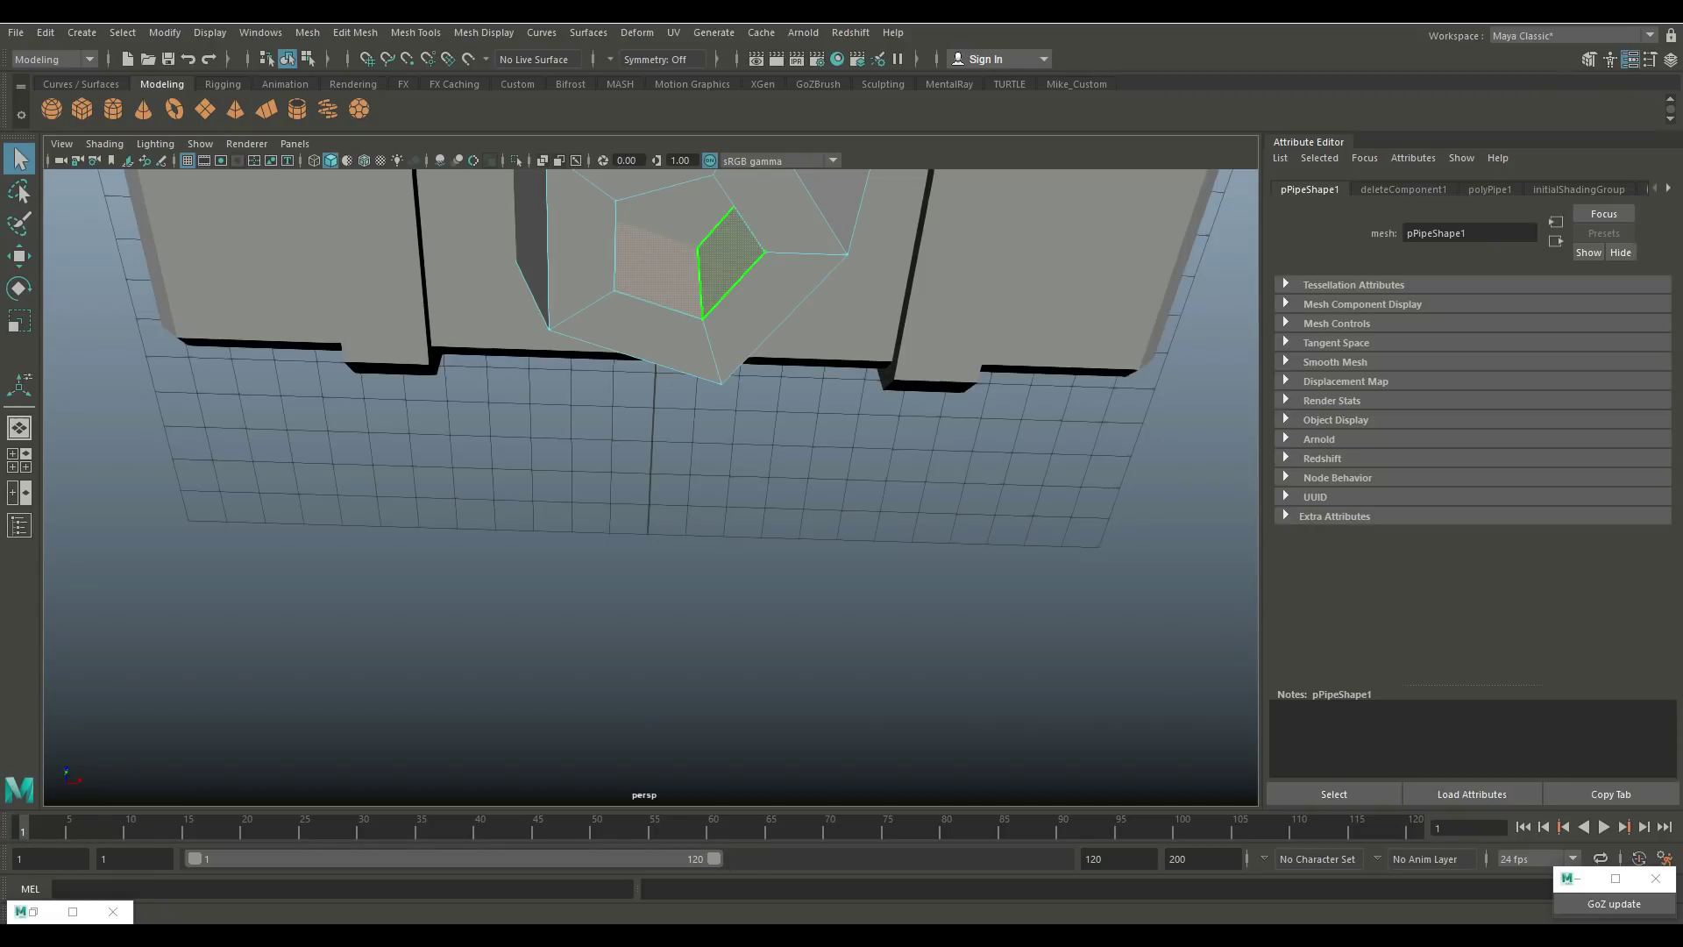
{"action": "key", "text": "Delete"}
Step: Delete the remaining inner wall faces on the opposite side of the pipe's opening
{"action": "left_click_drag", "start_coordinate": [649, 351], "coordinate": [789, 491], "text": "alt"}
{"action": "left_click_drag", "start_coordinate": [613, 394], "coordinate": [543, 490], "text": "alt"}
{"action": "left_click", "coordinate": [509, 394]}
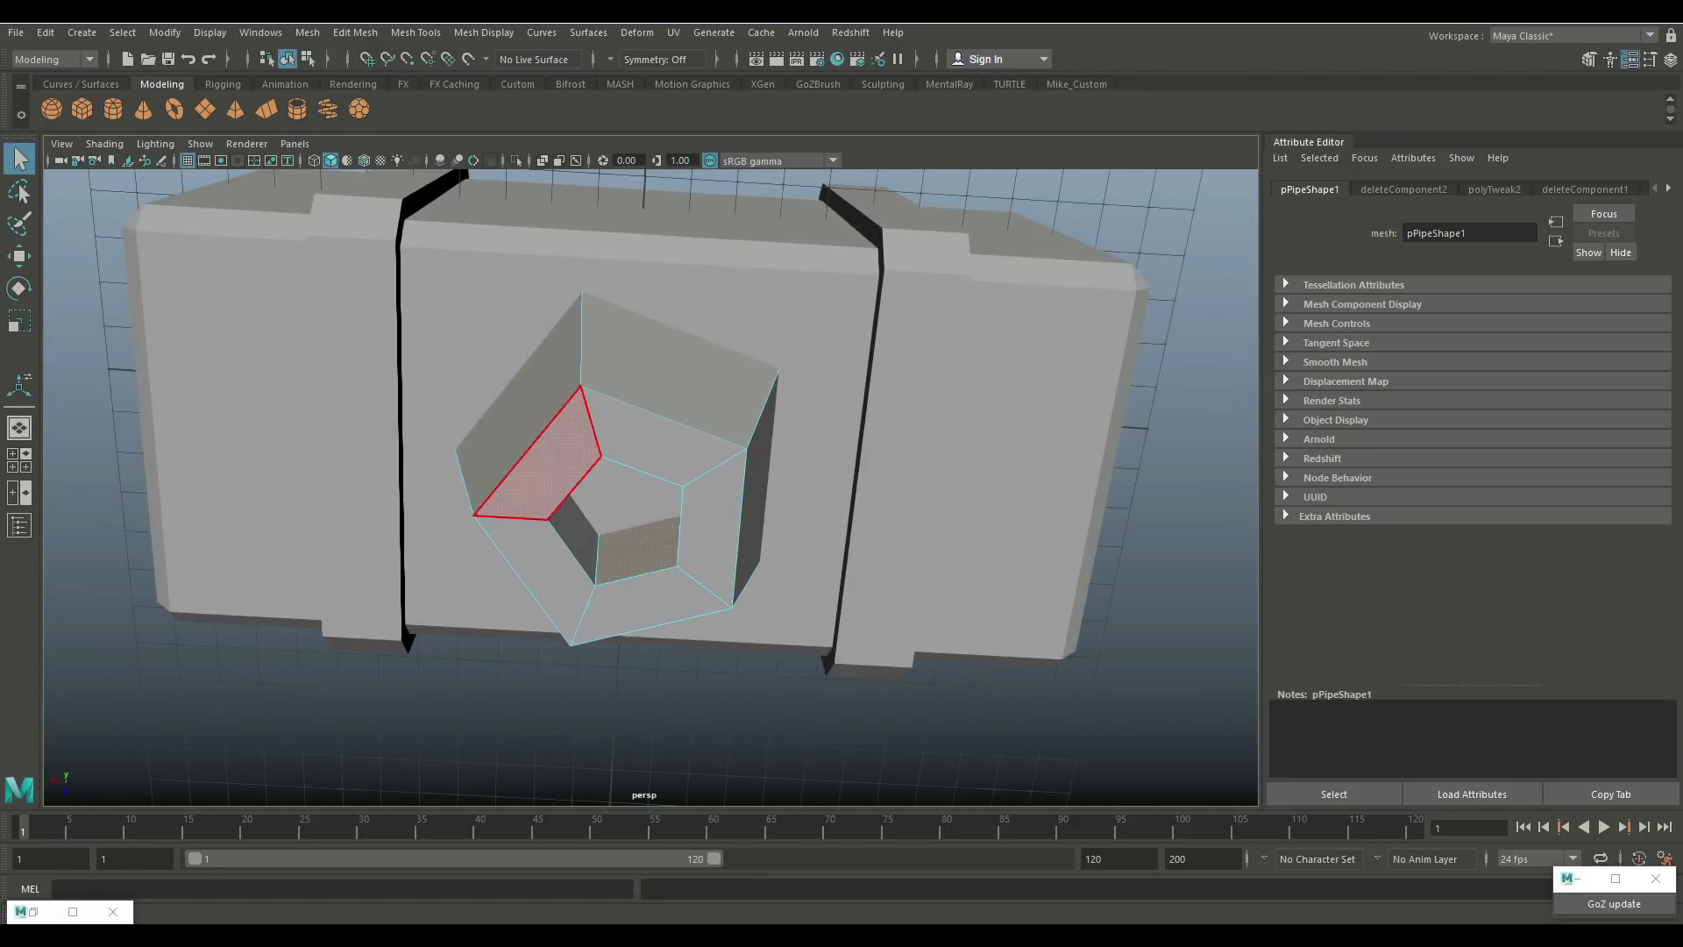
{"action": "left_click", "coordinate": [571, 539]}
{"action": "key", "text": "Delete"}
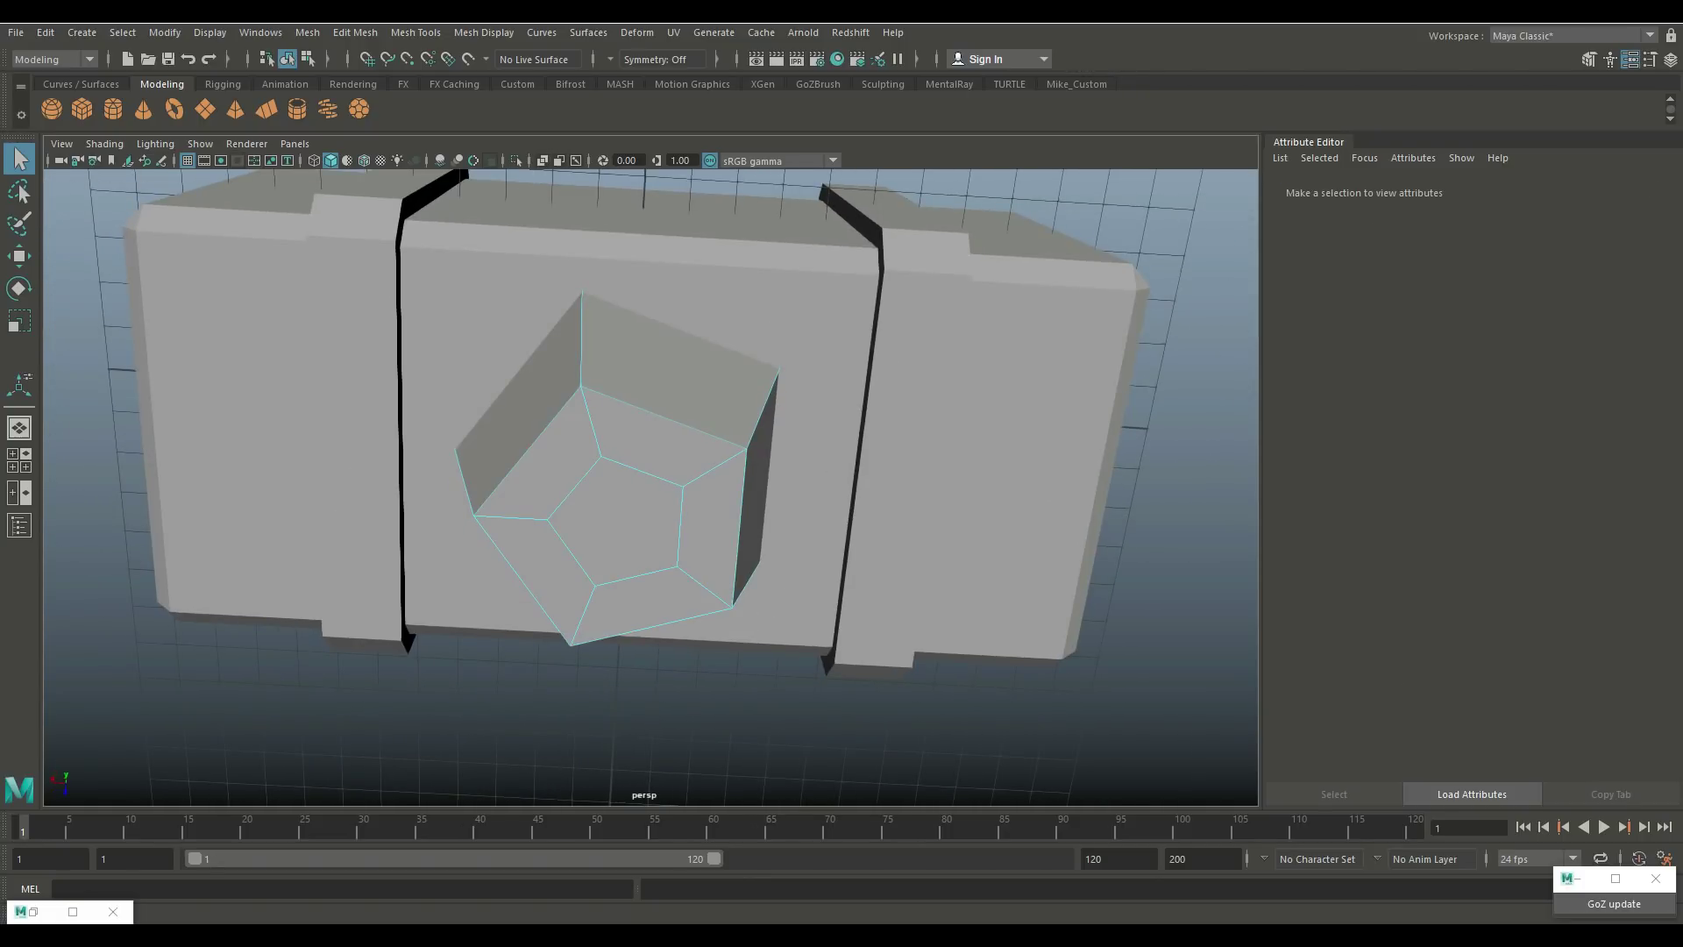
Step: Extrude the inner edge loop at the pipe's lower opening and pull it straight down into a long shaft
{"action": "left_click_drag", "start_coordinate": [572, 539], "coordinate": [666, 438], "text": "alt"}
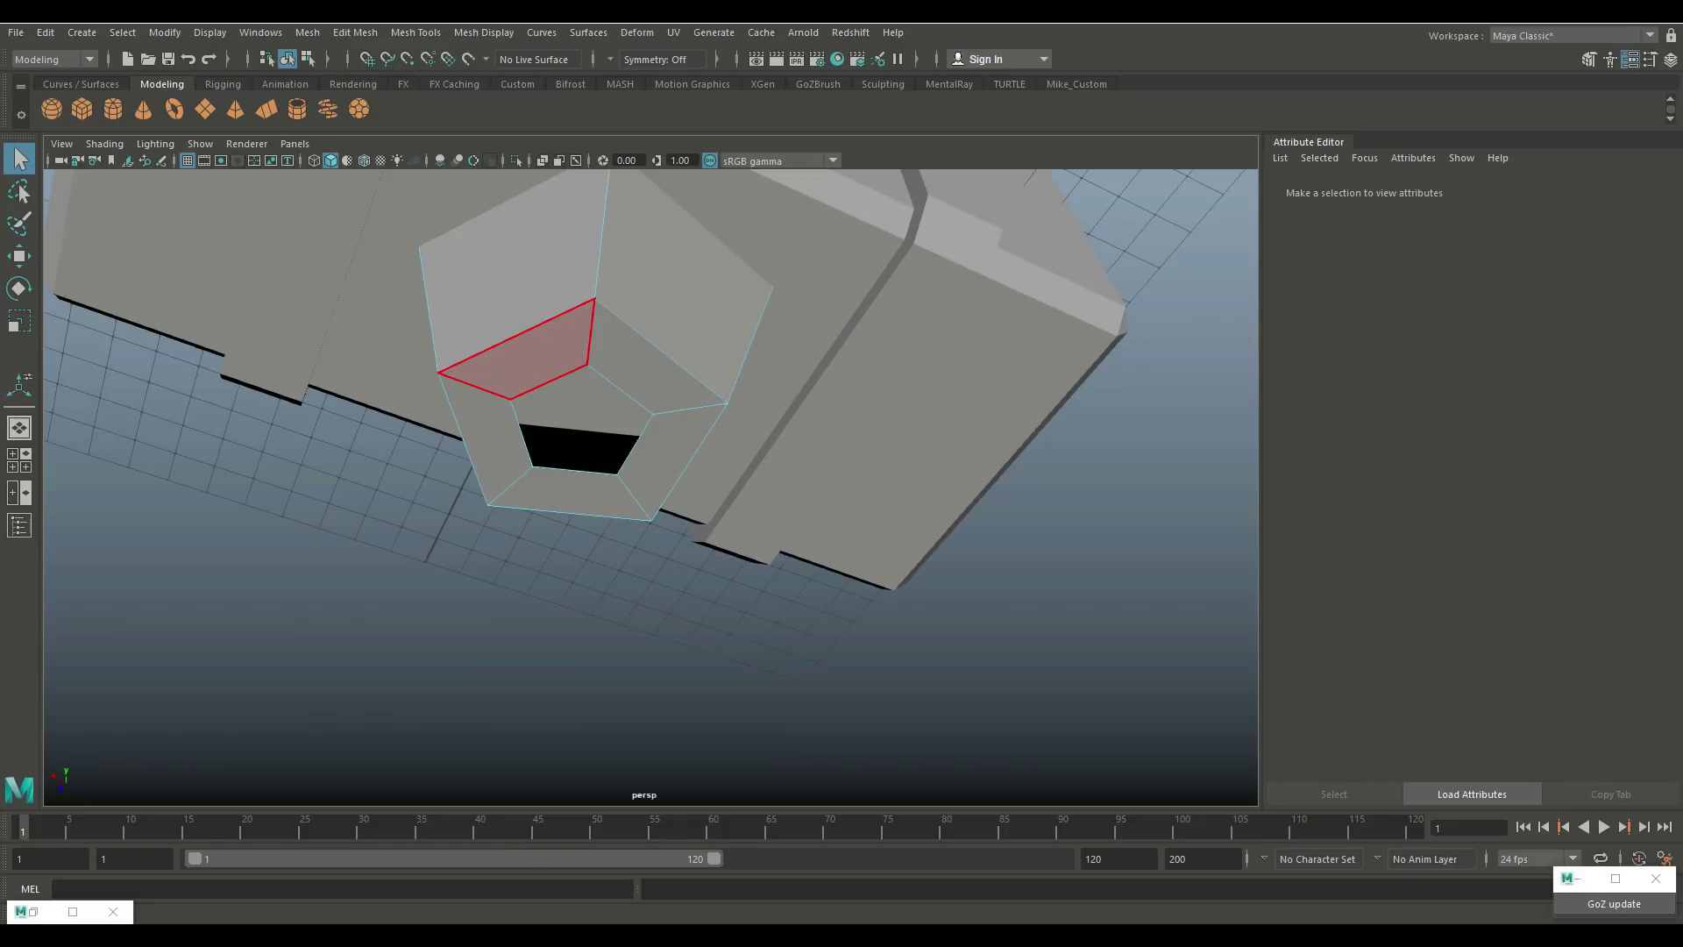
{"action": "right_click_drag", "start_coordinate": [552, 377], "coordinate": [557, 328]}
{"action": "left_click", "coordinate": [548, 382]}
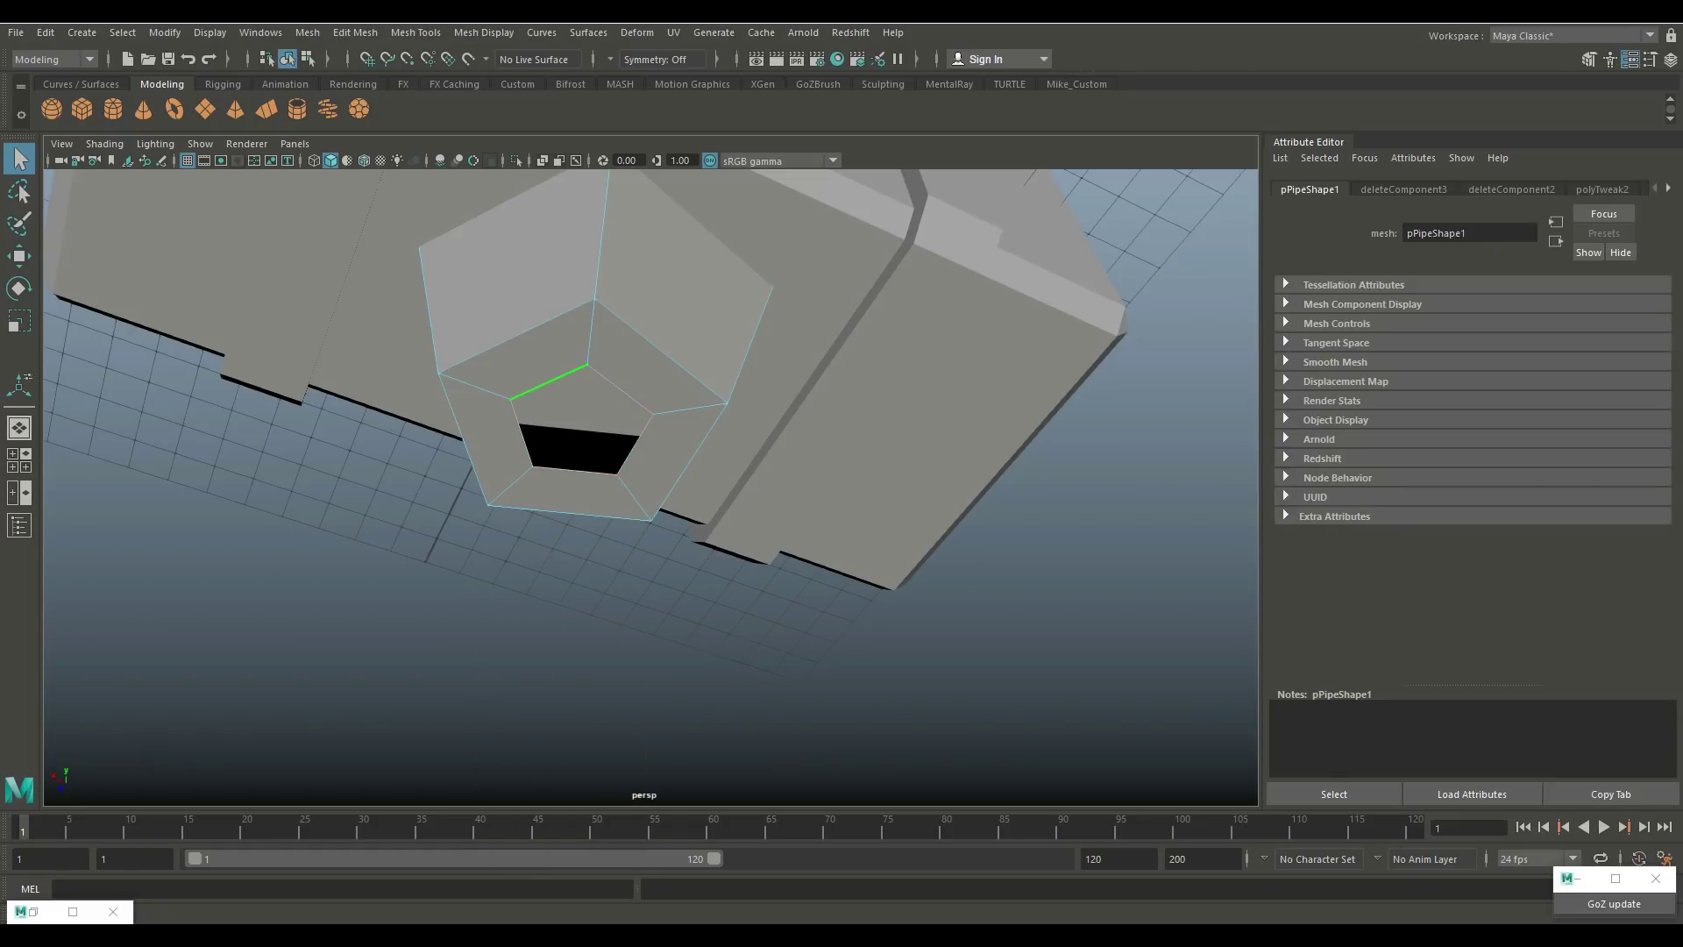
{"action": "left_click_drag", "start_coordinate": [548, 382], "coordinate": [631, 272], "text": "alt"}
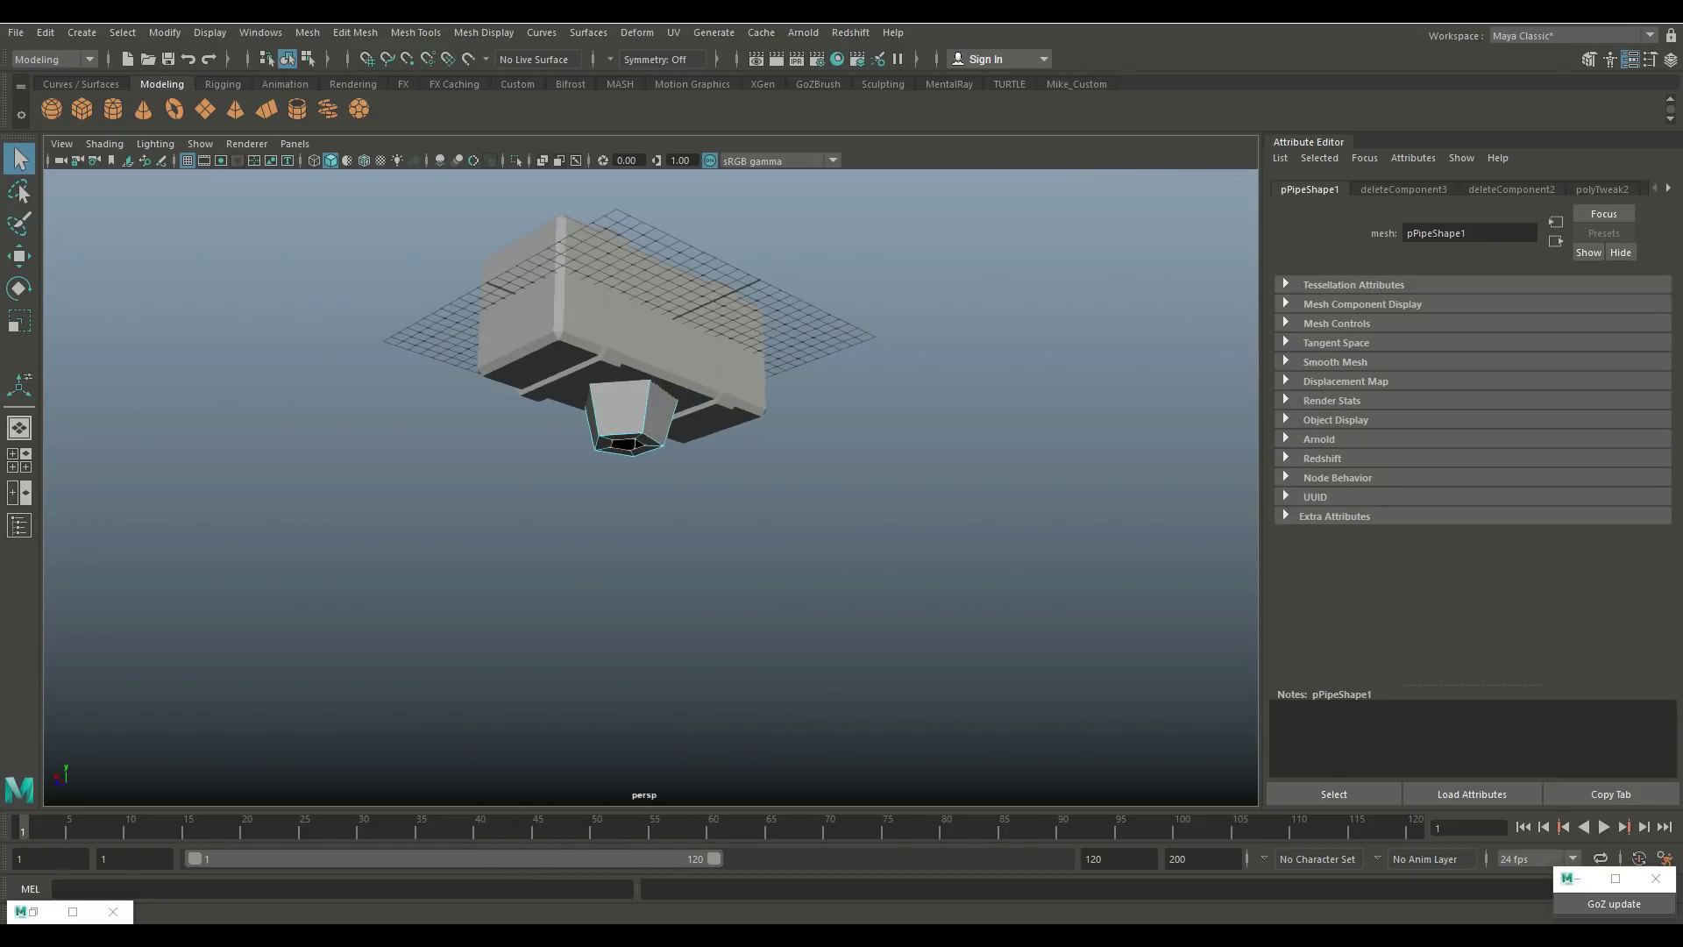
{"action": "key", "text": "ctrl+e"}
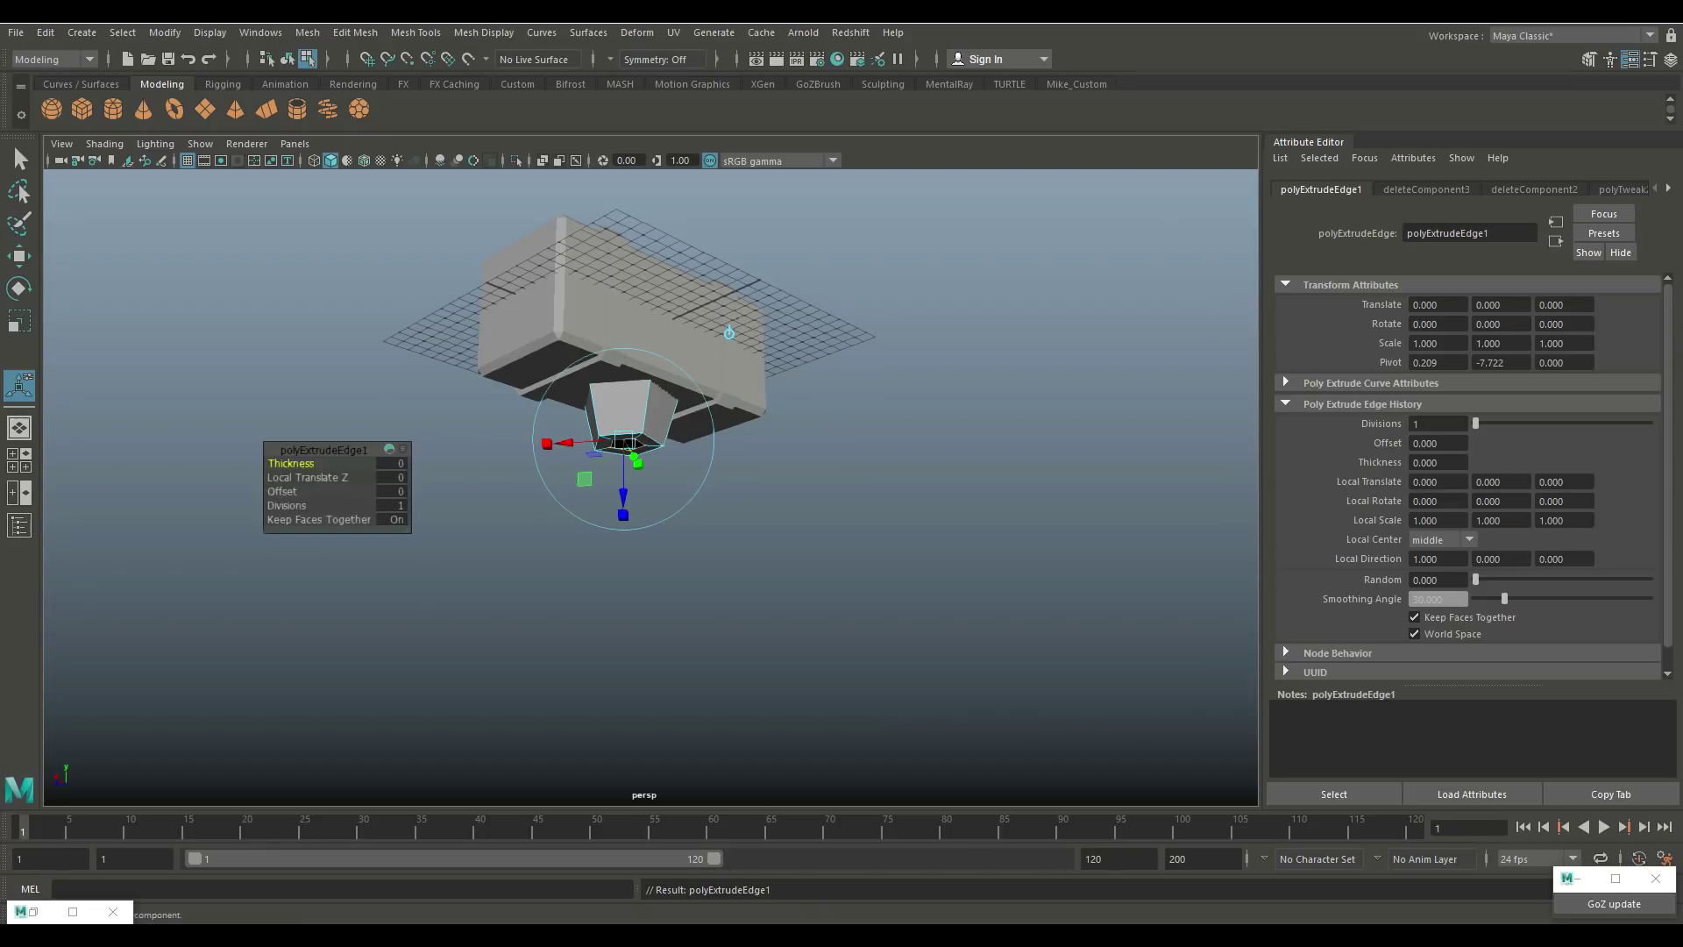
{"action": "key", "text": "w"}
{"action": "left_click_drag", "start_coordinate": [626, 386], "coordinate": [701, 342]}
Step: Add the shaft's upper edge loop to the selected lower loop and scale both together to adjust the shaft's thickness
{"action": "scroll", "coordinate": [650, 486], "scroll_direction": "up", "scroll_amount": 5}
{"action": "scroll", "coordinate": [738, 526], "scroll_direction": "up", "scroll_amount": 3}
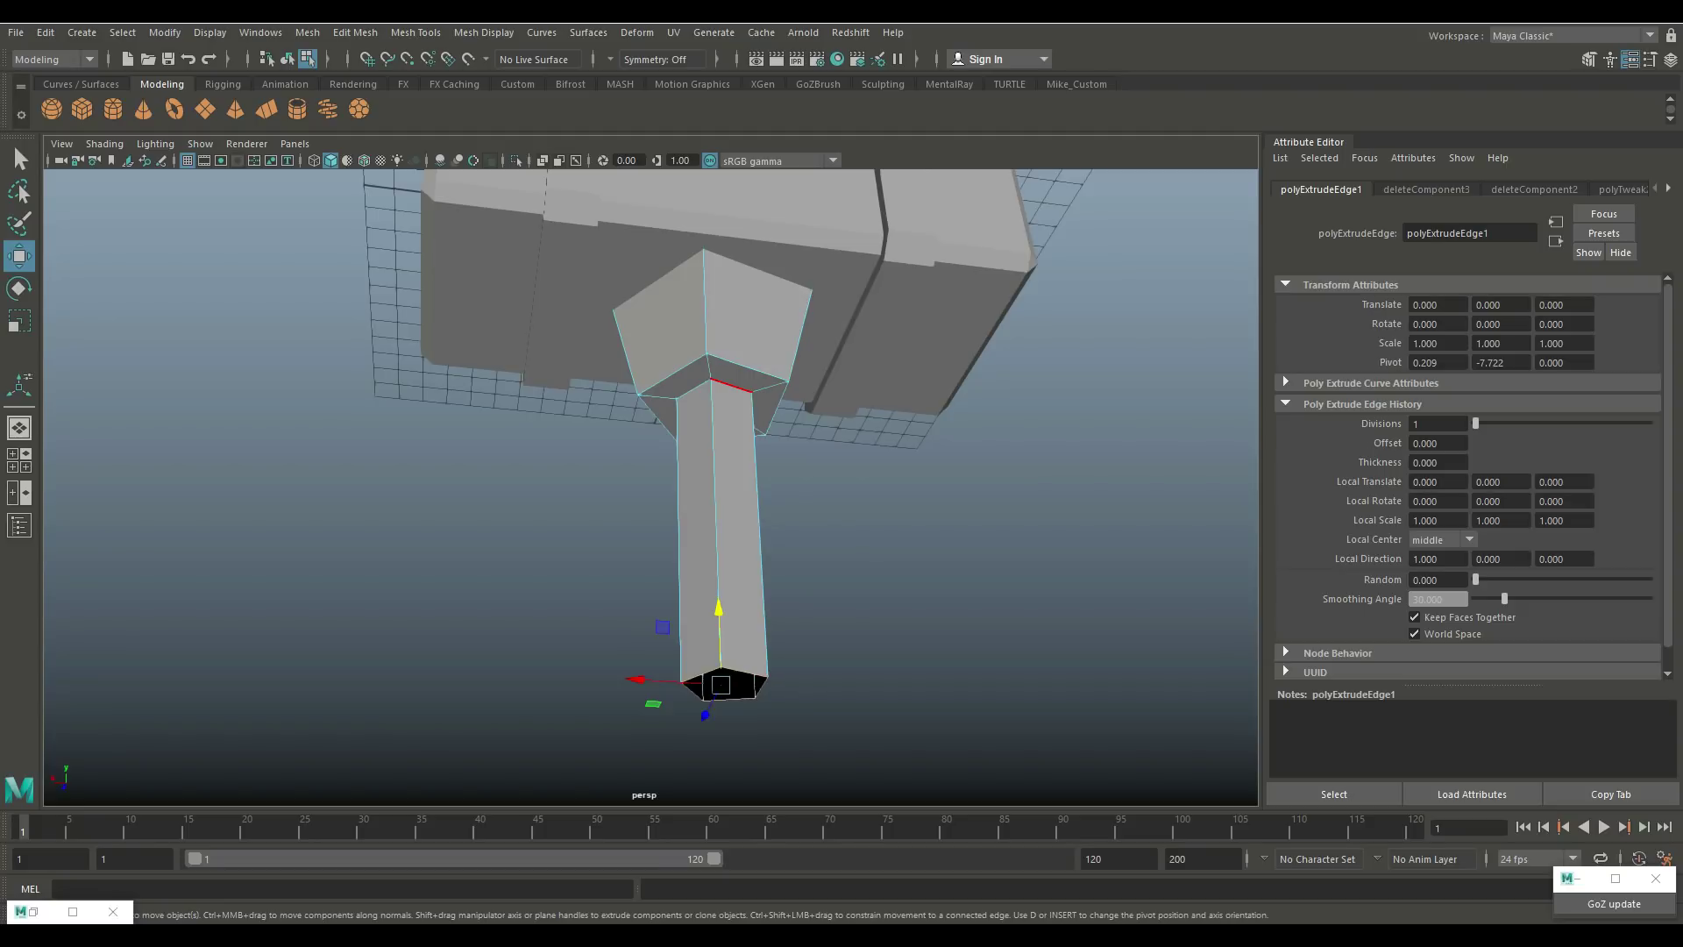
{"action": "left_click", "coordinate": [730, 385], "text": "shift"}
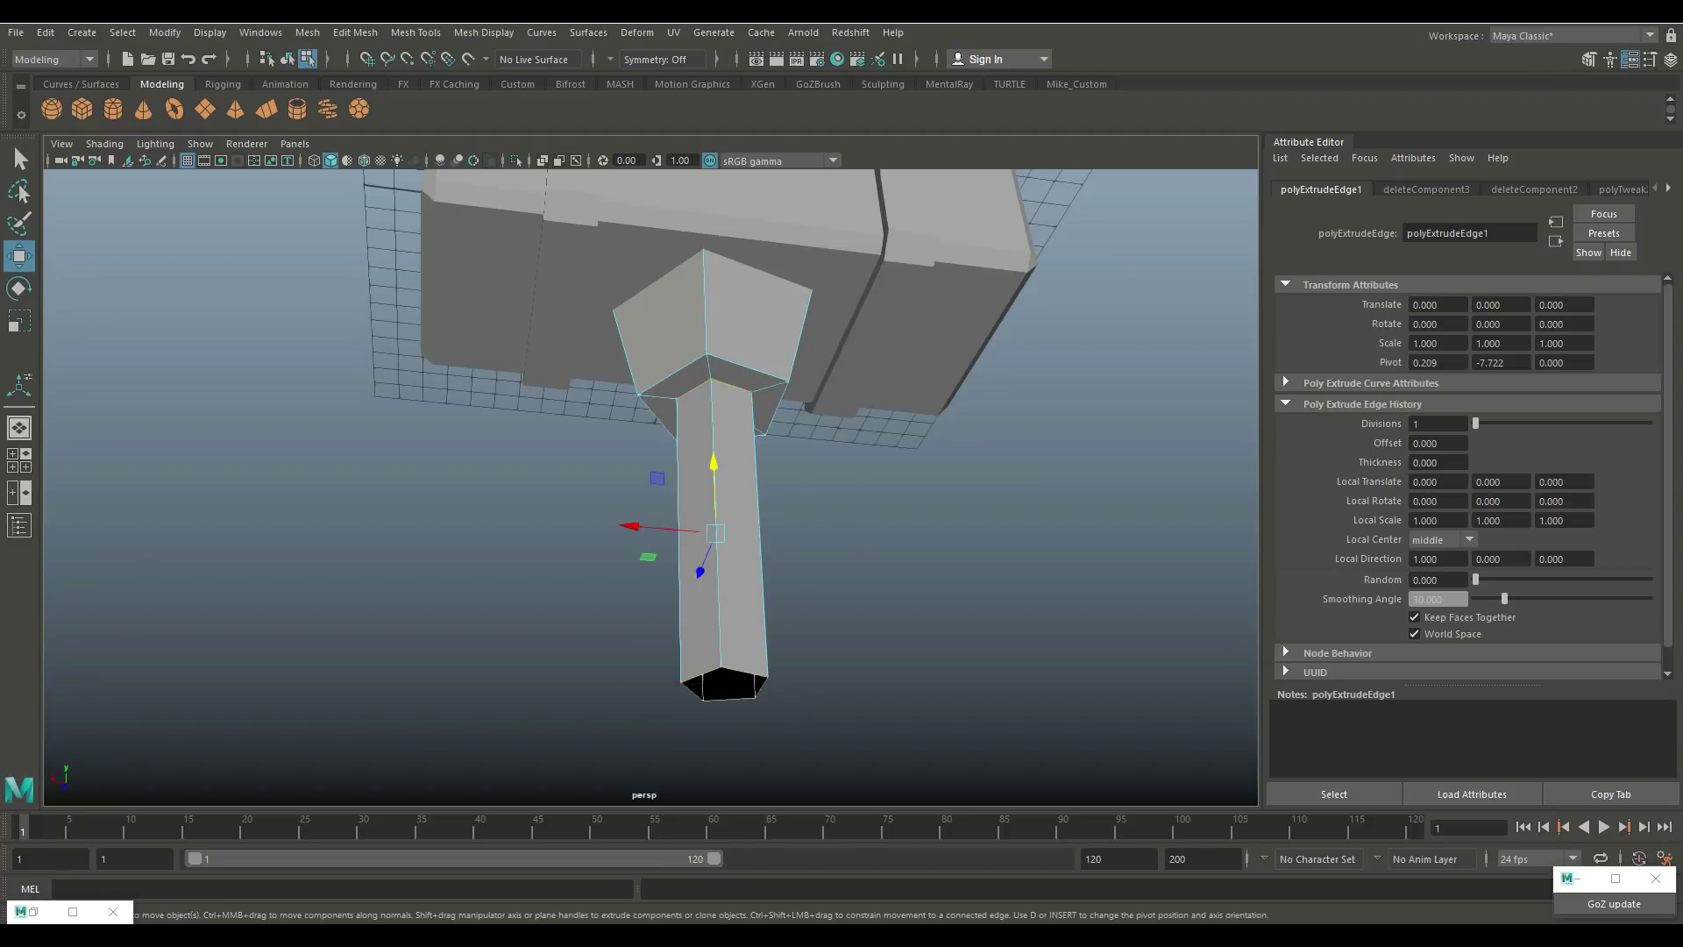
{"action": "key", "text": "r"}
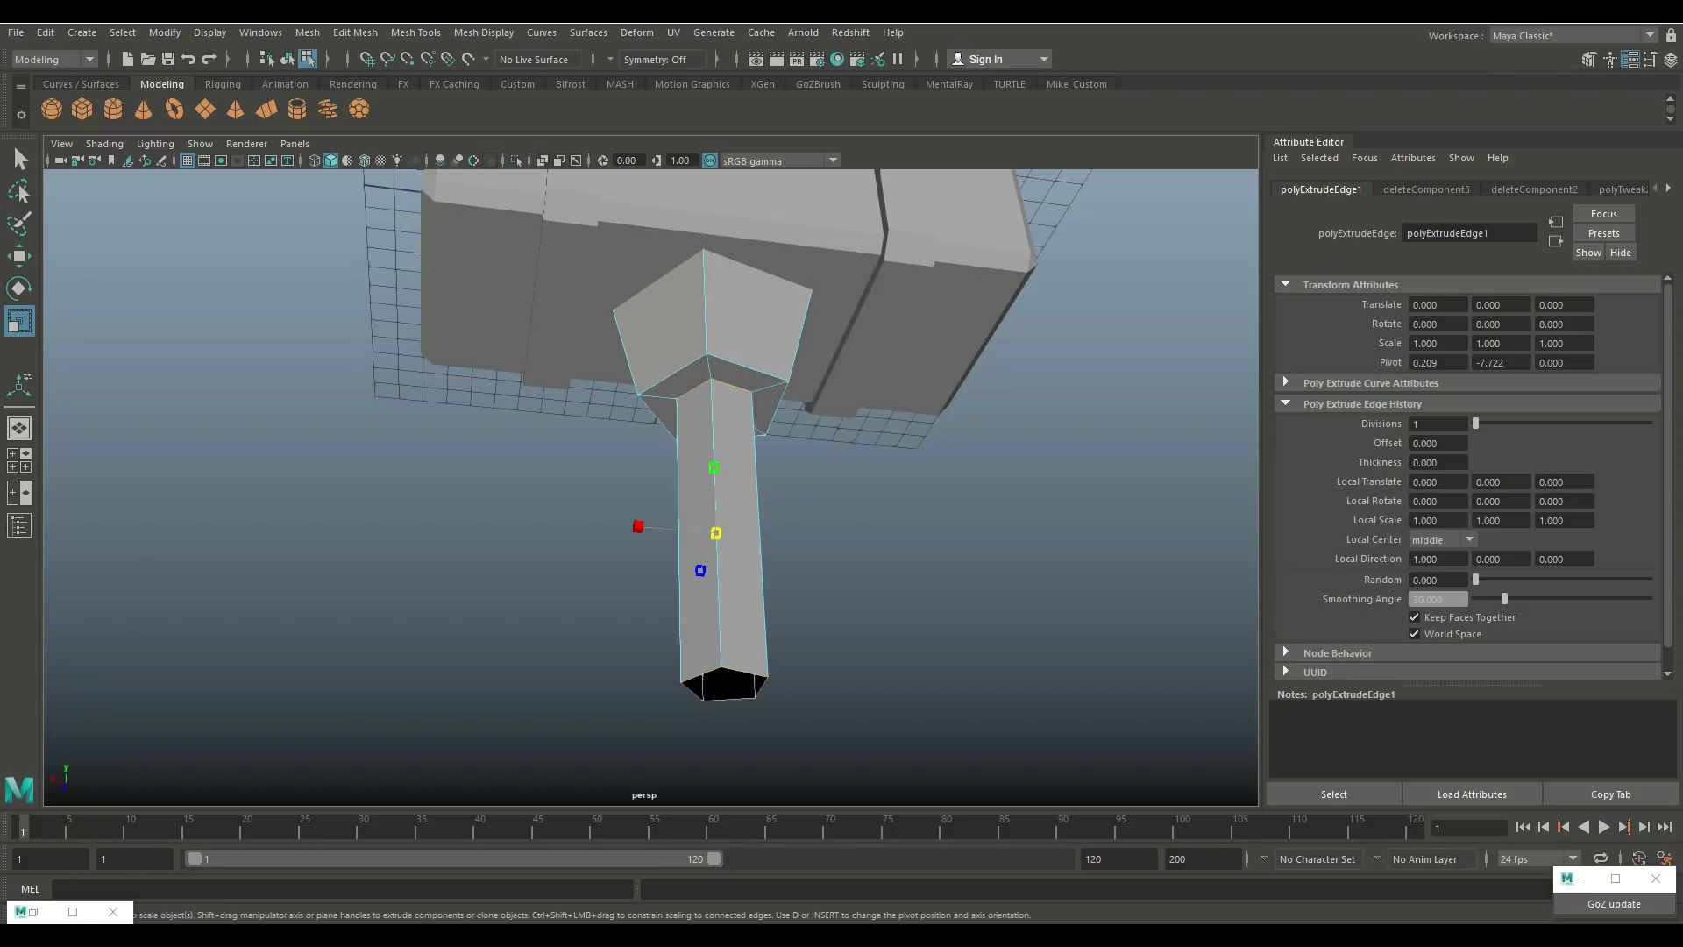
{"action": "mouse_move", "coordinate": [716, 533]}
{"action": "left_mouse_down"}
{"action": "mouse_move", "coordinate": [731, 533]}
{"action": "mouse_move", "coordinate": [714, 507]}
{"action": "mouse_move", "coordinate": [715, 521]}
{"action": "left_mouse_up"}
{"action": "key", "text": "w"}
Step: Select the vertices at the shaft's lower end and move them straight down to lengthen the shaft
{"action": "scroll", "coordinate": [713, 457], "scroll_direction": "down", "scroll_amount": 2}
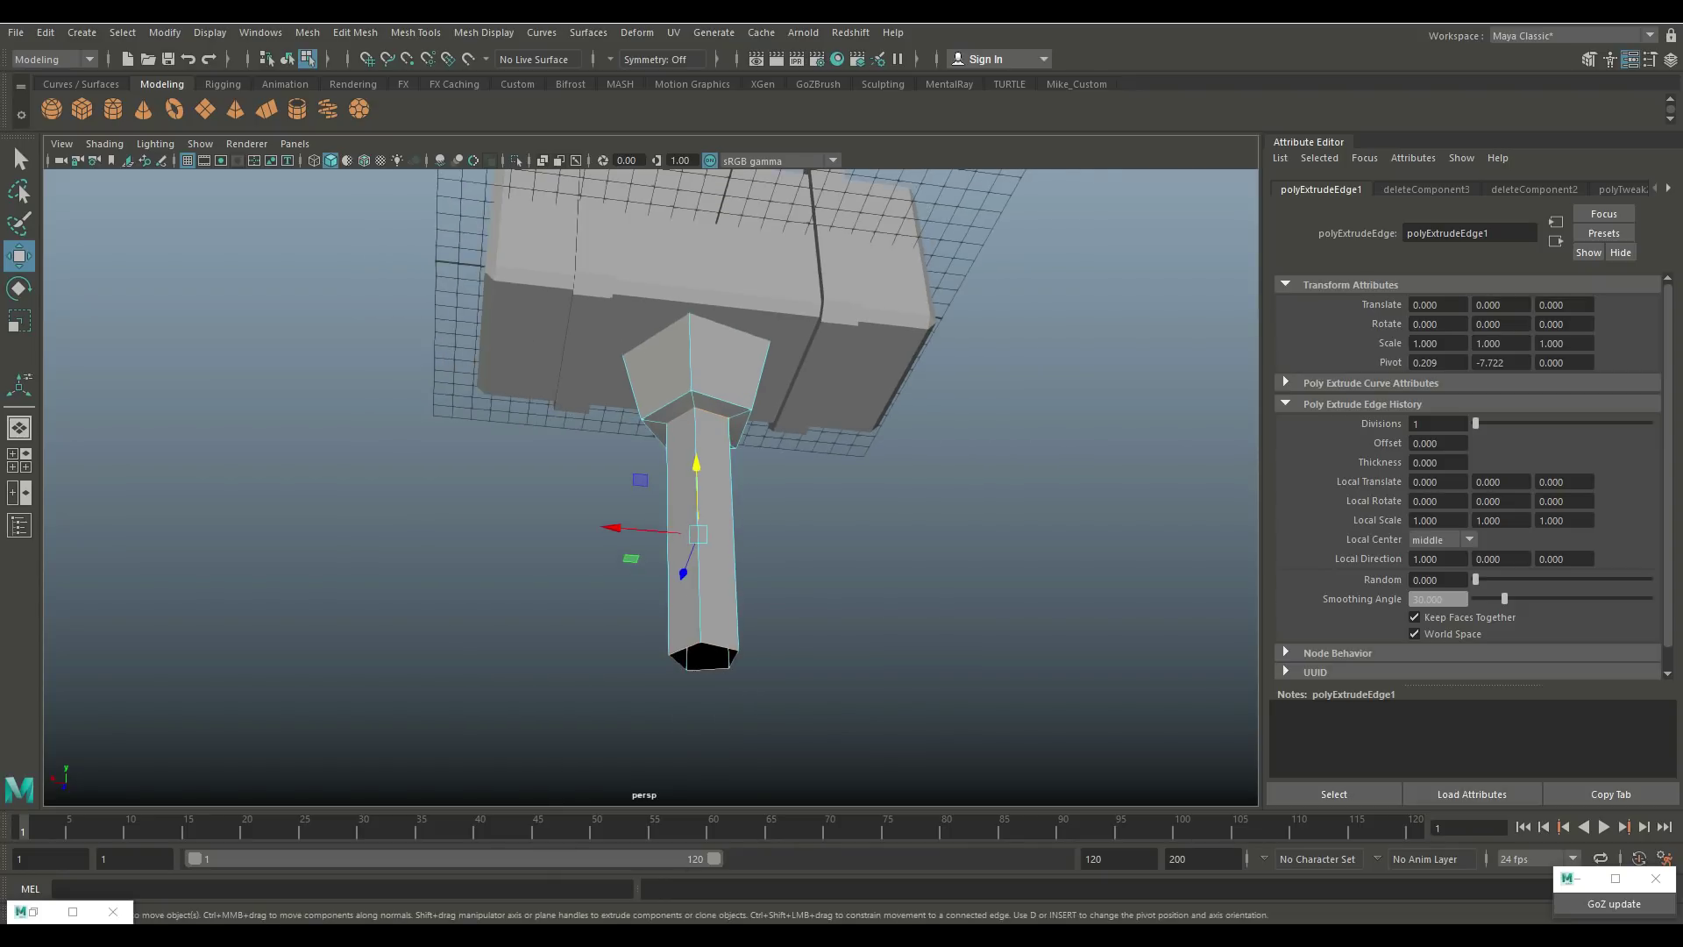
{"action": "left_click_drag", "start_coordinate": [712, 458], "coordinate": [709, 427], "text": "alt"}
{"action": "right_click", "coordinate": [709, 427]}
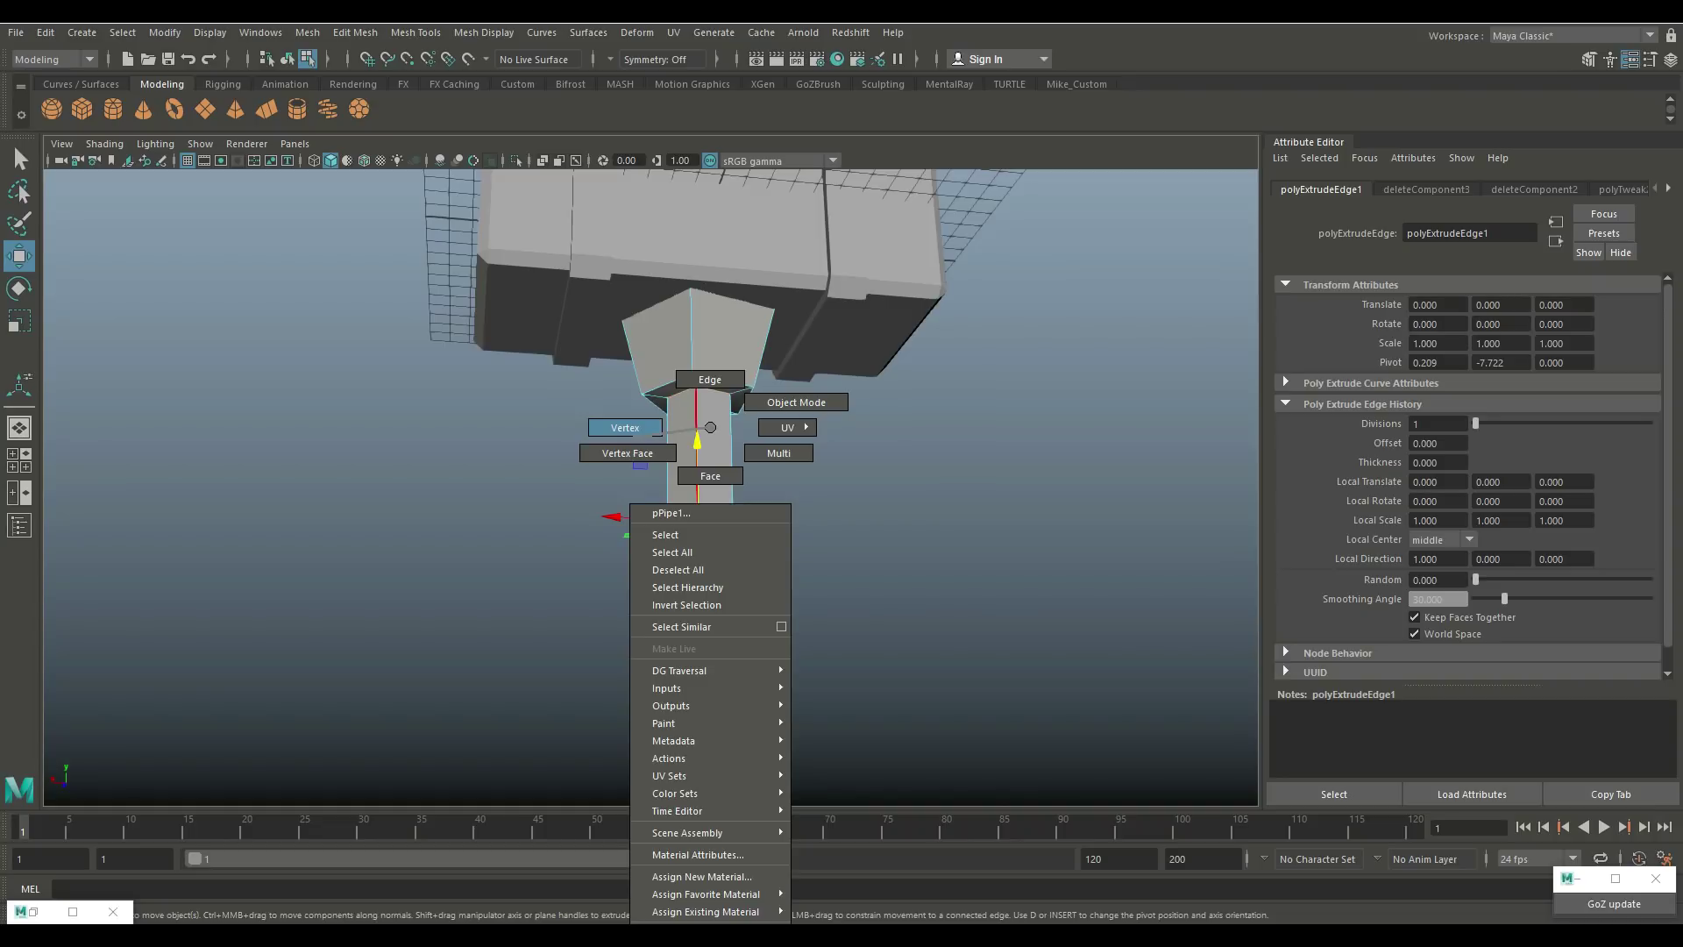
{"action": "left_click", "coordinate": [625, 427]}
{"action": "left_click_drag", "start_coordinate": [570, 565], "coordinate": [903, 754]}
{"action": "scroll", "coordinate": [672, 526], "scroll_direction": "down", "scroll_amount": 3}
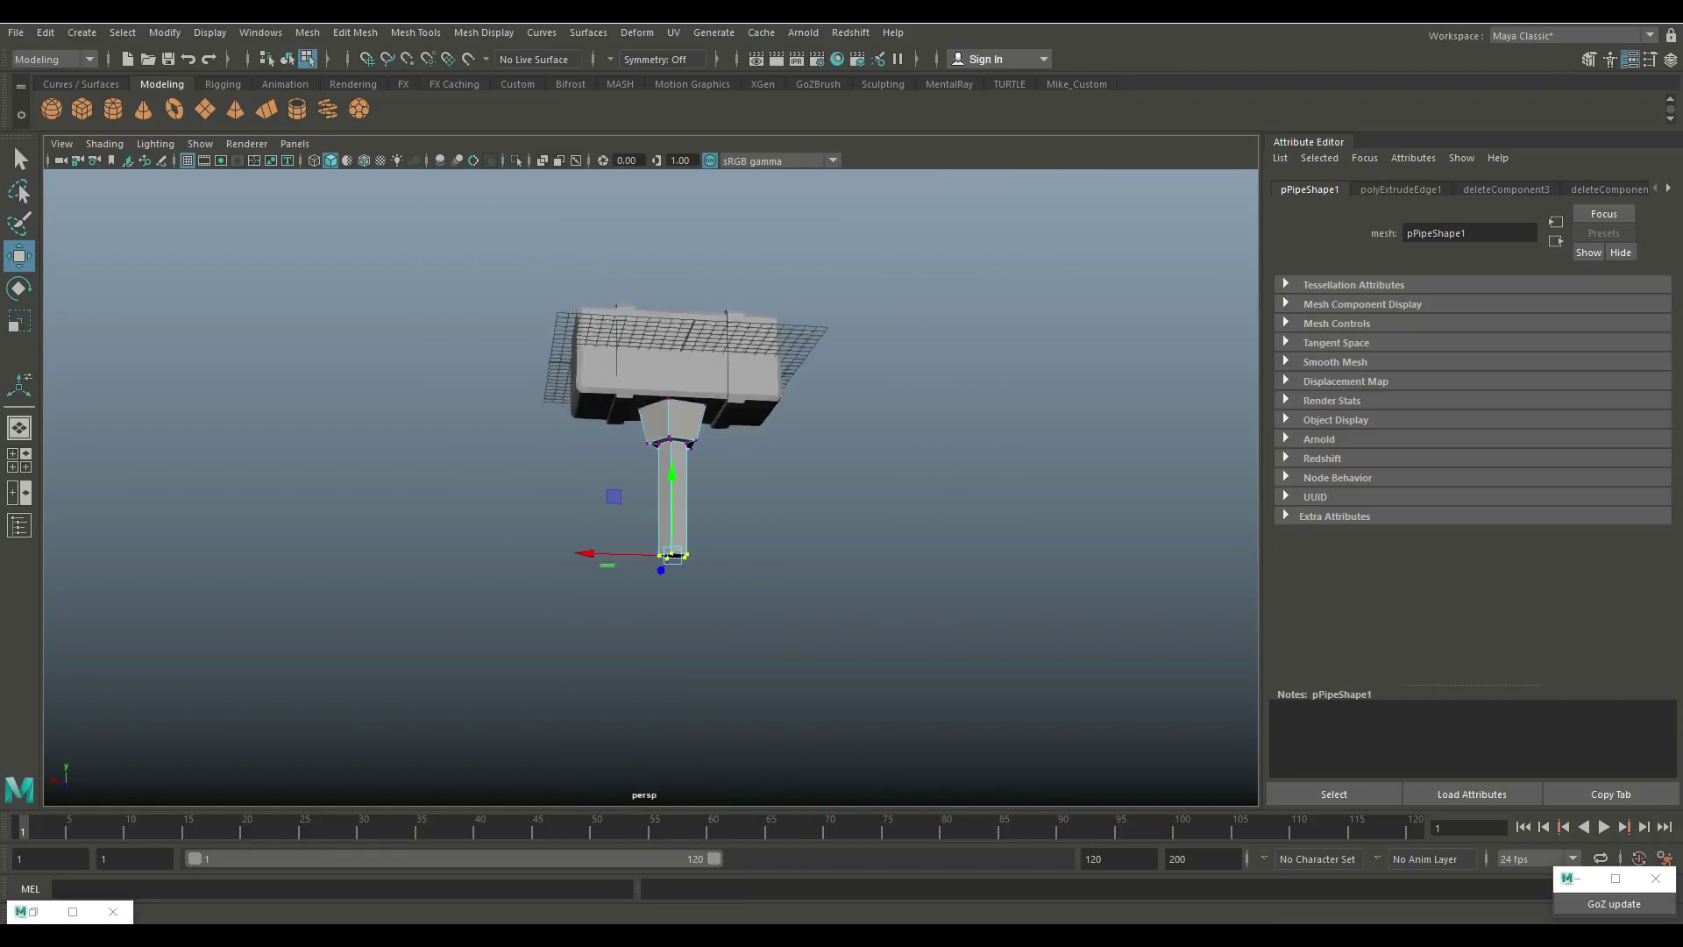
{"action": "left_click_drag", "start_coordinate": [672, 526], "coordinate": [672, 560], "text": "alt"}
{"action": "left_click_drag", "start_coordinate": [672, 491], "coordinate": [672, 714]}
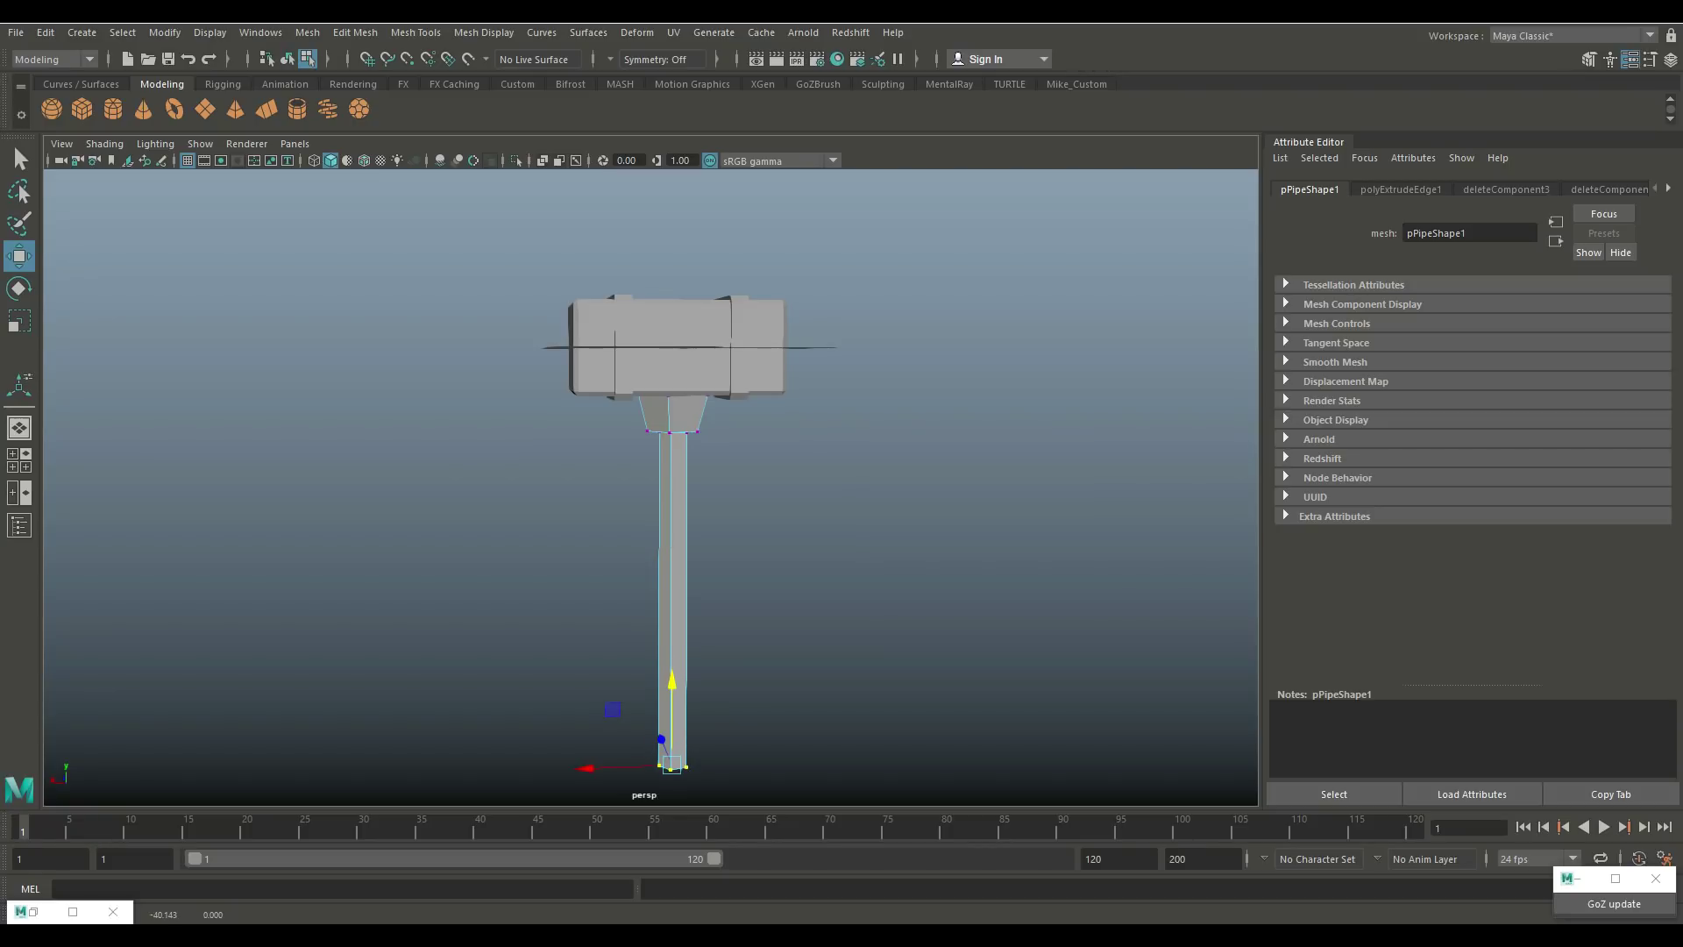
Step: Close the open border at the shaft's lower end with Fill Hole
{"action": "left_click_drag", "start_coordinate": [673, 561], "coordinate": [677, 480], "text": "alt"}
{"action": "right_click_drag", "start_coordinate": [677, 481], "coordinate": [730, 361], "text": "alt"}
{"action": "right_click", "coordinate": [730, 407]}
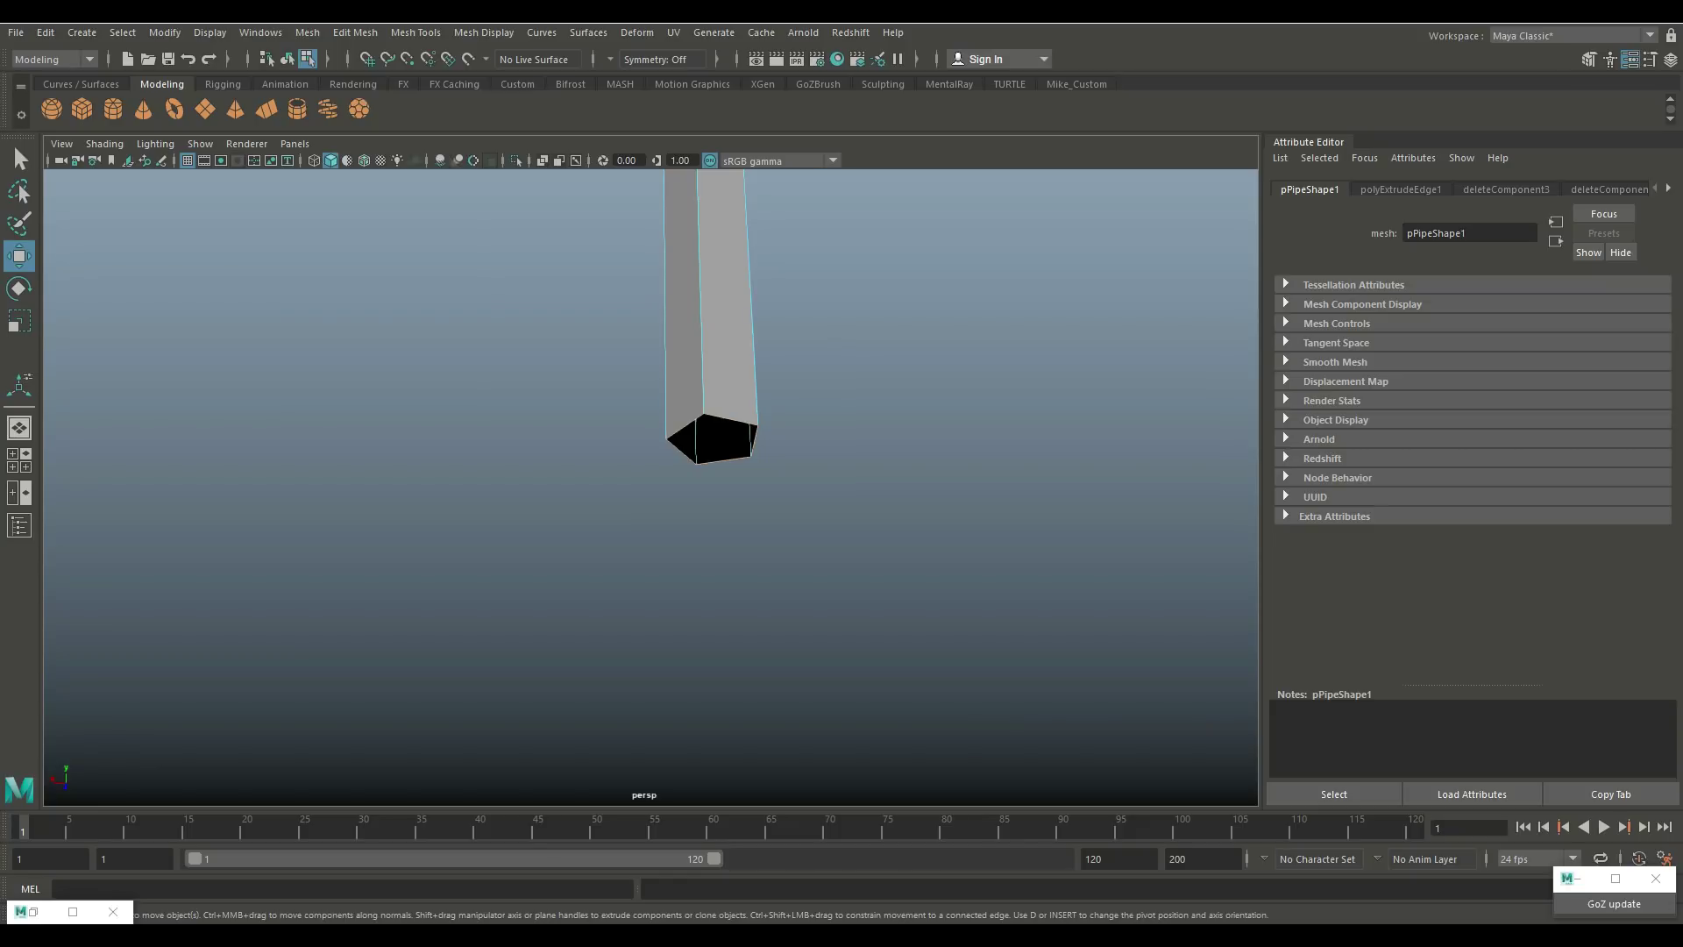
{"action": "left_click", "coordinate": [307, 32]}
{"action": "left_click", "coordinate": [351, 159]}
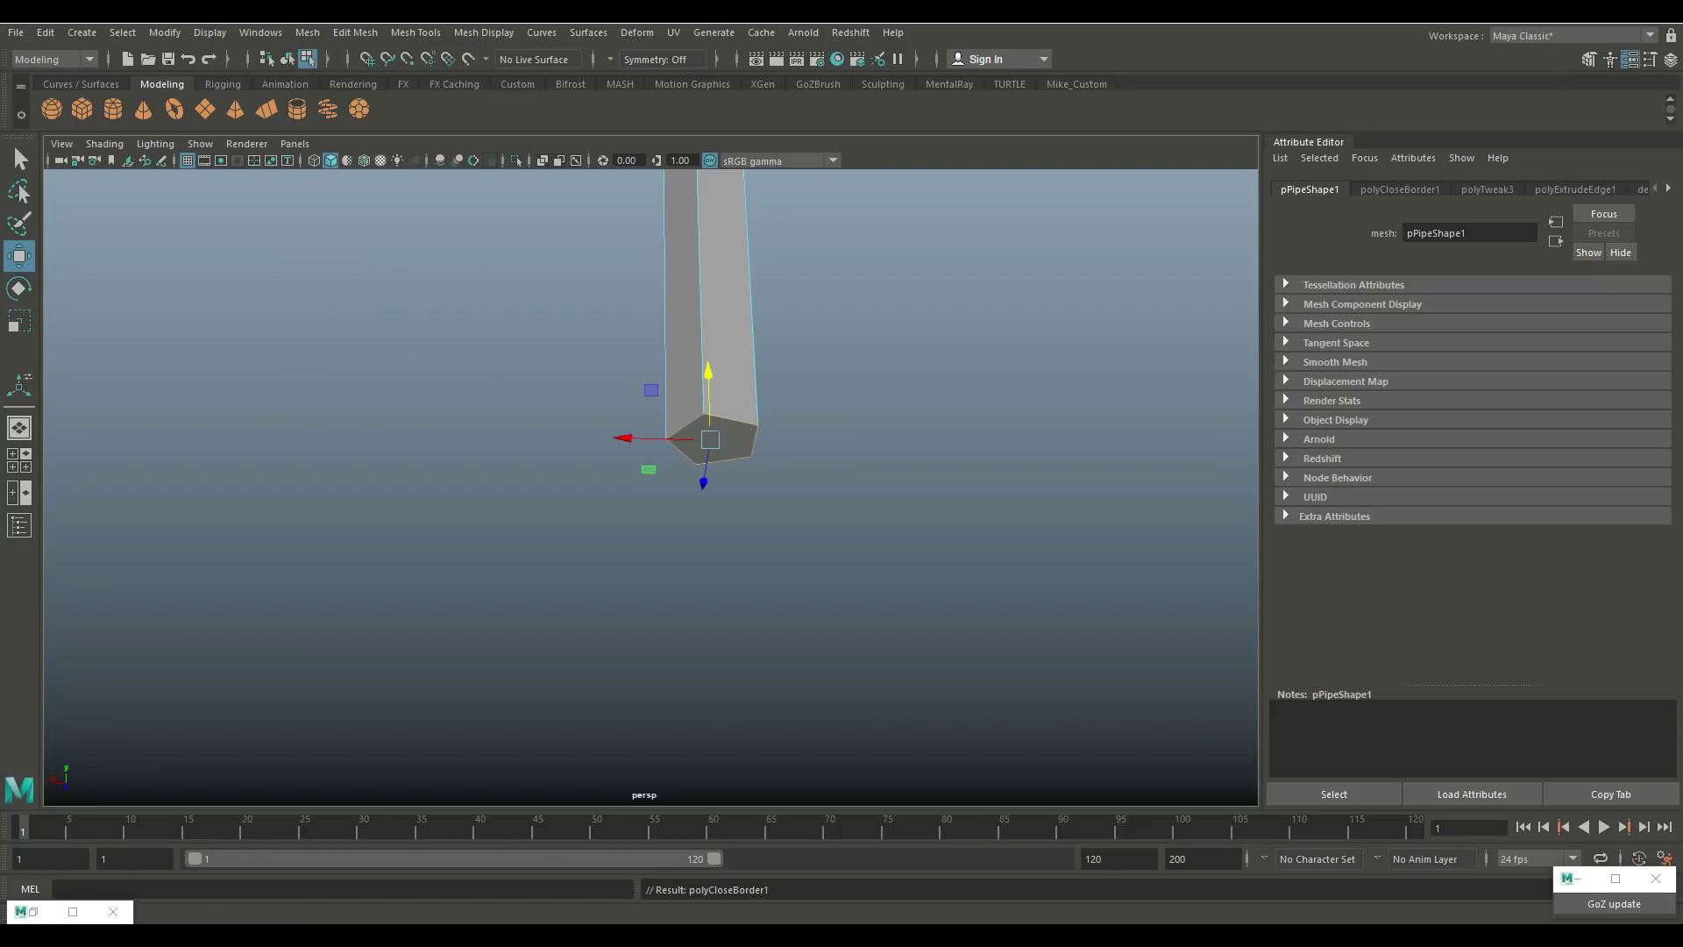
Step: Select the new cap face at the bottom of the shaft and apply Poke to it
{"action": "left_click_drag", "start_coordinate": [772, 412], "coordinate": [803, 384], "text": "alt"}
{"action": "right_click", "coordinate": [804, 384]}
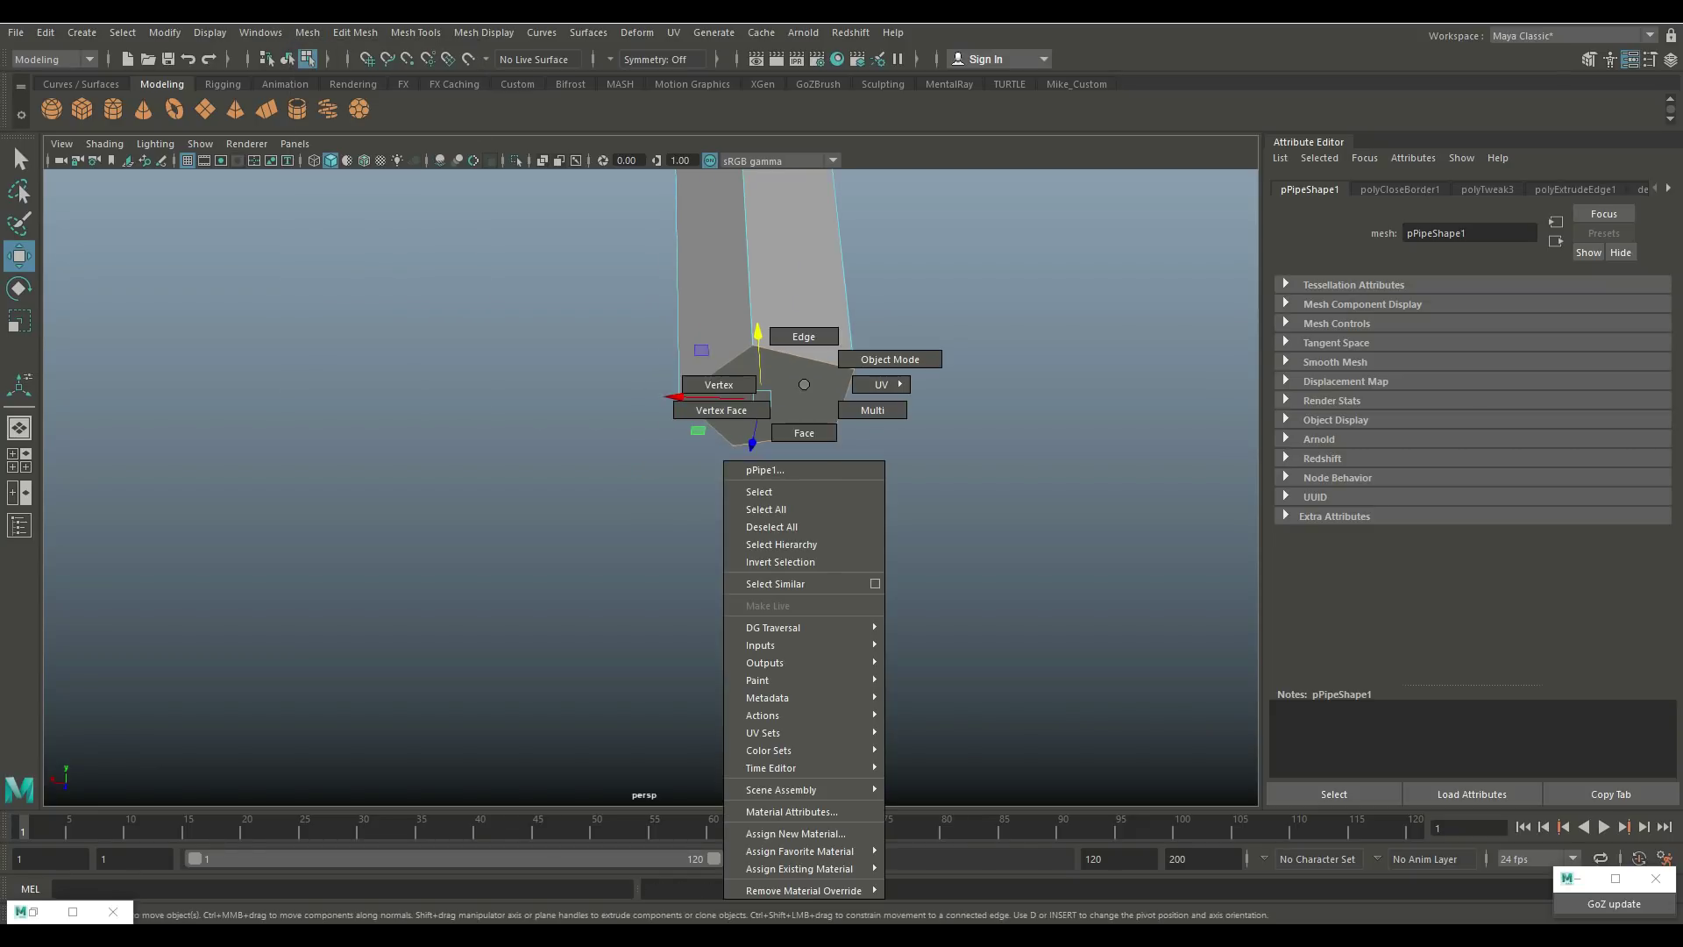
{"action": "right_click_drag", "start_coordinate": [804, 384], "coordinate": [803, 432]}
{"action": "left_click", "coordinate": [780, 398]}
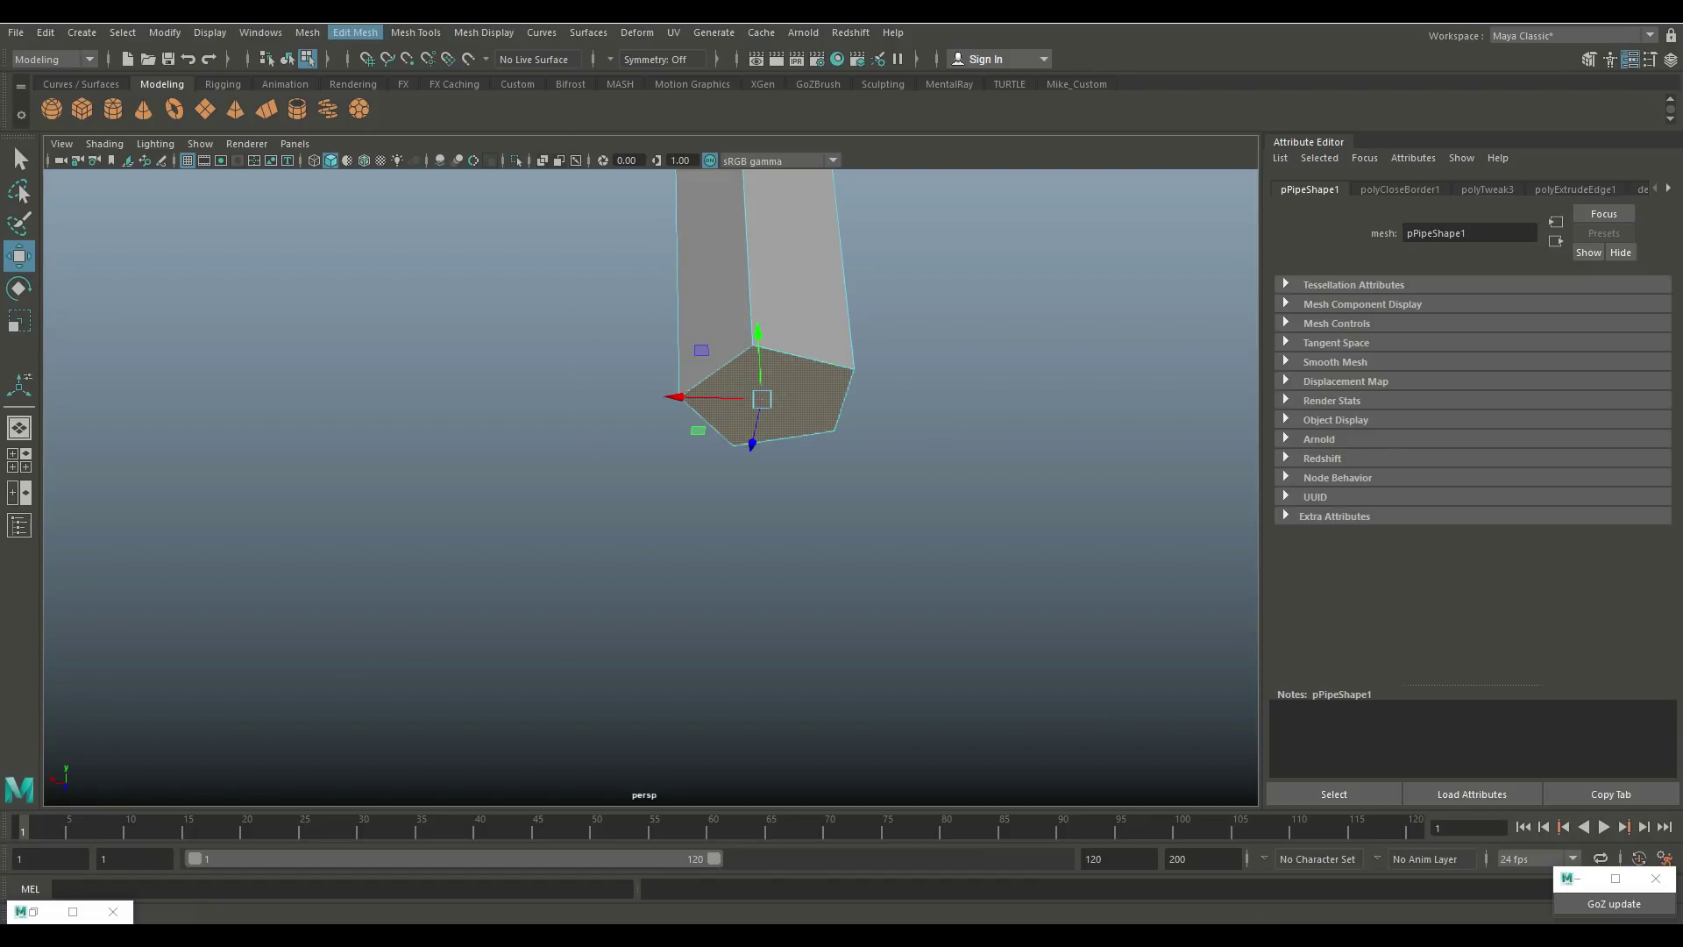
{"action": "left_click", "coordinate": [355, 32]}
{"action": "left_click", "coordinate": [377, 540]}
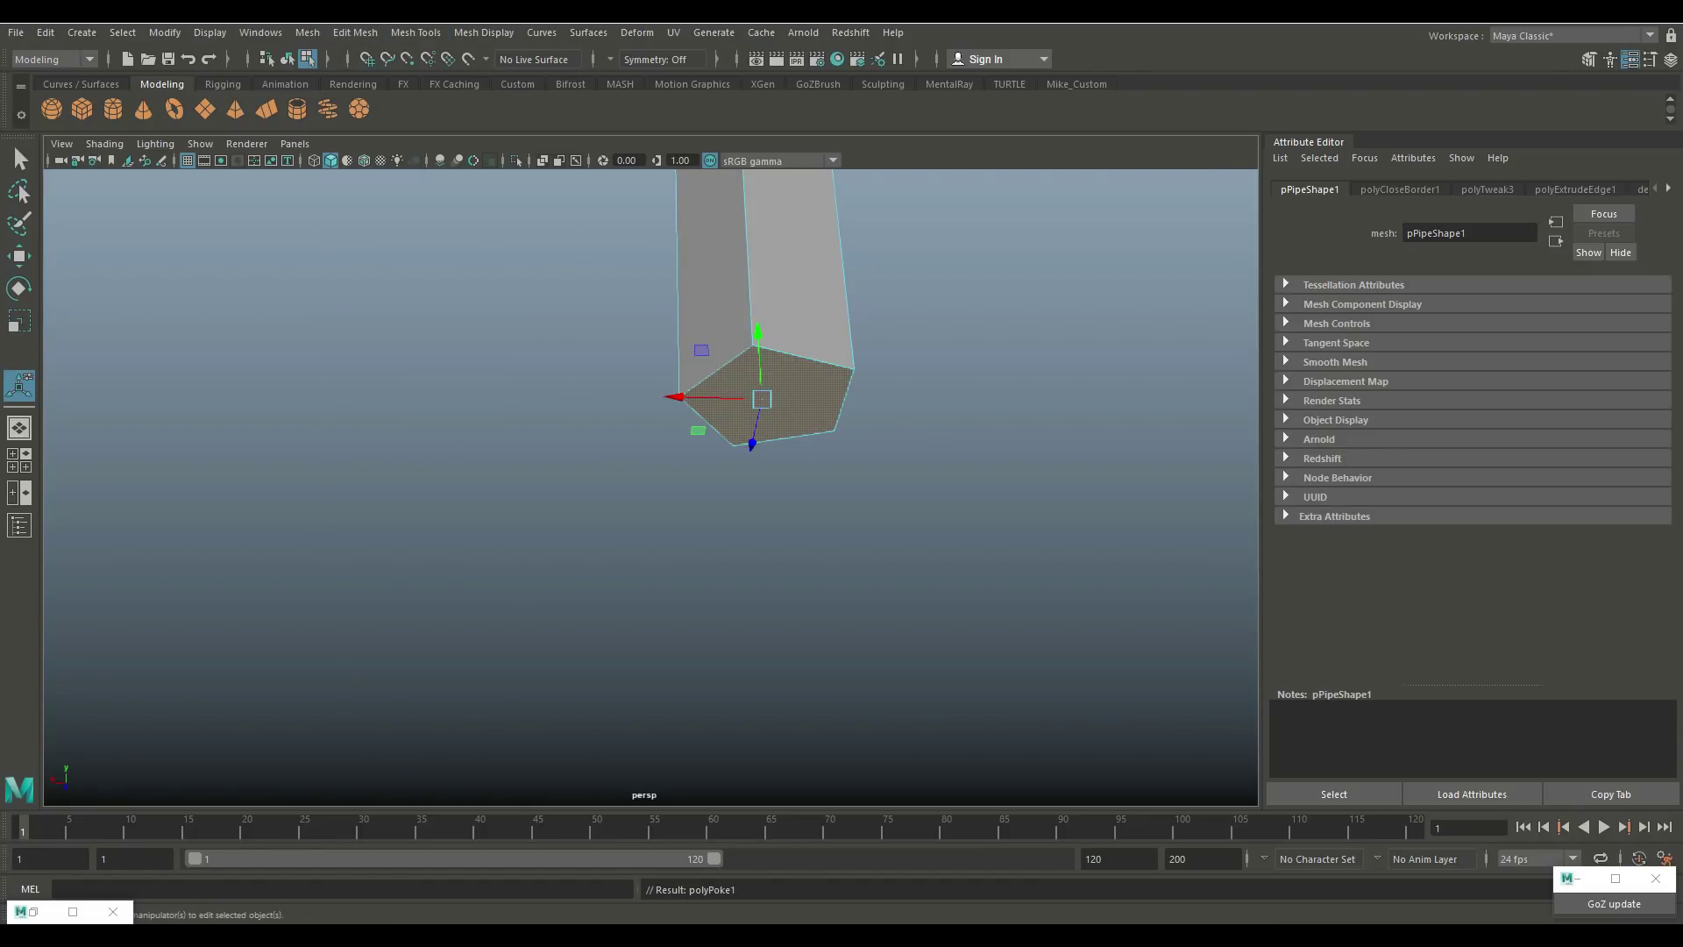
Step: In the top view, shift the poked point toward the cap's middle, to a local X translate of about -0.009
{"action": "key", "text": "space"}
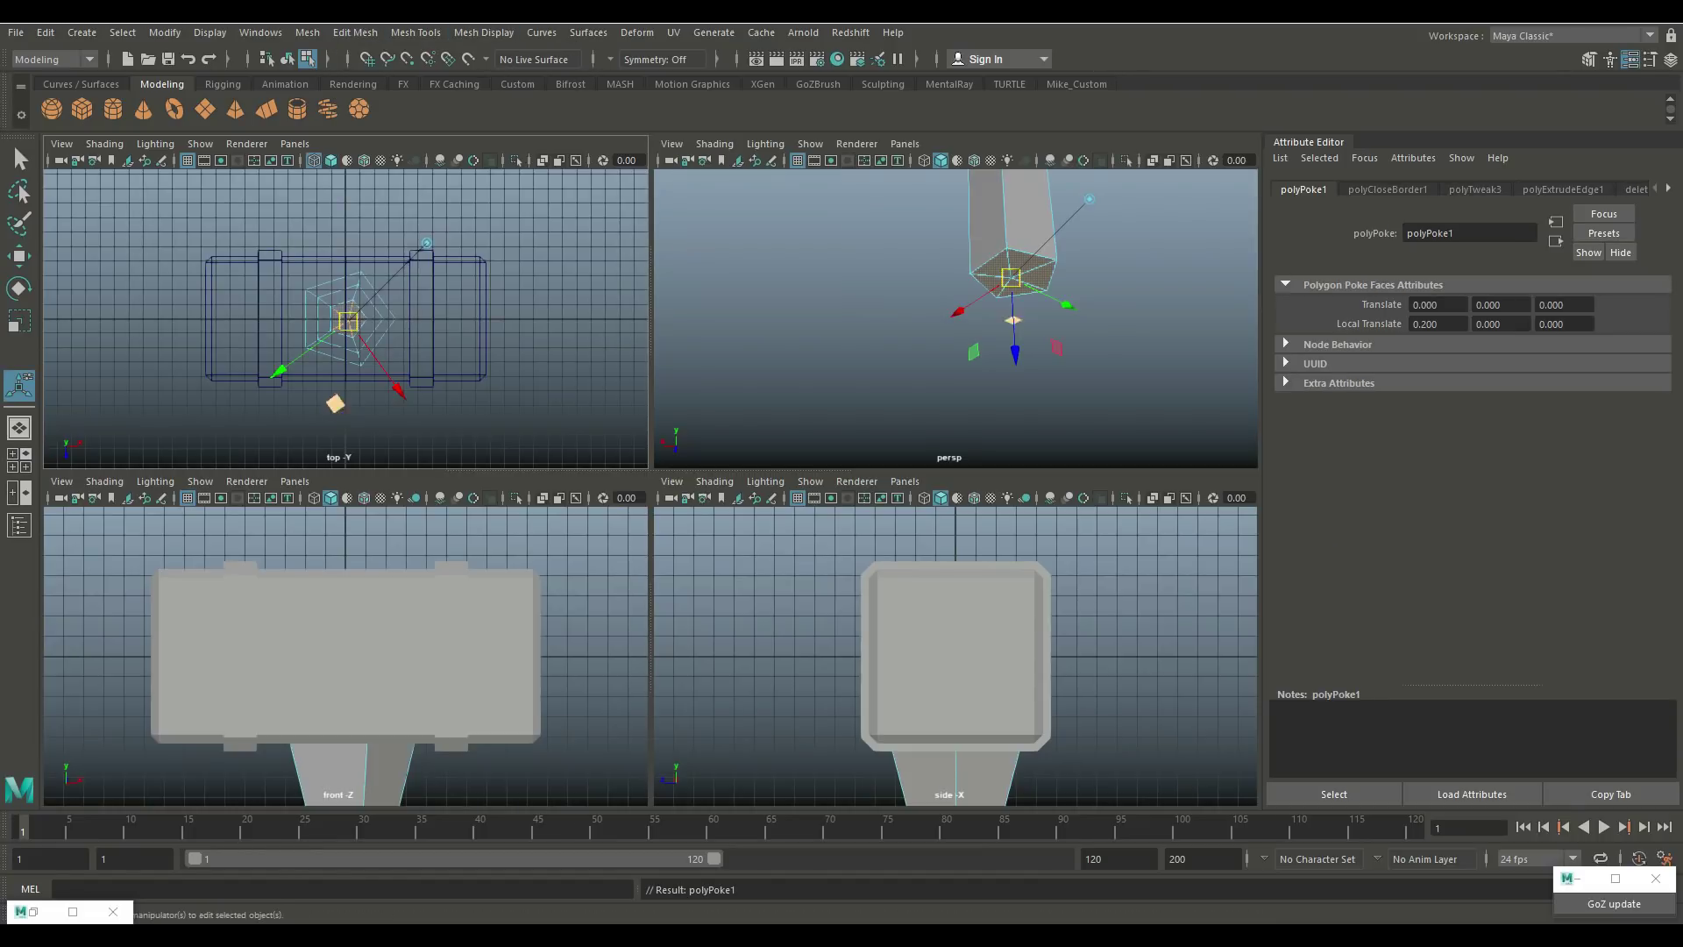
{"action": "key", "text": "space"}
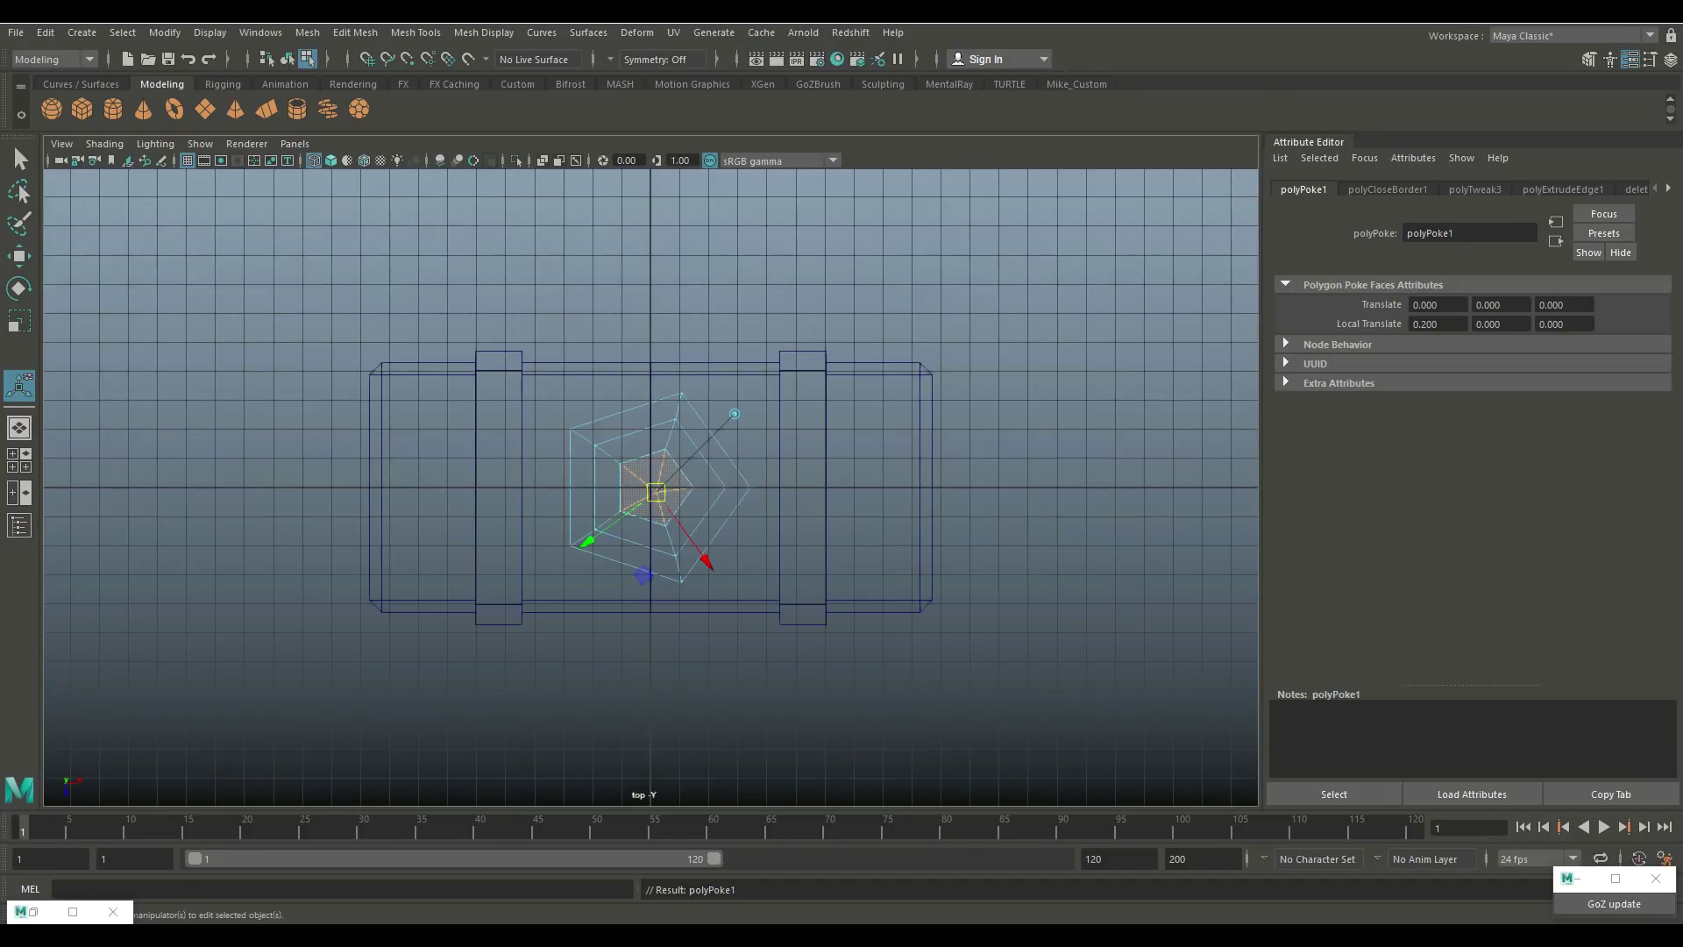
{"action": "key", "text": "f"}
{"action": "scroll", "coordinate": [650, 486], "scroll_direction": "down", "scroll_amount": 5}
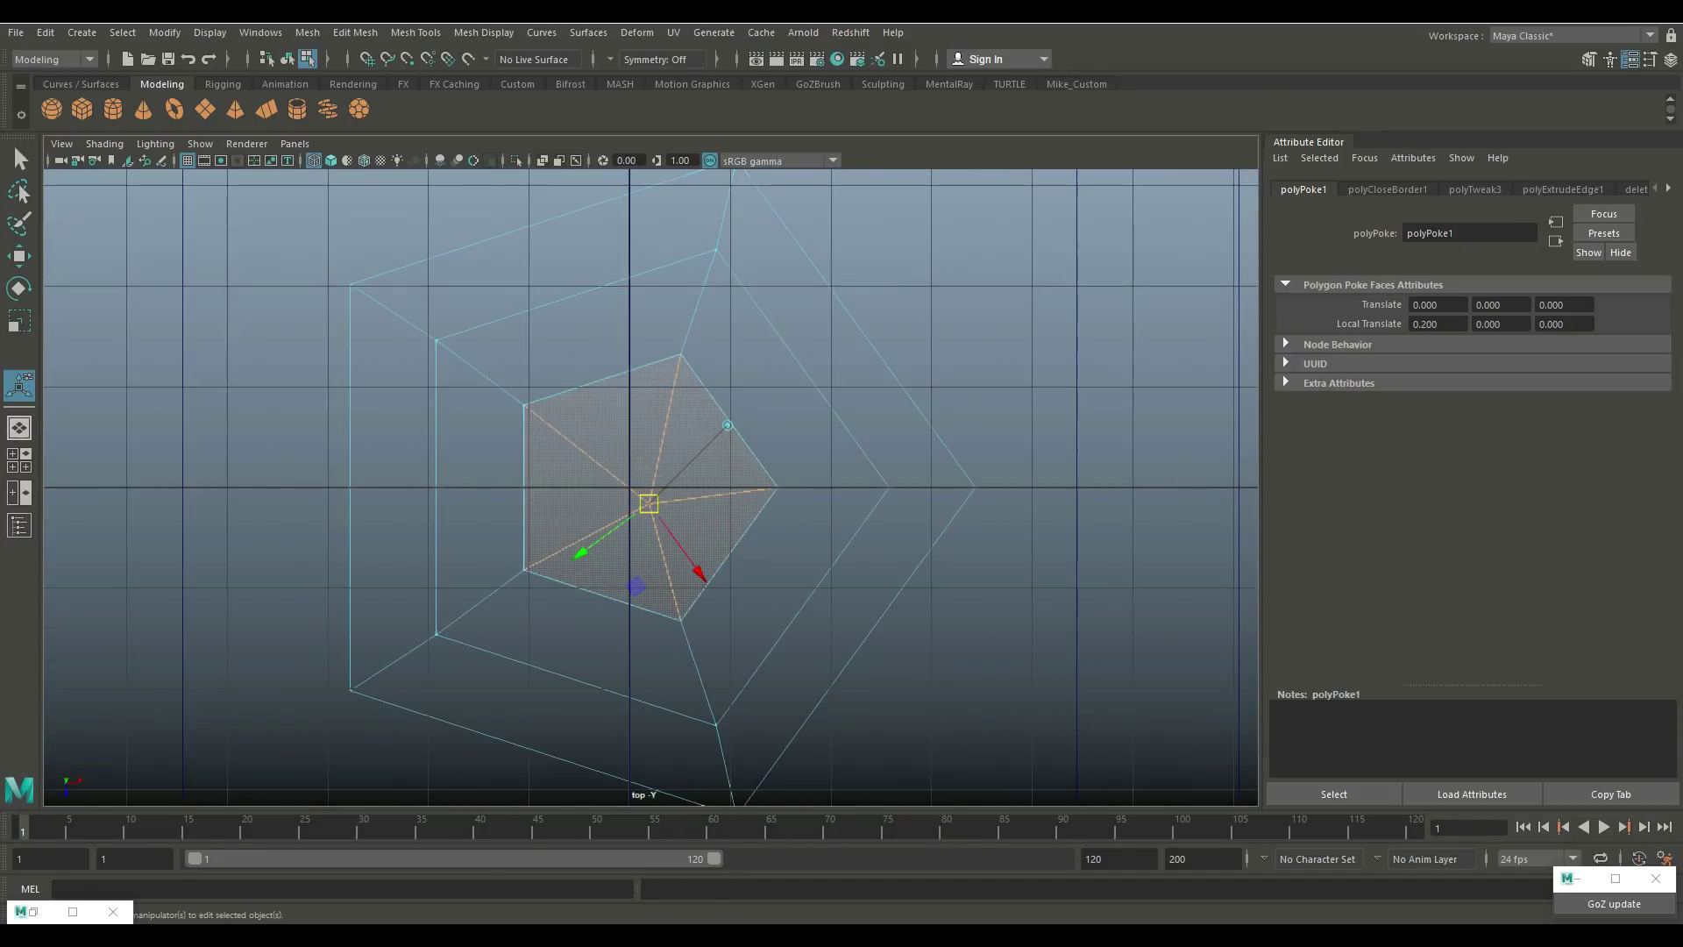
{"action": "left_click_drag", "start_coordinate": [698, 572], "coordinate": [688, 557]}
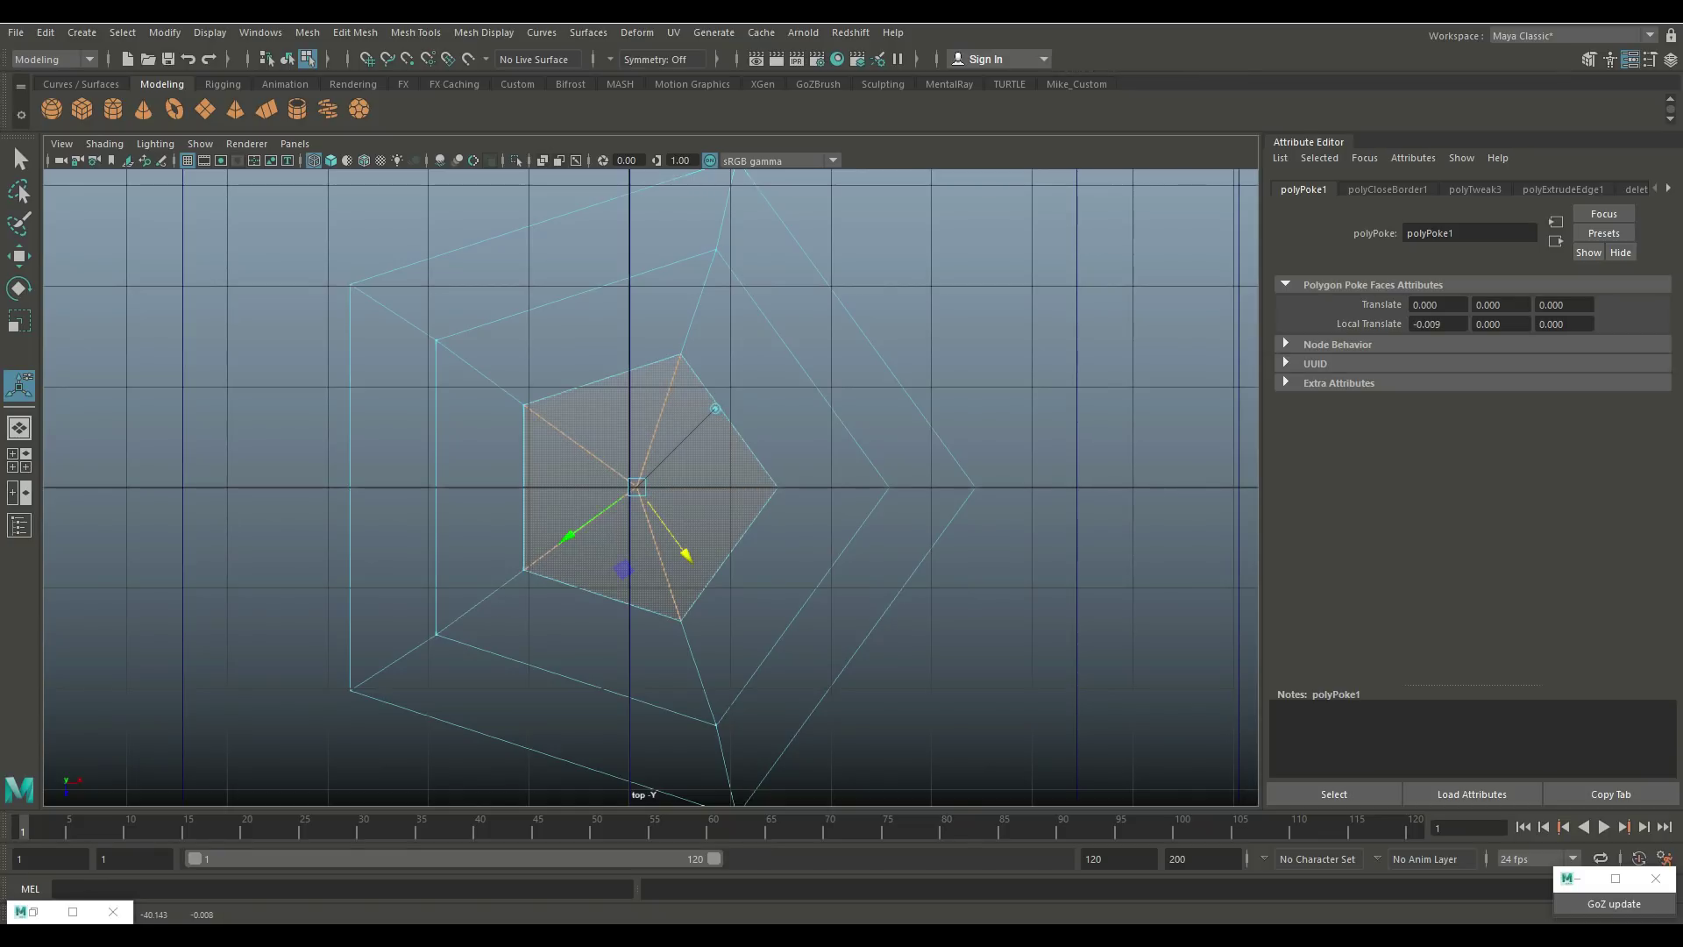
Step: Snap the cap's centre vertex to the grid's centre and nudge it along X to the middle of the pentagon, finishing in the perspective view
{"action": "right_click_drag", "start_coordinate": [635, 429], "coordinate": [550, 428]}
{"action": "left_click", "coordinate": [636, 487]}
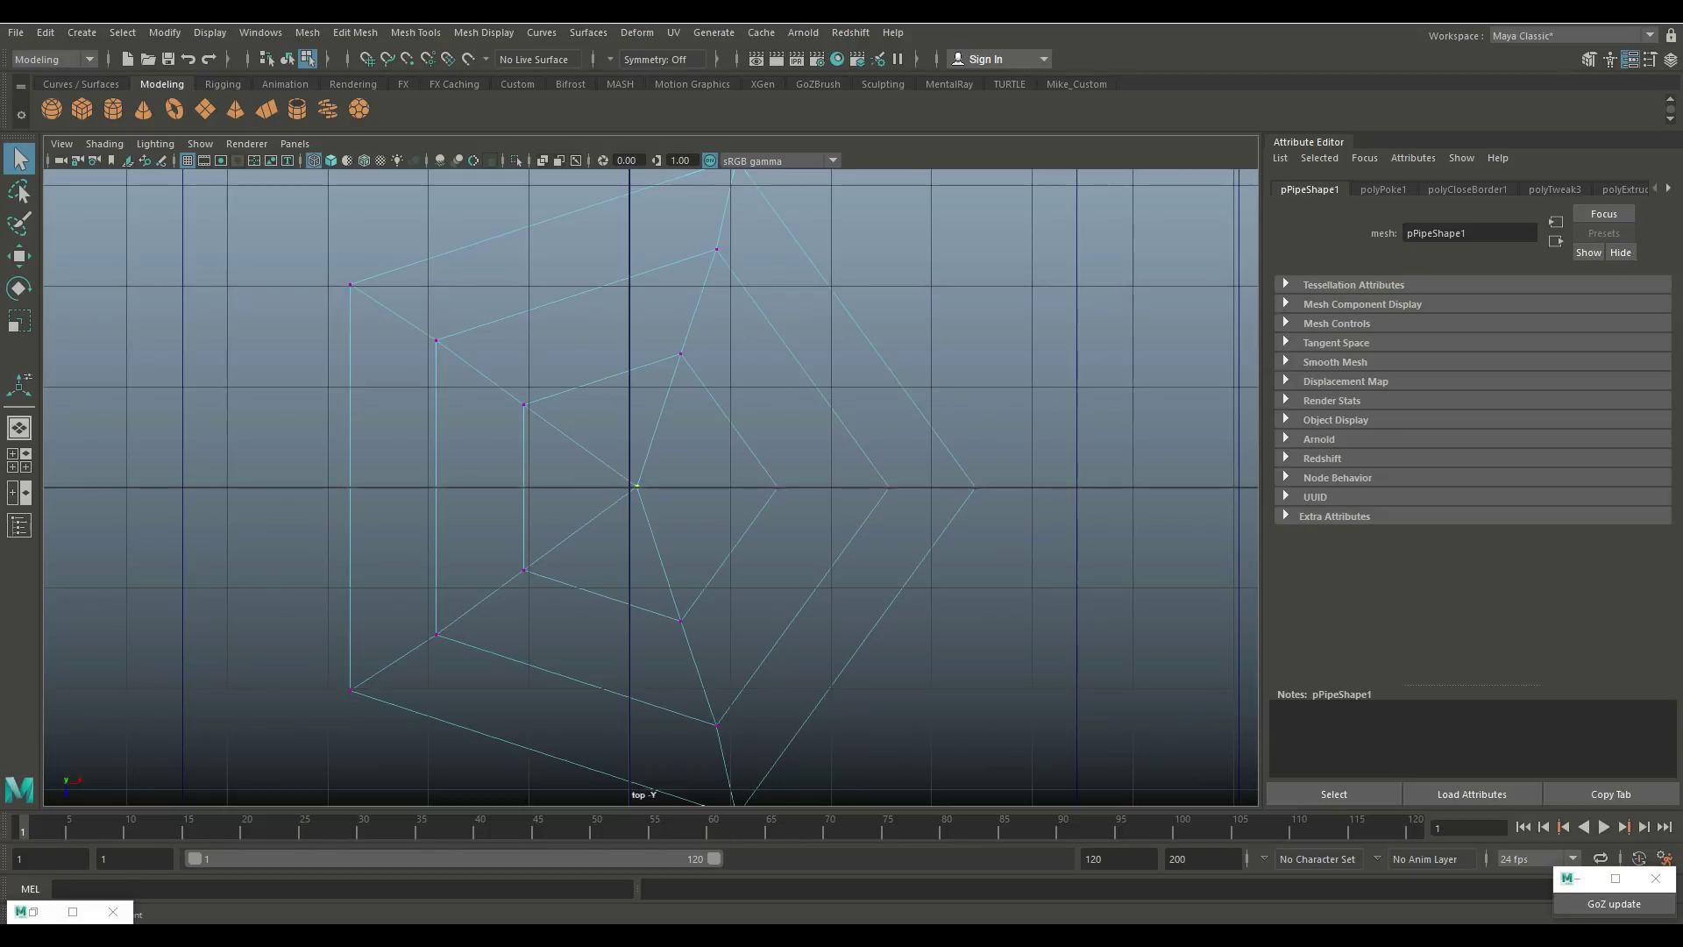
{"action": "key", "text": "w"}
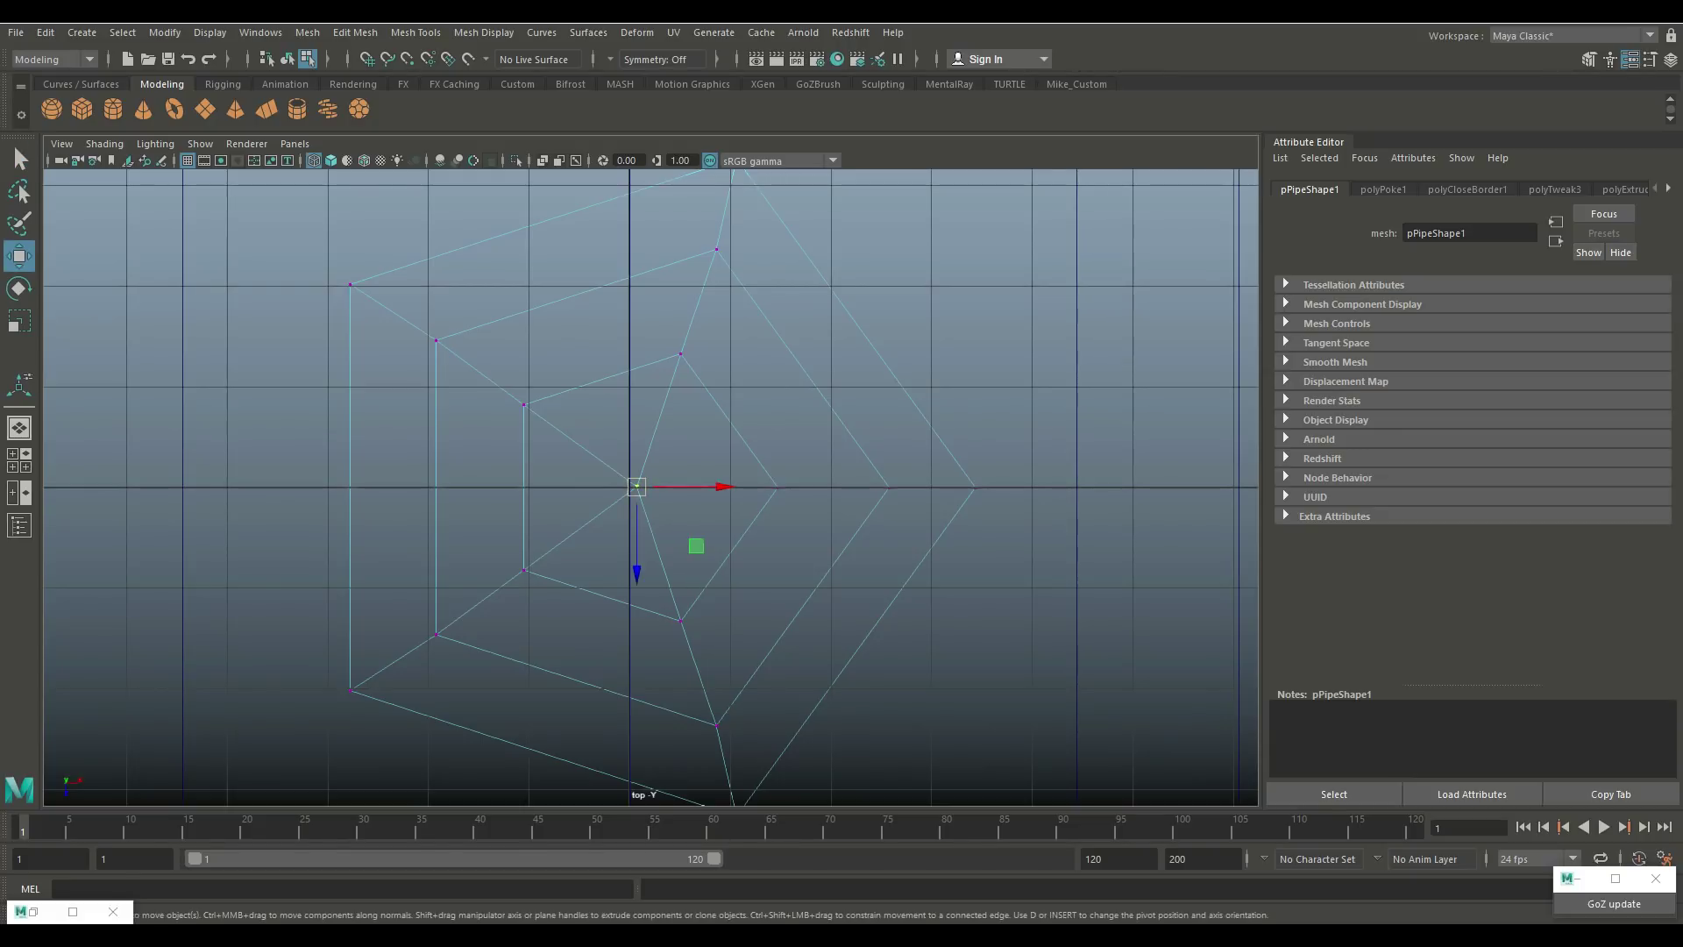
{"action": "left_click_drag", "start_coordinate": [696, 545], "coordinate": [688, 546]}
{"action": "key", "text": "x"}
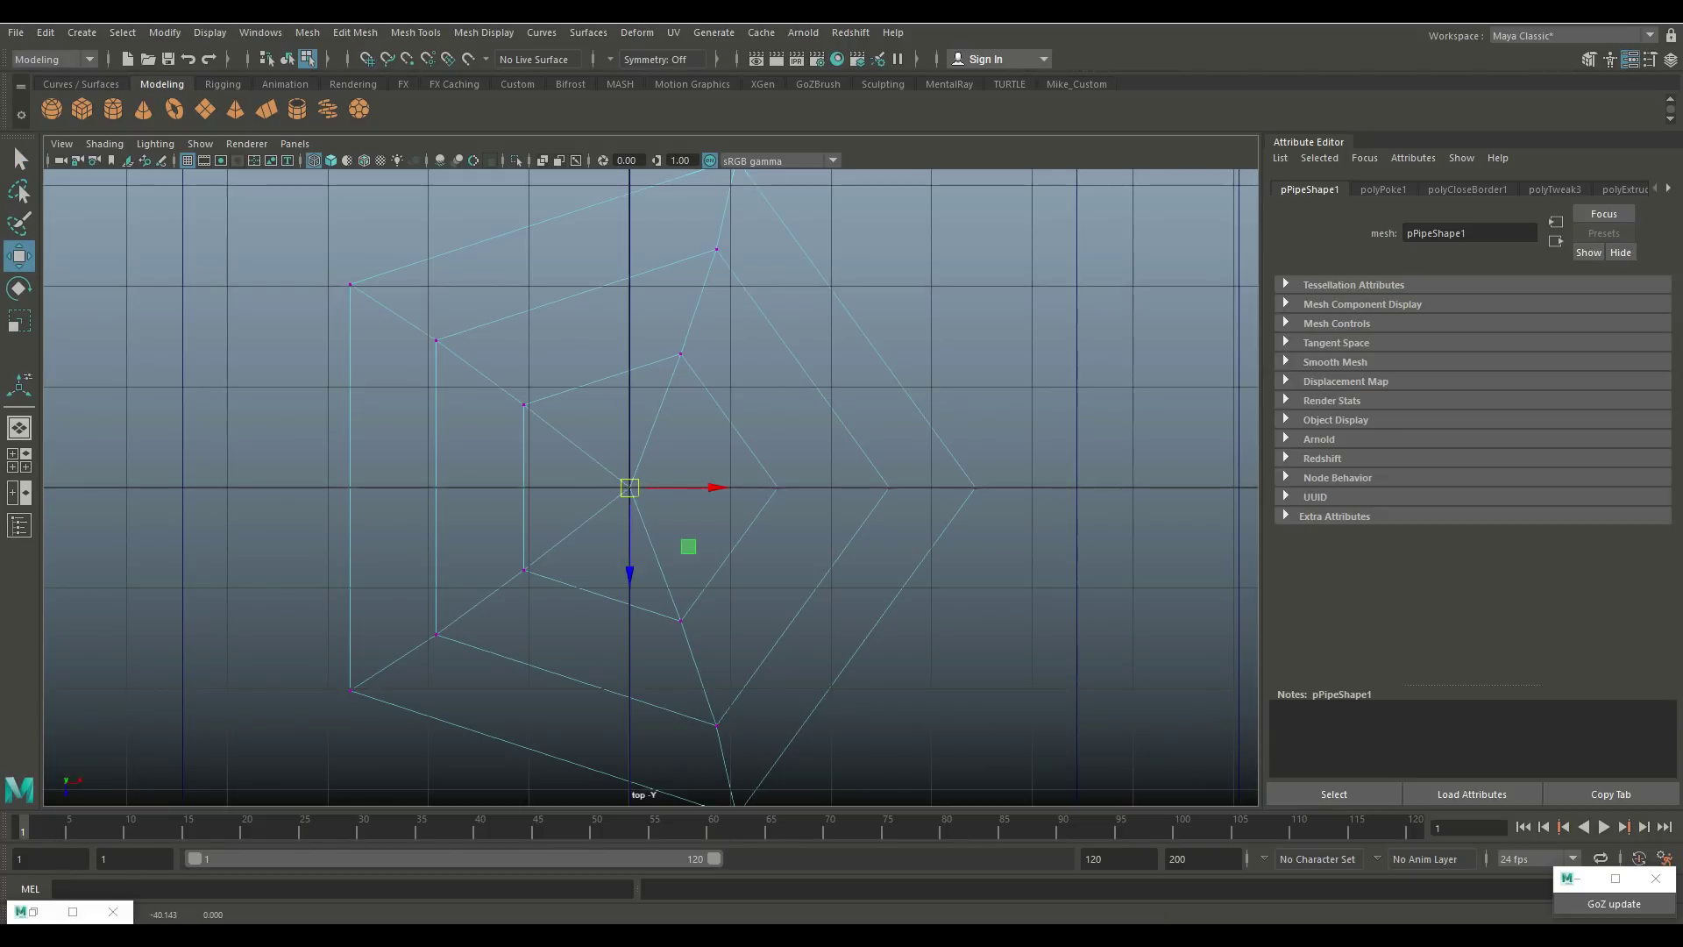
{"action": "left_click_drag", "start_coordinate": [705, 488], "coordinate": [707, 487]}
{"action": "key", "text": "space"}
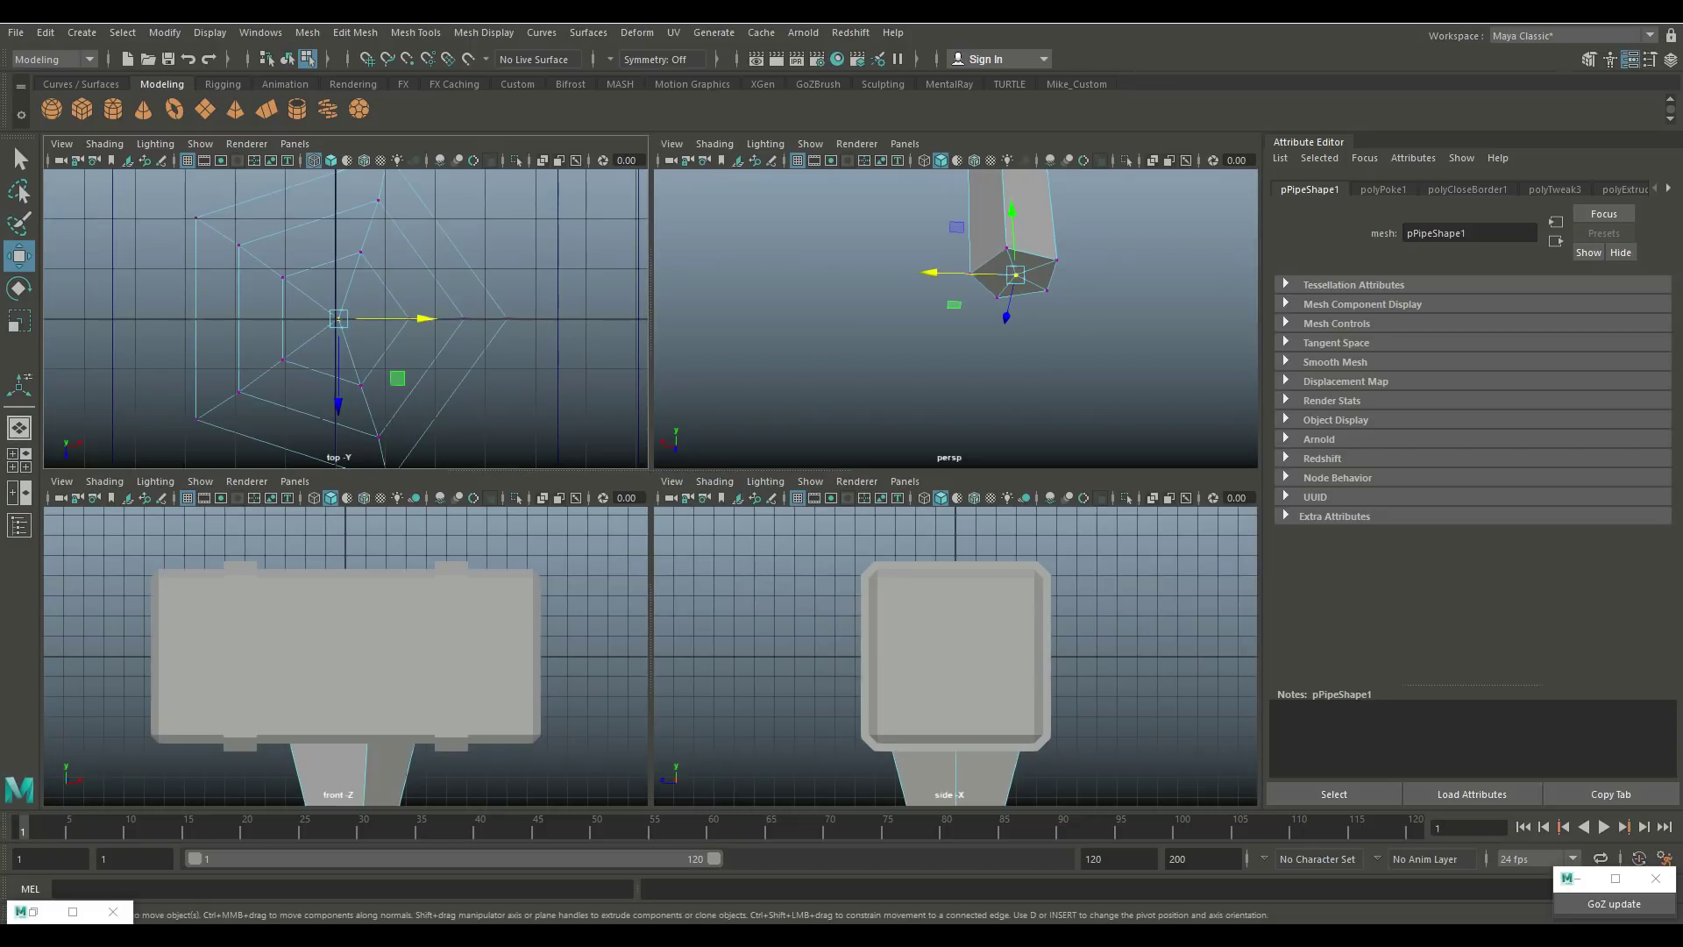
{"action": "key", "text": "space"}
Step: Set Insert Edge Loop to equal distance from edge and add one loop around the upper part of the shaft
{"action": "left_click_drag", "start_coordinate": [762, 368], "coordinate": [701, 491], "text": "alt"}
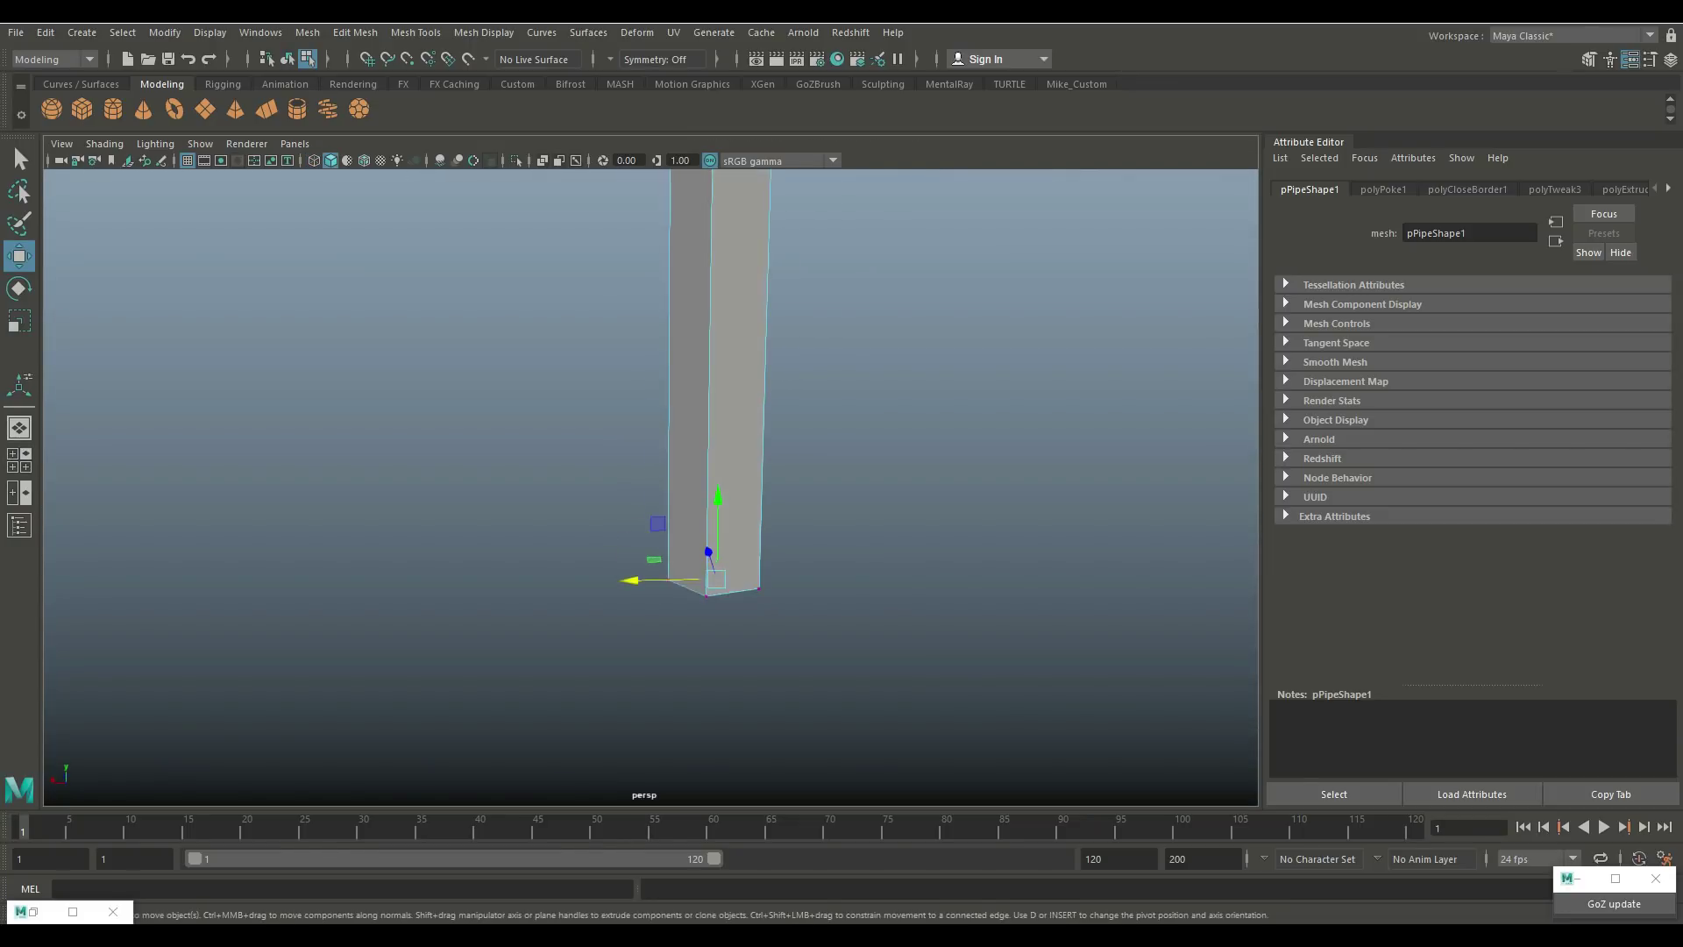
{"action": "scroll", "coordinate": [662, 394], "scroll_direction": "down", "scroll_amount": 5}
{"action": "scroll", "coordinate": [662, 541], "scroll_direction": "up", "scroll_amount": 3}
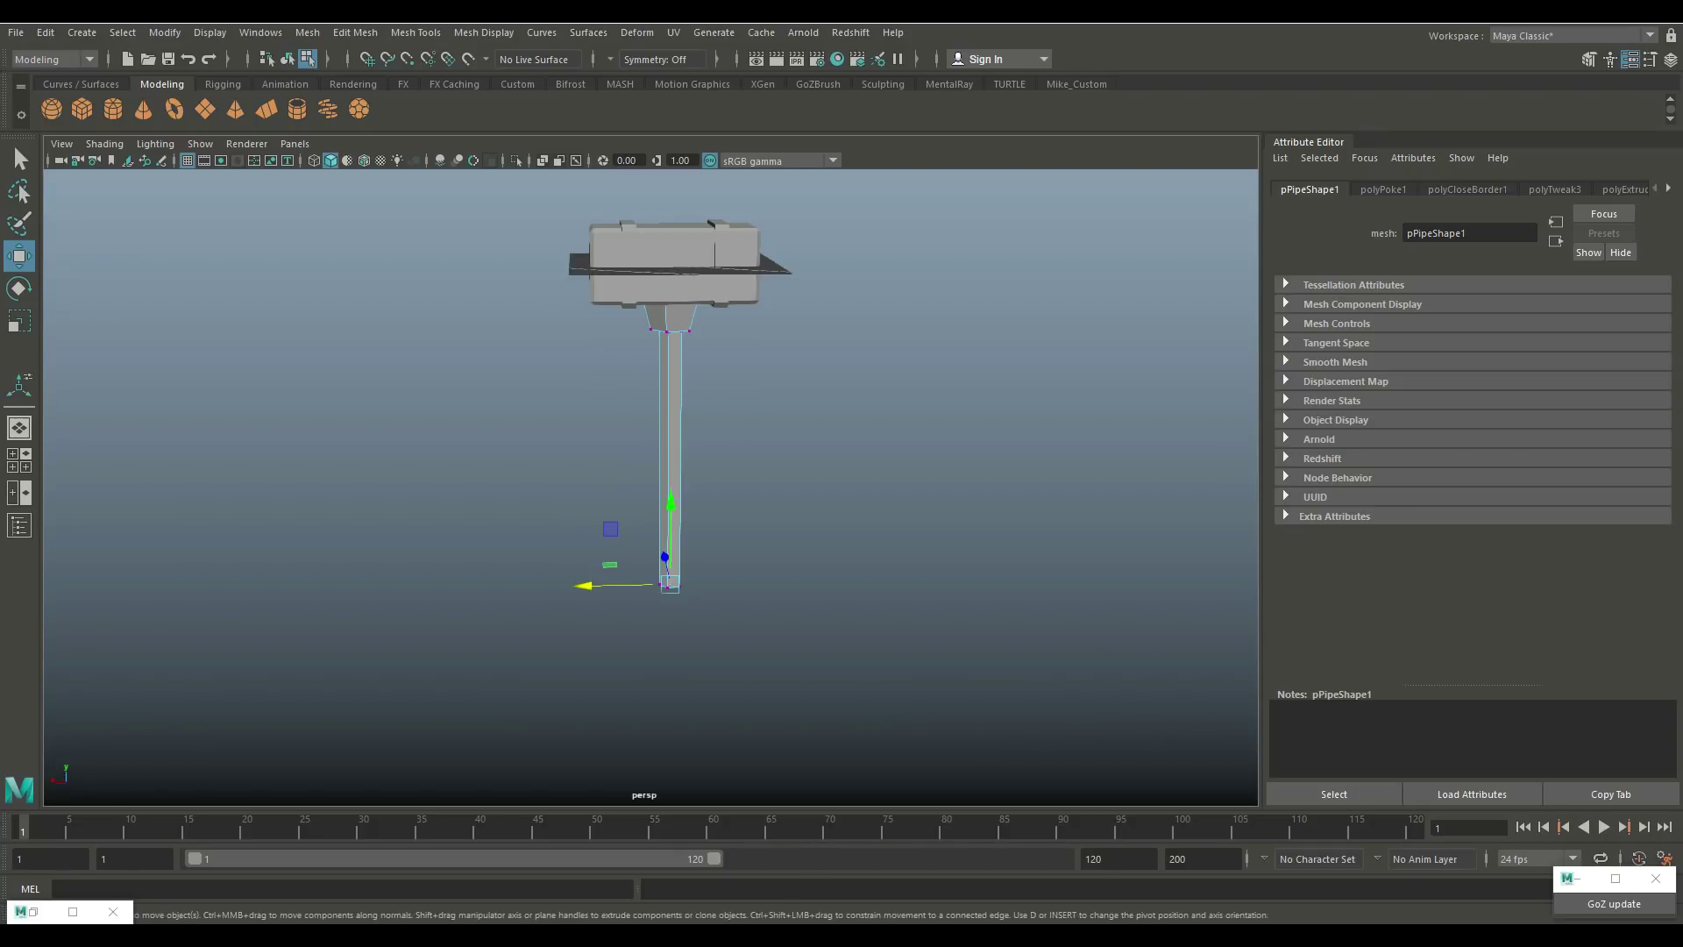
{"action": "scroll", "coordinate": [670, 524], "scroll_direction": "up", "scroll_amount": 2}
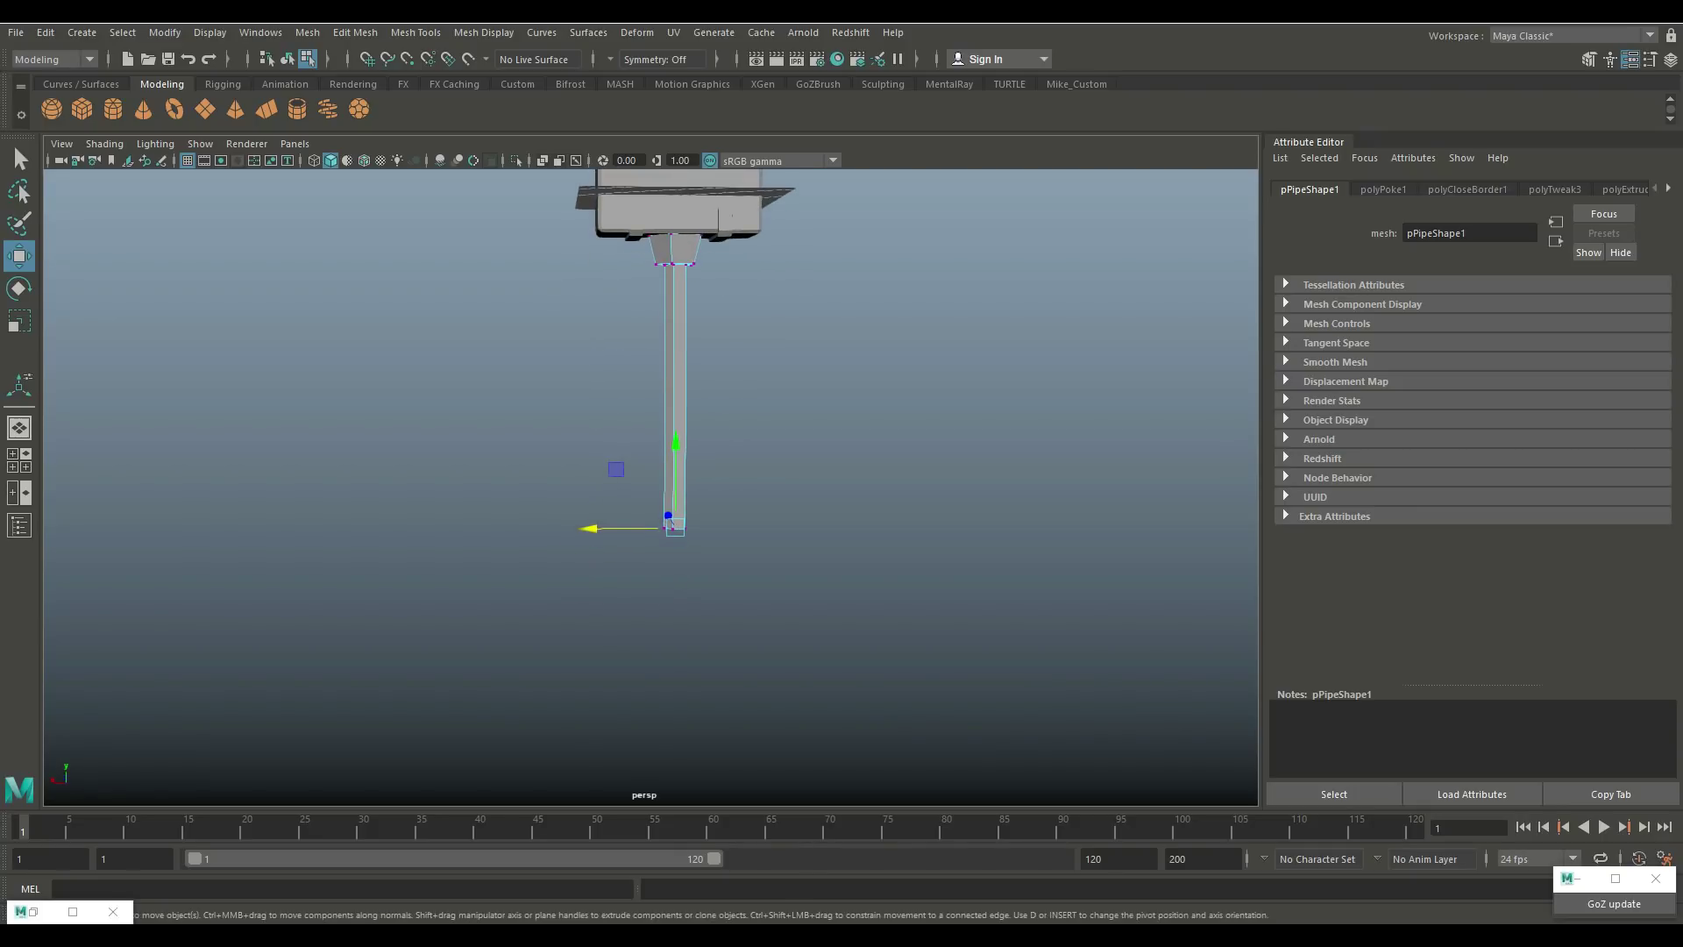
{"action": "scroll", "coordinate": [672, 523], "scroll_direction": "up", "scroll_amount": 1}
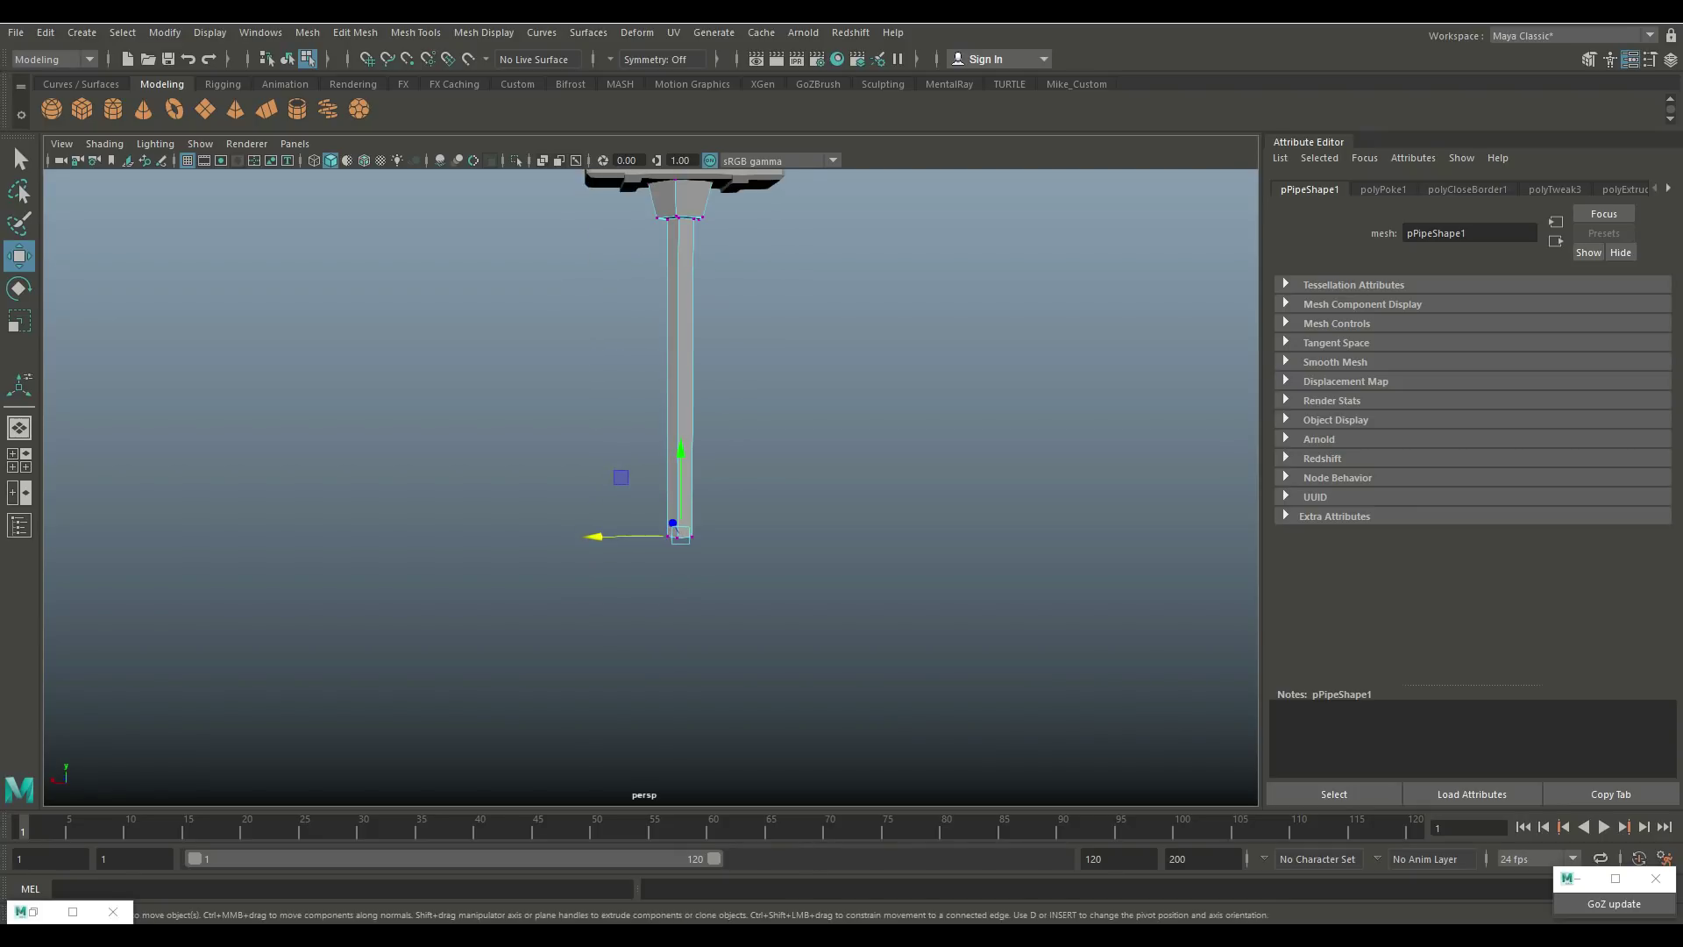
{"action": "left_click", "coordinate": [355, 32]}
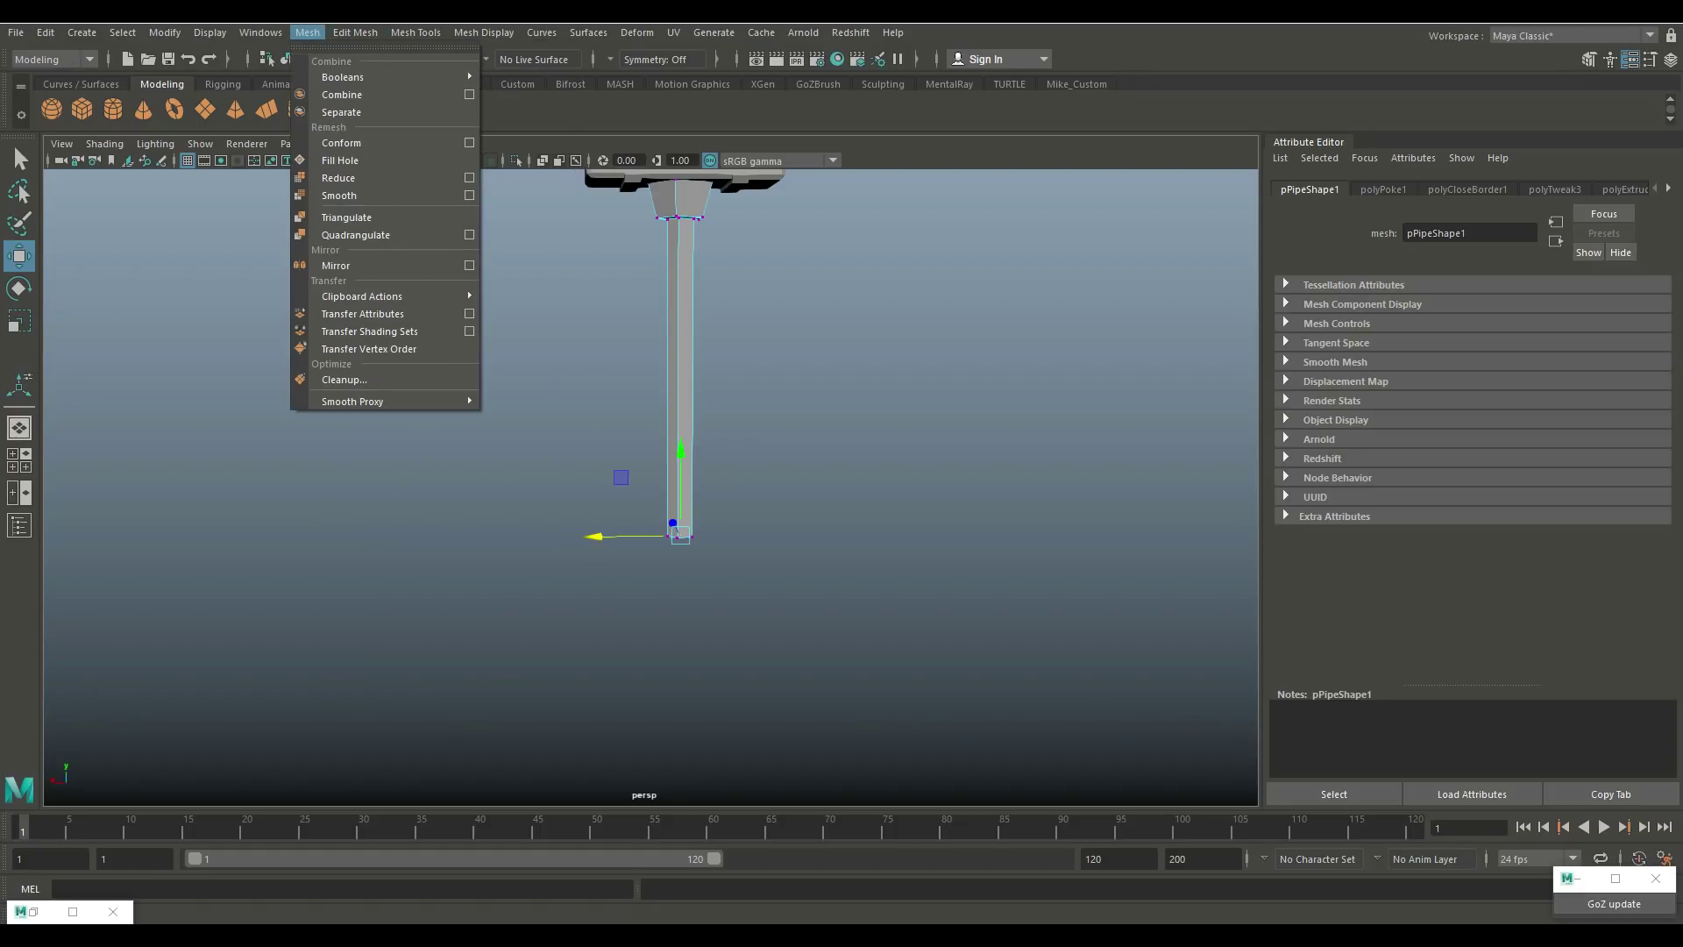
{"action": "mouse_move", "coordinate": [415, 32]}
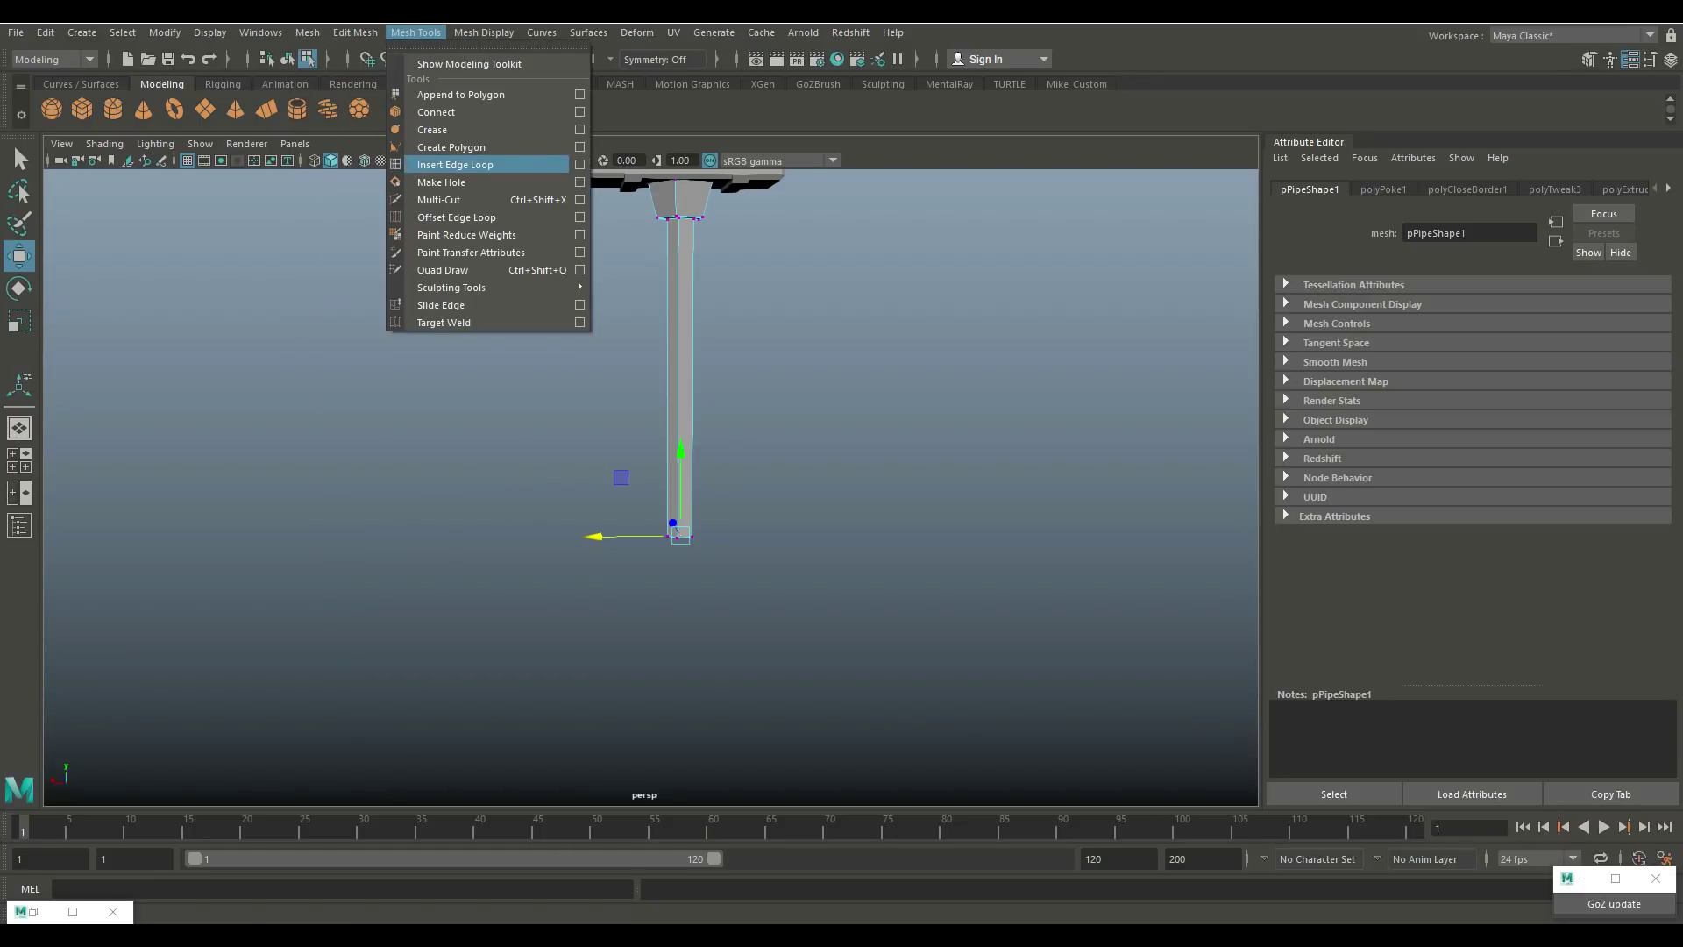
{"action": "left_click", "coordinate": [561, 164]}
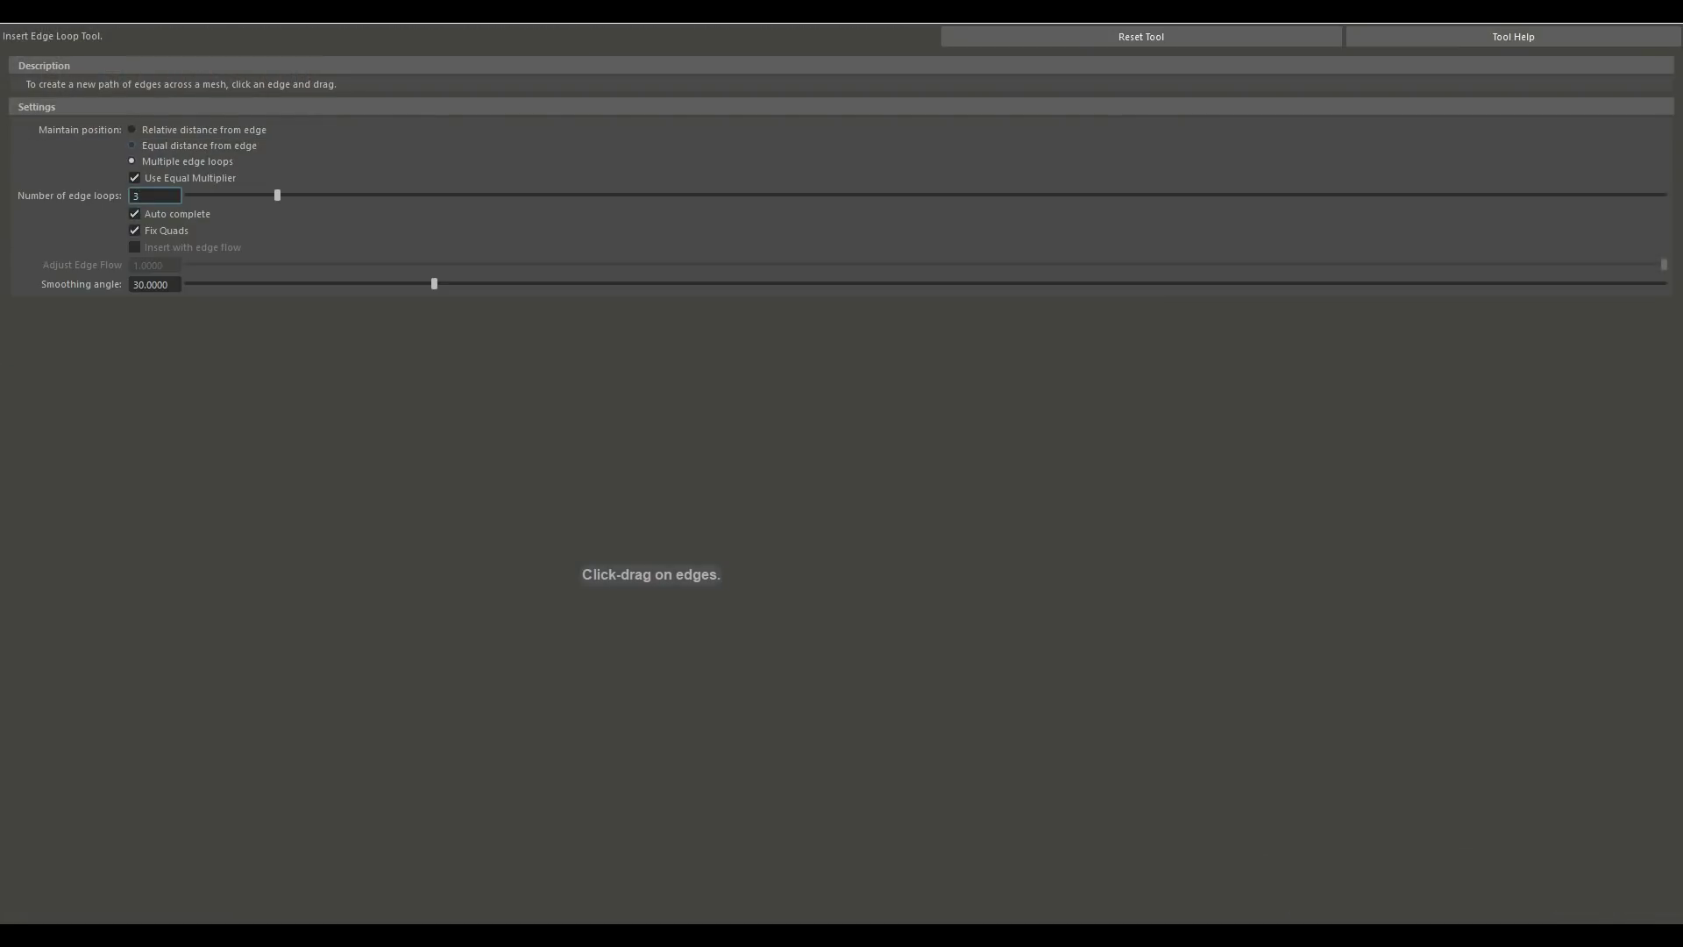
{"action": "left_click", "coordinate": [132, 145]}
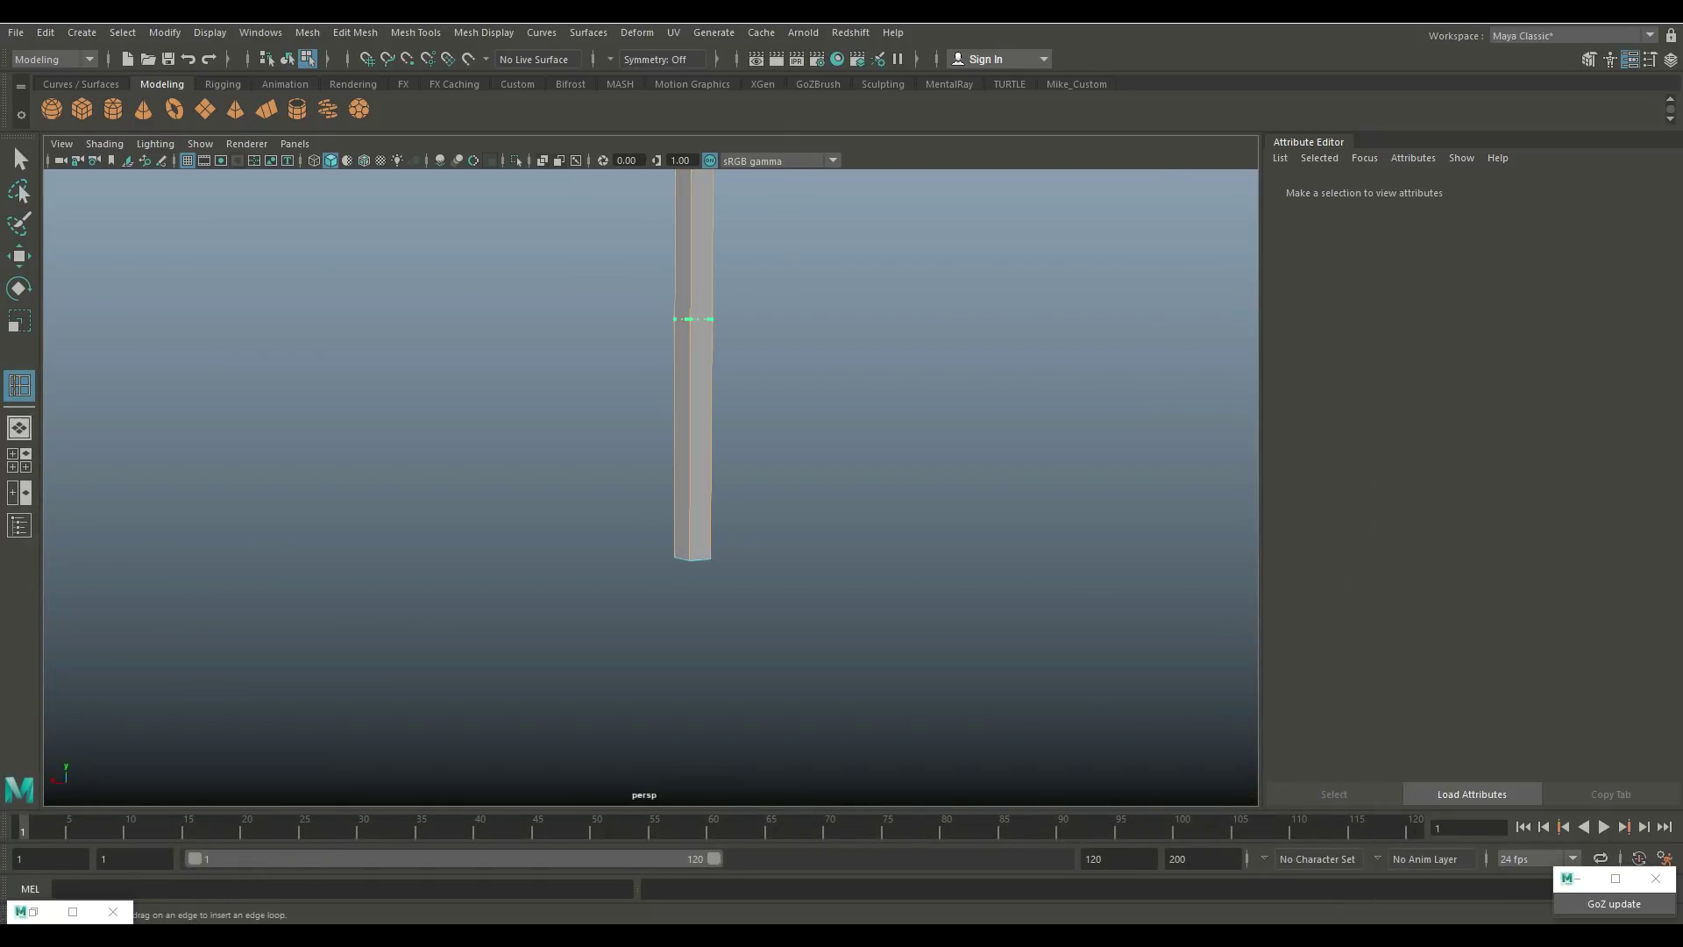
{"action": "left_click", "coordinate": [690, 287]}
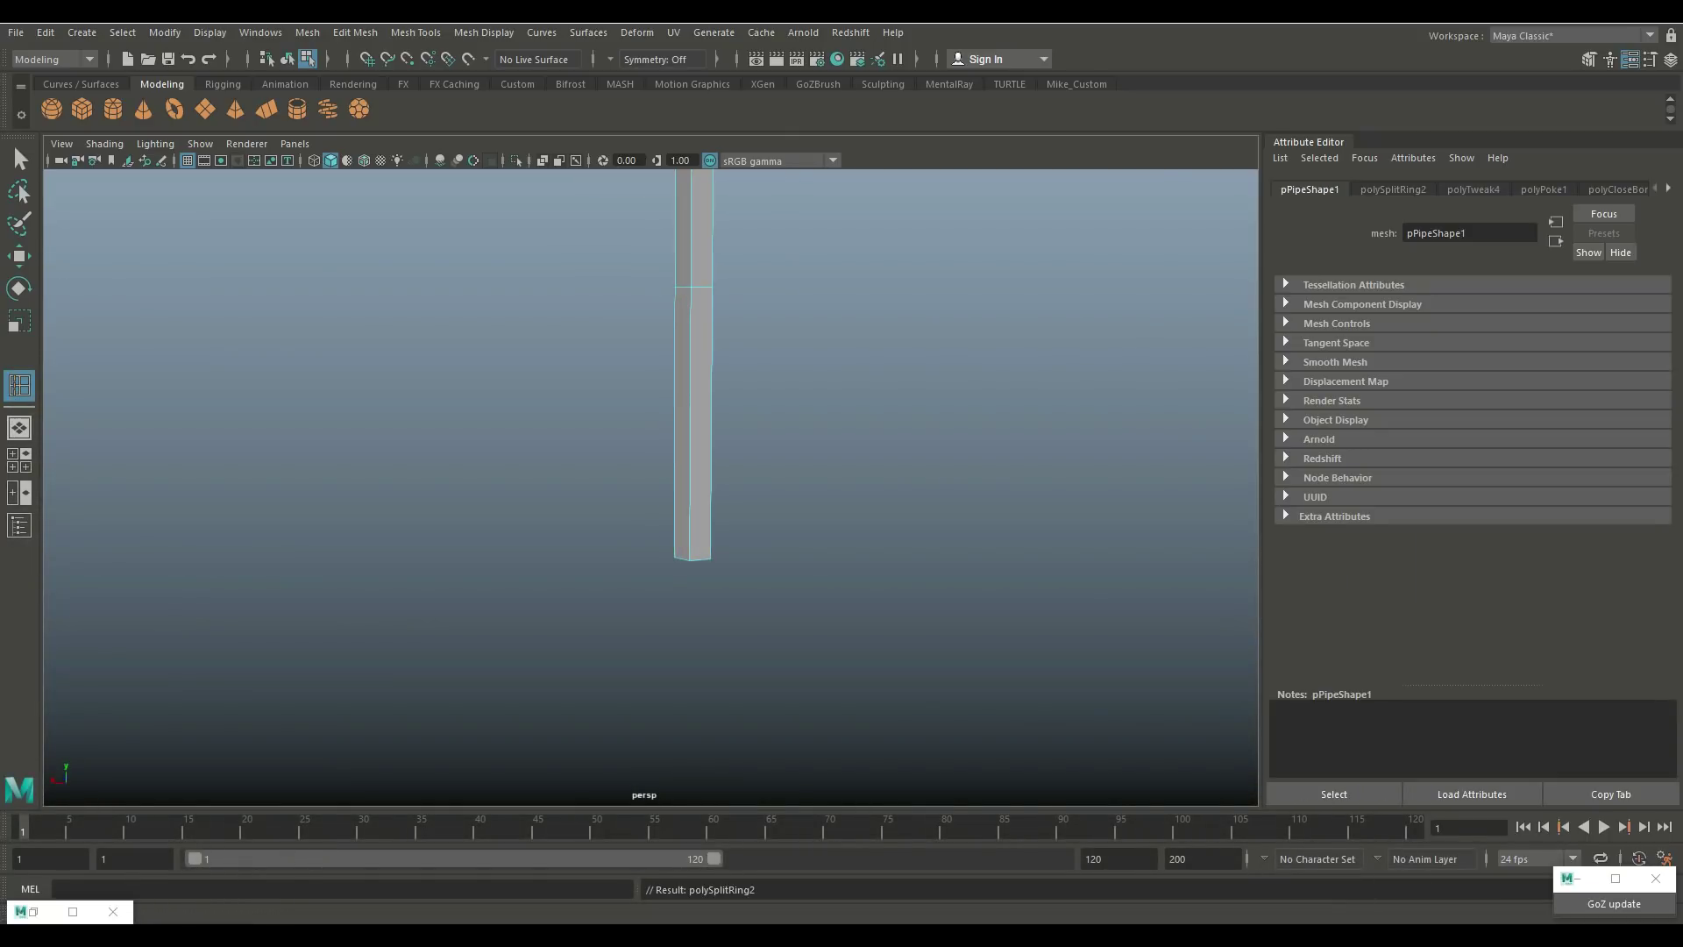
Step: Select all shaft faces below the new edge loop, including the end cap, and extrude them
{"action": "scroll", "coordinate": [651, 486], "scroll_direction": "down", "scroll_amount": 3}
{"action": "left_click_drag", "start_coordinate": [650, 486], "coordinate": [650, 474], "text": "alt"}
{"action": "key", "text": "q"}
{"action": "right_click_drag", "start_coordinate": [671, 422], "coordinate": [671, 471]}
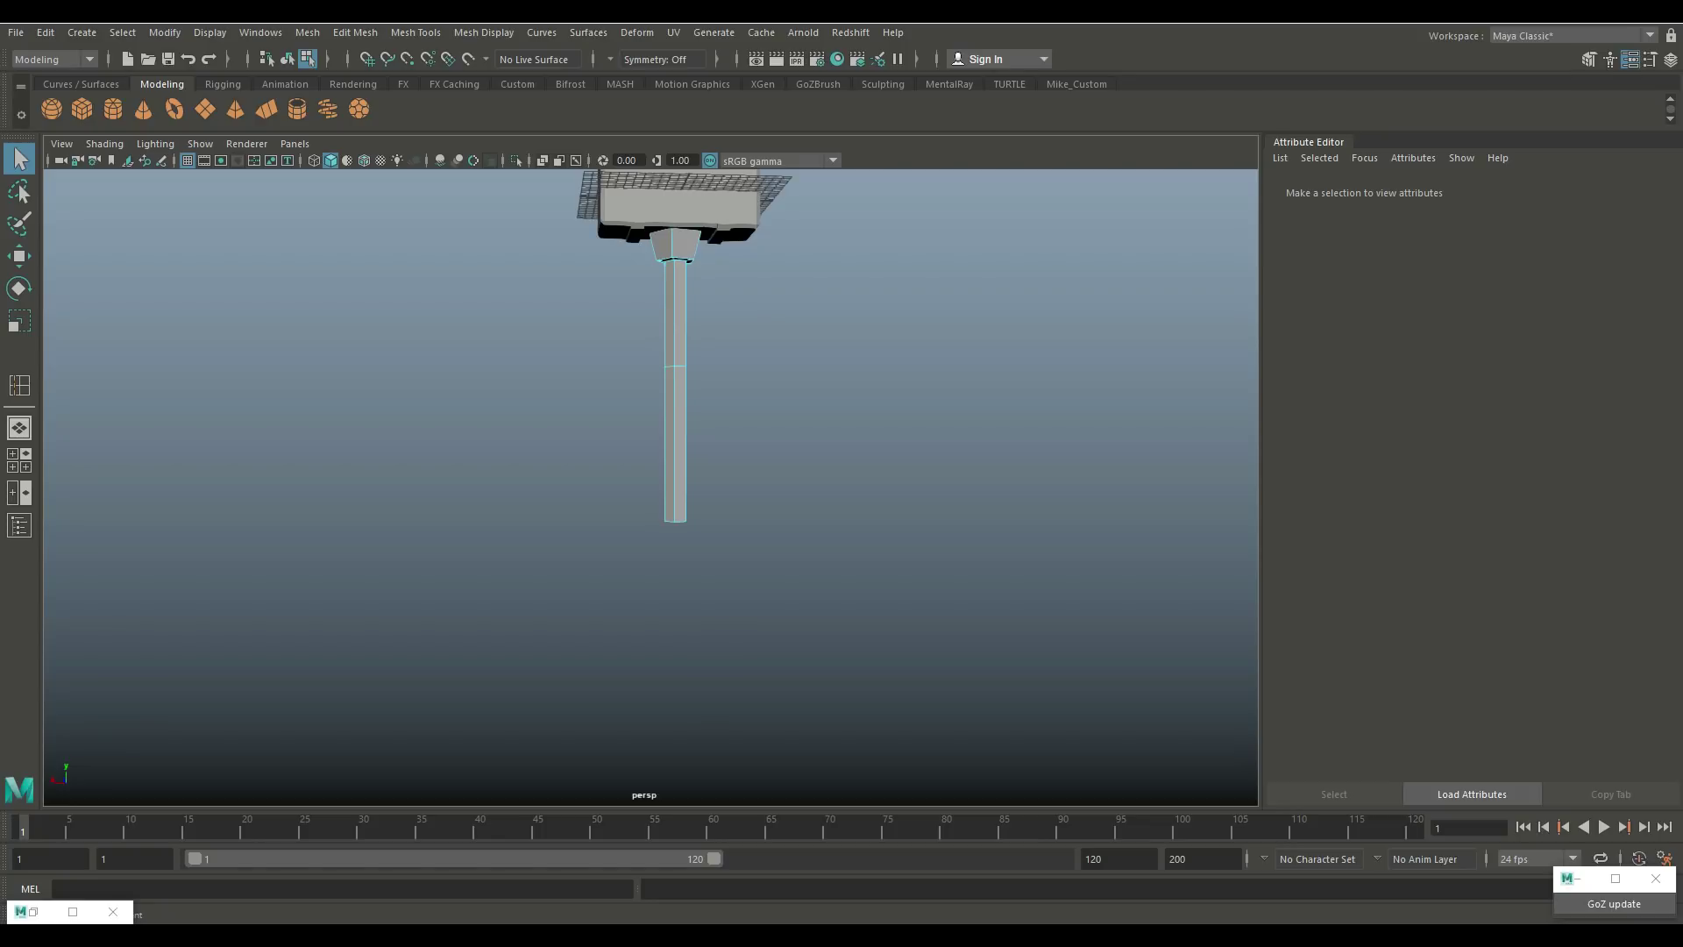
{"action": "left_click_drag", "start_coordinate": [548, 424], "coordinate": [783, 447]}
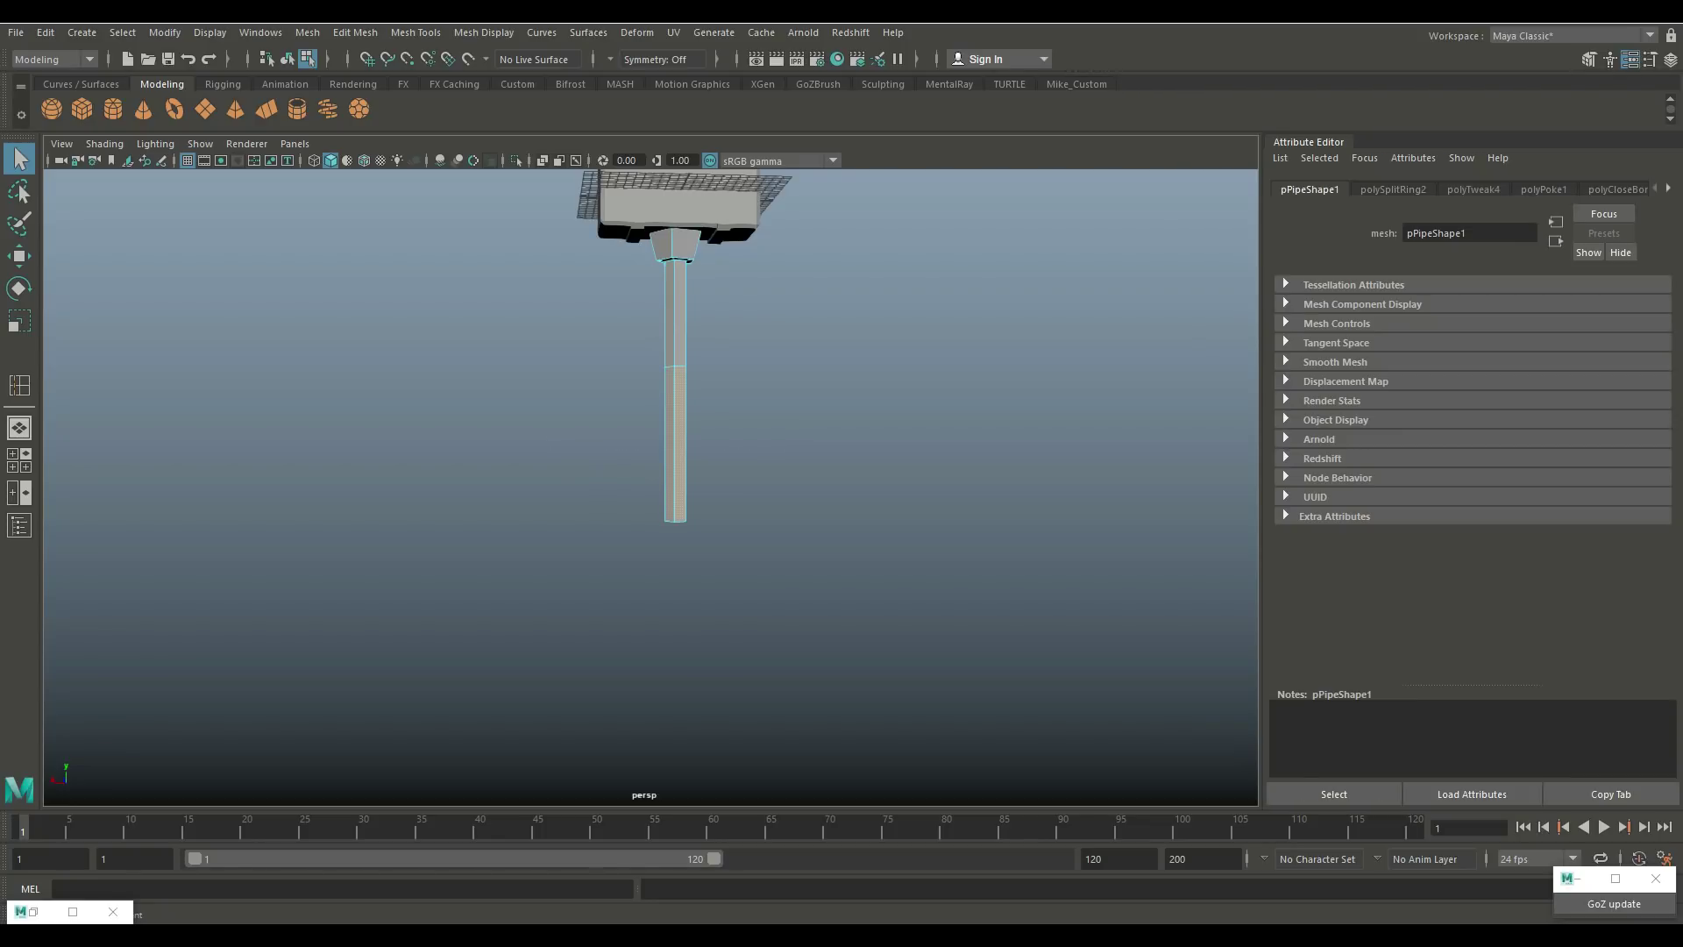
{"action": "key", "text": "ctrl+e"}
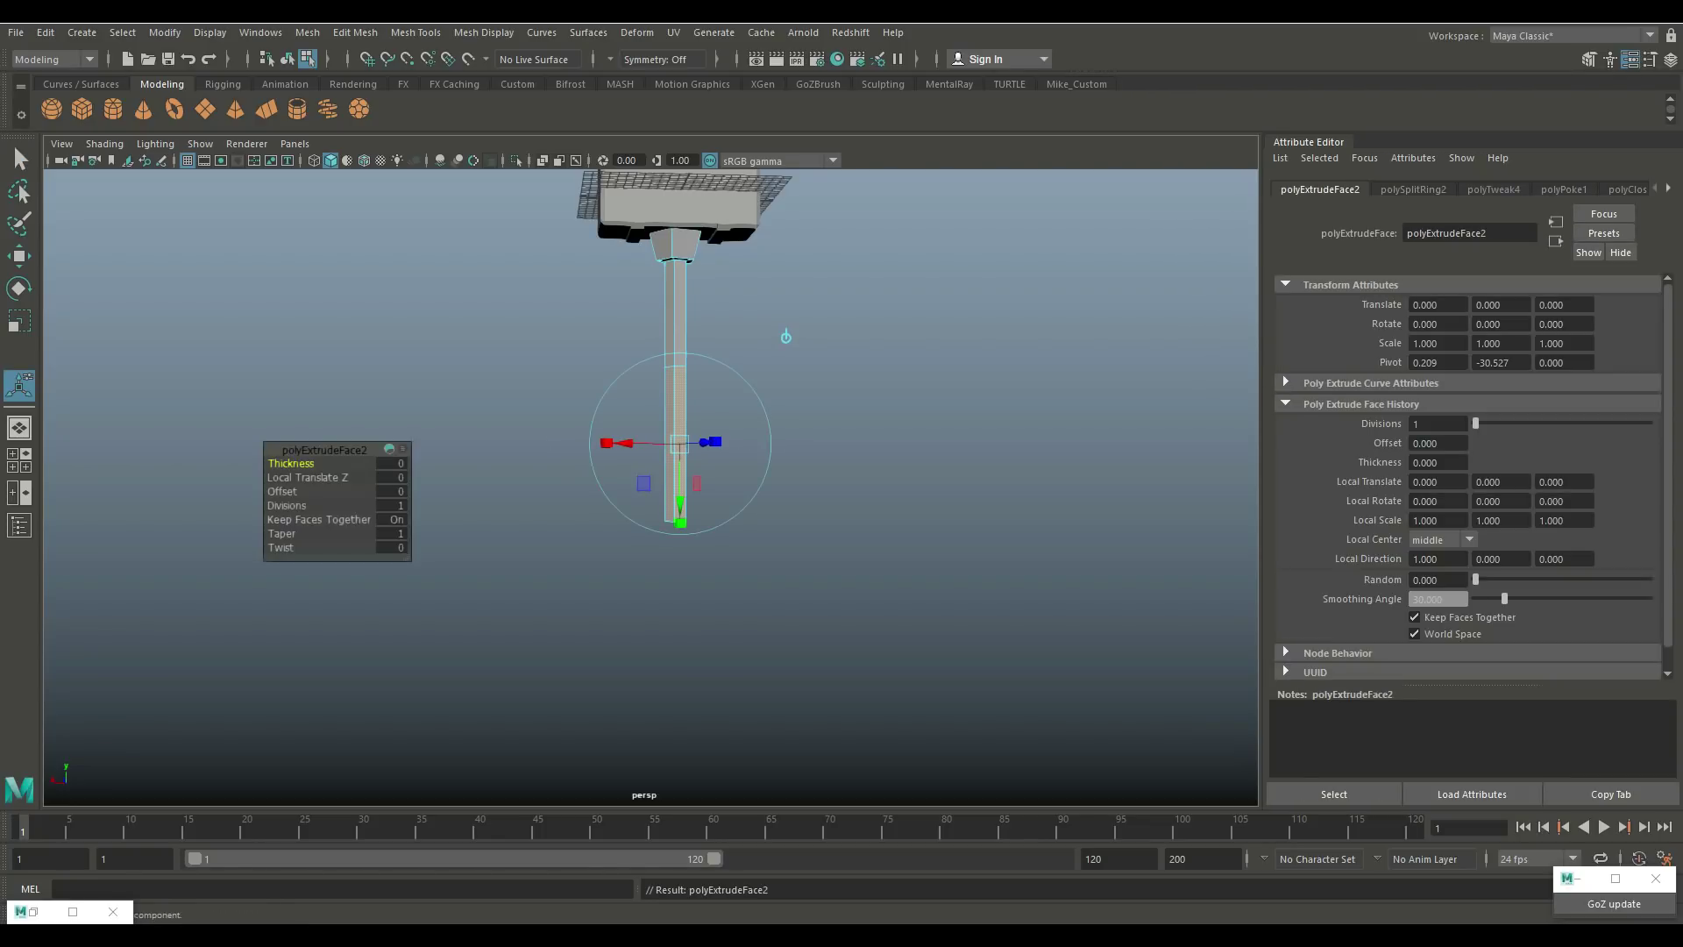
Step: Set the grip extrusion's thickness to 1 and its offset to 1.4, then clear the selection
{"action": "left_click", "coordinate": [392, 462]}
{"action": "type", "text": "0."}
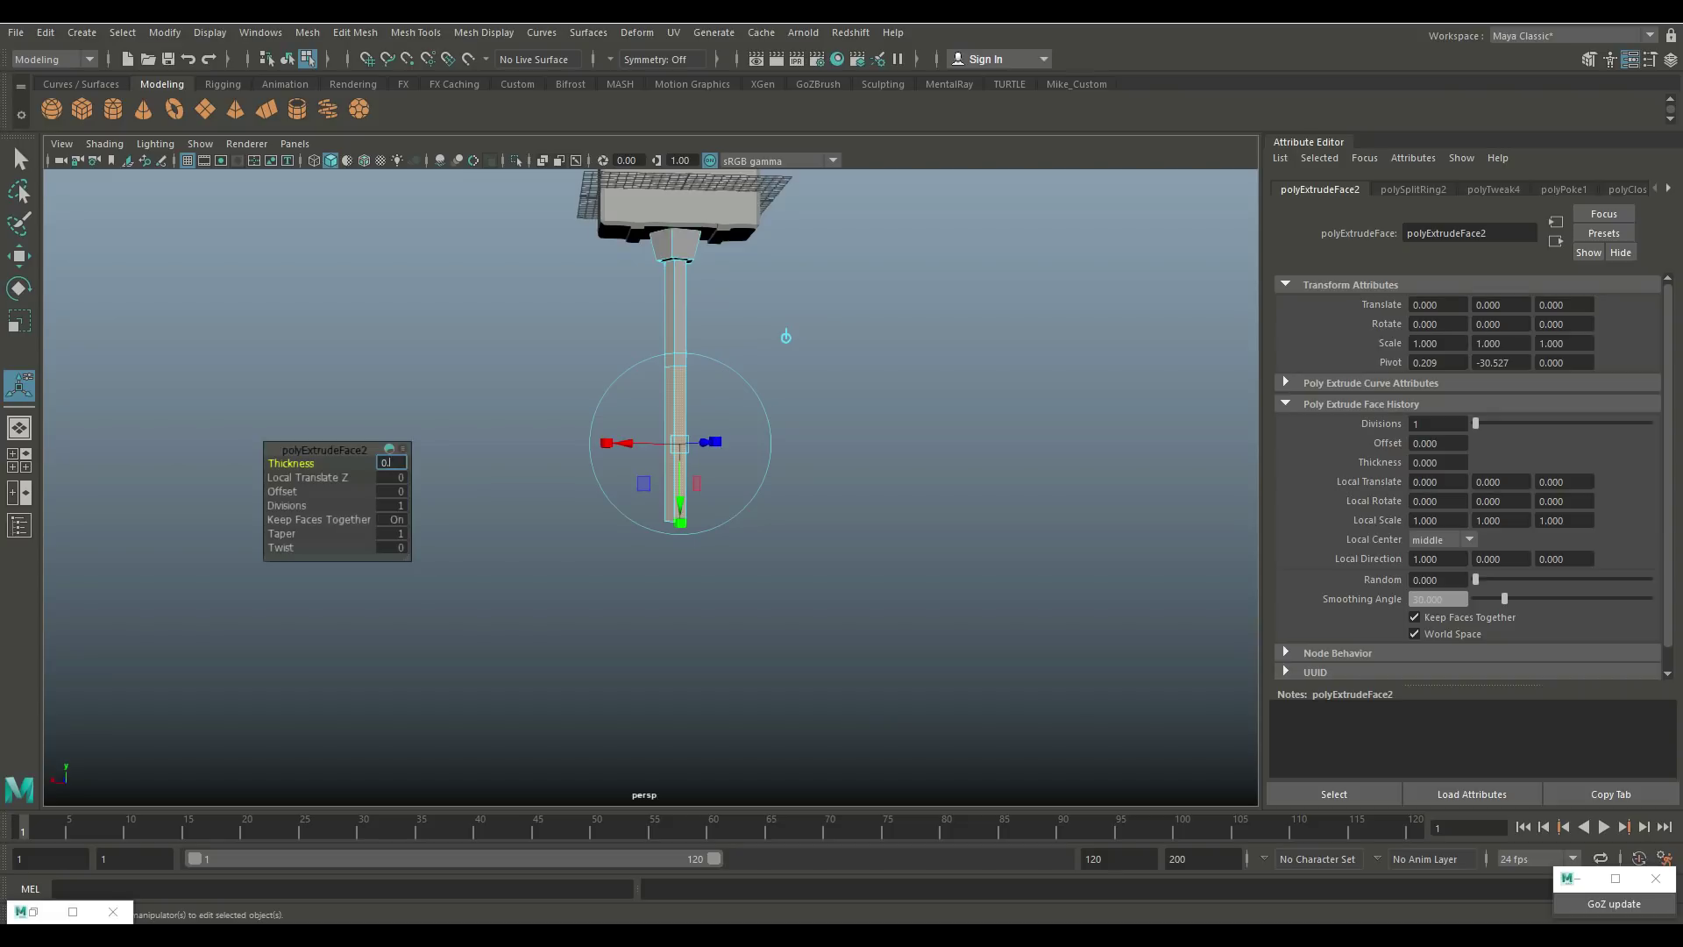
{"action": "type", "text": "3"}
{"action": "key", "text": "Return"}
{"action": "key", "text": "Return"}
{"action": "middle_click_drag", "start_coordinate": [644, 614], "coordinate": [771, 614]}
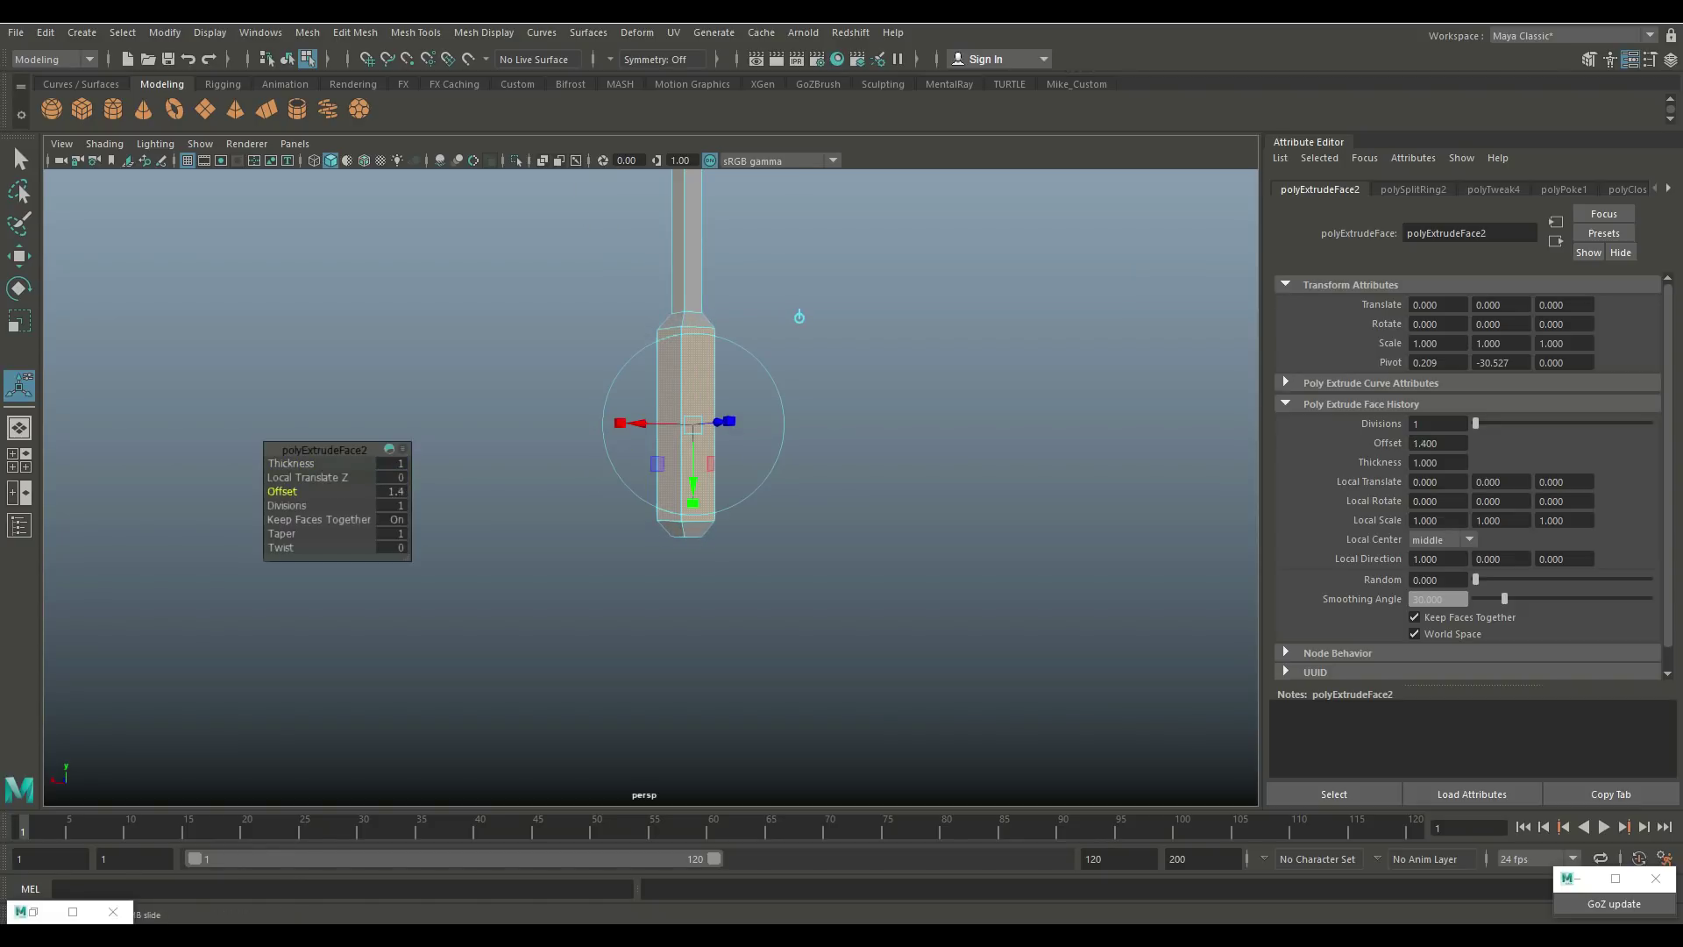
{"action": "left_click", "coordinate": [799, 317]}
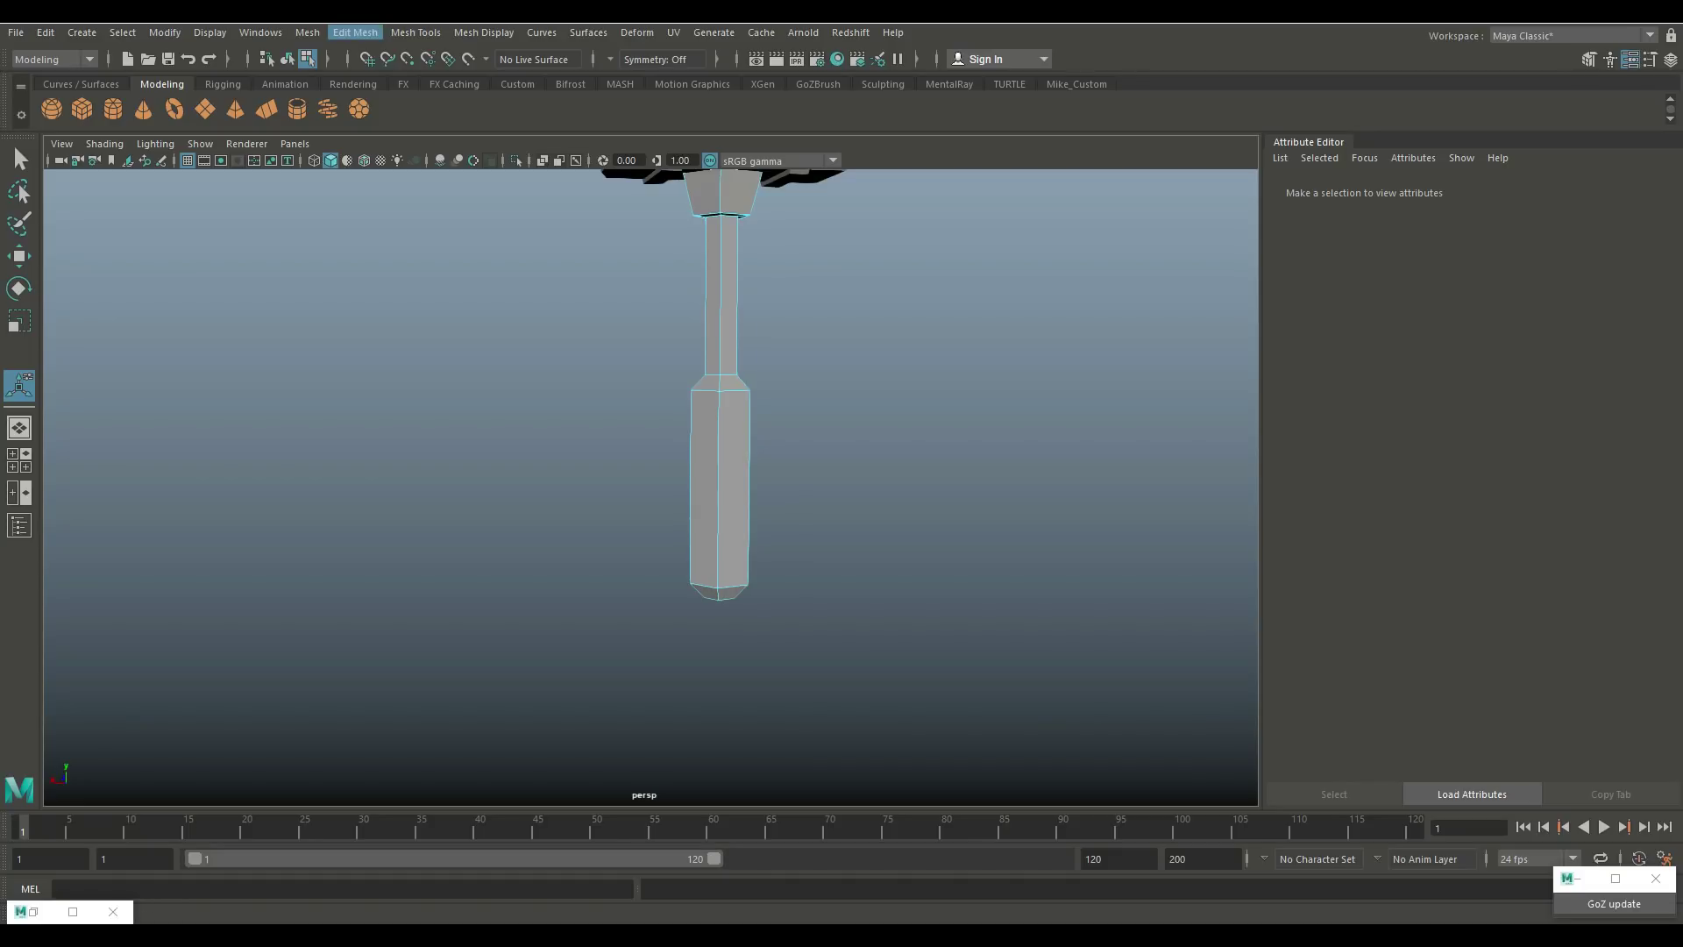
Step: Set Insert Edge Loop to multiple edge loops with 1 loop, and halve the grip's sections repeatedly into eight equal bands
{"action": "left_click", "coordinate": [416, 33]}
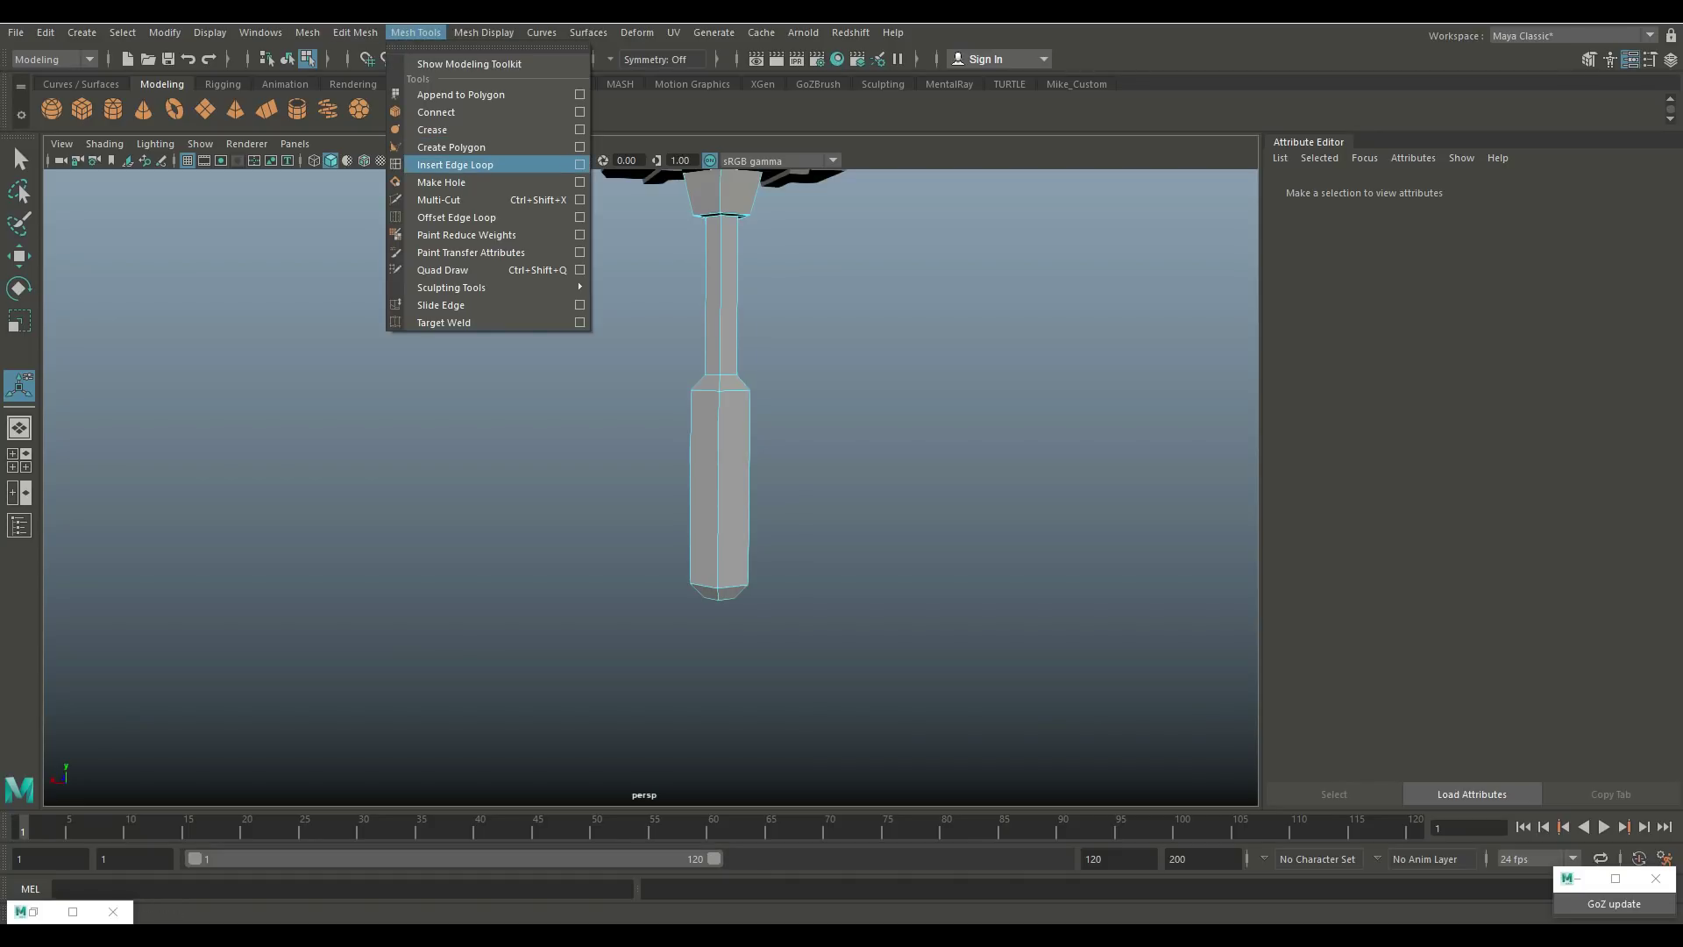
{"action": "left_click", "coordinate": [455, 165]}
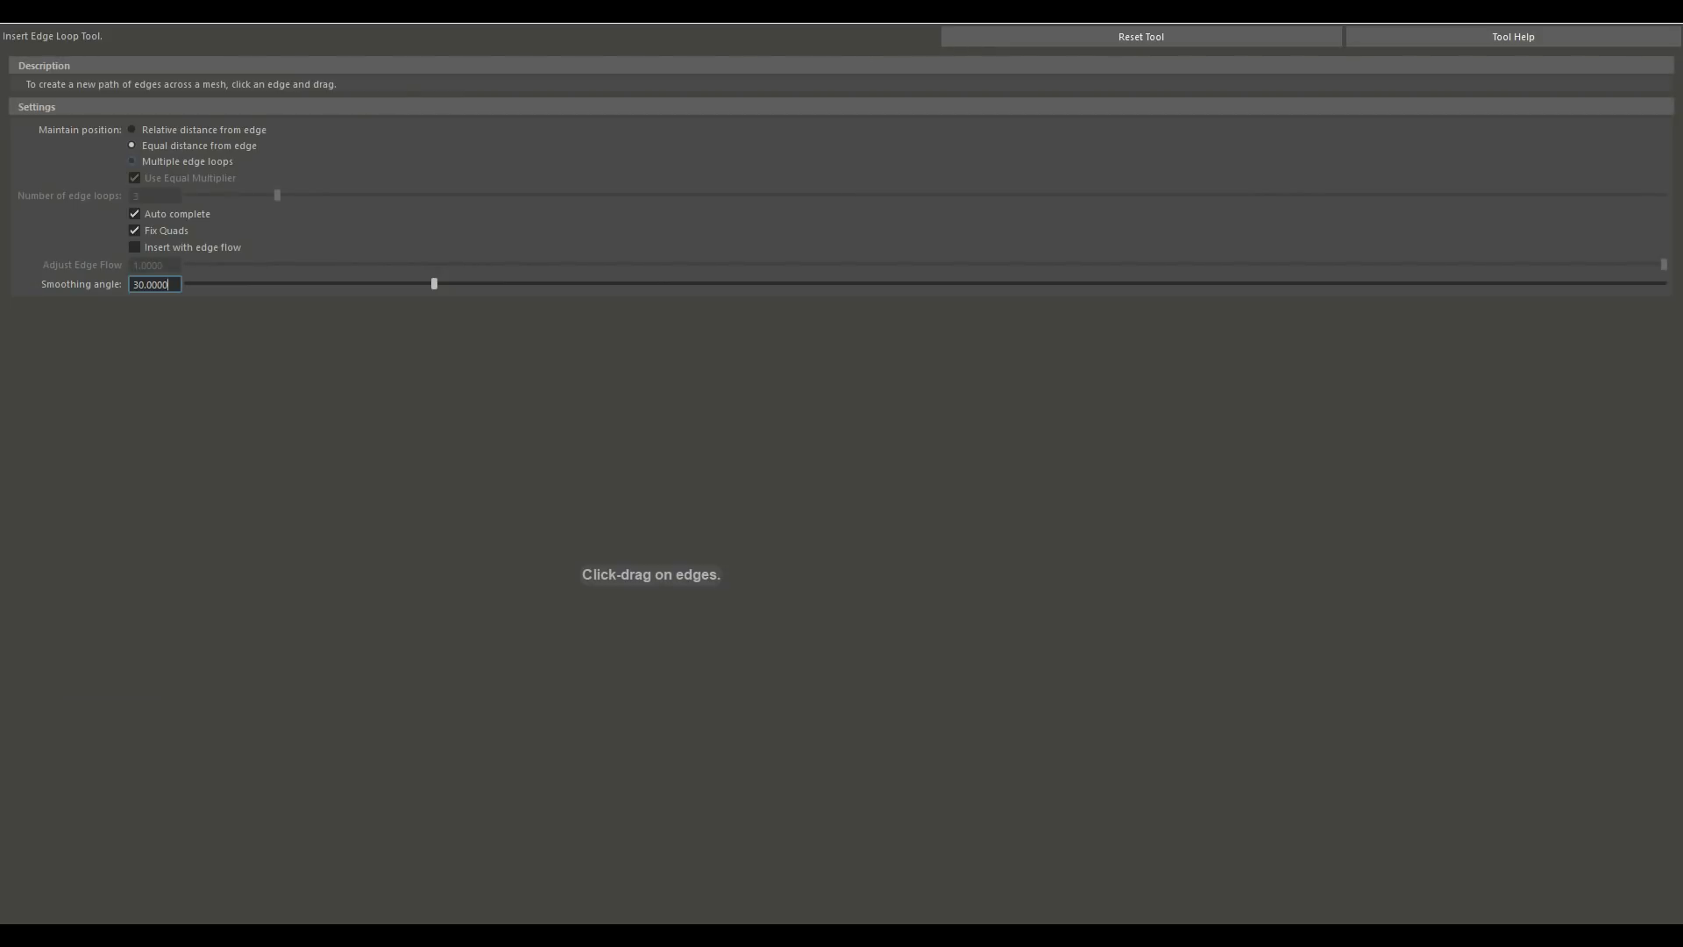
{"action": "left_click", "coordinate": [132, 162]}
{"action": "left_click", "coordinate": [154, 195]}
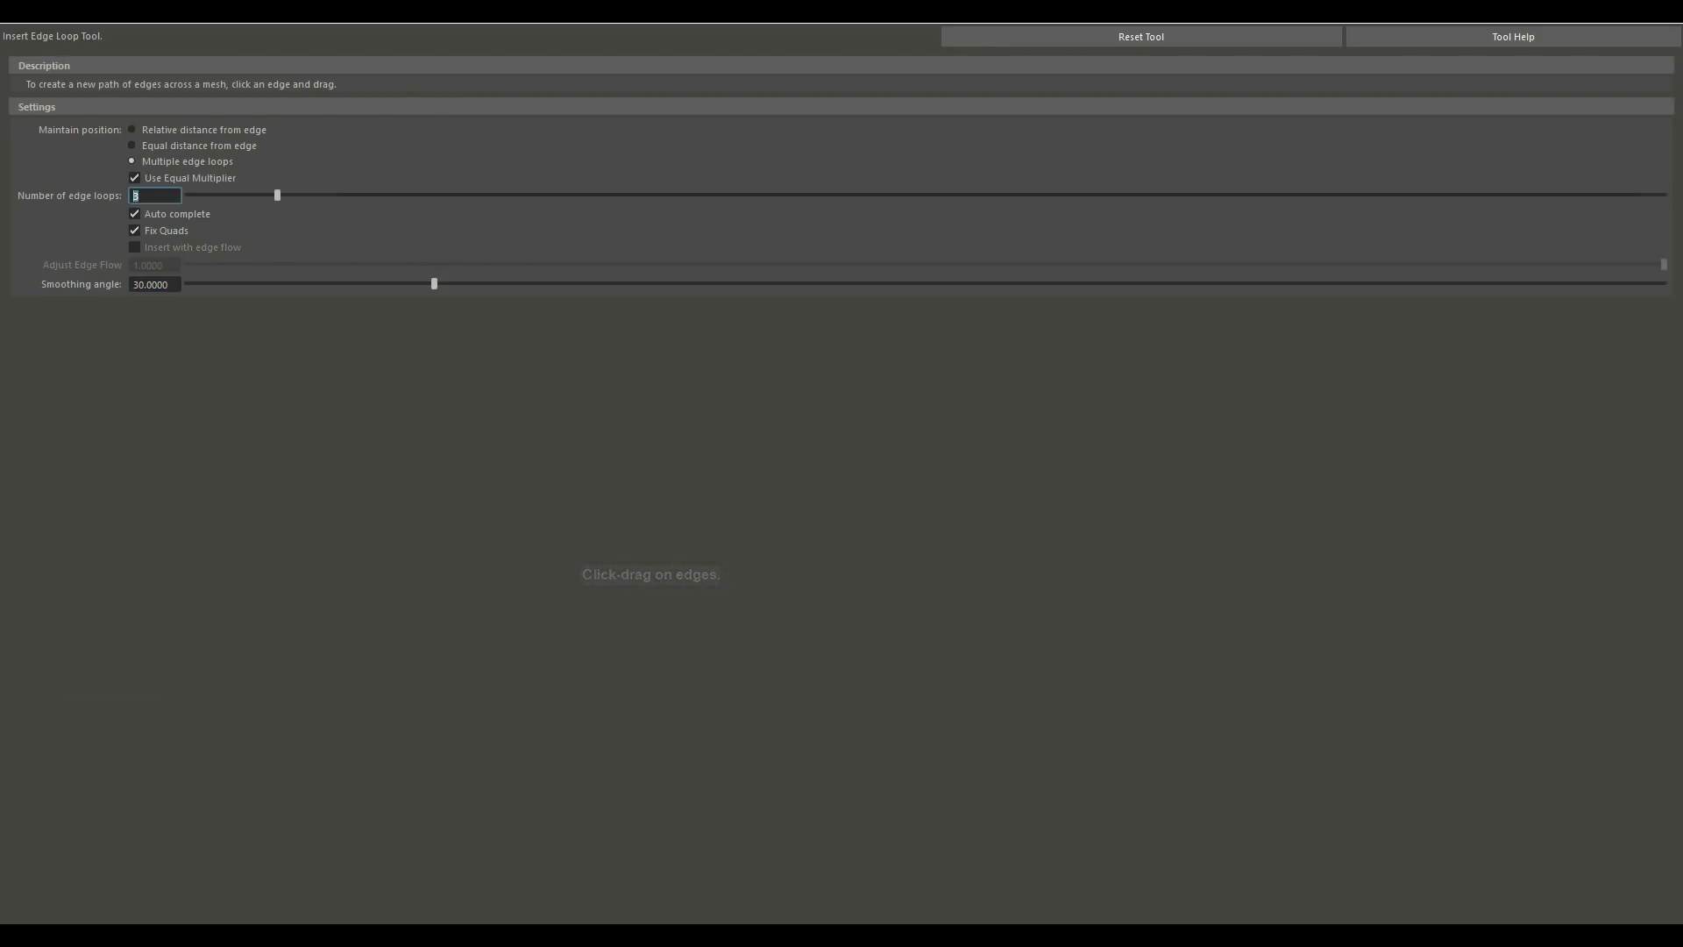
{"action": "type", "text": "1"}
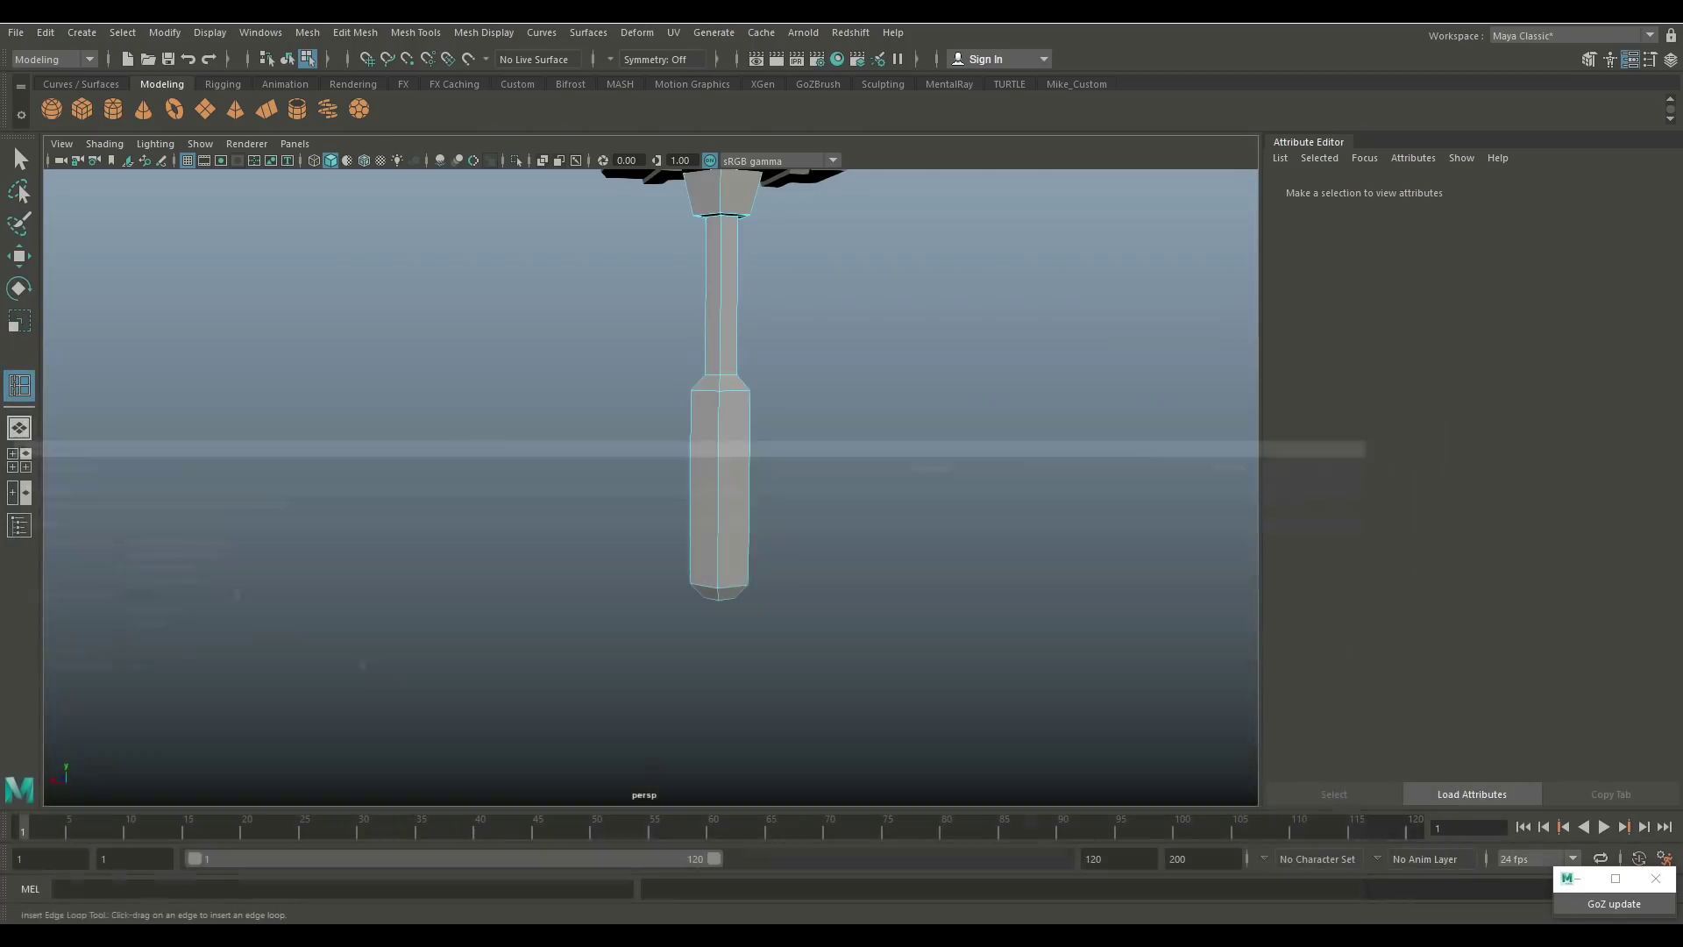
{"action": "left_click", "coordinate": [719, 489]}
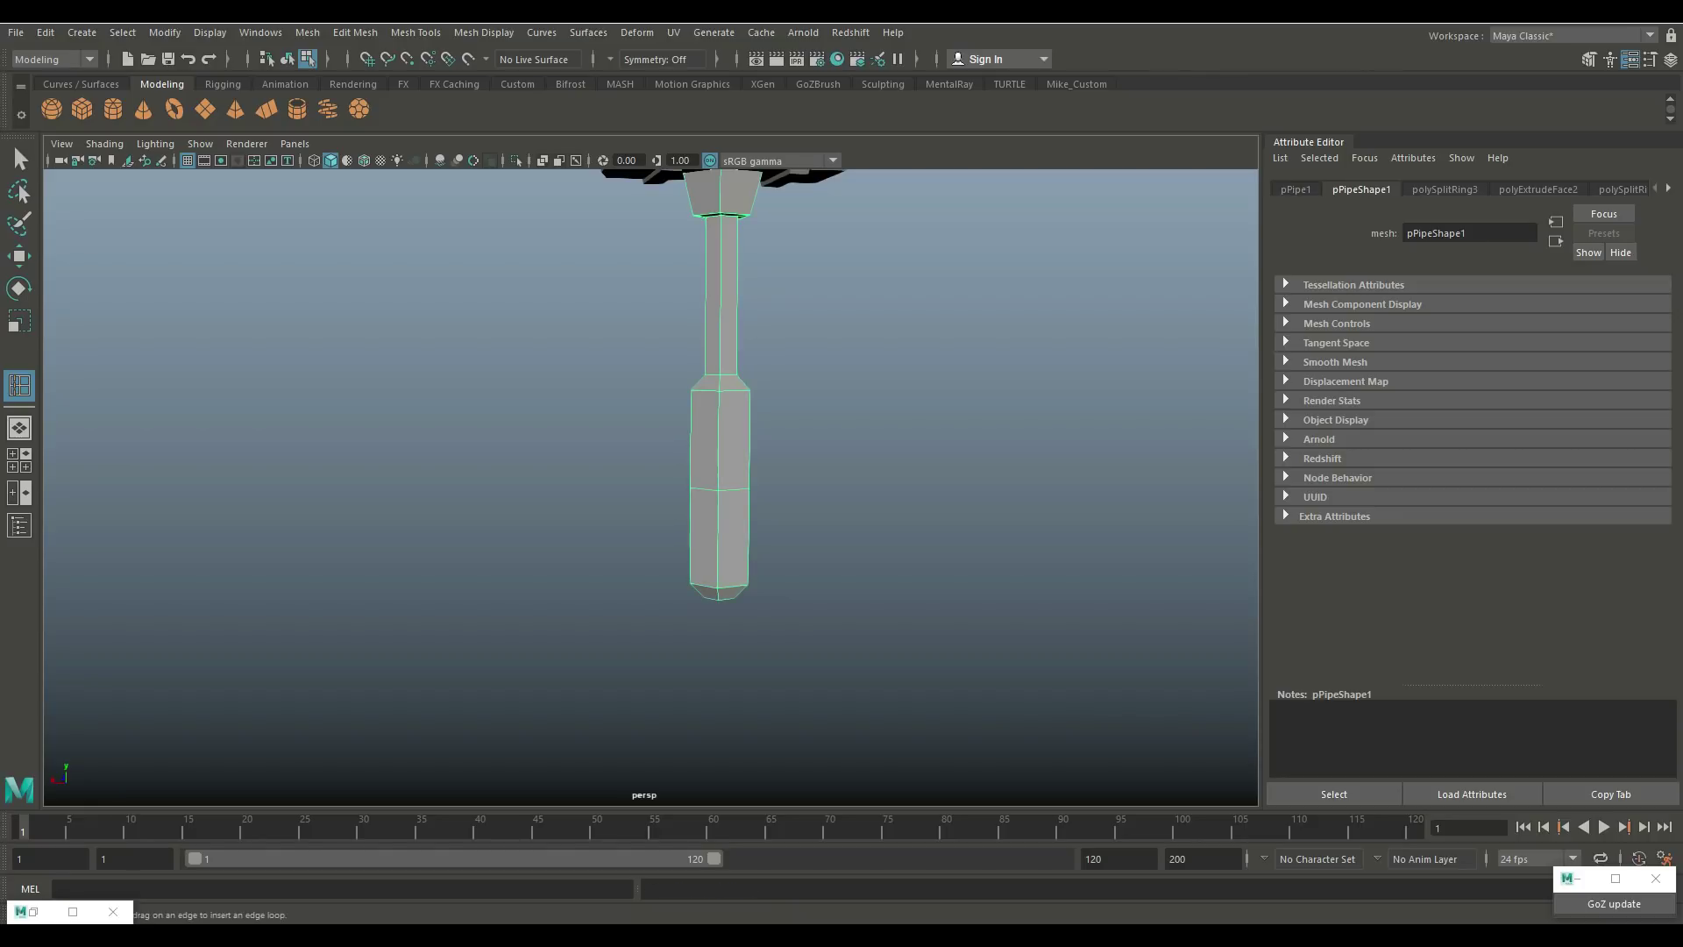
{"action": "left_click", "coordinate": [720, 438]}
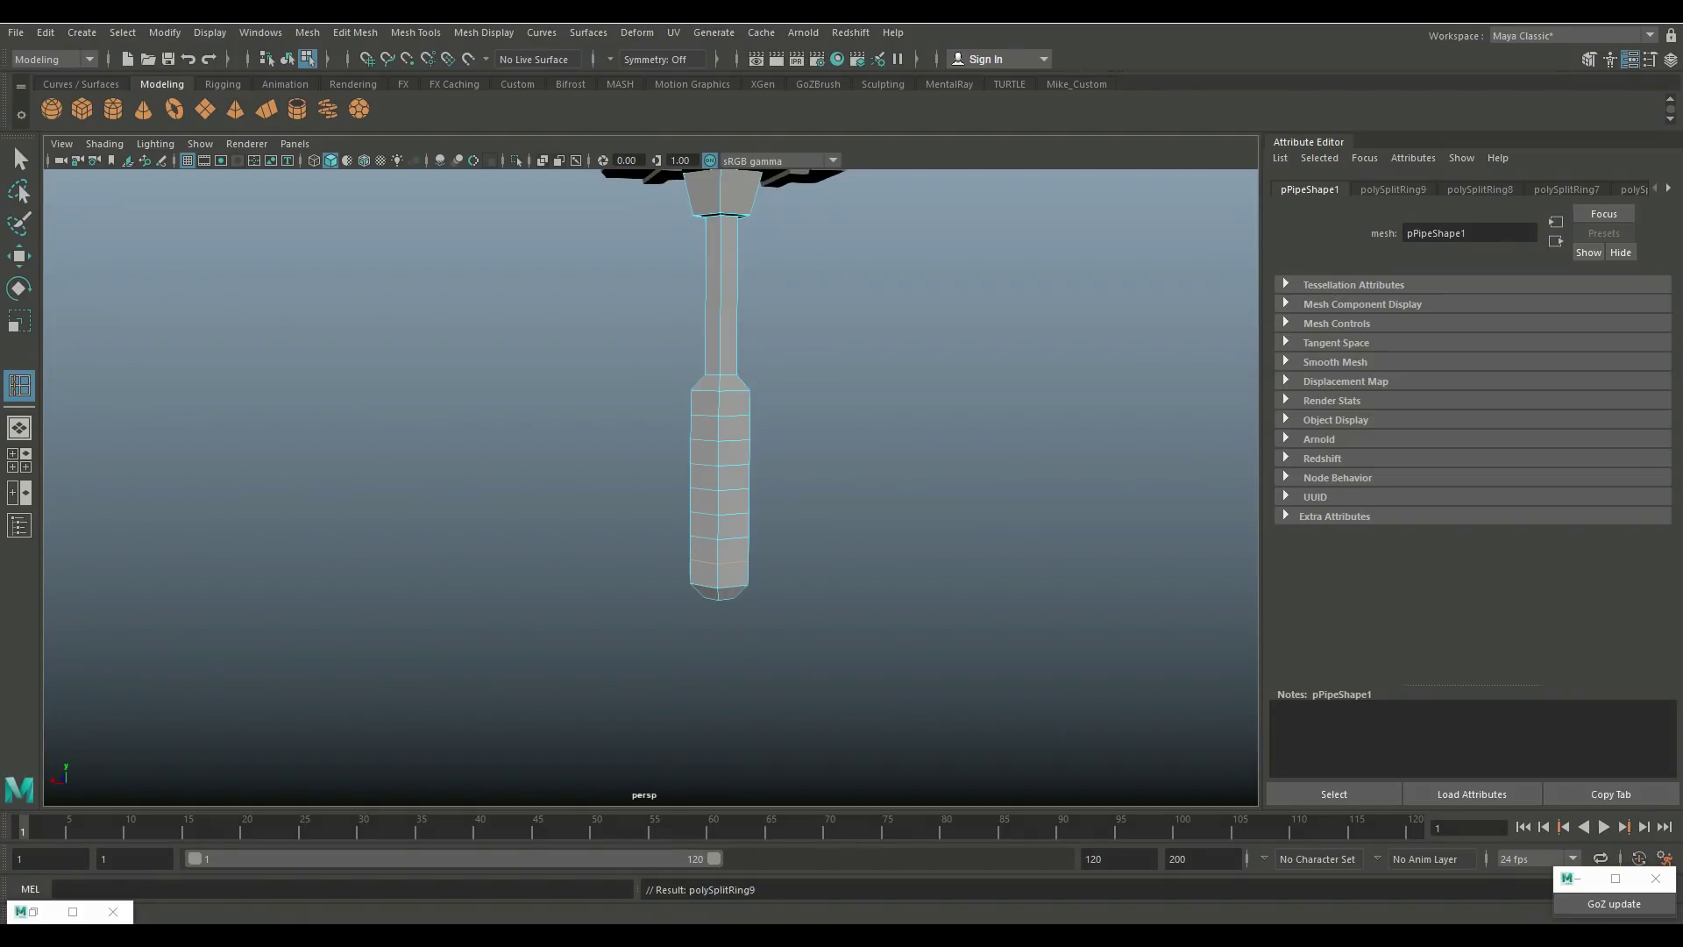
Step: Select the faces of every second band all around the grip, starting with the second band from the shaft side
{"action": "key", "text": "q"}
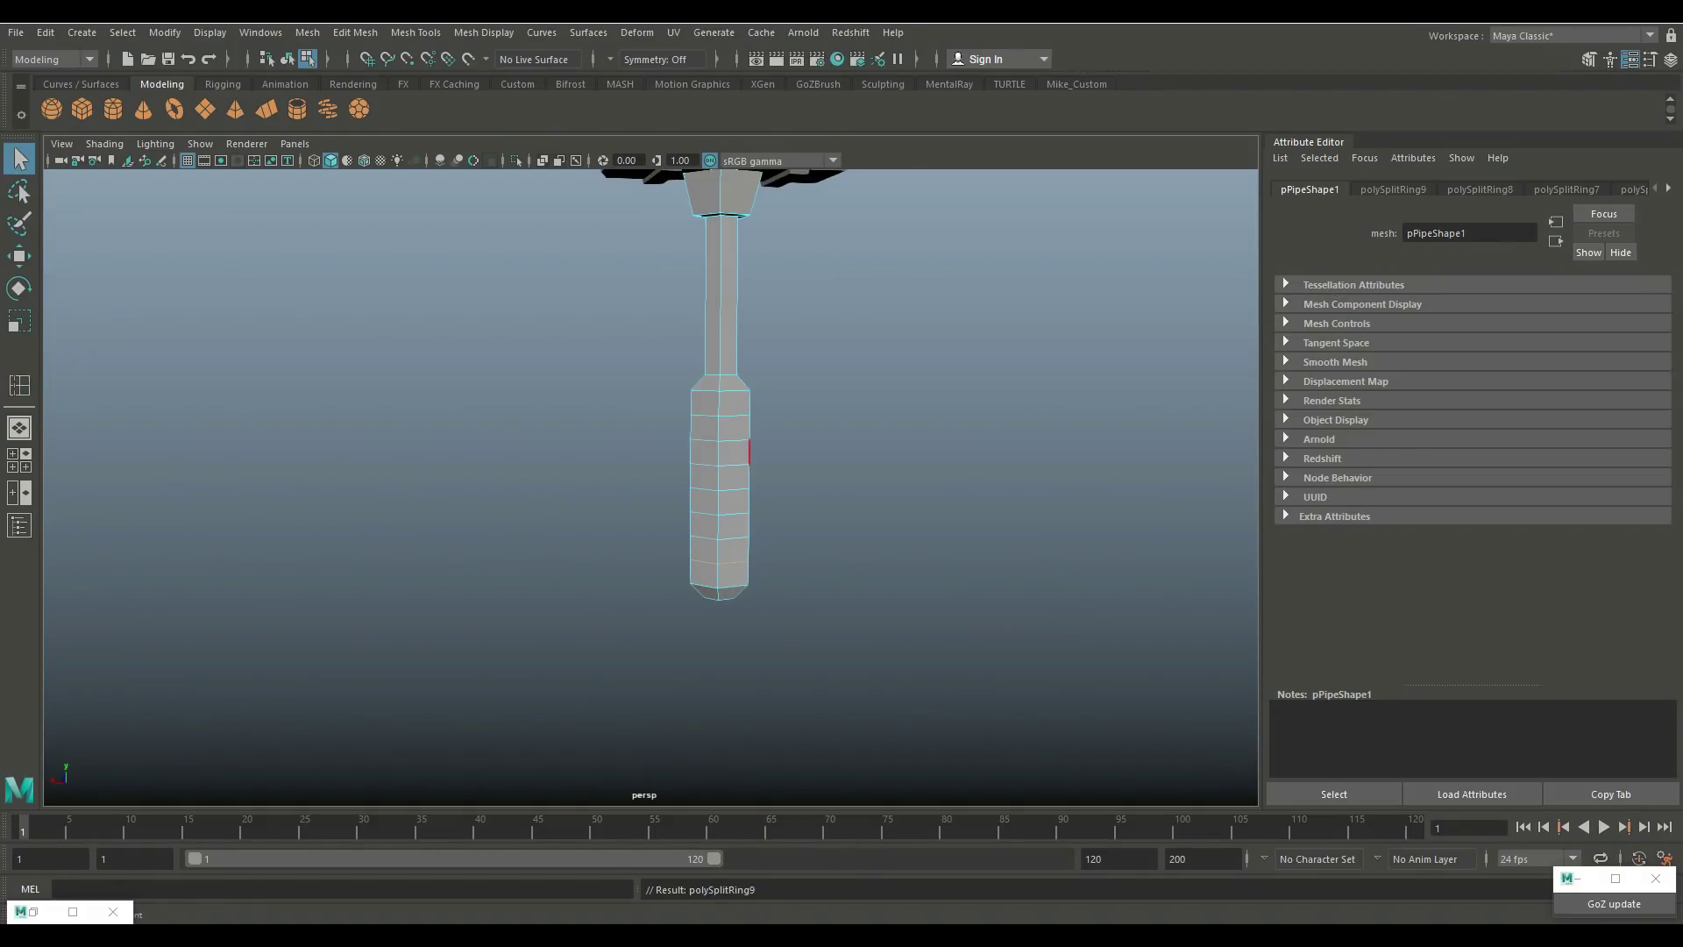
{"action": "right_click_drag", "start_coordinate": [733, 426], "coordinate": [733, 470]}
{"action": "left_click", "coordinate": [733, 427]}
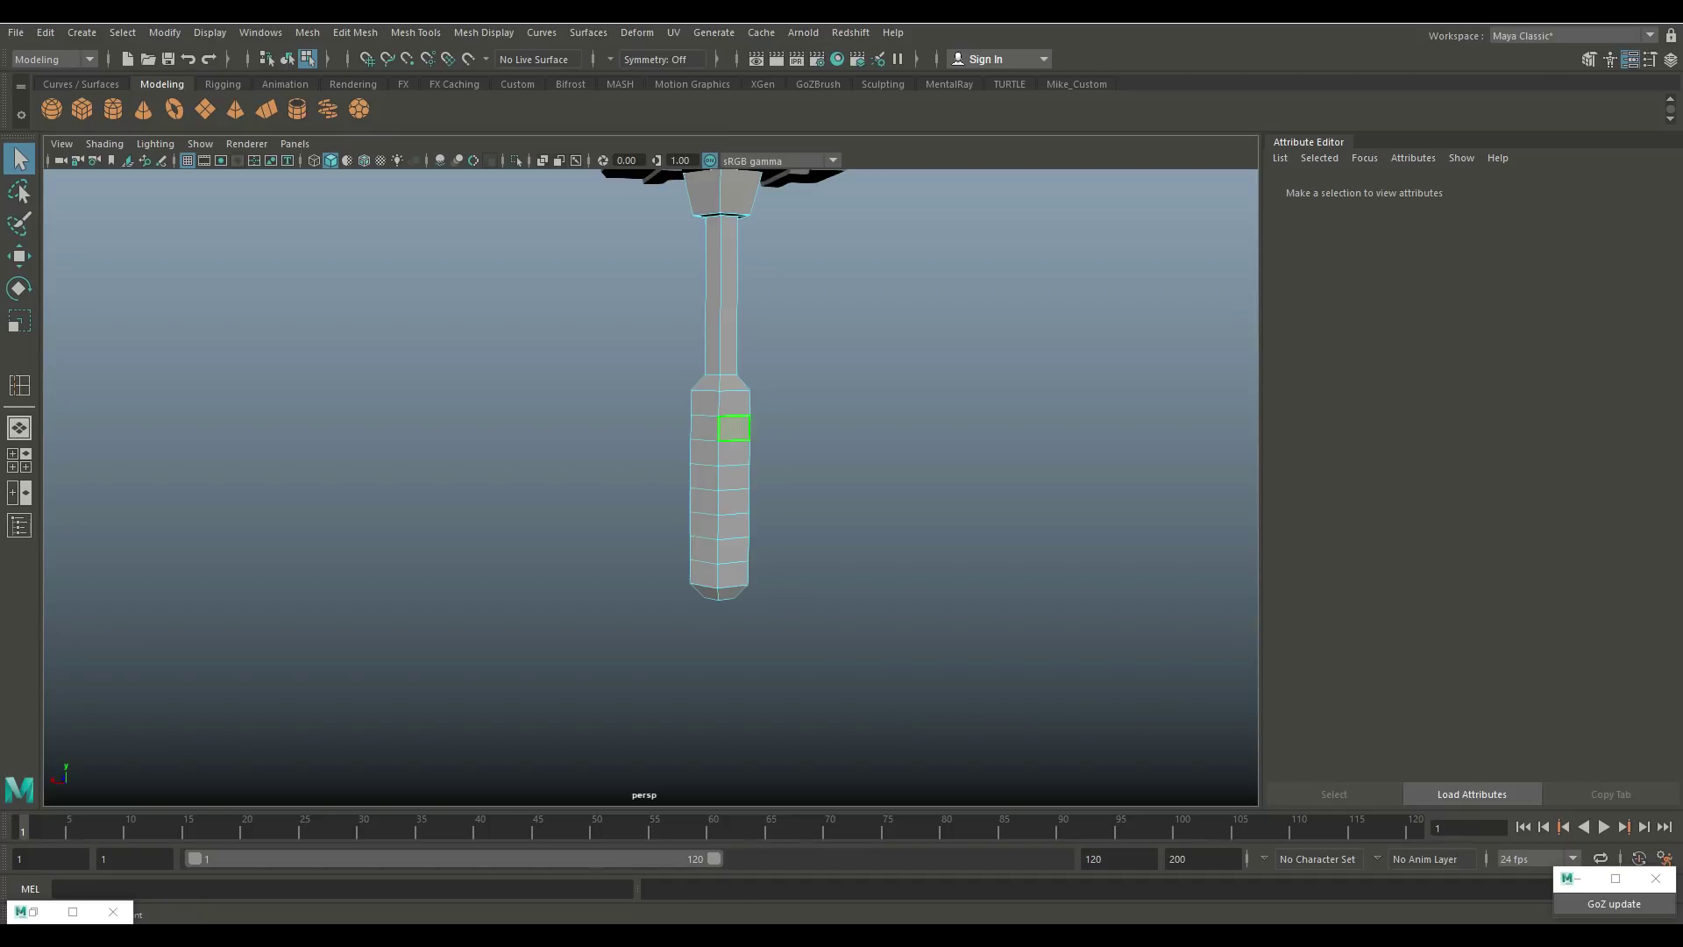
{"action": "left_click", "coordinate": [704, 428], "text": "shift"}
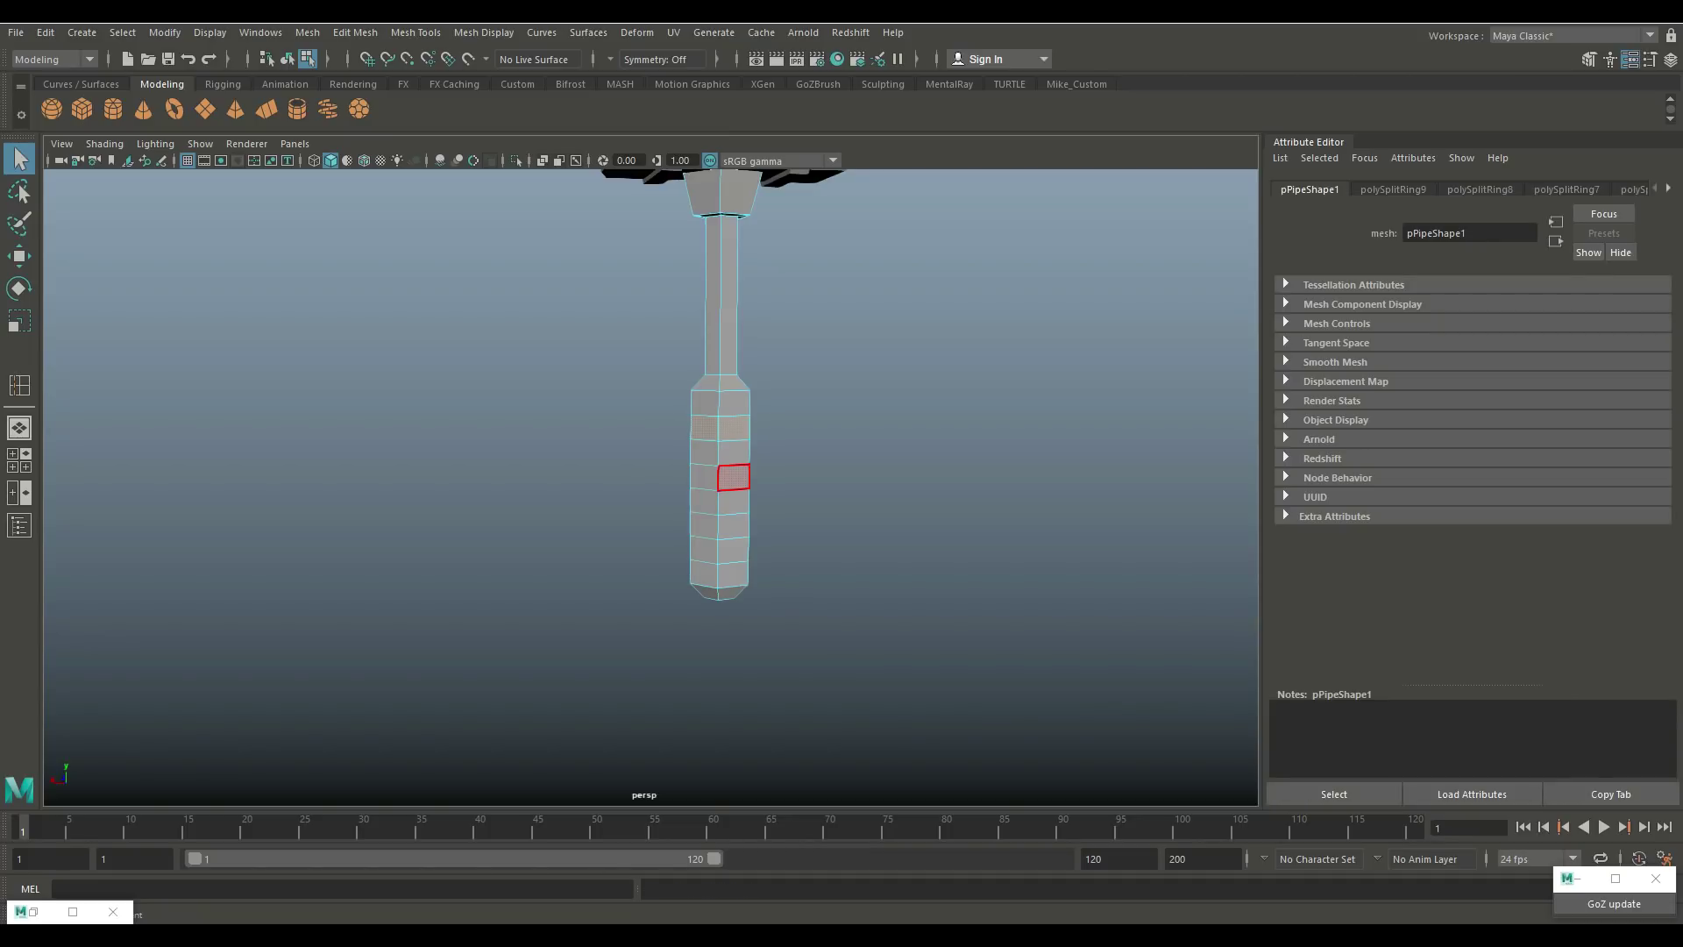
{"action": "left_click", "coordinate": [734, 477], "text": "shift"}
{"action": "left_click", "coordinate": [704, 477], "text": "shift"}
{"action": "left_click", "coordinate": [732, 526], "text": "shift"}
{"action": "left_click", "coordinate": [704, 526], "text": "shift"}
{"action": "left_click", "coordinate": [703, 575], "text": "shift"}
{"action": "left_click_drag", "start_coordinate": [649, 473], "coordinate": [684, 470], "text": "alt"}
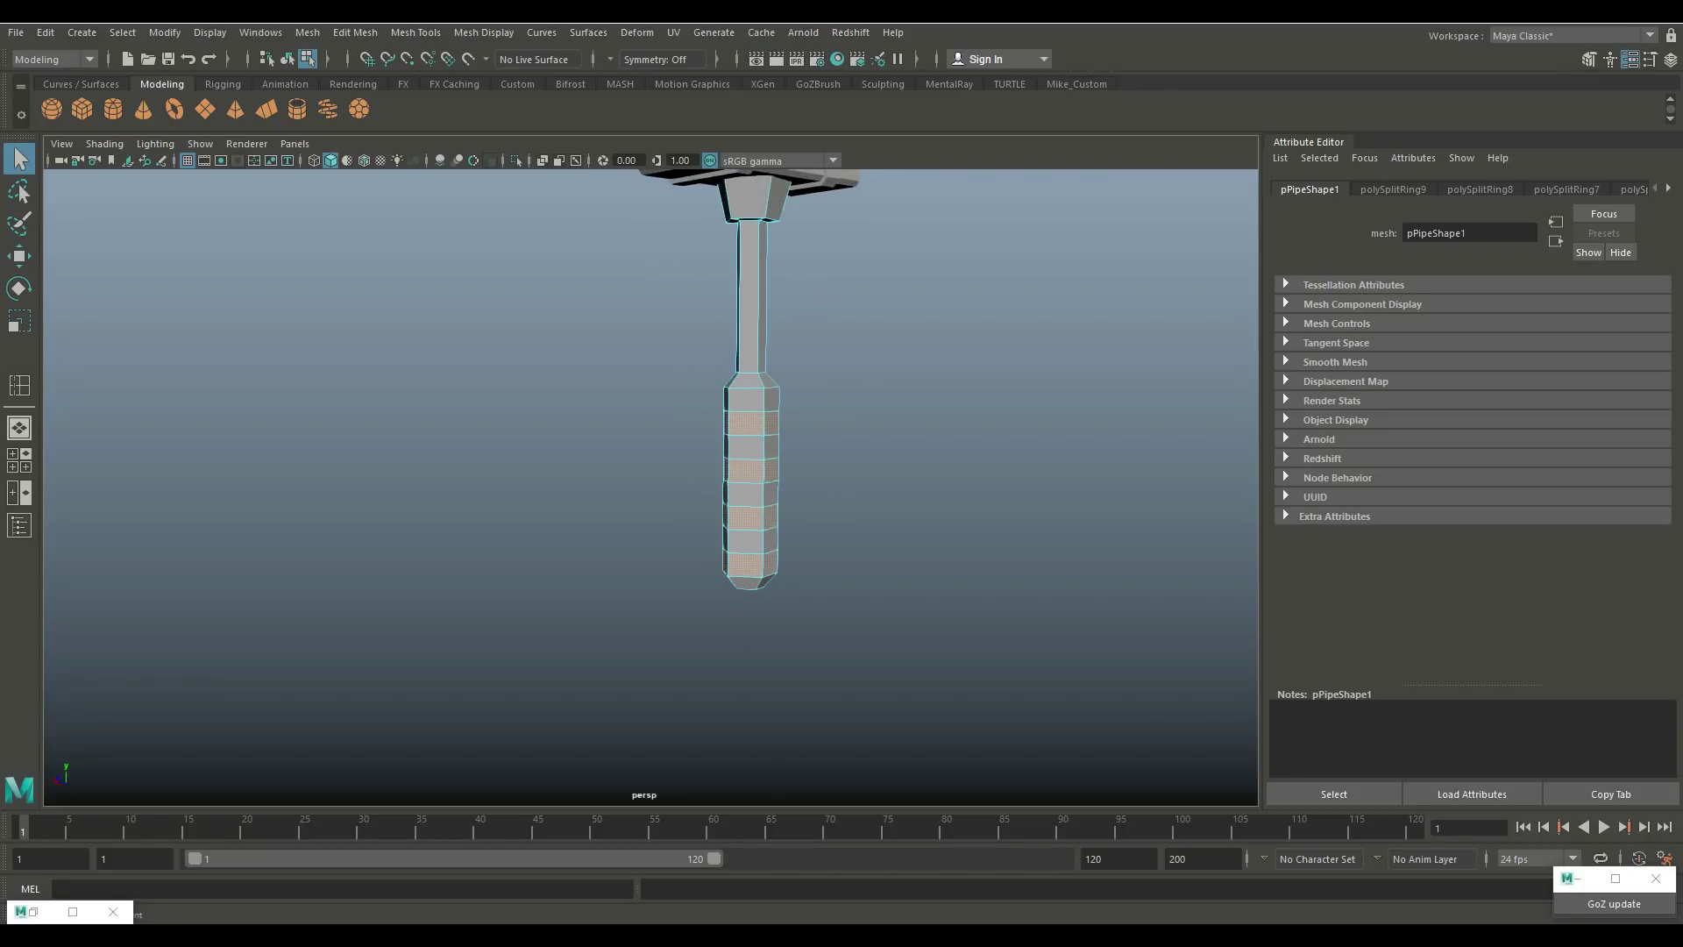
Step: Extrude the selected grip bands with a slight thickness to form raised ridges, and clear the selection
{"action": "key", "text": "ctrl+e"}
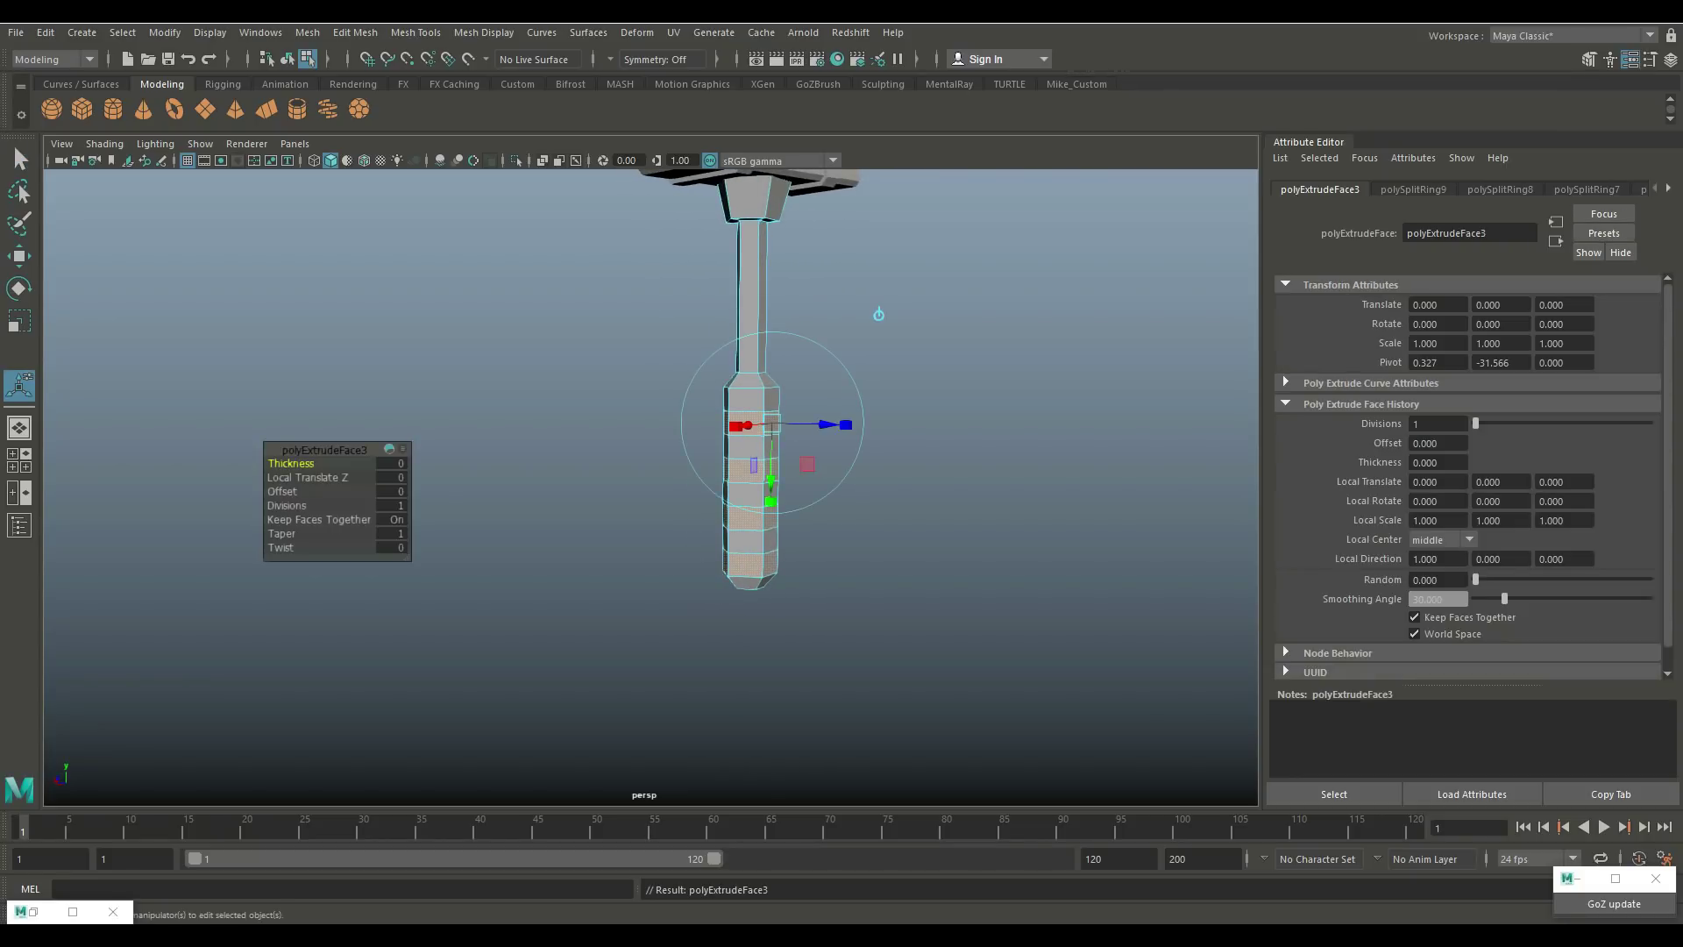
{"action": "left_click", "coordinate": [392, 463]}
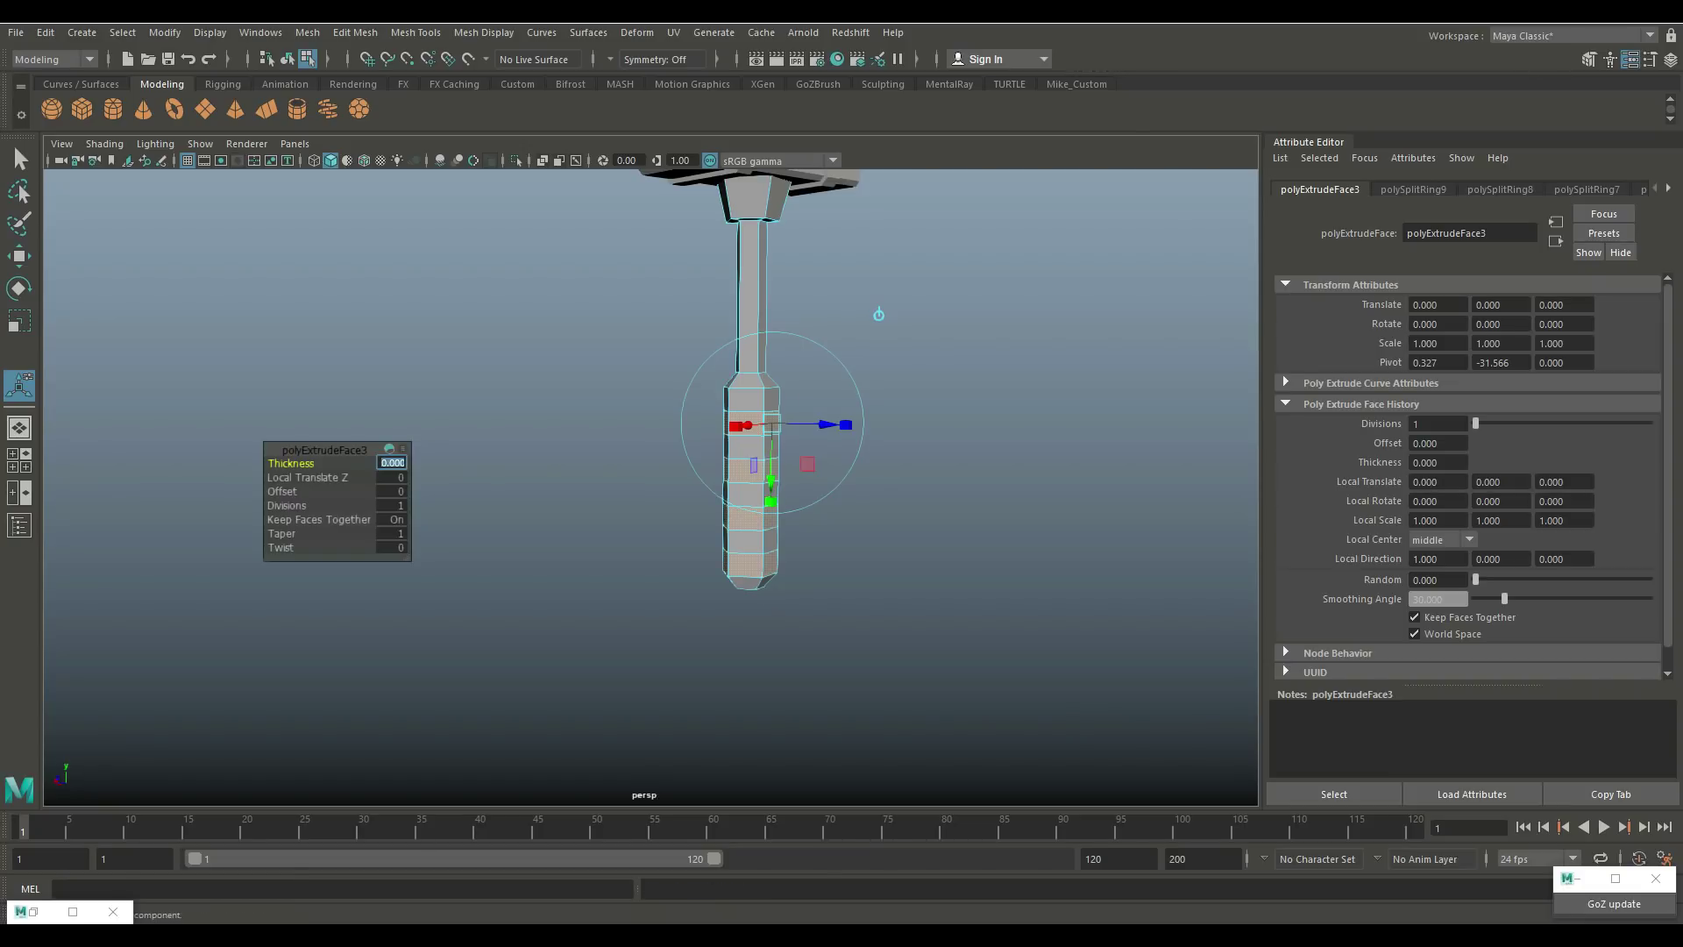
{"action": "type", "text": "0."}
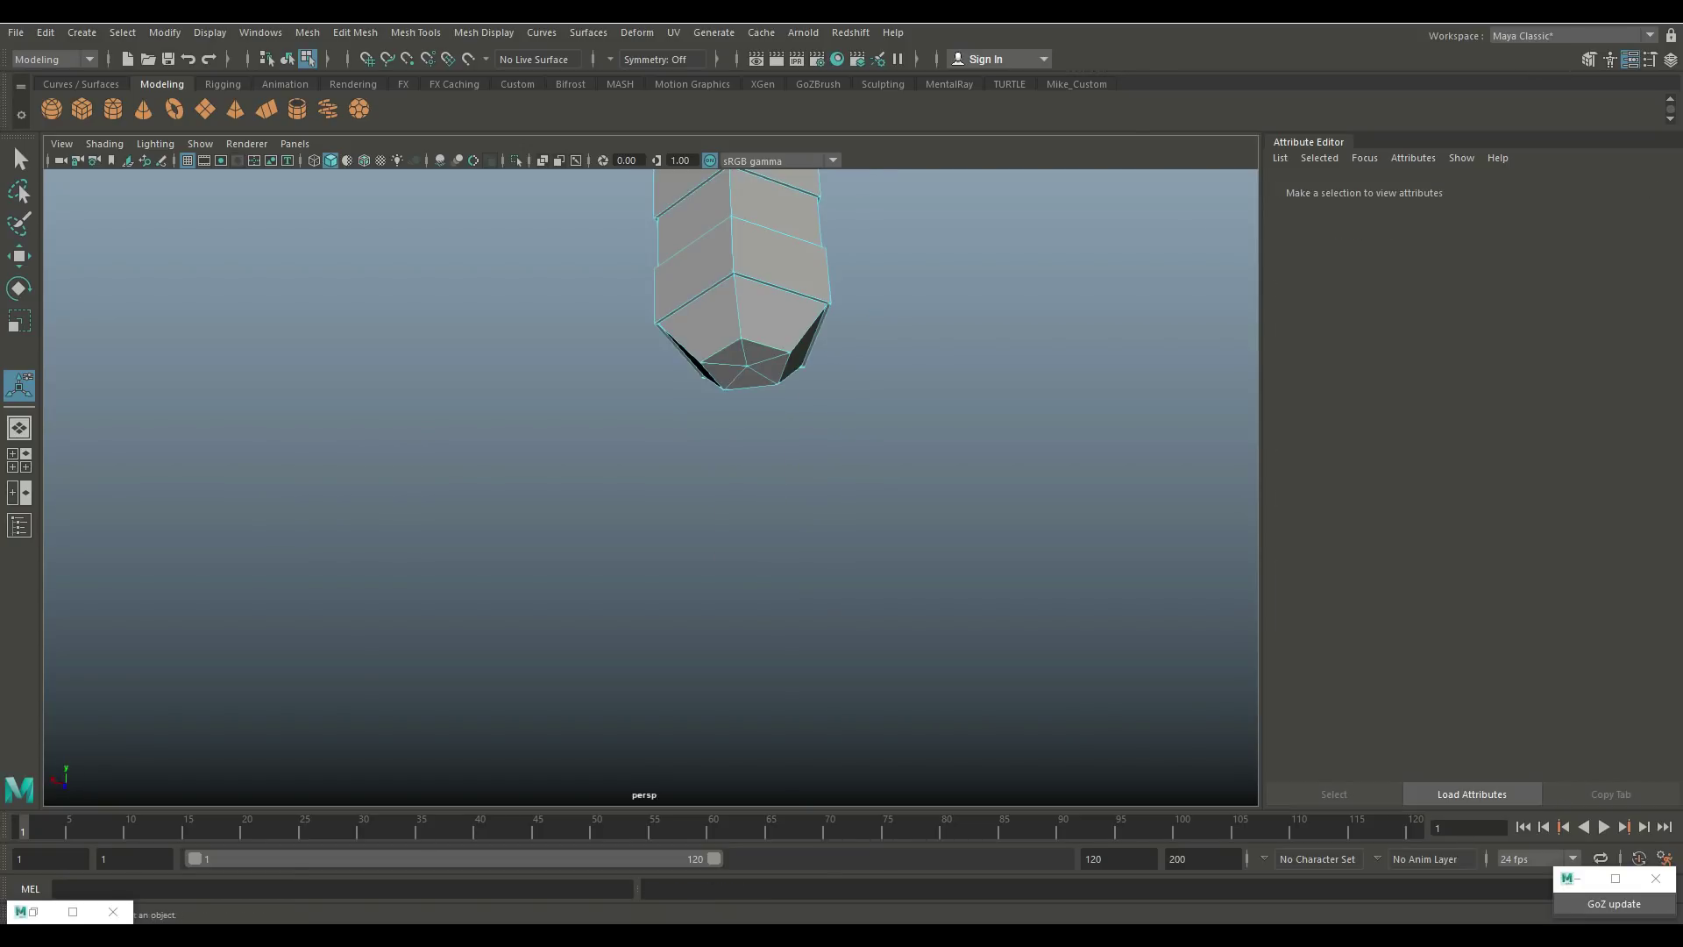
{"action": "scroll", "coordinate": [666, 351], "scroll_direction": "down", "scroll_amount": 10}
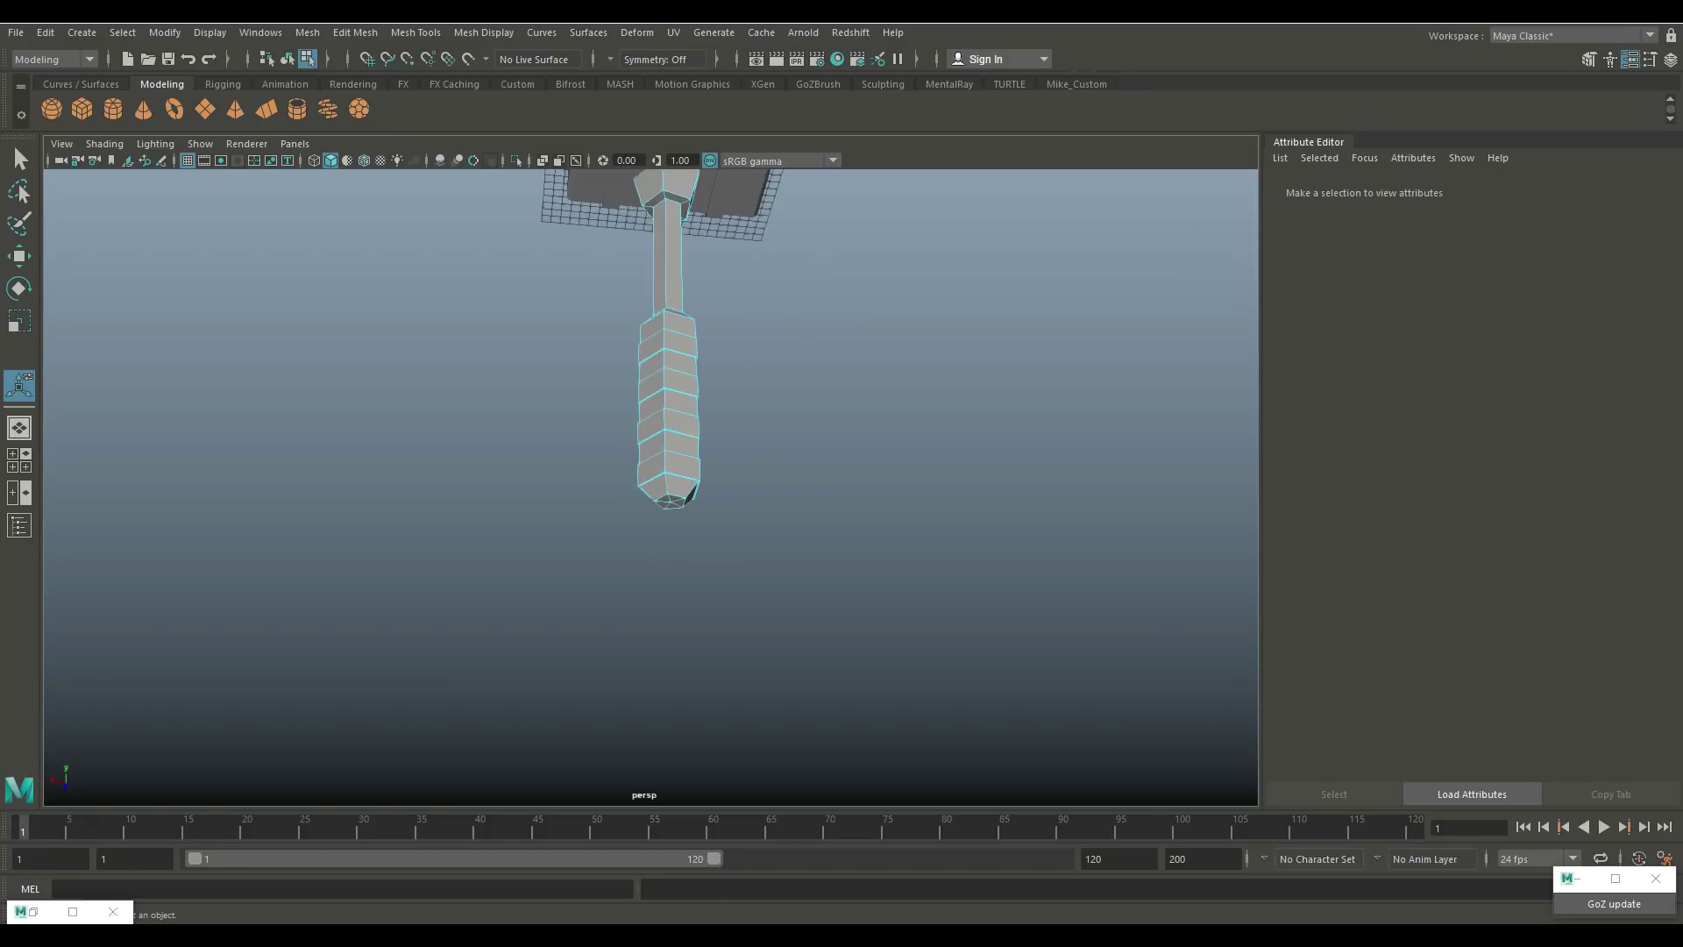
{"action": "left_click_drag", "start_coordinate": [666, 394], "coordinate": [645, 294], "text": "alt"}
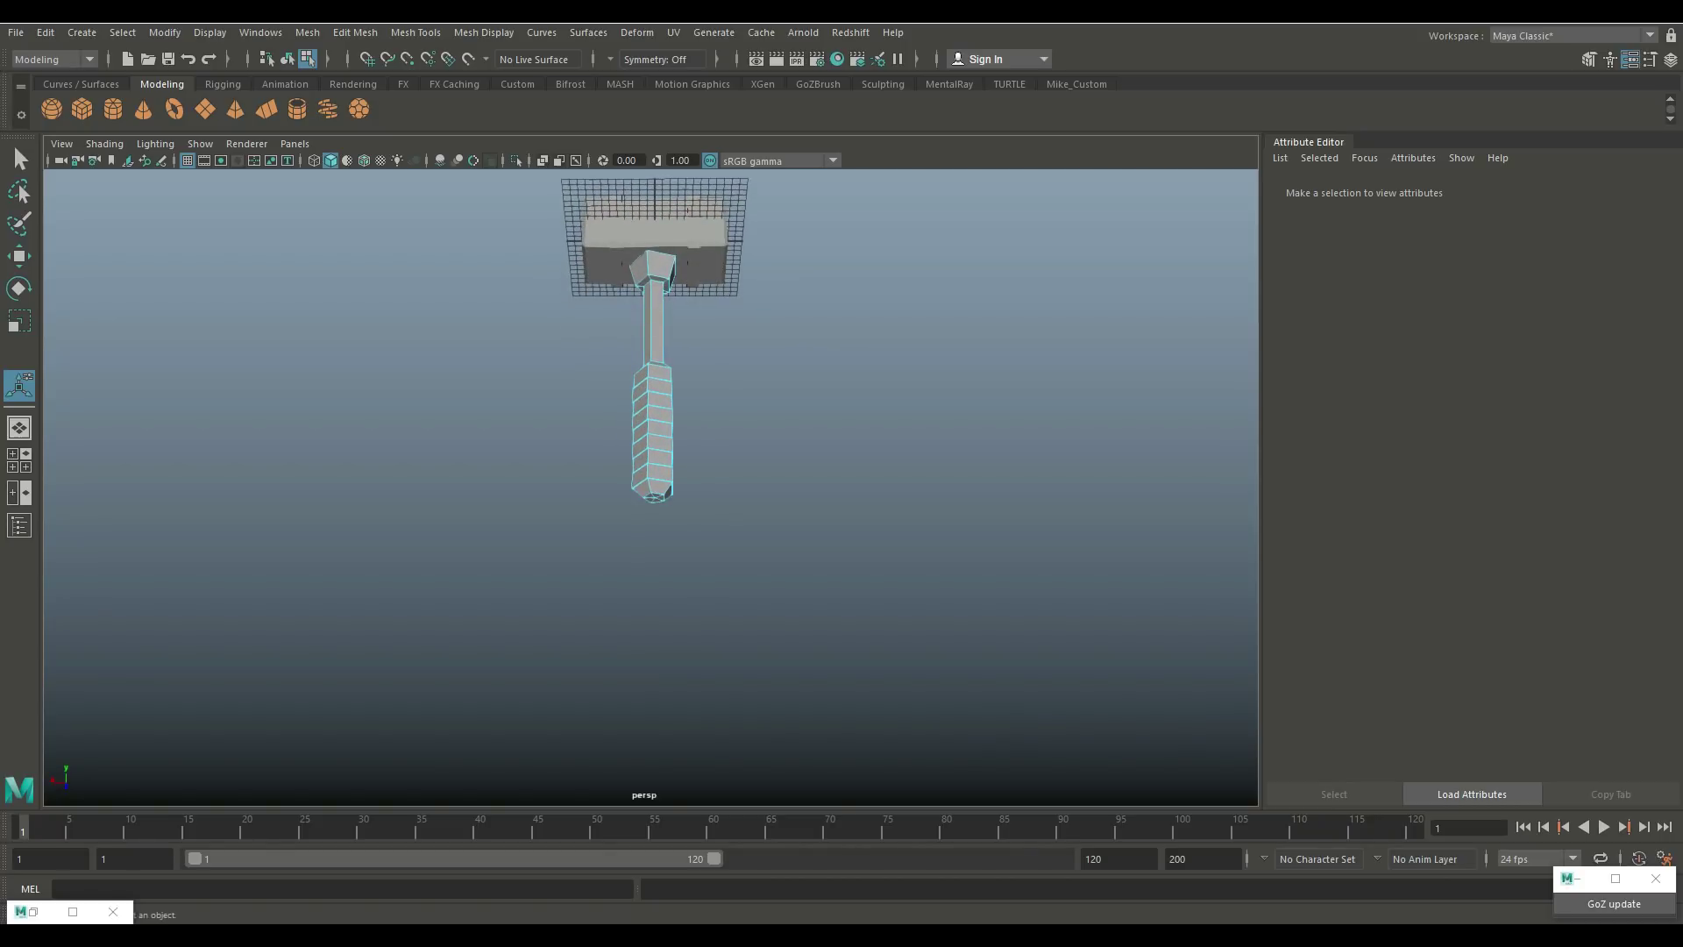
{"action": "scroll", "coordinate": [661, 366], "scroll_direction": "up", "scroll_amount": 5}
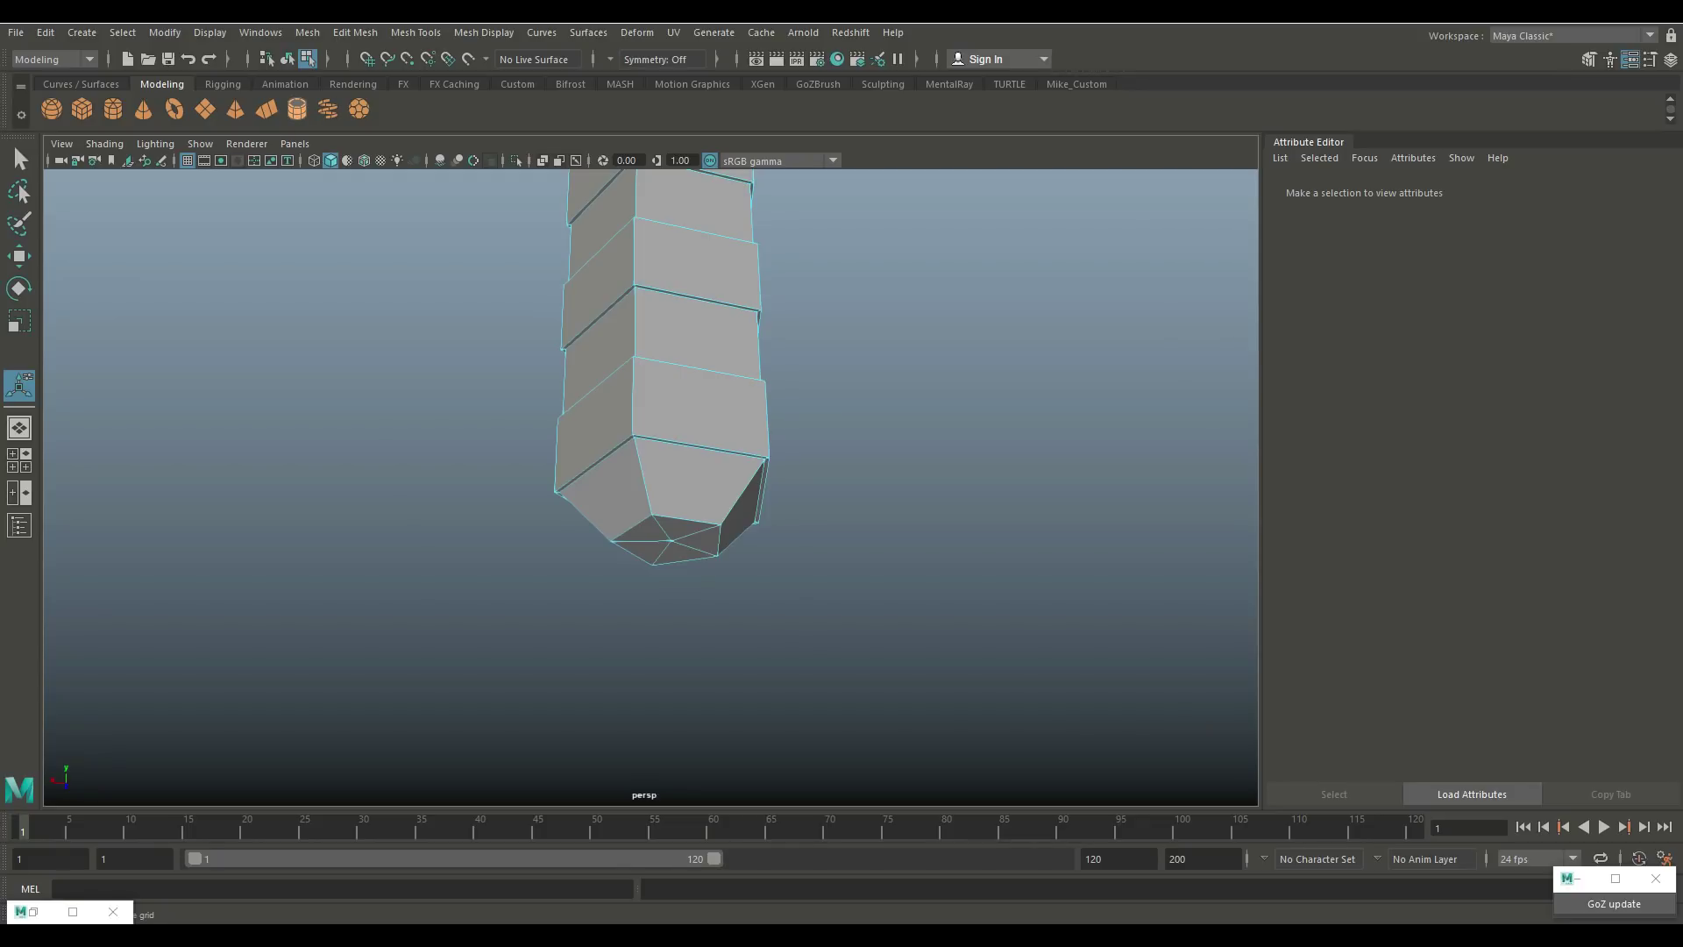
Step: Create a polygon pipe below the end of the handle and rotate it so its hole faces the front view
{"action": "left_click", "coordinate": [297, 109]}
{"action": "key", "text": "f"}
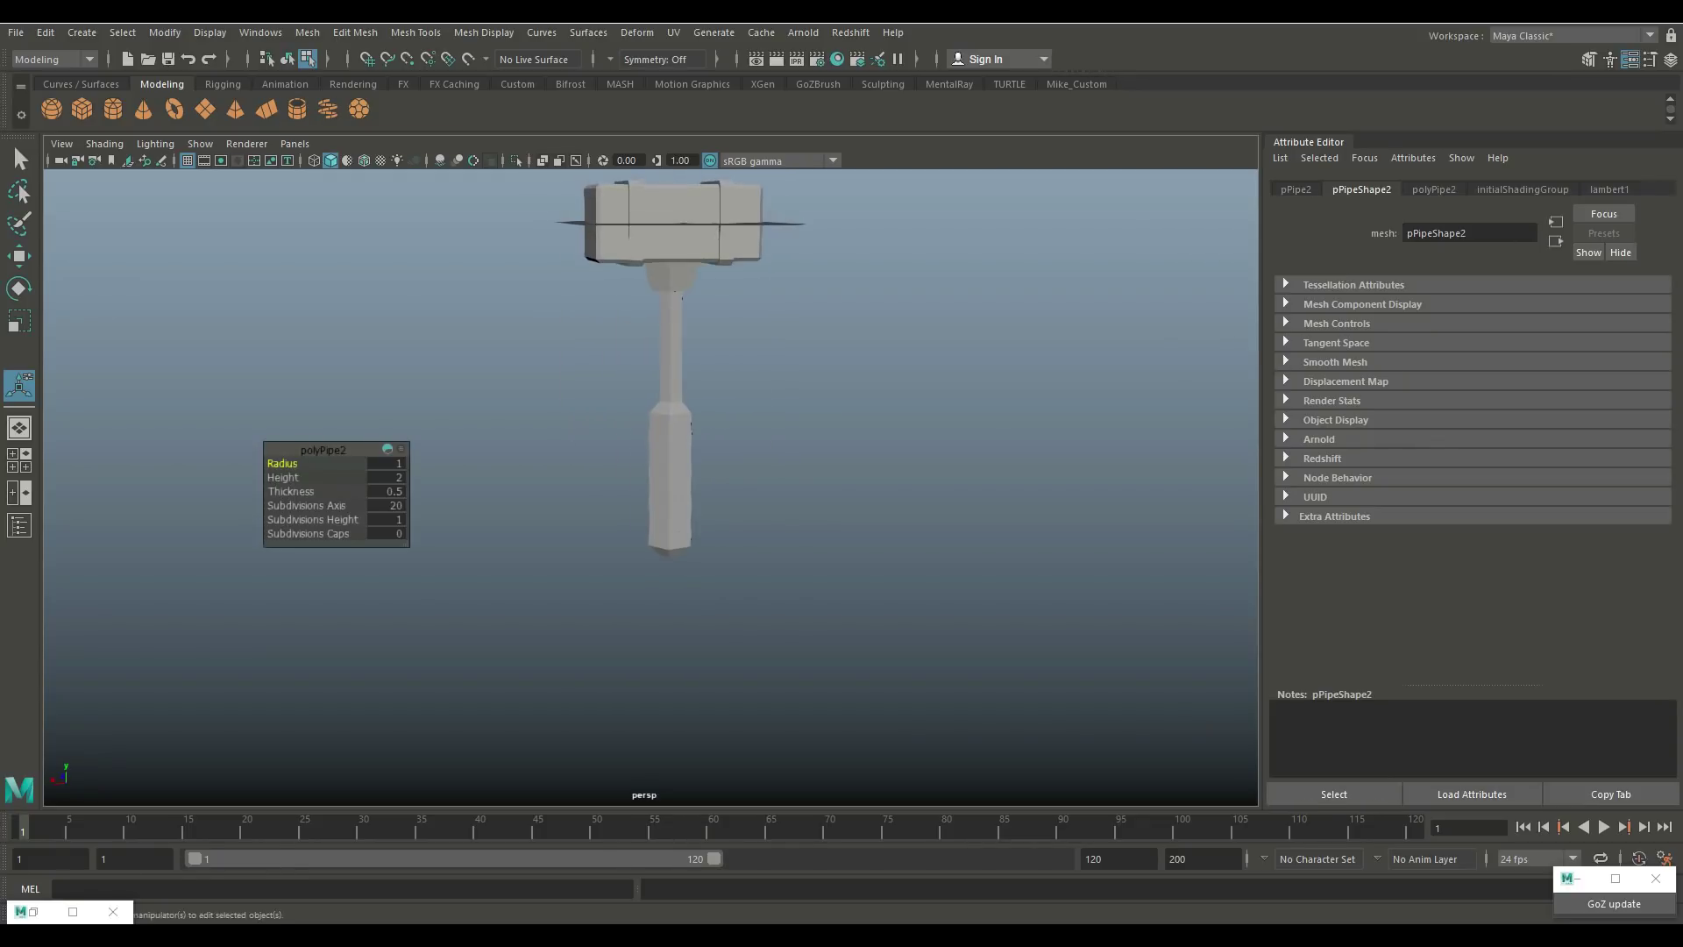
{"action": "key", "text": "w"}
{"action": "left_click_drag", "start_coordinate": [673, 222], "coordinate": [680, 653]}
{"action": "key", "text": "e"}
{"action": "key", "text": "f"}
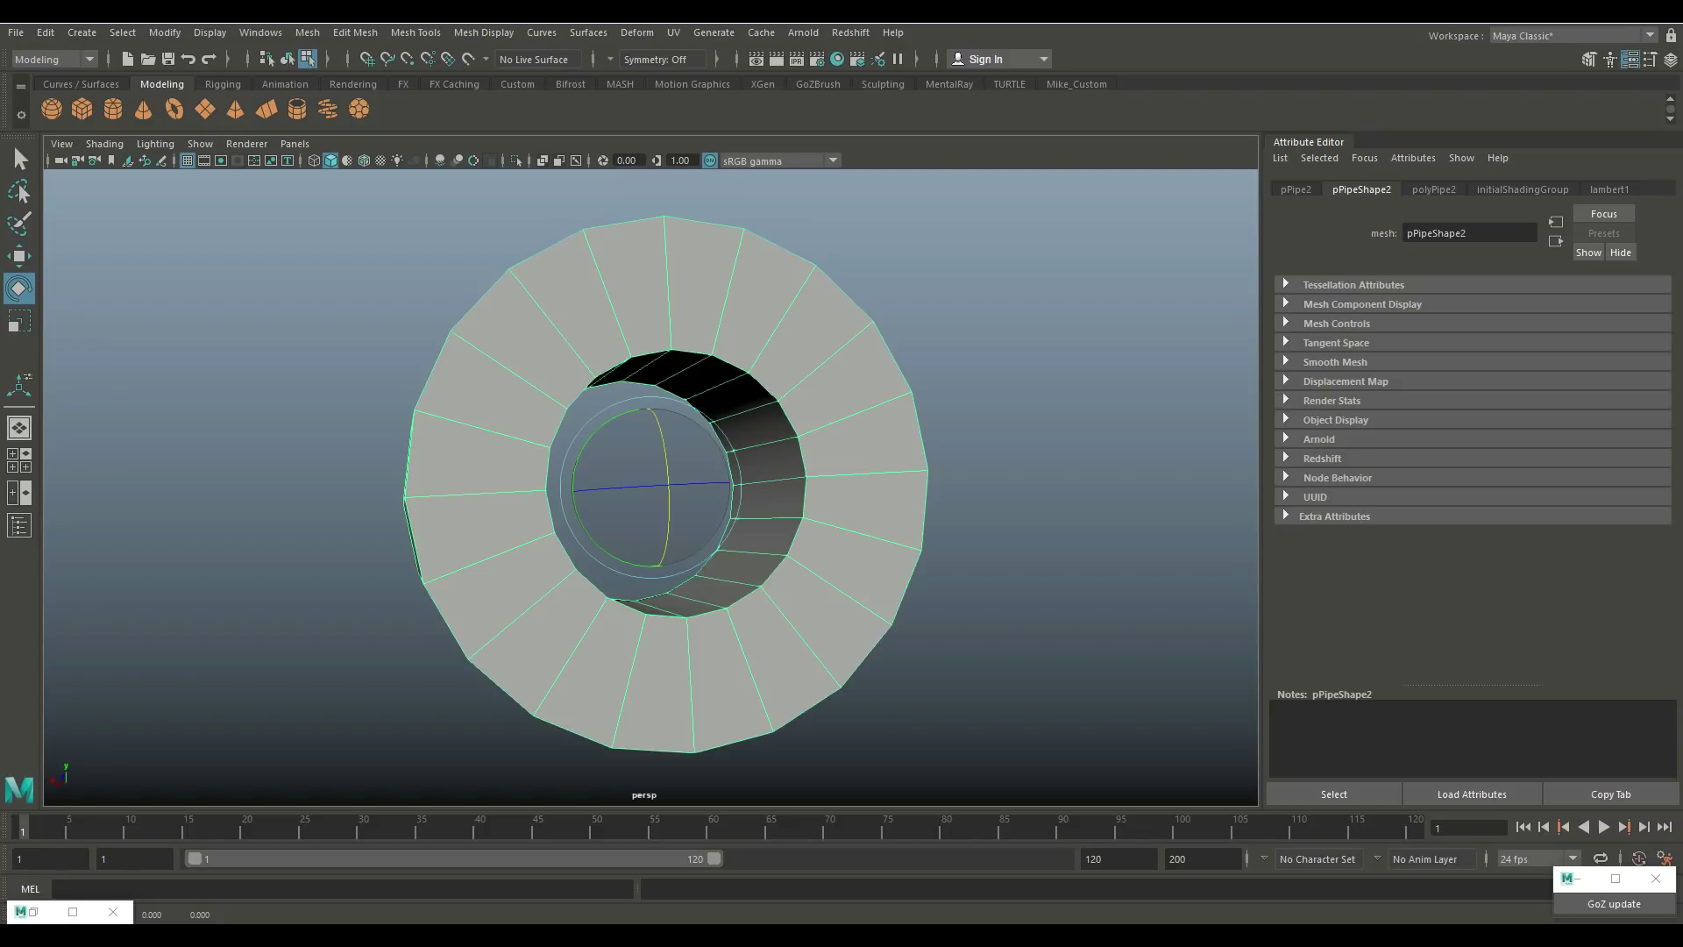
{"action": "key", "text": "ctrl+z"}
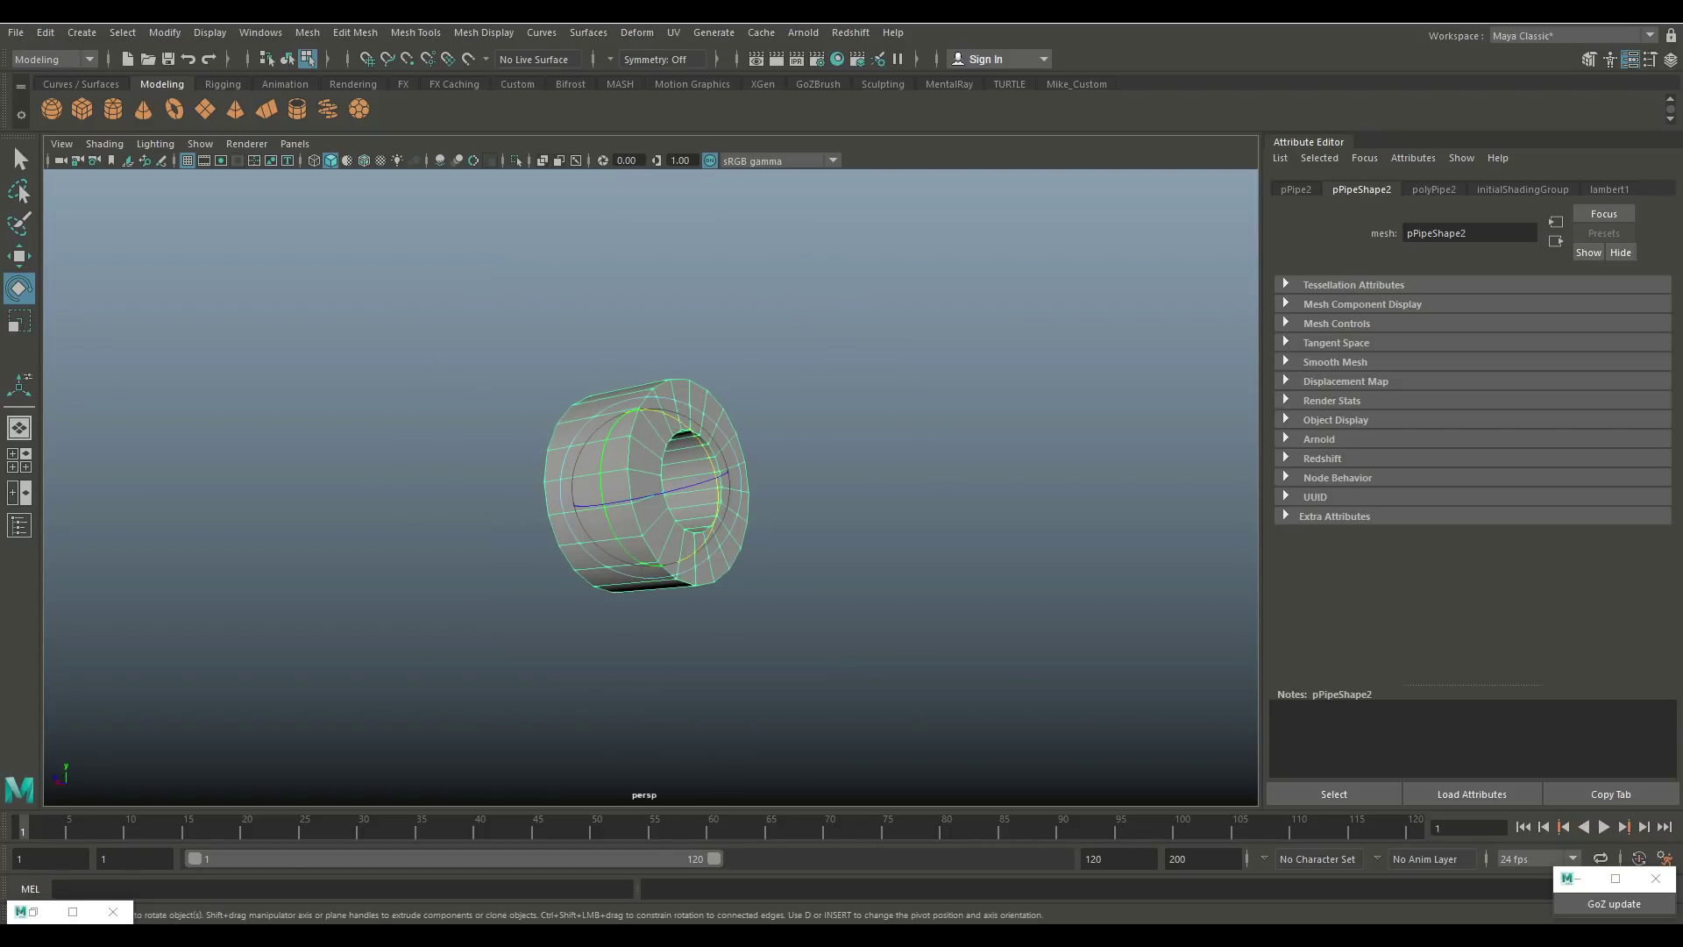
{"action": "key", "text": "shift+z"}
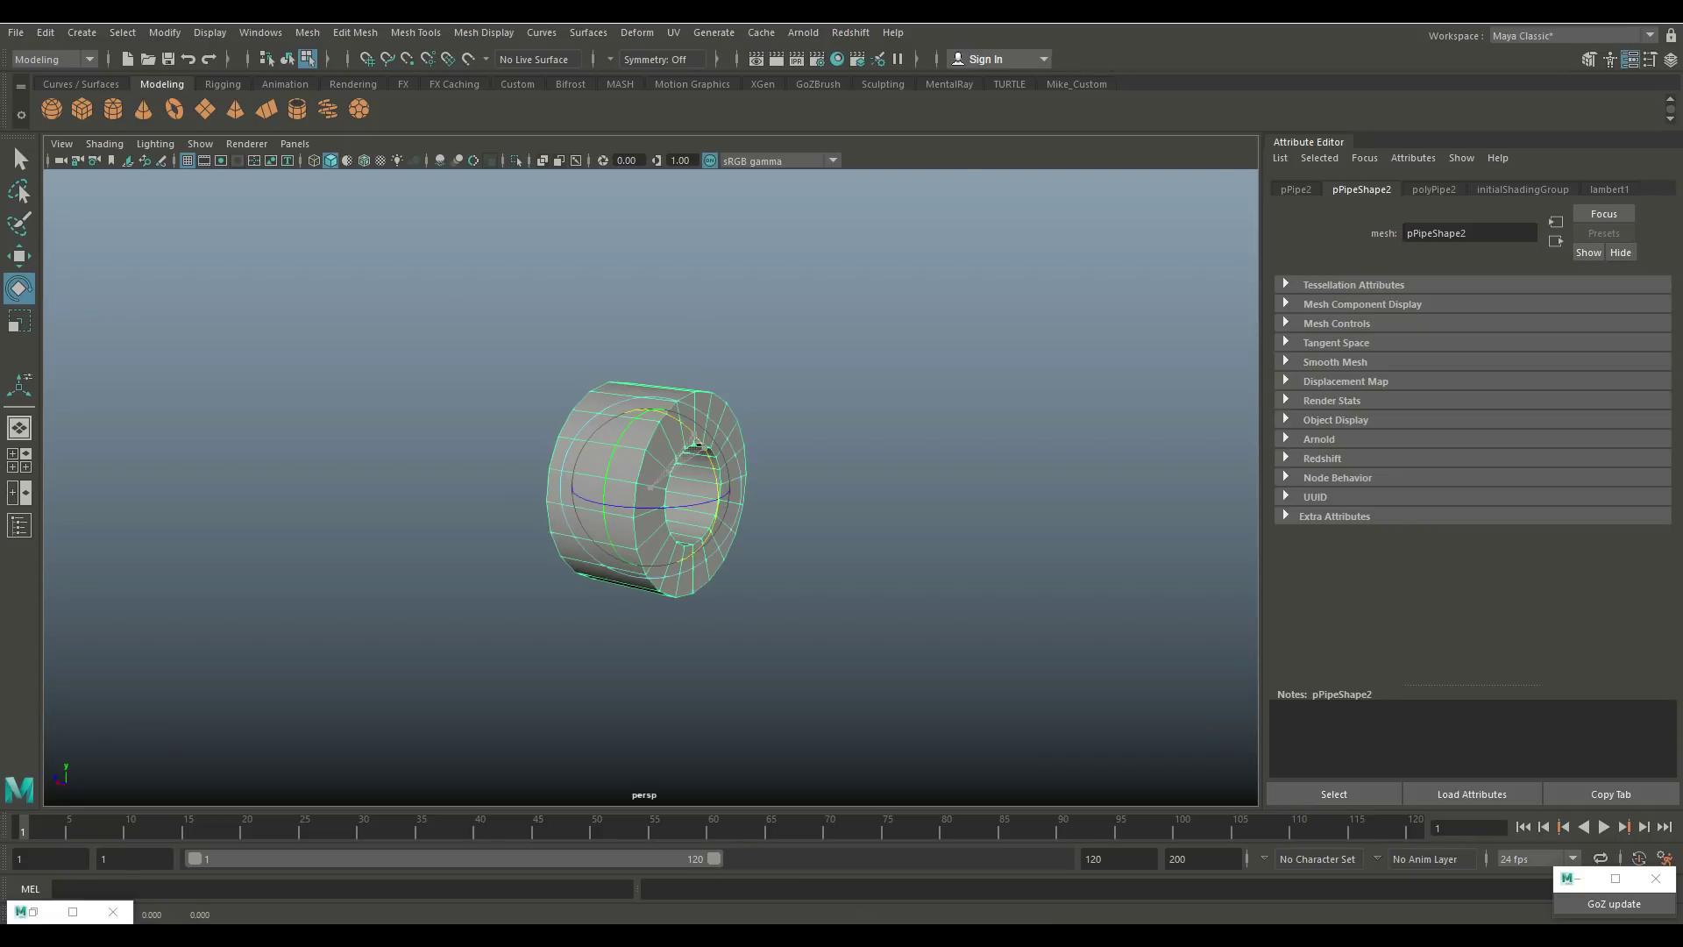
{"action": "key", "text": "ctrl+z"}
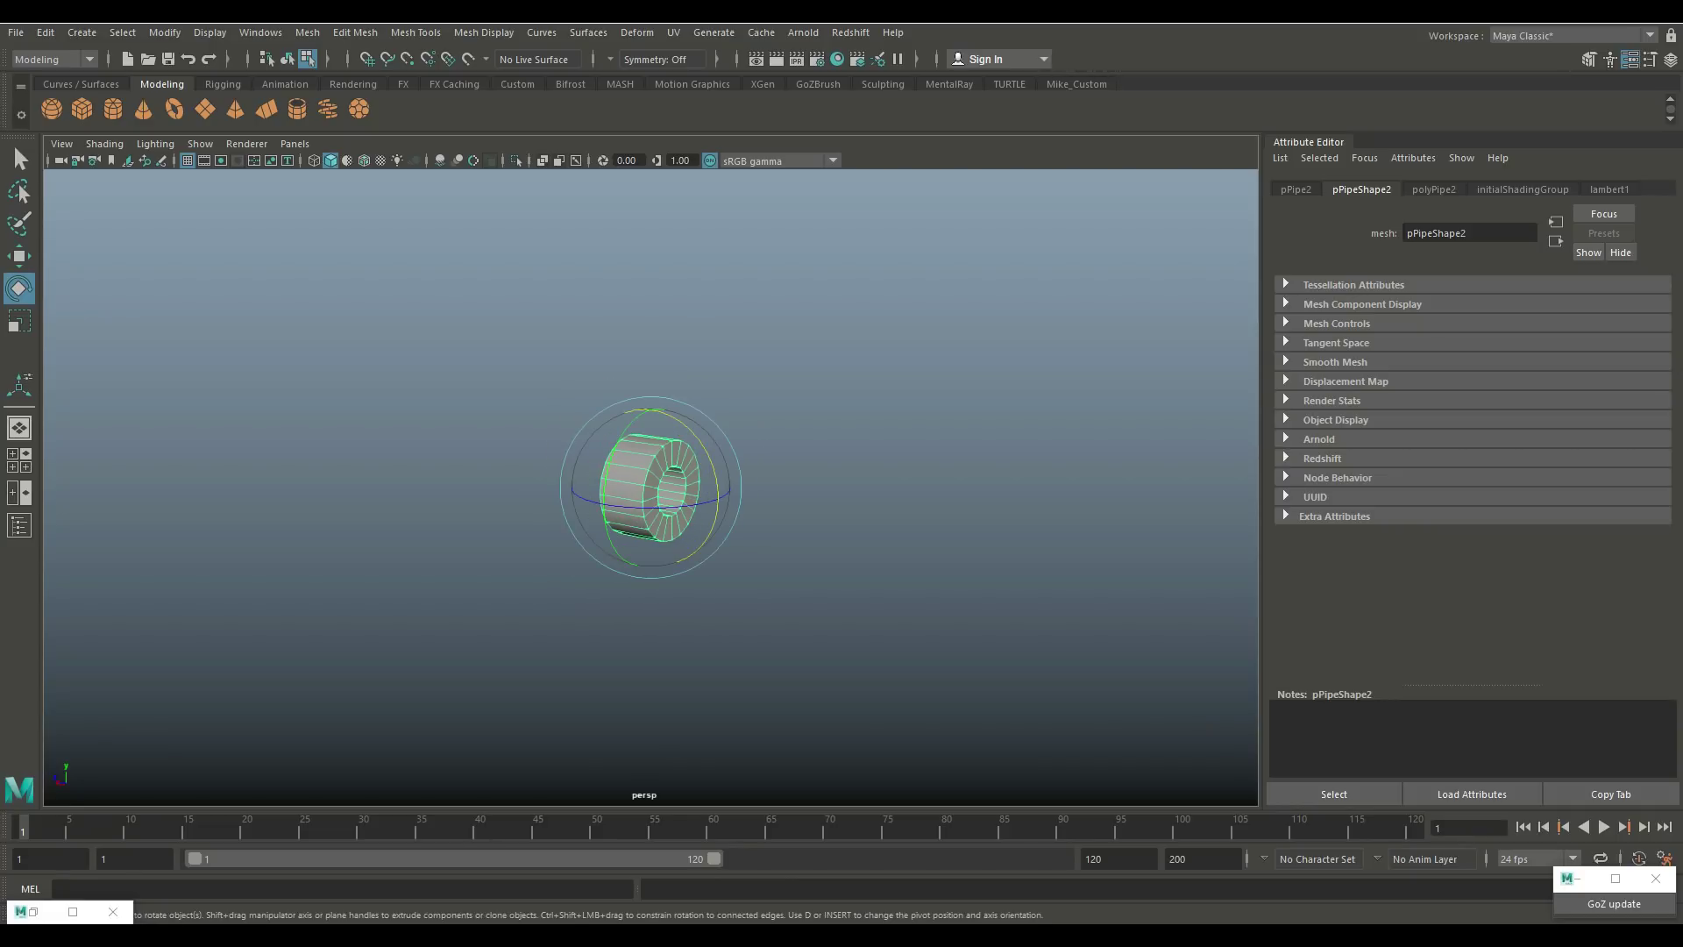
Step: Set the new pipe's axis subdivisions to 5 and clear the selection
{"action": "left_click", "coordinate": [1296, 189]}
{"action": "left_click", "coordinate": [1433, 189]}
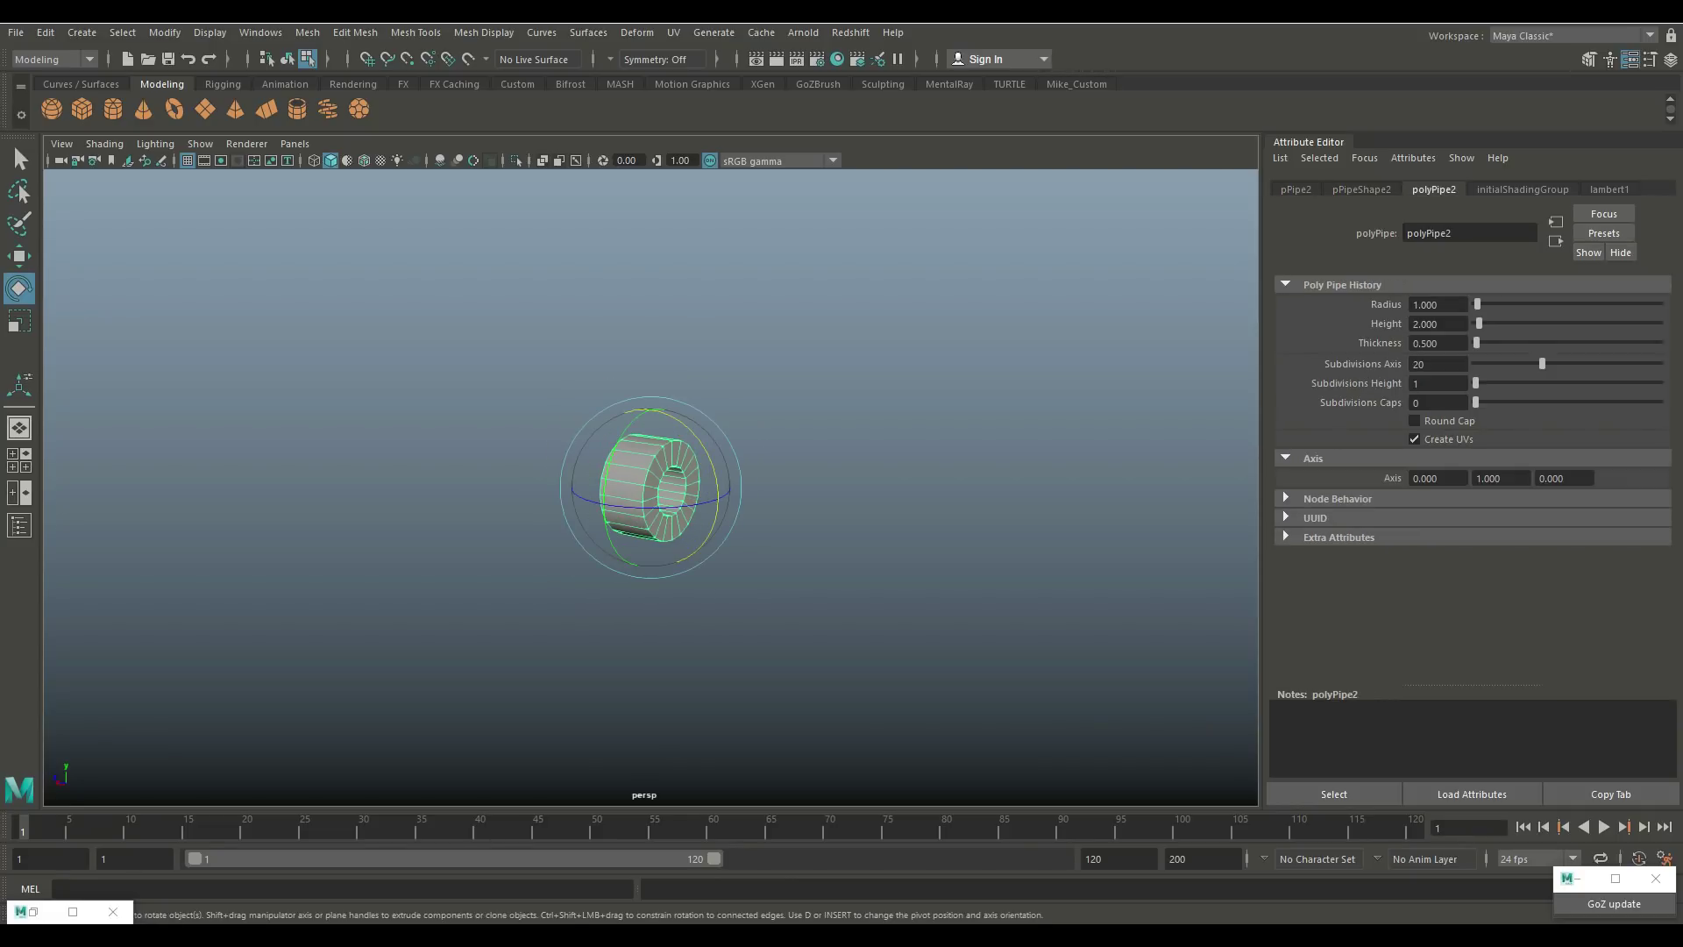
{"action": "left_click", "coordinate": [1437, 364]}
{"action": "type", "text": "5"}
{"action": "key", "text": "Return"}
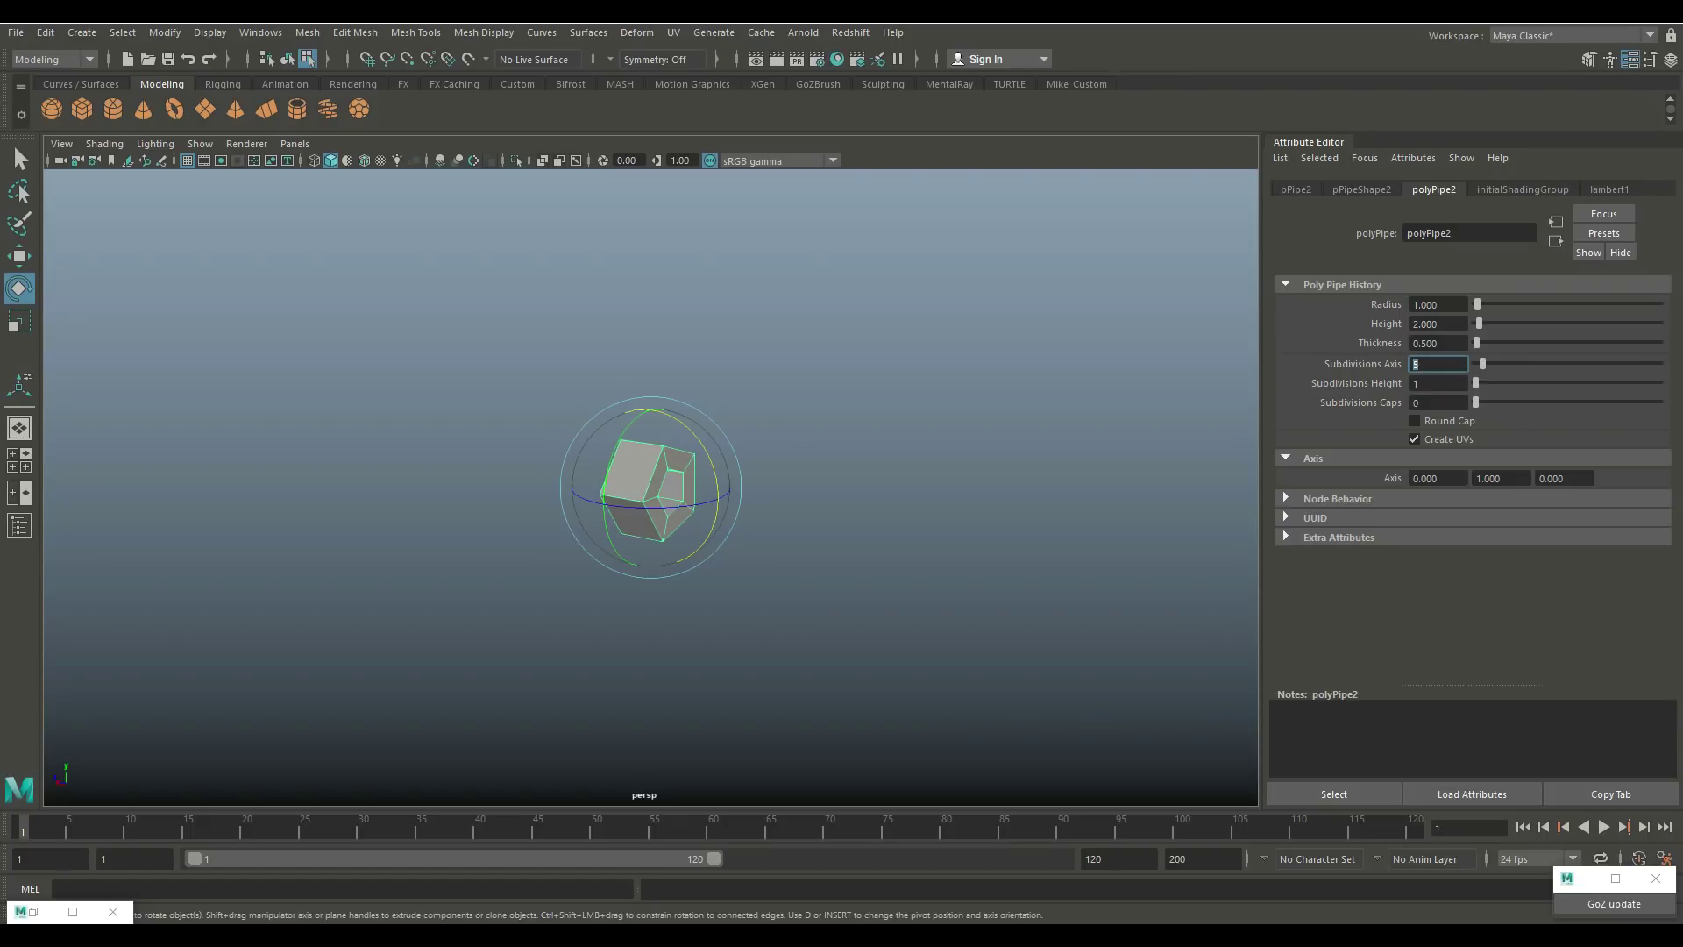
{"action": "key", "text": "Escape"}
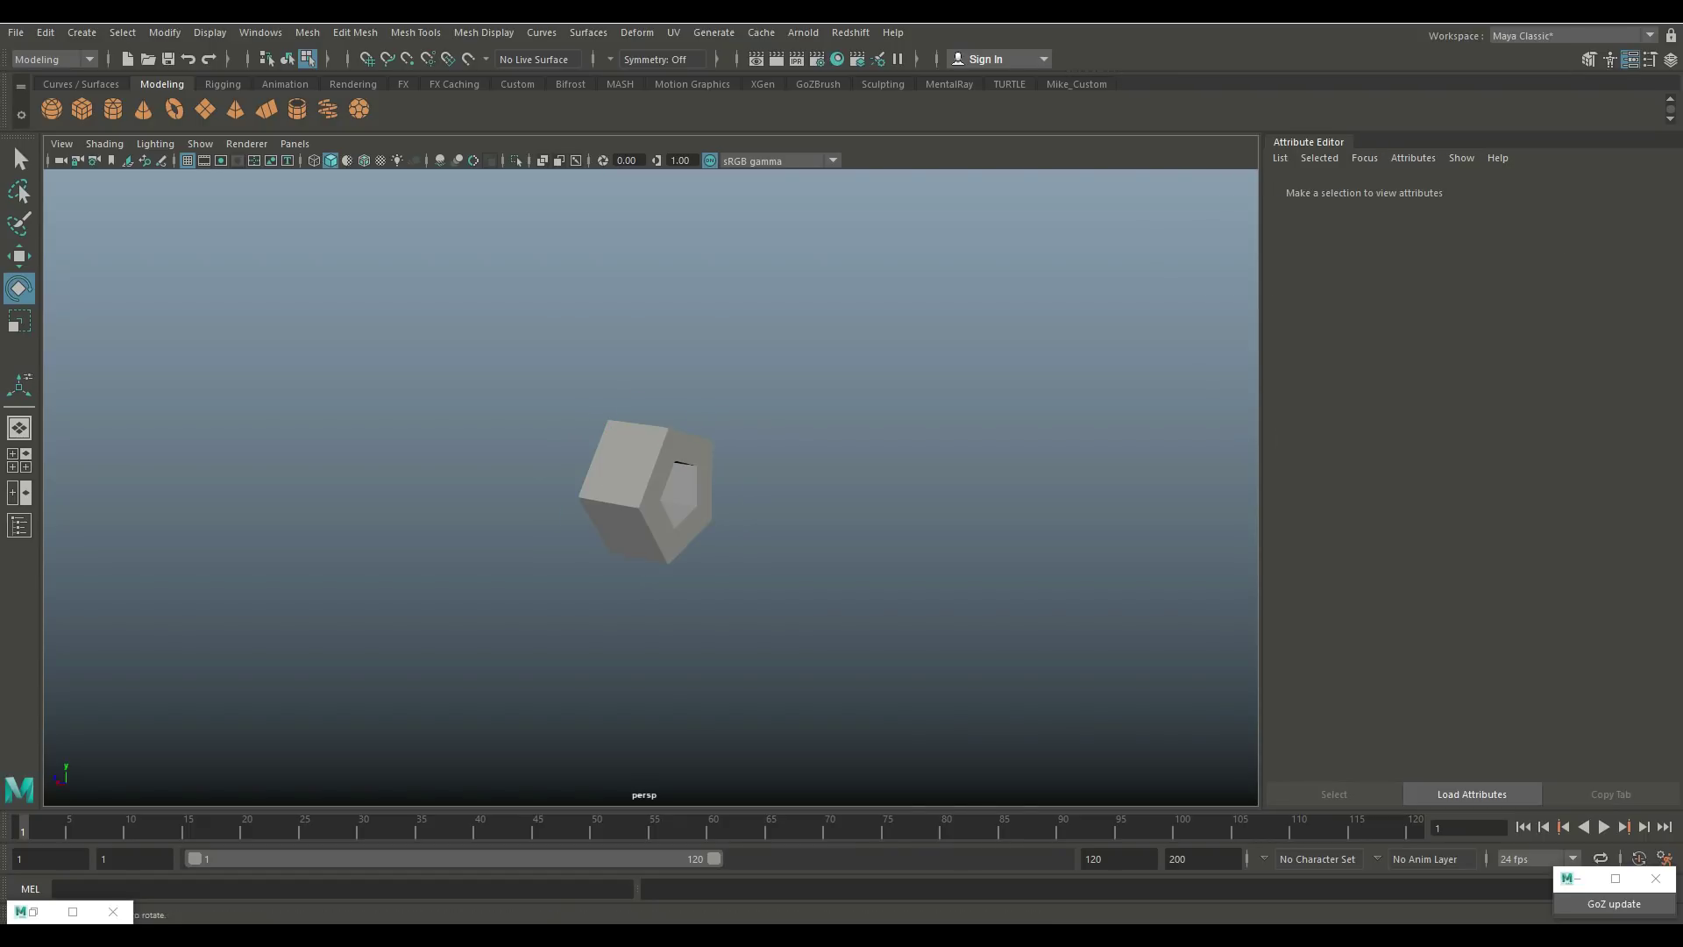
Step: In the front view, select the five-sided pipe as an object and raise it to just beneath the handle's cap
{"action": "key", "text": "space"}
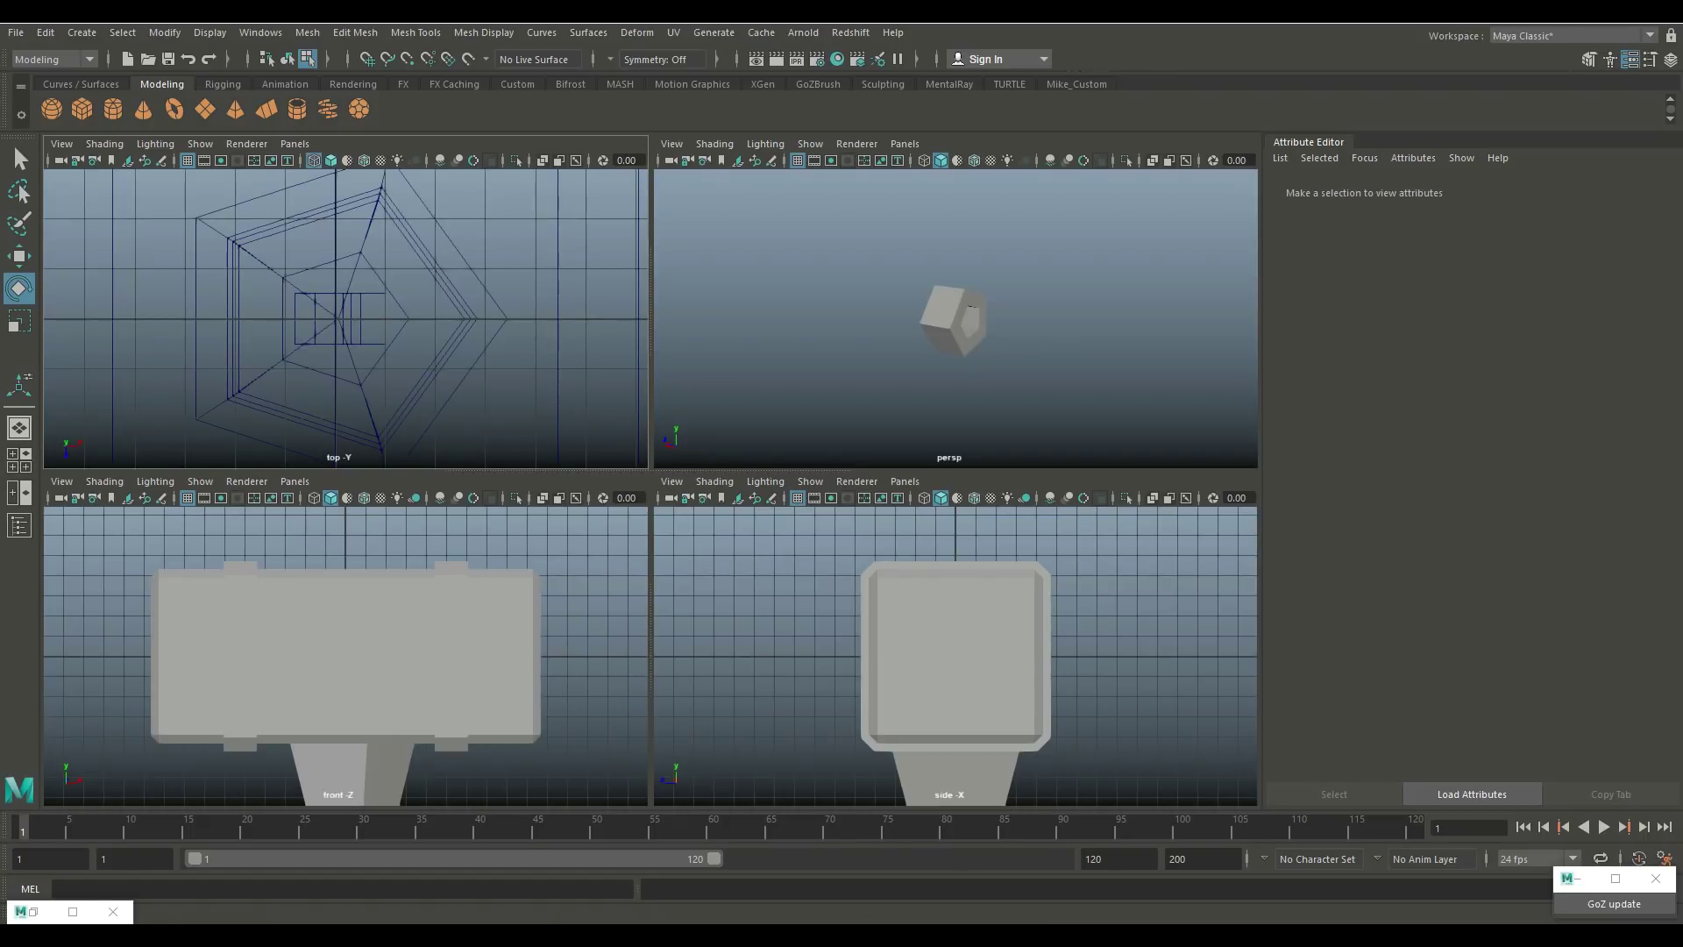
{"action": "key", "text": "space"}
{"action": "scroll", "coordinate": [649, 754], "scroll_direction": "down", "scroll_amount": 5}
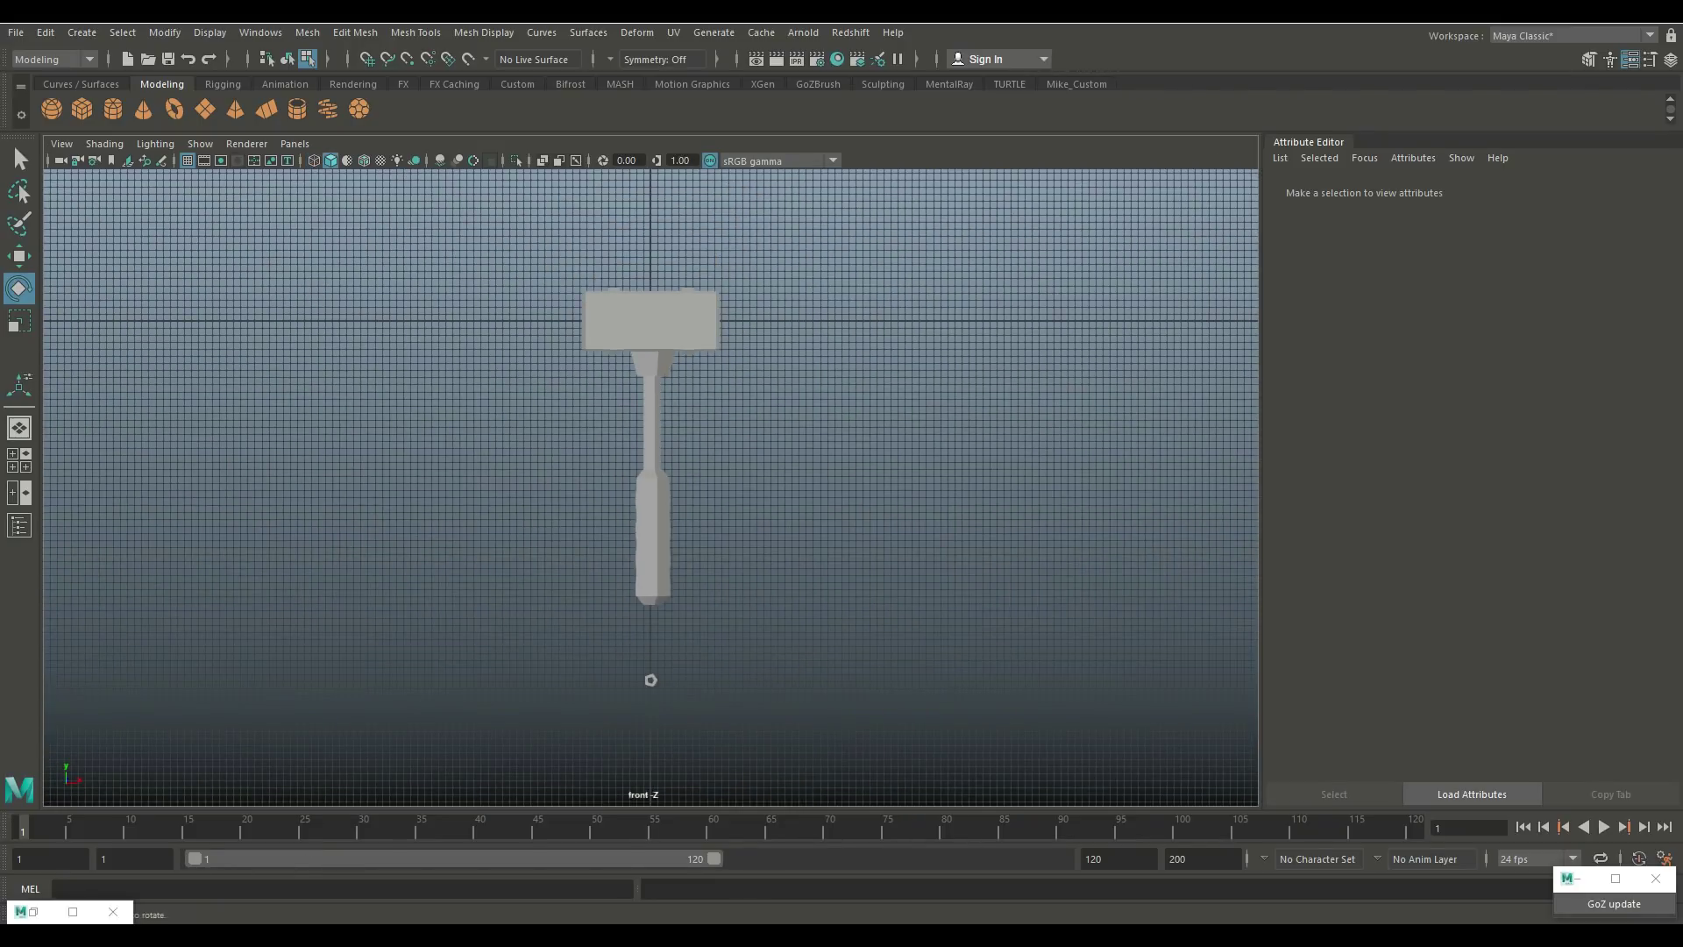
{"action": "right_click_drag", "start_coordinate": [651, 680], "coordinate": [666, 668], "text": "shift"}
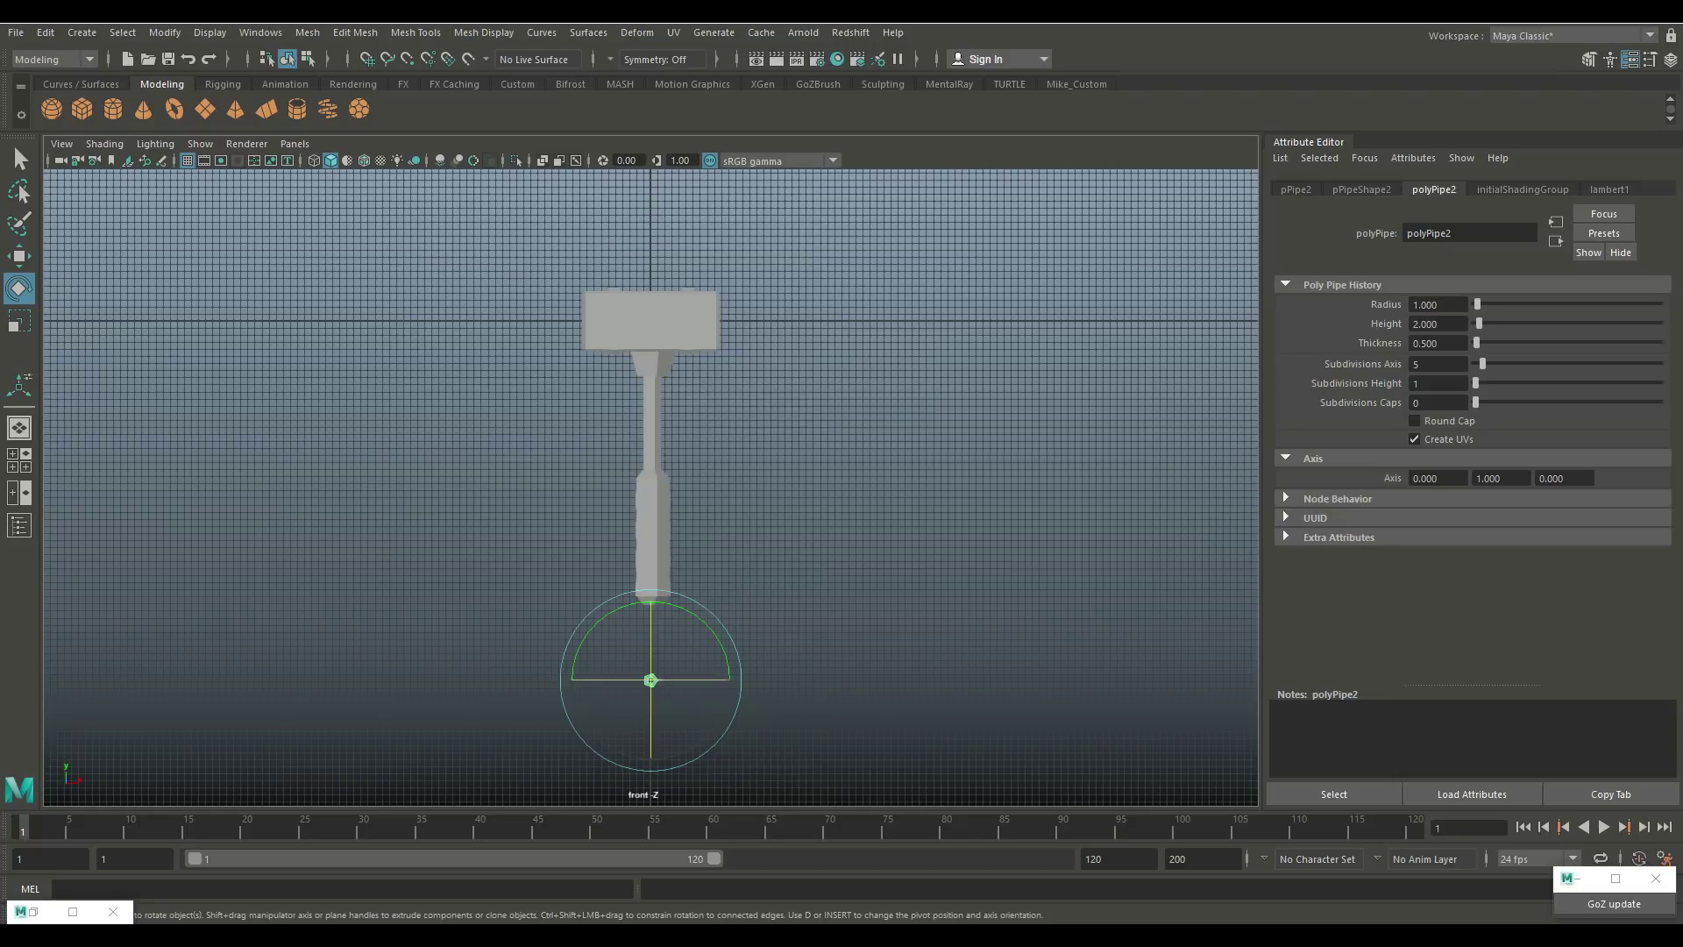
{"action": "key", "text": "w"}
{"action": "left_click_drag", "start_coordinate": [651, 680], "coordinate": [651, 629]}
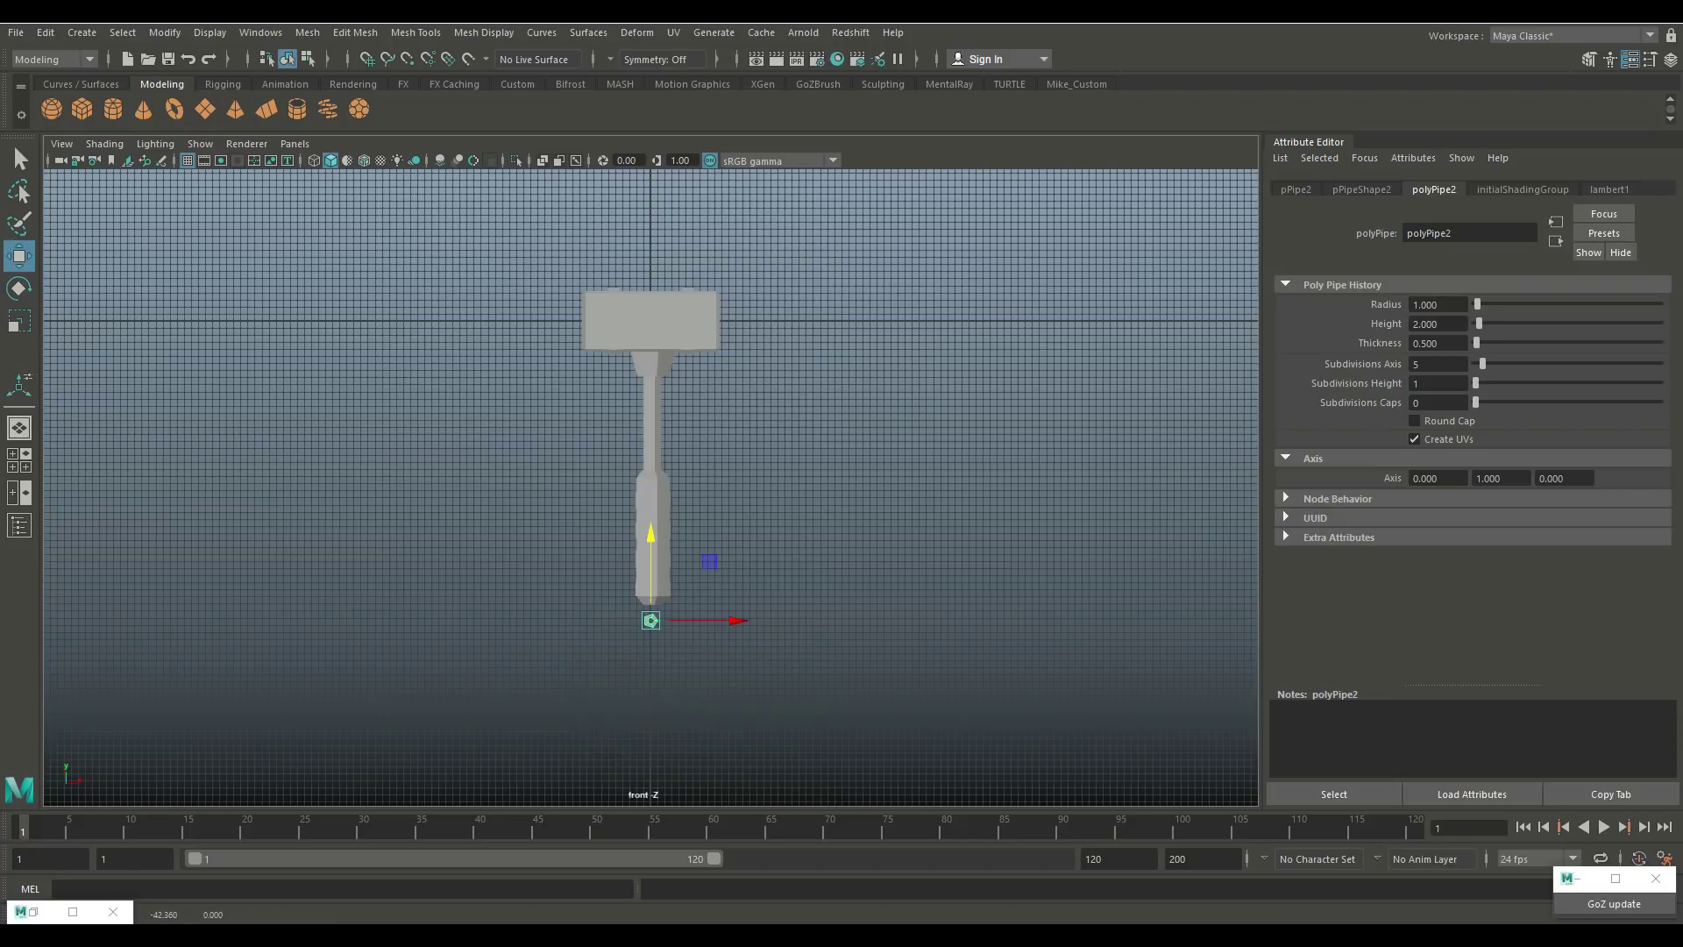
{"action": "key", "text": "f"}
{"action": "scroll", "coordinate": [646, 488], "scroll_direction": "down", "scroll_amount": 5}
{"action": "scroll", "coordinate": [646, 487], "scroll_direction": "up", "scroll_amount": 3}
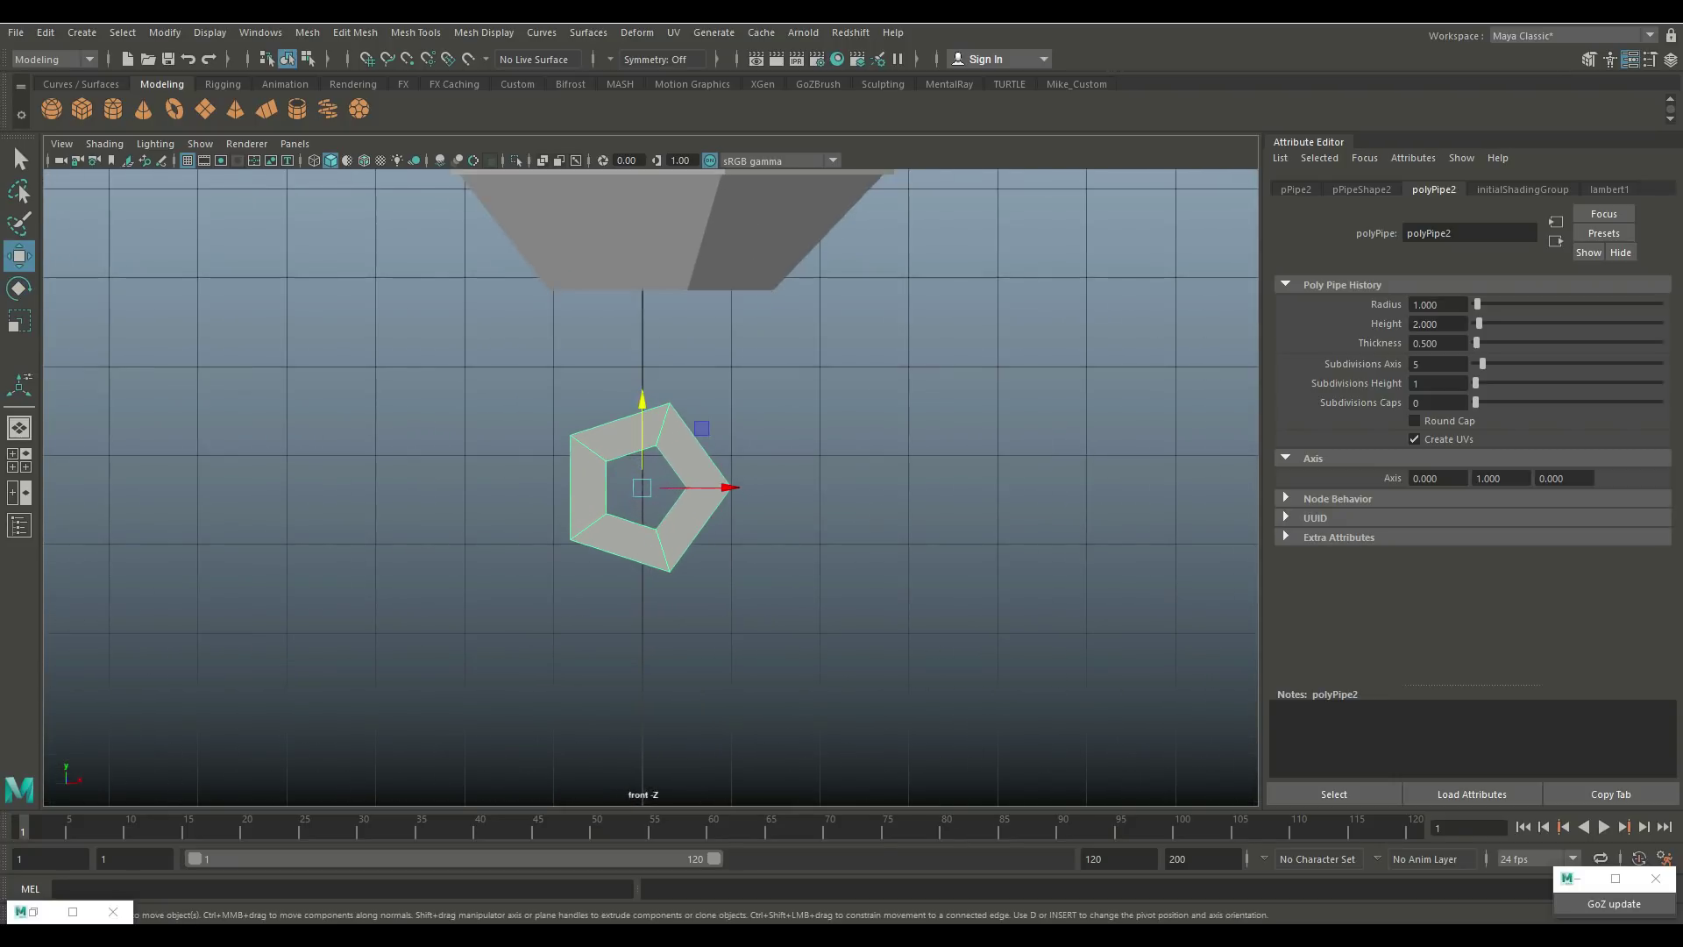
Step: Scale the pipe to about twice its size and fit one of its flat sides against the underside of the handle's cap
{"action": "key", "text": "r"}
{"action": "left_click_drag", "start_coordinate": [642, 487], "coordinate": [719, 487]}
{"action": "key", "text": "e"}
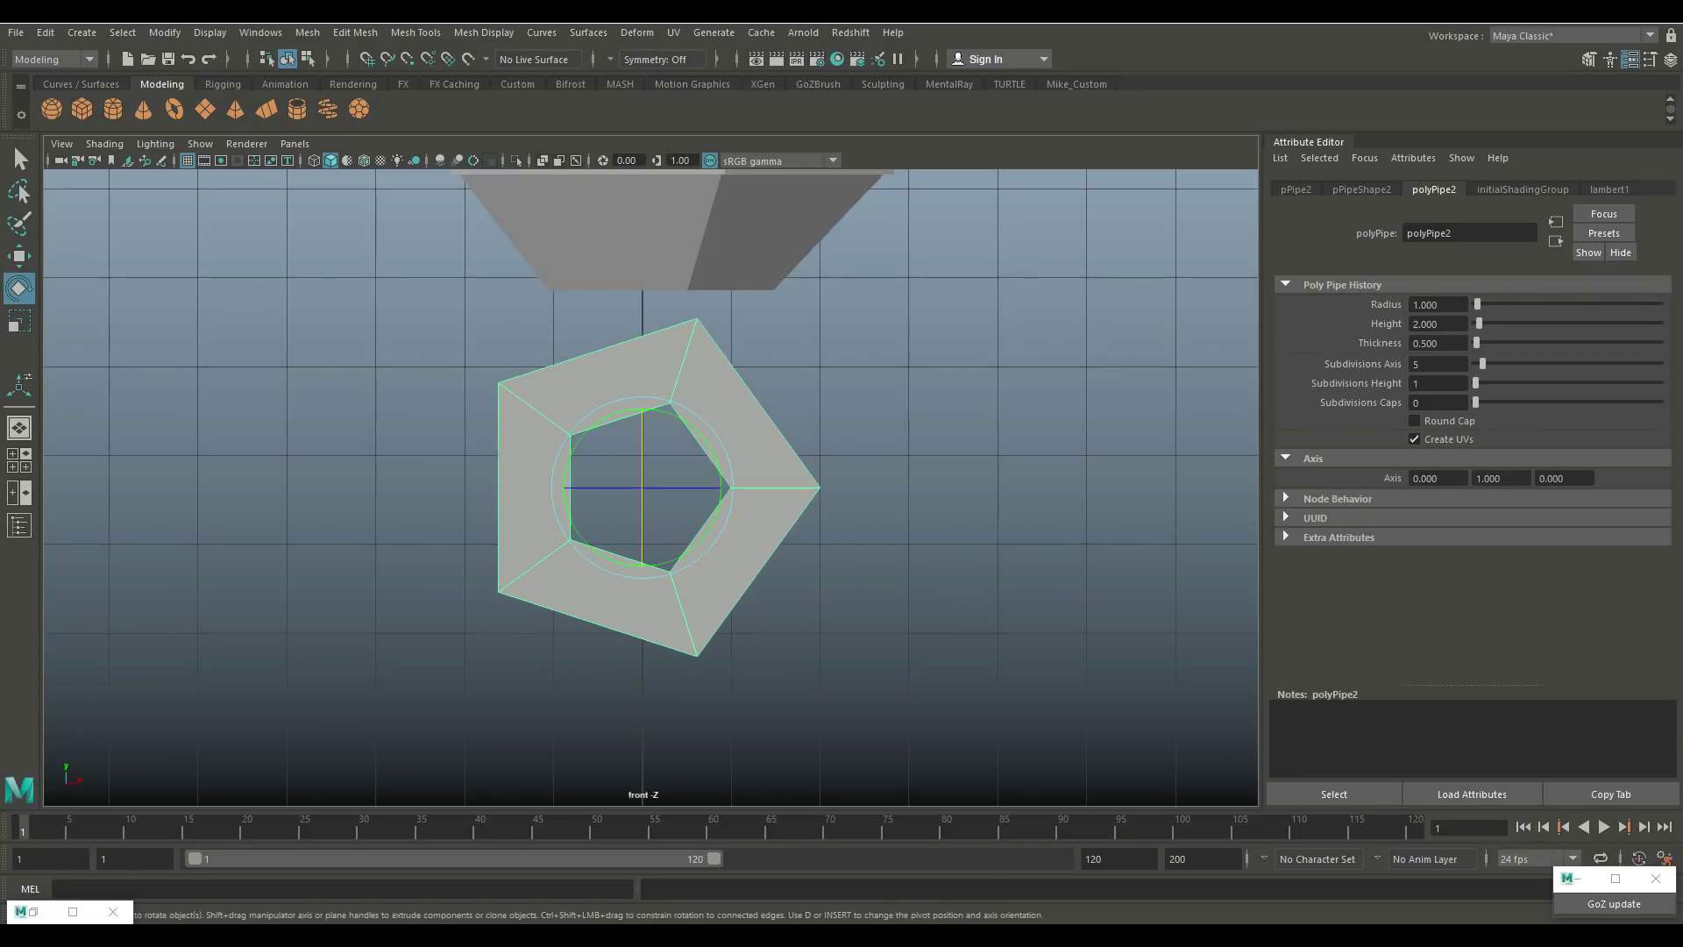
{"action": "left_click_drag", "start_coordinate": [695, 417], "coordinate": [712, 433]}
{"action": "key", "text": "w"}
{"action": "left_click_drag", "start_coordinate": [642, 486], "coordinate": [665, 433]}
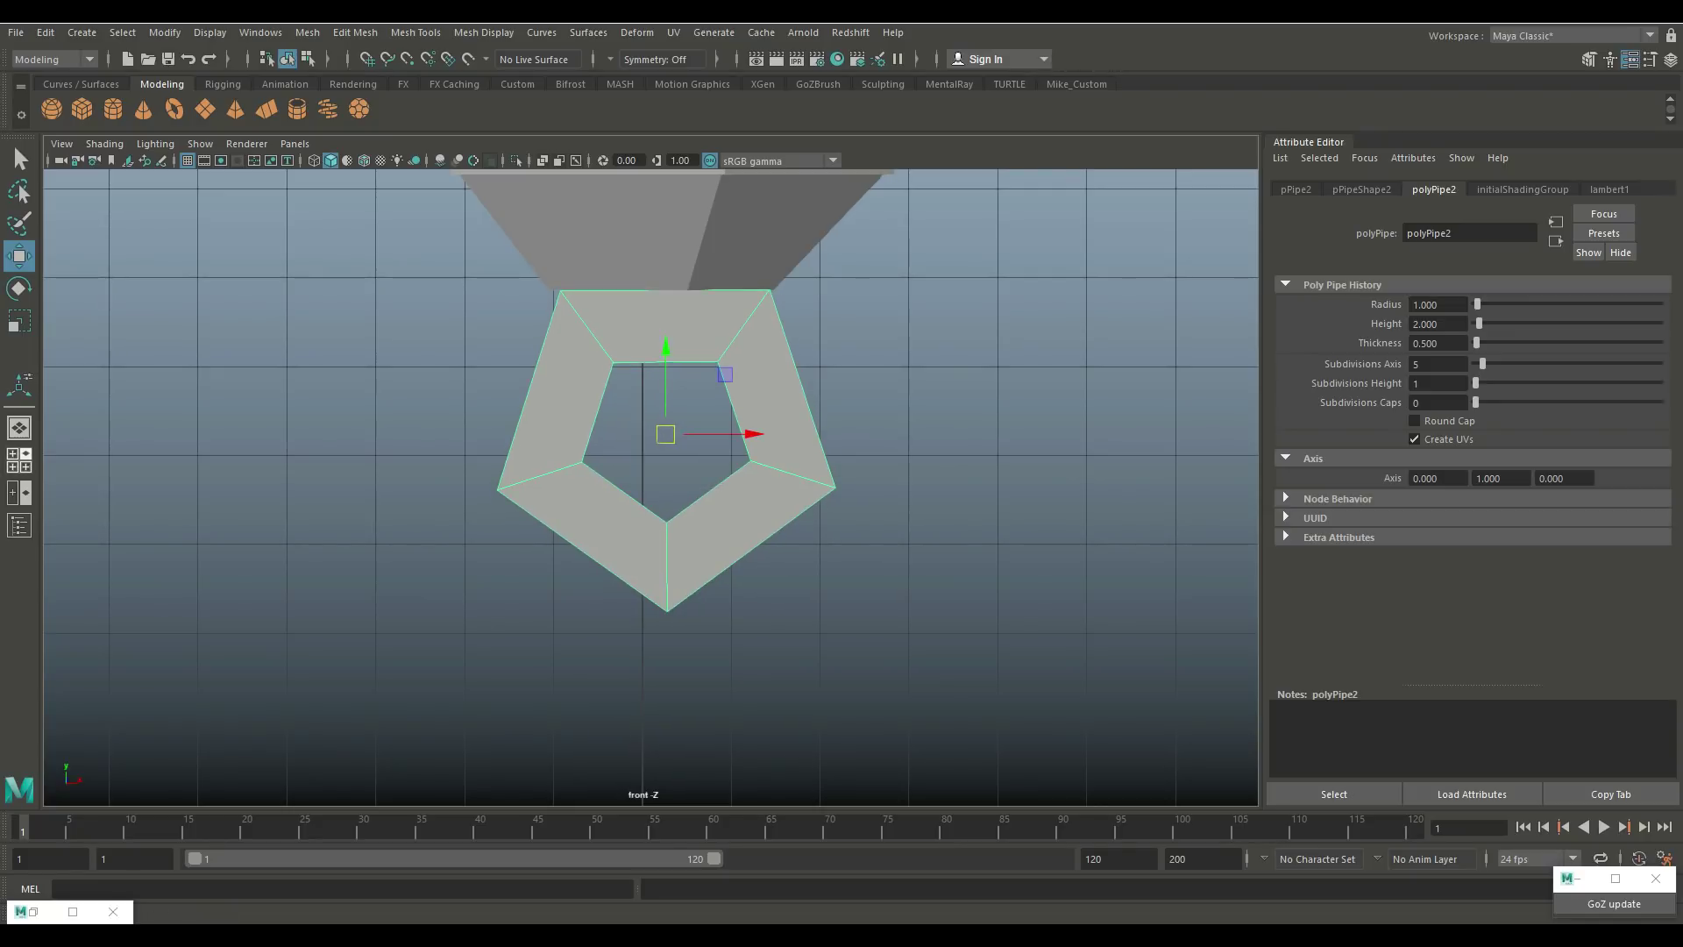
Step: In the perspective view, scale the pipe down uniformly to about 1.24 and move it up towards the handle's cap
{"action": "key", "text": "space"}
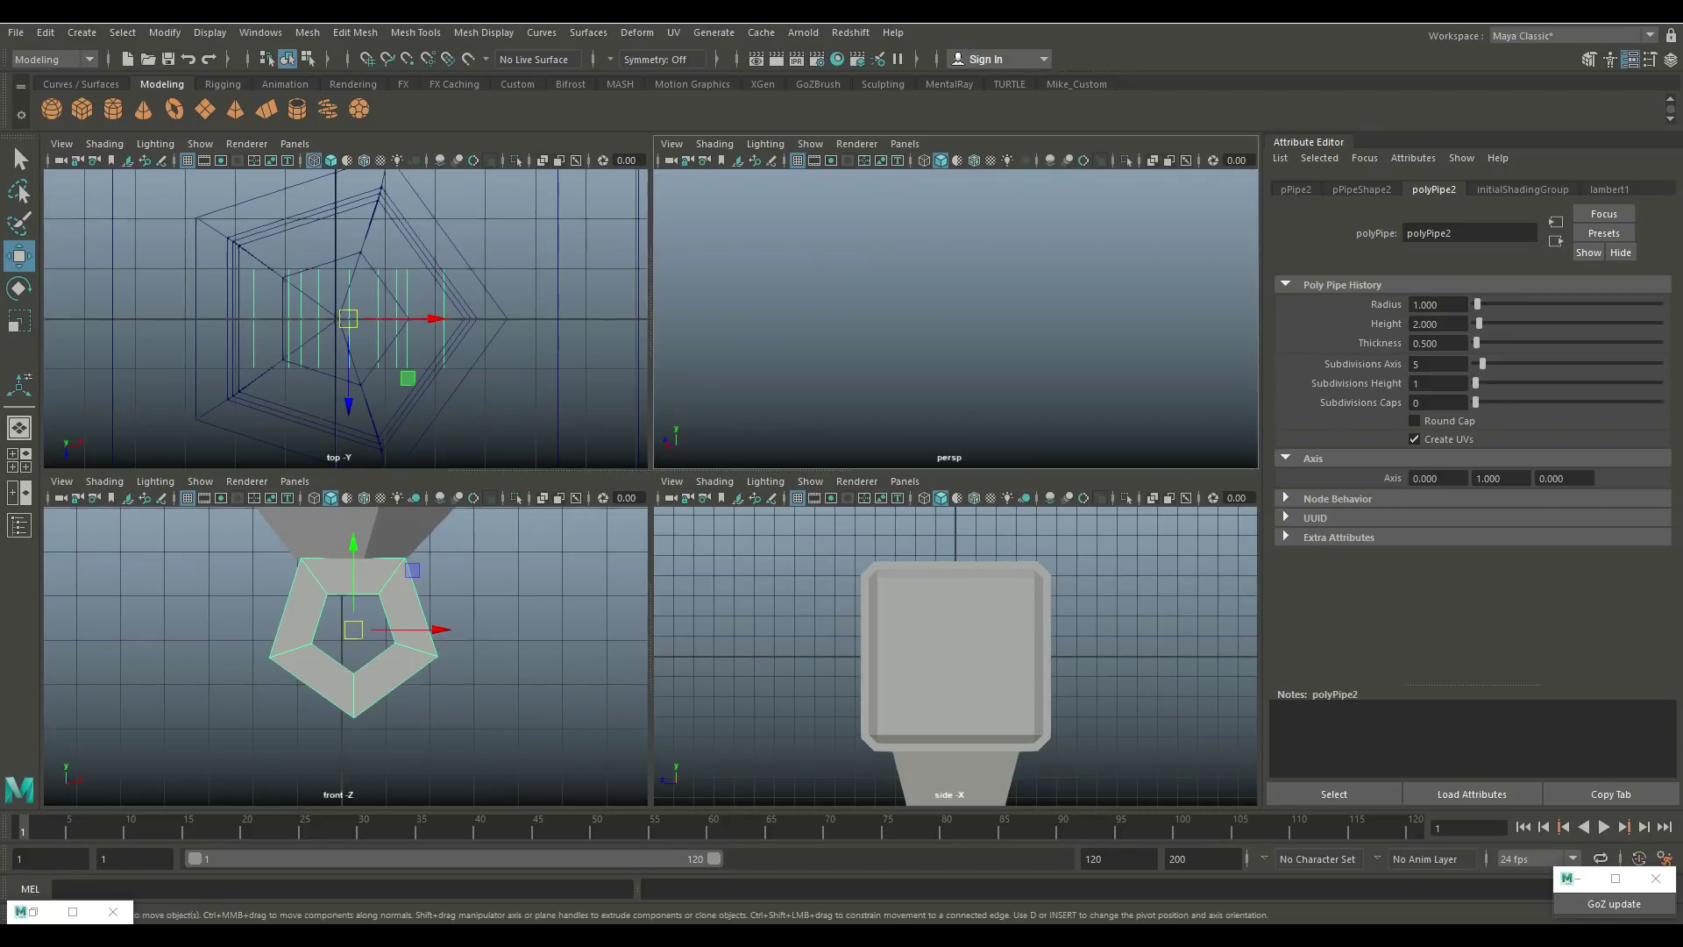
{"action": "key", "text": "space"}
{"action": "key", "text": "f"}
{"action": "left_click_drag", "start_coordinate": [650, 395], "coordinate": [670, 594], "text": "alt"}
{"action": "key", "text": "r"}
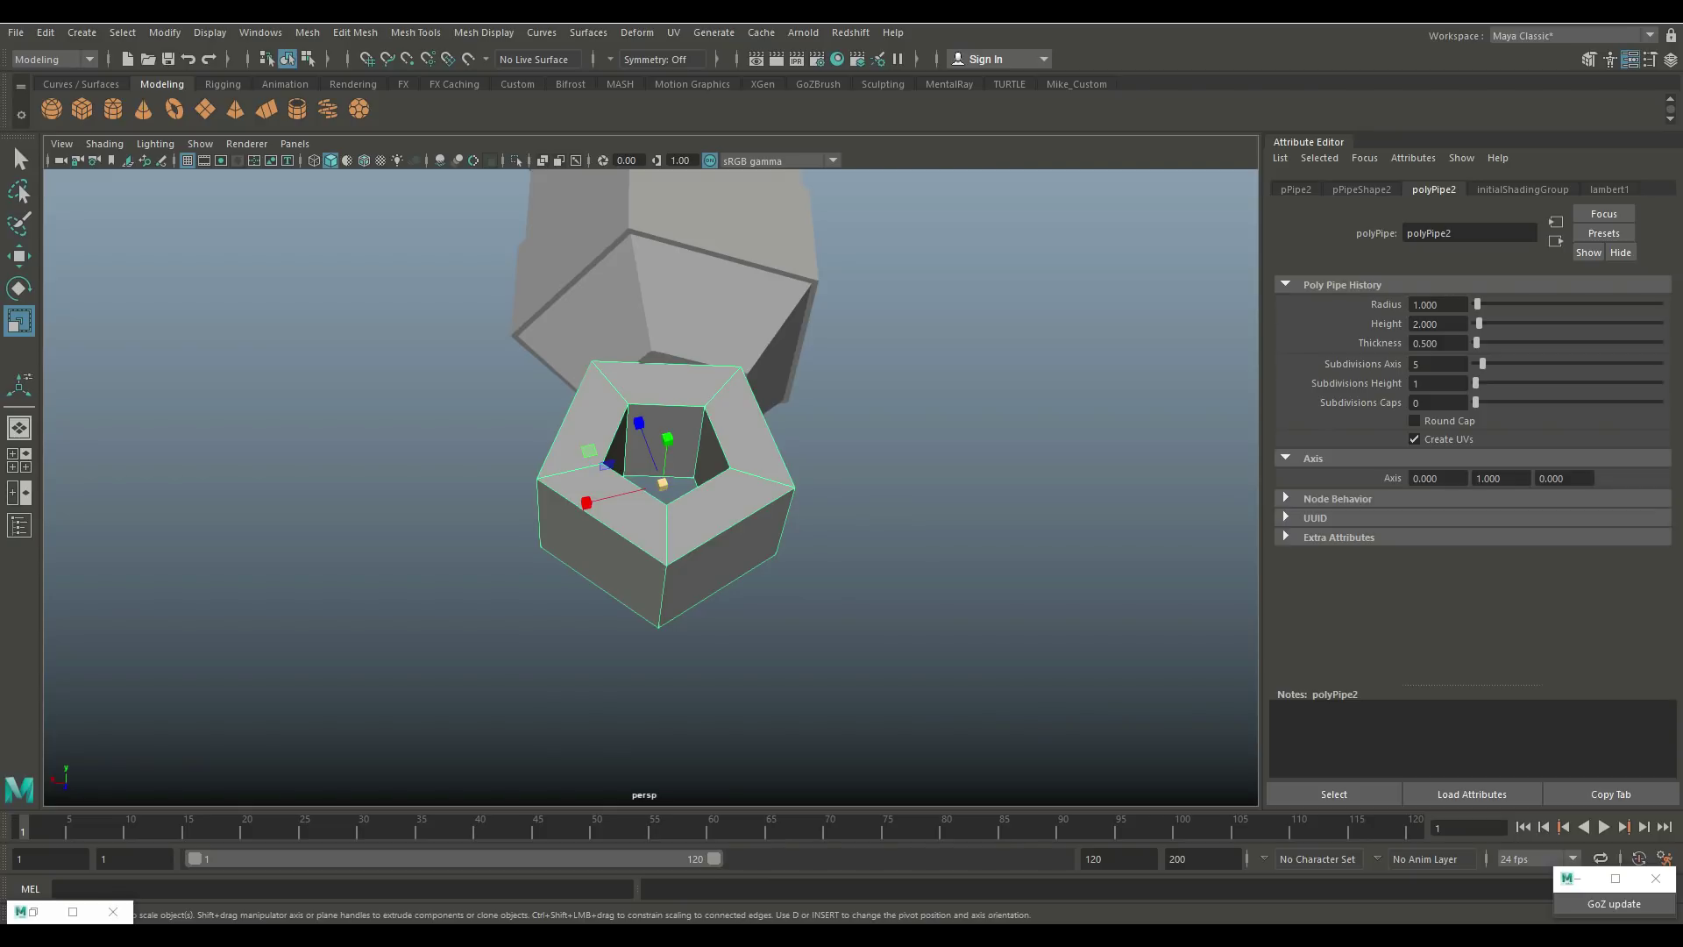
{"action": "left_click_drag", "start_coordinate": [662, 483], "coordinate": [594, 483]}
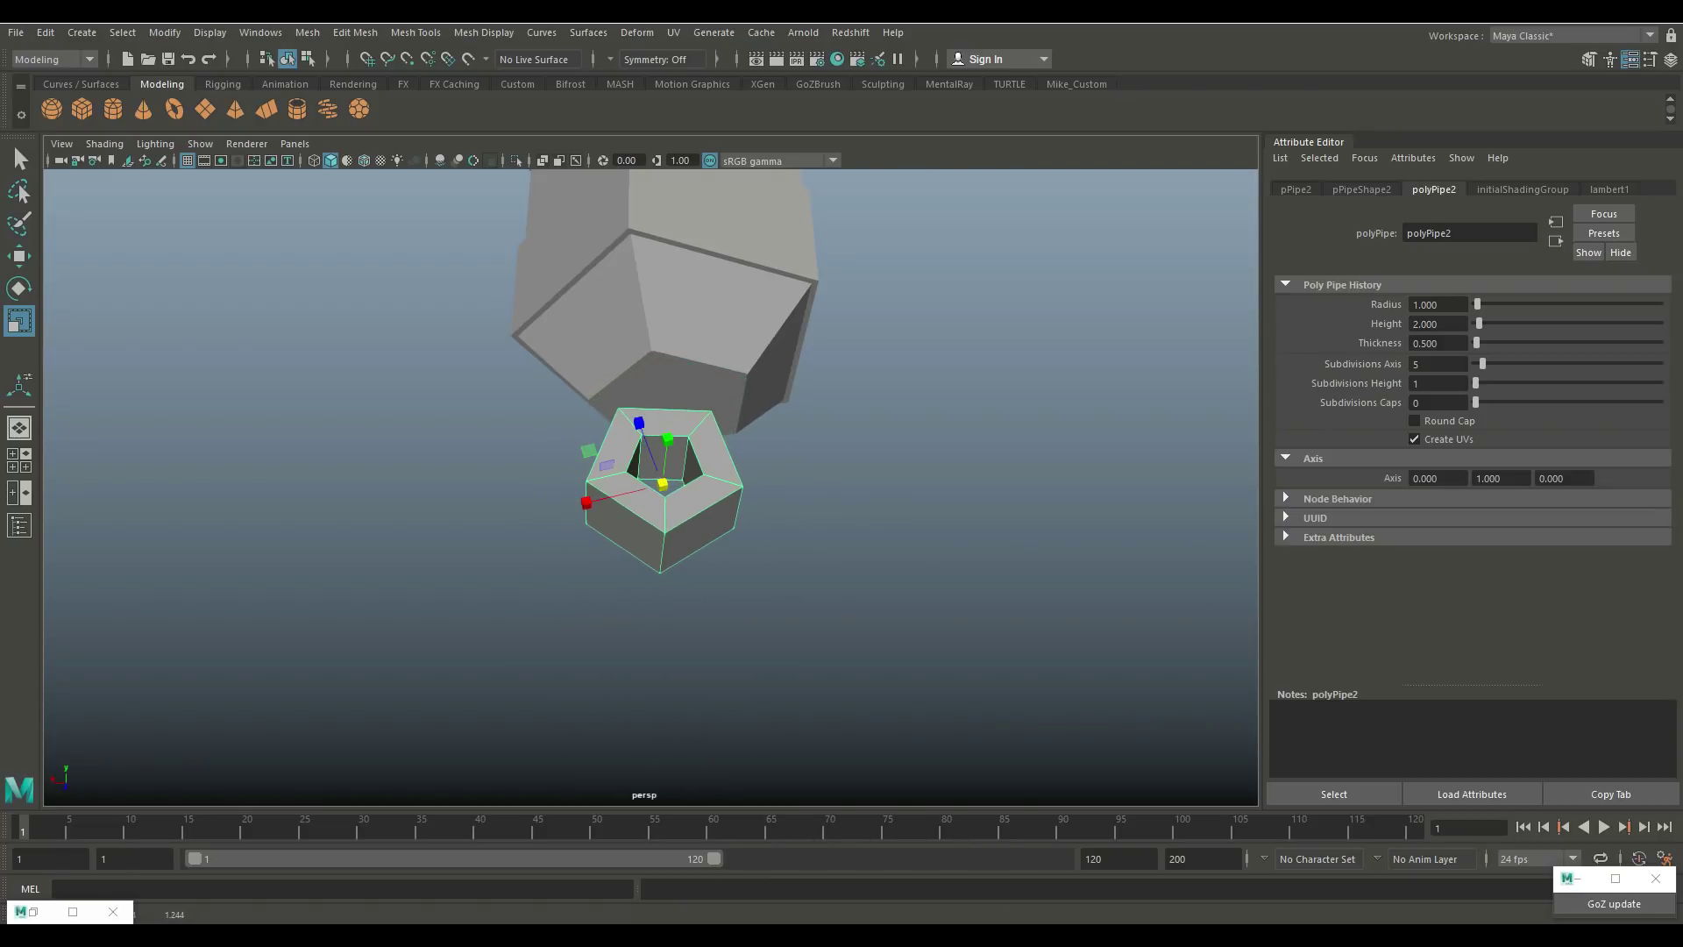
{"action": "key", "text": "w"}
{"action": "left_click_drag", "start_coordinate": [661, 429], "coordinate": [662, 393]}
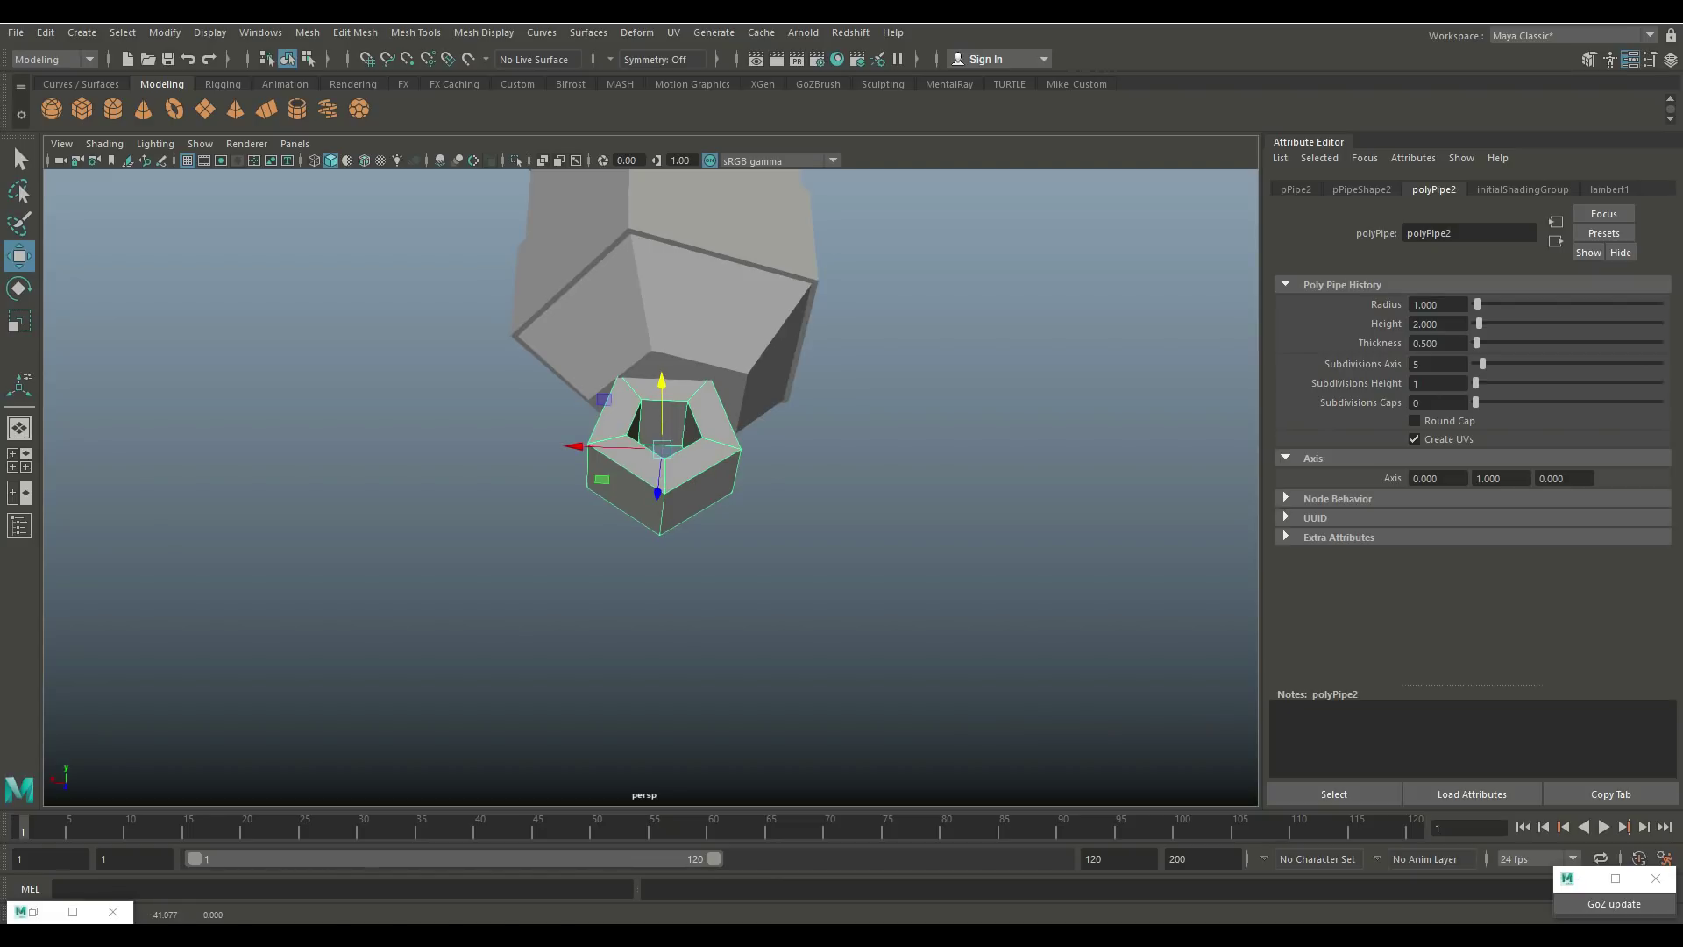
Step: In the top view, snap the five-sided pipe to the centre grid line and scale it down slightly
{"action": "left_click", "coordinate": [14, 454]}
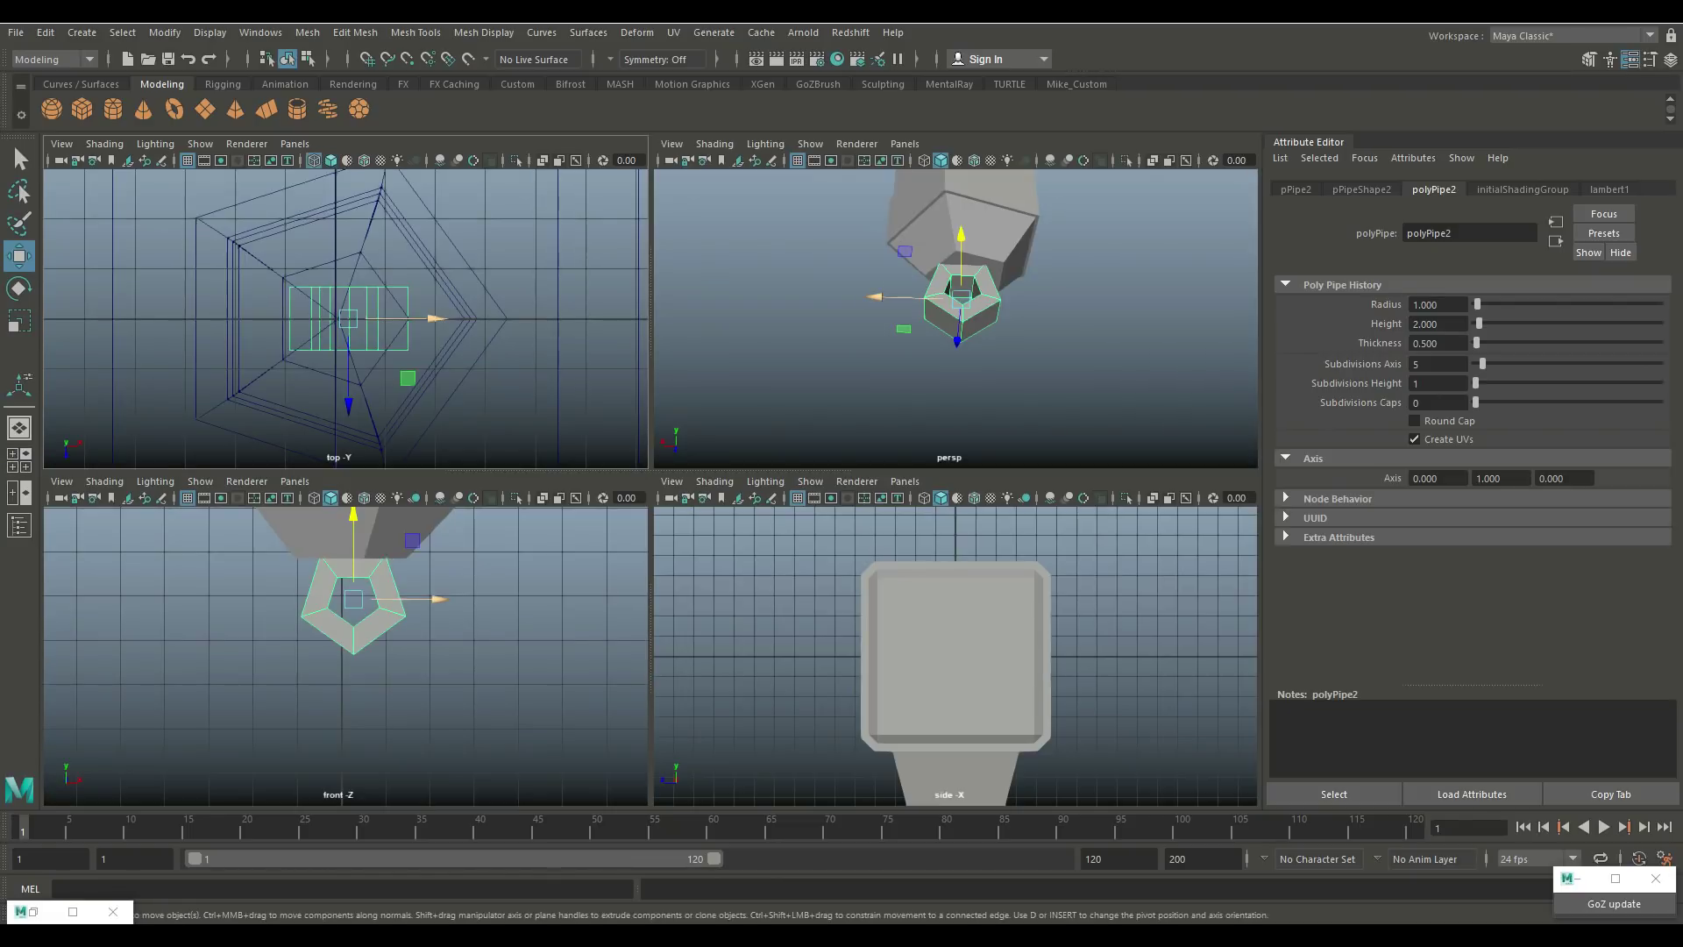
{"action": "key", "text": "space"}
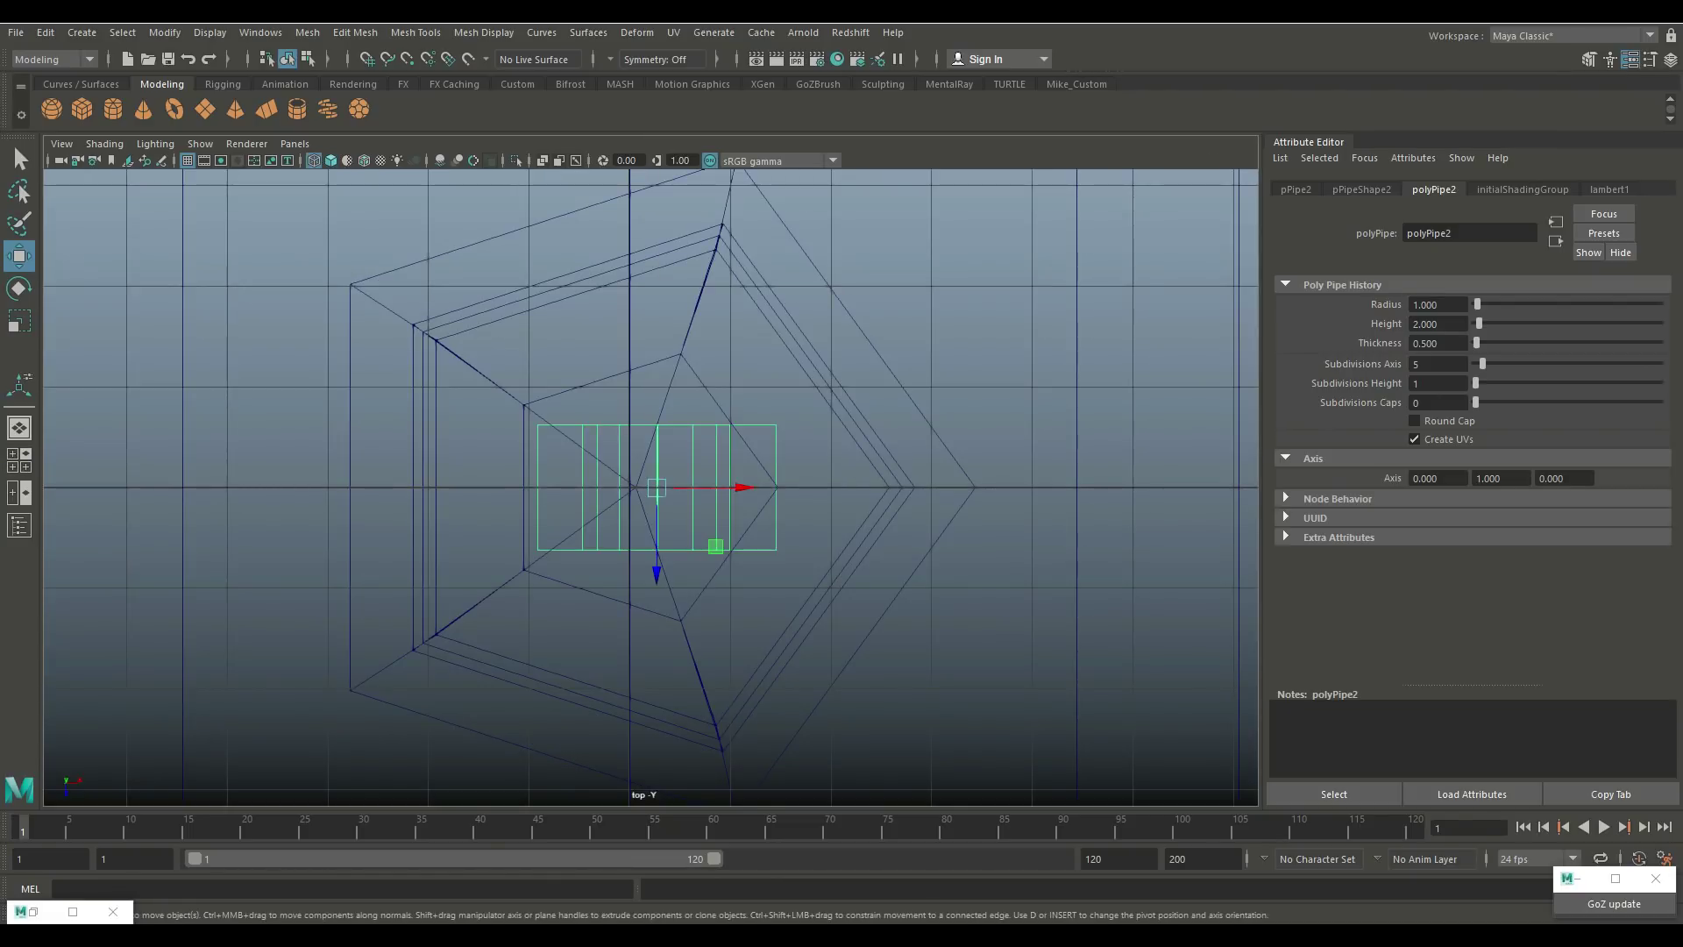
{"action": "key", "text": "x"}
{"action": "left_click_drag", "start_coordinate": [657, 488], "coordinate": [630, 488]}
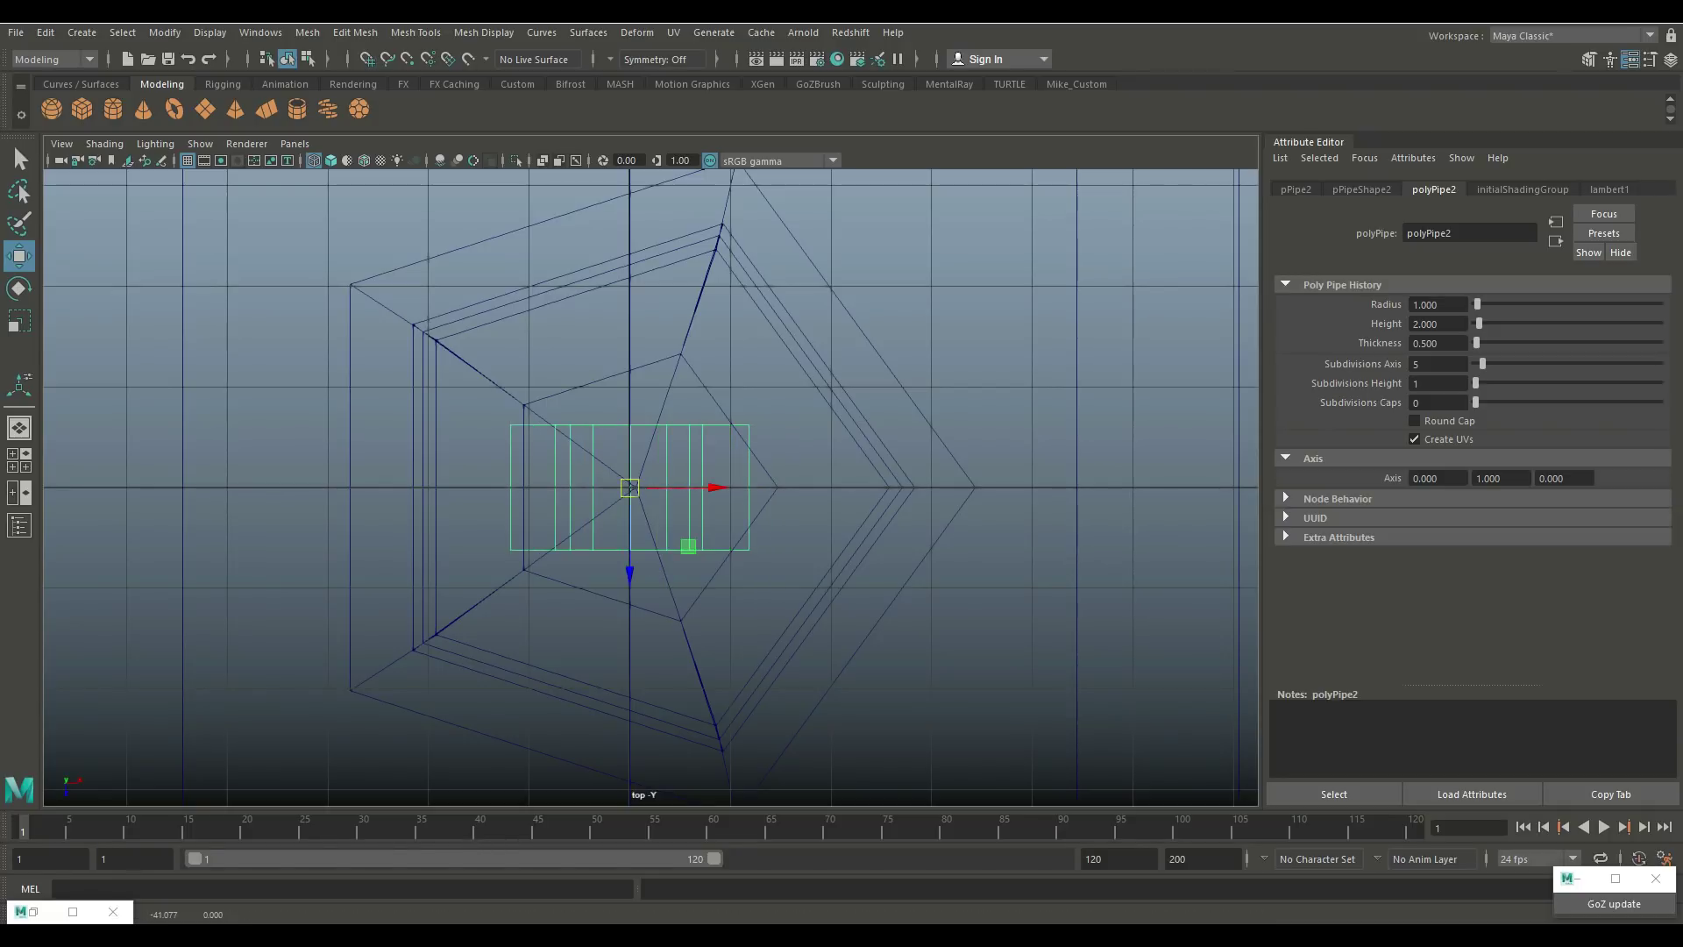
{"action": "key", "text": "r"}
{"action": "left_click_drag", "start_coordinate": [630, 488], "coordinate": [604, 487]}
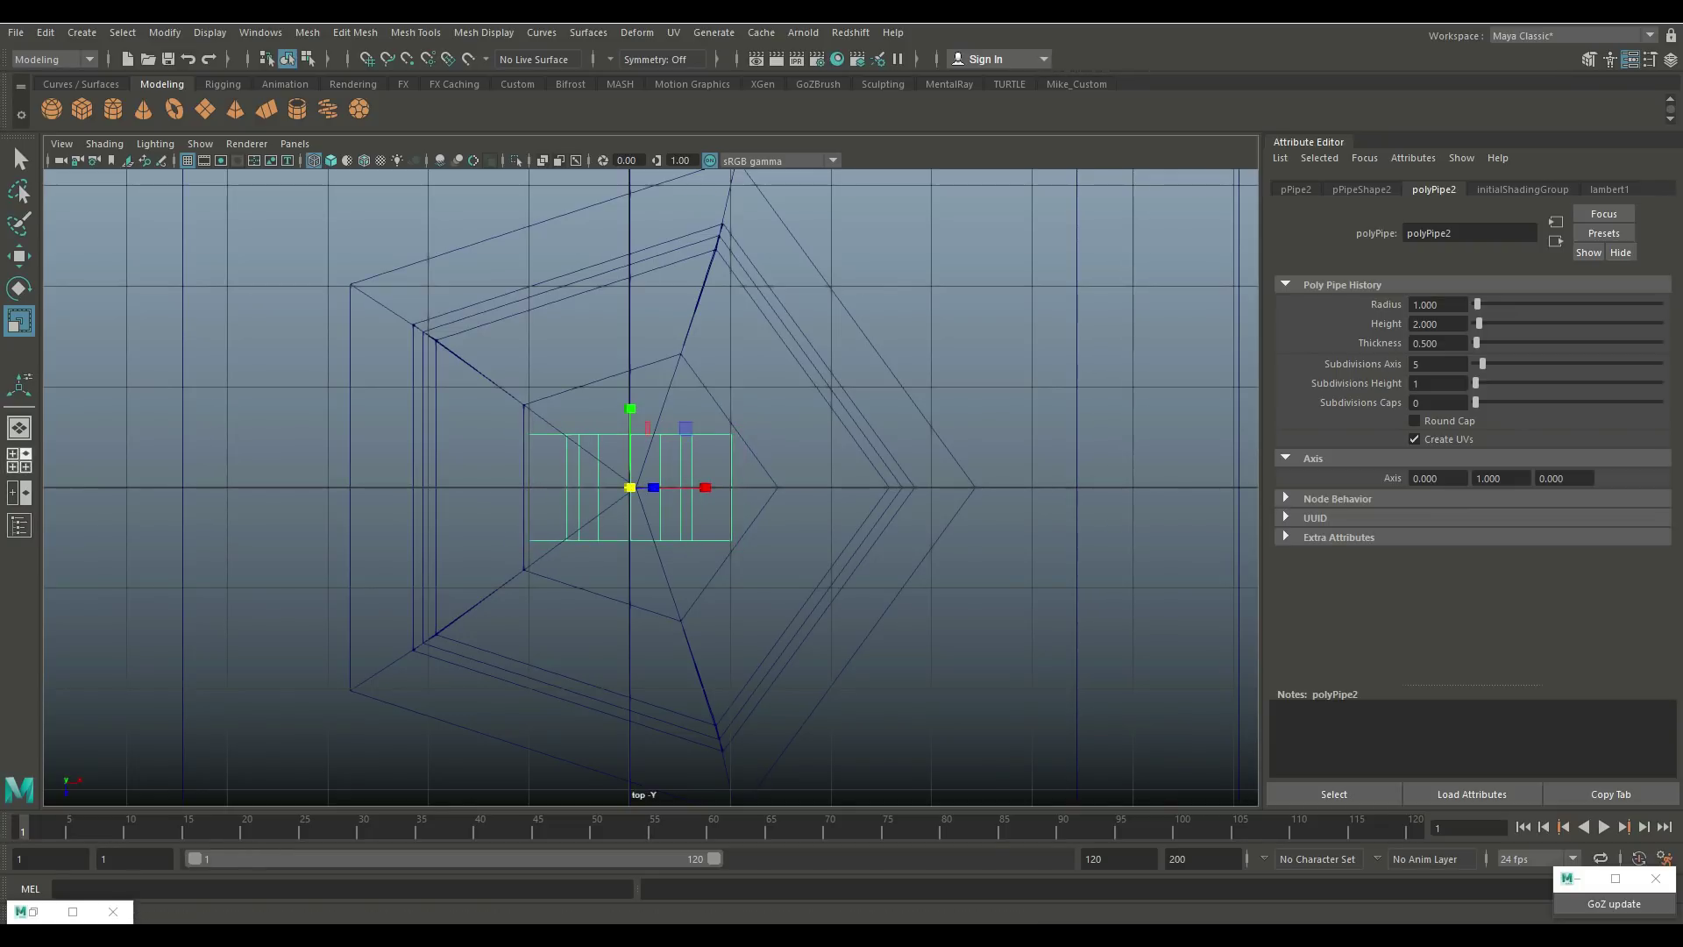
{"action": "key", "text": "space"}
{"action": "key", "text": "space"}
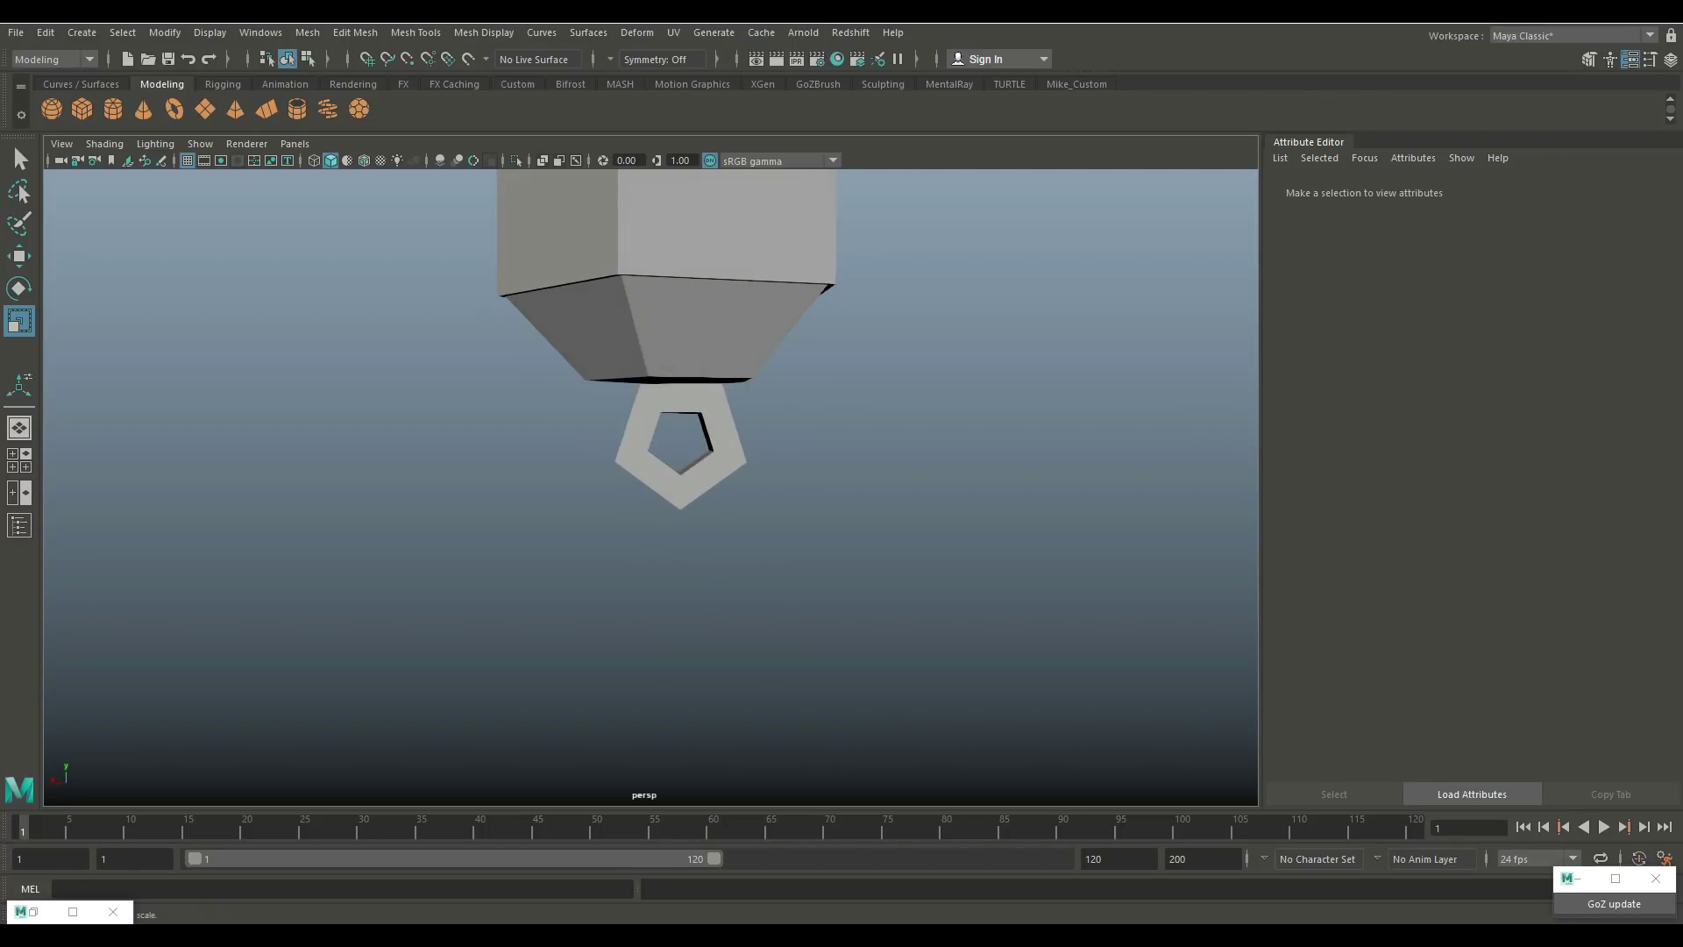
Step: Select the ring's lower vertices, scale them up and move them down to widen and lengthen the ring
{"action": "left_click", "coordinate": [680, 478]}
{"action": "right_click_drag", "start_coordinate": [692, 464], "coordinate": [644, 432]}
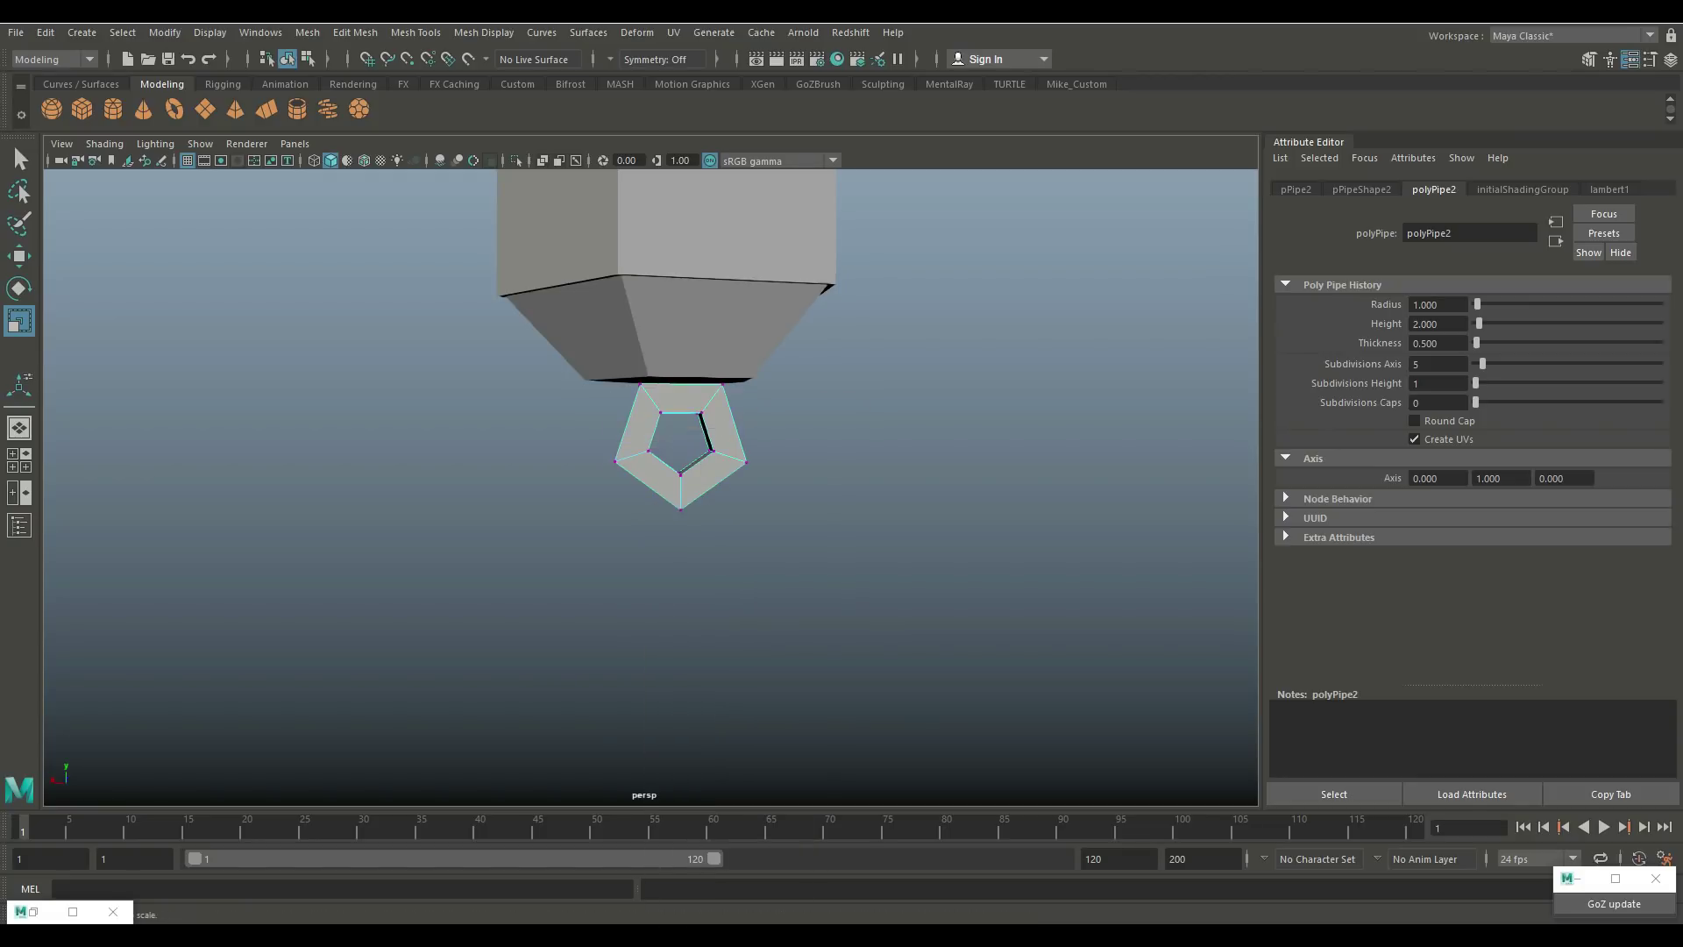
{"action": "left_click_drag", "start_coordinate": [535, 429], "coordinate": [895, 622]}
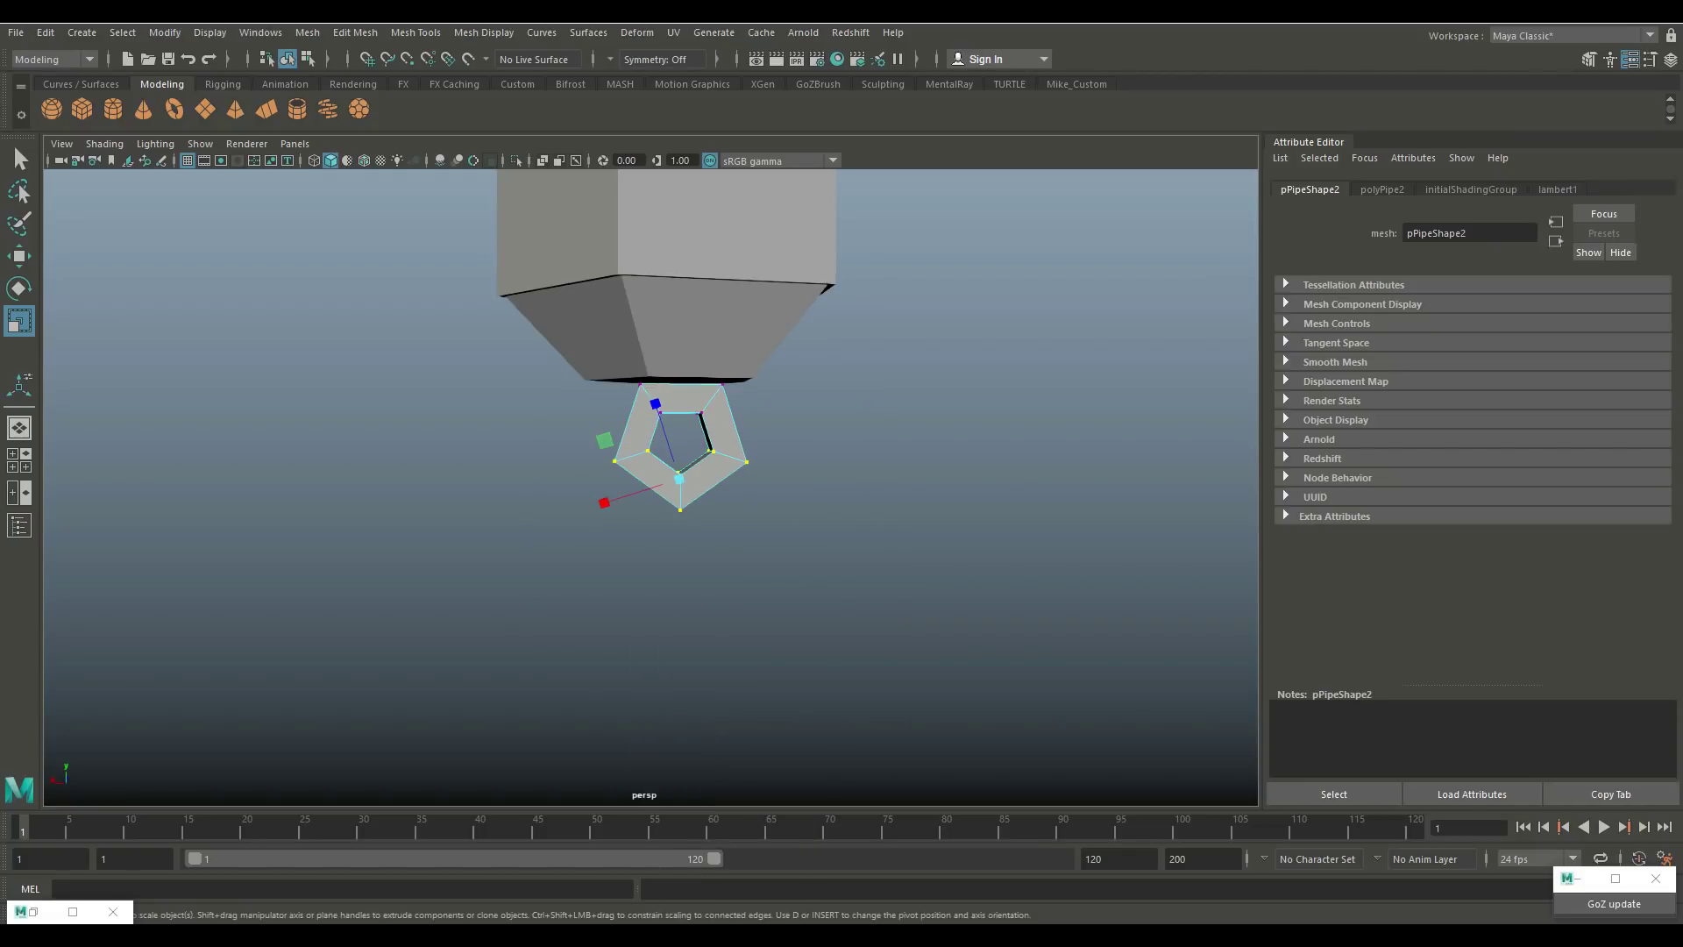
{"action": "mouse_move", "coordinate": [680, 479]}
{"action": "left_mouse_down"}
{"action": "mouse_move", "coordinate": [701, 477]}
{"action": "mouse_move", "coordinate": [679, 478]}
{"action": "left_mouse_up"}
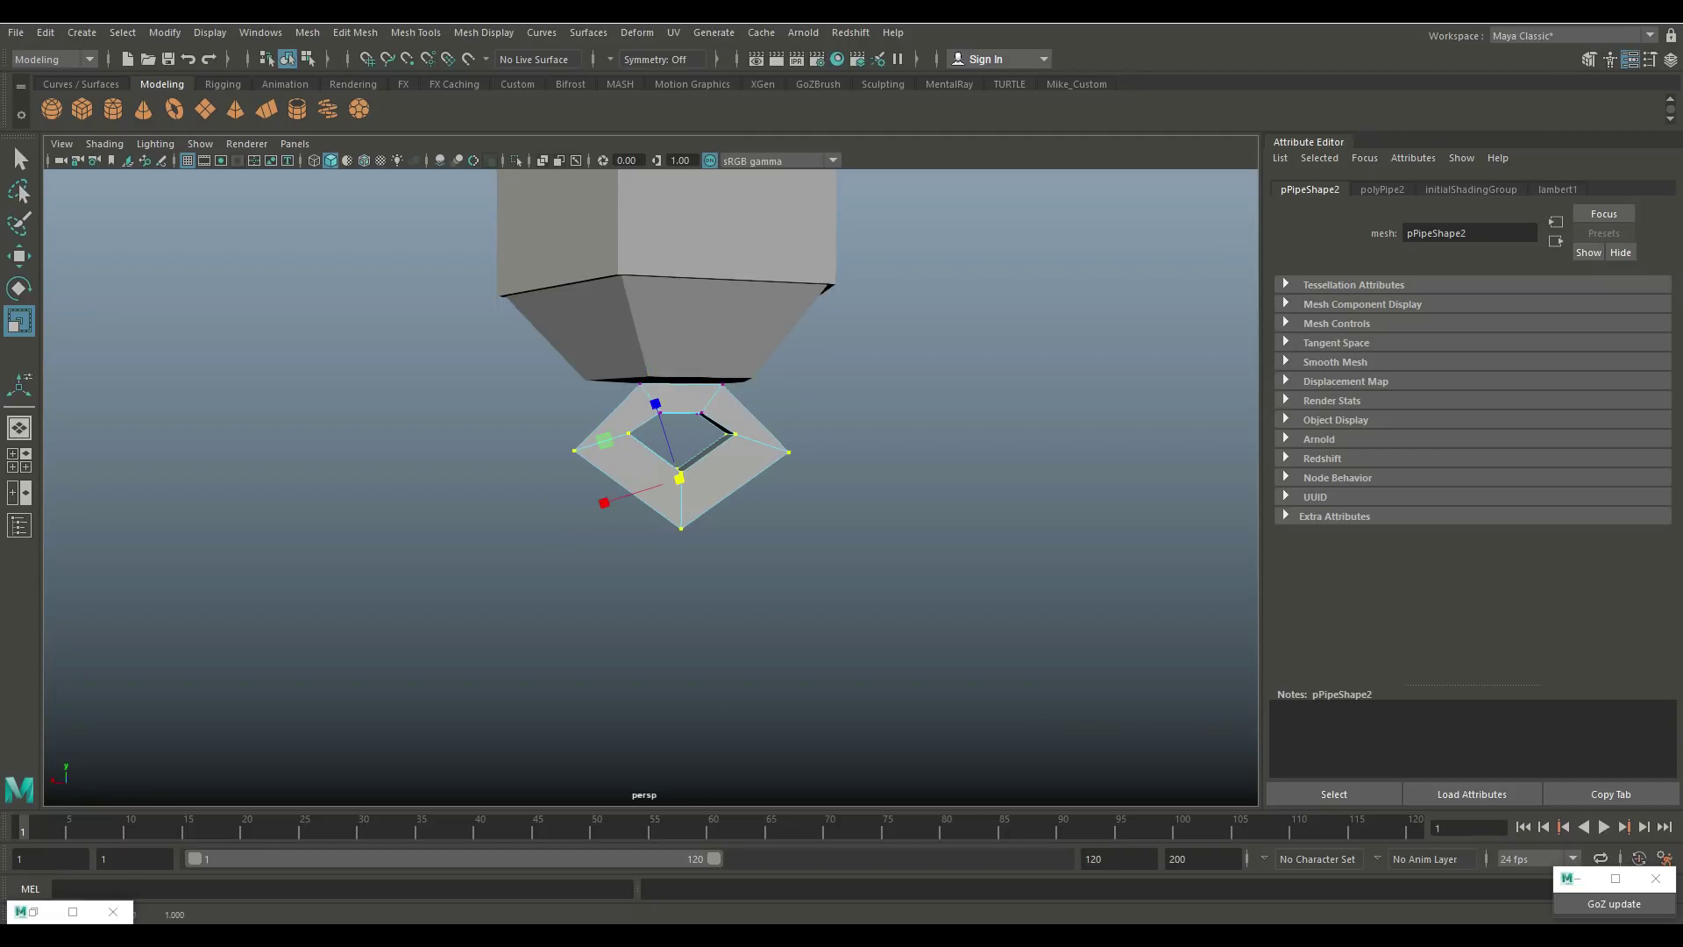
{"action": "key", "text": "w"}
{"action": "left_click_drag", "start_coordinate": [680, 421], "coordinate": [716, 701]}
Step: Align the Scale tool's axis orientation with the world axes and squash the ring's bottom tip vertices vertically
{"action": "key", "text": "r"}
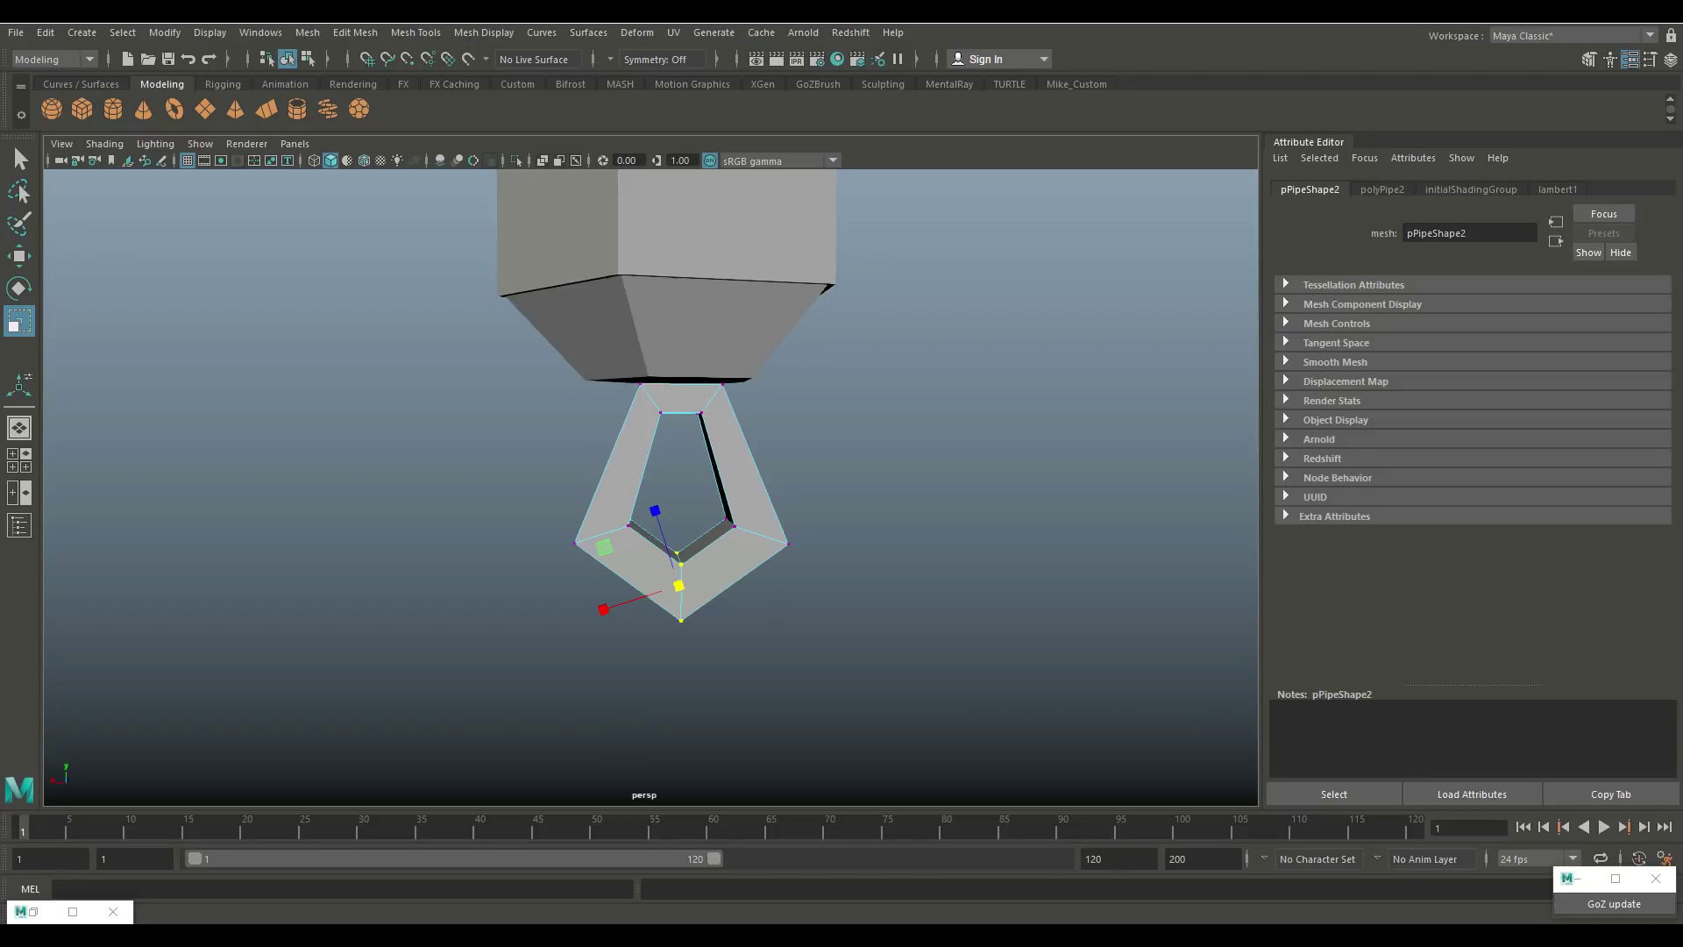
{"action": "double_click", "coordinate": [20, 320]}
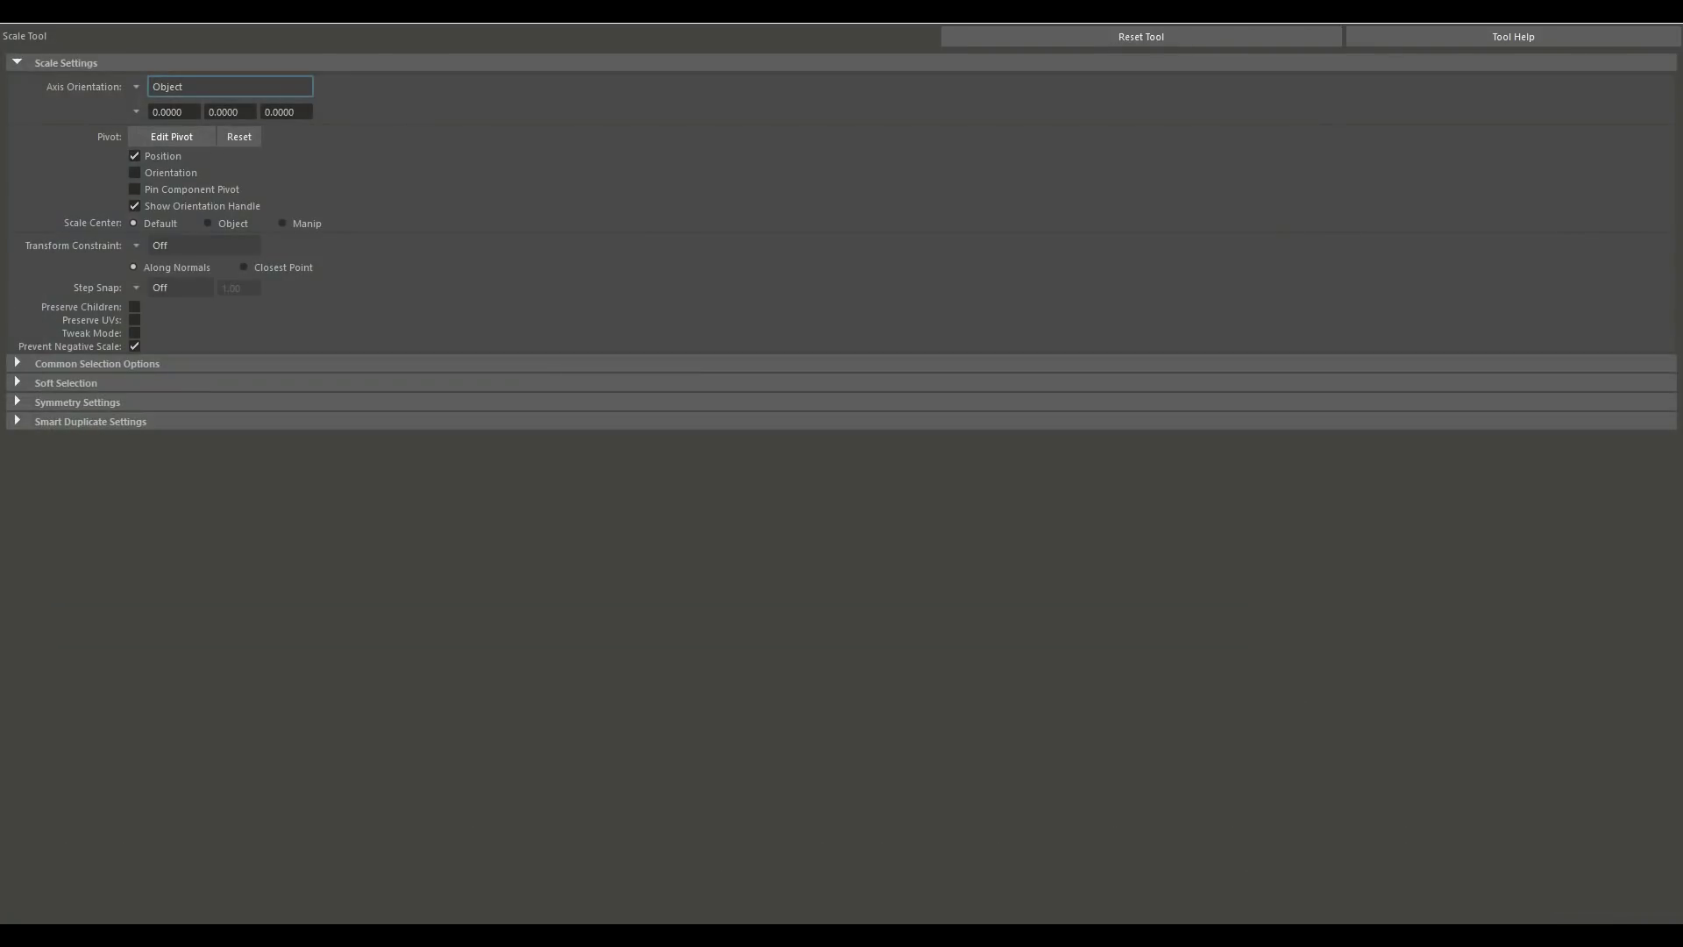
{"action": "left_click", "coordinate": [229, 85]}
{"action": "left_click", "coordinate": [175, 107]}
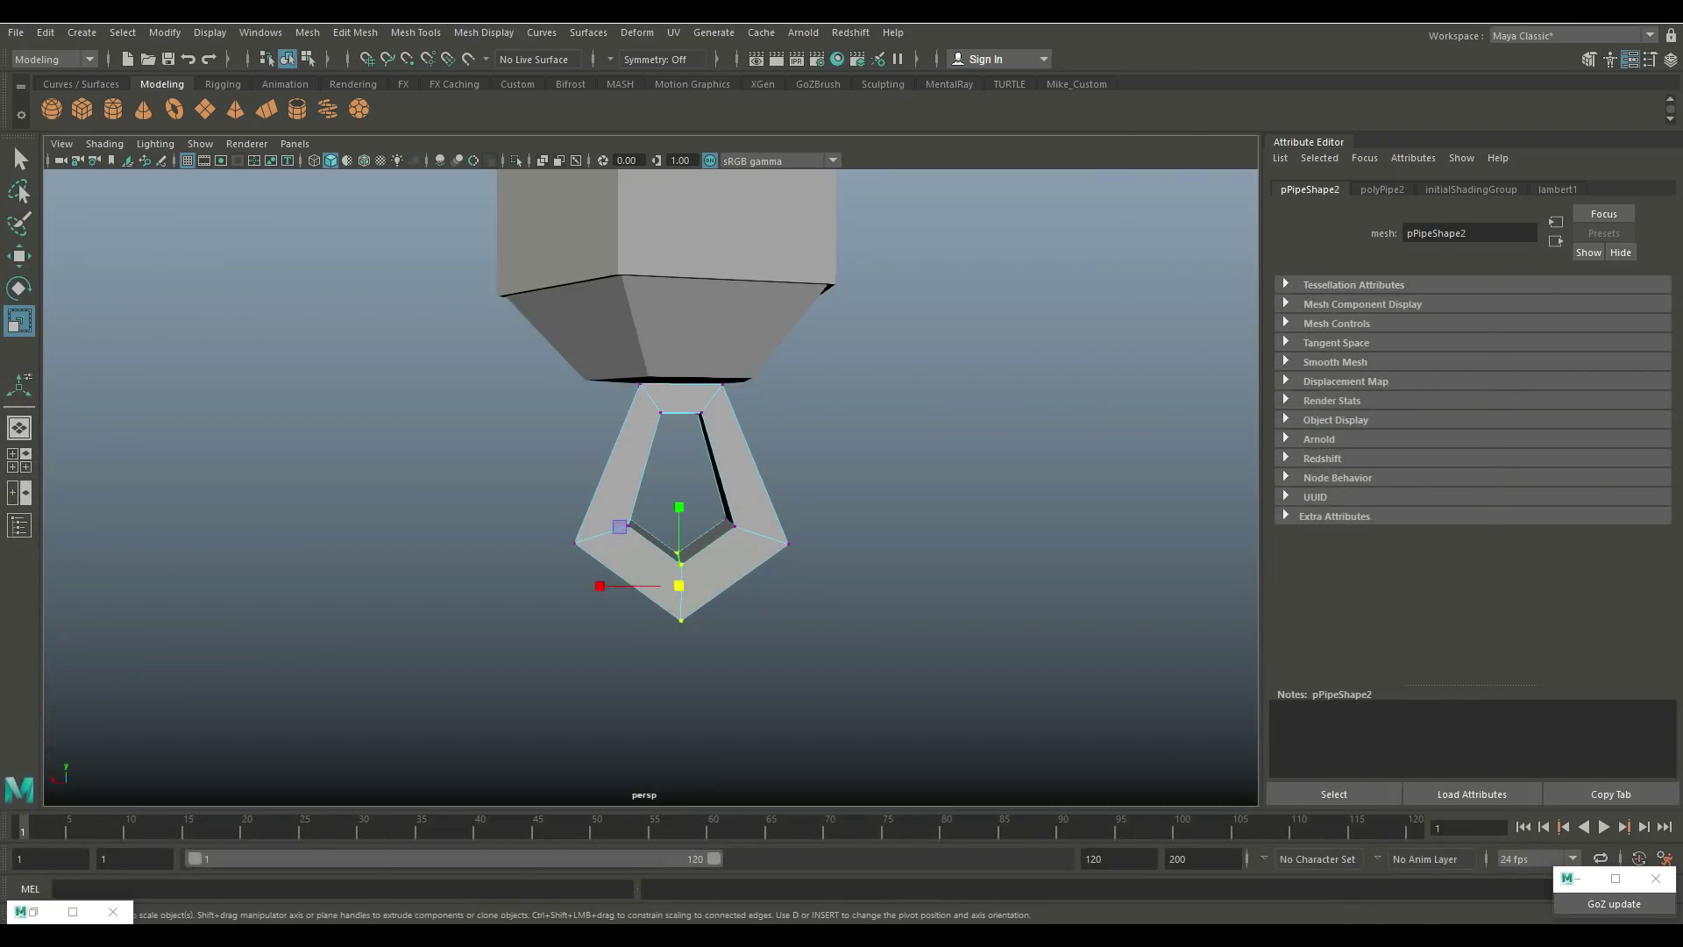
{"action": "left_click_drag", "start_coordinate": [678, 506], "coordinate": [679, 538]}
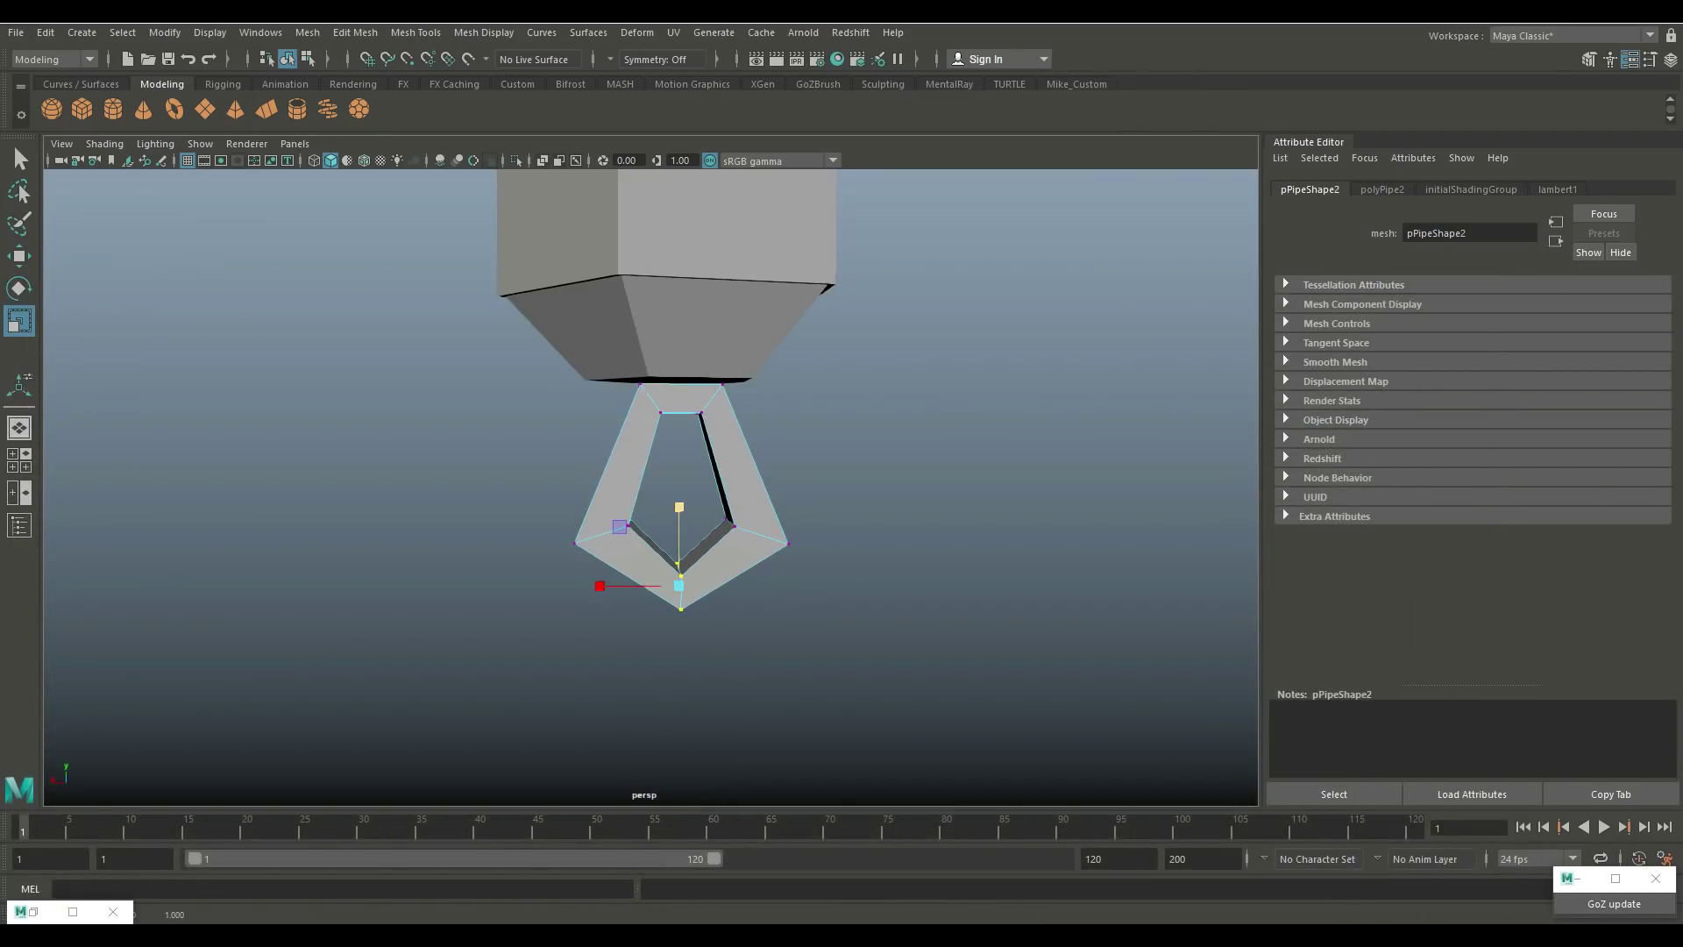
Step: Spread the two inner side corners of the ring's opening apart horizontally and clear the selection
{"action": "left_click", "coordinate": [628, 523]}
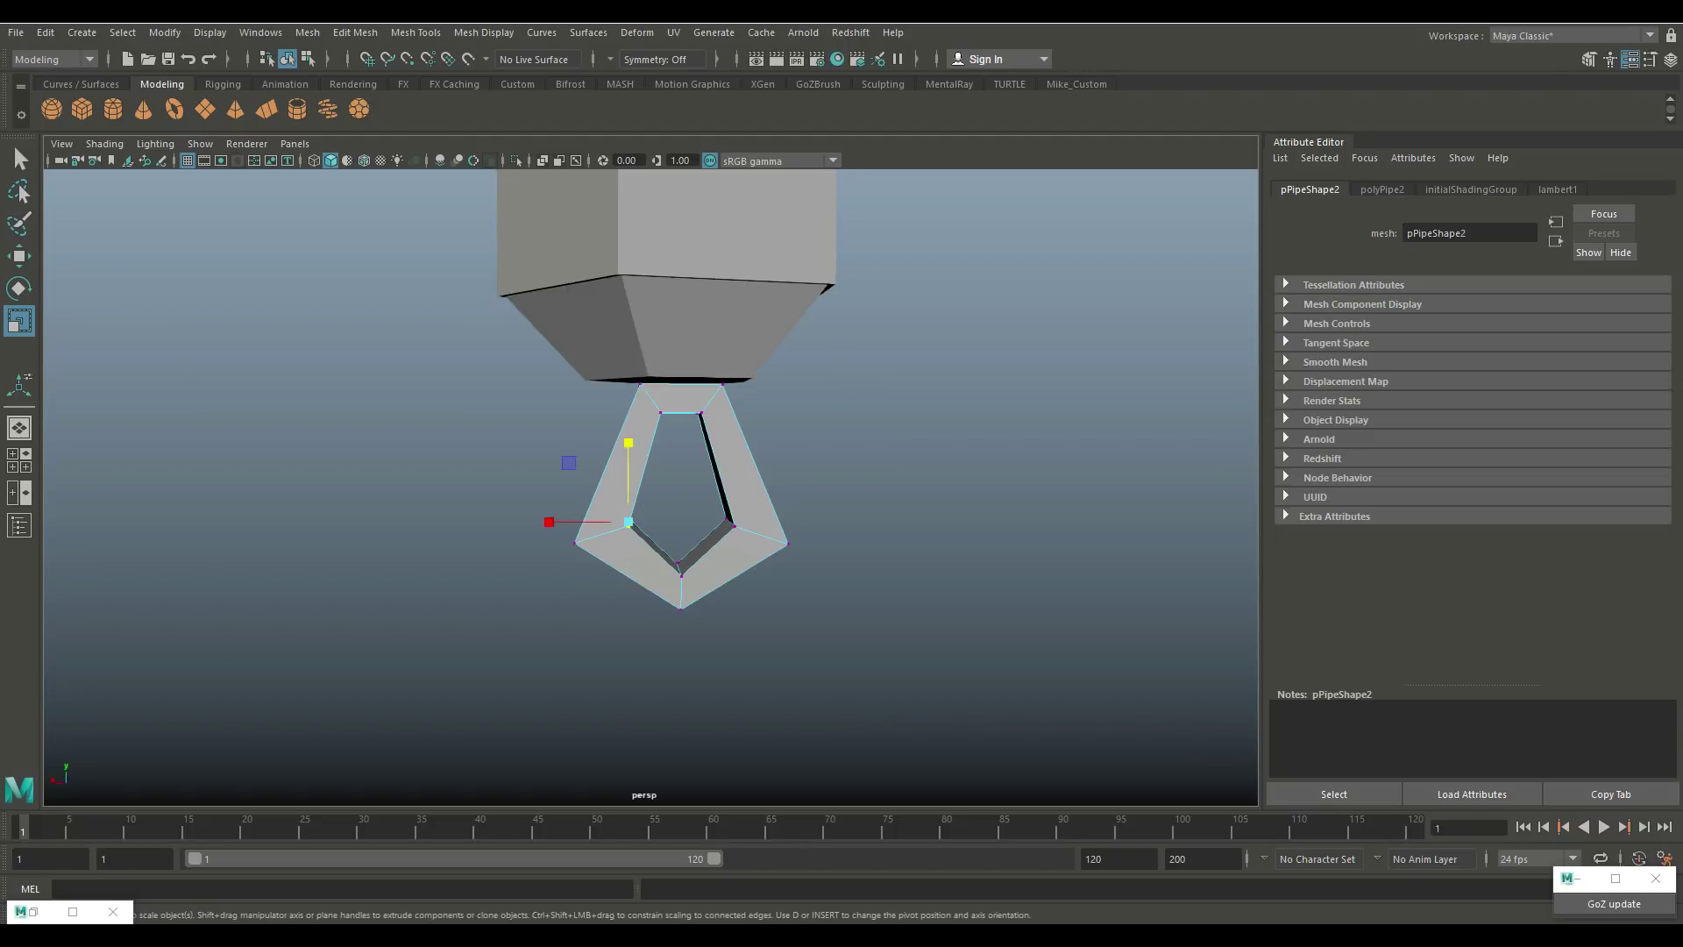
{"action": "left_click_drag", "start_coordinate": [740, 534], "coordinate": [741, 535], "text": "shift"}
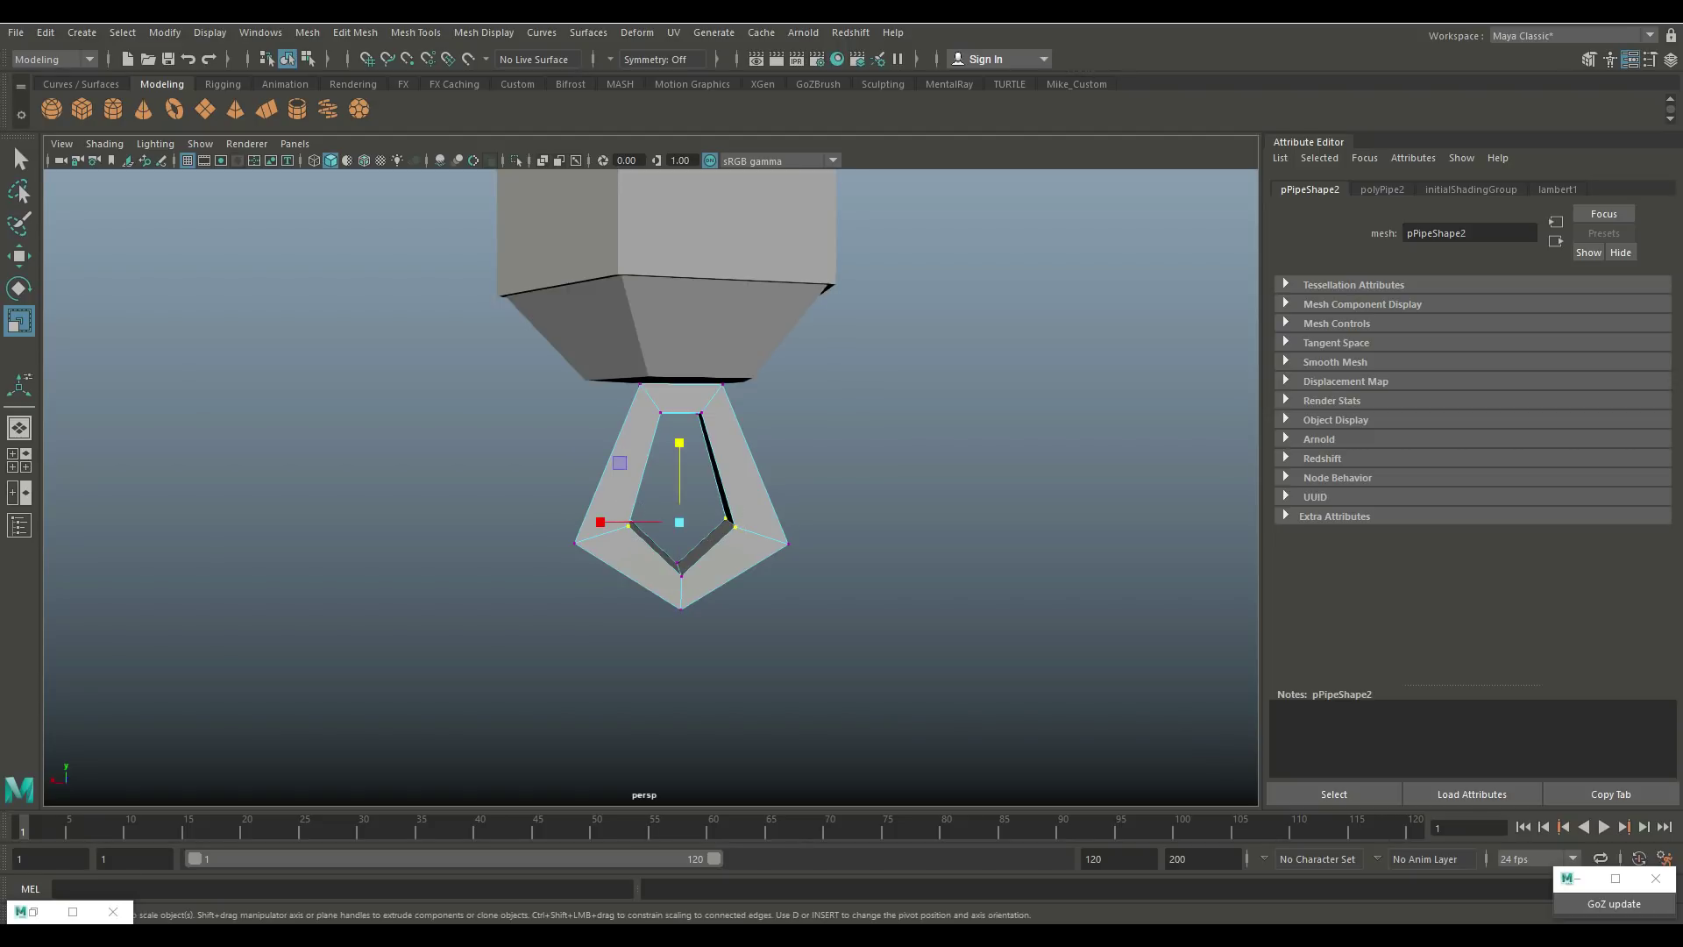
{"action": "left_click_drag", "start_coordinate": [601, 522], "coordinate": [573, 521]}
{"action": "left_click", "coordinate": [490, 666]}
Step: Examine the whole hammer and its end ring in the perspective and side views
{"action": "scroll", "coordinate": [657, 491], "scroll_direction": "down", "scroll_amount": 6}
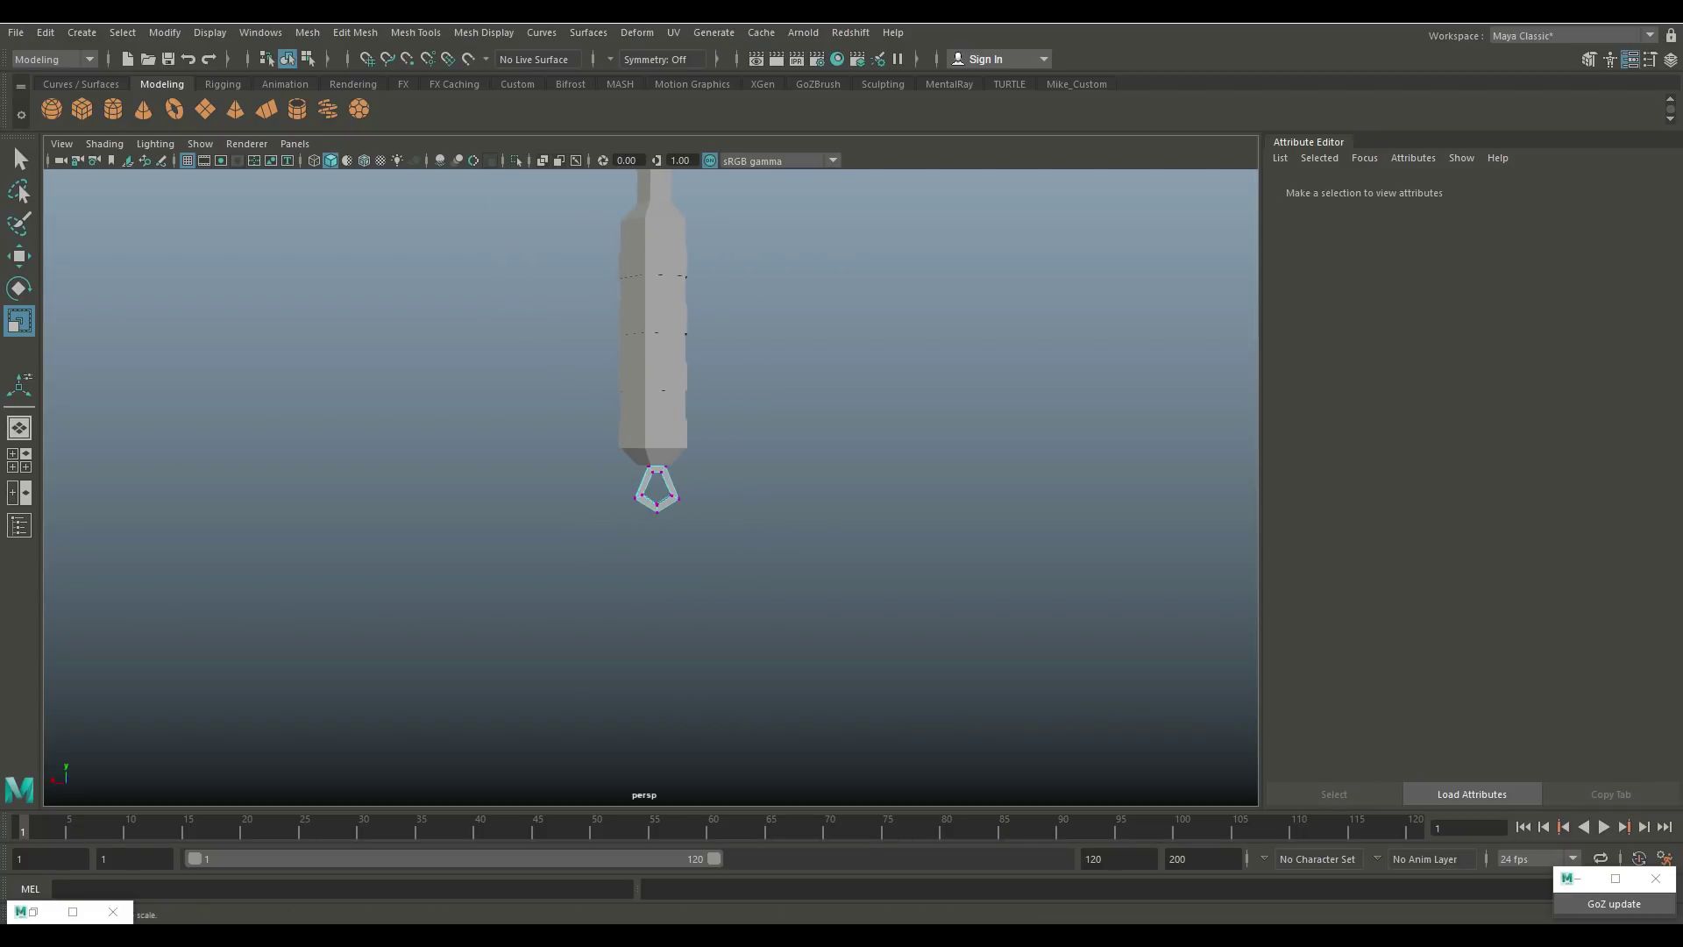
{"action": "scroll", "coordinate": [657, 491], "scroll_direction": "up", "scroll_amount": 3}
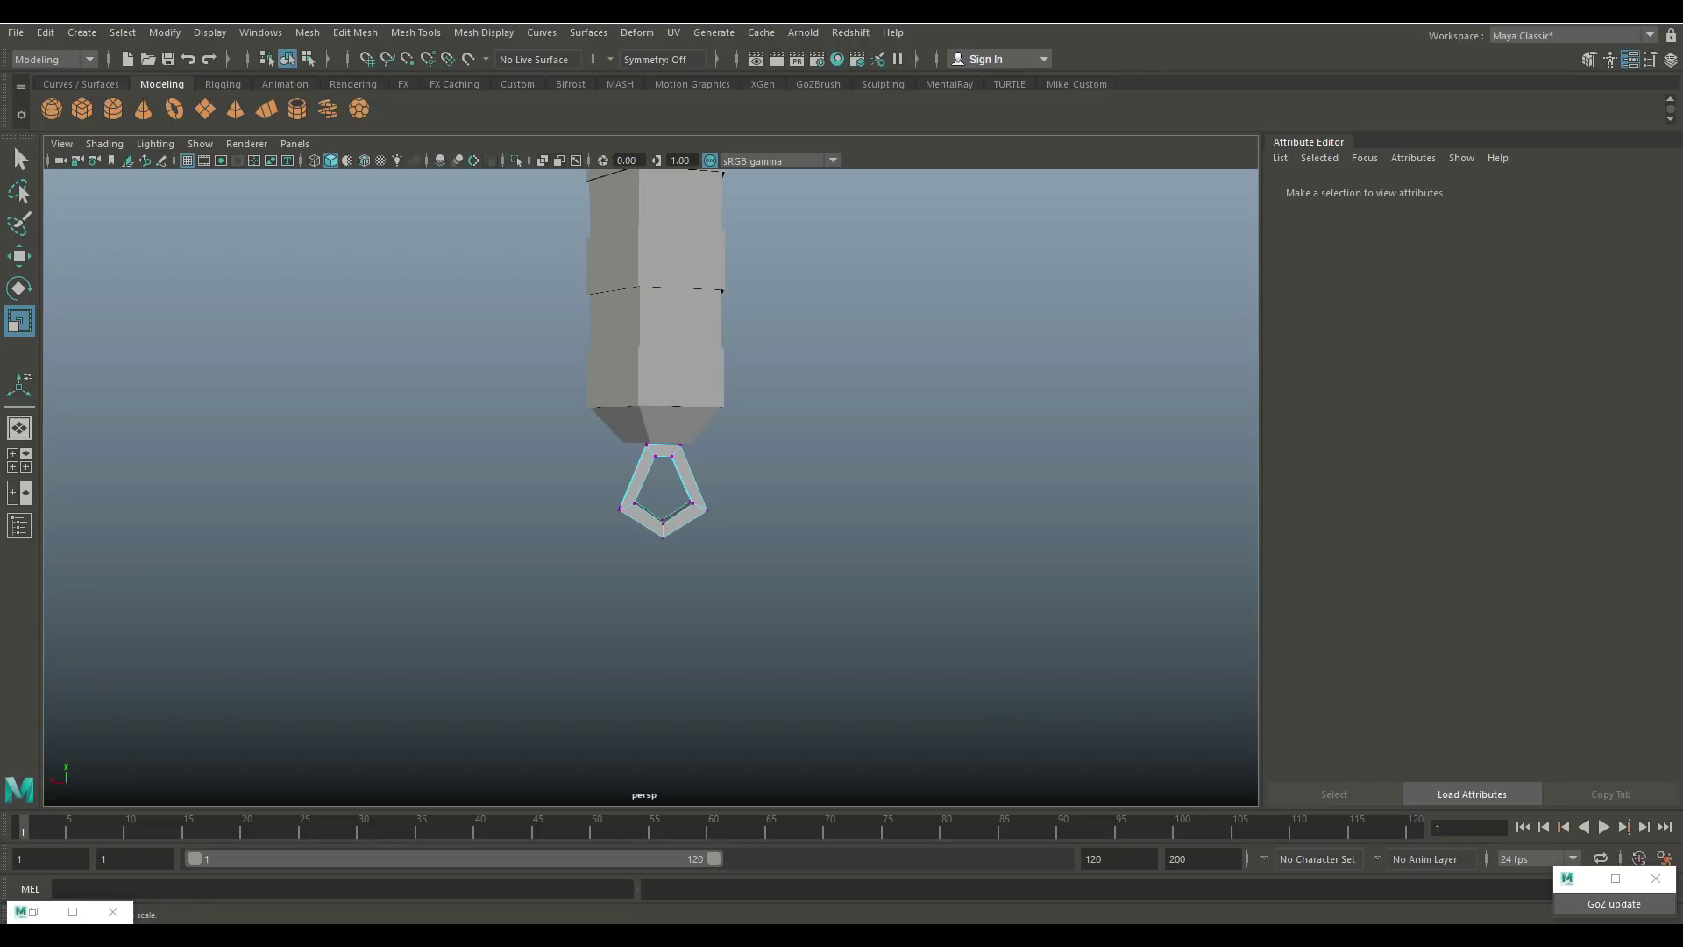
{"action": "left_click_drag", "start_coordinate": [666, 613], "coordinate": [587, 614], "text": "alt"}
{"action": "scroll", "coordinate": [652, 489], "scroll_direction": "down", "scroll_amount": 5}
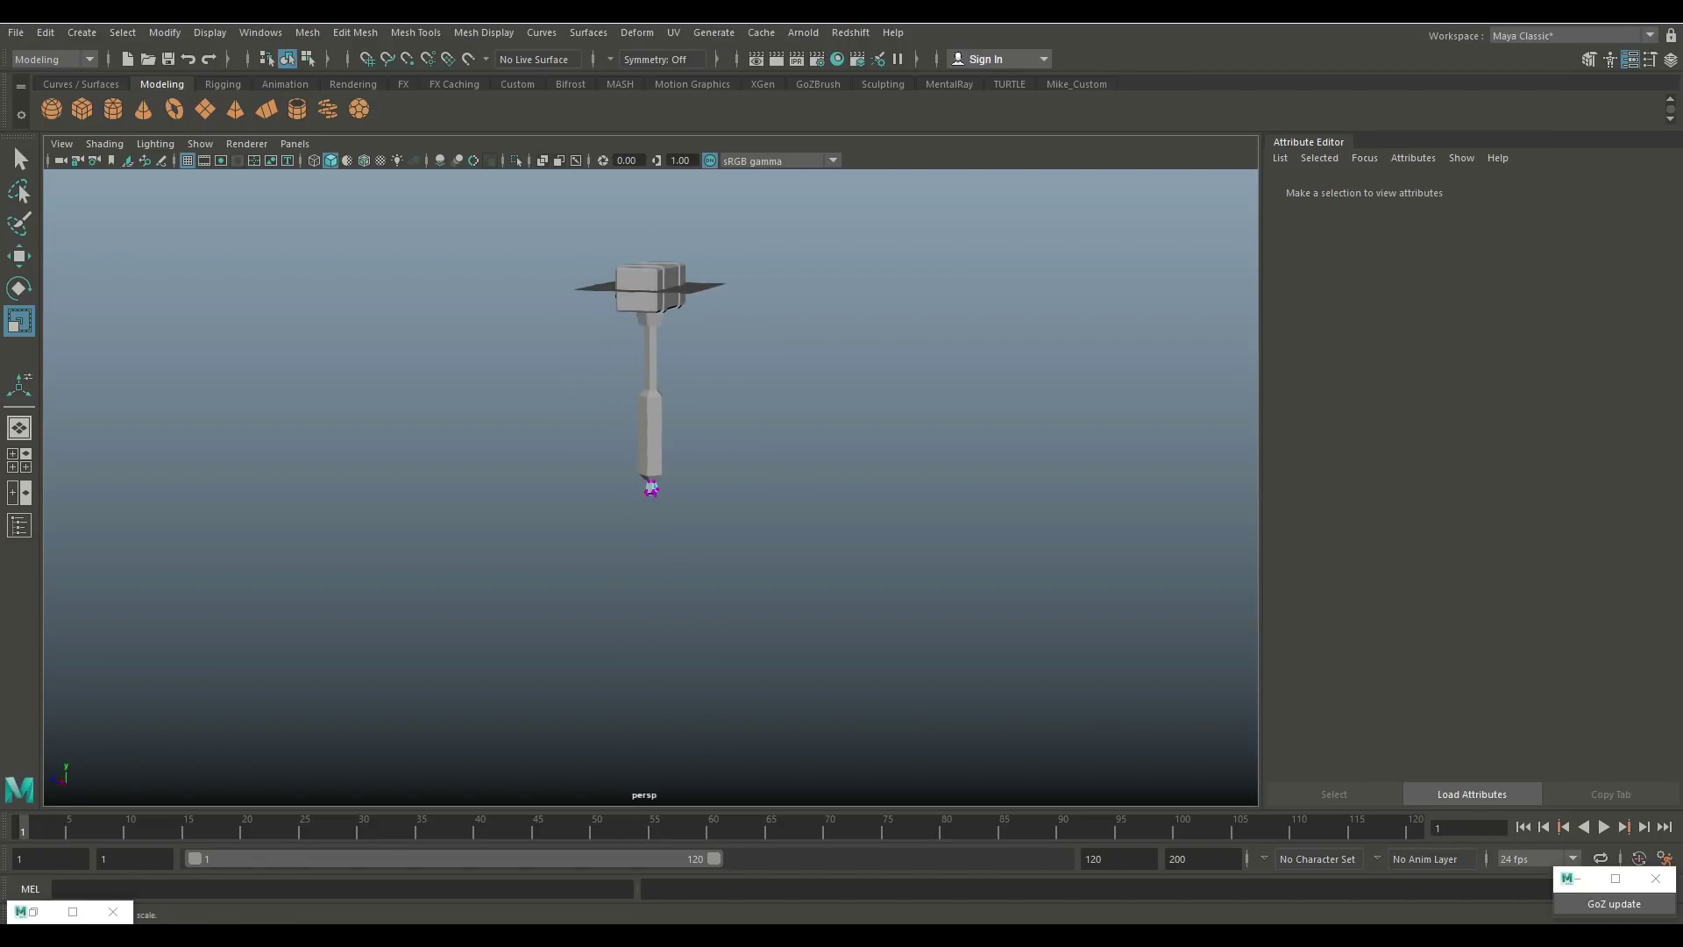
{"action": "middle_click_drag", "start_coordinate": [648, 526], "coordinate": [561, 526], "text": "alt"}
{"action": "scroll", "coordinate": [650, 486], "scroll_direction": "up", "scroll_amount": 3}
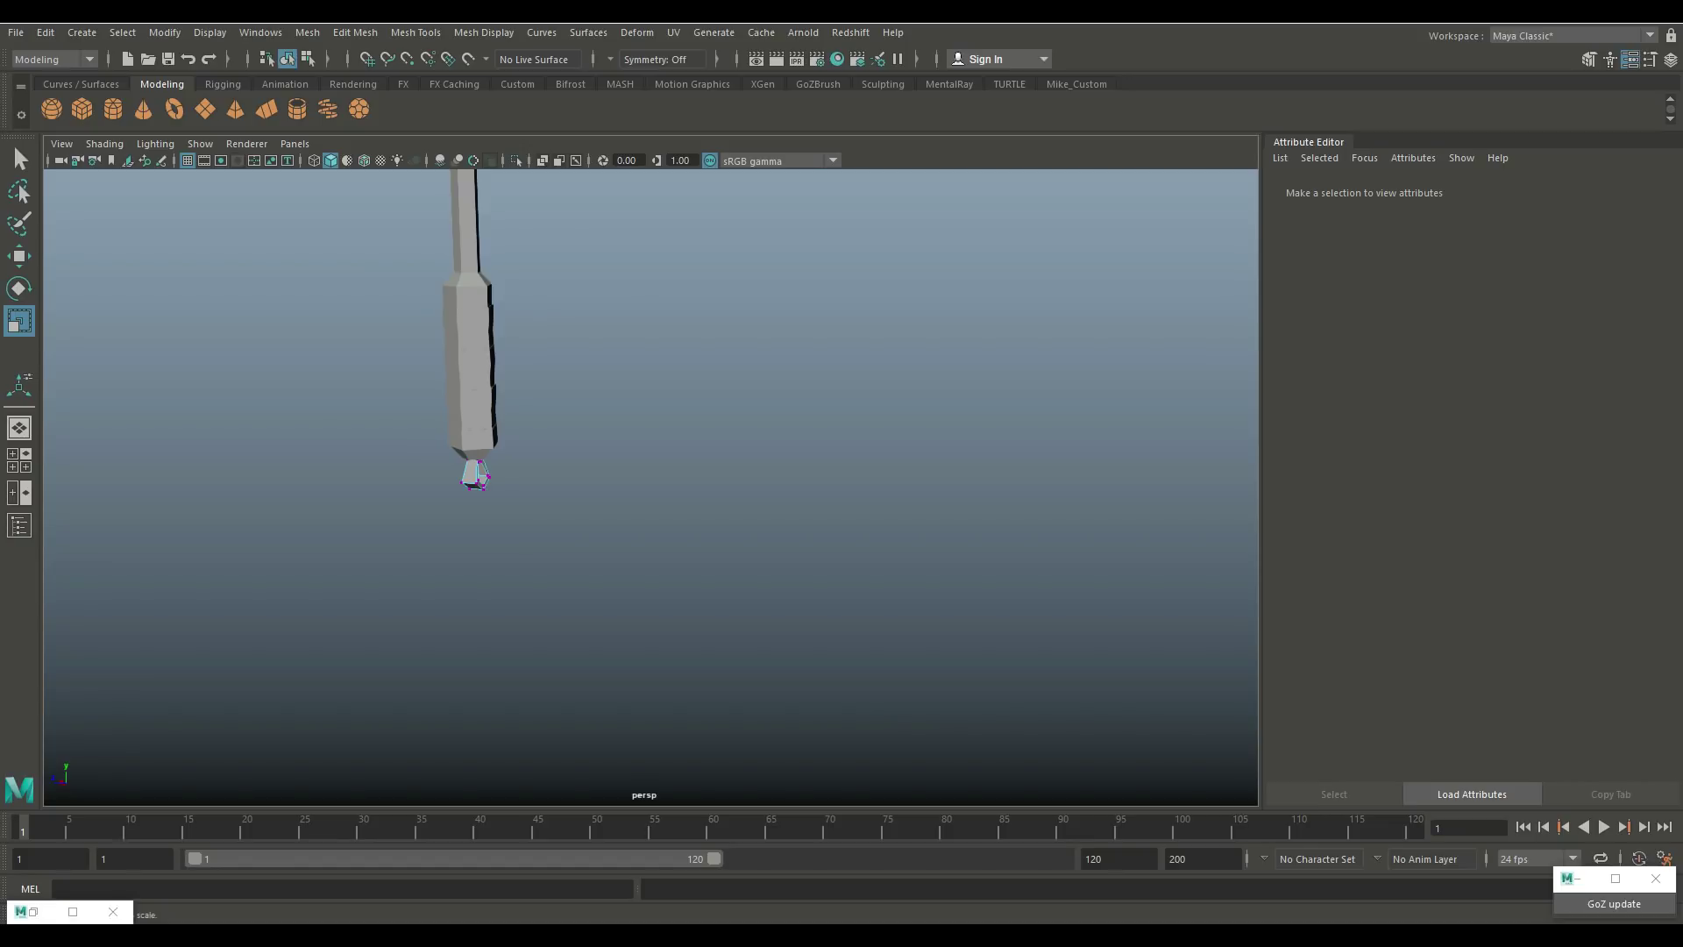
{"action": "key", "text": "space"}
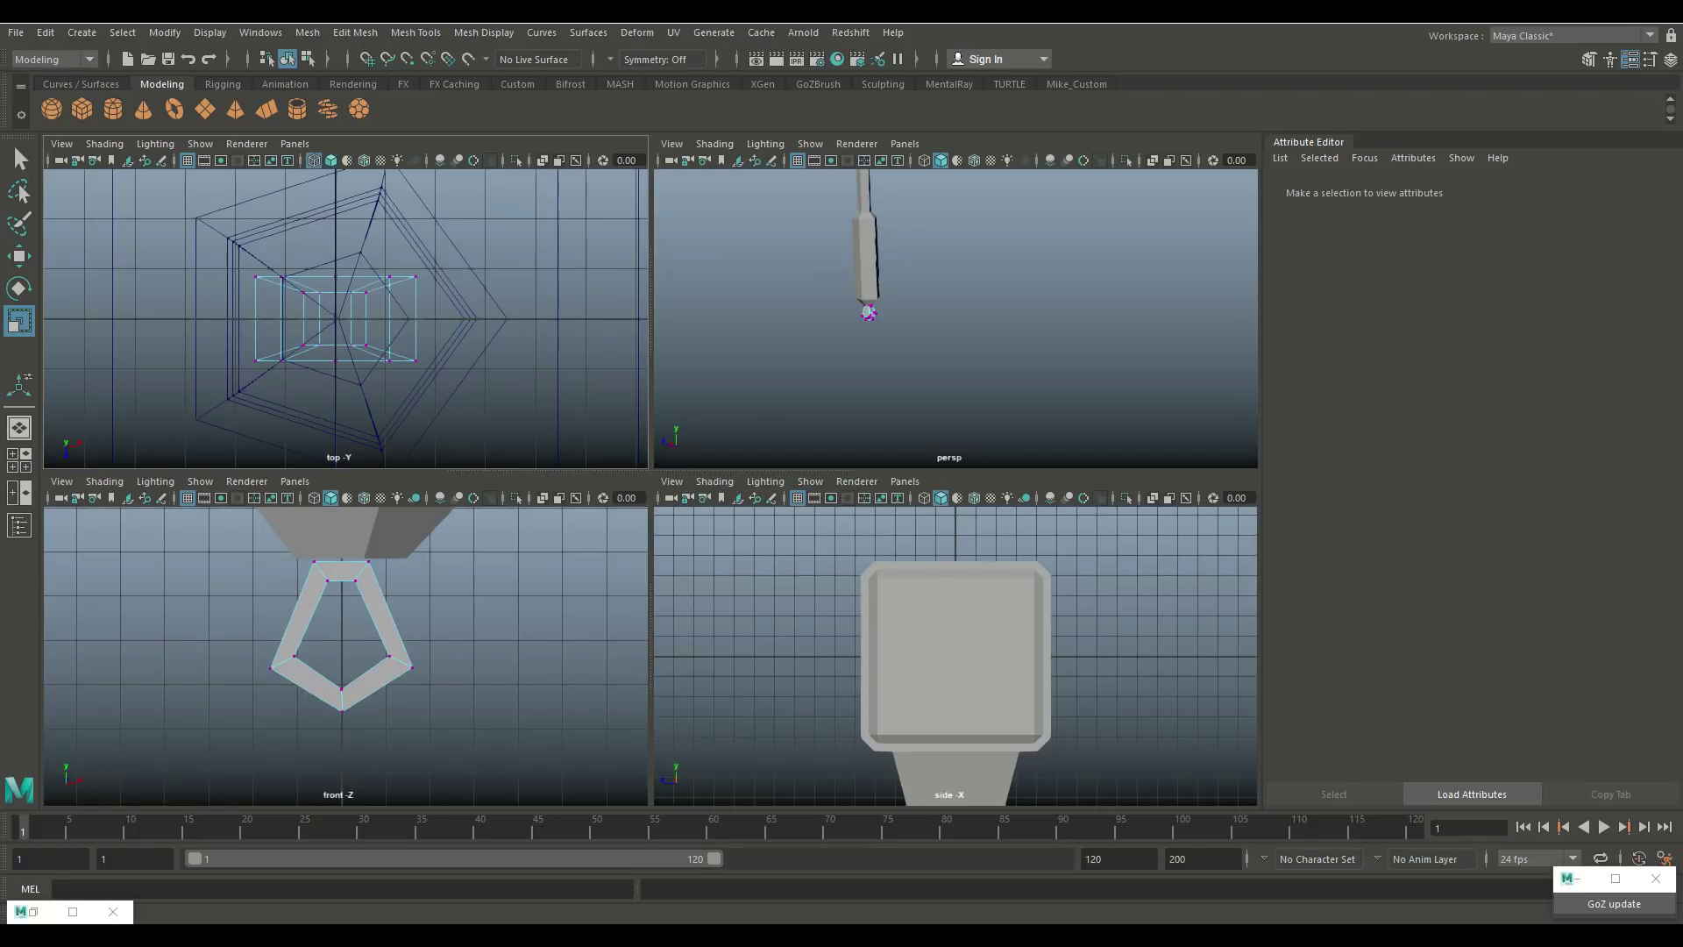
{"action": "scroll", "coordinate": [955, 652], "scroll_direction": "down", "scroll_amount": 10}
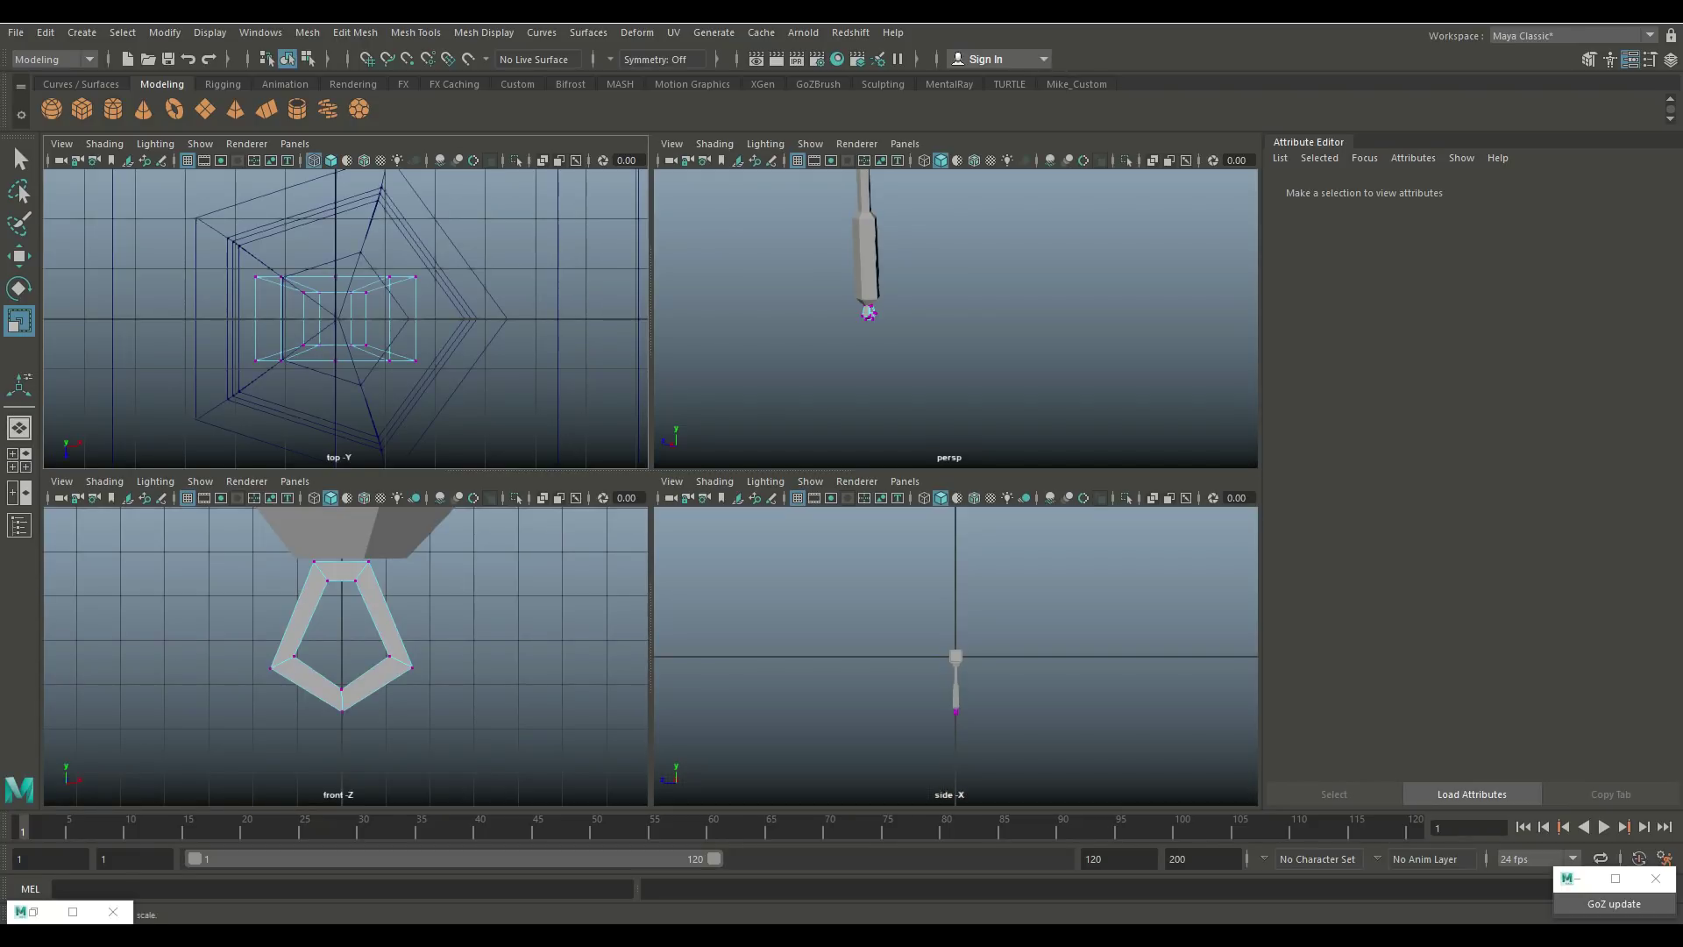
{"action": "key", "text": "space"}
{"action": "key", "text": "f"}
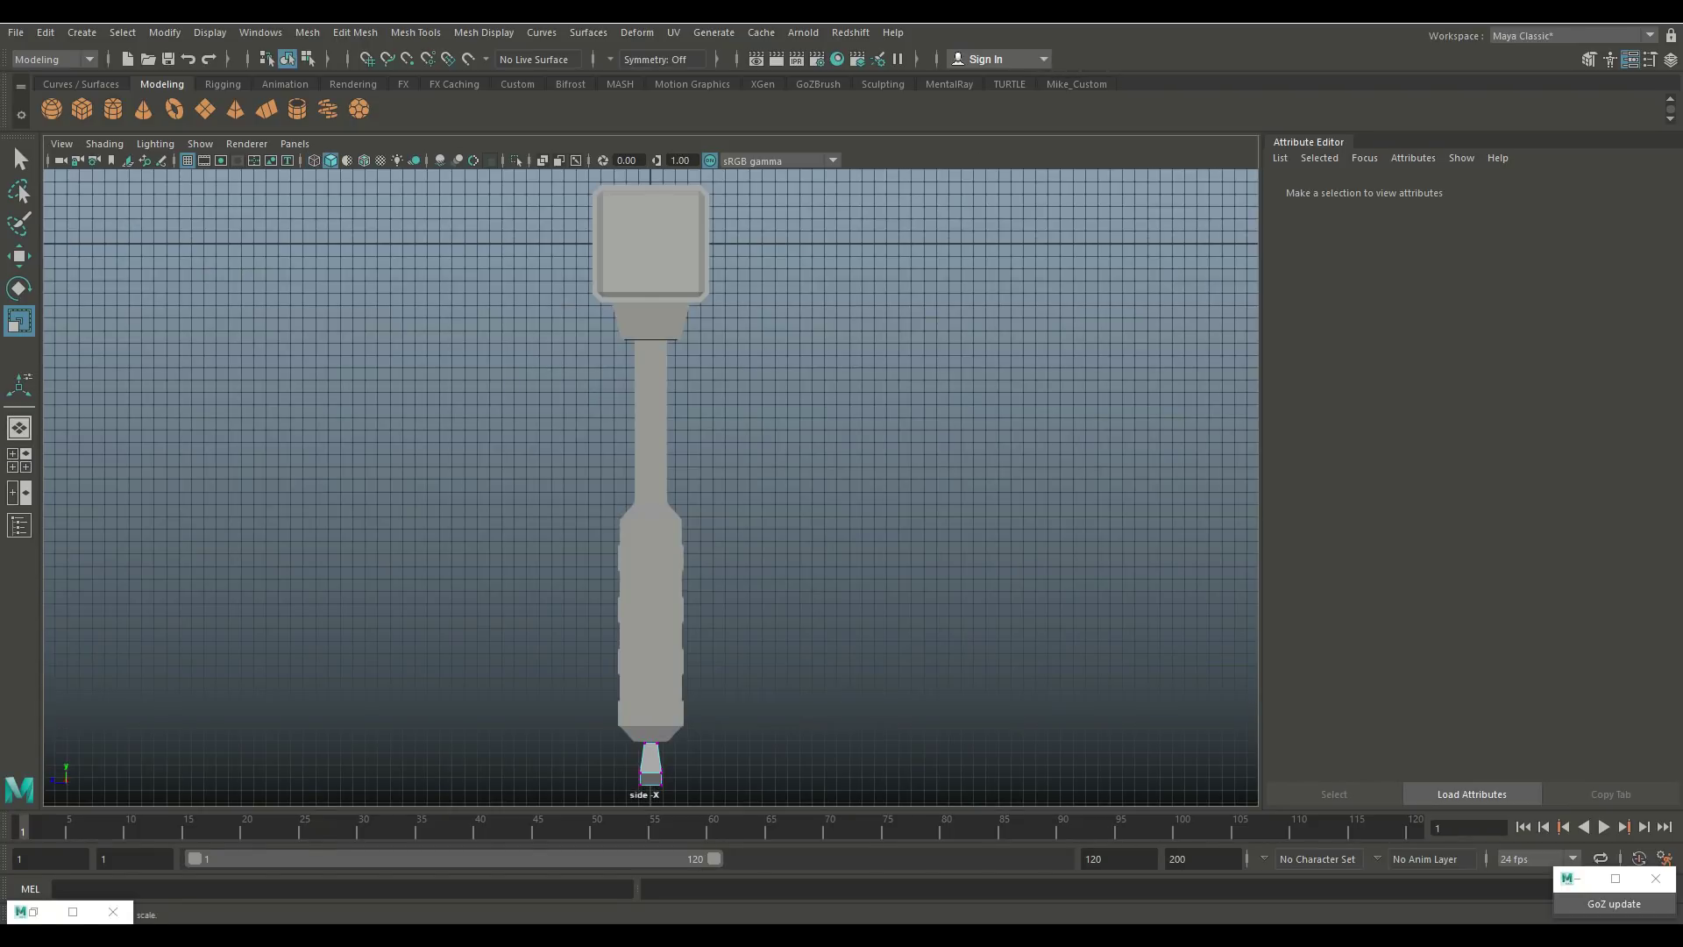
{"action": "key", "text": "space"}
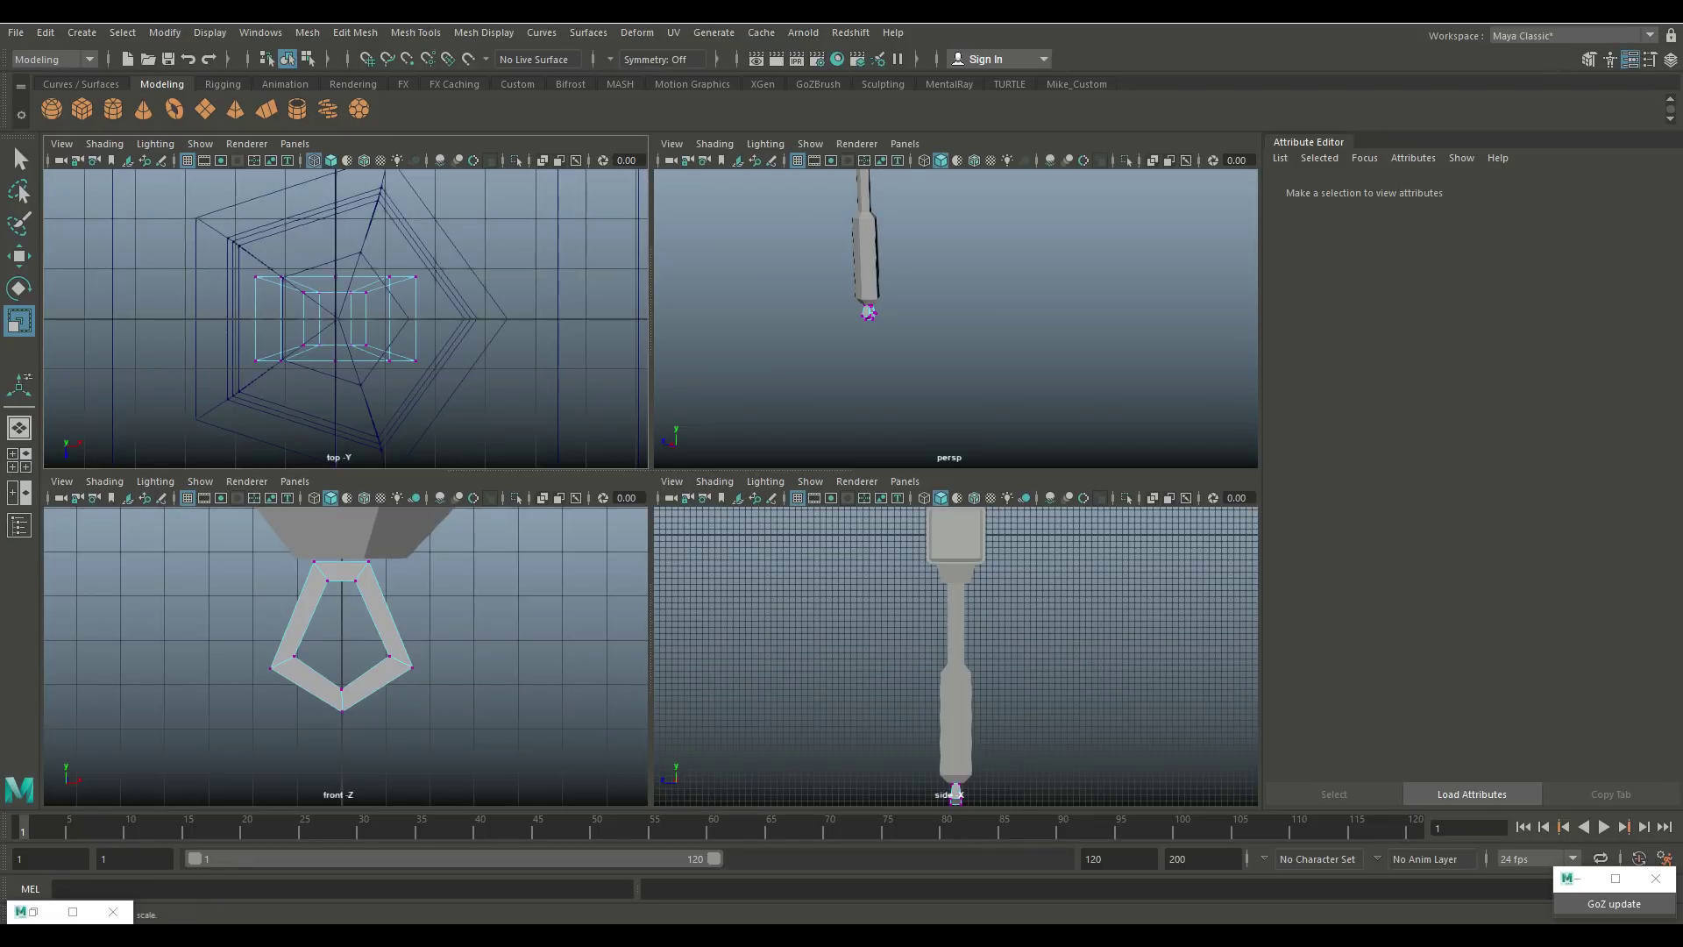
{"action": "scroll", "coordinate": [956, 315], "scroll_direction": "down", "scroll_amount": 5}
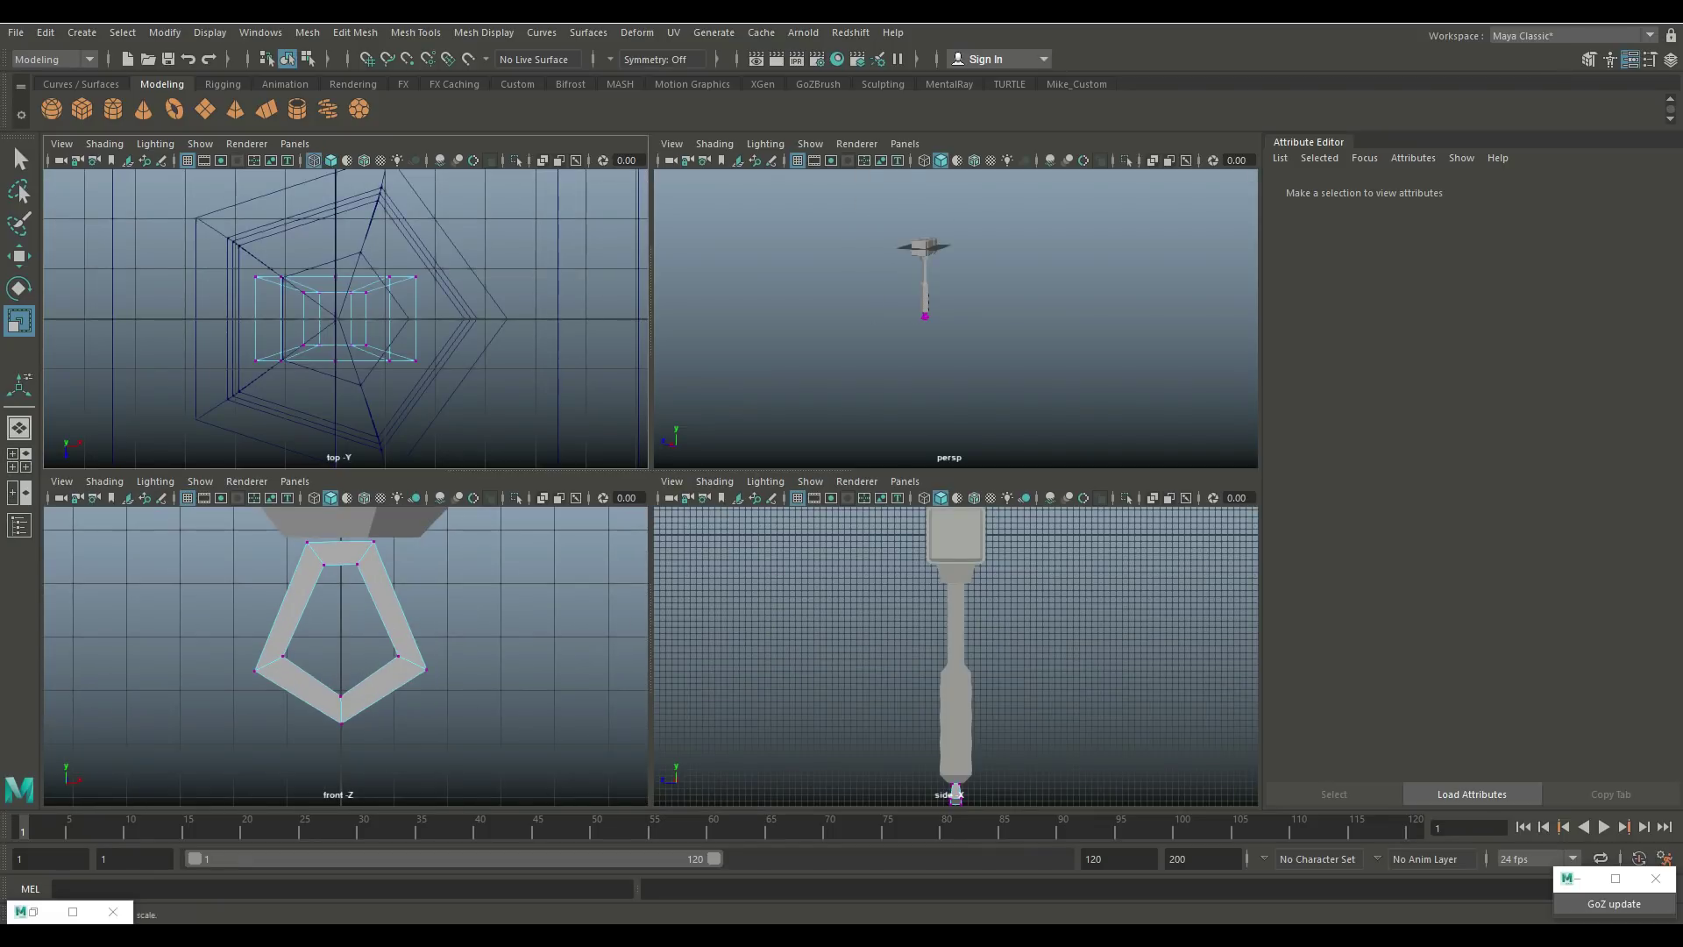
Step: In the front view, begin a CV curve beside the ring, curling through its opening and back out below its lower tip
{"action": "key", "text": "space"}
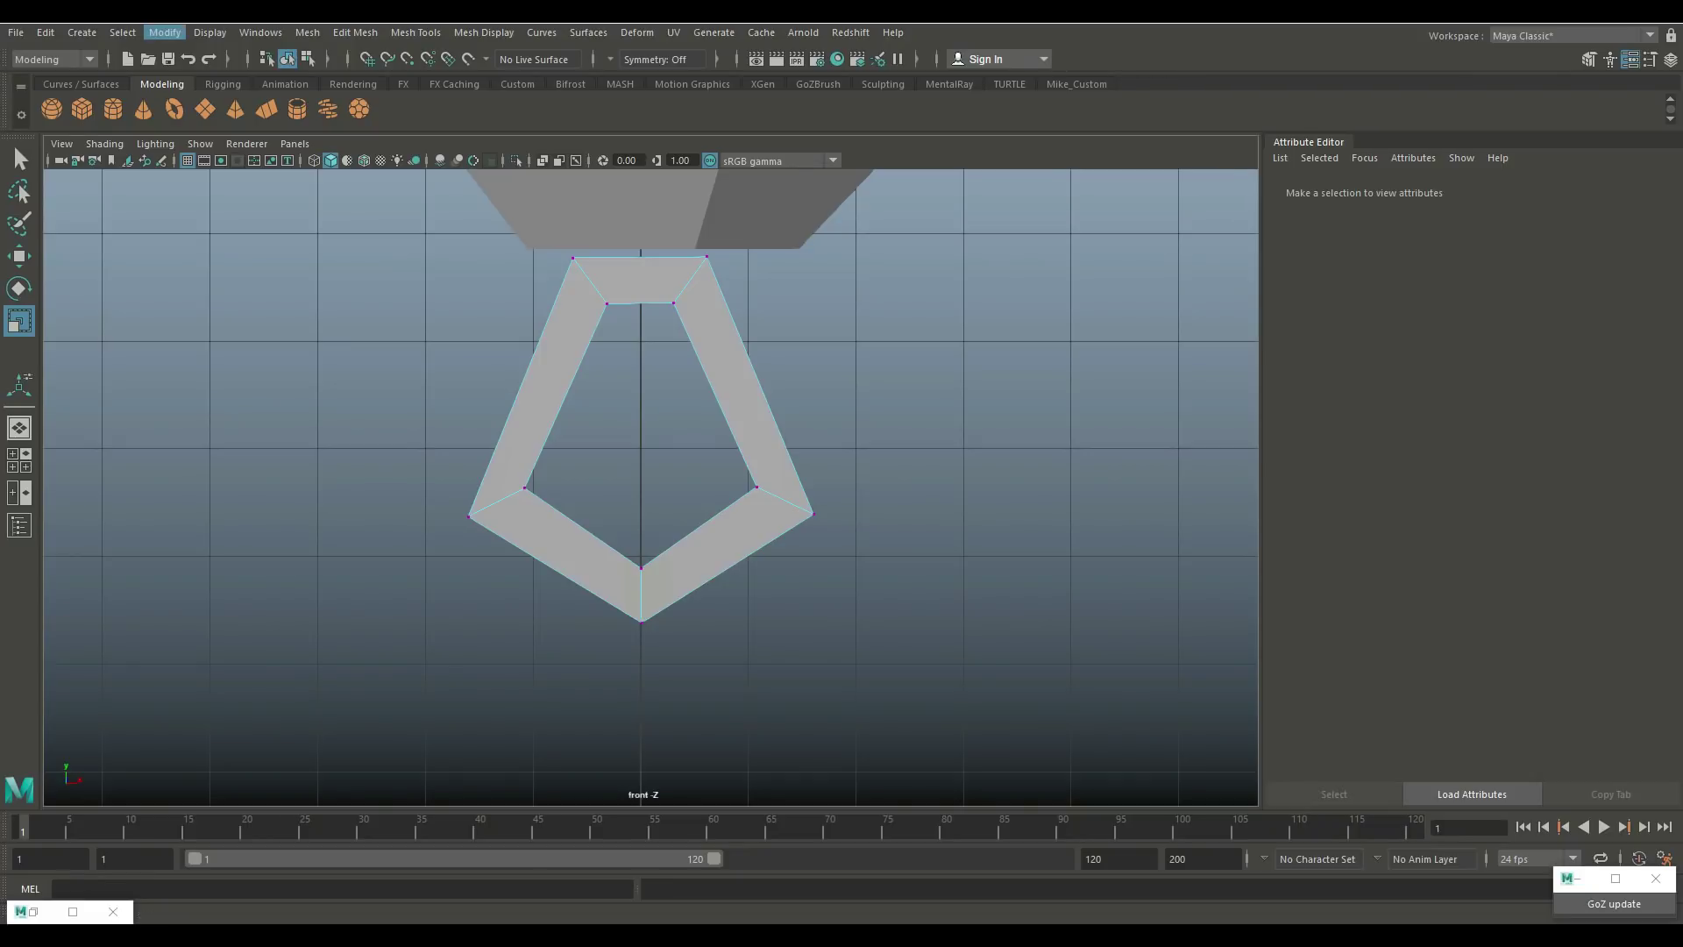
{"action": "key", "text": "Right"}
{"action": "key", "text": "Left"}
{"action": "key", "text": "Left"}
{"action": "key", "text": "Left"}
{"action": "key", "text": "Down"}
{"action": "key", "text": "Down"}
{"action": "key", "text": "Down"}
{"action": "key", "text": "Down"}
{"action": "key", "text": "Down"}
{"action": "key", "text": "Down"}
{"action": "key", "text": "Down"}
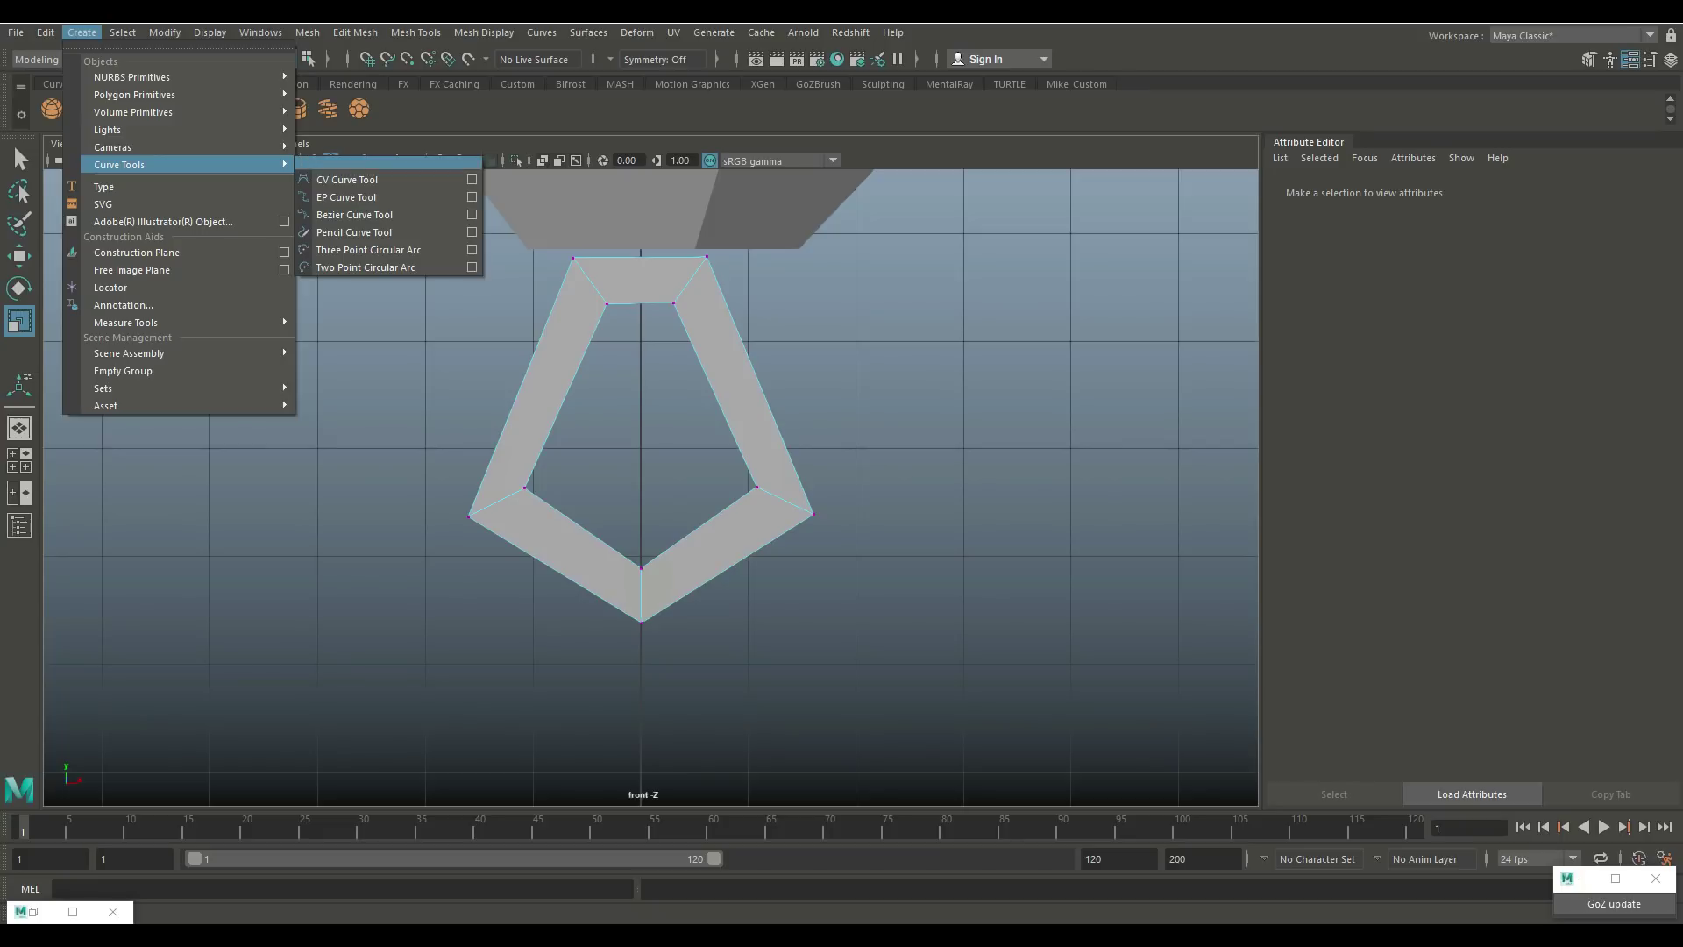
{"action": "key", "text": "Right"}
{"action": "key", "text": "Return"}
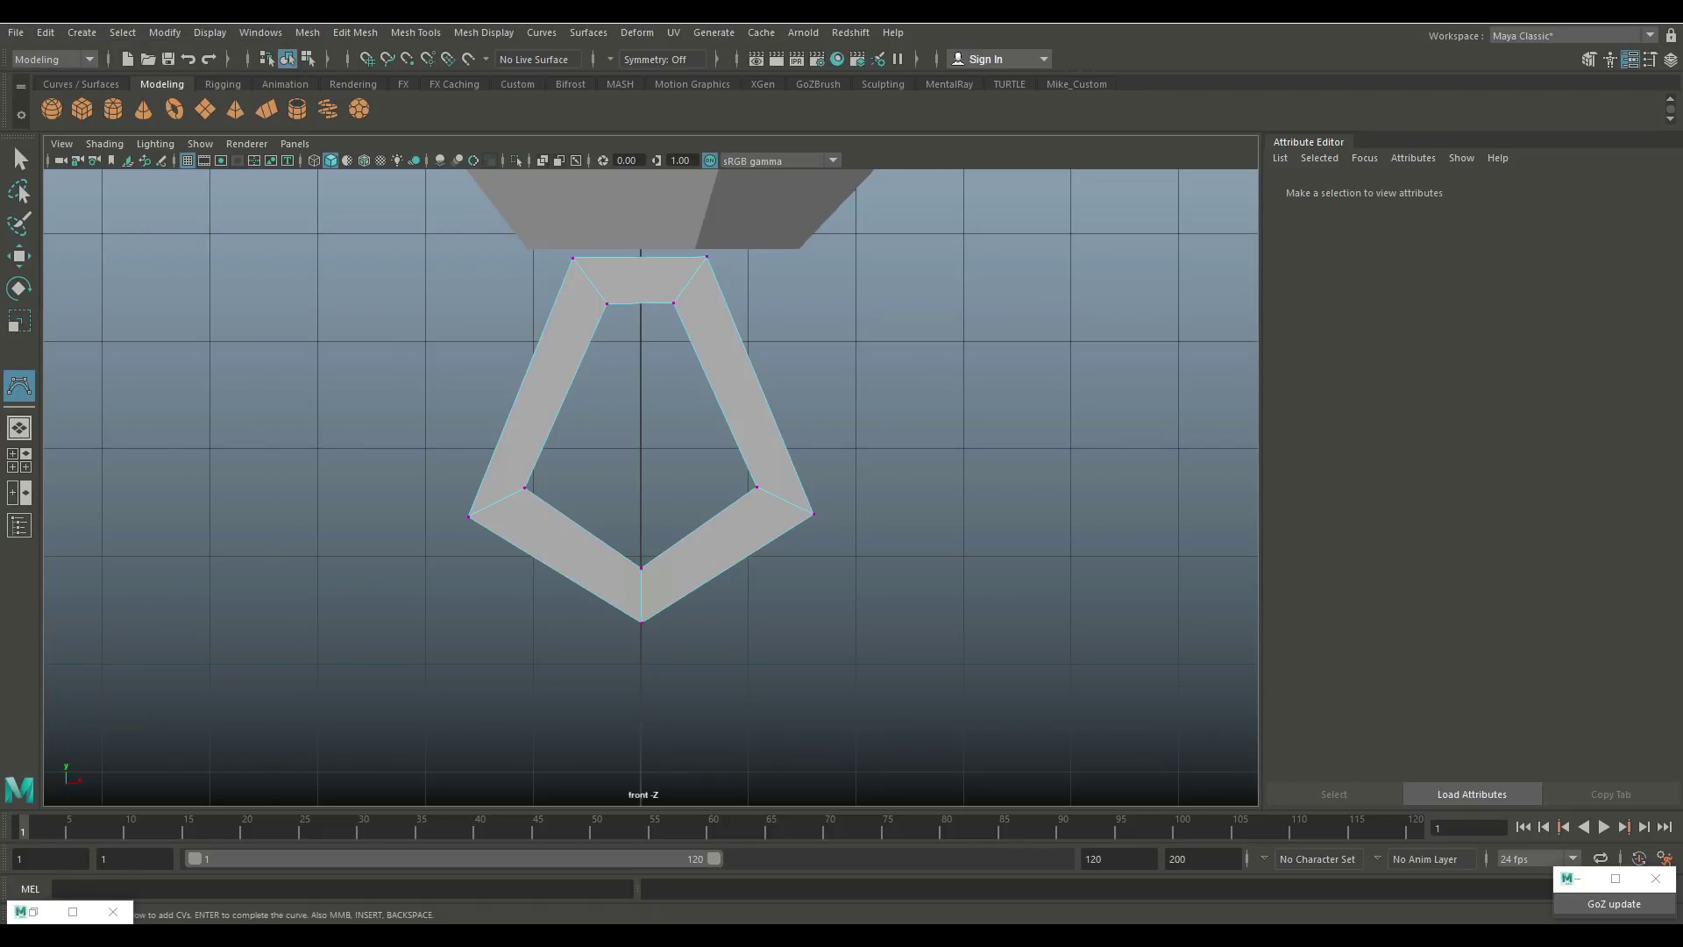
{"action": "key", "text": "Return"}
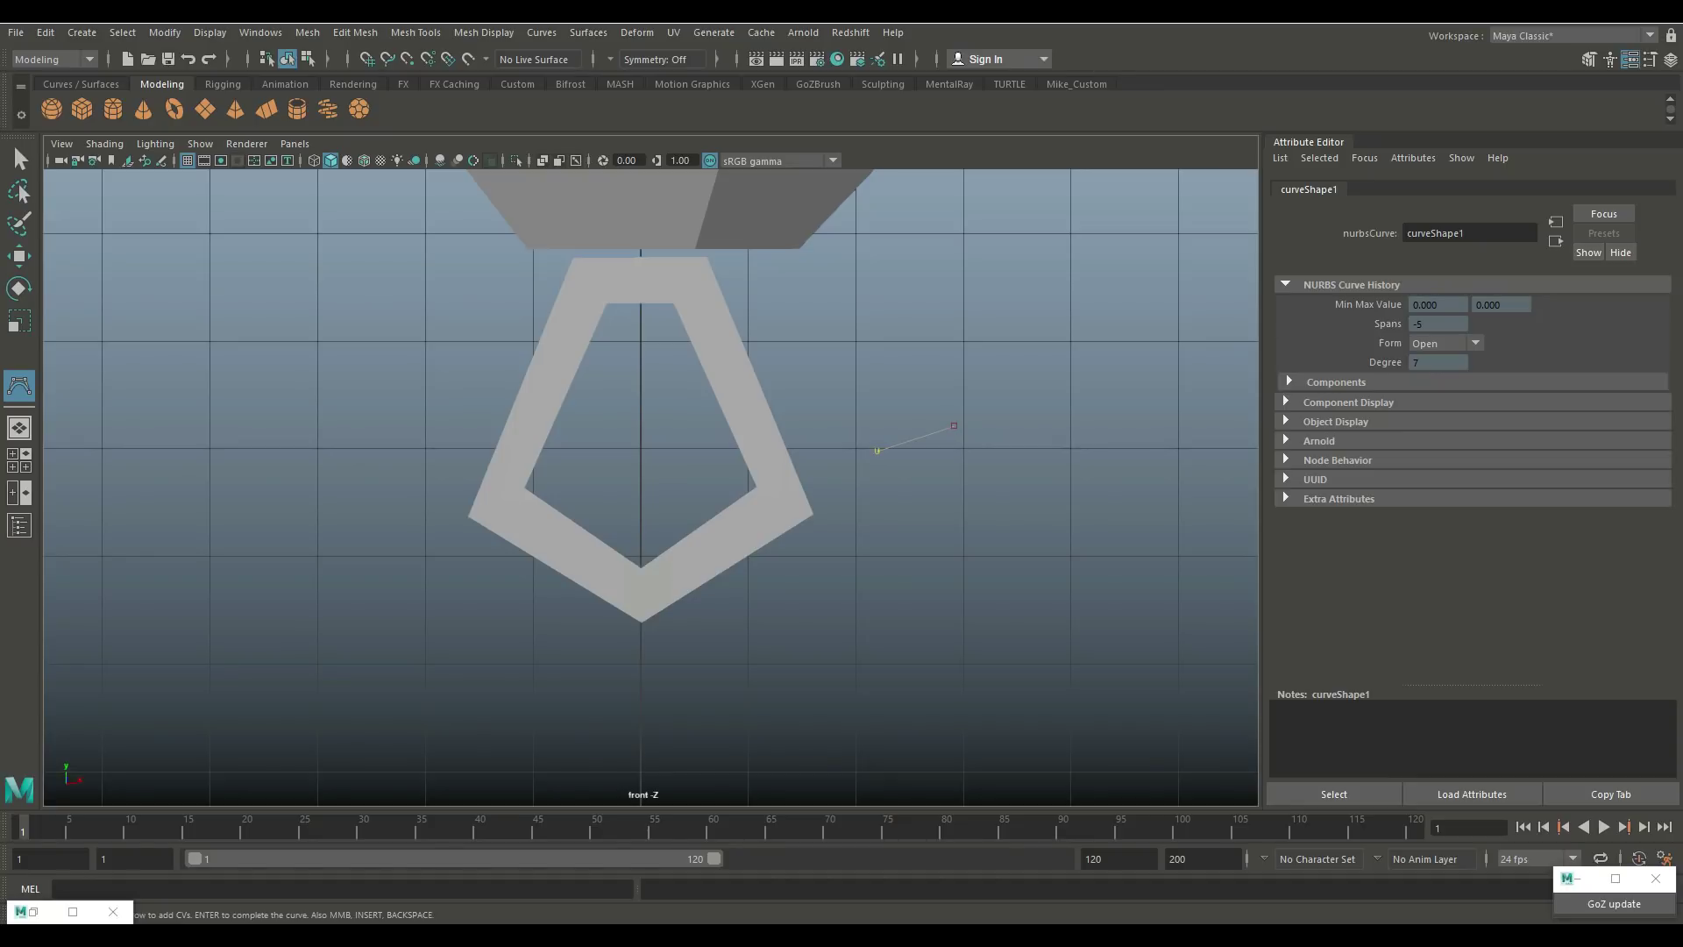
{"action": "left_click", "coordinate": [696, 447]}
{"action": "left_click", "coordinate": [632, 457]}
{"action": "left_click", "coordinate": [603, 501]}
{"action": "left_click", "coordinate": [588, 594]}
{"action": "left_click", "coordinate": [633, 648]}
{"action": "left_click", "coordinate": [725, 661]}
{"action": "left_click", "coordinate": [859, 665]}
{"action": "scroll", "coordinate": [859, 666], "scroll_direction": "down", "scroll_amount": 4}
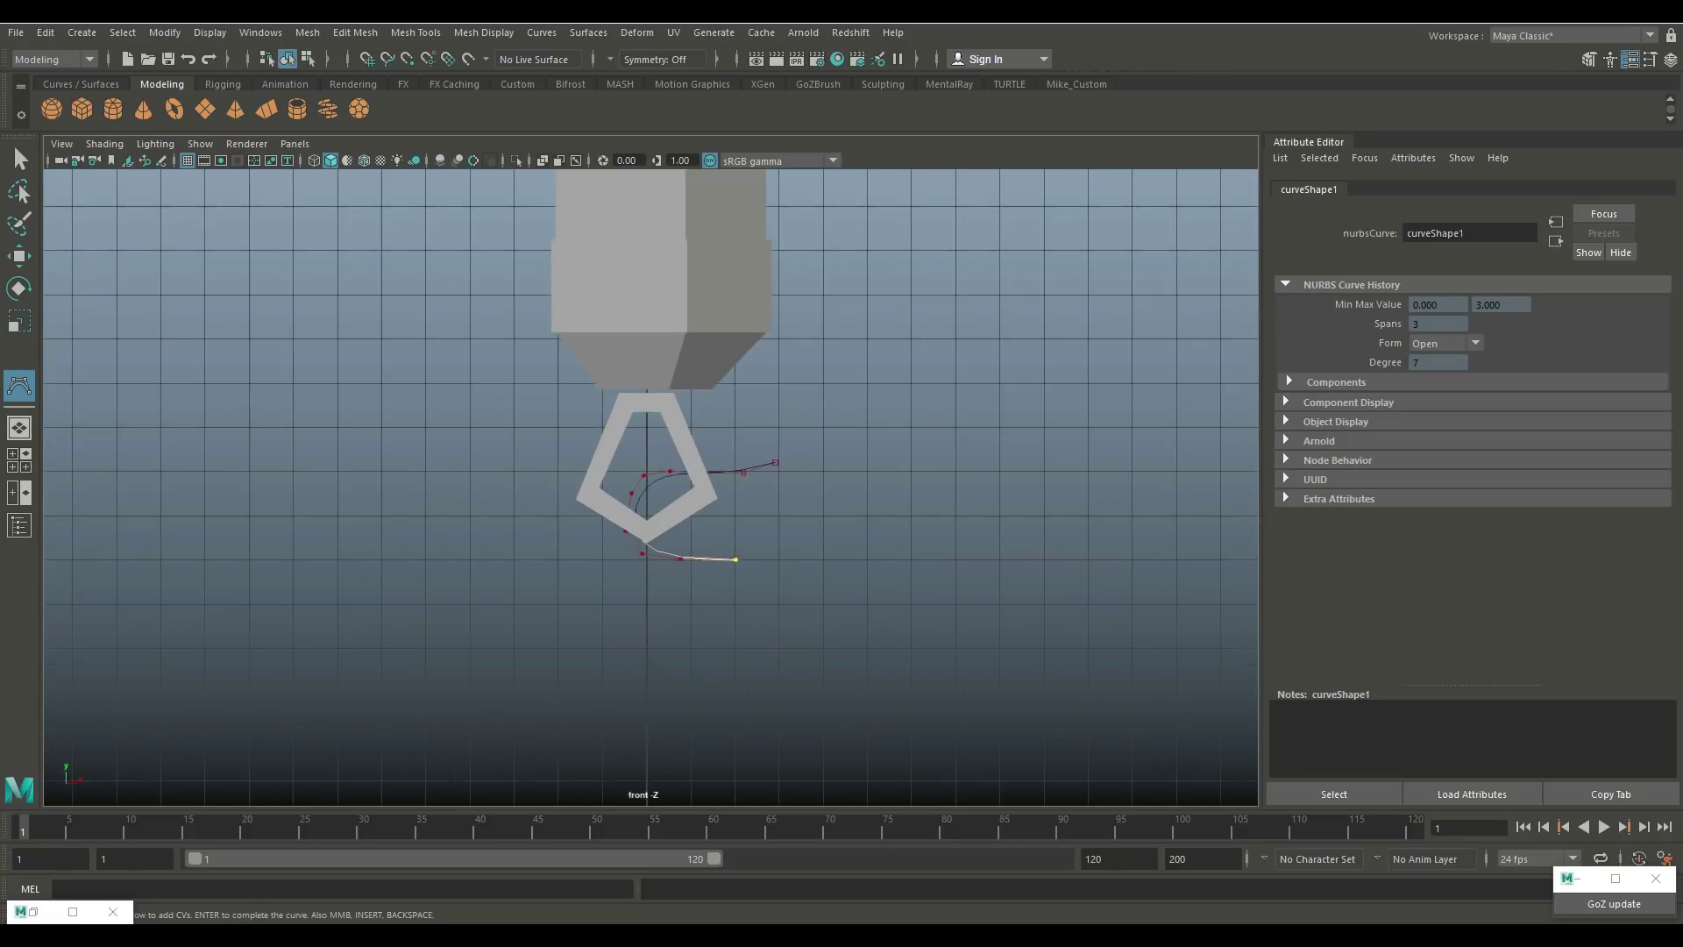
{"action": "scroll", "coordinate": [650, 486], "scroll_direction": "down", "scroll_amount": 2}
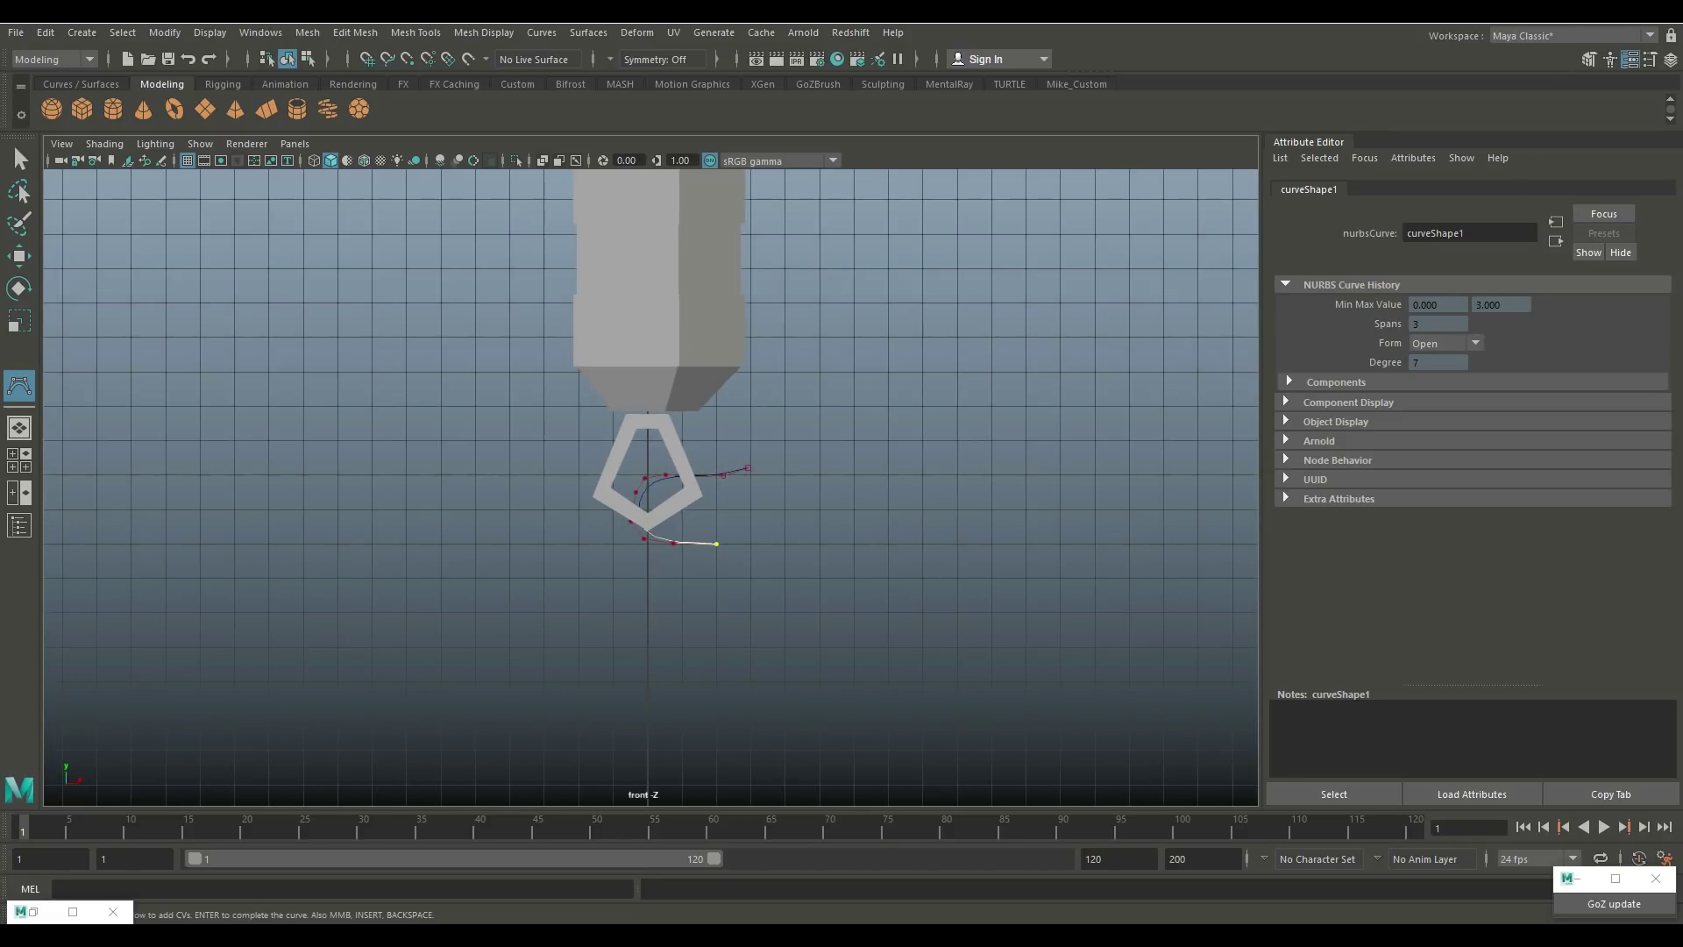
Step: Continue the curve away from the ring, arching it up and over, and down into a low bend
{"action": "left_click", "coordinate": [774, 532]}
{"action": "left_click", "coordinate": [794, 495]}
{"action": "left_click", "coordinate": [809, 466]}
{"action": "left_click", "coordinate": [829, 437]}
{"action": "left_click", "coordinate": [884, 411]}
{"action": "left_click", "coordinate": [945, 404]}
{"action": "left_click", "coordinate": [1002, 403]}
{"action": "left_click", "coordinate": [1075, 467]}
{"action": "left_click", "coordinate": [1068, 554]}
{"action": "left_click", "coordinate": [1019, 669]}
{"action": "left_click", "coordinate": [1007, 703]}
{"action": "left_click", "coordinate": [1090, 733]}
{"action": "left_click", "coordinate": [1168, 719]}
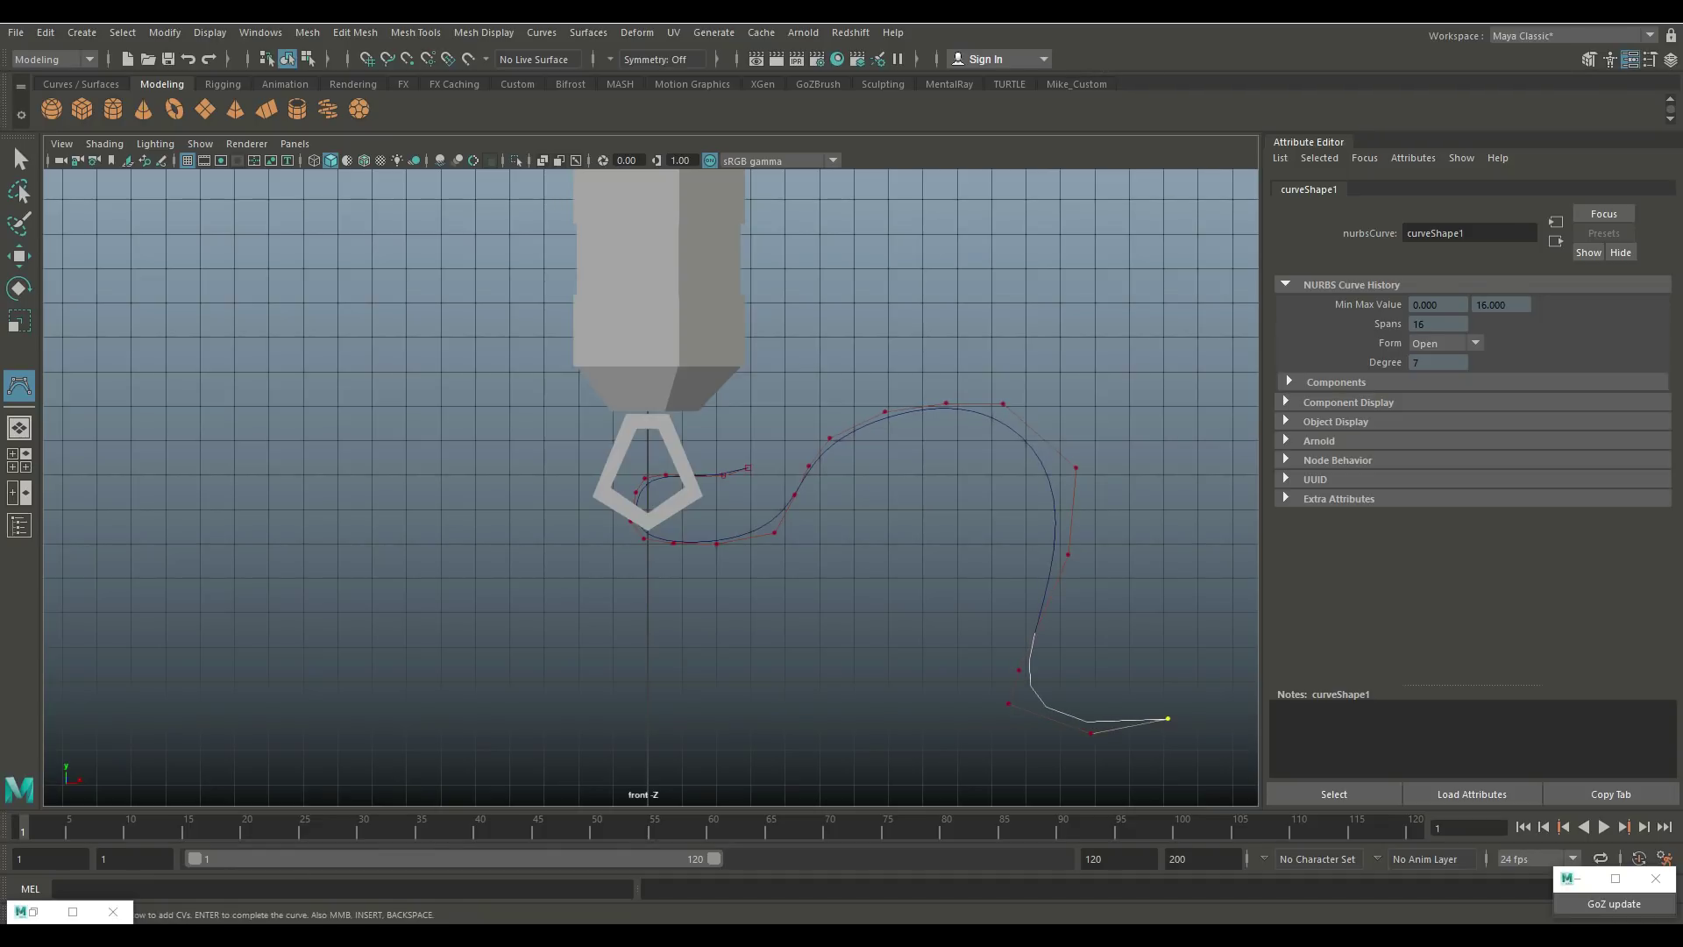
Step: Bring the curve back up around the outside of the arch, end it beside the ring and complete it
{"action": "left_click", "coordinate": [1191, 629]}
{"action": "left_click", "coordinate": [1194, 510]}
{"action": "left_click", "coordinate": [1173, 415]}
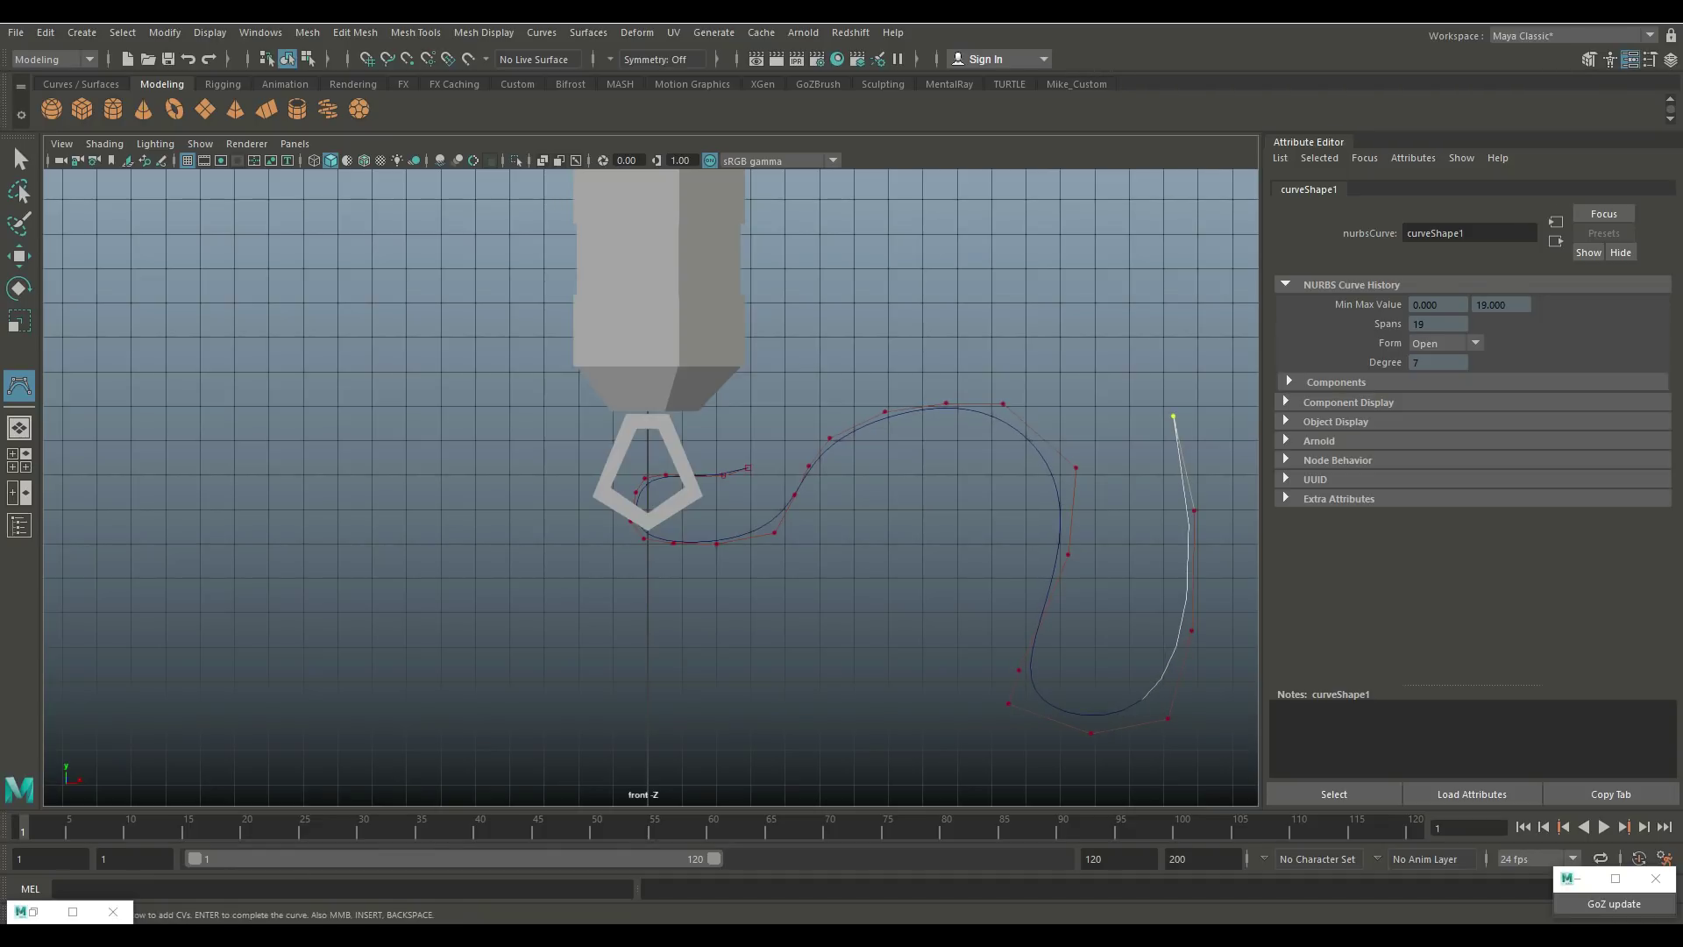
{"action": "left_click", "coordinate": [1126, 373]}
{"action": "left_click", "coordinate": [1047, 348]}
{"action": "left_click", "coordinate": [944, 354]}
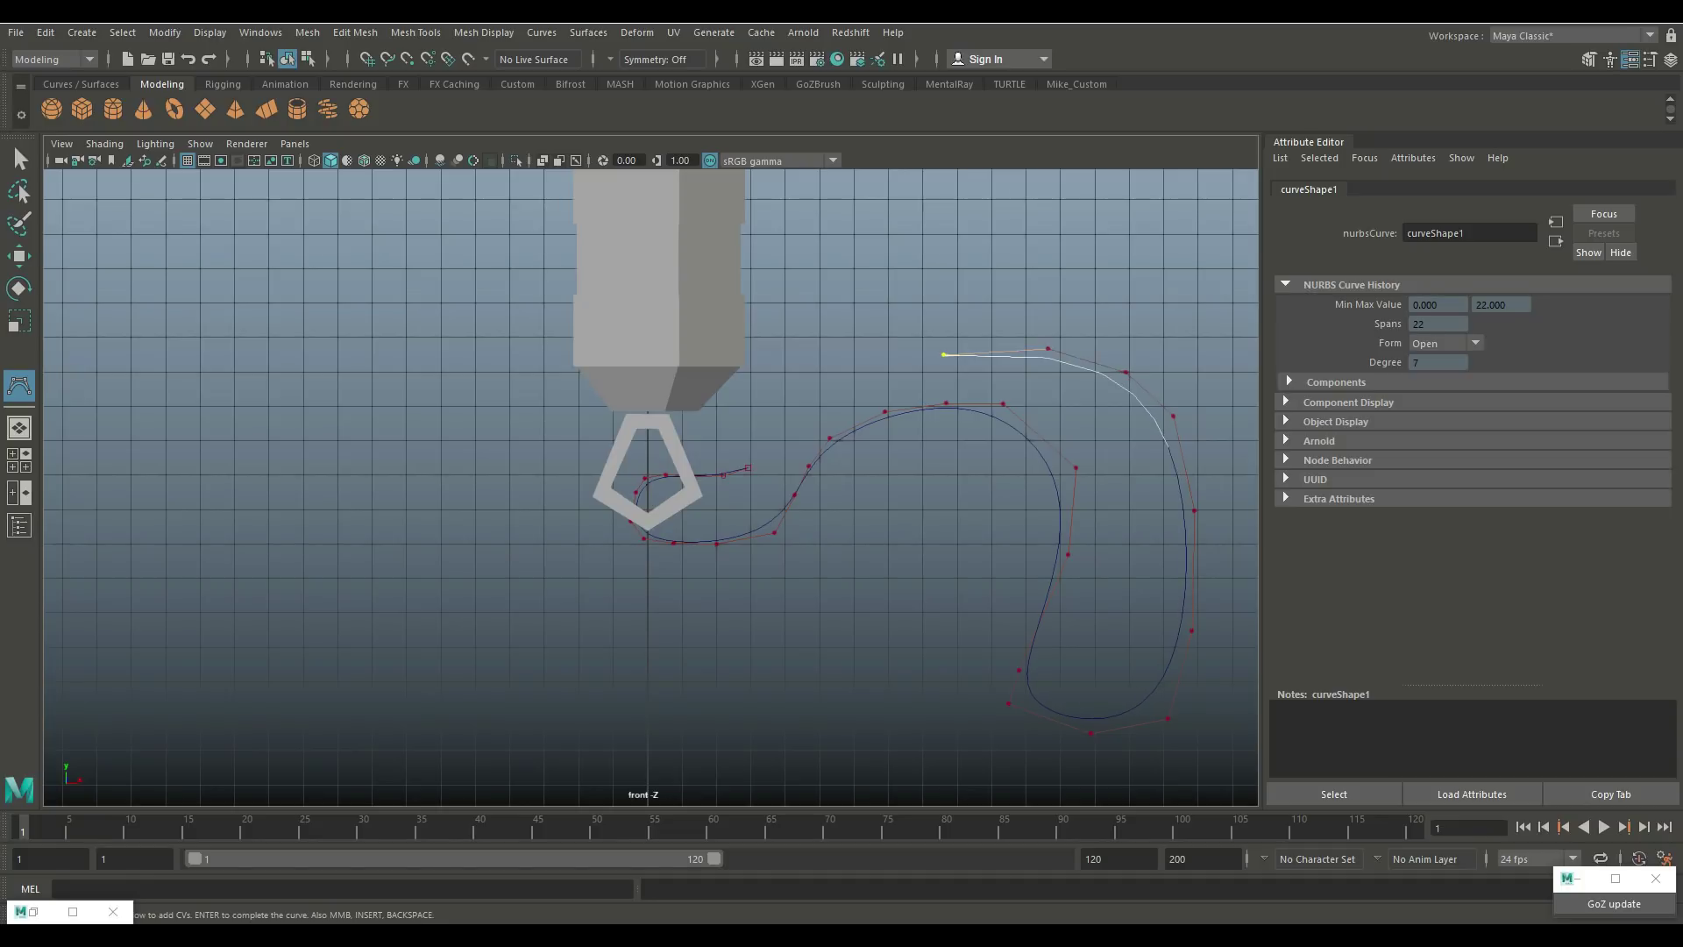
{"action": "left_click", "coordinate": [842, 383]}
{"action": "left_click", "coordinate": [795, 428]}
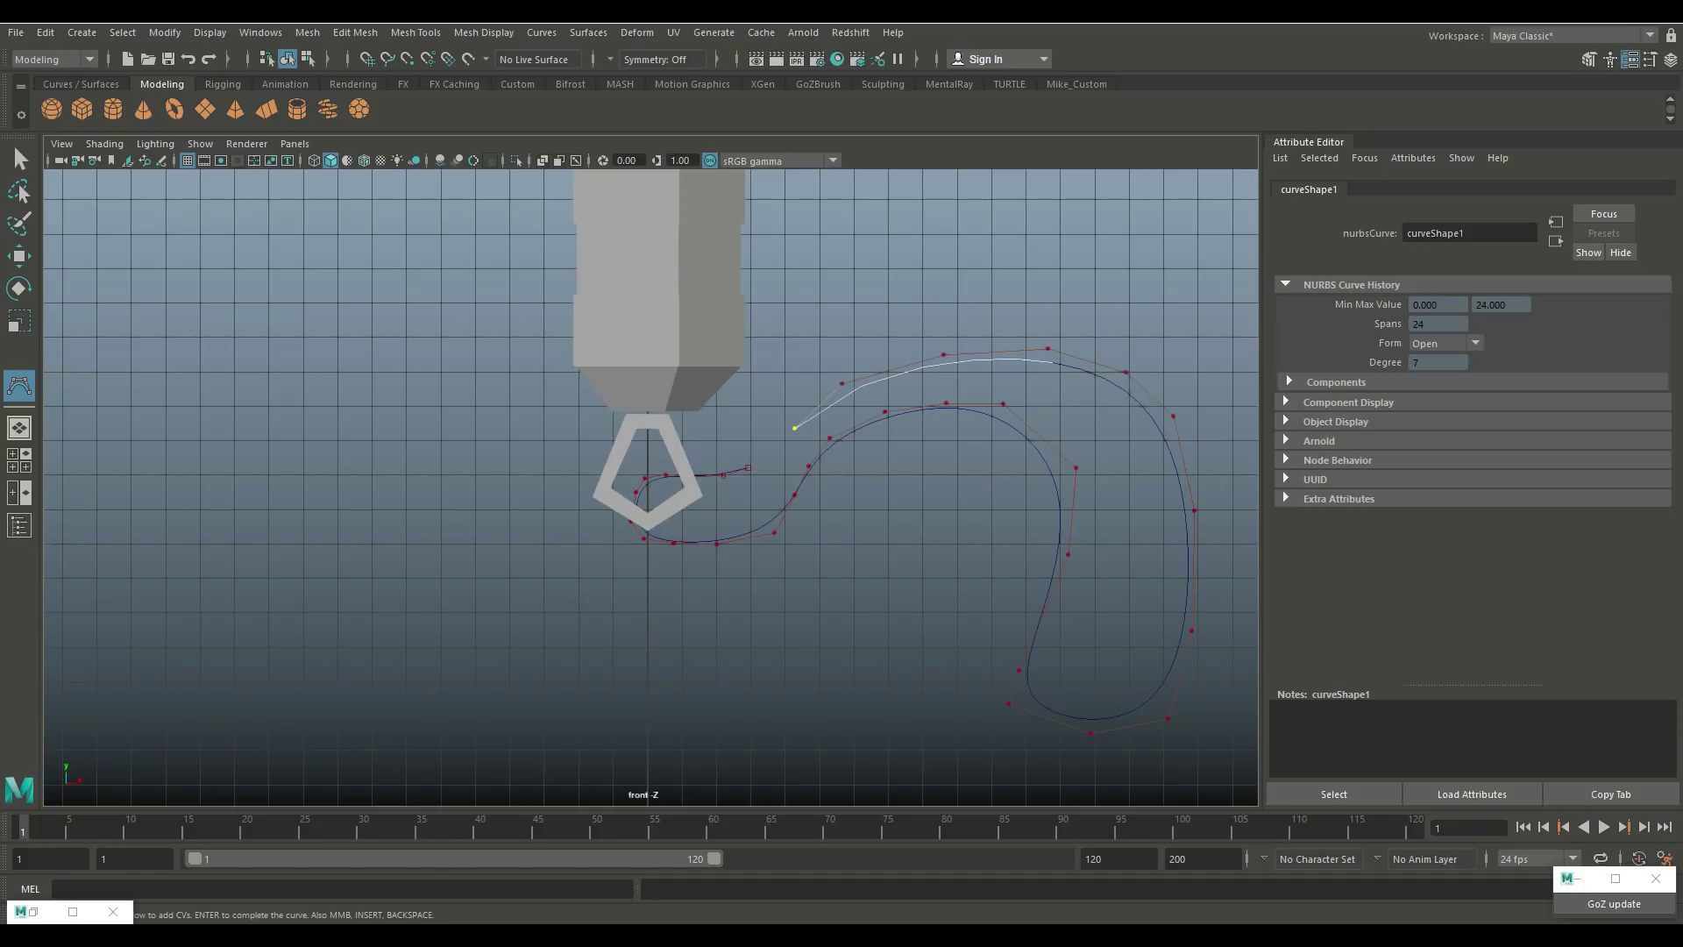
{"action": "left_click", "coordinate": [774, 475]}
{"action": "left_click", "coordinate": [731, 506]}
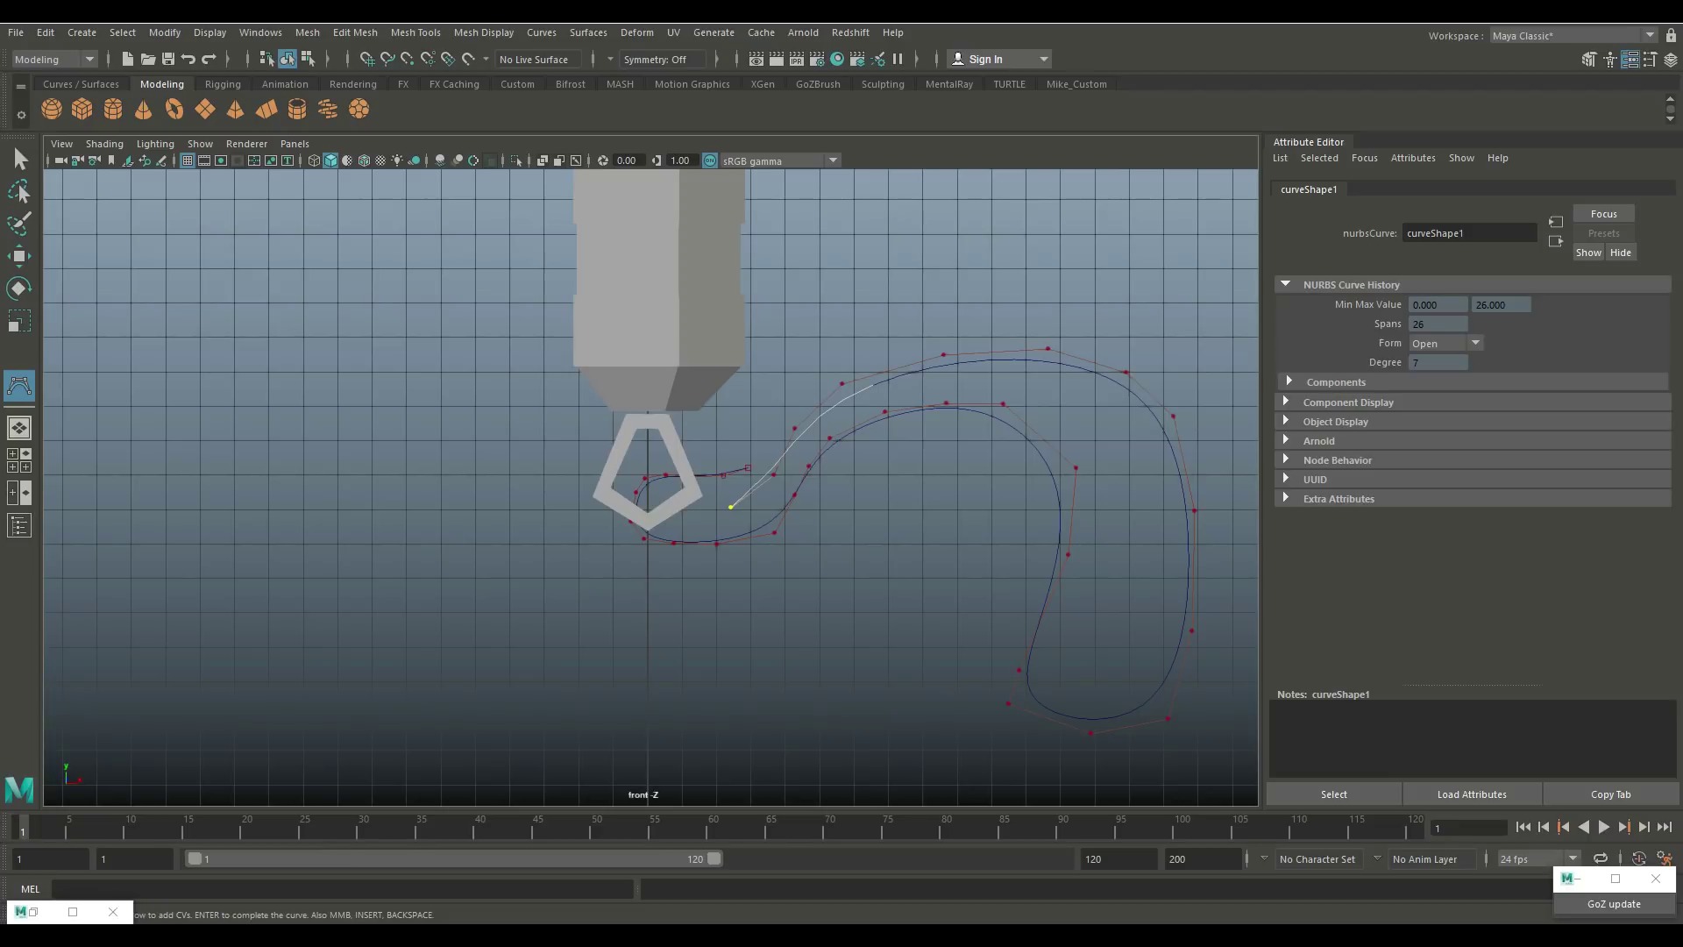
{"action": "key", "text": "r"}
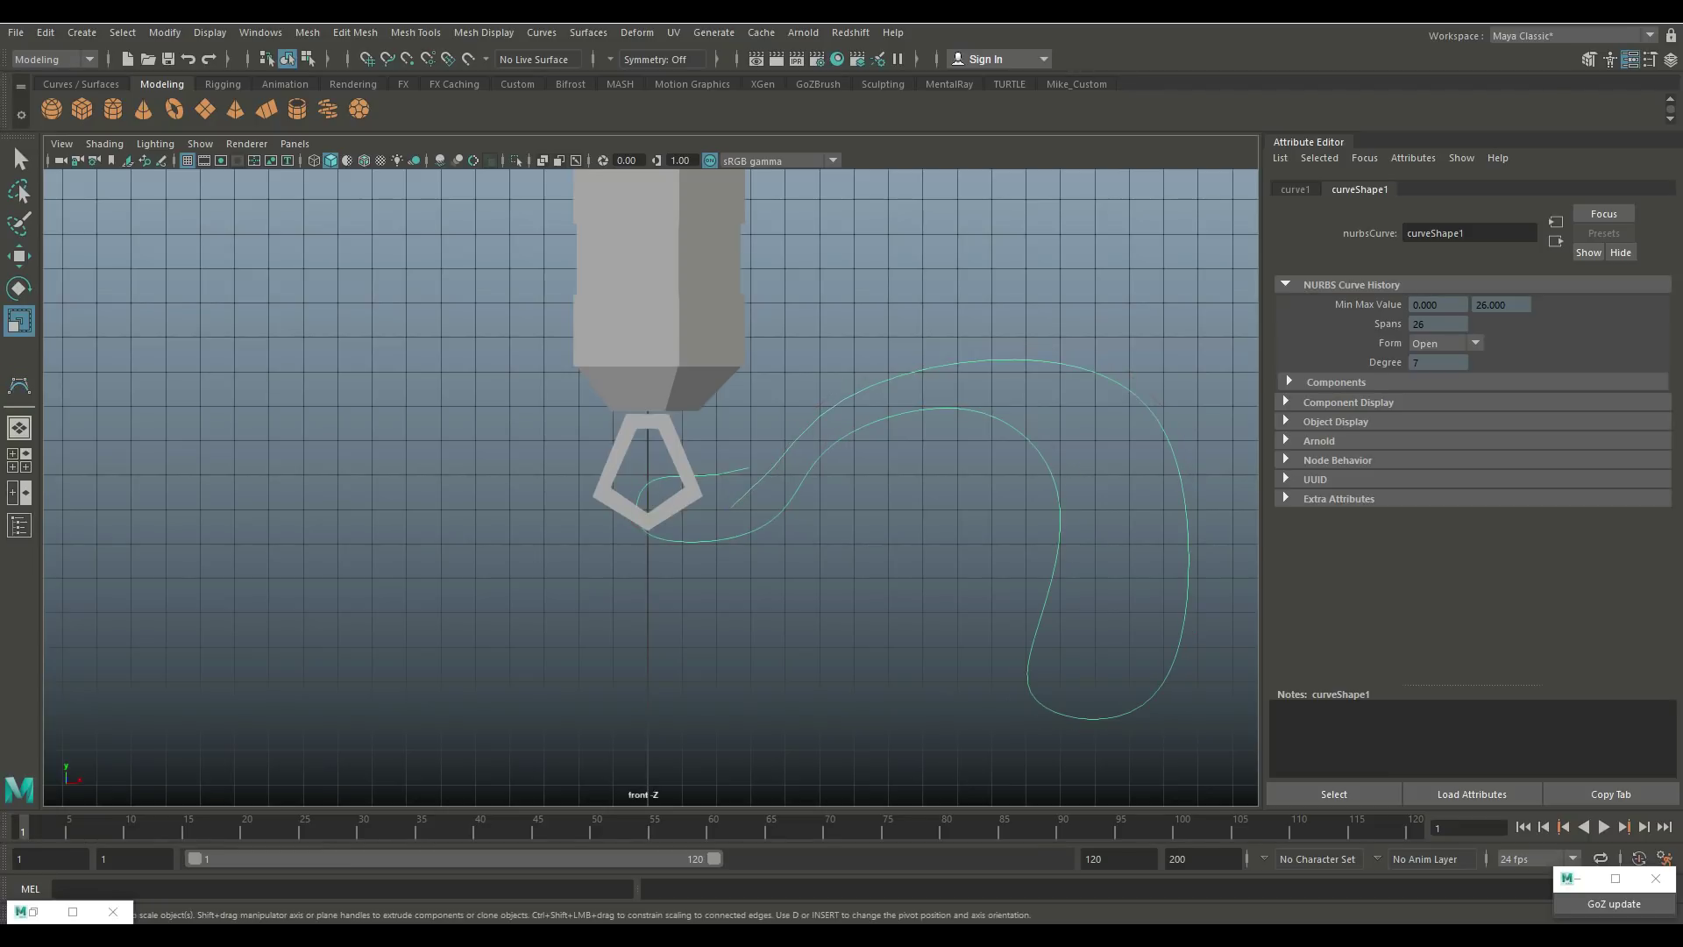
Step: Create a polygon cube and move it down past the end ring to the curve's starting end
{"action": "scroll", "coordinate": [650, 487], "scroll_direction": "down", "scroll_amount": 8}
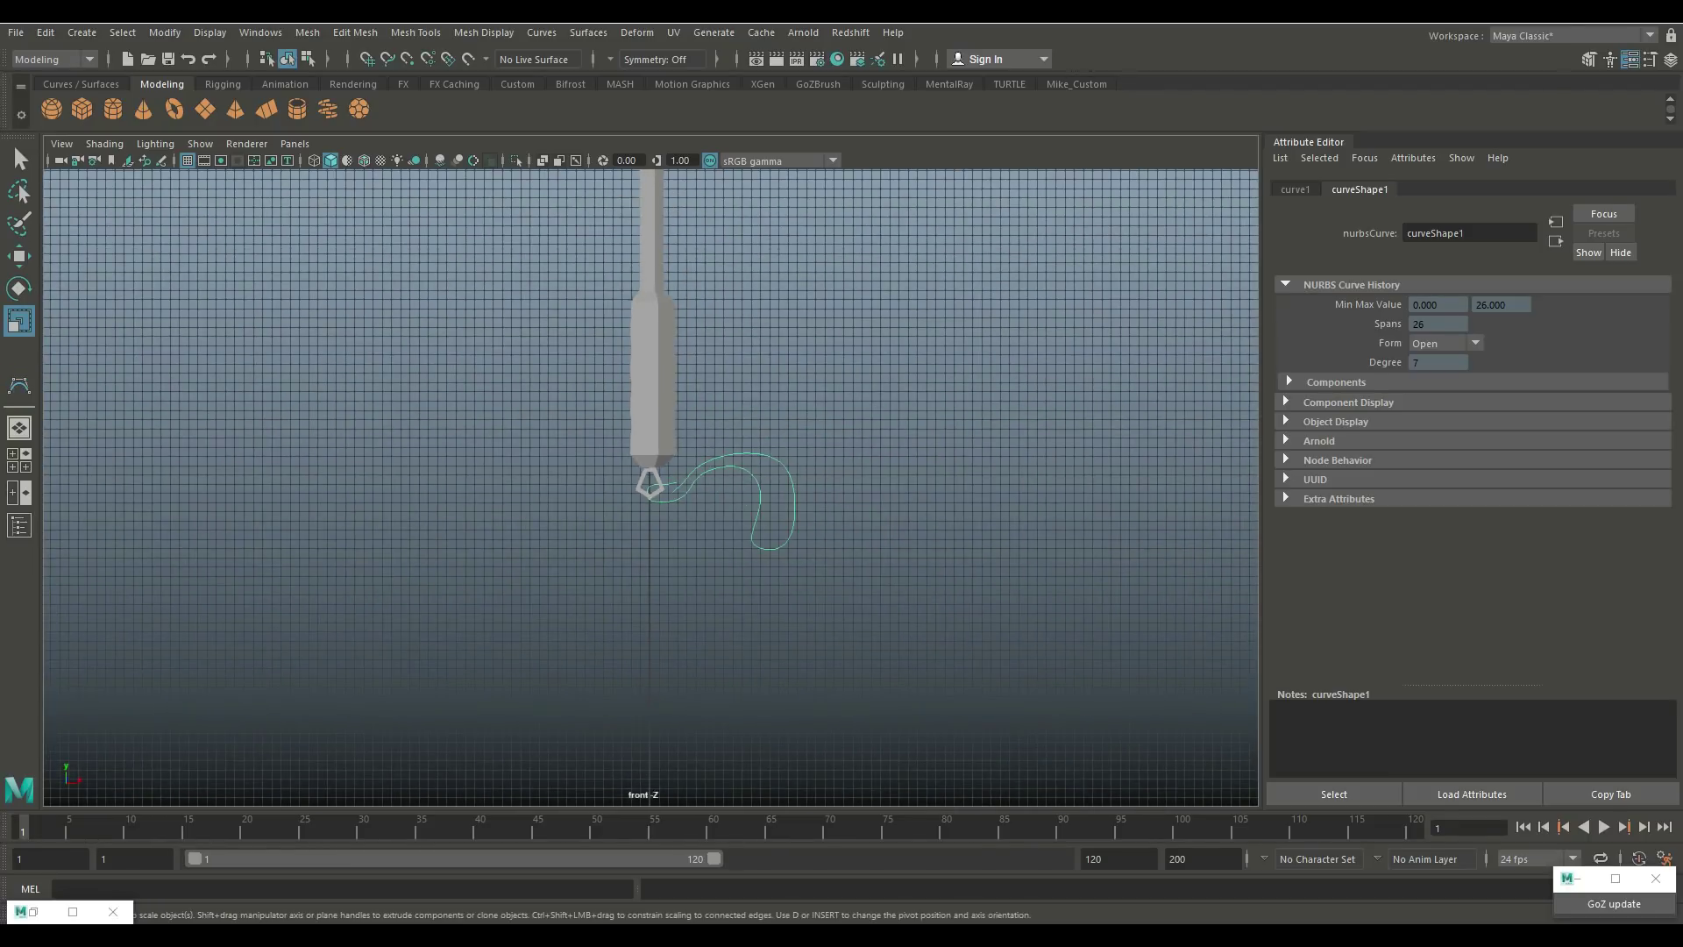
{"action": "scroll", "coordinate": [650, 487], "scroll_direction": "up", "scroll_amount": 10}
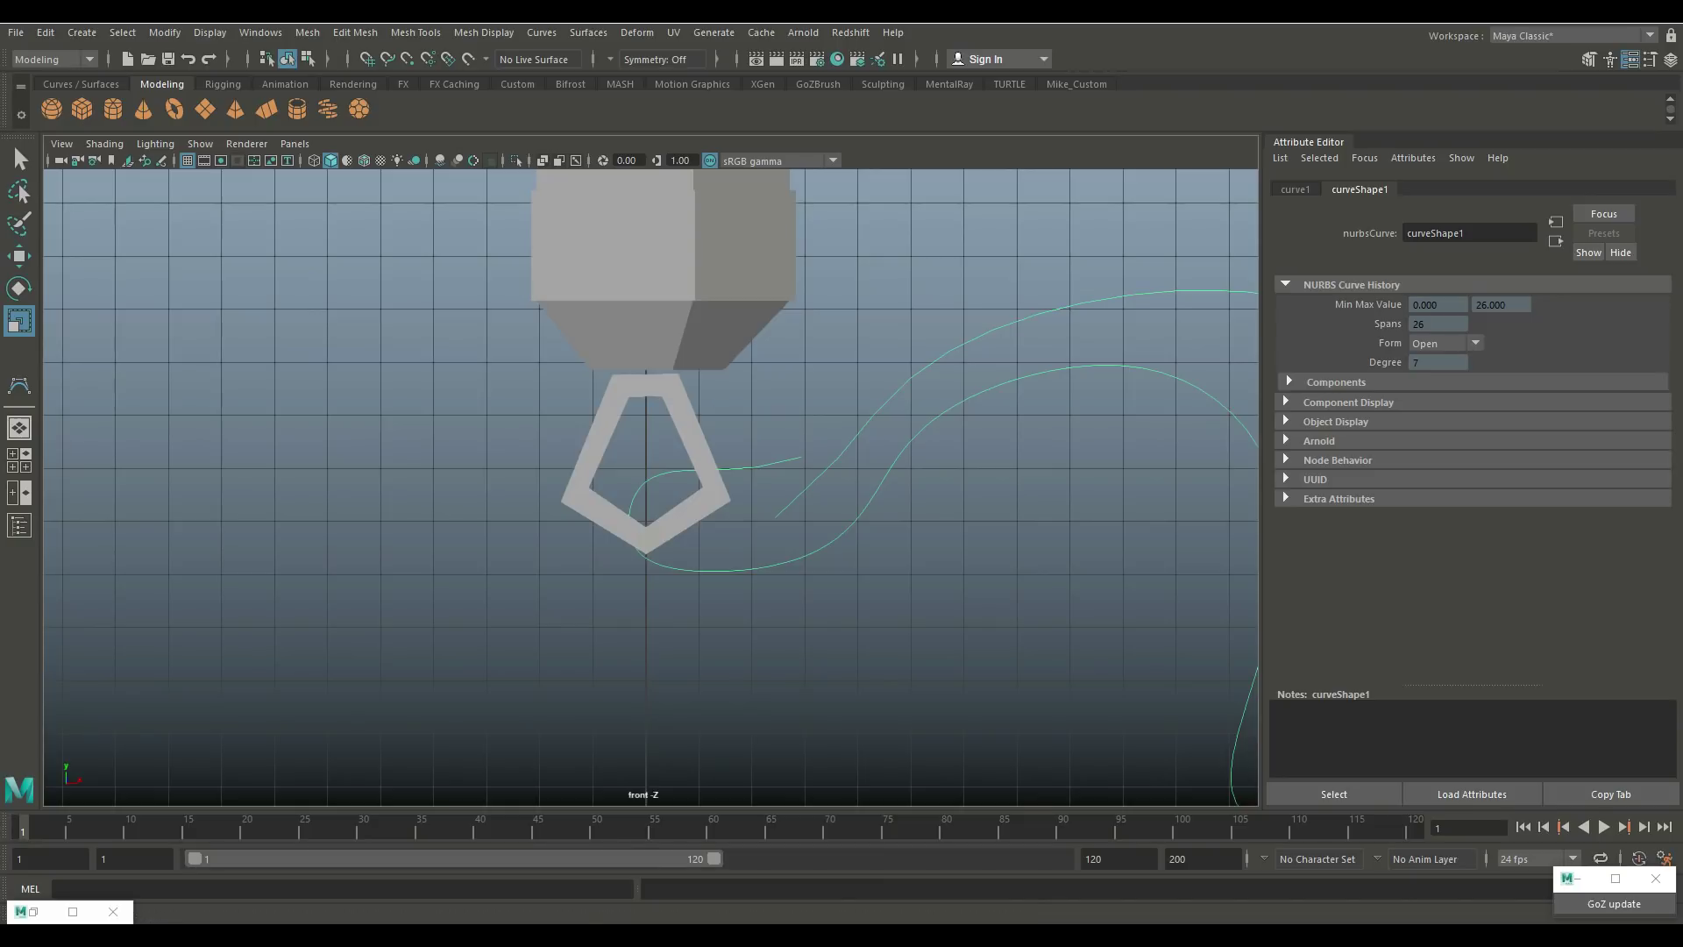
{"action": "left_click", "coordinate": [580, 498]}
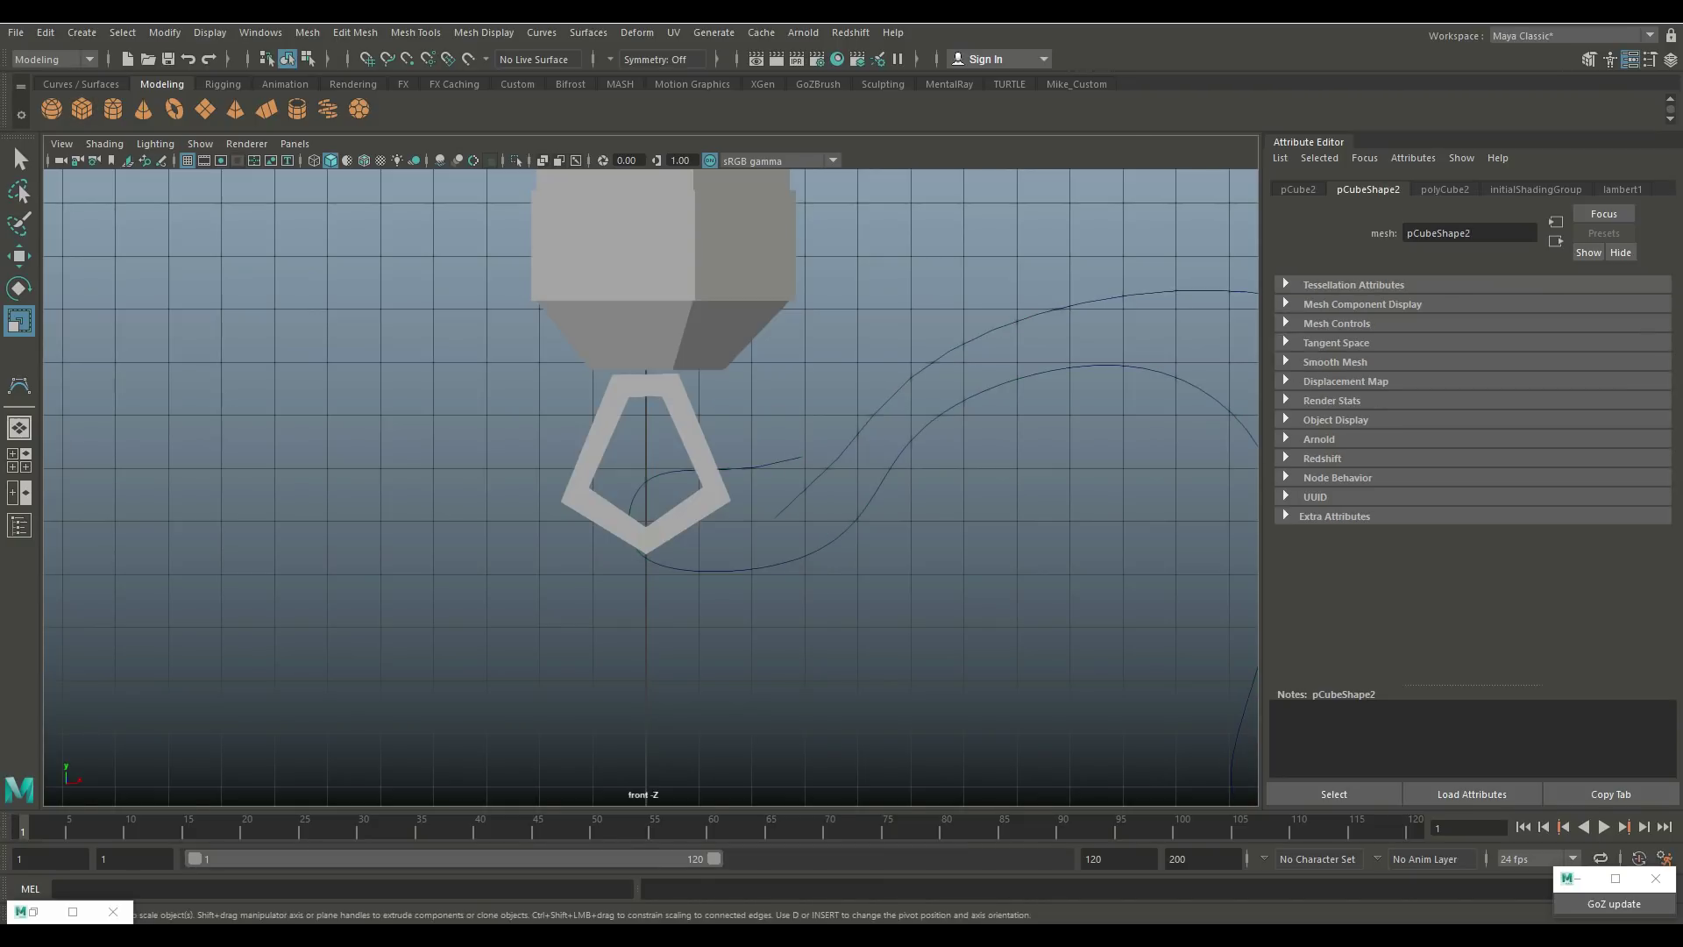
{"action": "scroll", "coordinate": [650, 488], "scroll_direction": "down", "scroll_amount": 8}
{"action": "key", "text": "w"}
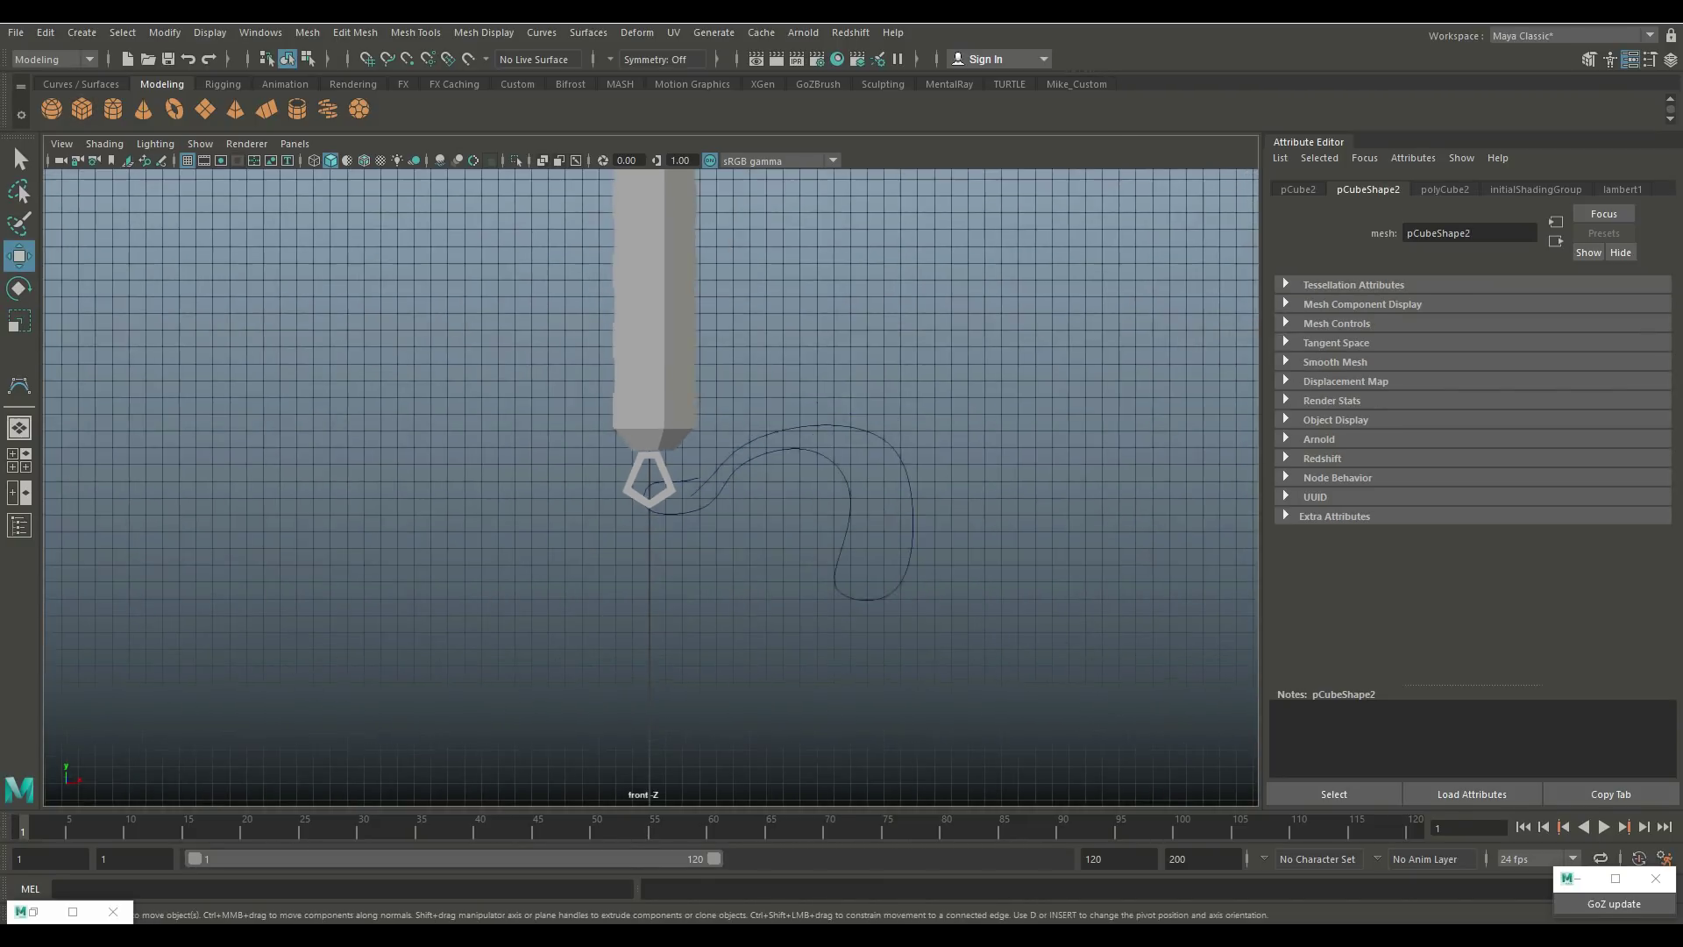
{"action": "scroll", "coordinate": [649, 484], "scroll_direction": "down", "scroll_amount": 7}
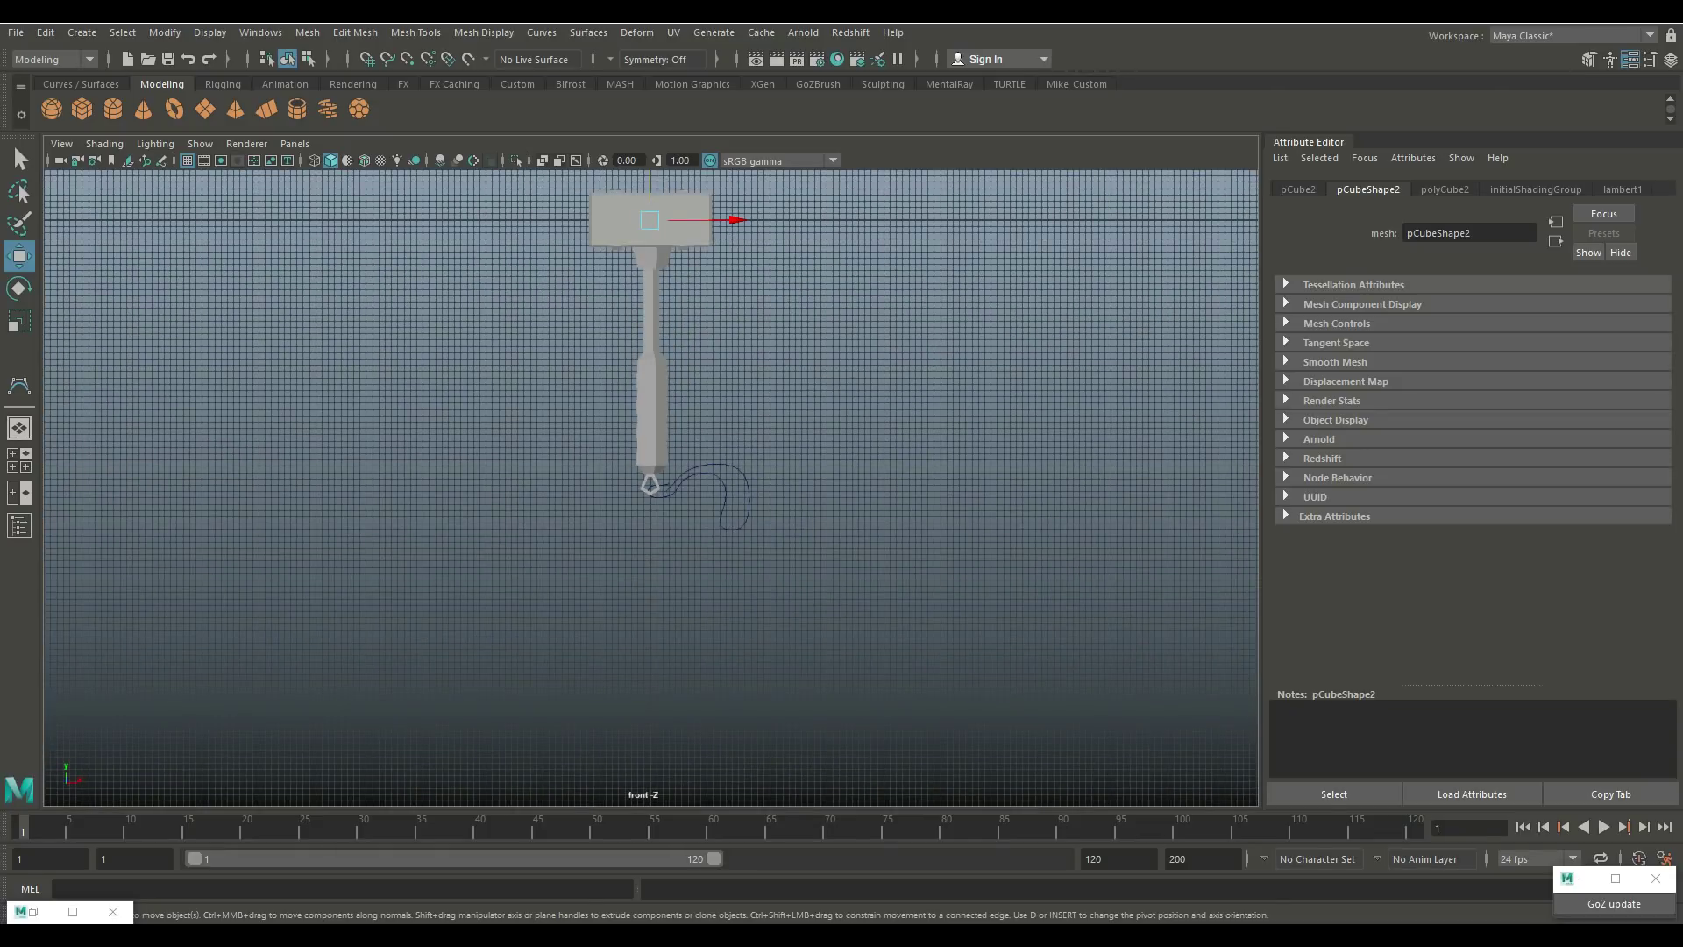
{"action": "left_click_drag", "start_coordinate": [650, 197], "coordinate": [649, 461]}
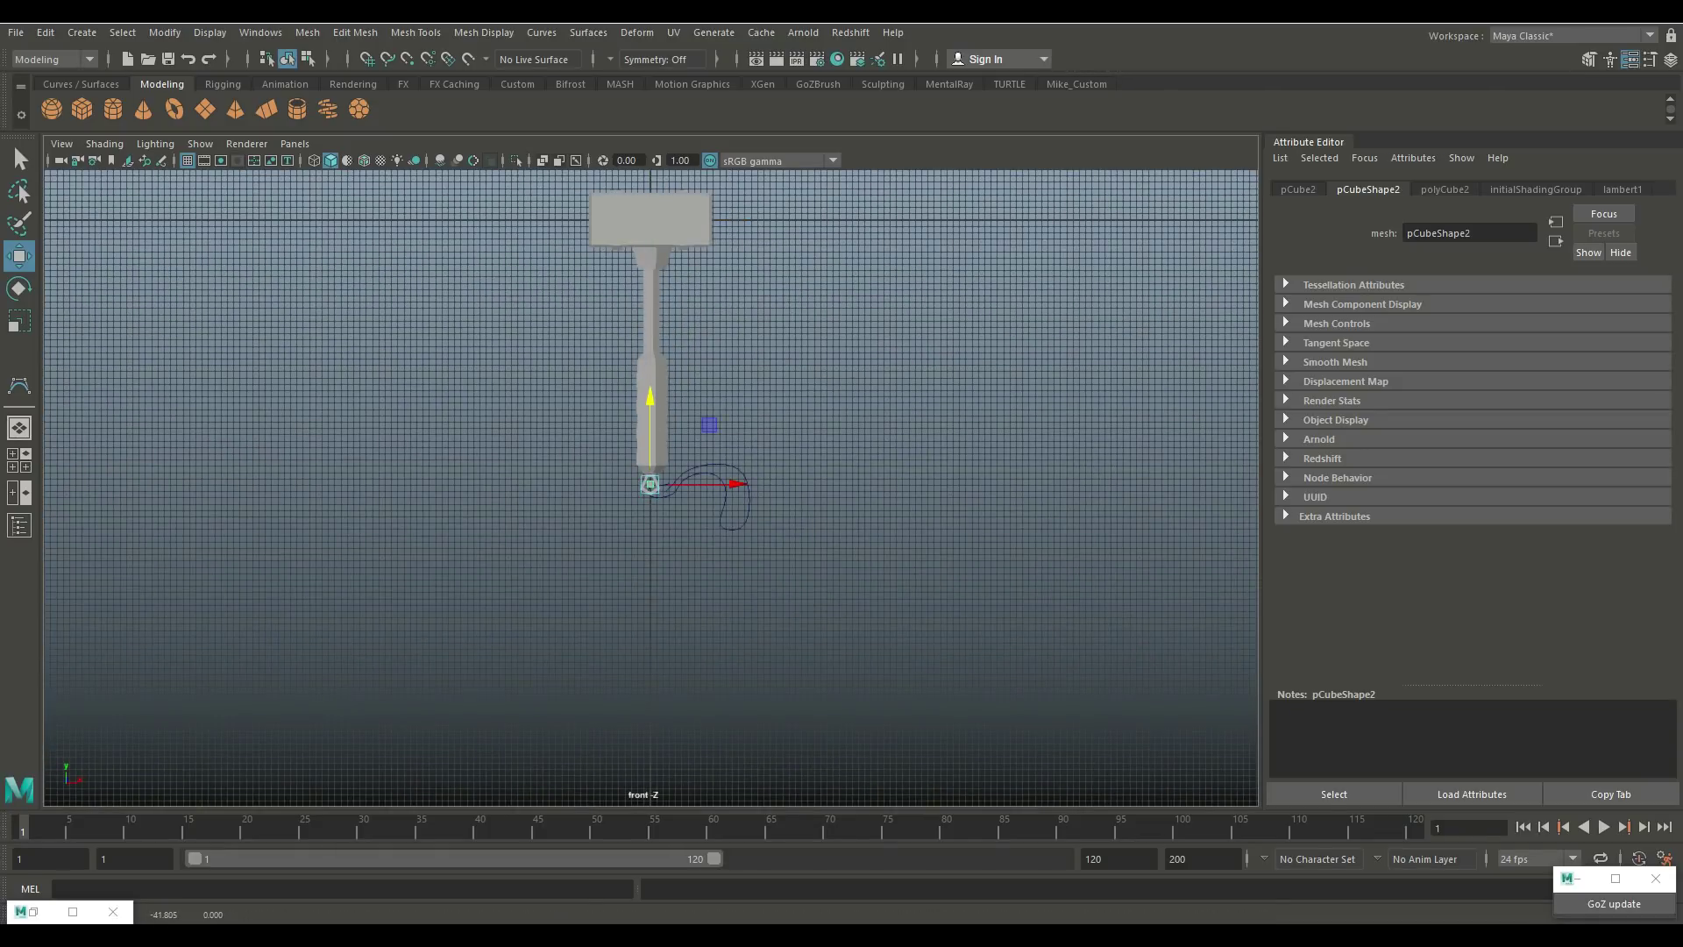
{"action": "key", "text": "f"}
{"action": "scroll", "coordinate": [649, 484], "scroll_direction": "down", "scroll_amount": 10}
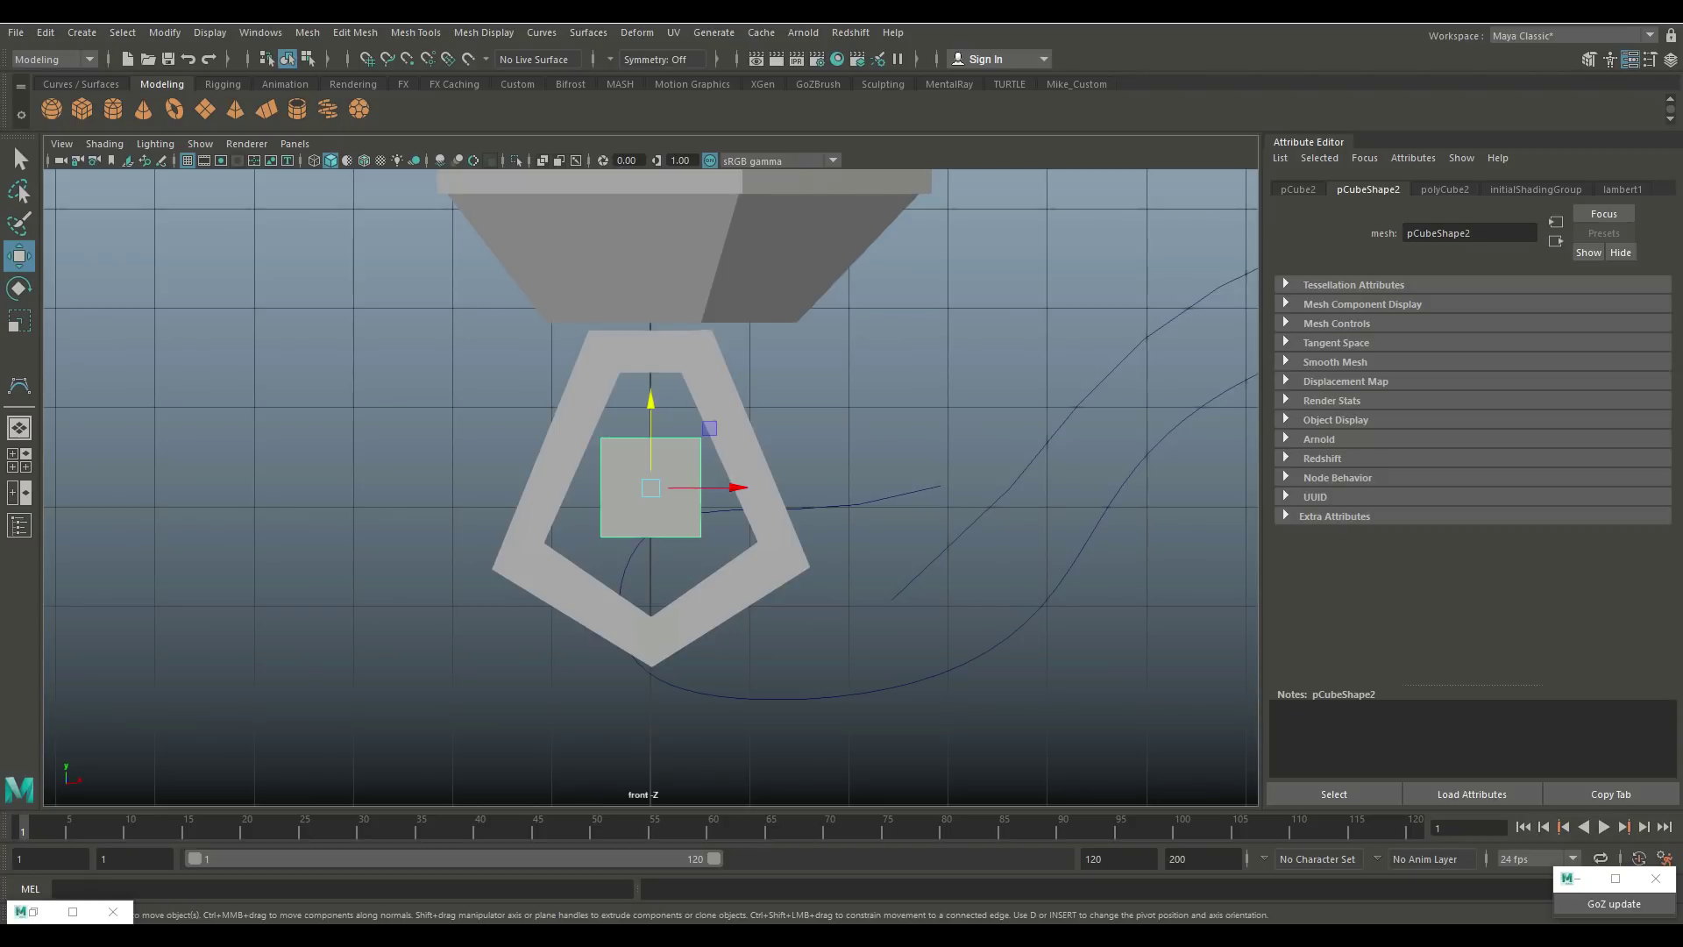
{"action": "left_click_drag", "start_coordinate": [731, 487], "coordinate": [1078, 487]}
{"action": "left_click_drag", "start_coordinate": [996, 401], "coordinate": [997, 396]}
Step: Delete all the cube's faces except the one at the curve's start, and centre the remaining face's pivot
{"action": "right_click_drag", "start_coordinate": [997, 482], "coordinate": [1007, 479]}
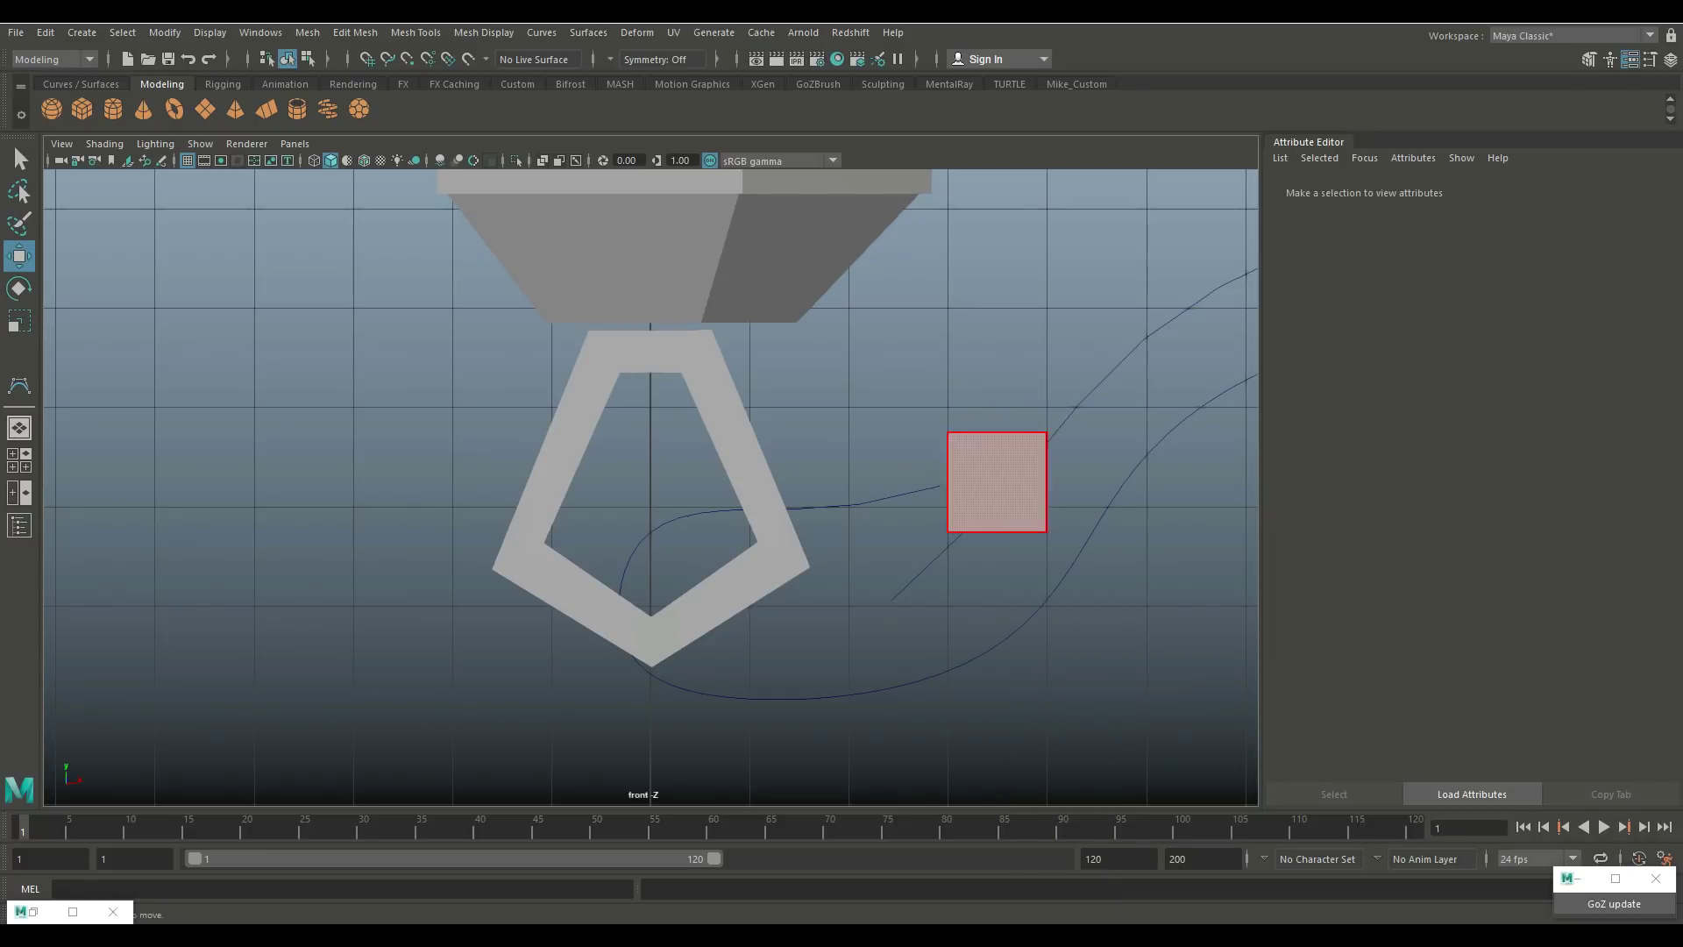
{"action": "left_click", "coordinate": [999, 486]}
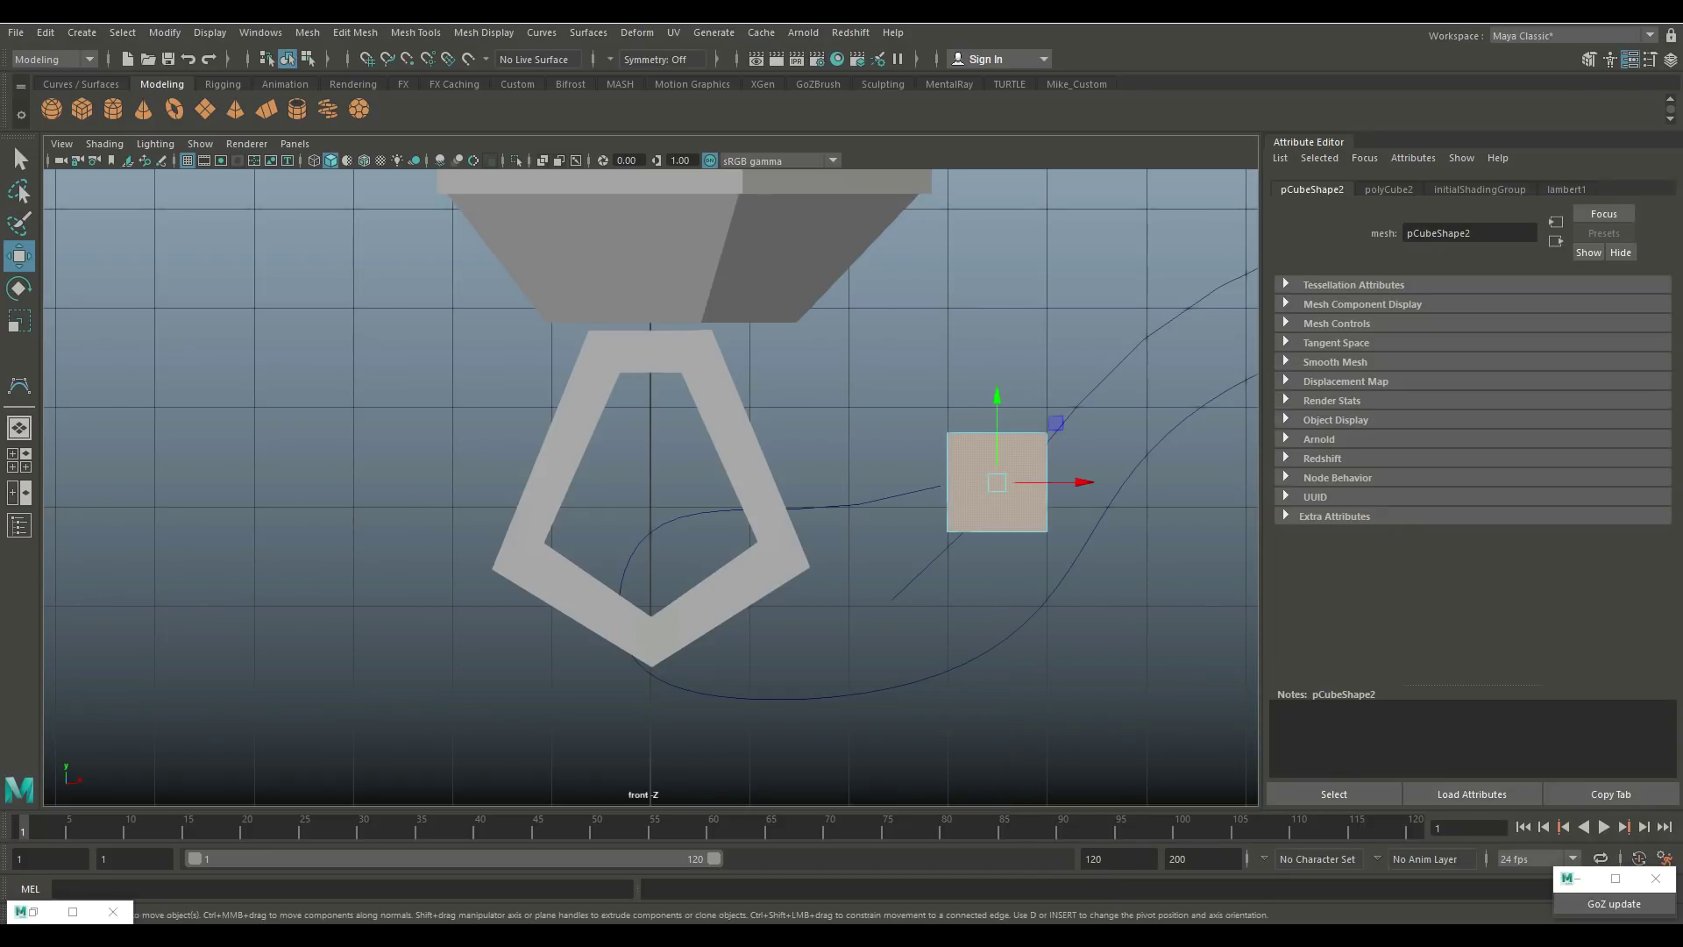
{"action": "key", "text": "Delete"}
{"action": "right_click_drag", "start_coordinate": [938, 427], "coordinate": [1030, 400]}
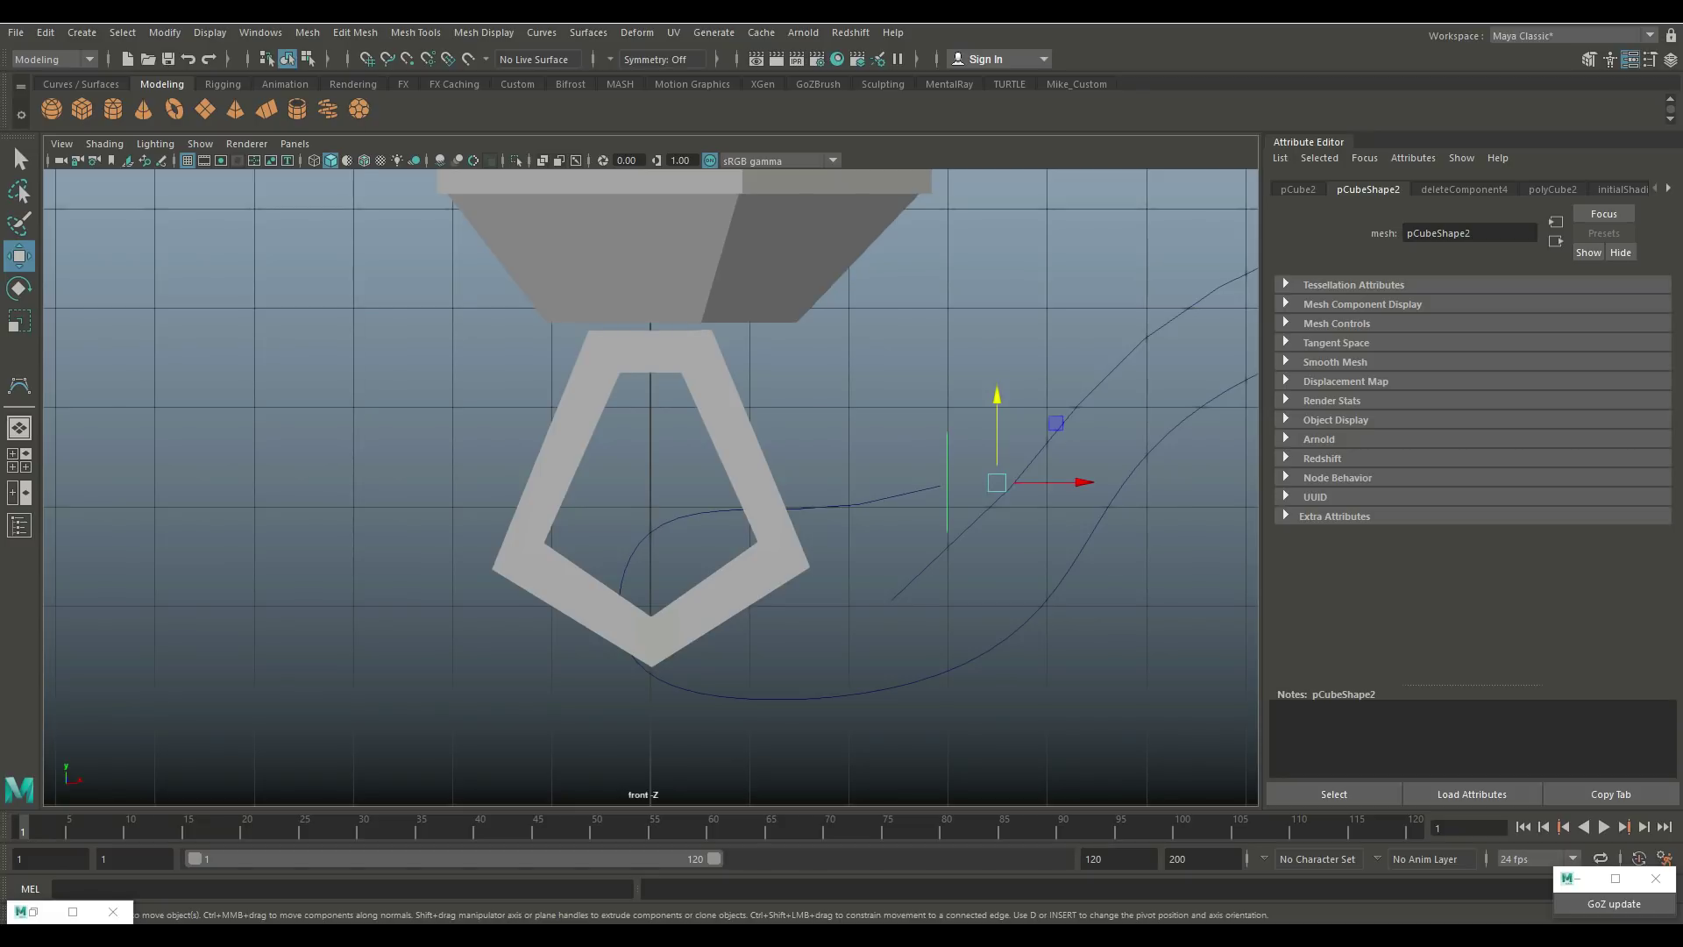
{"action": "left_click", "coordinate": [164, 32]}
{"action": "left_click", "coordinate": [220, 159]}
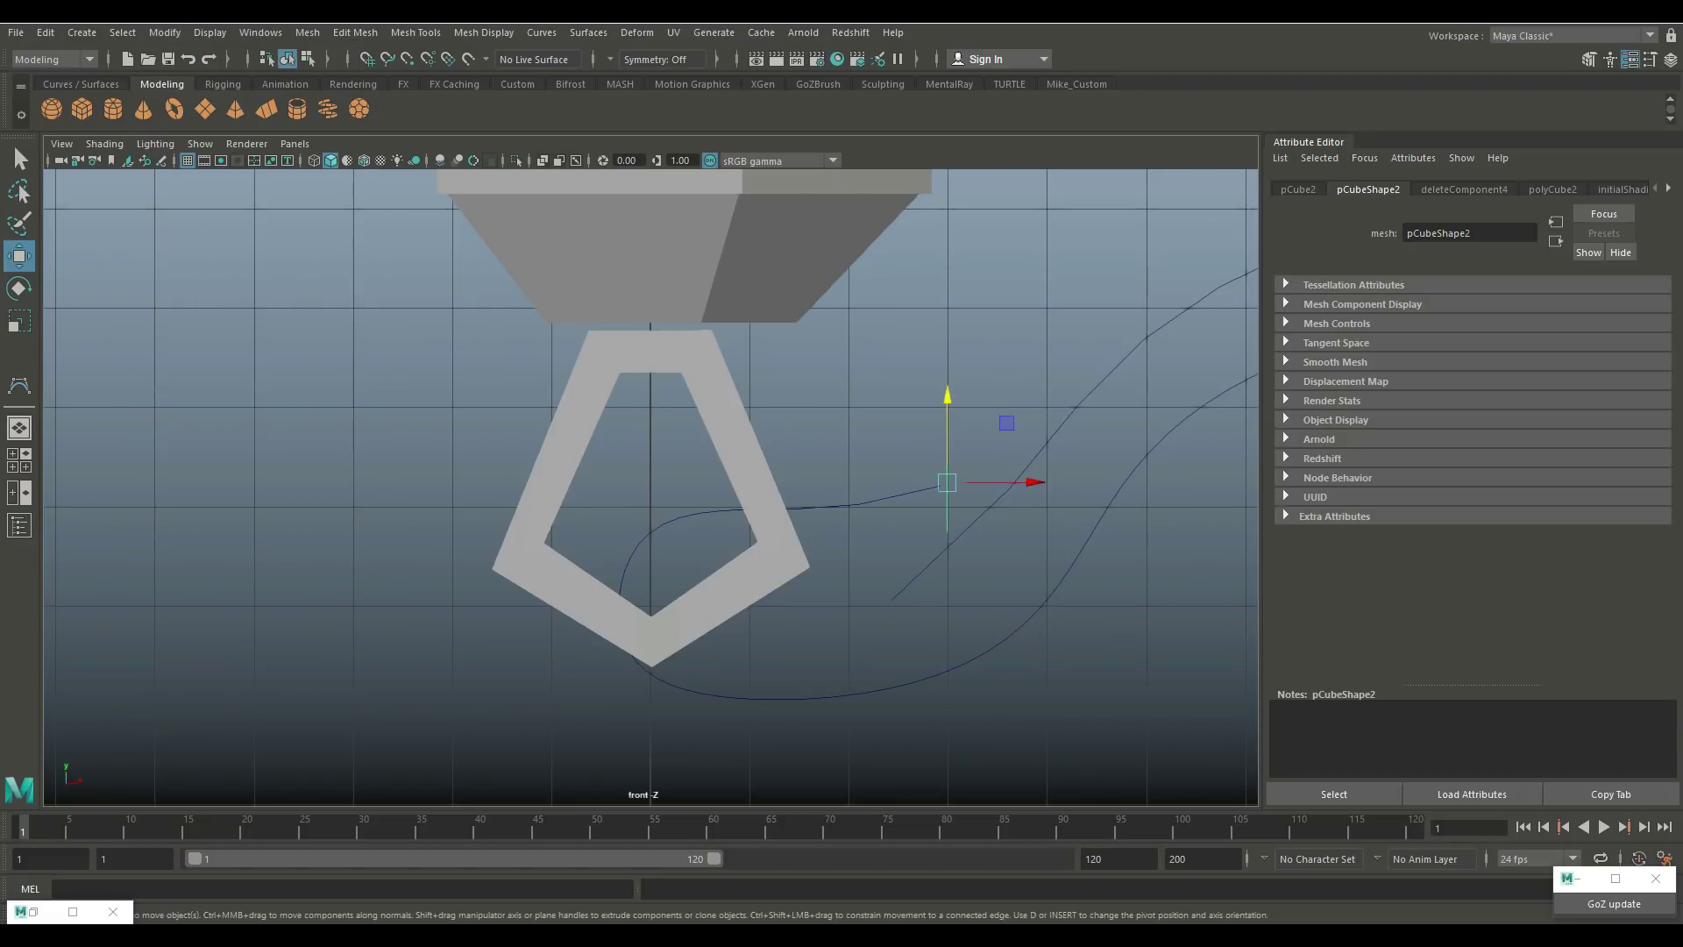
Step: In the perspective view, flatten the remaining face vertically into a thin strip profile
{"action": "left_click", "coordinate": [19, 459]}
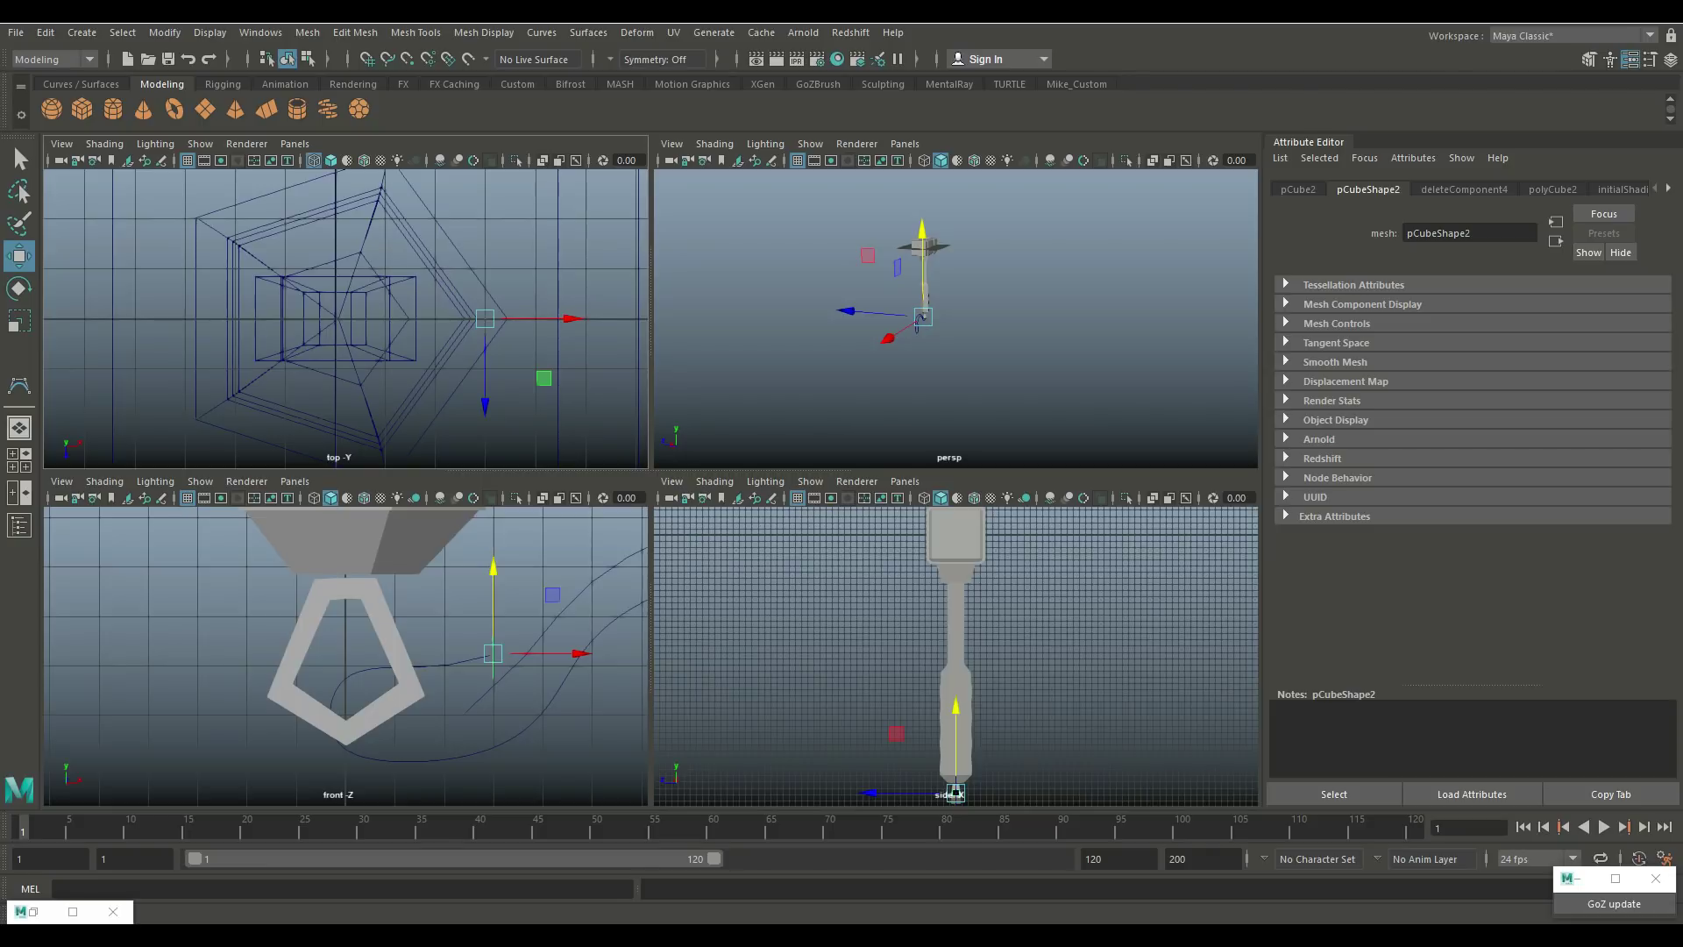
{"action": "key", "text": "space"}
{"action": "key", "text": "f"}
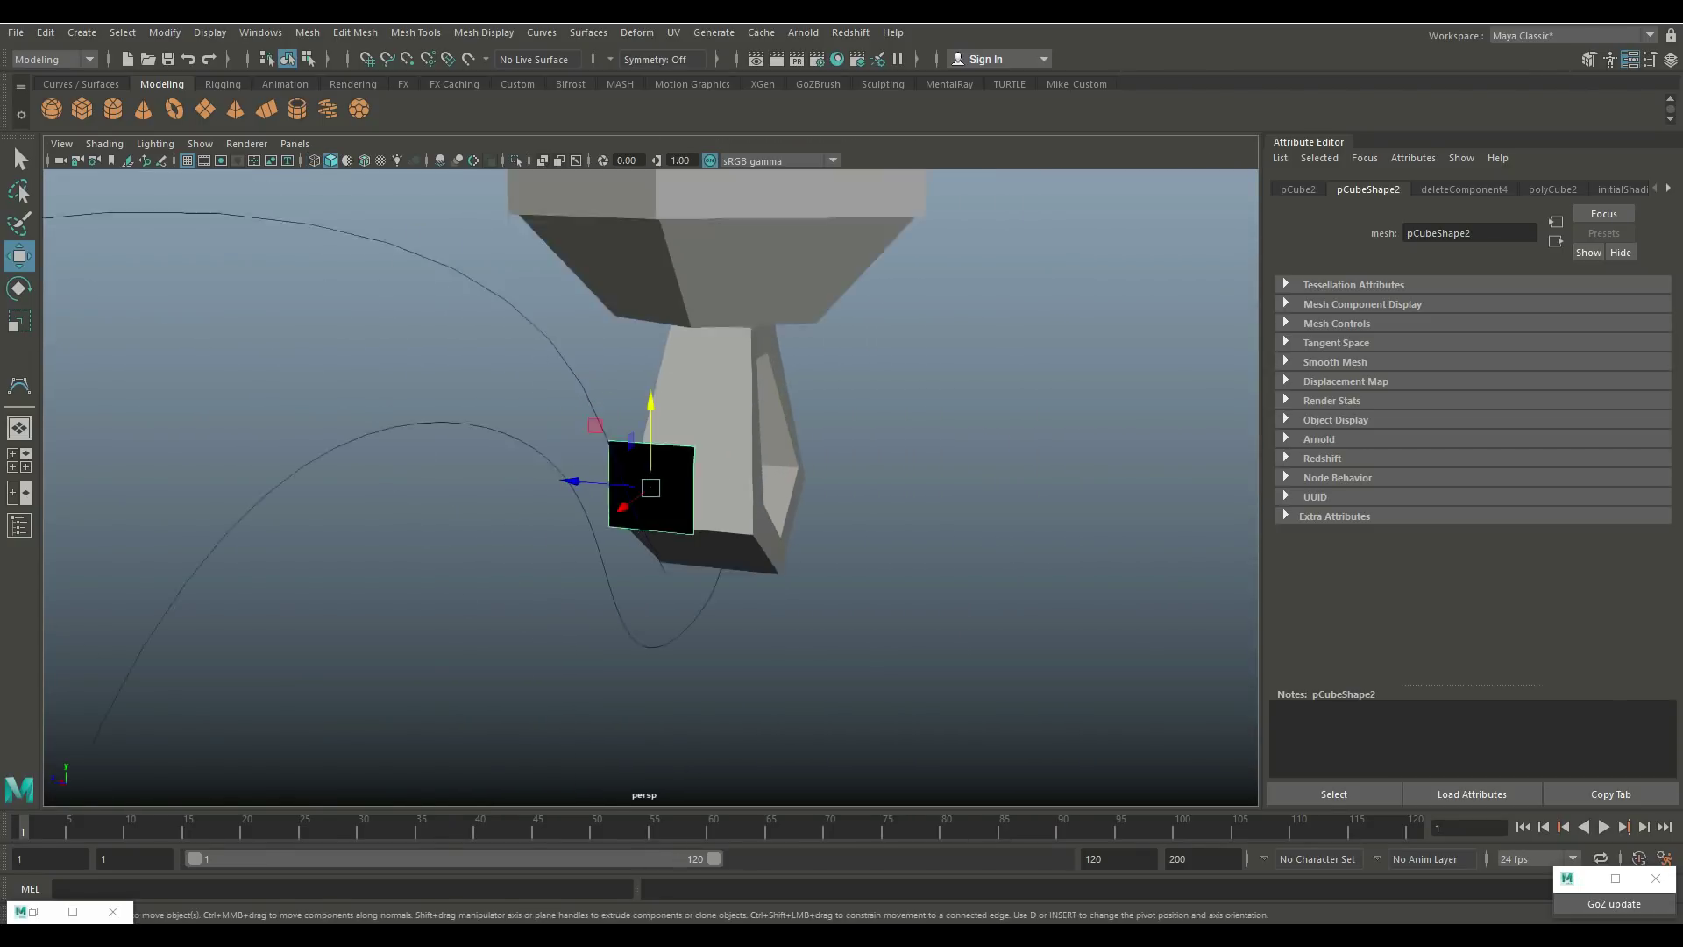
{"action": "left_click_drag", "start_coordinate": [650, 487], "coordinate": [486, 484], "text": "alt"}
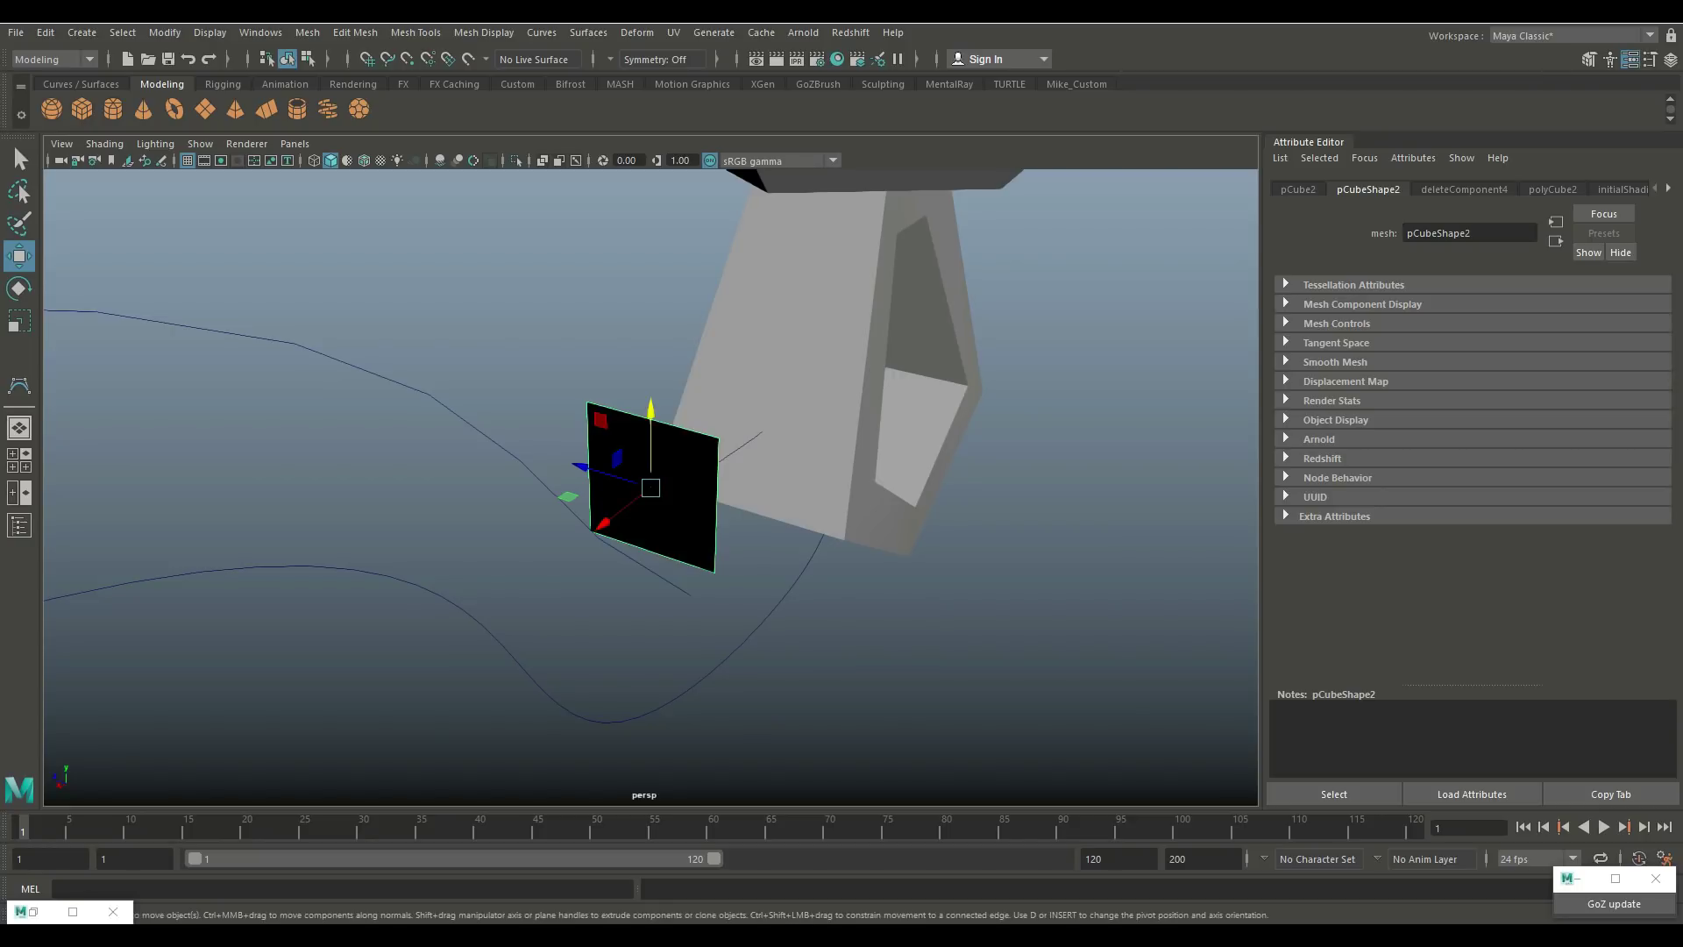
{"action": "key", "text": "r"}
{"action": "left_click_drag", "start_coordinate": [650, 415], "coordinate": [650, 475]}
Step: Extrude the thin face along the curve with 25 divisions to form the cord
{"action": "left_click_drag", "start_coordinate": [486, 483], "coordinate": [377, 472], "text": "alt"}
{"action": "right_click_drag", "start_coordinate": [651, 487], "coordinate": [650, 499]}
{"action": "left_click", "coordinate": [650, 487]}
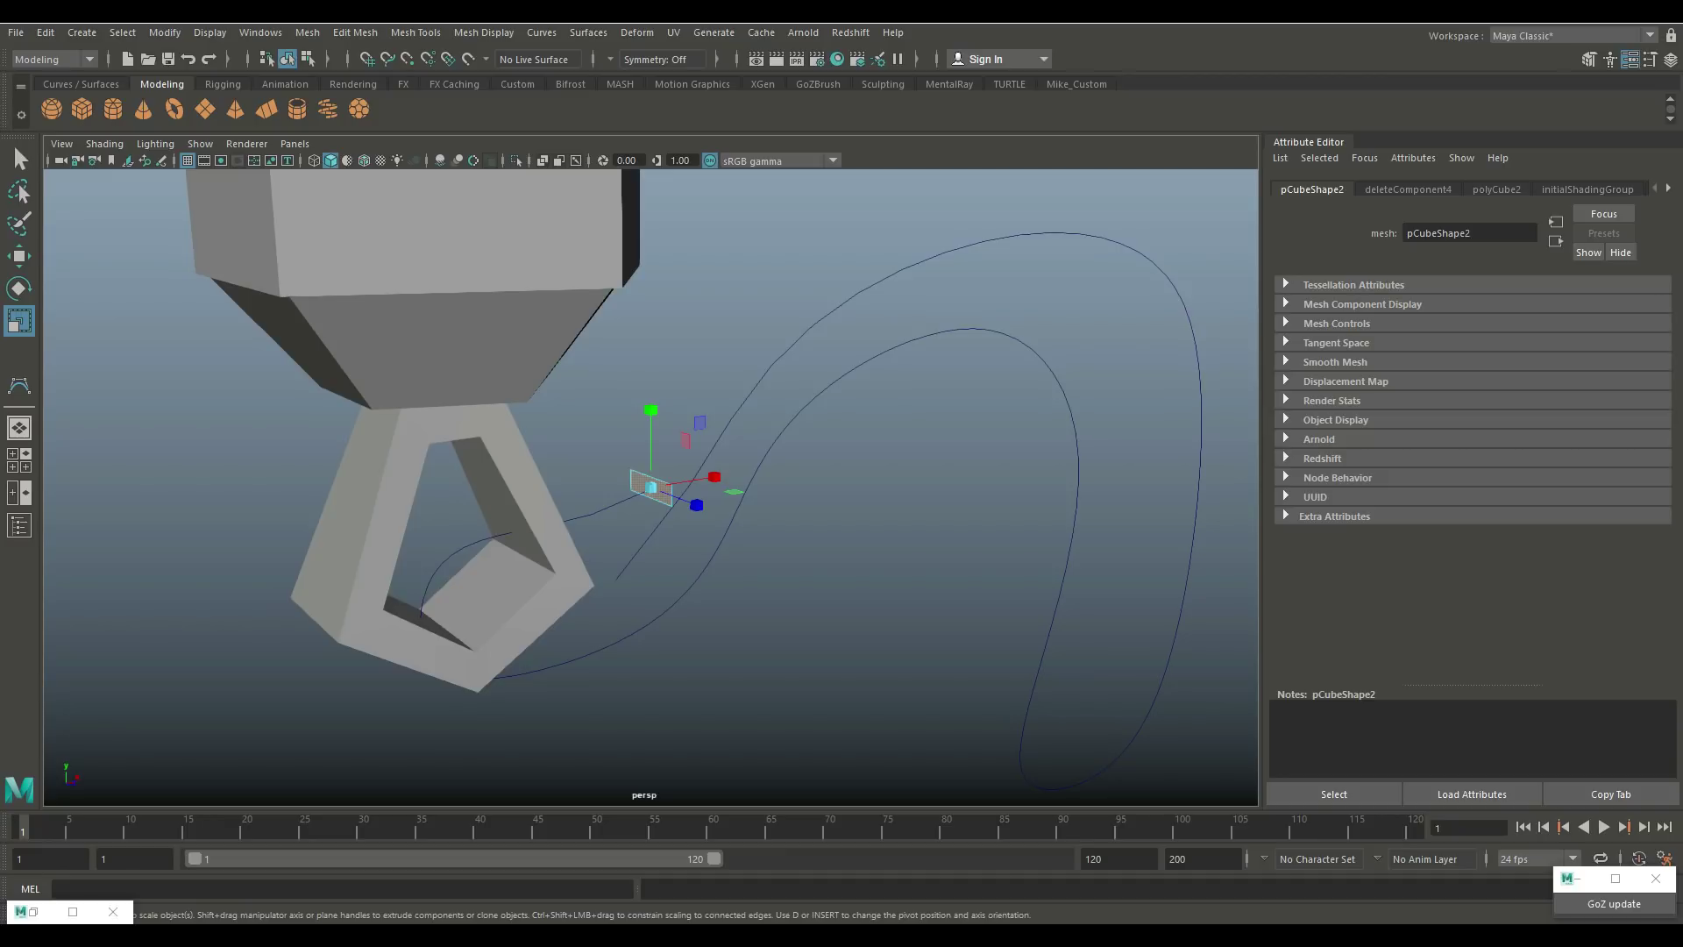
{"action": "left_click", "coordinate": [1199, 404], "text": "shift"}
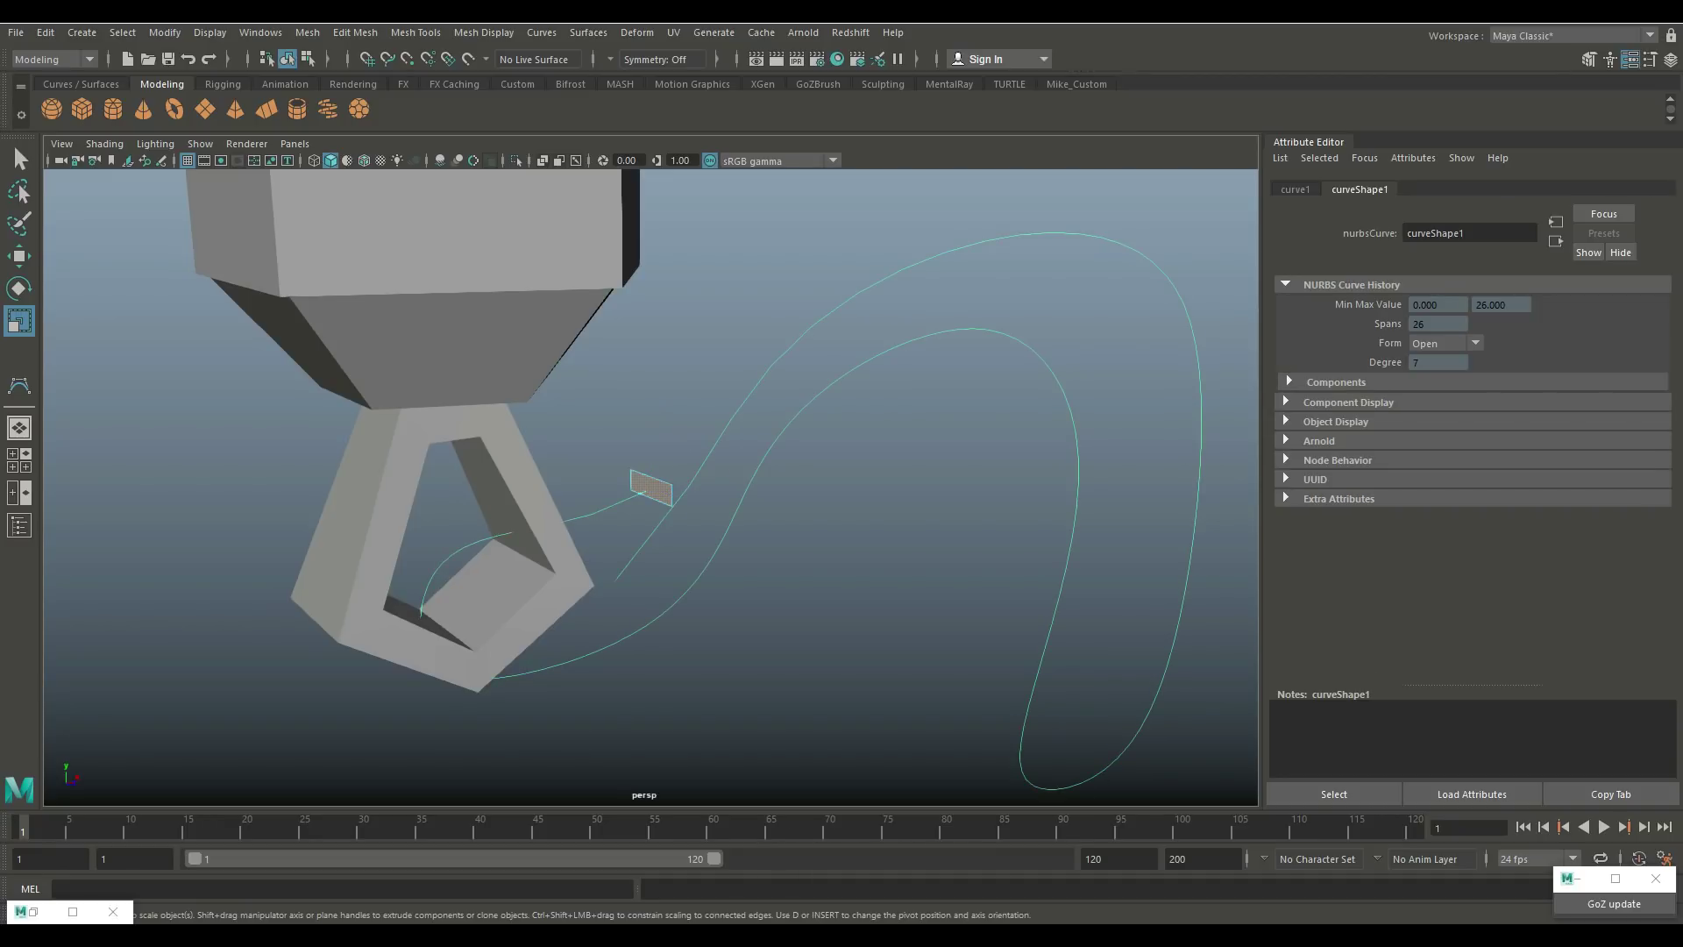
{"action": "key", "text": "ctrl+e"}
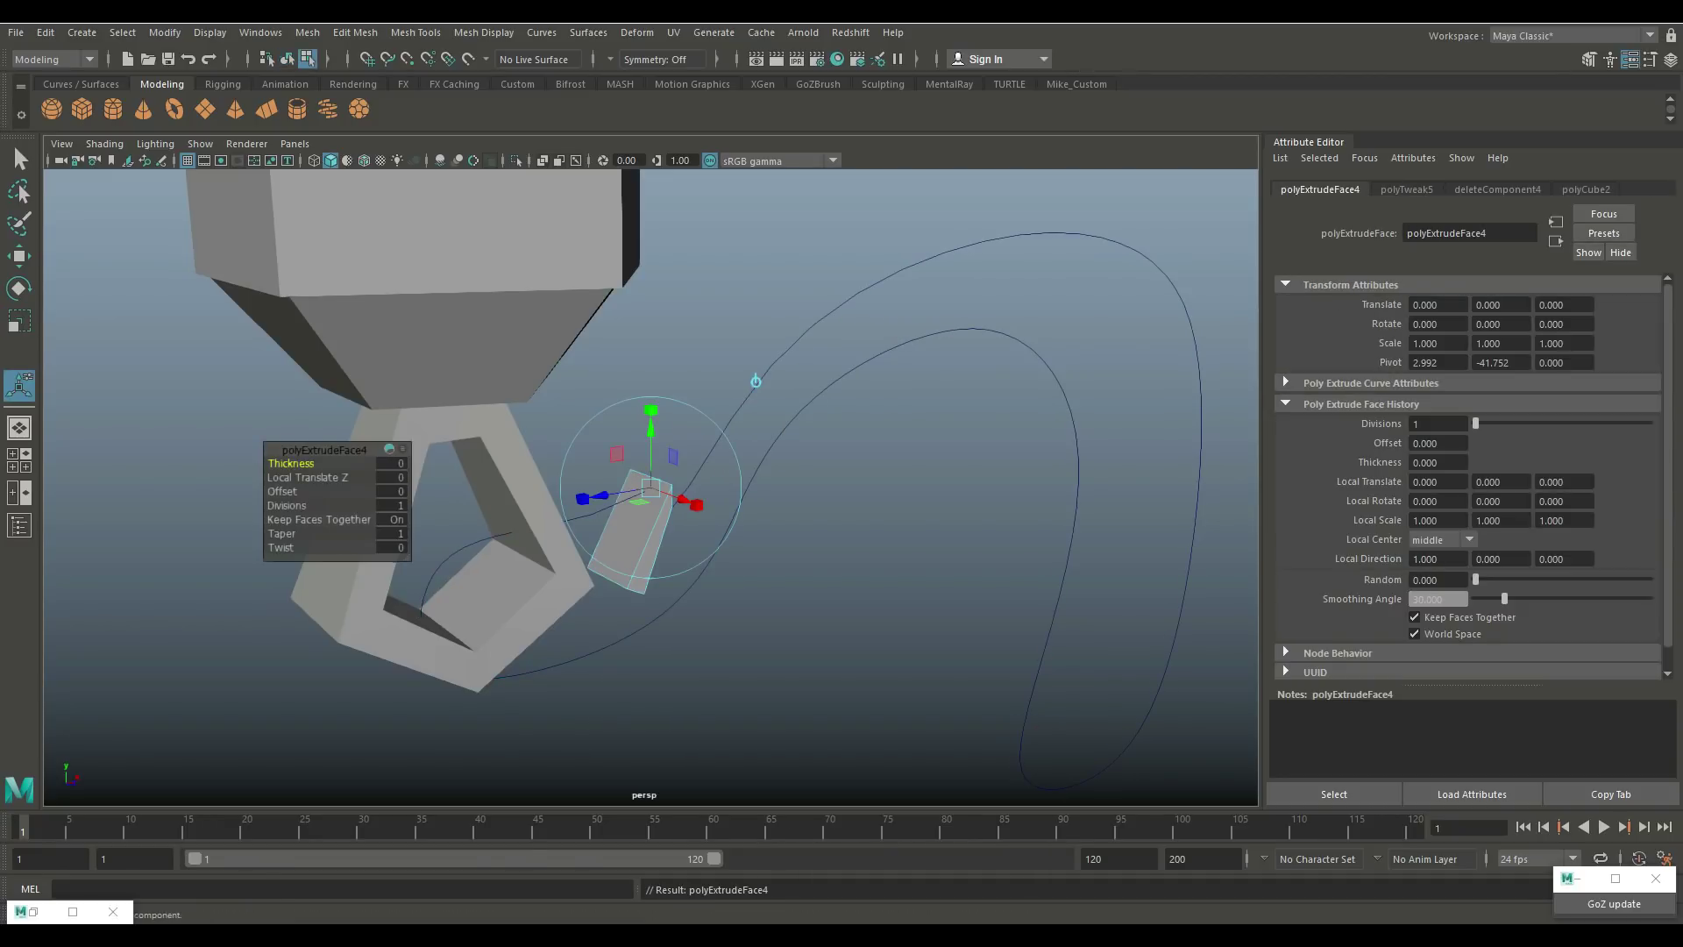
{"action": "type", "text": "1.8"}
{"action": "key", "text": "Return"}
{"action": "middle_click_drag", "start_coordinate": [756, 381], "coordinate": [755, 380]}
{"action": "left_click", "coordinate": [286, 504]}
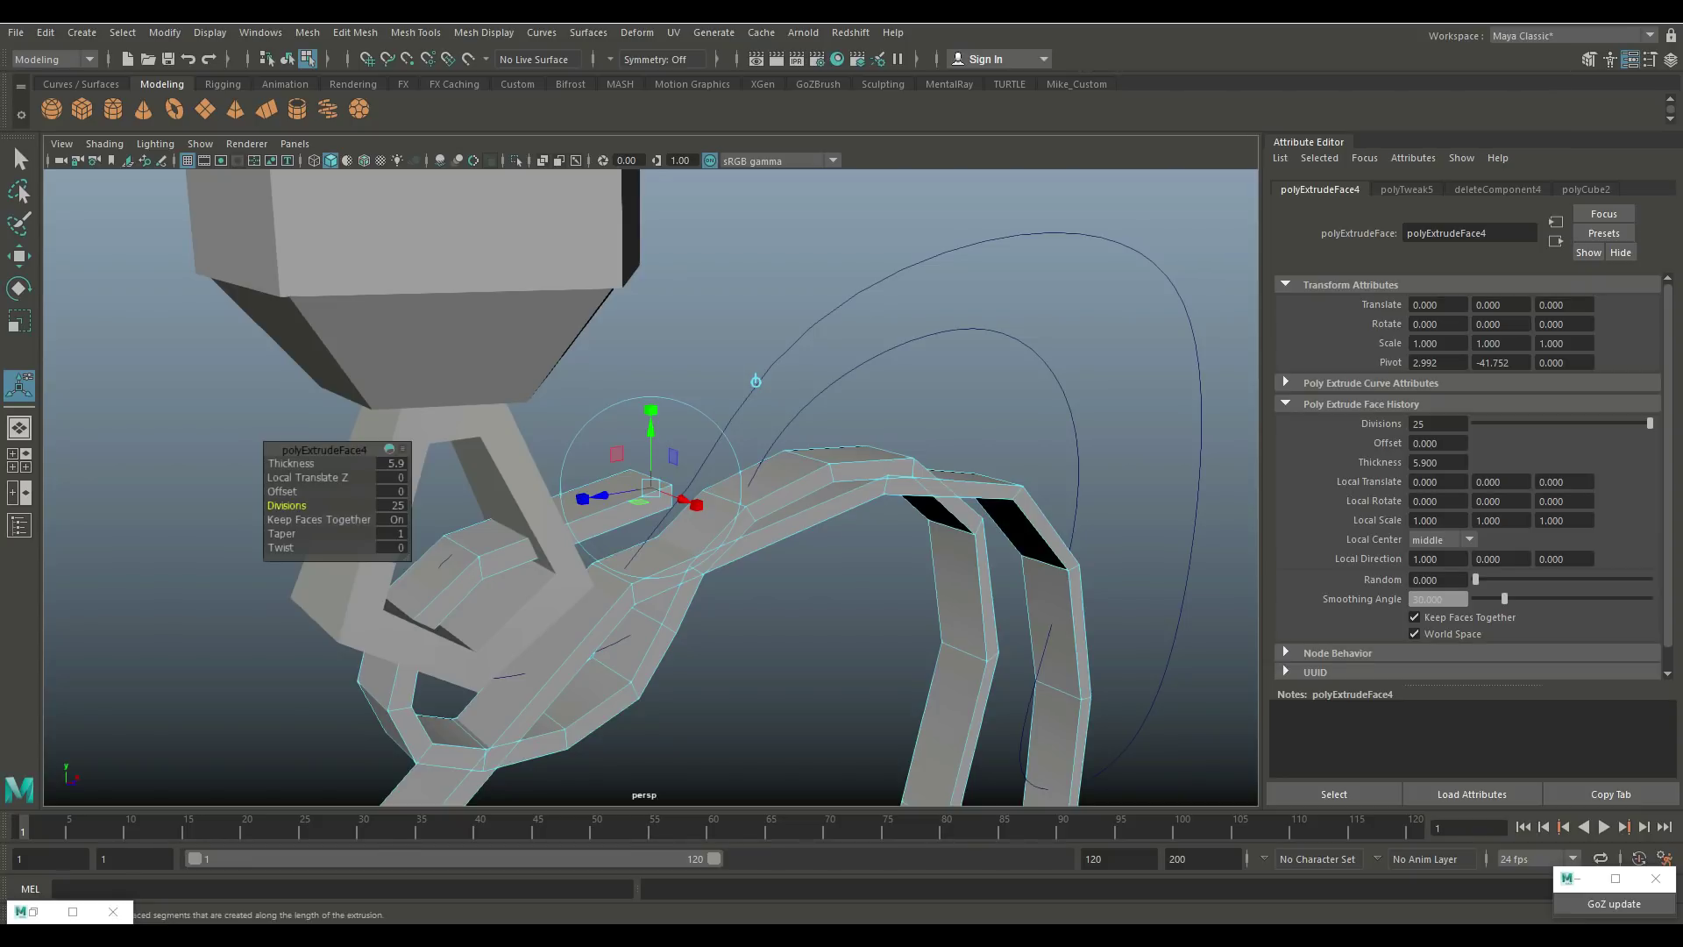
Step: Set the cord extrusion's thickness to 0
{"action": "left_click", "coordinate": [392, 462]}
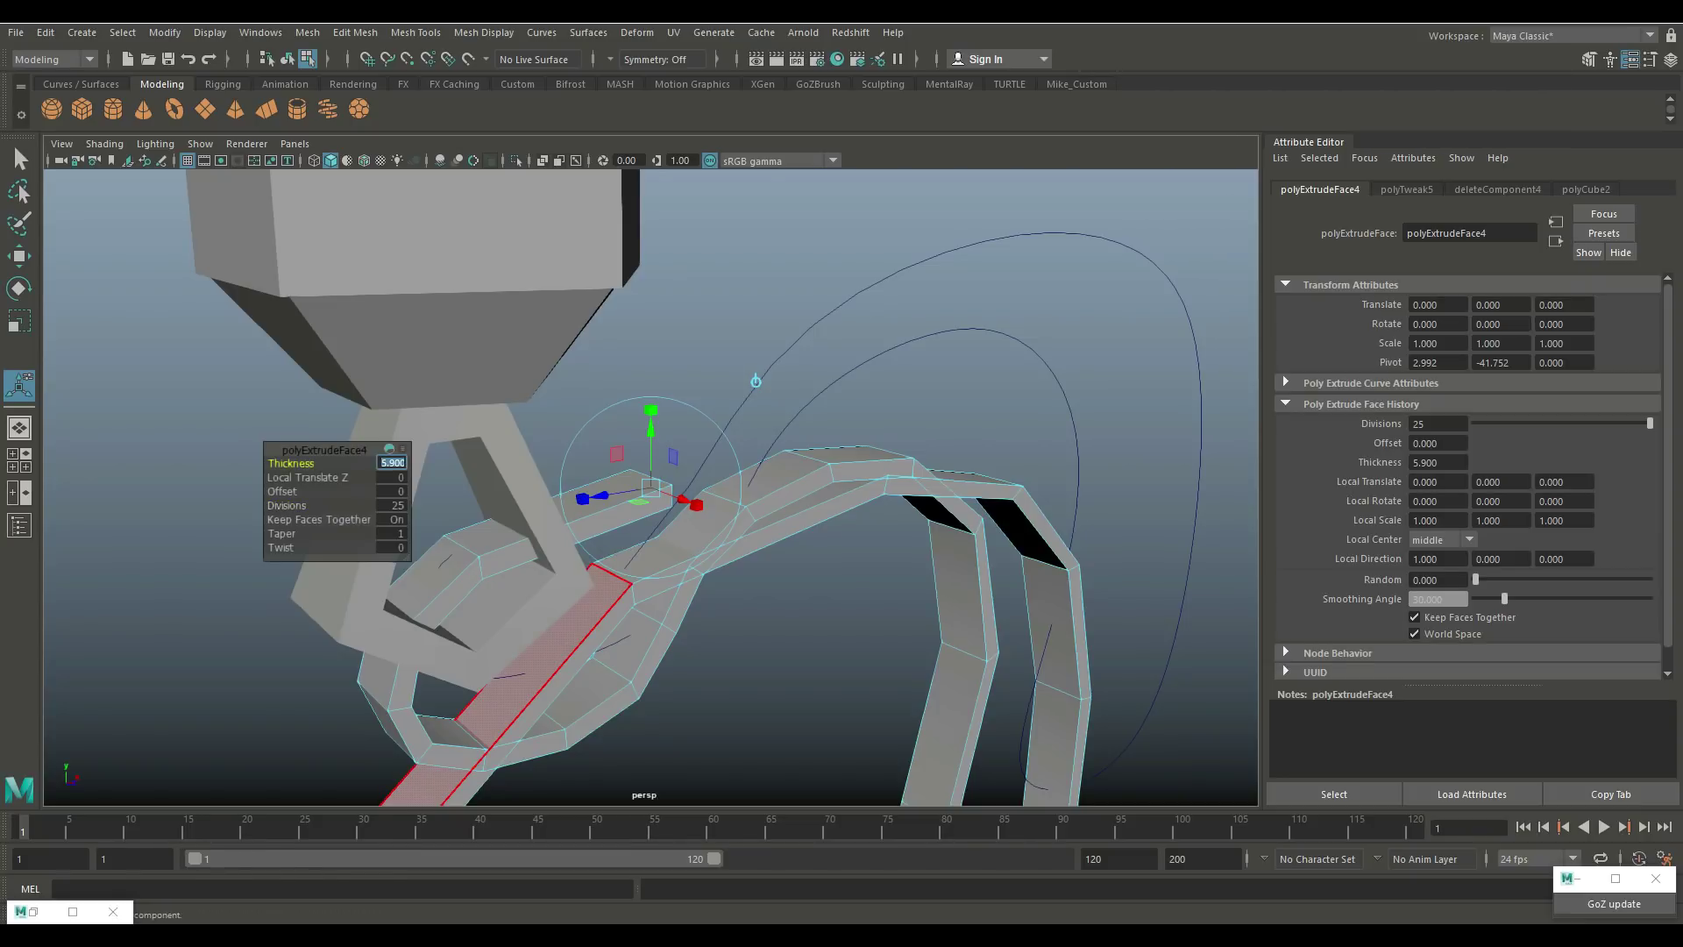
{"action": "type", "text": "0"}
{"action": "key", "text": "Return"}
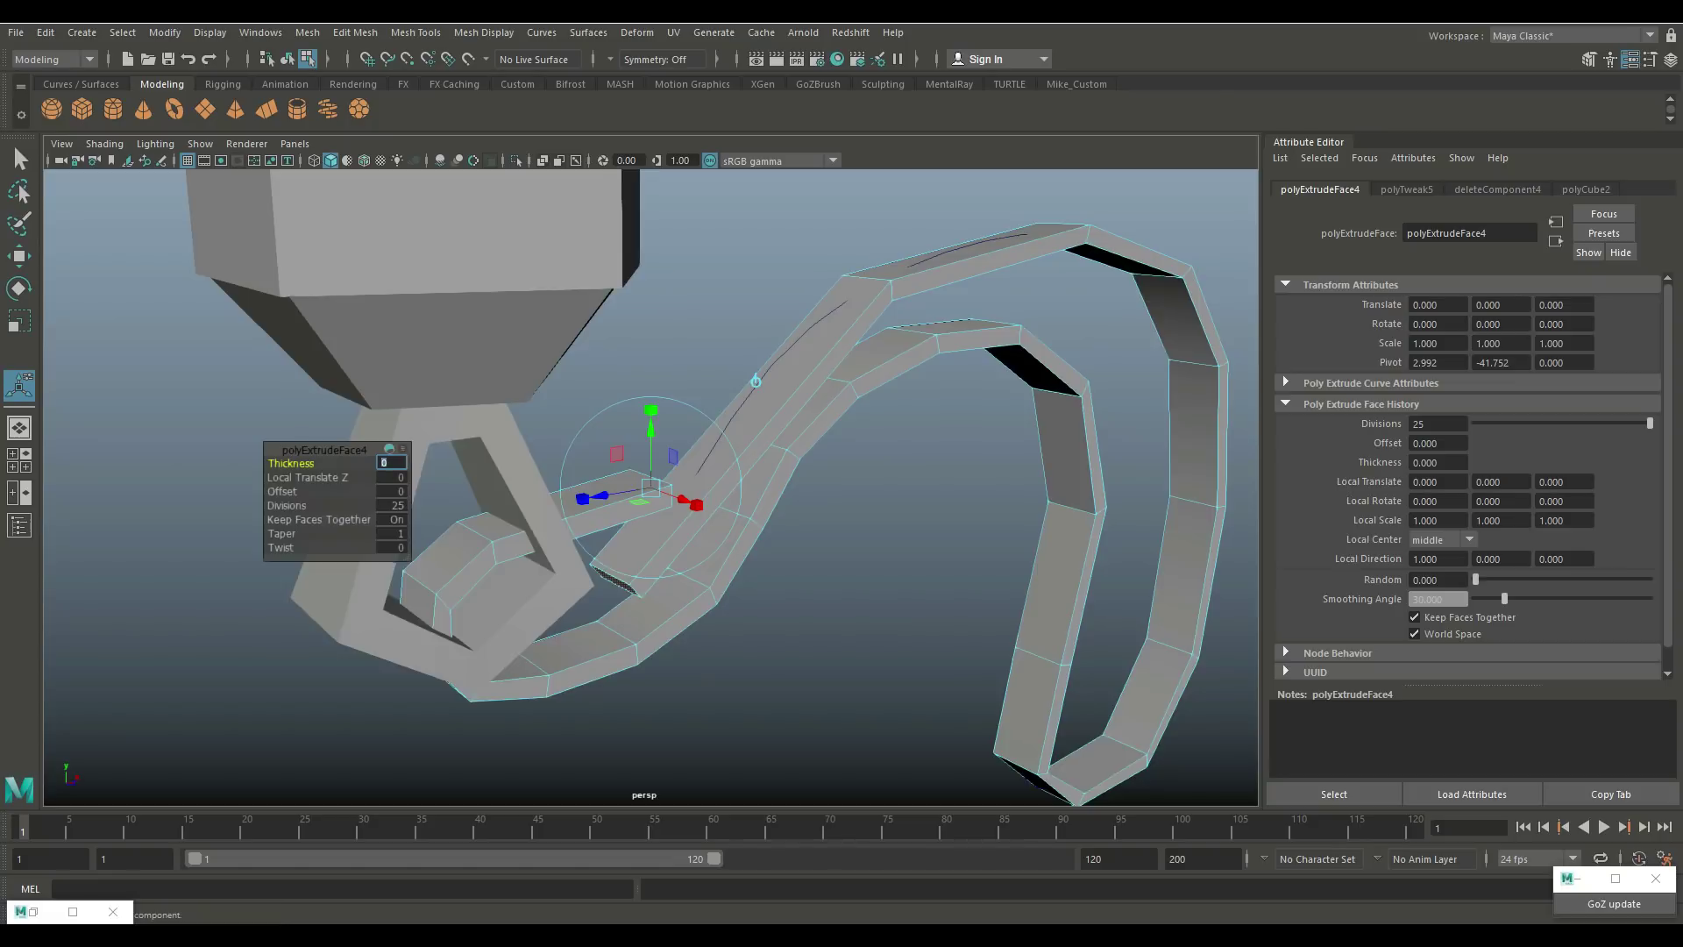
{"action": "left_click_drag", "start_coordinate": [649, 552], "coordinate": [580, 558], "text": "alt"}
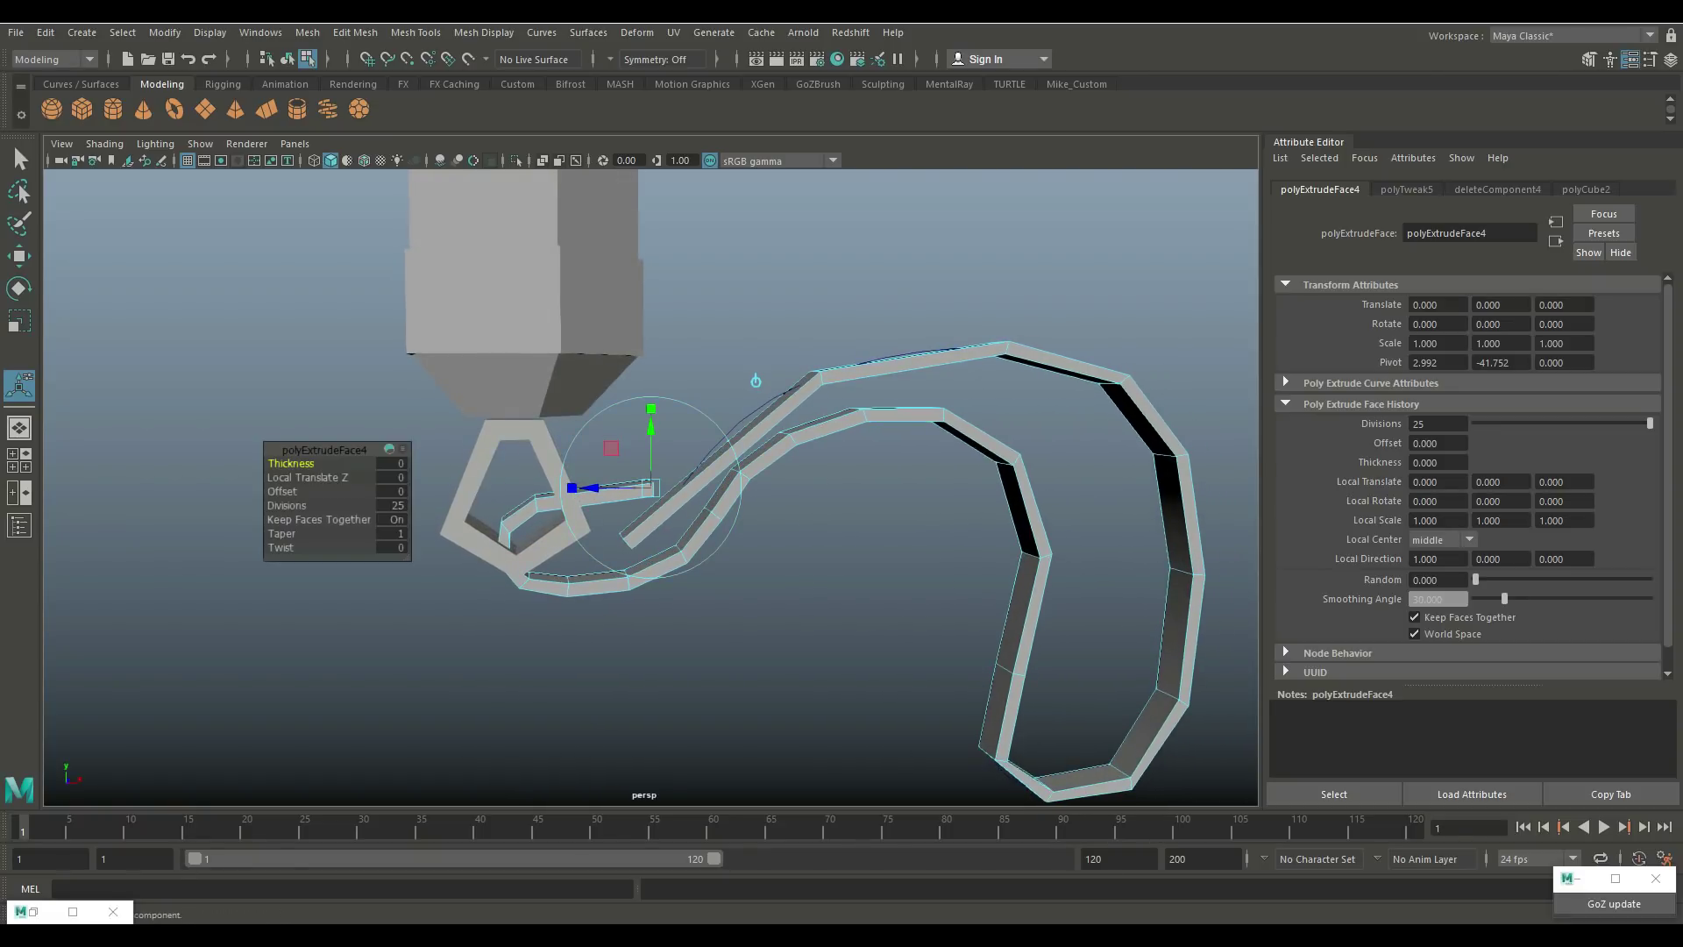
Step: Raise the end ring slightly so its upper edge meets the handle's tapered end
{"action": "right_click_drag", "start_coordinate": [489, 473], "coordinate": [488, 378]}
{"action": "key", "text": "f"}
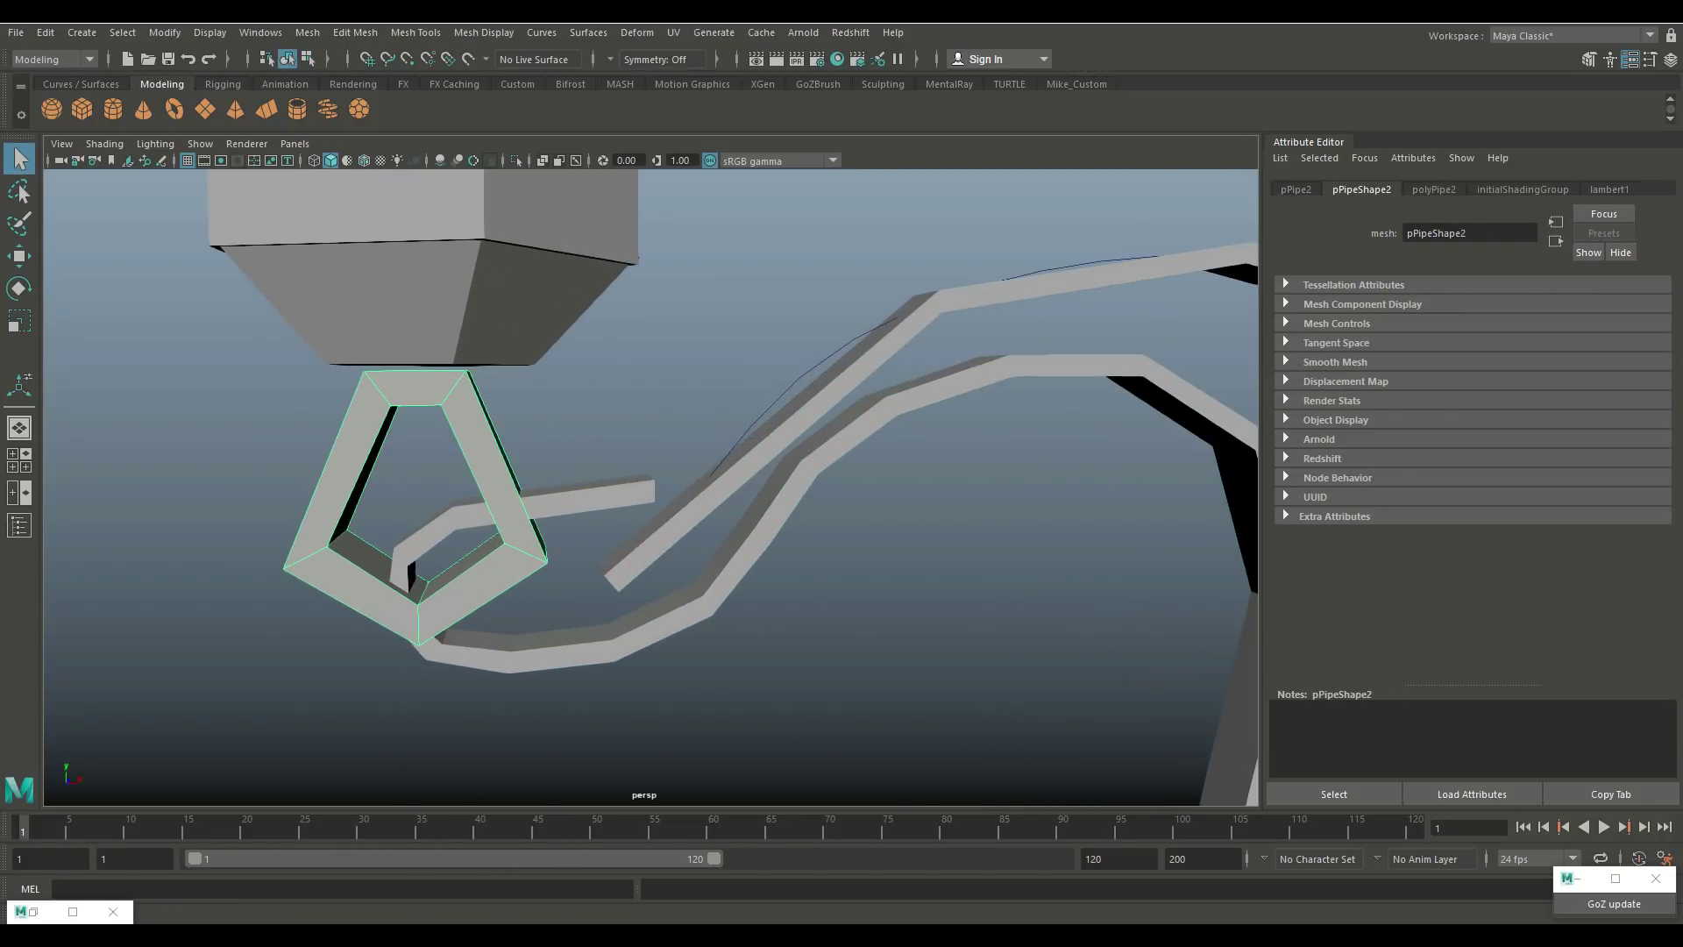
{"action": "key", "text": "w"}
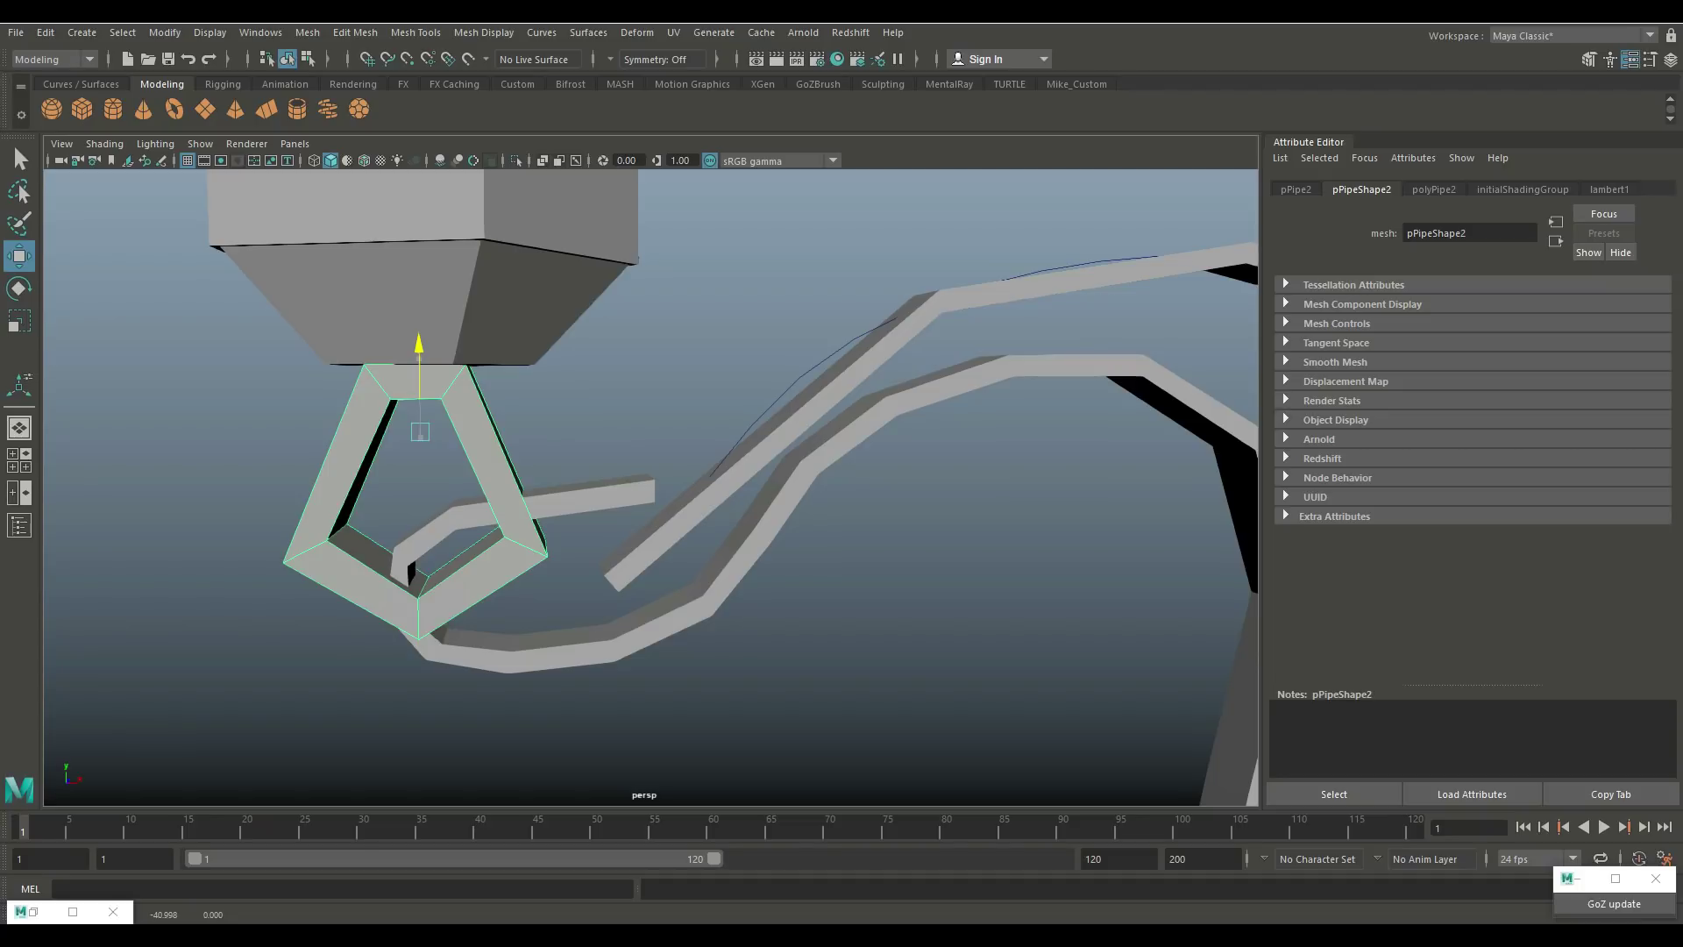
{"action": "scroll", "coordinate": [650, 486], "scroll_direction": "down", "scroll_amount": 4}
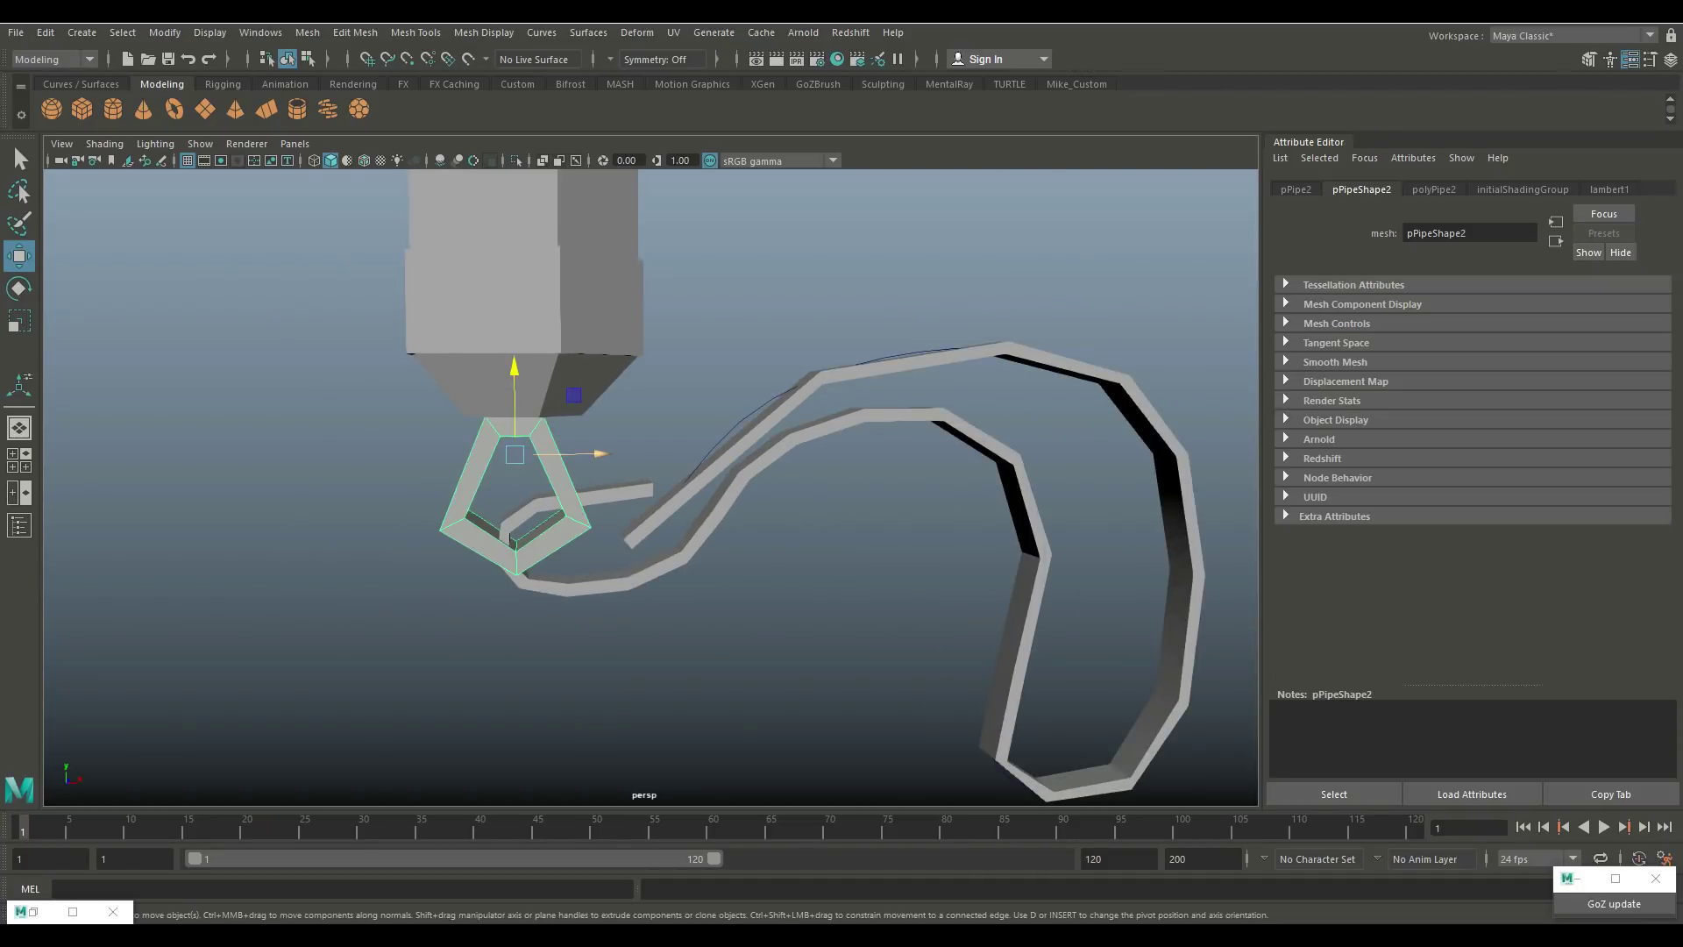
{"action": "left_click", "coordinate": [1183, 631]}
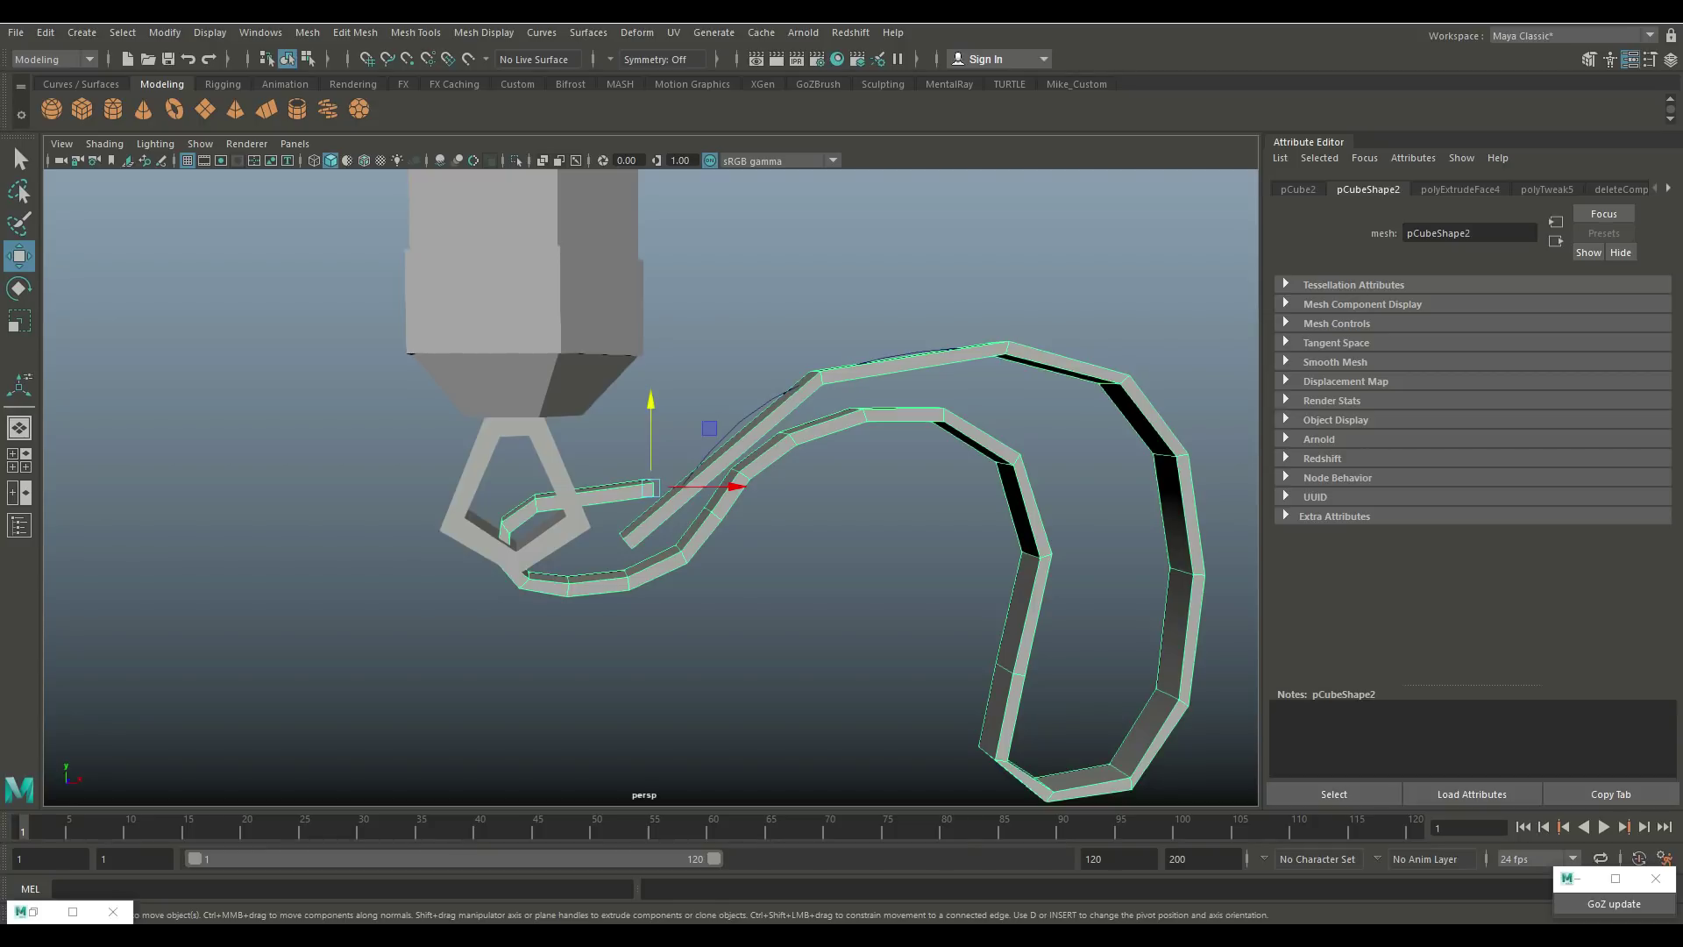
{"action": "key", "text": "ctrl+z"}
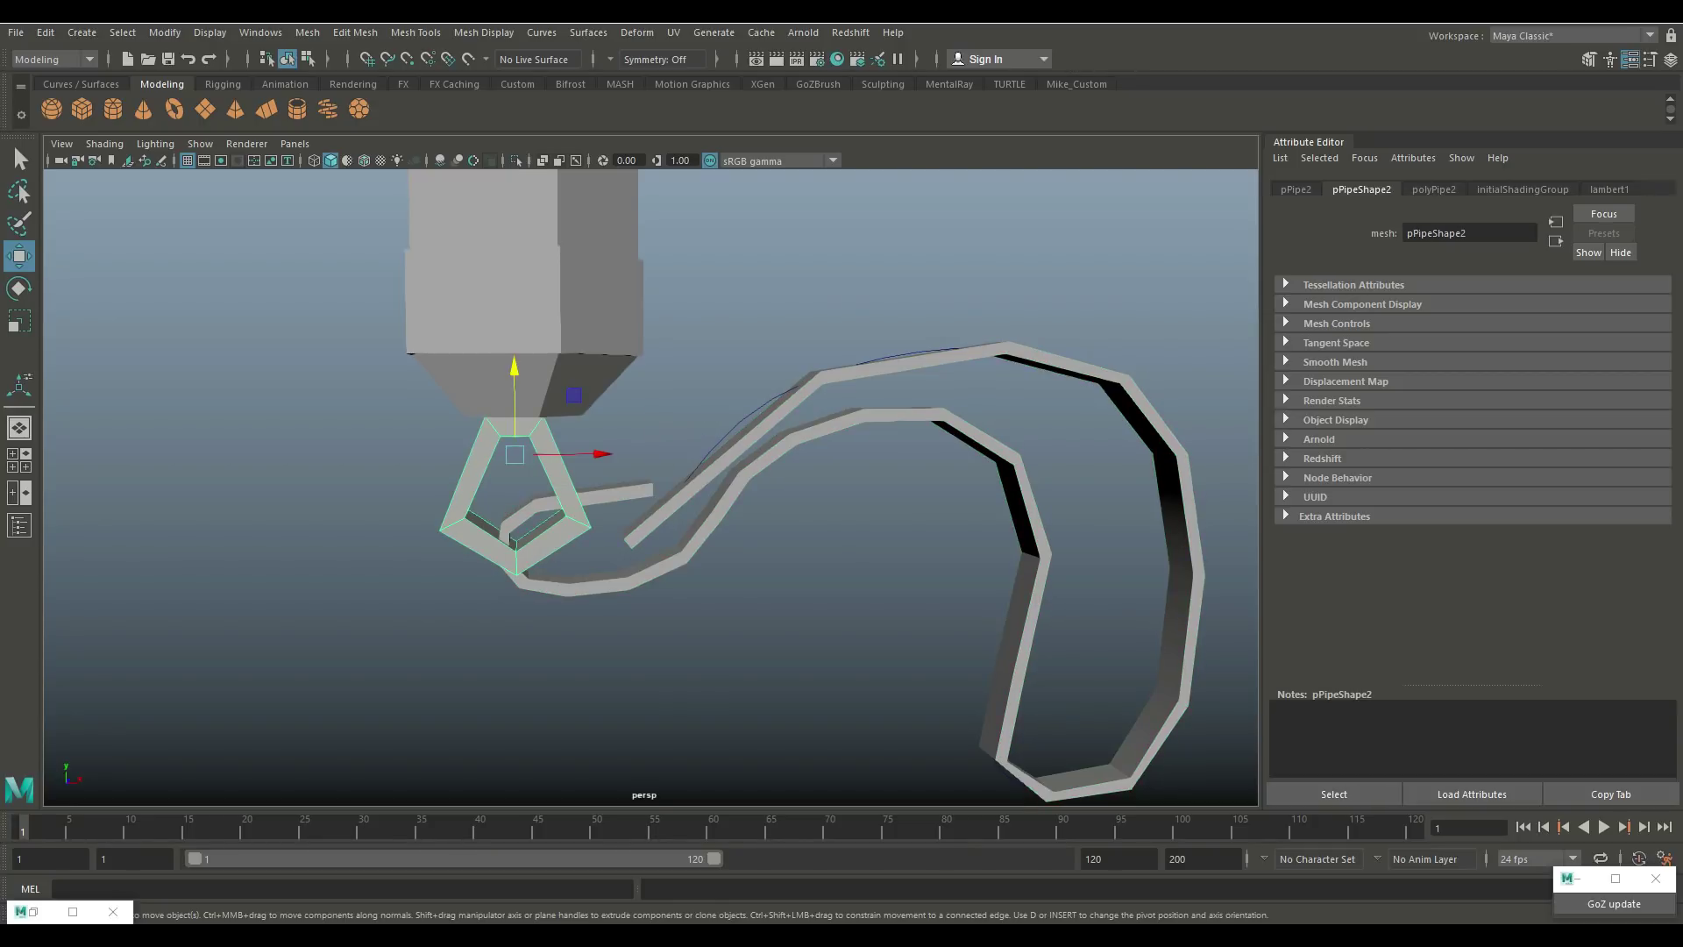
Step: Set the Rotate tool's axis orientation and turn the end ring about a quarter turn around the vertical axis
{"action": "key", "text": "e"}
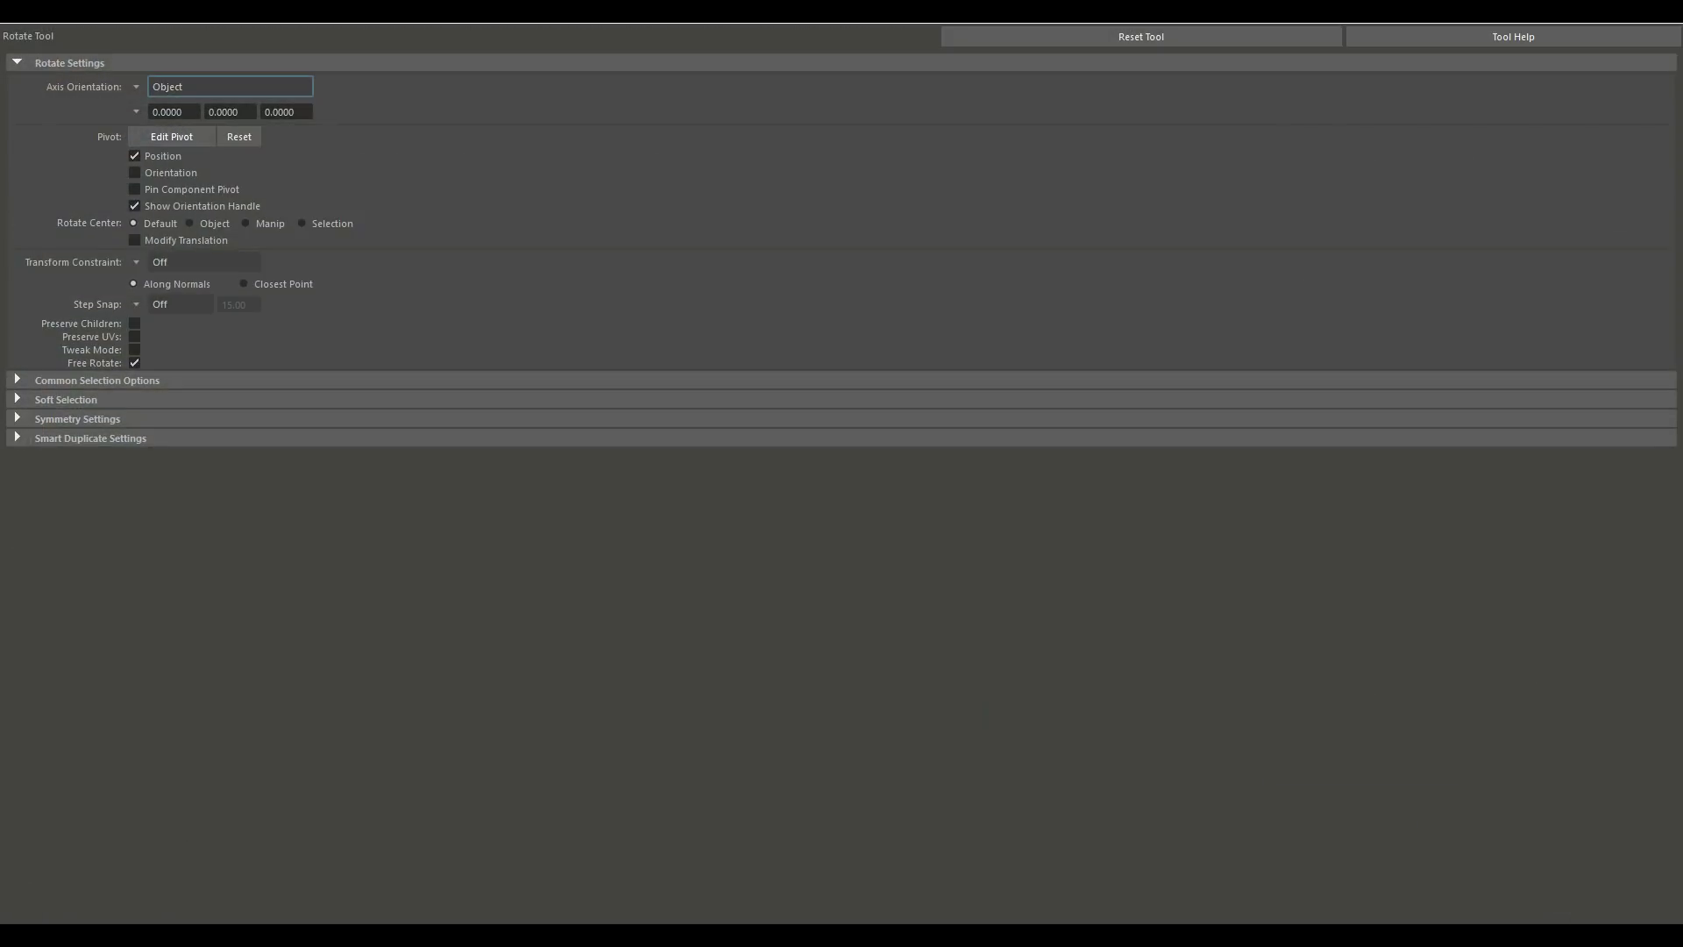
{"action": "left_click", "coordinate": [230, 86]}
{"action": "left_click", "coordinate": [202, 102]}
{"action": "left_click", "coordinate": [230, 86]}
{"action": "left_click", "coordinate": [175, 91]}
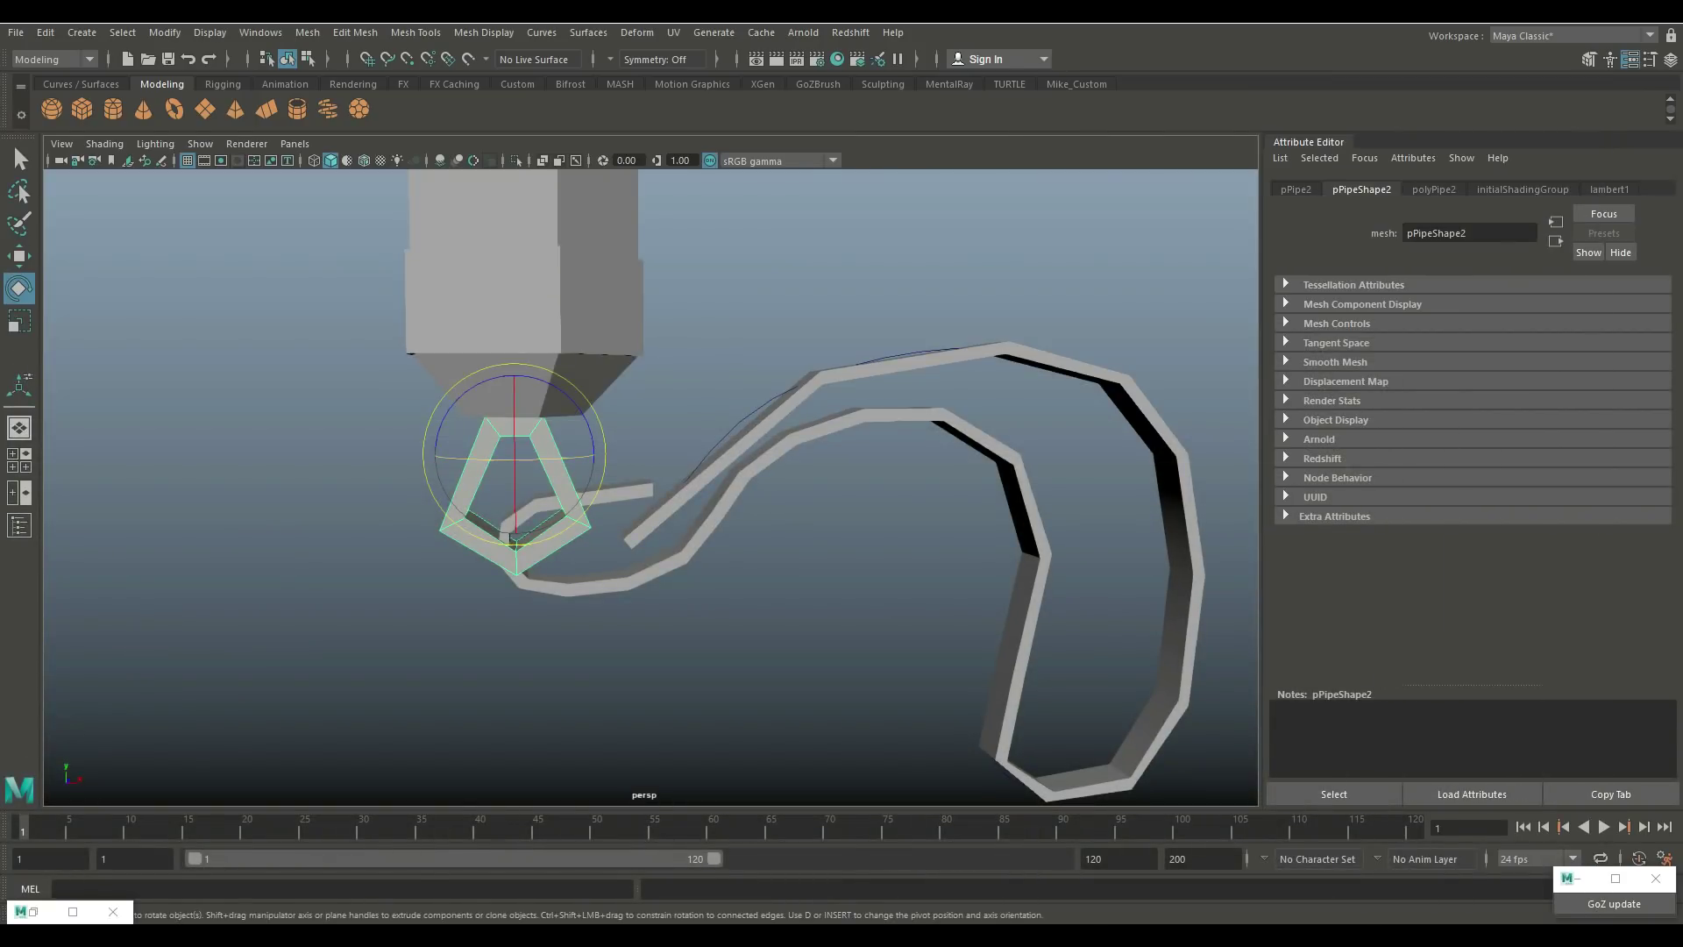
{"action": "left_click_drag", "start_coordinate": [491, 458], "coordinate": [565, 456]}
Step: Lower the cord slightly relative to the turned end ring
{"action": "left_click", "coordinate": [605, 493]}
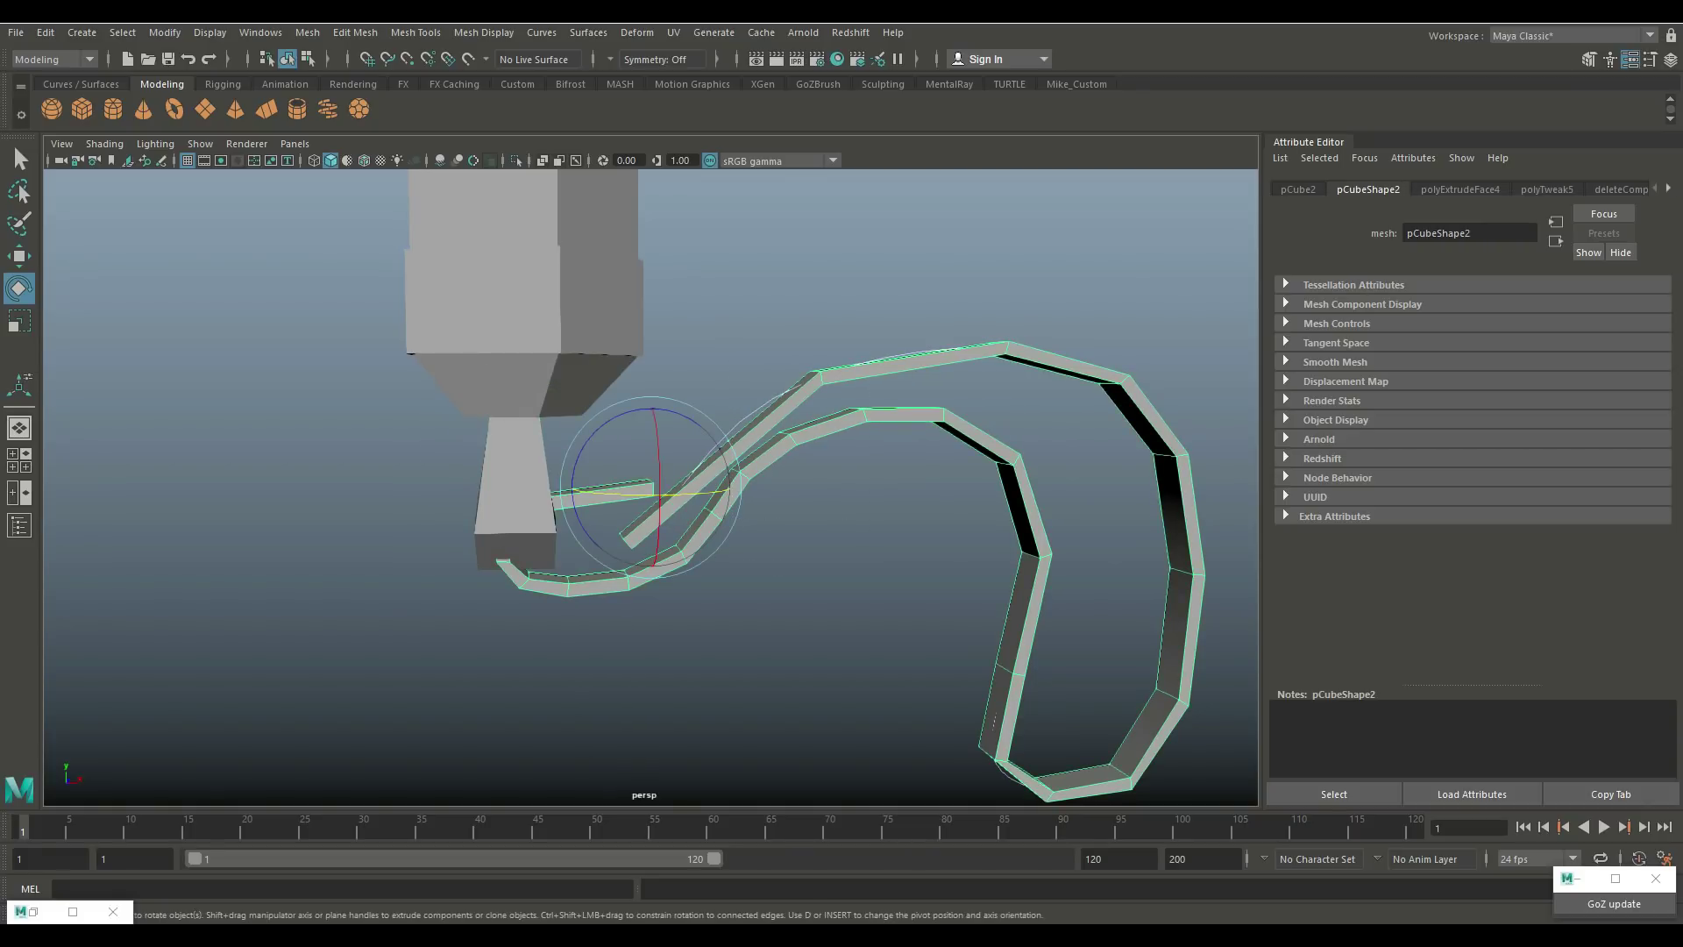
{"action": "key", "text": "w"}
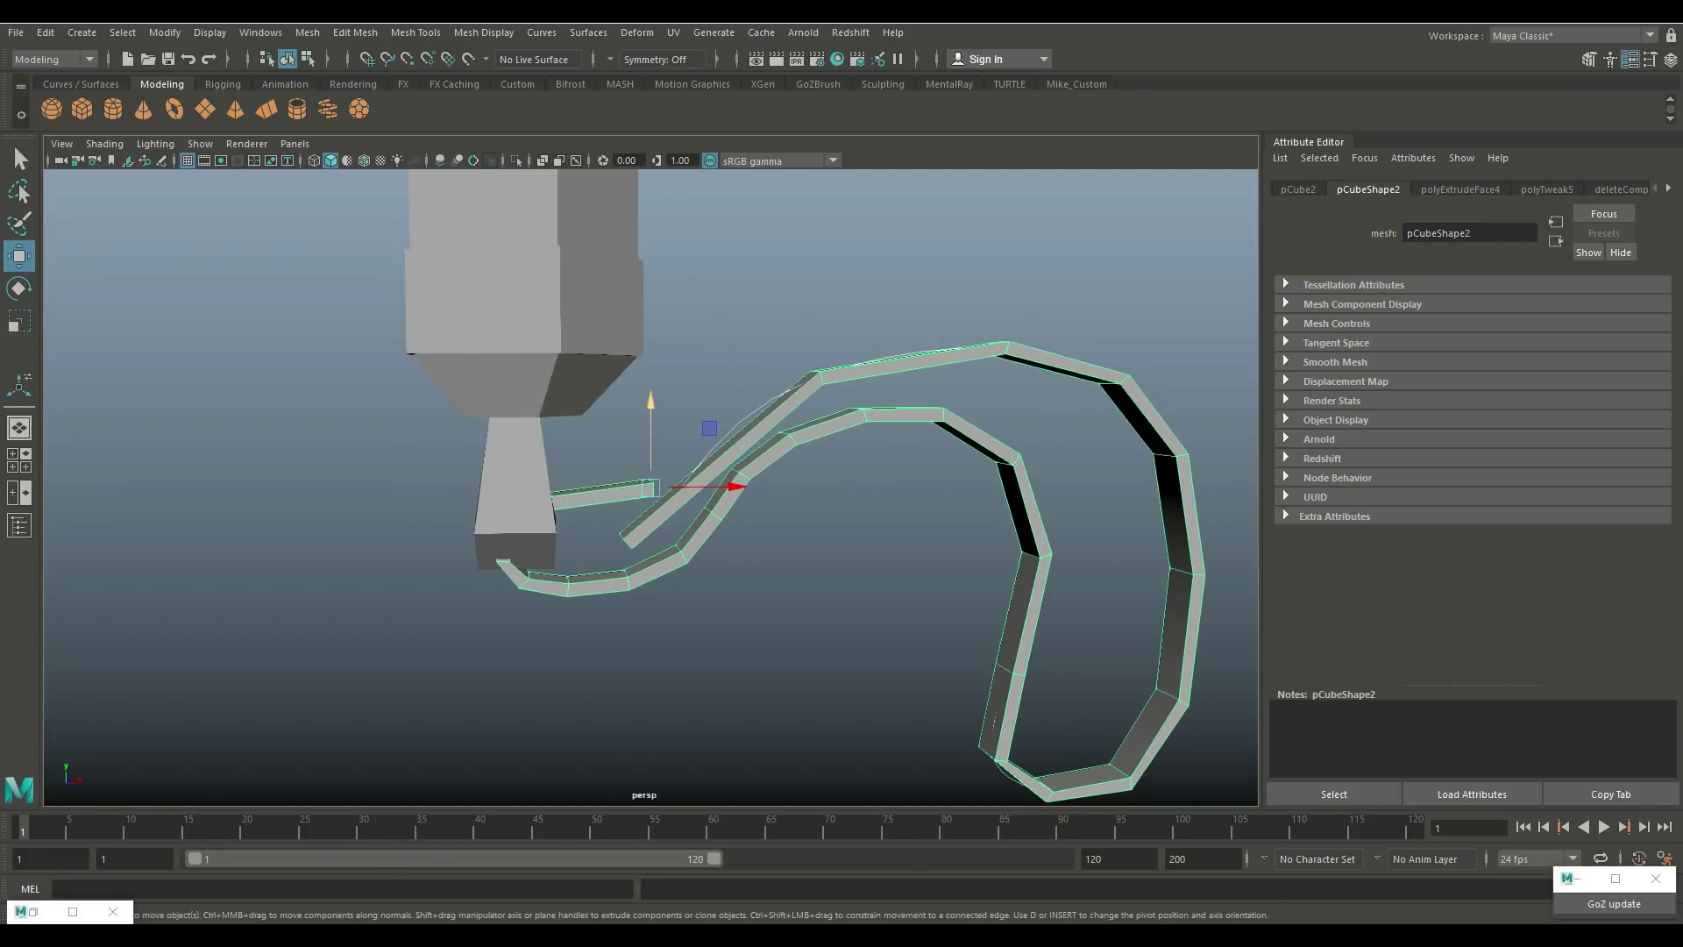
{"action": "mouse_move", "coordinate": [651, 419]}
{"action": "left_mouse_down"}
{"action": "mouse_move", "coordinate": [651, 399]}
{"action": "mouse_move", "coordinate": [650, 413]}
{"action": "left_mouse_up"}
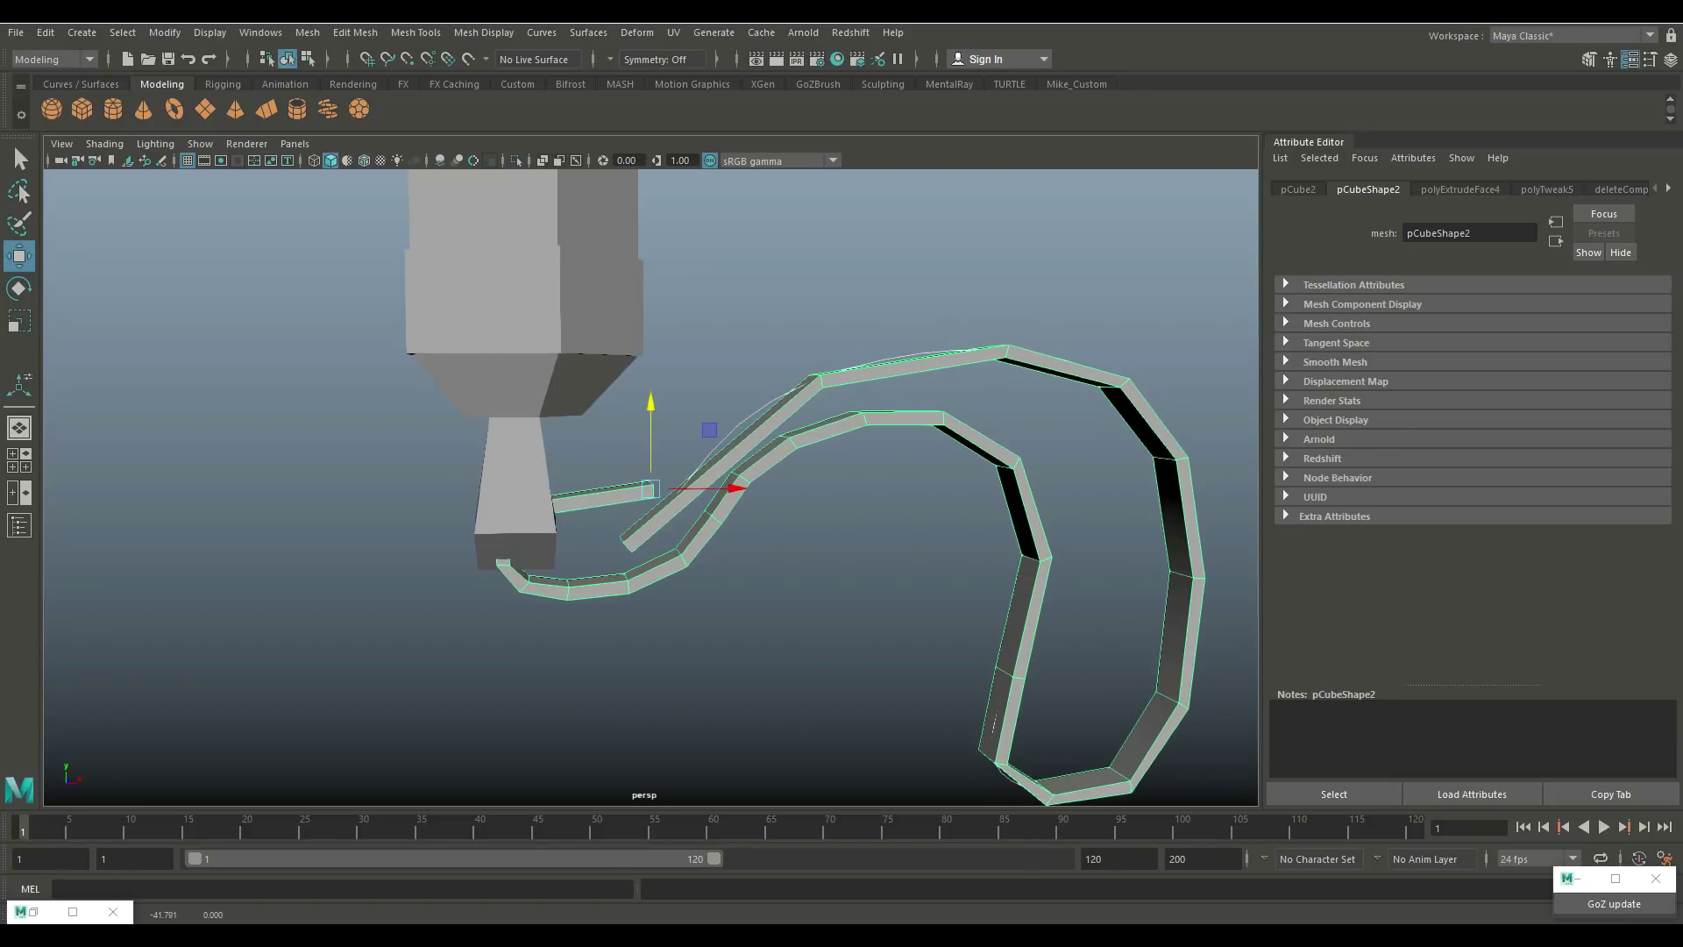
Step: Select the end ring together with the handle and shift them sideways into the cord's loop
{"action": "left_click_drag", "start_coordinate": [518, 456], "coordinate": [518, 456]}
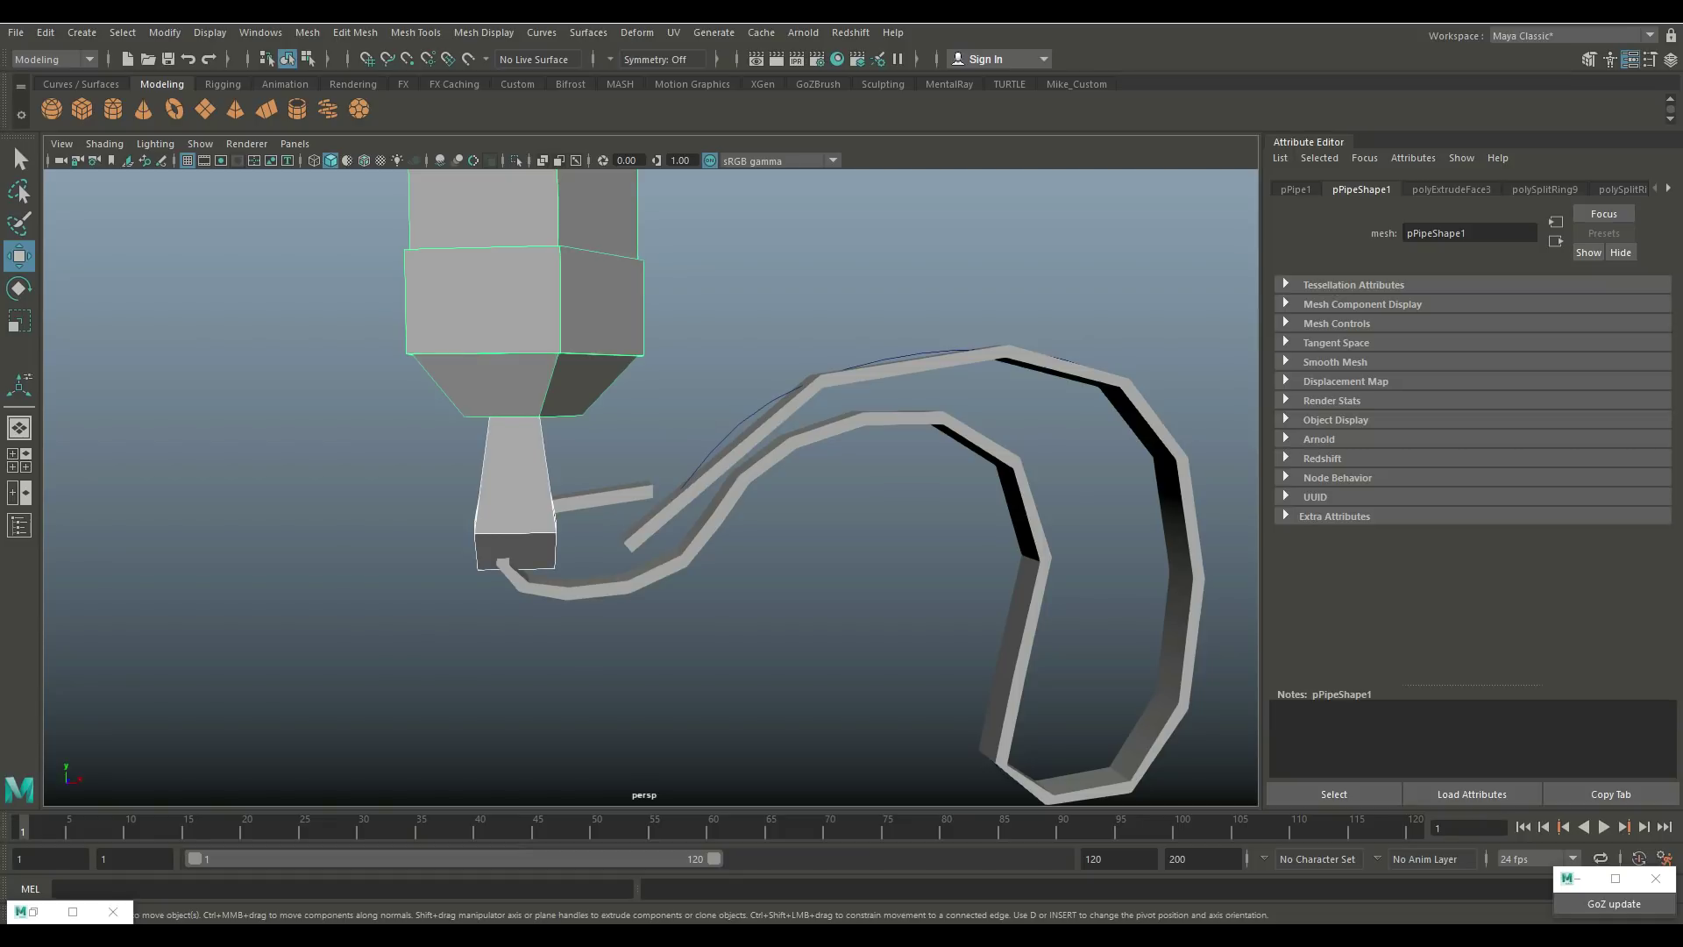
{"action": "scroll", "coordinate": [651, 482], "scroll_direction": "down", "scroll_amount": 10}
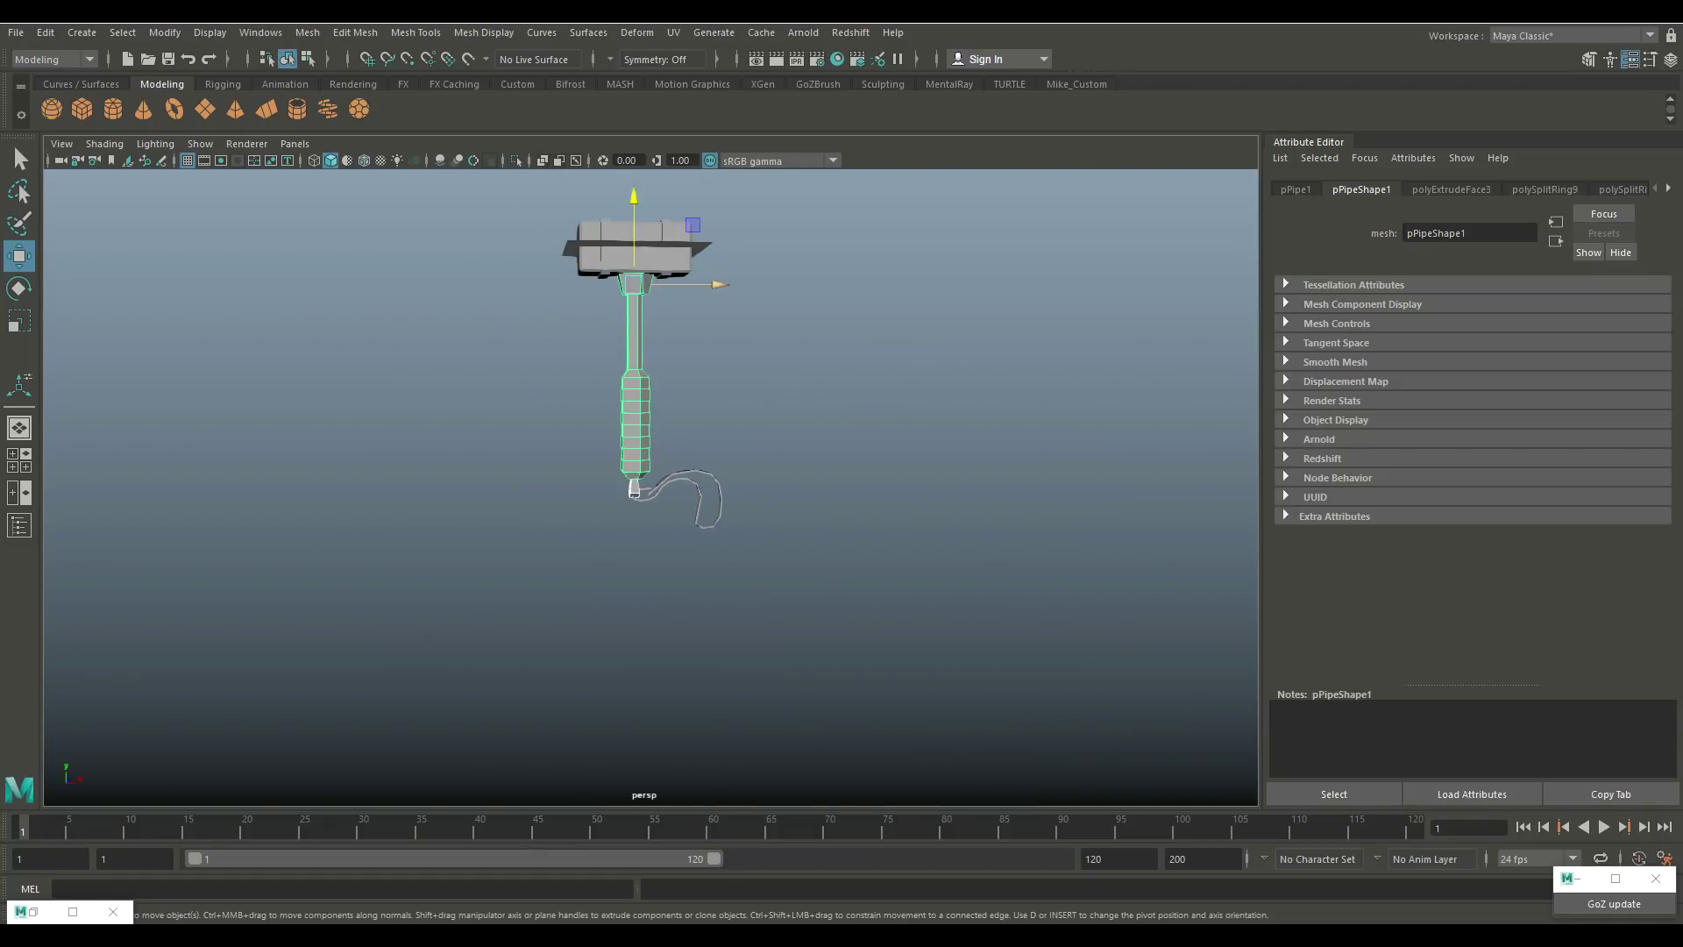
{"action": "left_click_drag", "start_coordinate": [705, 284], "coordinate": [712, 284]}
{"action": "scroll", "coordinate": [657, 478], "scroll_direction": "up", "scroll_amount": 8}
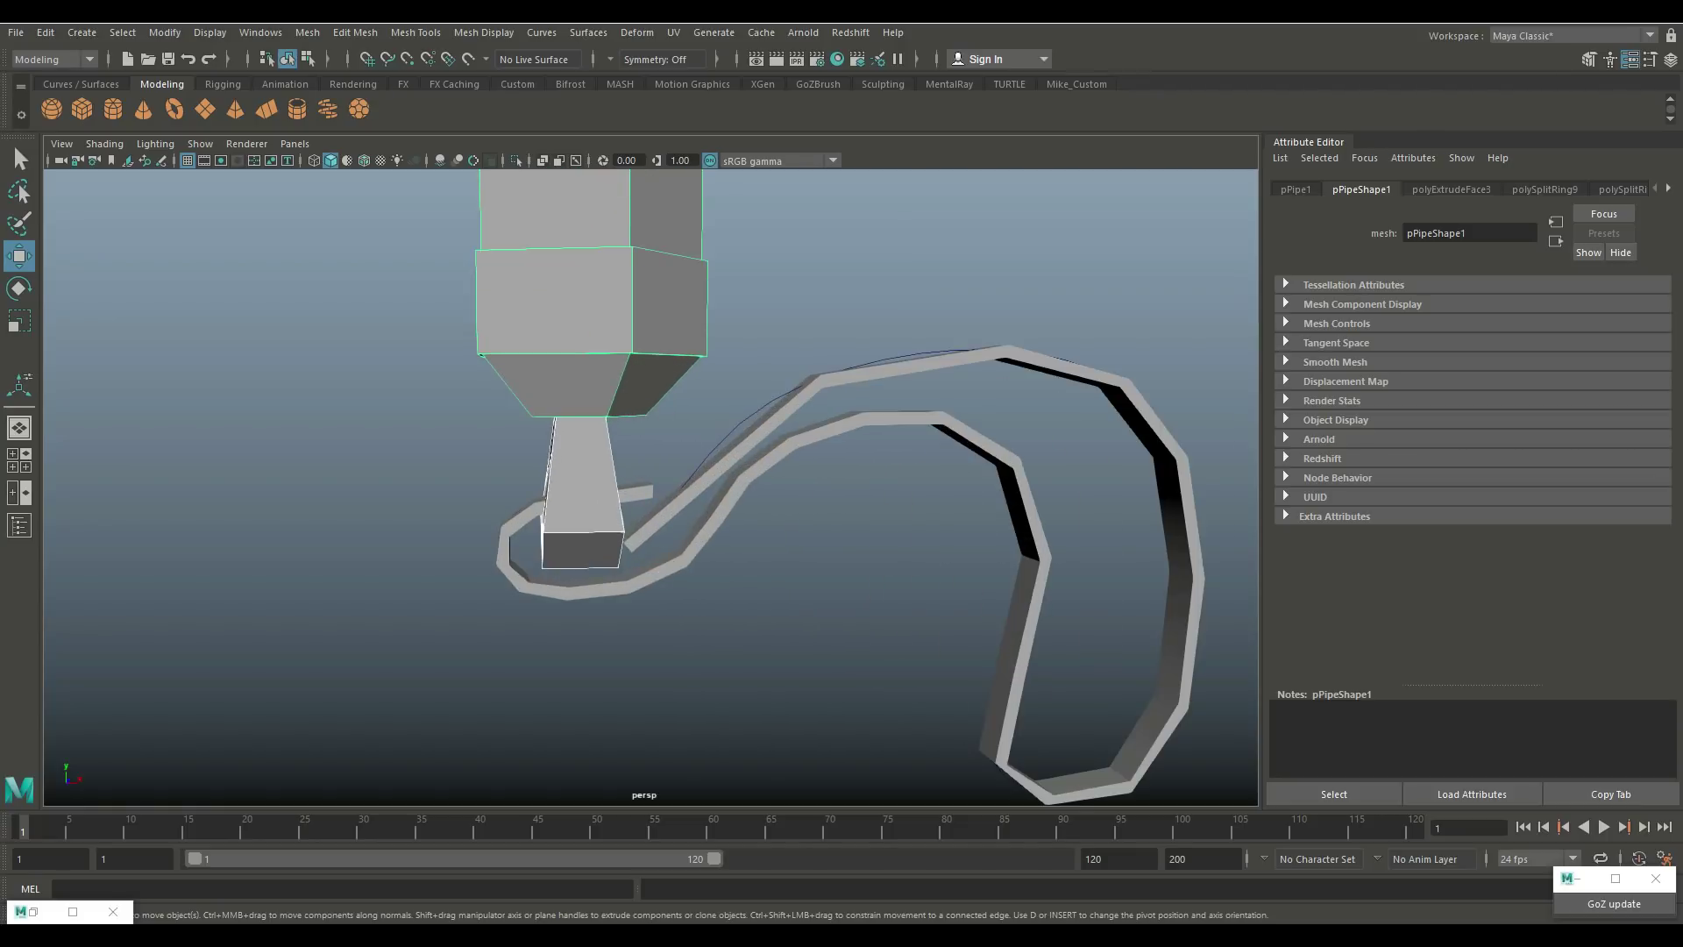
Step: Select the cord, preview it in smooth mesh display and return it to unsmoothed display
{"action": "left_click_drag", "start_coordinate": [657, 478], "coordinate": [588, 478], "text": "alt"}
{"action": "left_click", "coordinate": [701, 480]}
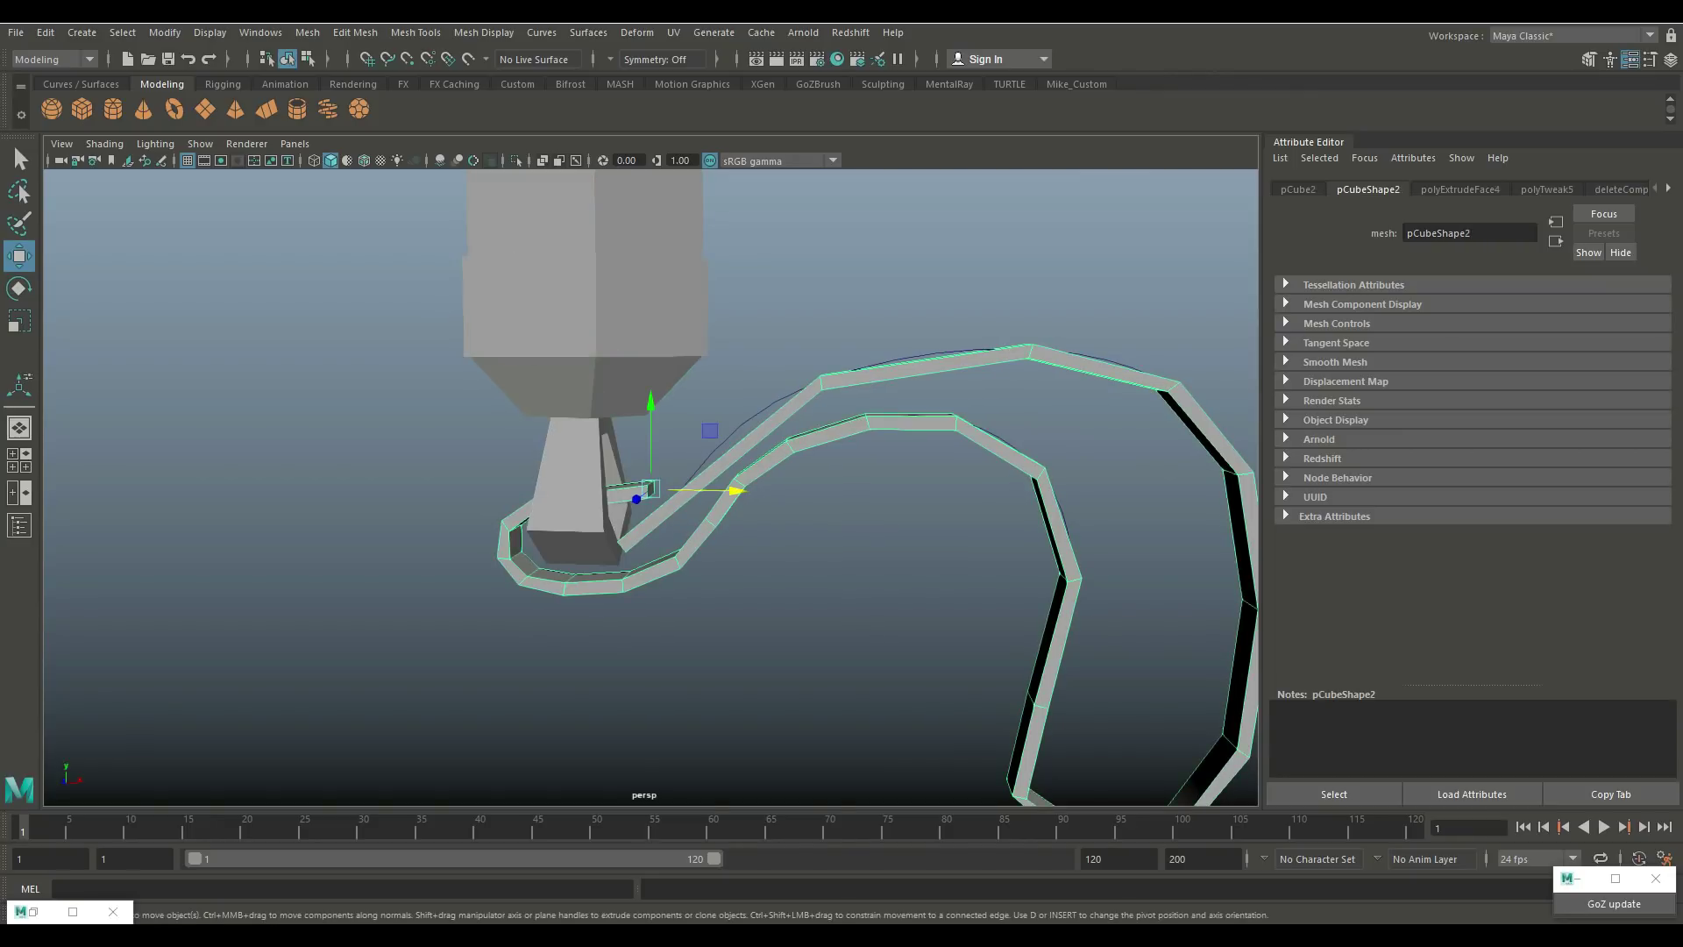
{"action": "left_click_drag", "start_coordinate": [701, 481], "coordinate": [762, 480], "text": "alt"}
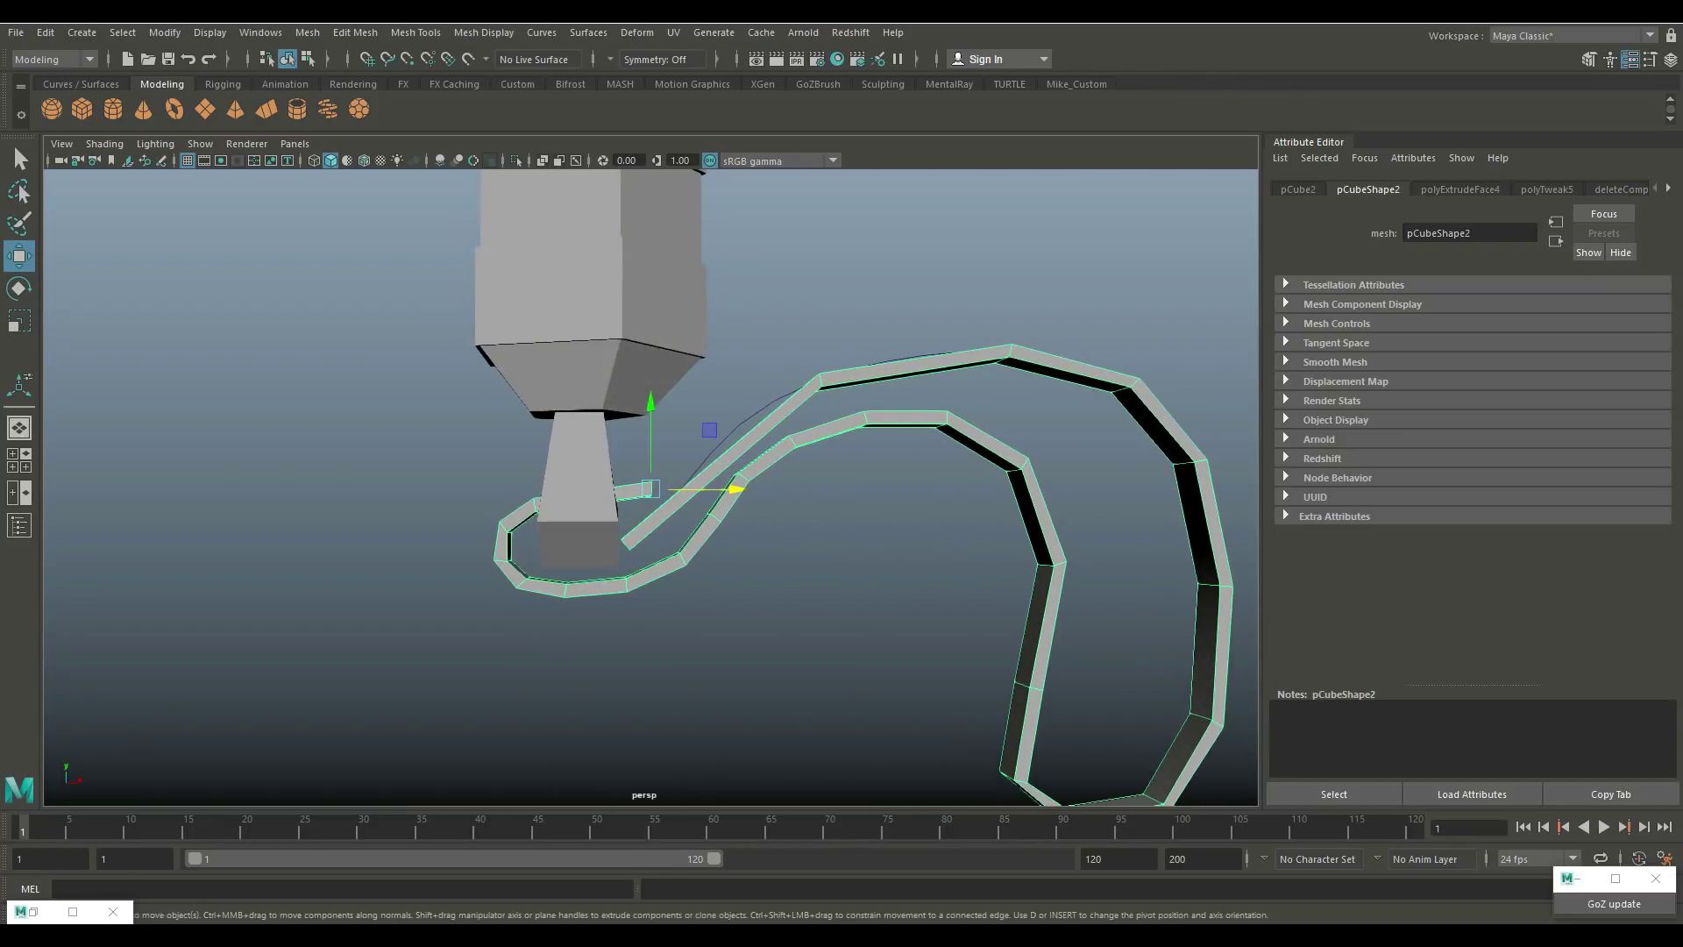
{"action": "key", "text": "3"}
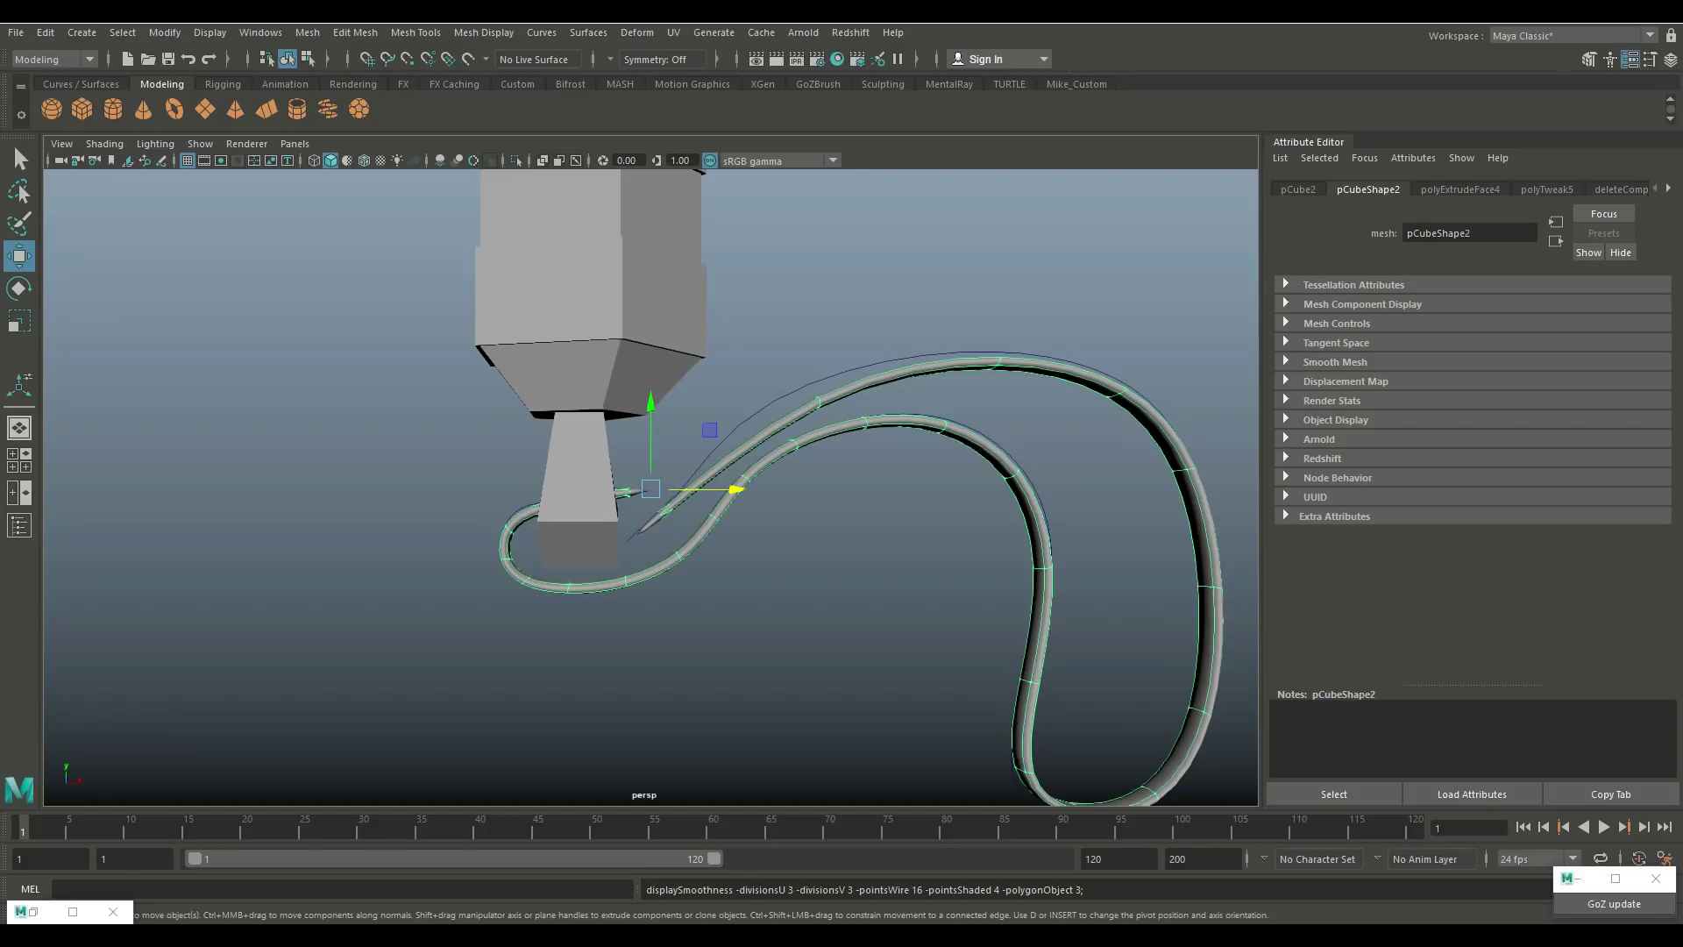
{"action": "key", "text": "1"}
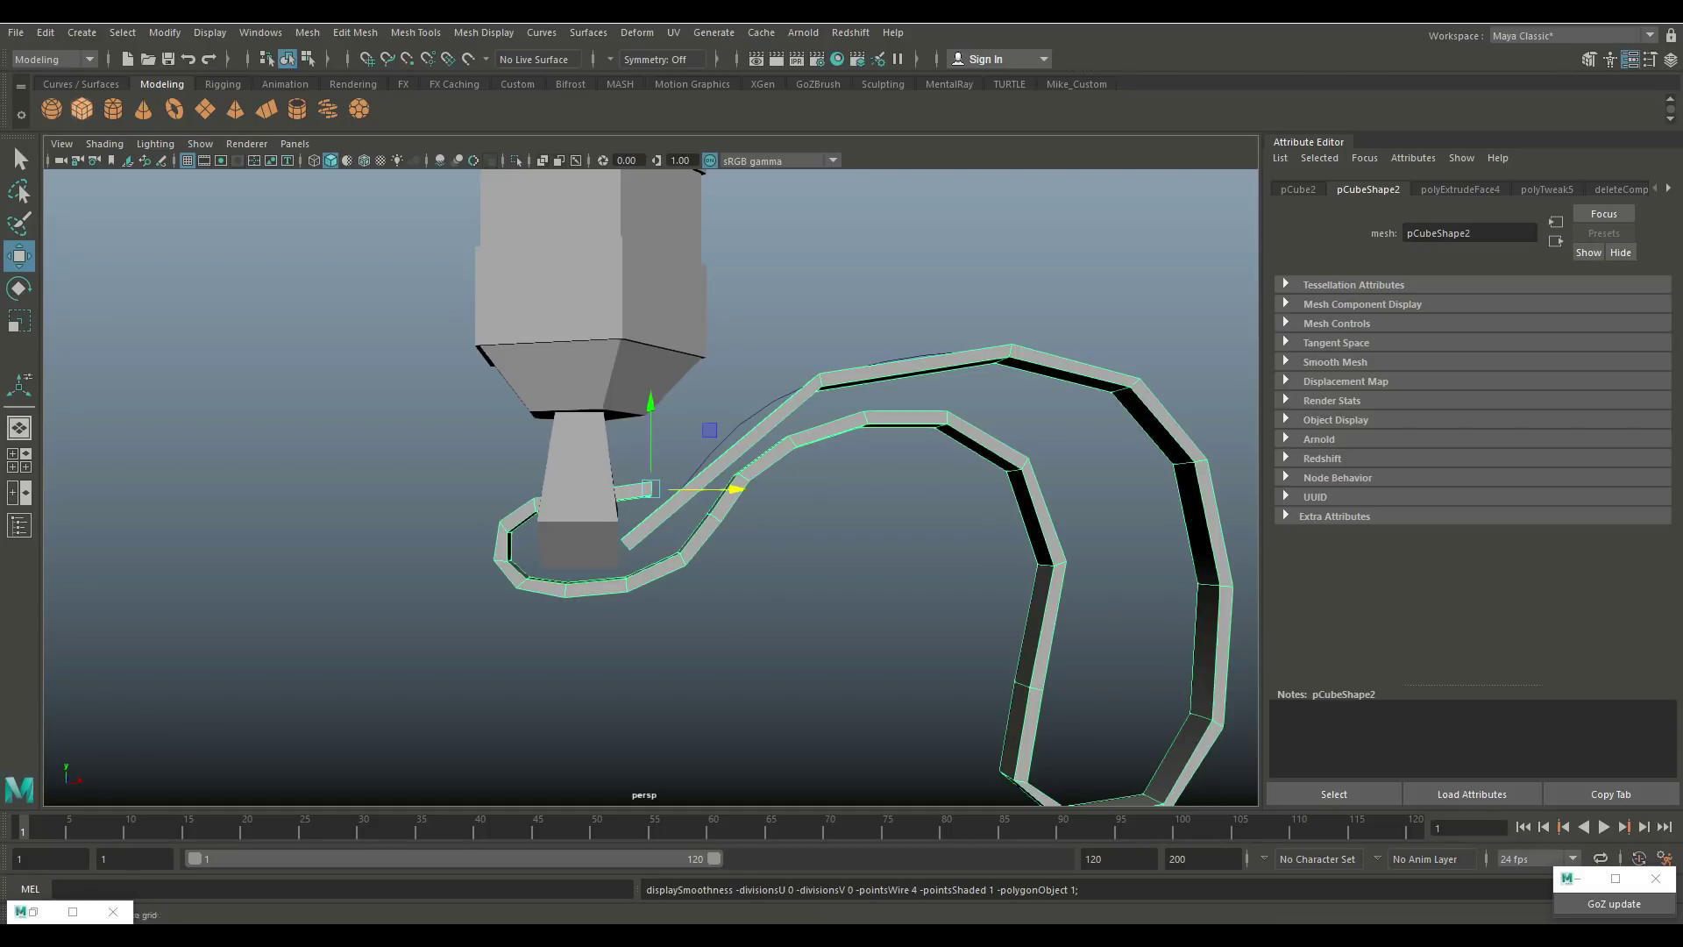
Step: Delete the cord's construction history and remove the leftover guide curve it was extruded along
{"action": "left_click", "coordinate": [45, 32]}
{"action": "mouse_move", "coordinate": [176, 239]}
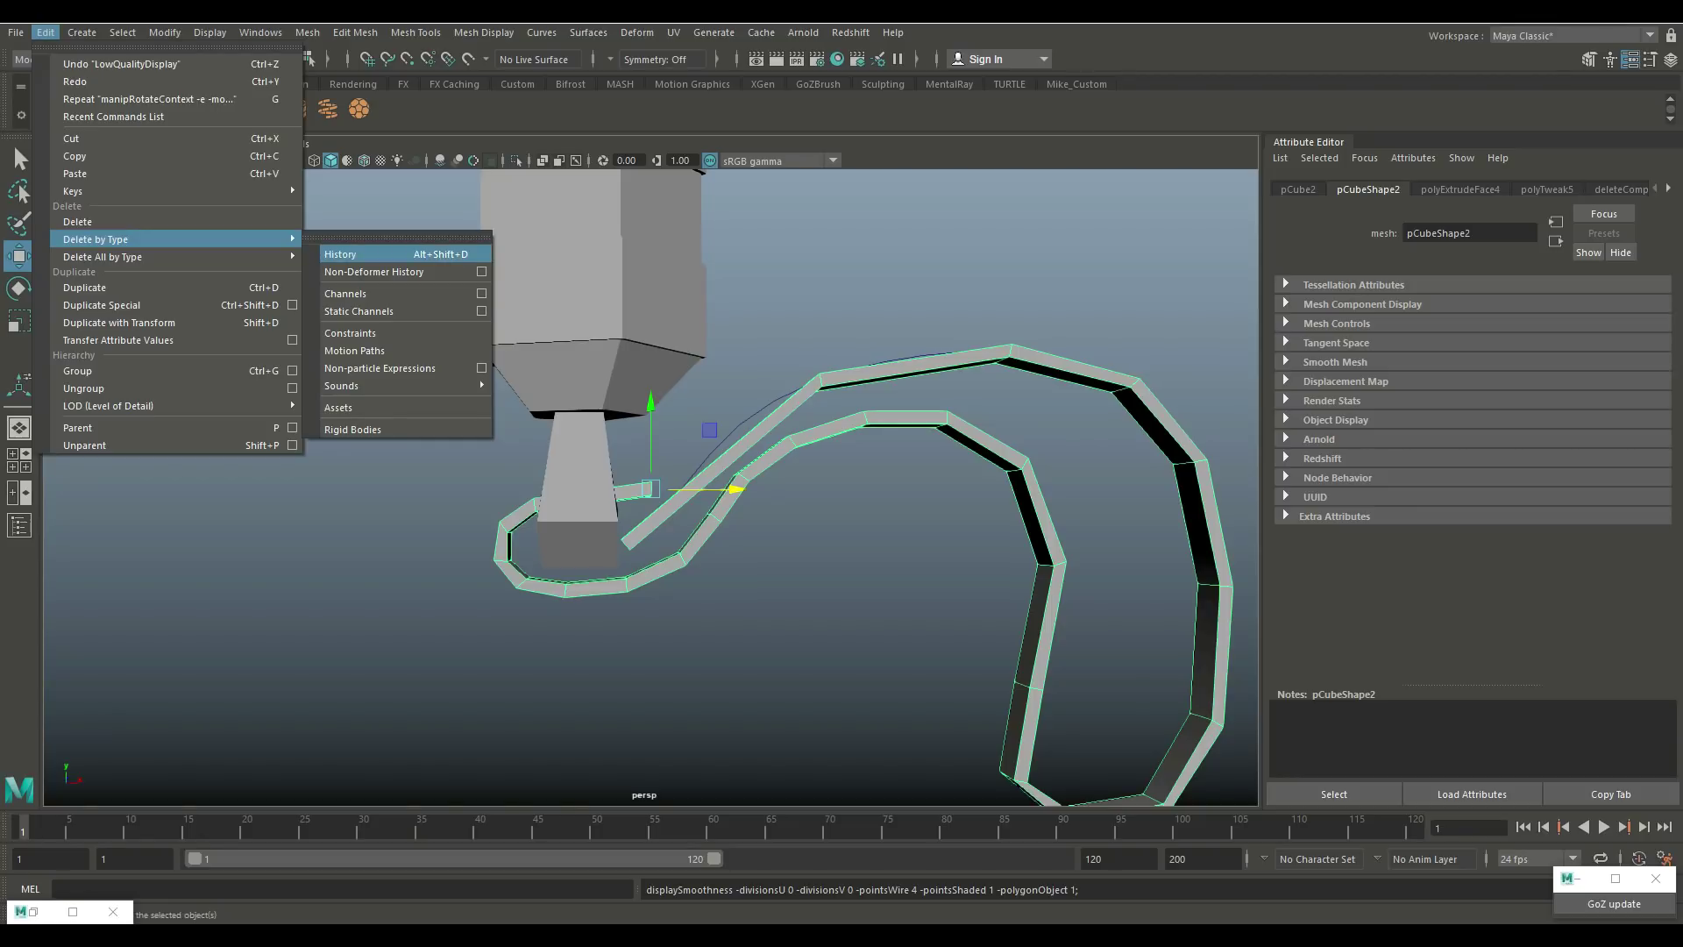
{"action": "left_click", "coordinate": [351, 254]}
{"action": "left_click", "coordinate": [771, 406]}
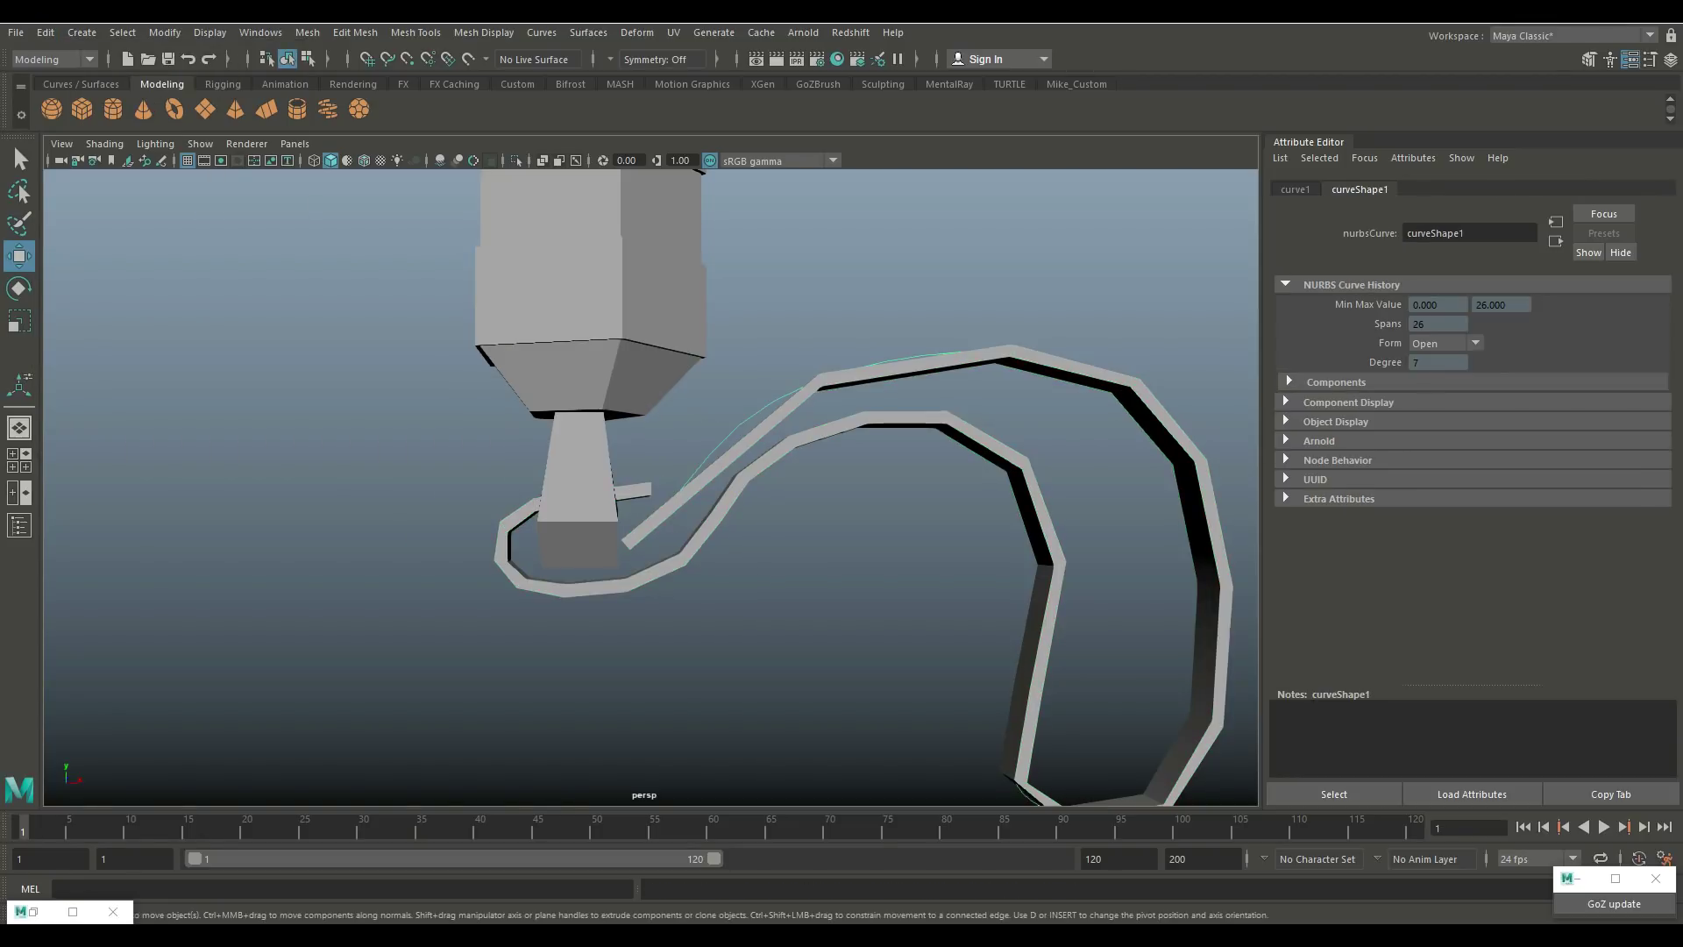
{"action": "key", "text": "Delete"}
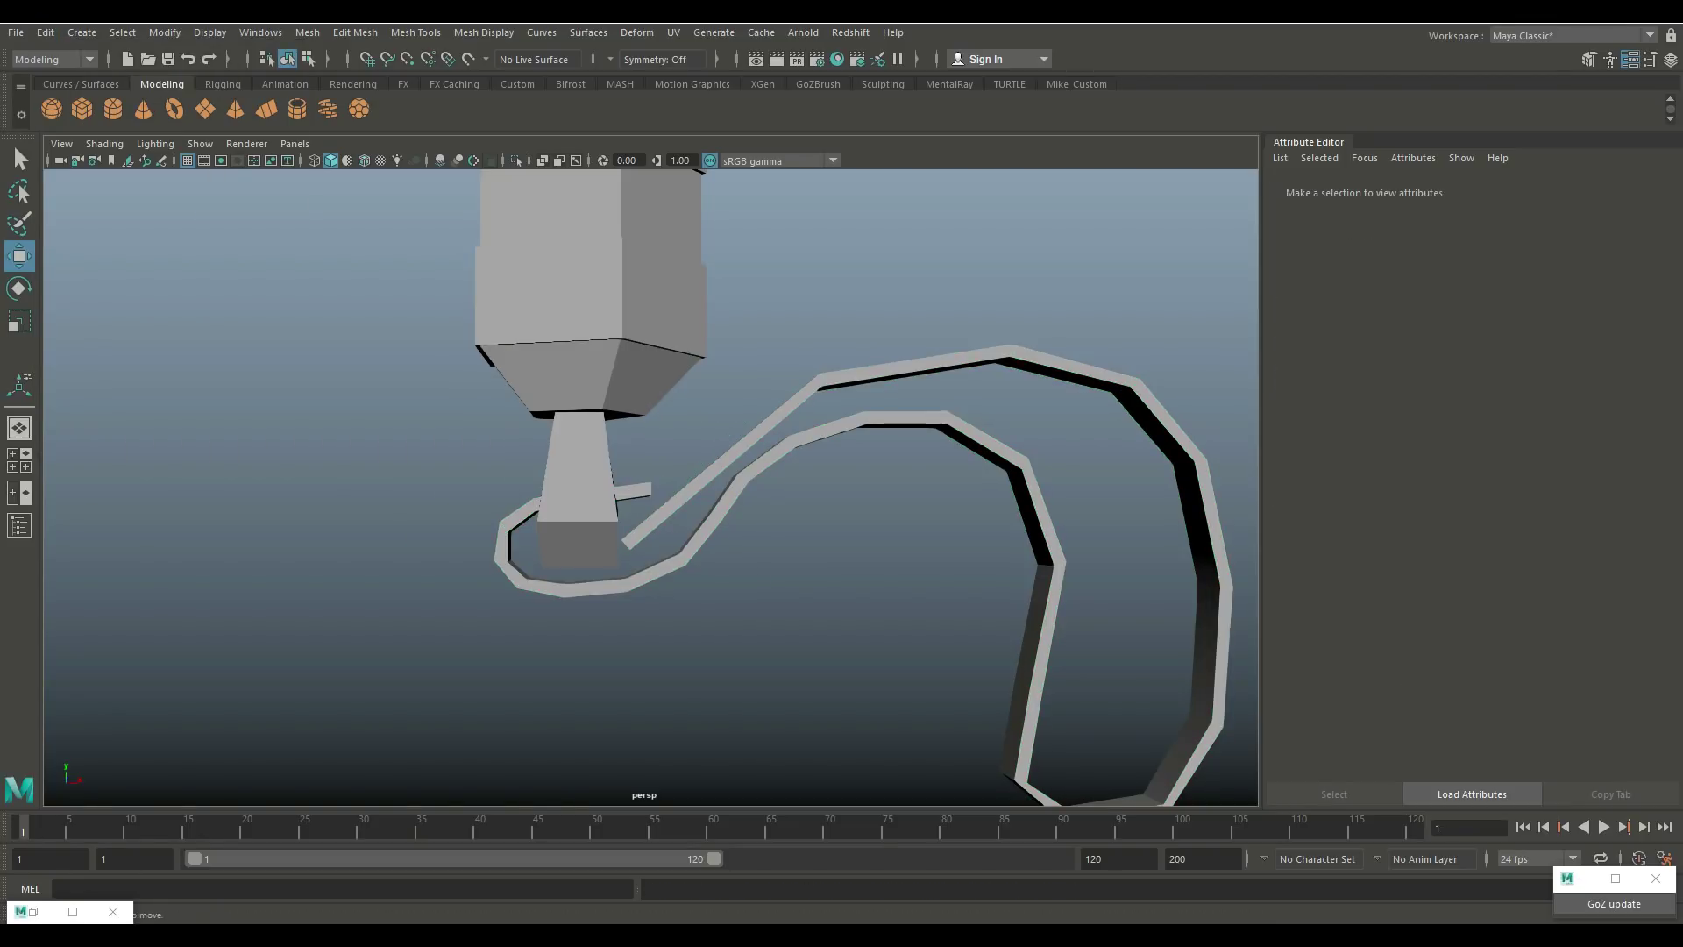
Step: Set the Insert Edge Loop tool to equal distance from edge and add a loop close to each free end of the cord
{"action": "left_click", "coordinate": [771, 420]}
{"action": "left_click_drag", "start_coordinate": [772, 421], "coordinate": [754, 491], "text": "alt"}
{"action": "left_click", "coordinate": [355, 32]}
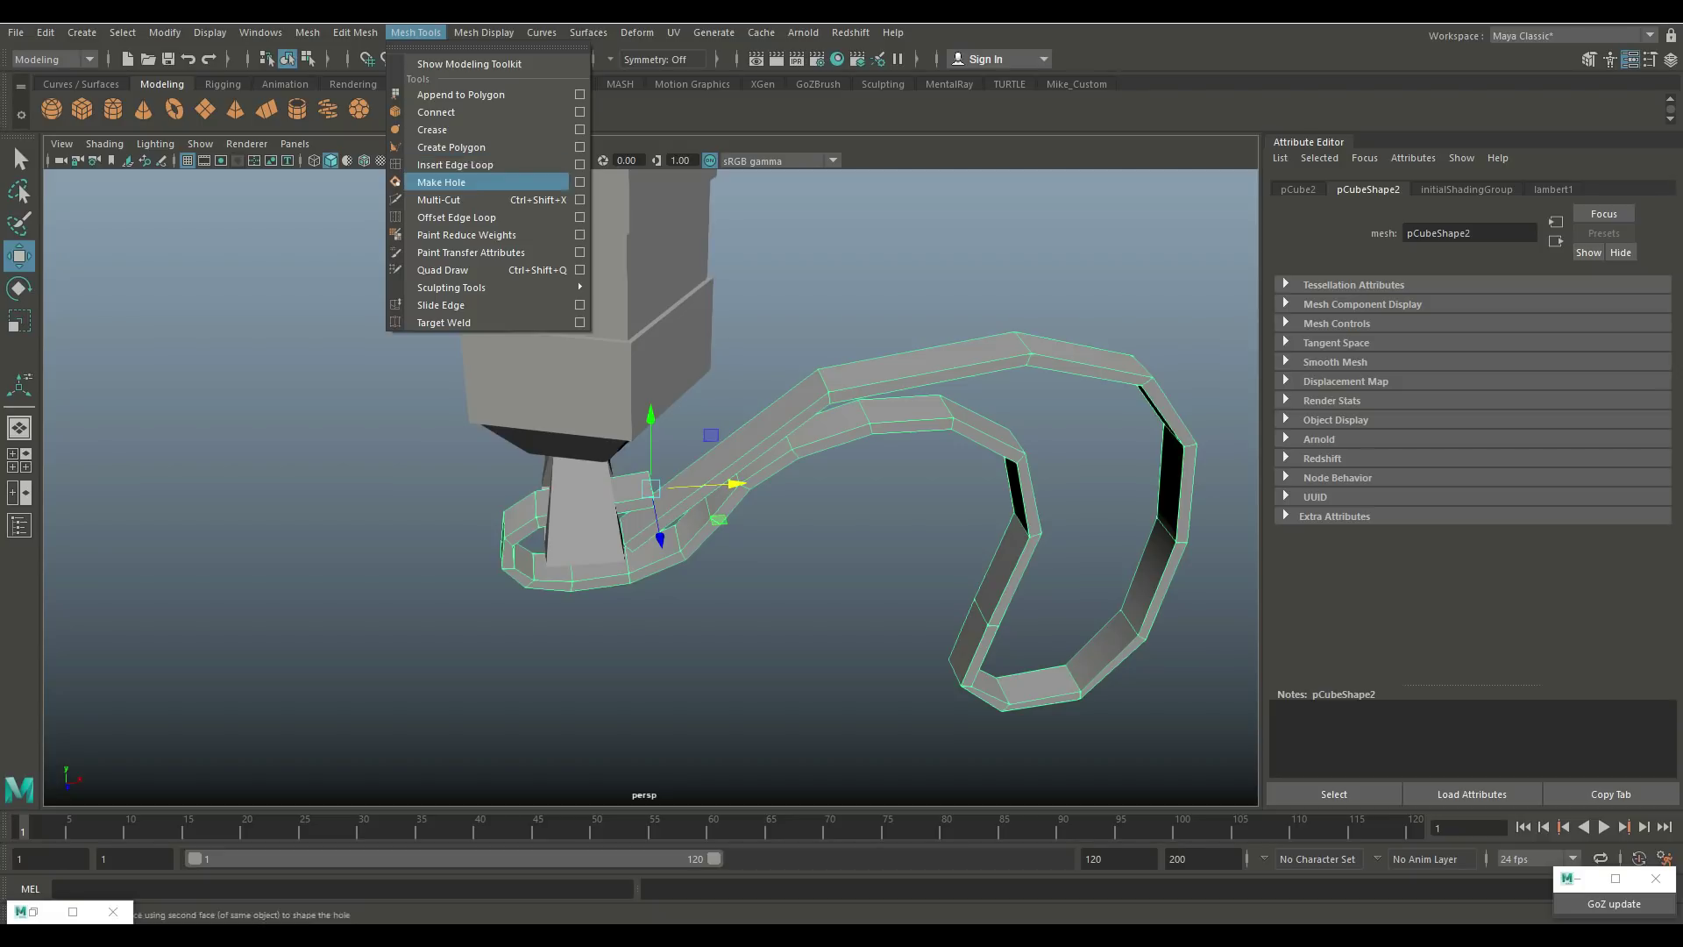
{"action": "left_click", "coordinate": [455, 164]}
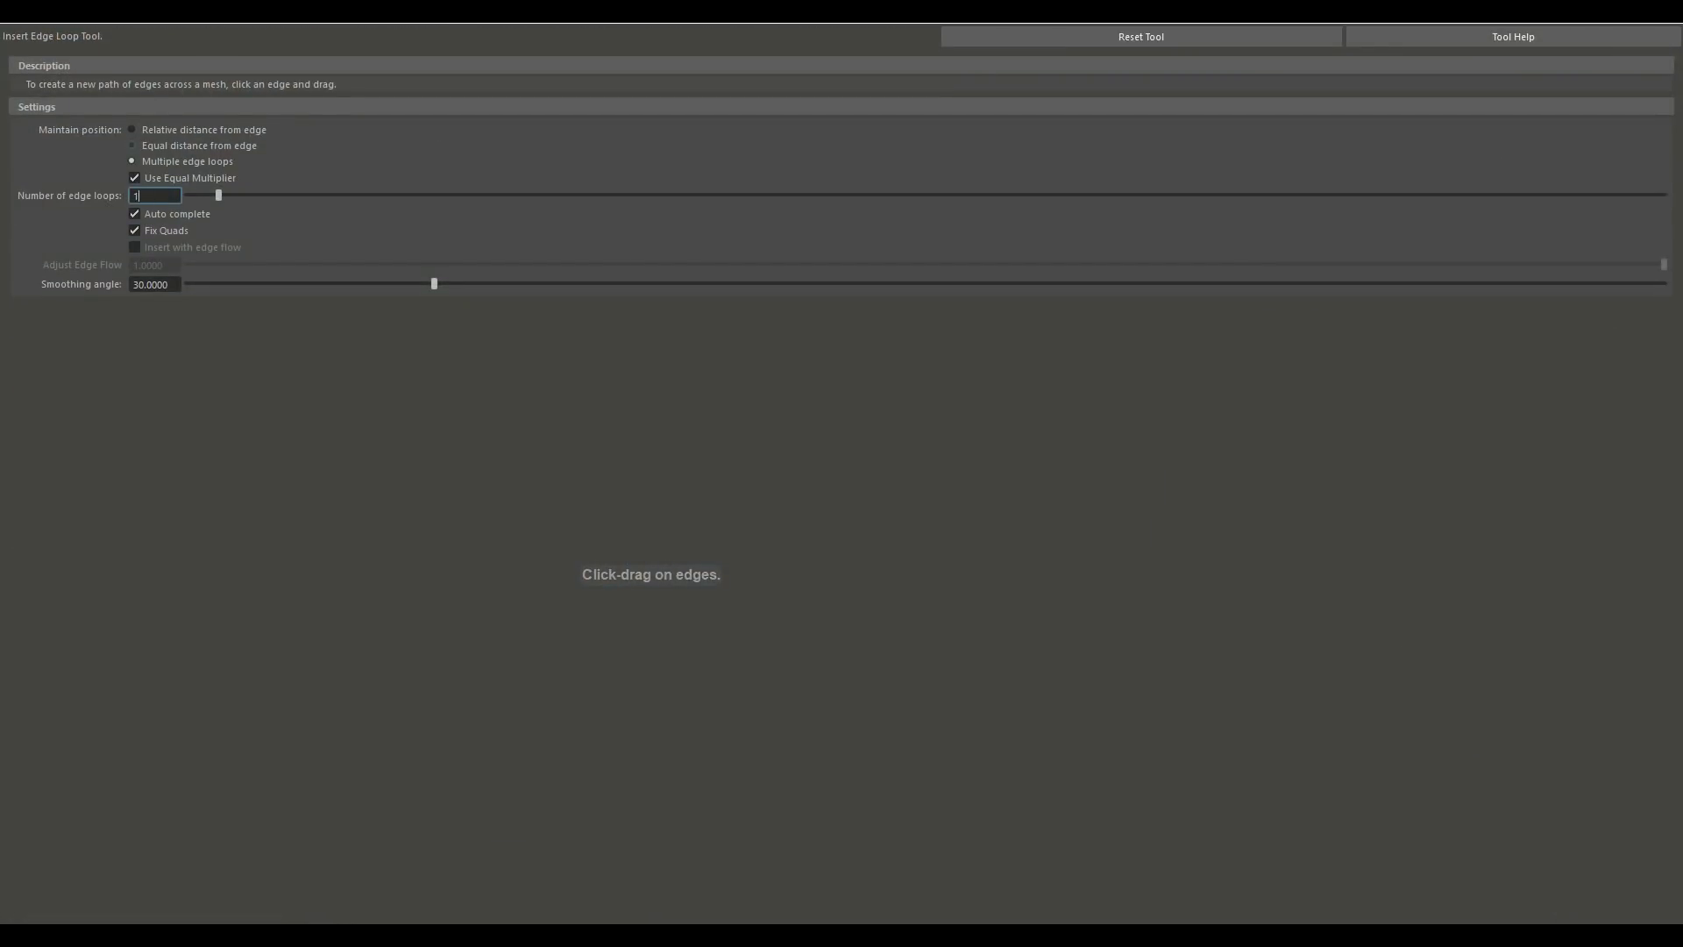
{"action": "left_click", "coordinate": [132, 146]}
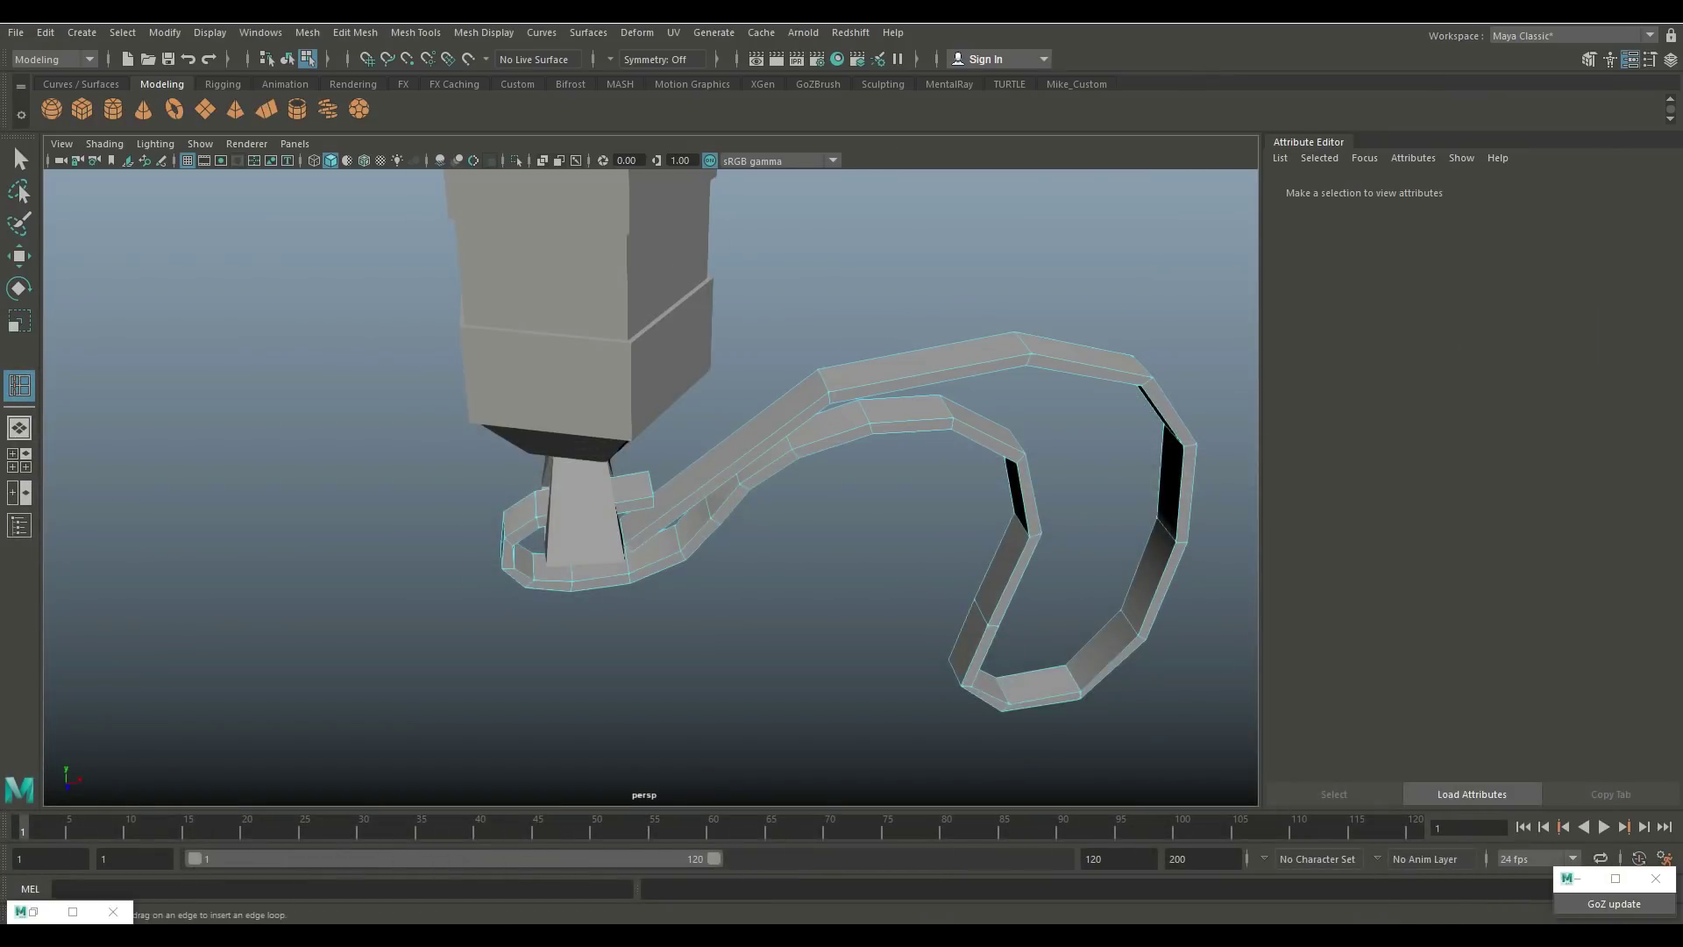
{"action": "scroll", "coordinate": [651, 486], "scroll_direction": "up", "scroll_amount": 5}
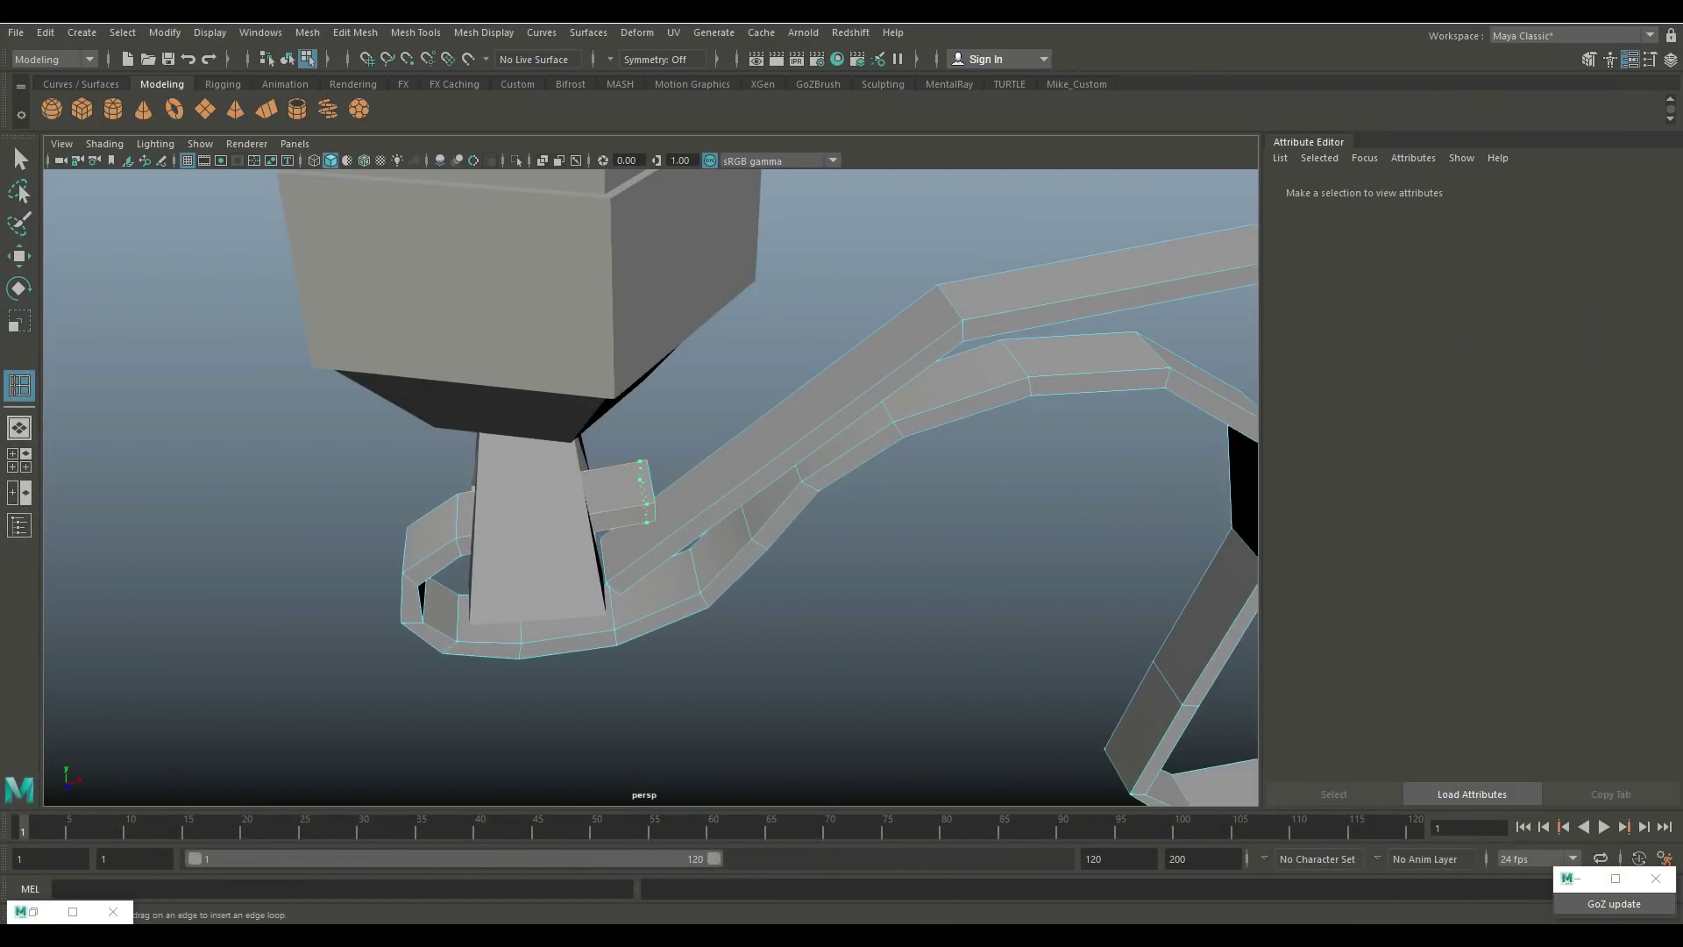
{"action": "left_click", "coordinate": [648, 493]}
{"action": "key", "text": "g"}
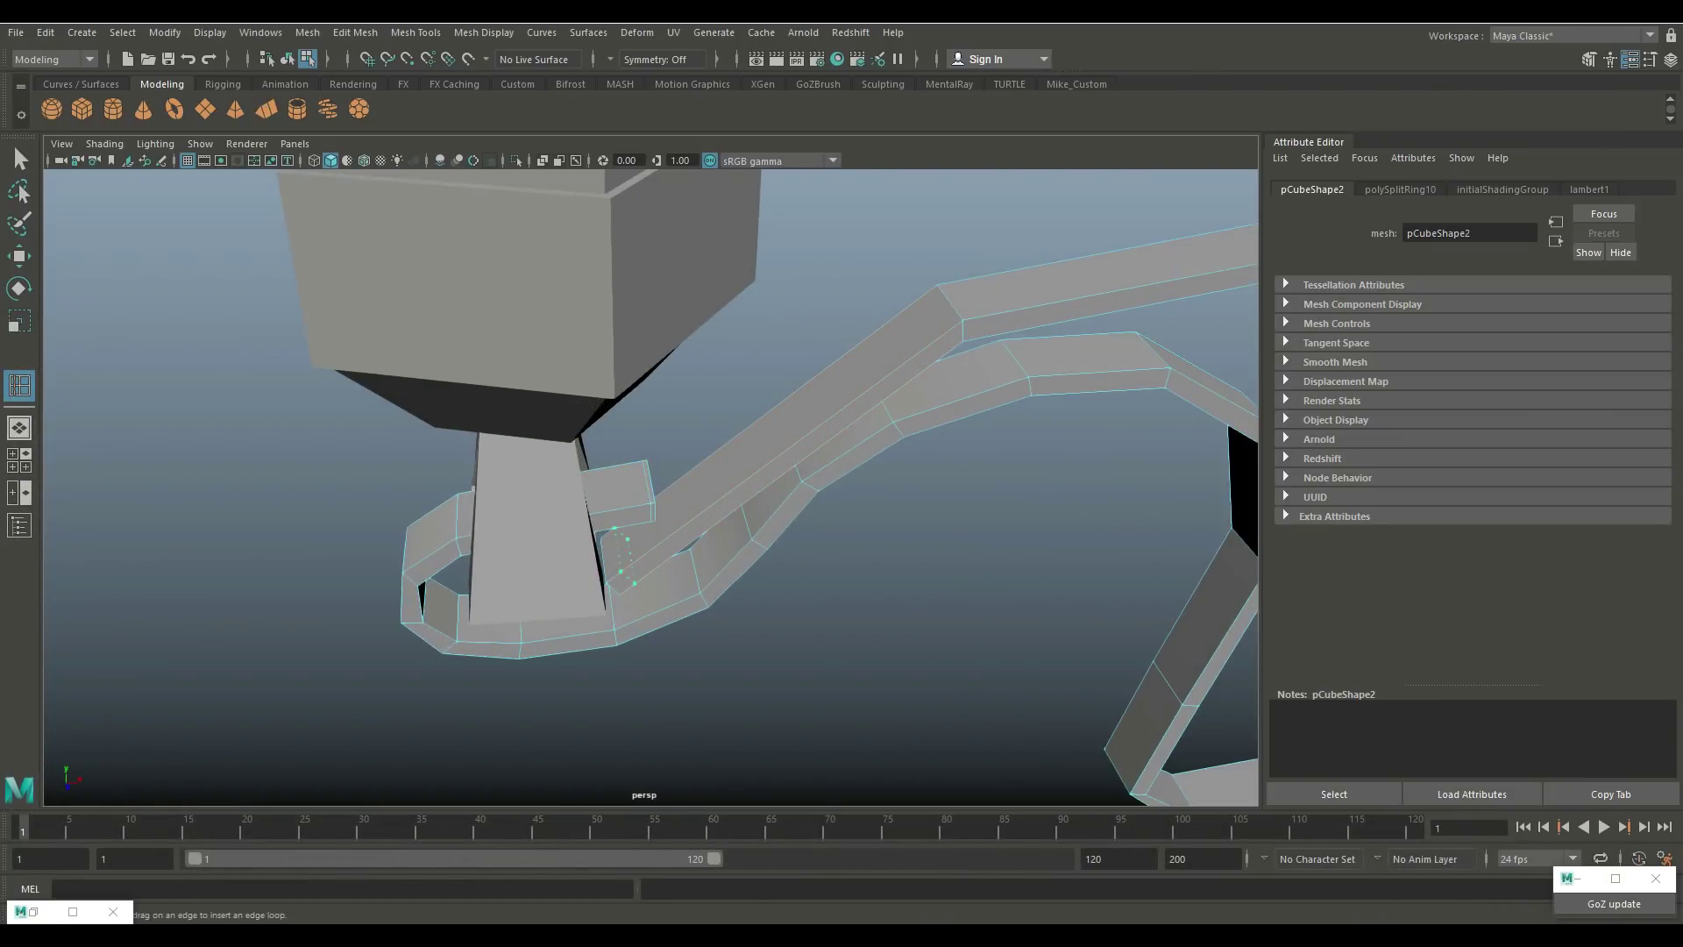
{"action": "left_click", "coordinate": [618, 560]}
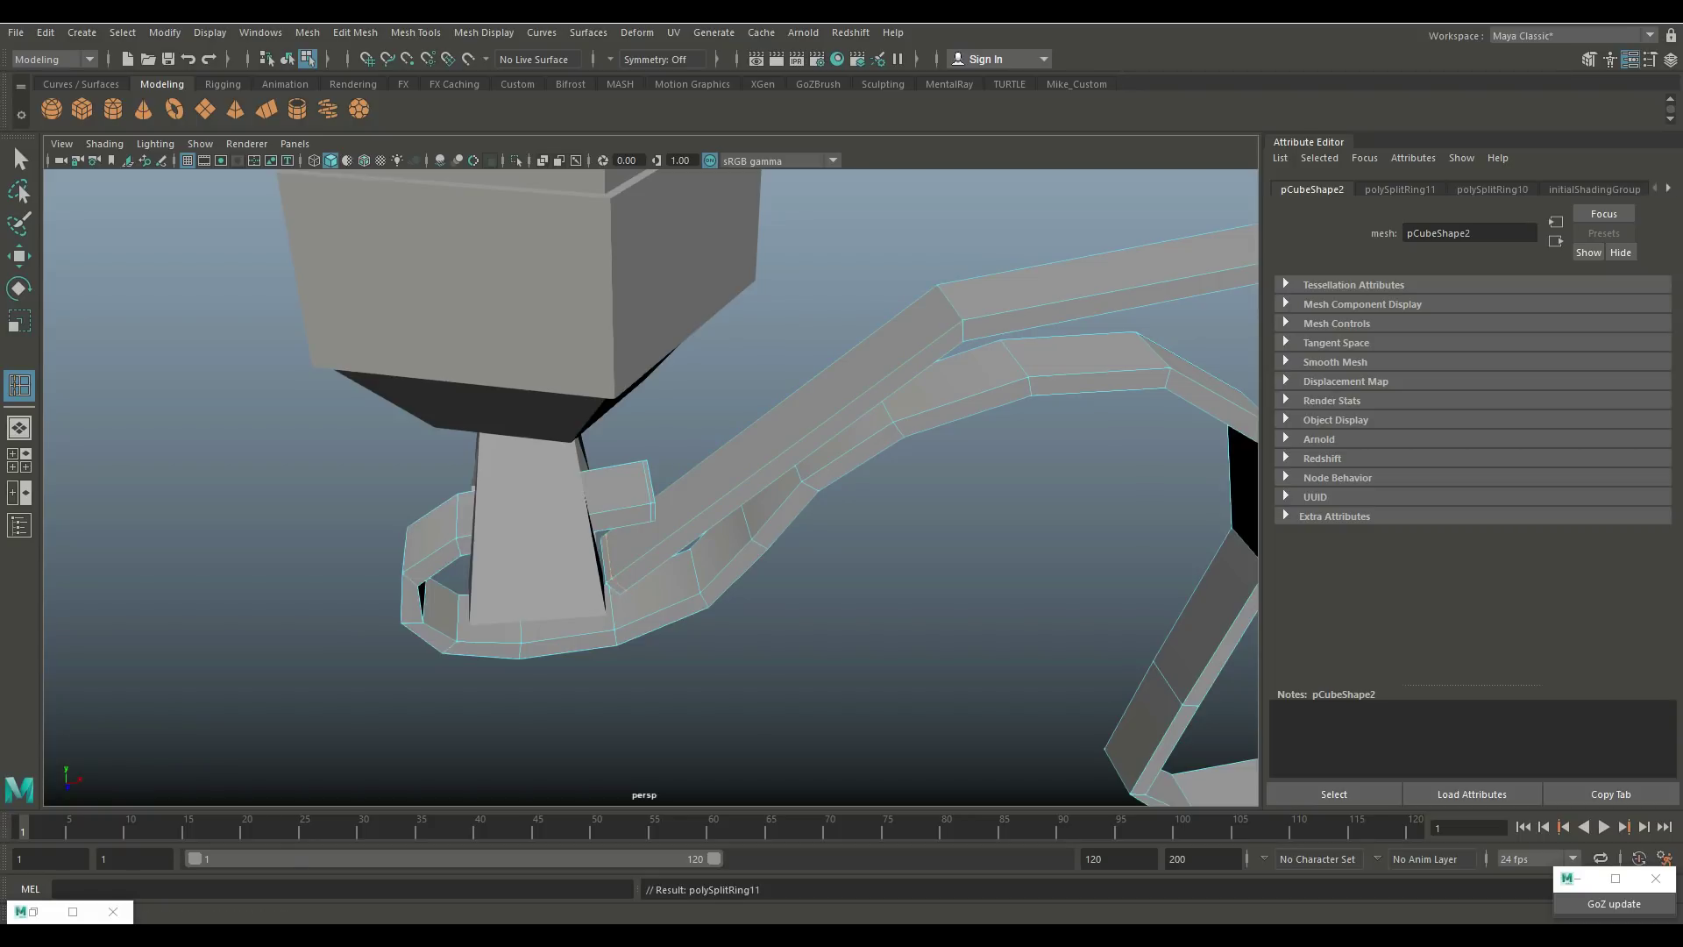
Step: Insert edge loops across the long segments of the cord's outer strand, from beside the end ring up to its crest
{"action": "key", "text": "g"}
{"action": "left_click", "coordinate": [877, 381]}
{"action": "key", "text": "g"}
{"action": "left_click", "coordinate": [789, 434]}
{"action": "key", "text": "g"}
{"action": "left_click", "coordinate": [705, 517]}
{"action": "left_click_drag", "start_coordinate": [705, 517], "coordinate": [614, 535], "text": "alt"}
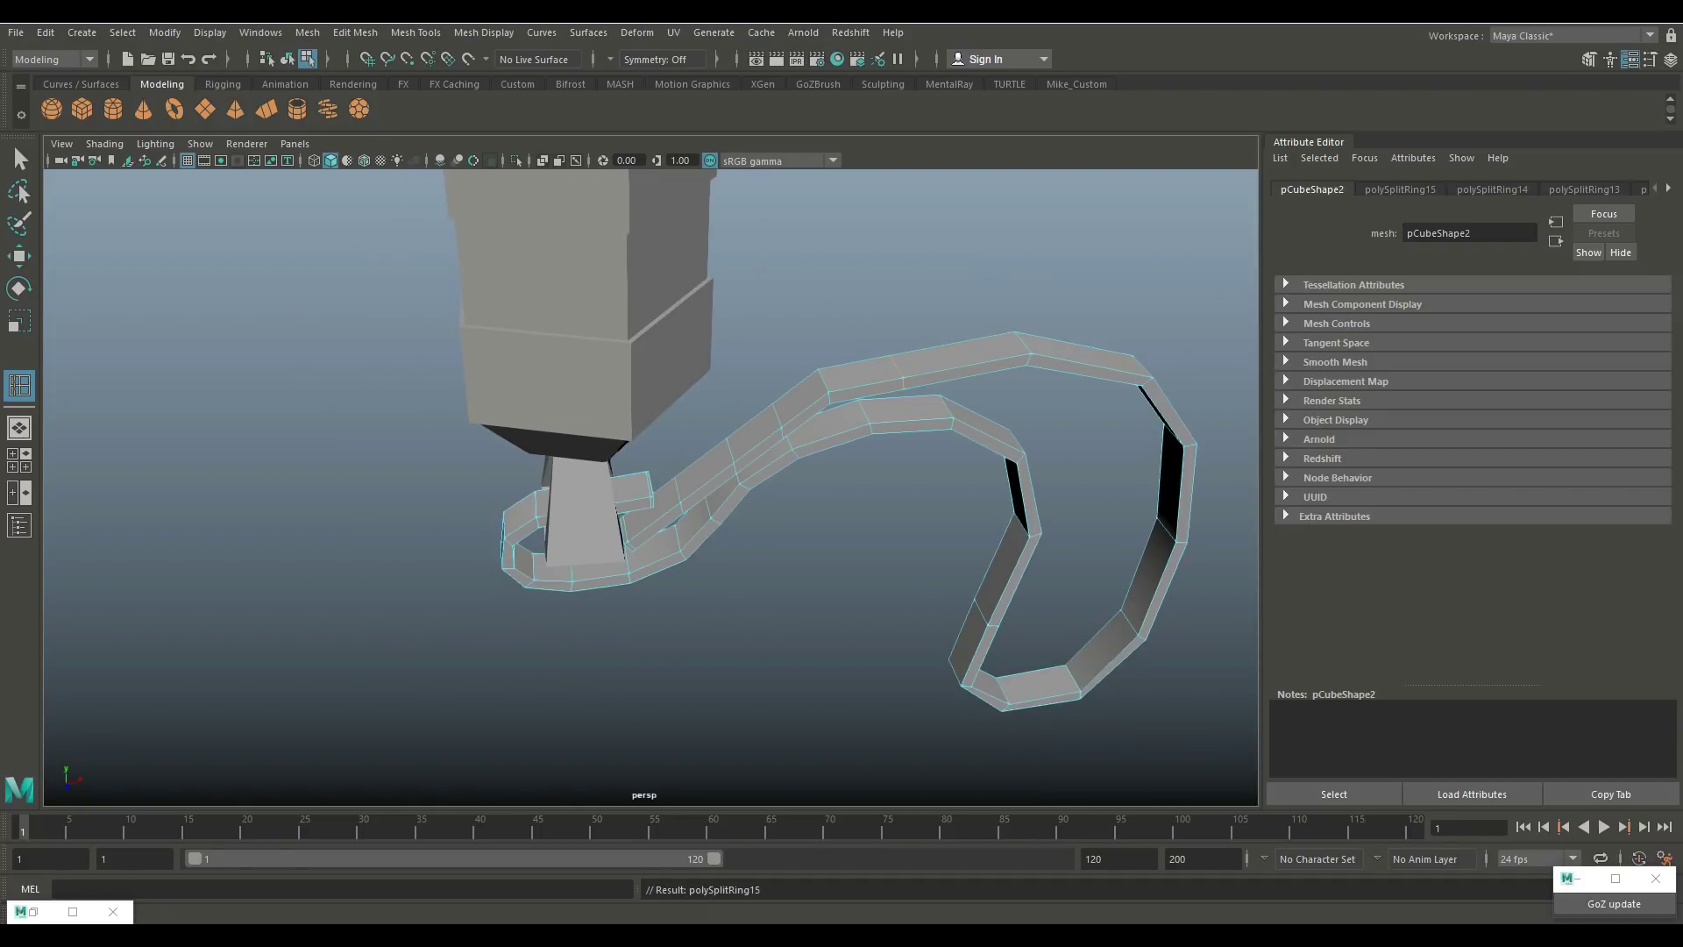
{"action": "left_click", "coordinate": [896, 373]}
{"action": "left_click", "coordinate": [961, 360]}
Step: Insert more edge loops across the long segments around the outer bend and along the inner side of the cord's large loop
{"action": "left_click_drag", "start_coordinate": [648, 490], "coordinate": [604, 469], "text": "alt"}
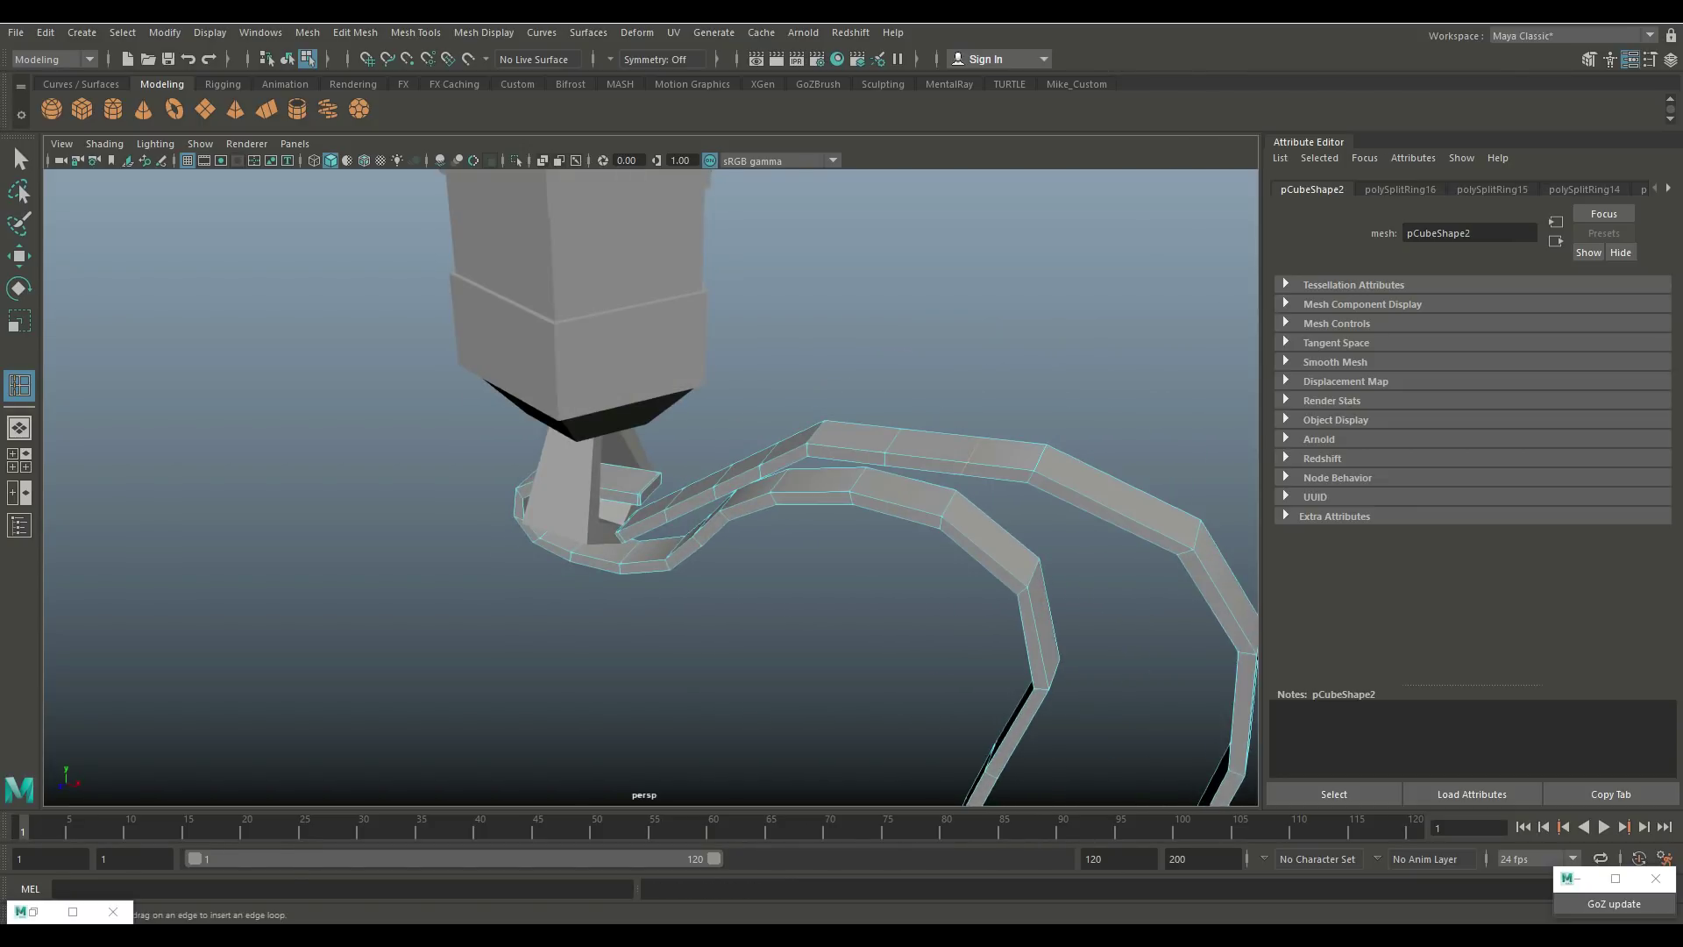
{"action": "left_click", "coordinate": [1103, 495]}
{"action": "left_click_drag", "start_coordinate": [1102, 495], "coordinate": [964, 465], "text": "alt"}
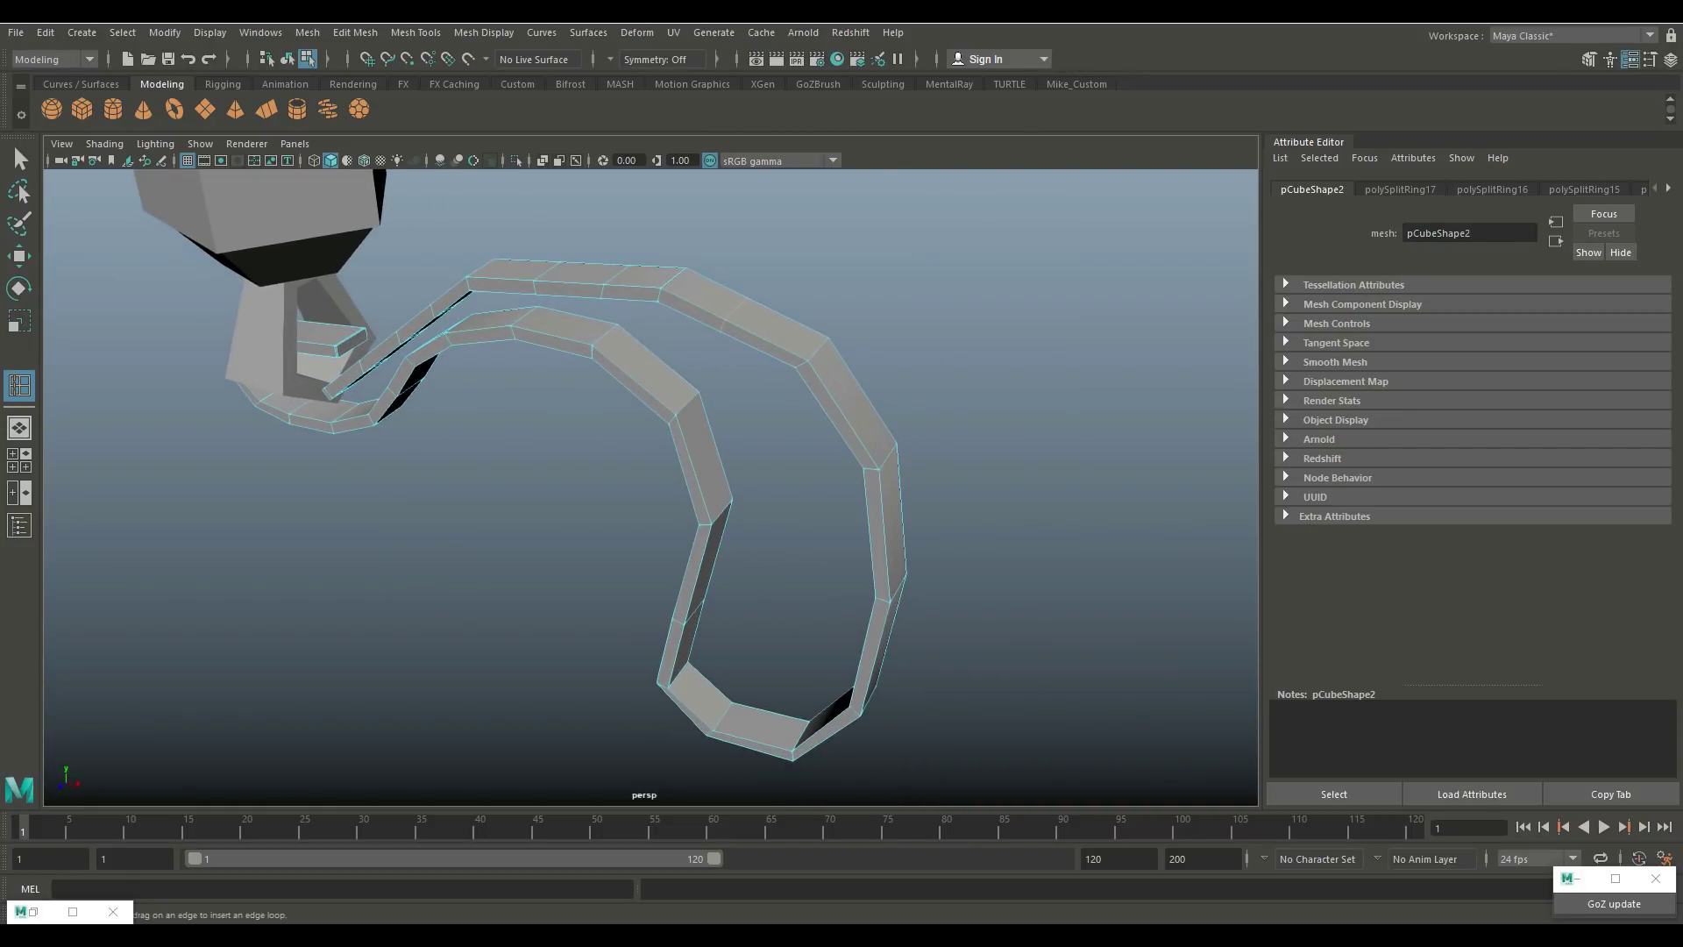
{"action": "left_click", "coordinate": [849, 409]}
{"action": "left_click", "coordinate": [890, 534]}
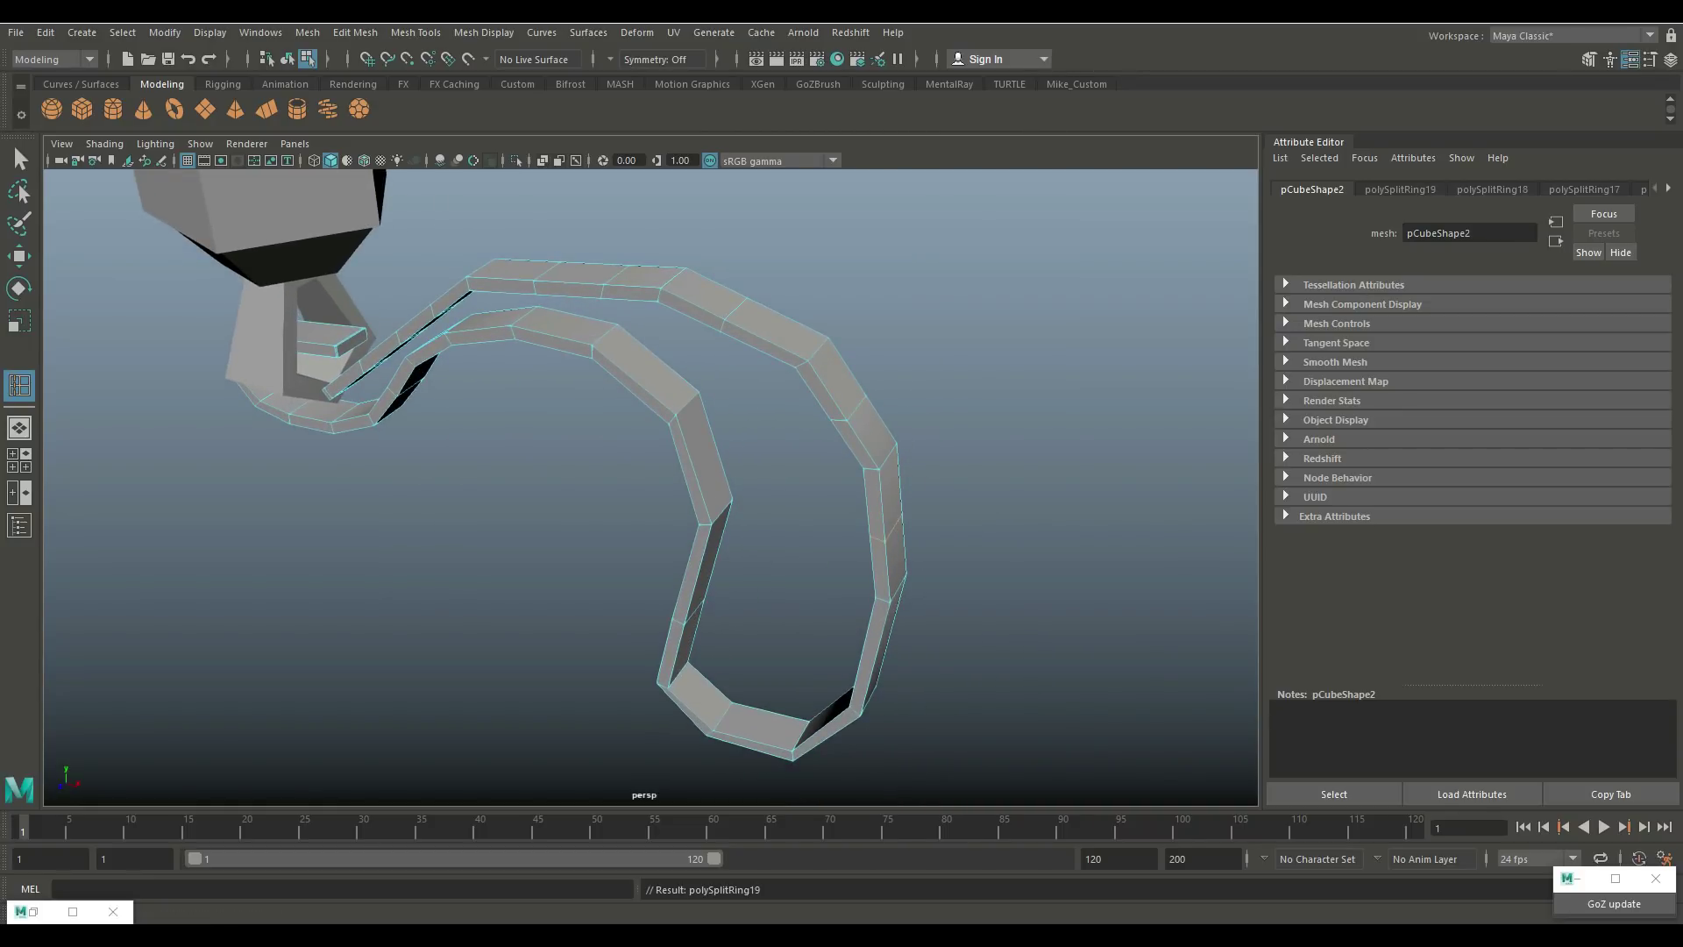
{"action": "left_click", "coordinate": [876, 640]}
{"action": "left_click_drag", "start_coordinate": [877, 640], "coordinate": [815, 596], "text": "alt"}
{"action": "left_click", "coordinate": [756, 517]}
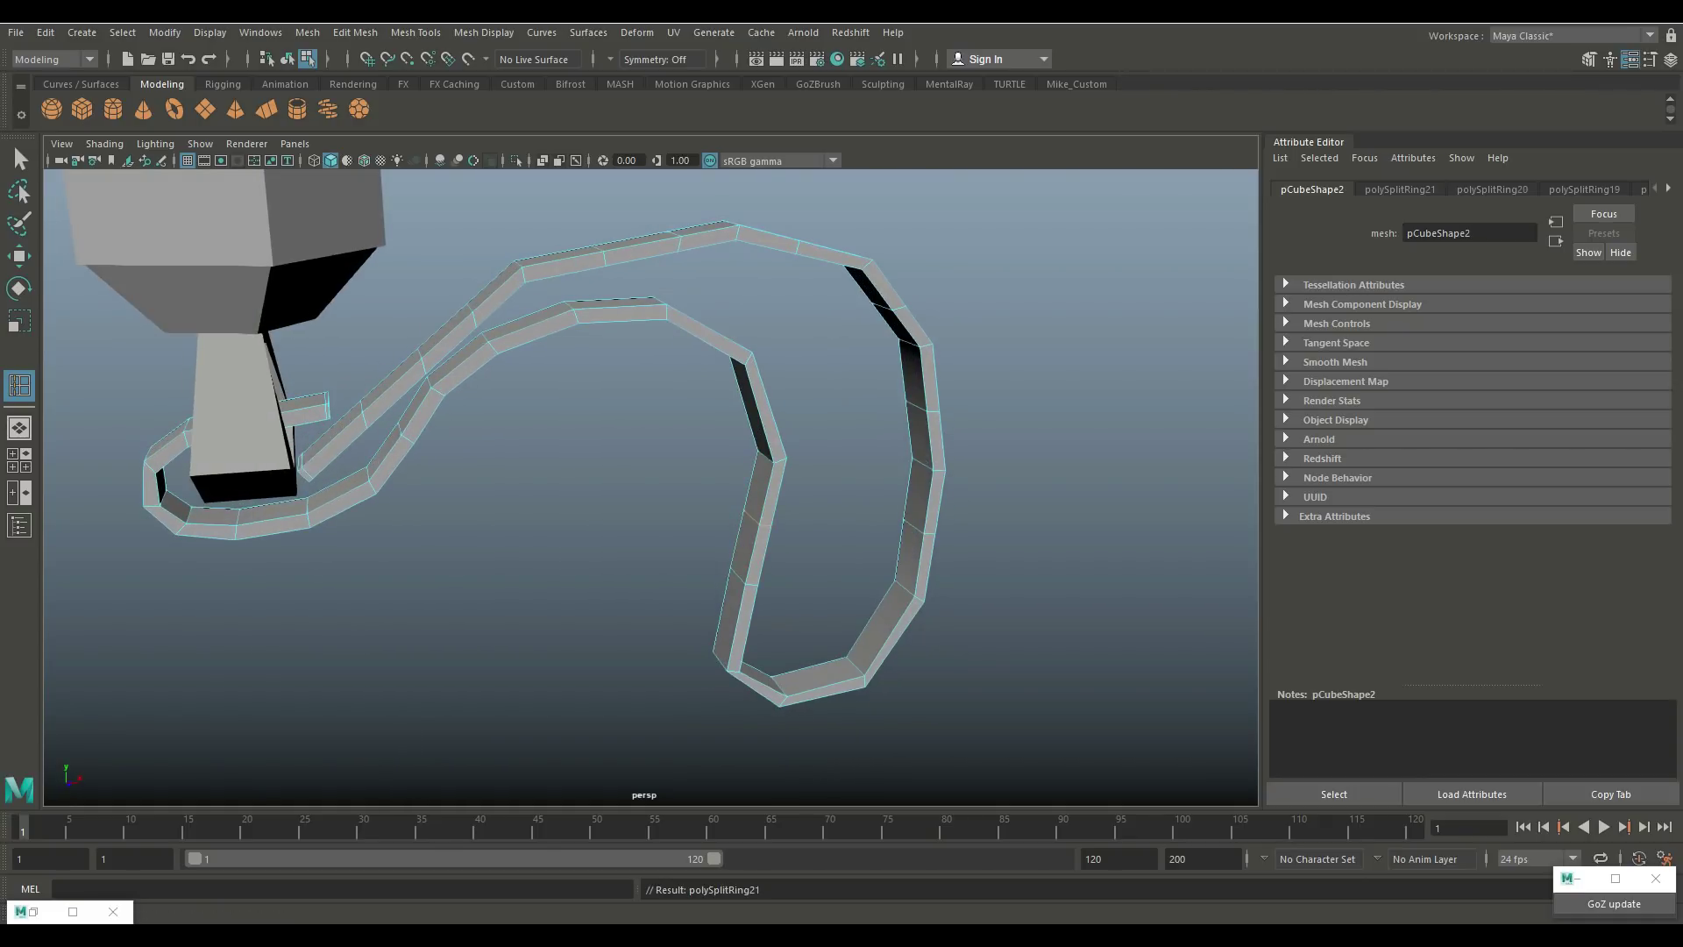
{"action": "left_click_drag", "start_coordinate": [755, 517], "coordinate": [697, 484], "text": "alt"}
{"action": "middle_click_drag", "start_coordinate": [696, 484], "coordinate": [840, 519], "text": "alt"}
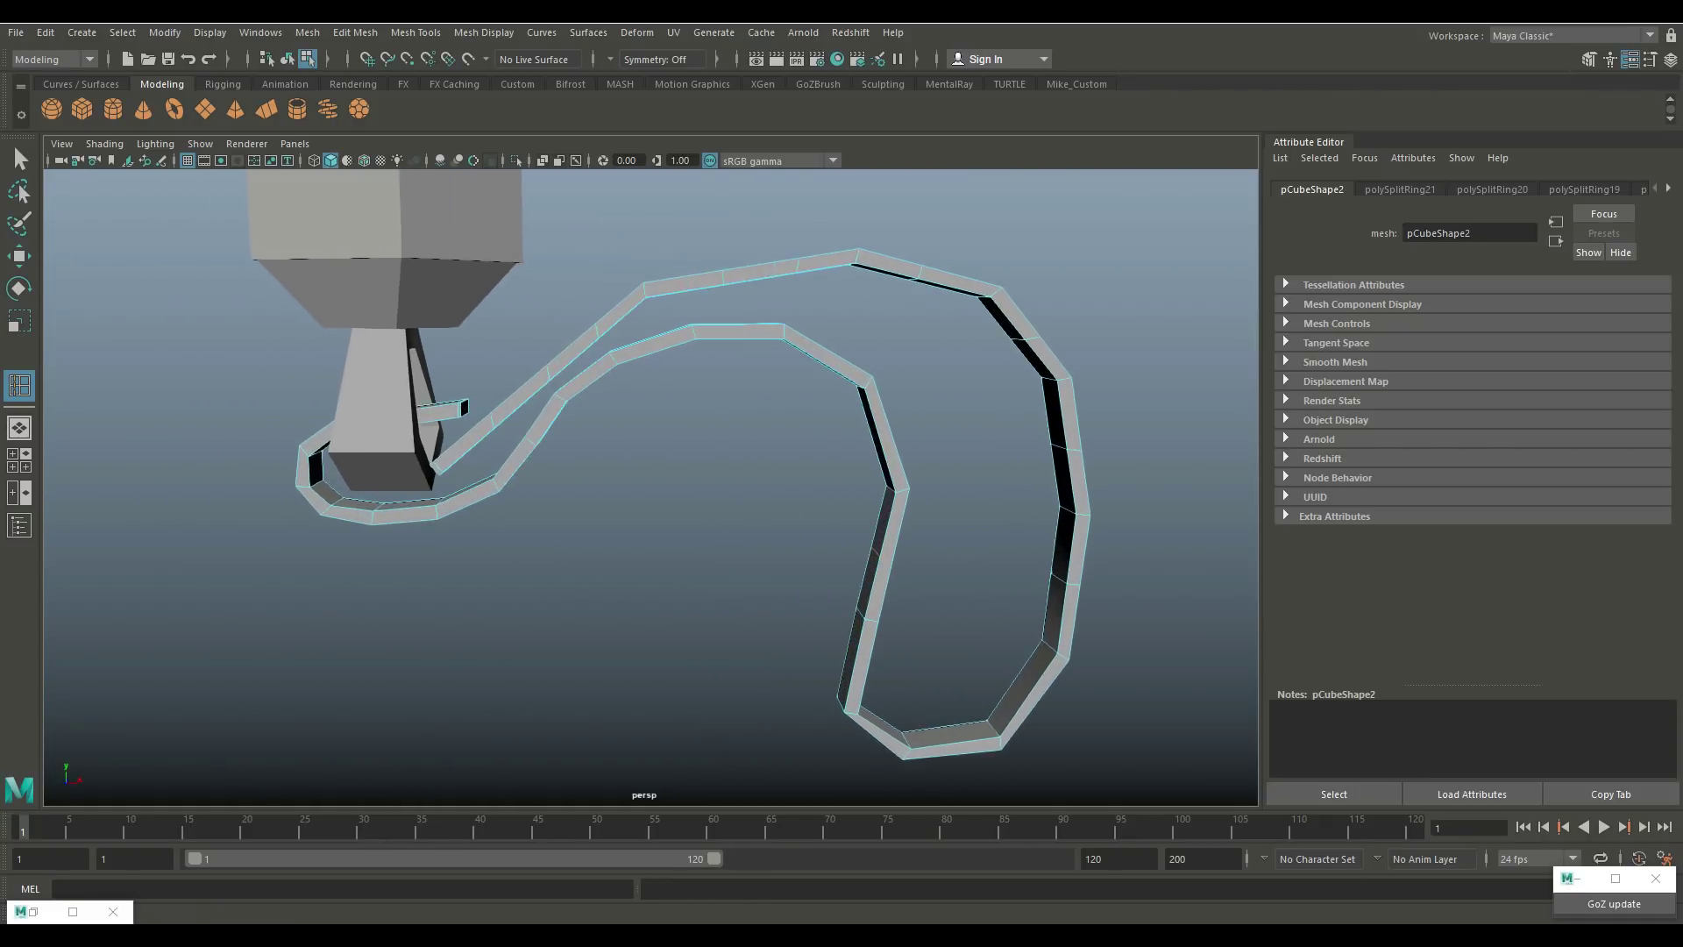
Step: Leave edge loop insertion, return the cord to object mode and compare its smooth preview with the unsmoothed display
{"action": "key", "text": "q"}
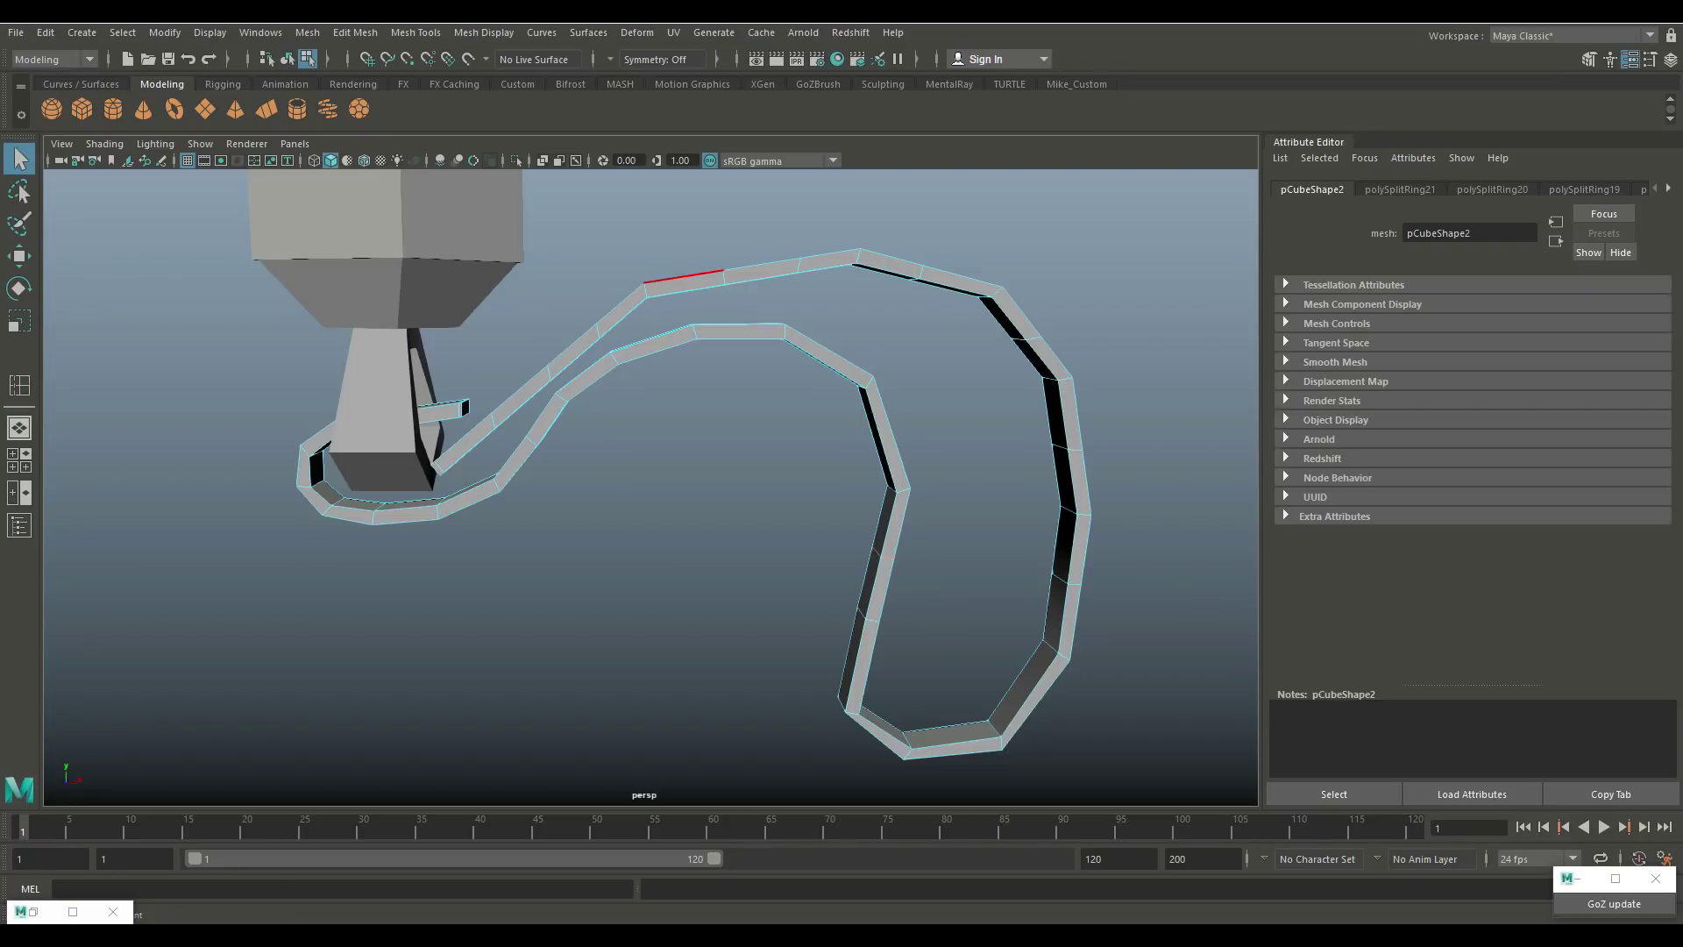
{"action": "right_click_drag", "start_coordinate": [693, 276], "coordinate": [784, 248]}
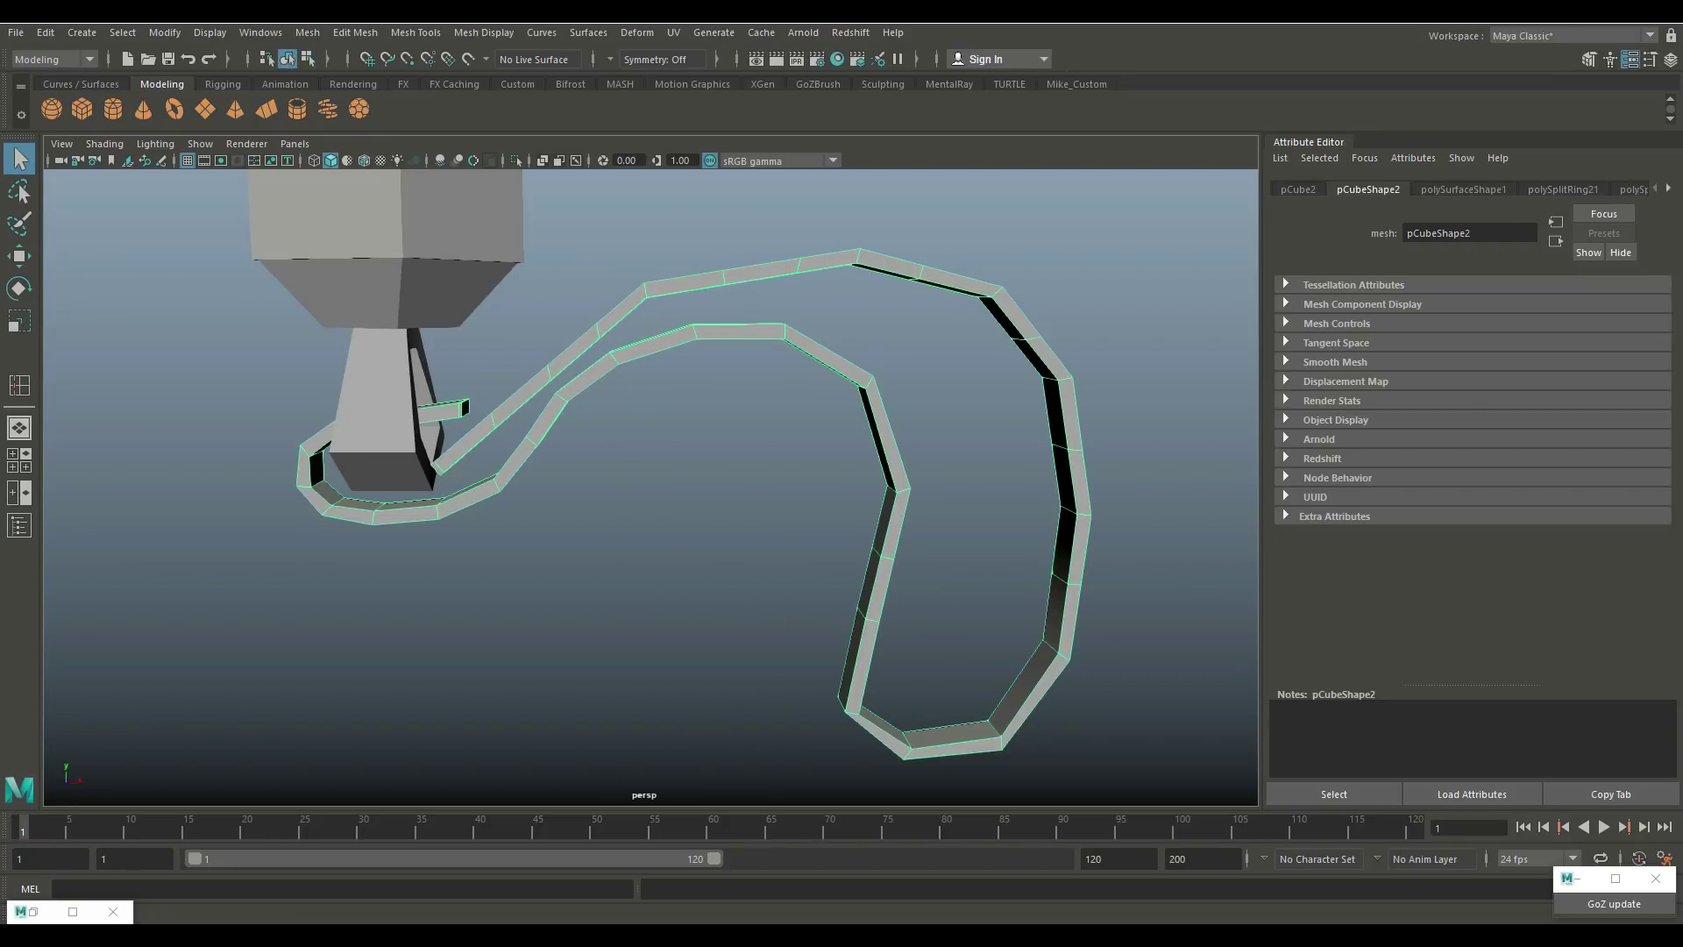
{"action": "key", "text": "3"}
{"action": "key", "text": "1"}
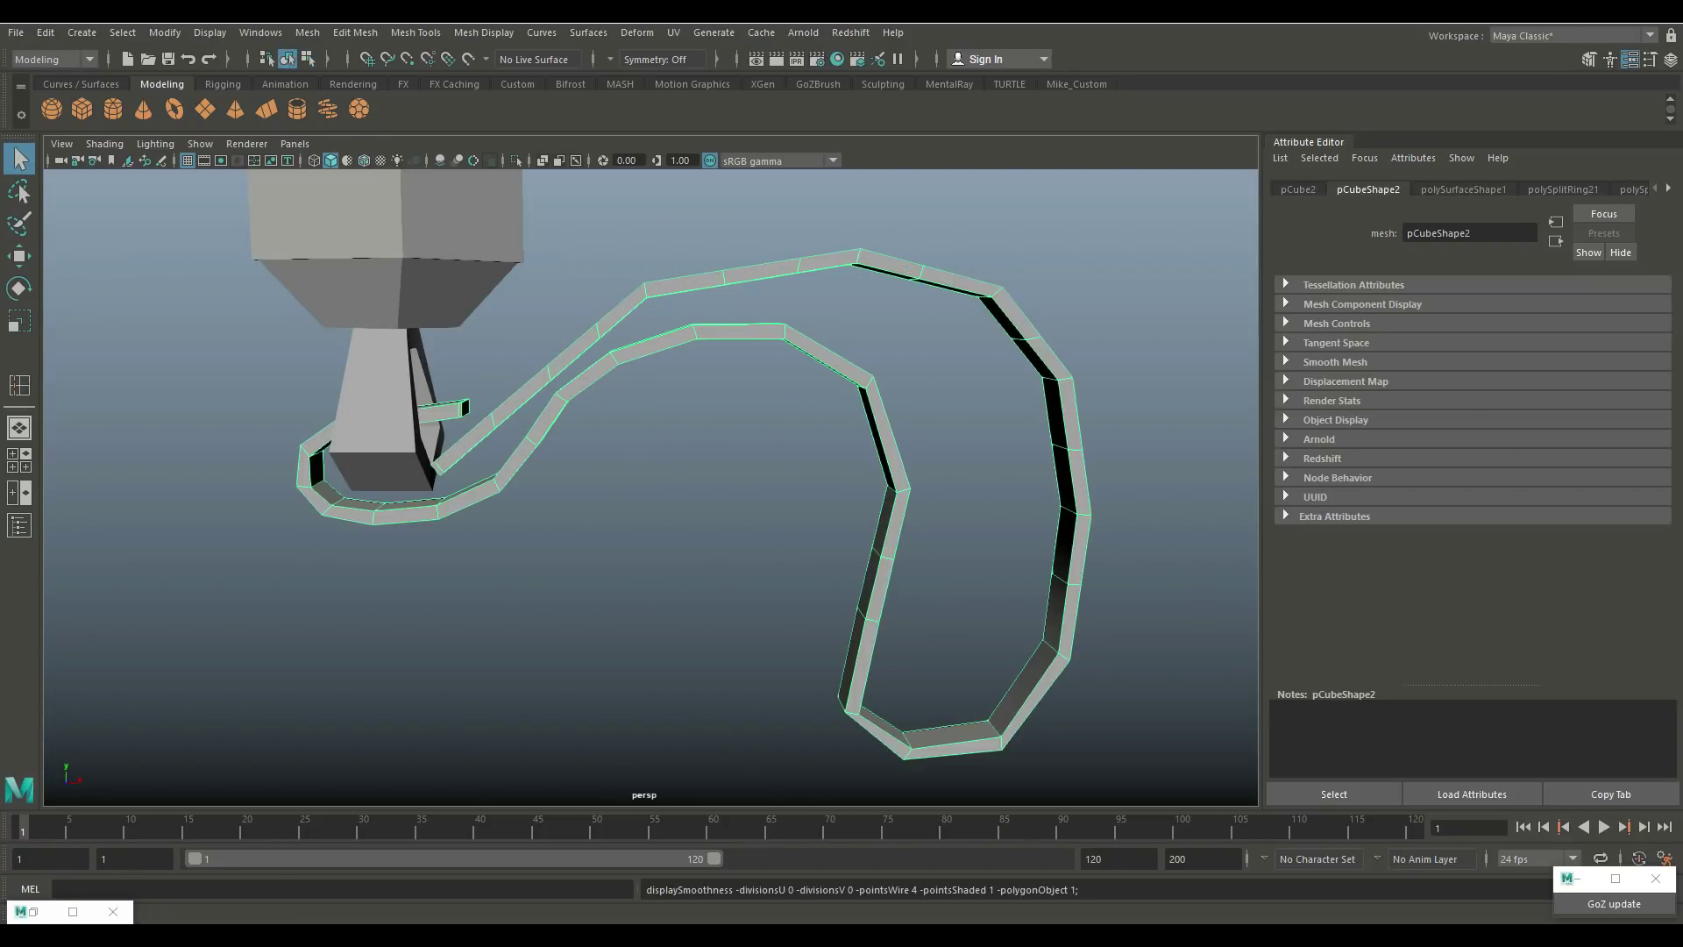
{"action": "scroll", "coordinate": [306, 482], "scroll_direction": "up", "scroll_amount": 6}
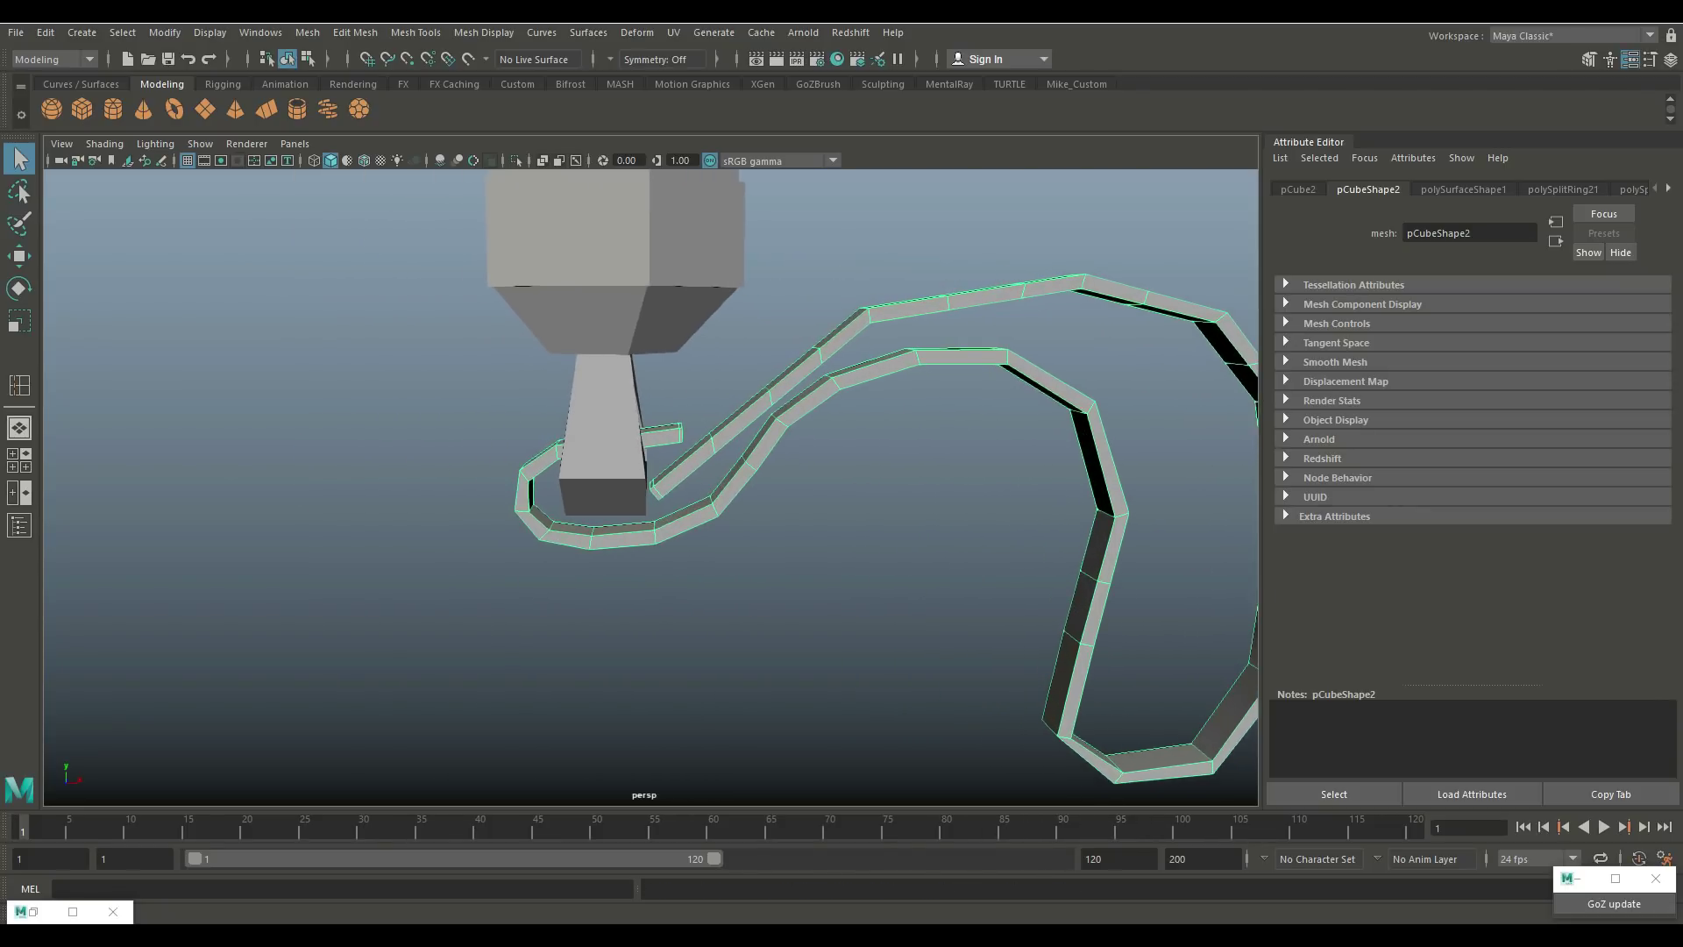
{"action": "right_click_drag", "start_coordinate": [675, 454], "coordinate": [605, 427]}
{"action": "left_click_drag", "start_coordinate": [718, 587], "coordinate": [717, 587]}
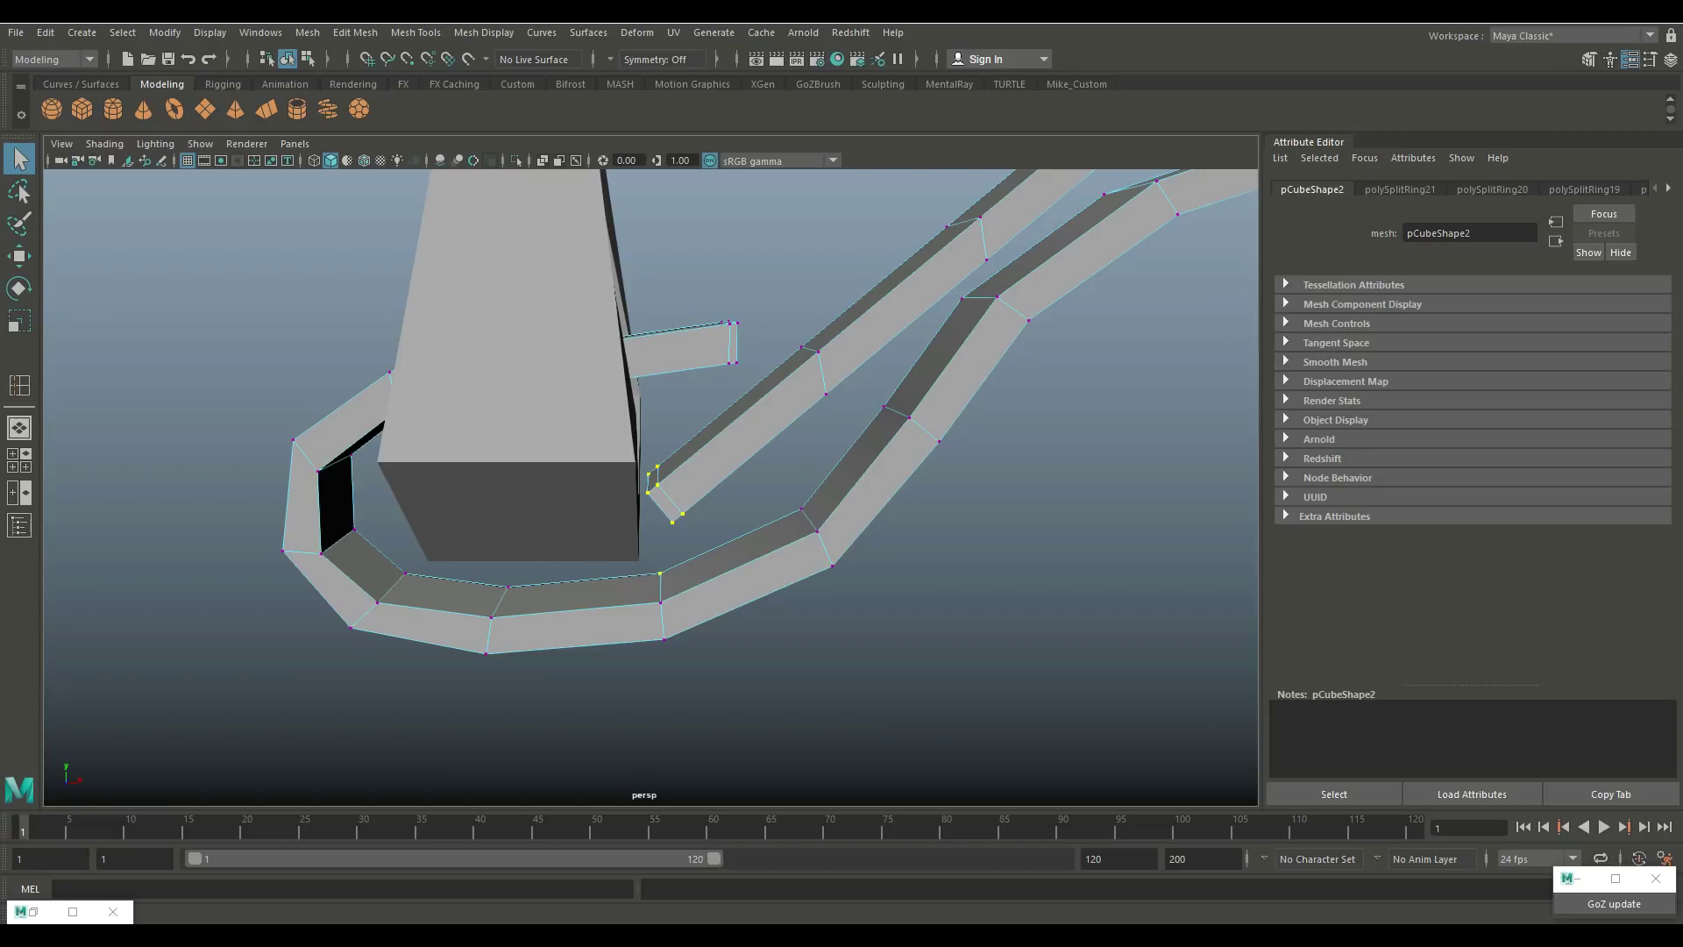
{"action": "key", "text": "ctrl+z"}
{"action": "left_click", "coordinate": [693, 464]}
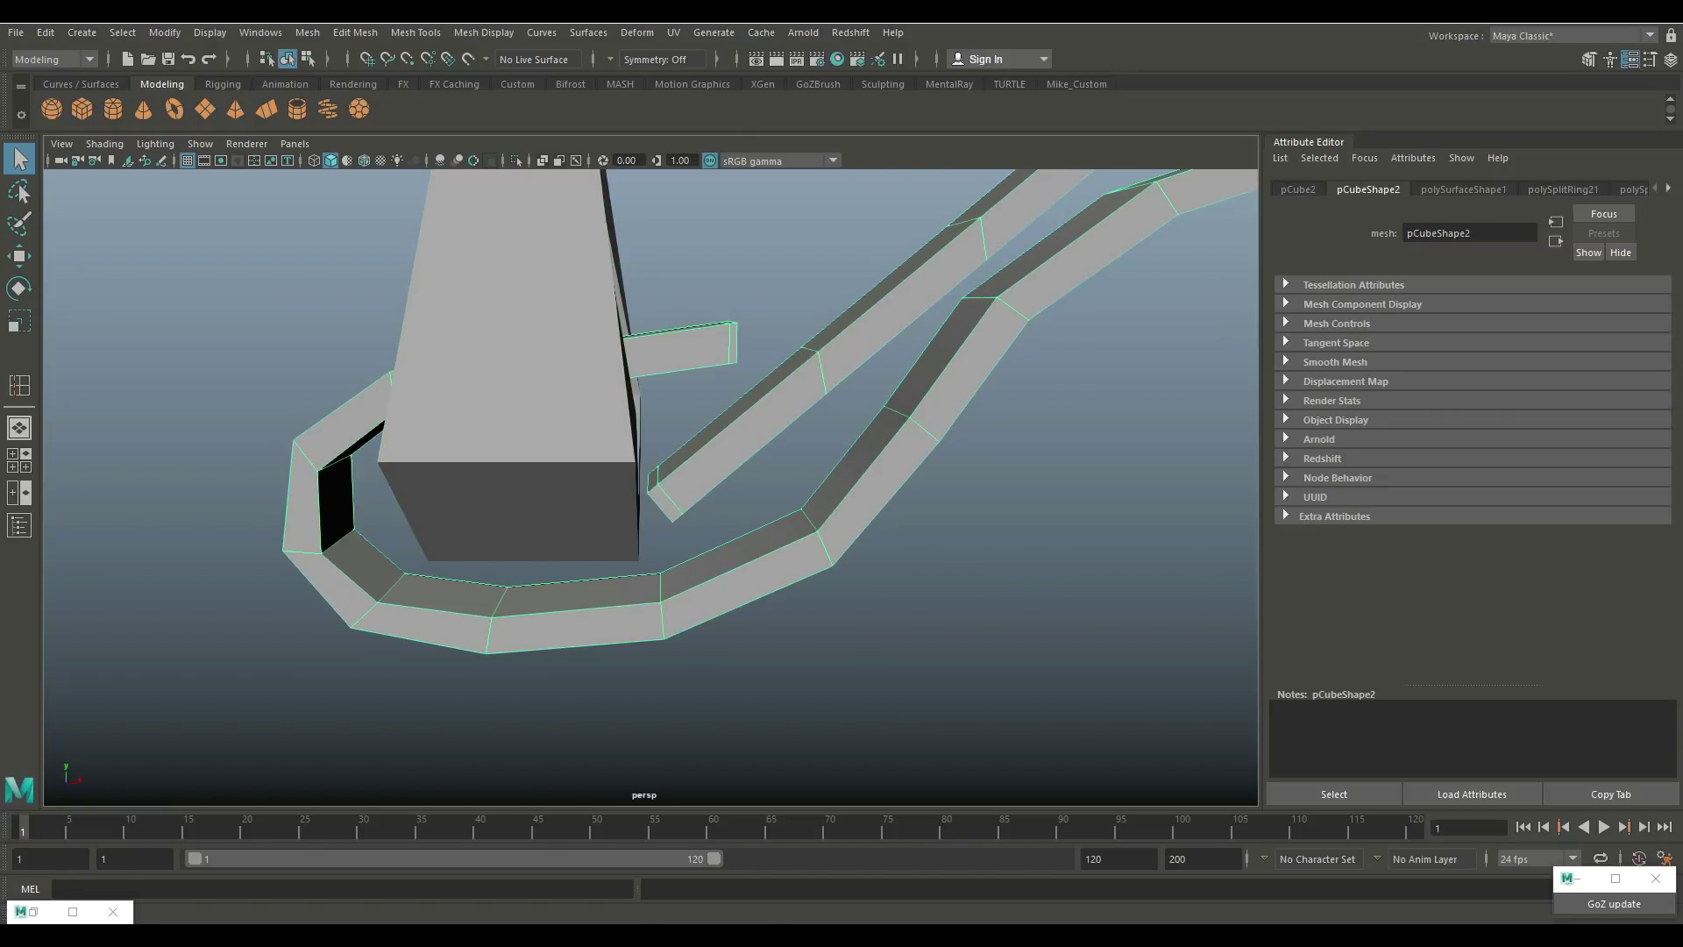
Step: Select the vertices at the cord's lower free end, raise them toward the other free end and rotate that end upright
{"action": "right_click_drag", "start_coordinate": [692, 464], "coordinate": [613, 442]}
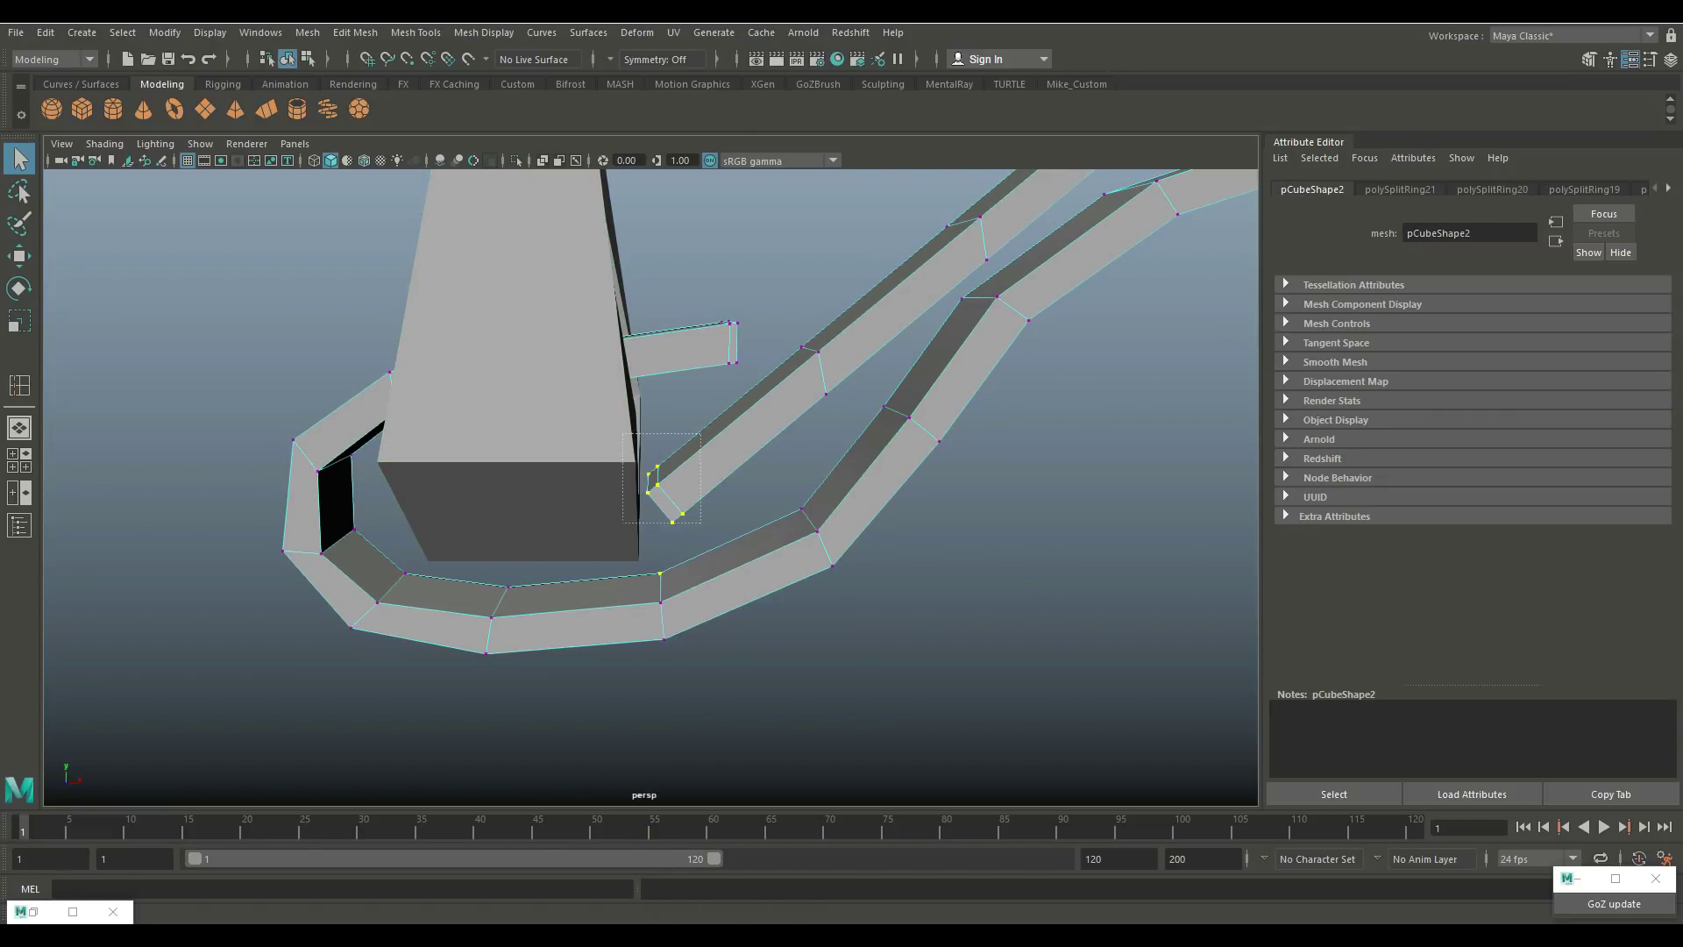
{"action": "key", "text": "w"}
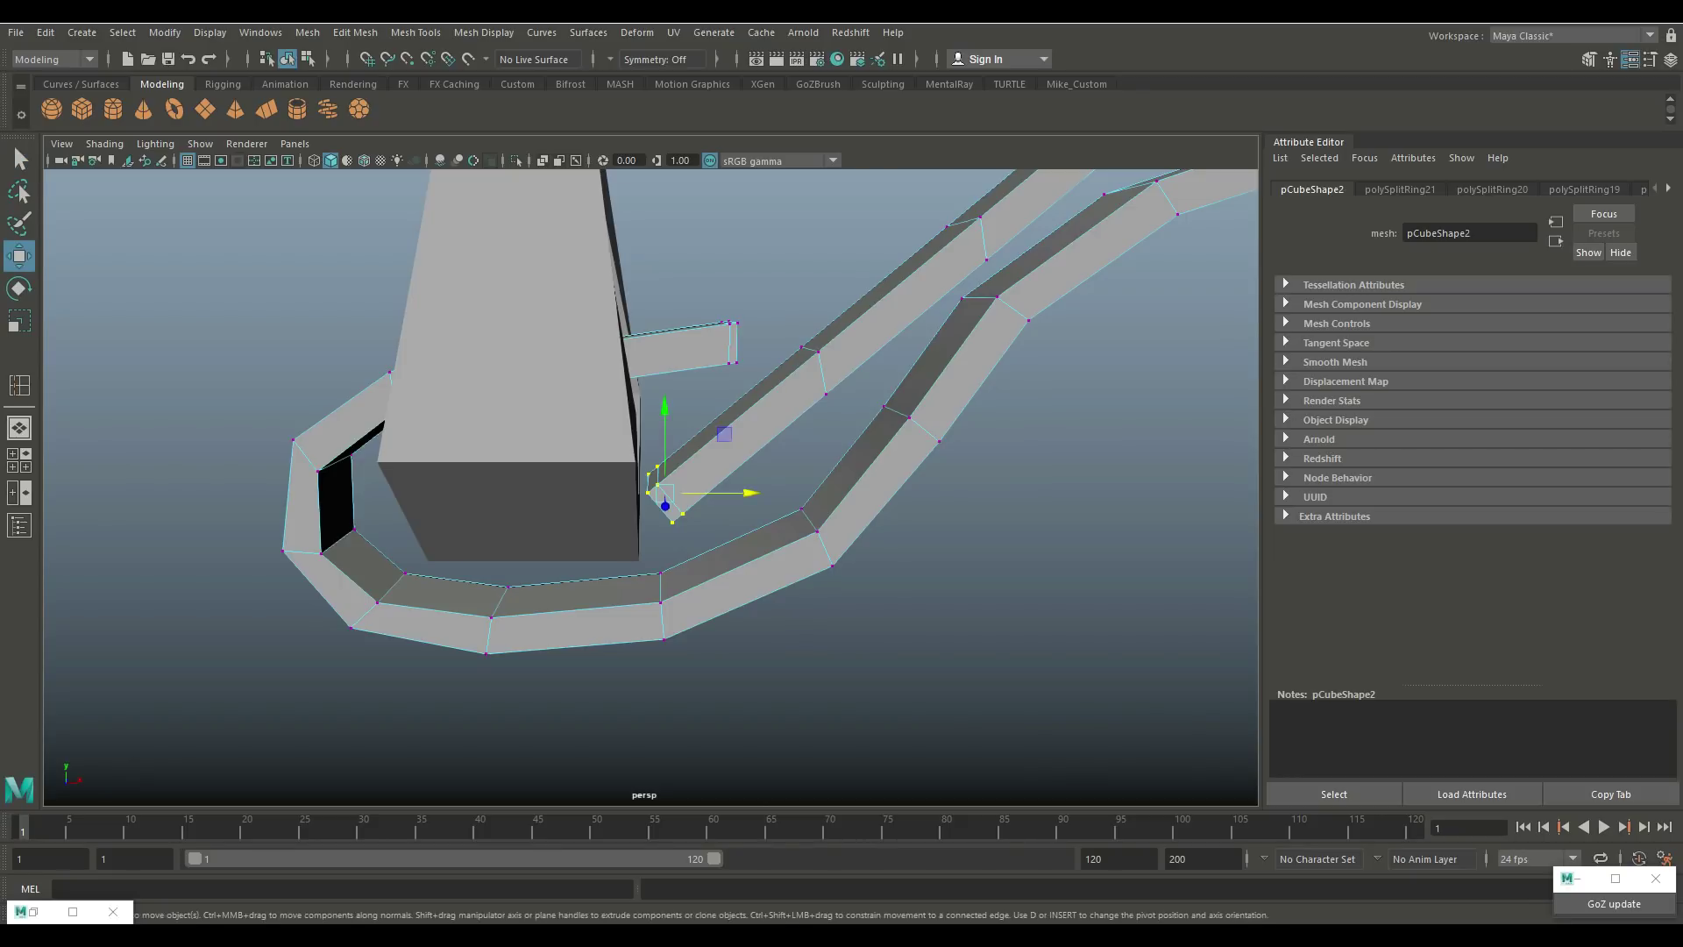
{"action": "left_click_drag", "start_coordinate": [665, 455], "coordinate": [665, 346]}
{"action": "key", "text": "e"}
{"action": "key", "text": "w"}
{"action": "left_click_drag", "start_coordinate": [648, 482], "coordinate": [614, 469], "text": "alt"}
{"action": "scroll", "coordinate": [648, 455], "scroll_direction": "up", "scroll_amount": 3}
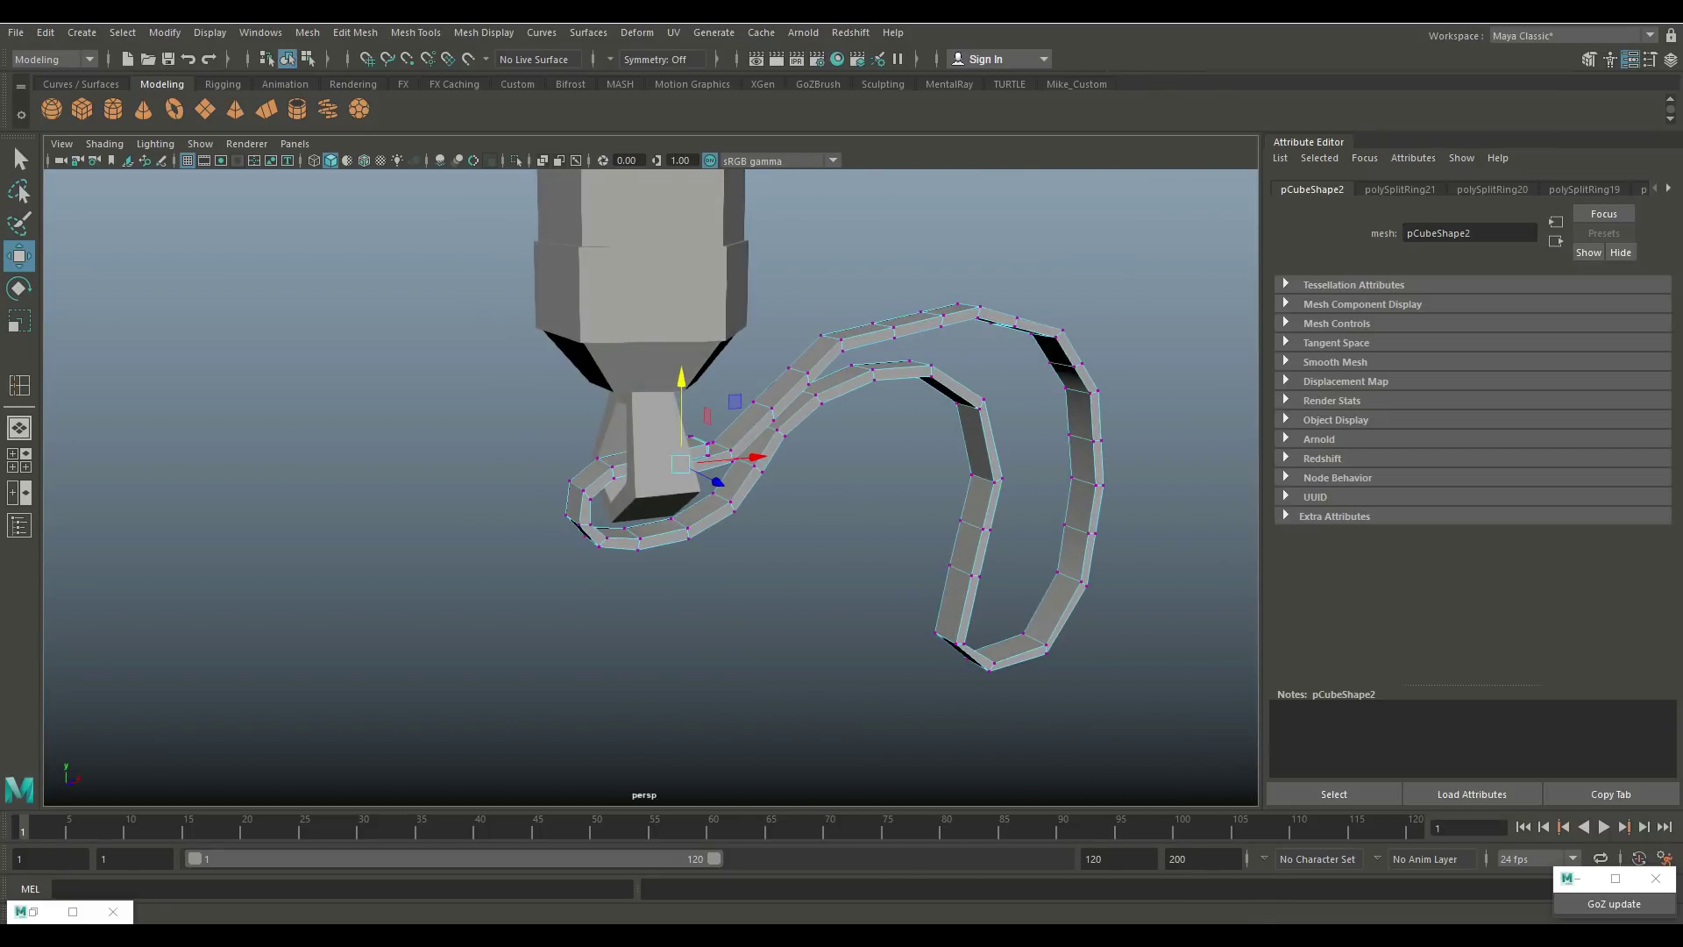
Step: Return the cord to object mode and apply Smooth with 1 division, keeping the cord selected
{"action": "right_click_drag", "start_coordinate": [872, 326], "coordinate": [964, 308]}
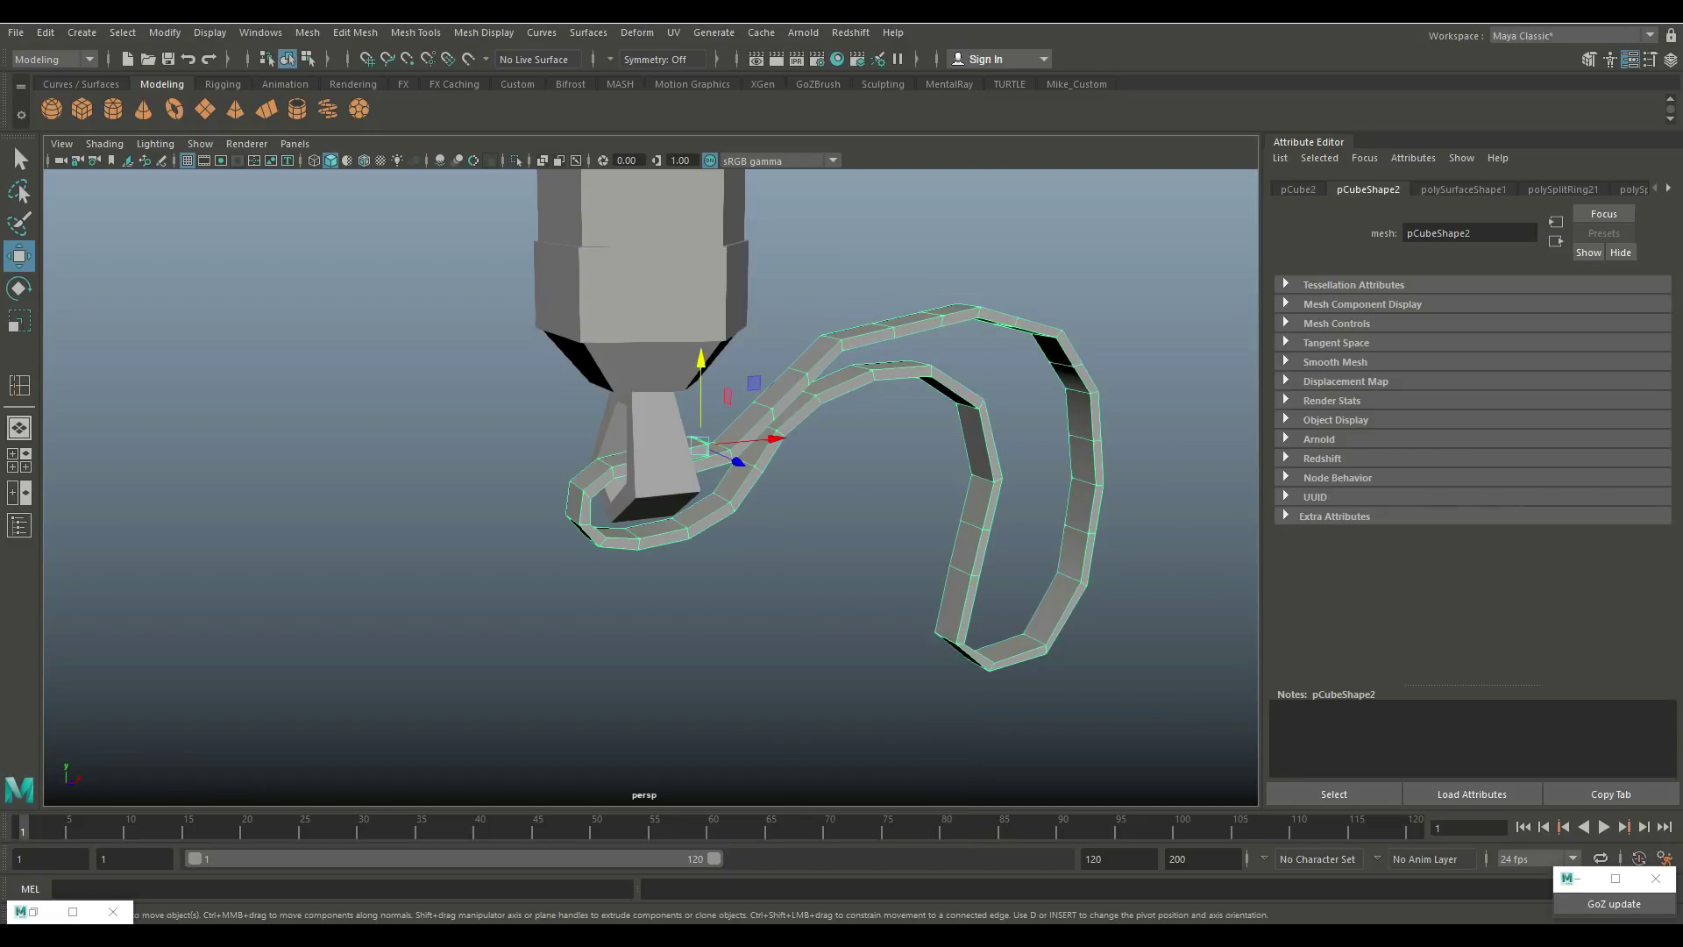
{"action": "left_click", "coordinate": [308, 32]}
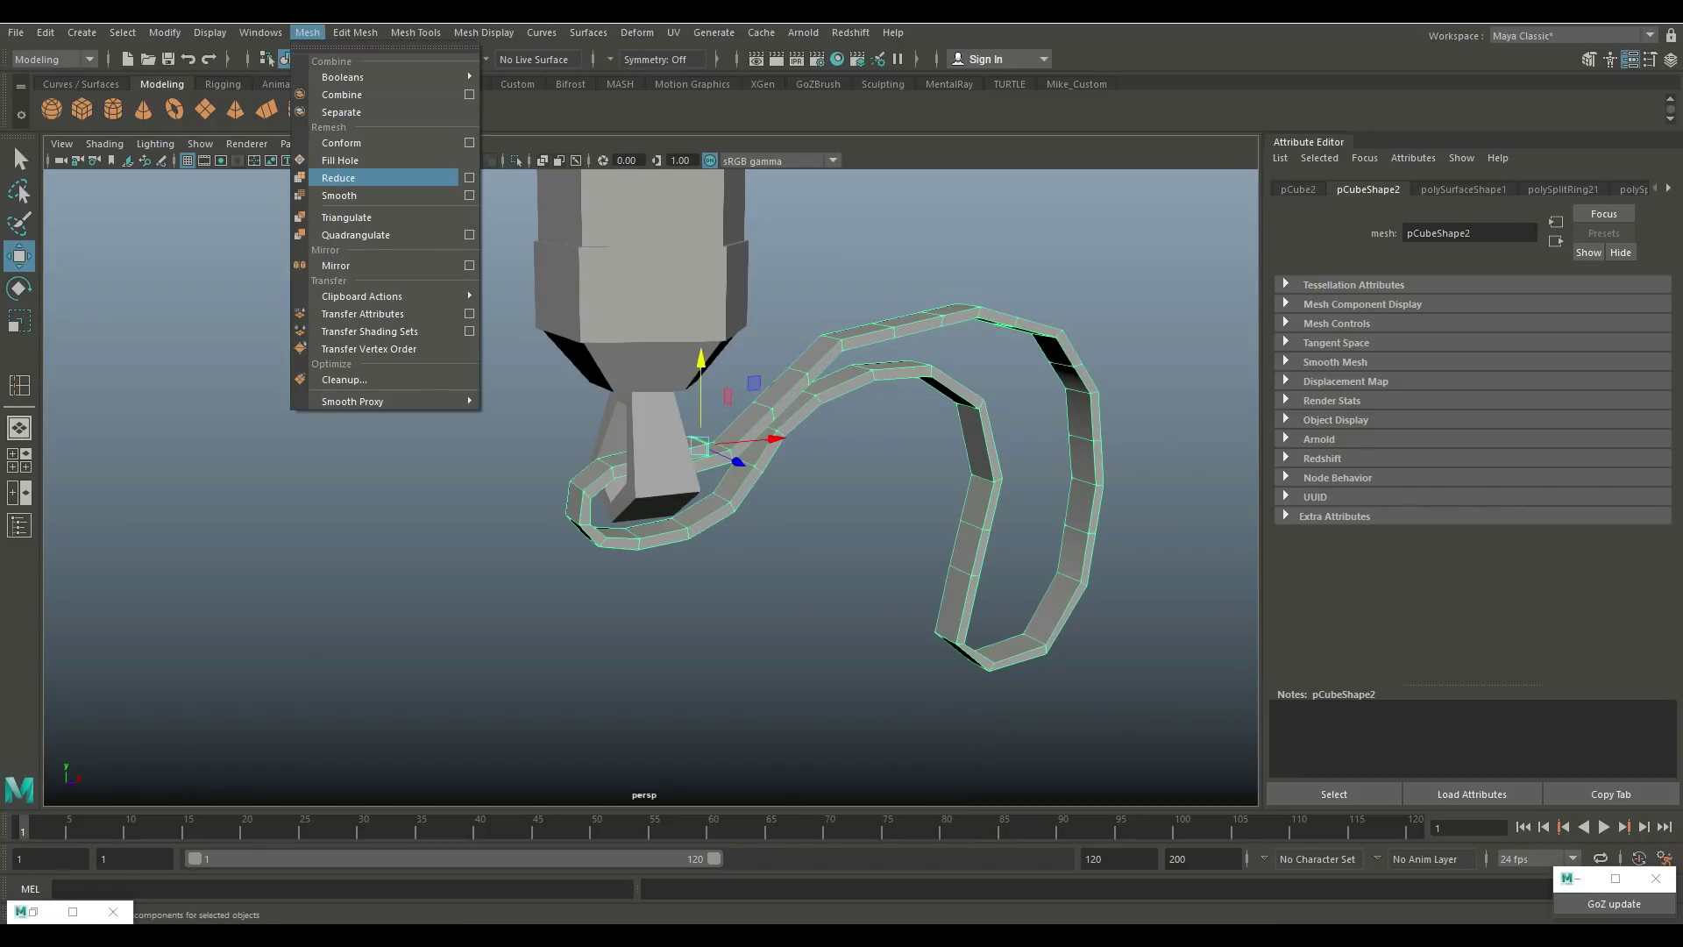
{"action": "left_click", "coordinate": [351, 195]}
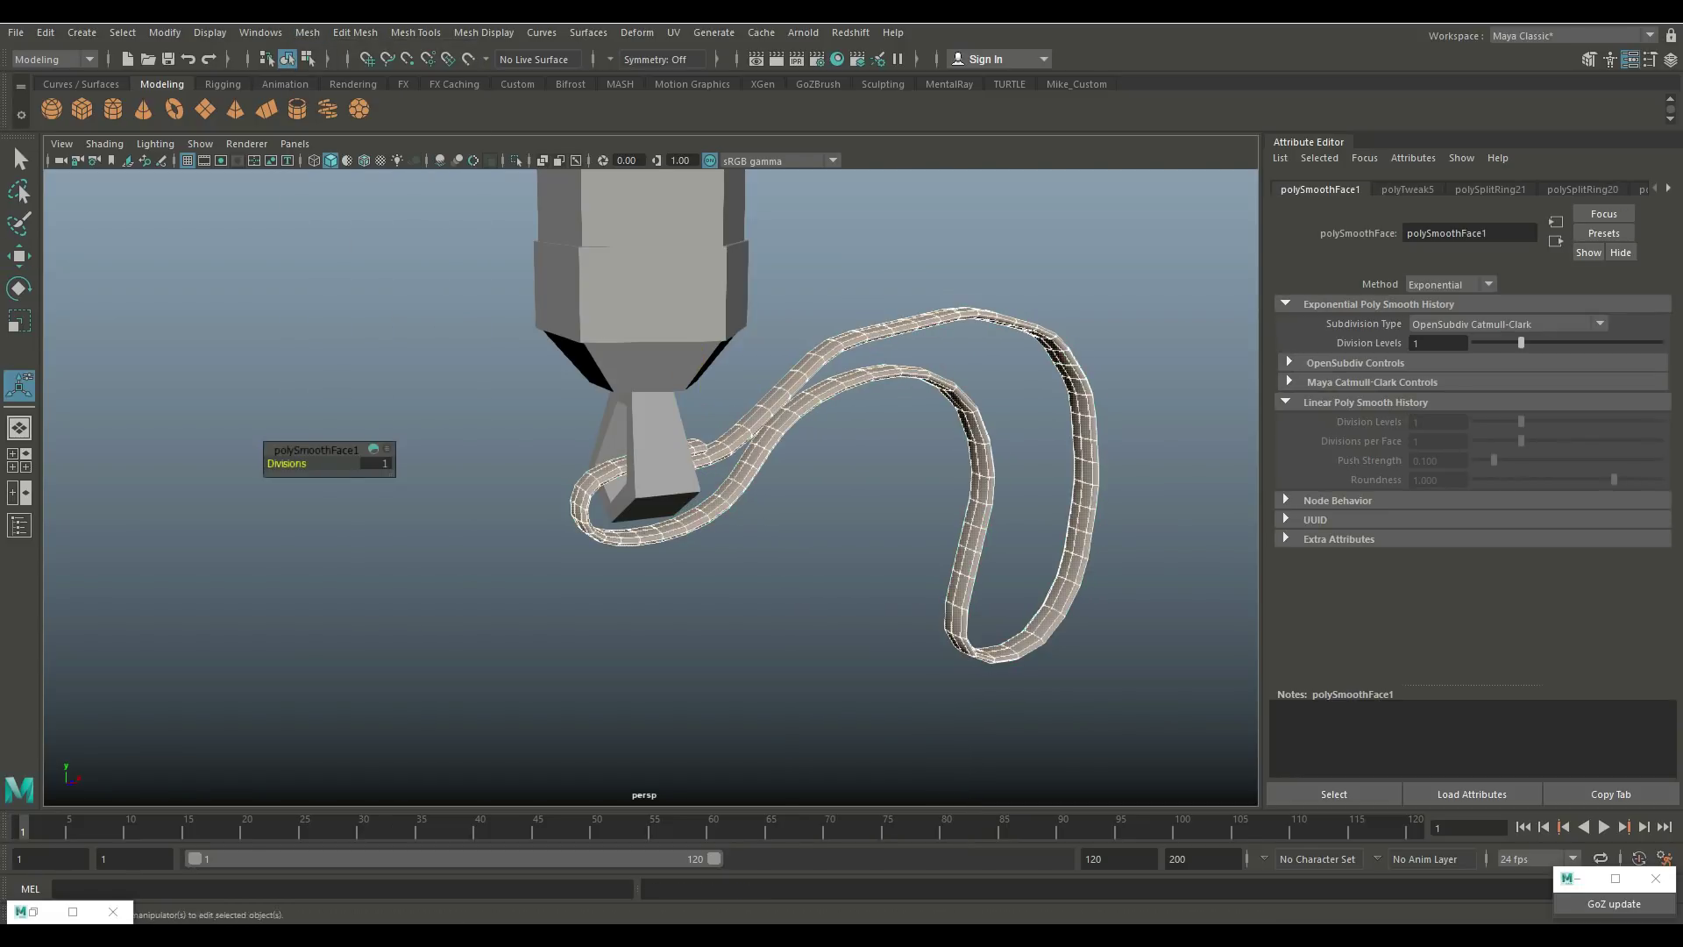
{"action": "left_click", "coordinate": [263, 666]}
{"action": "left_click_drag", "start_coordinate": [649, 526], "coordinate": [894, 465], "text": "alt"}
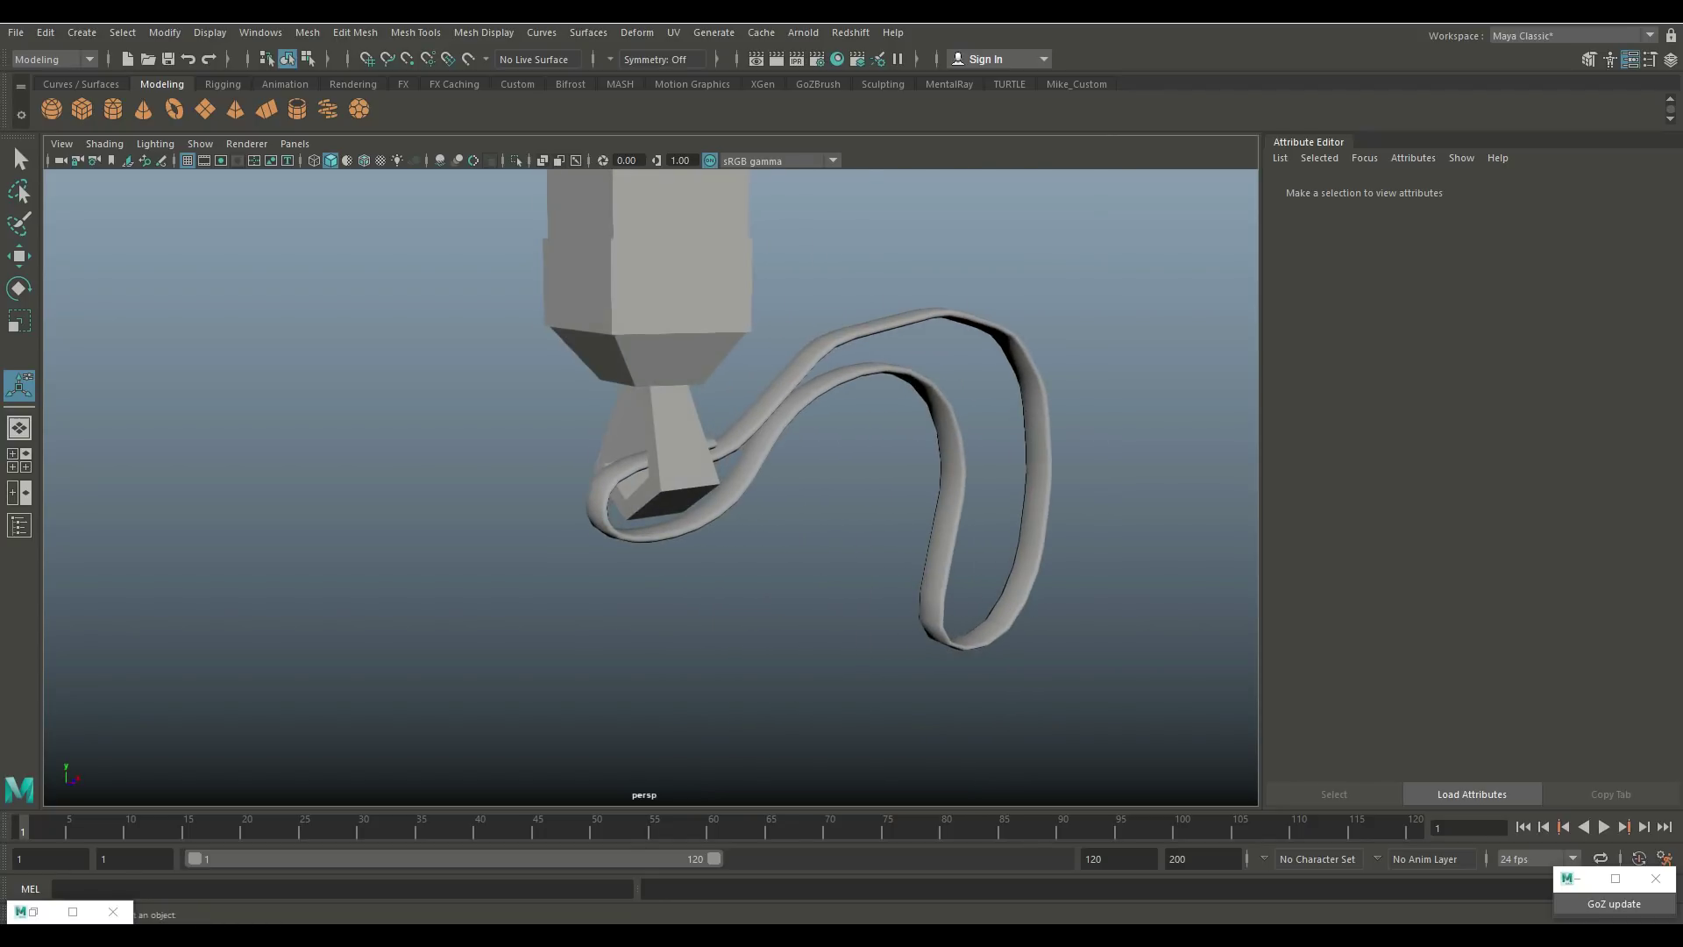
{"action": "key", "text": "ctrl+z"}
{"action": "left_click_drag", "start_coordinate": [648, 482], "coordinate": [744, 447], "text": "alt"}
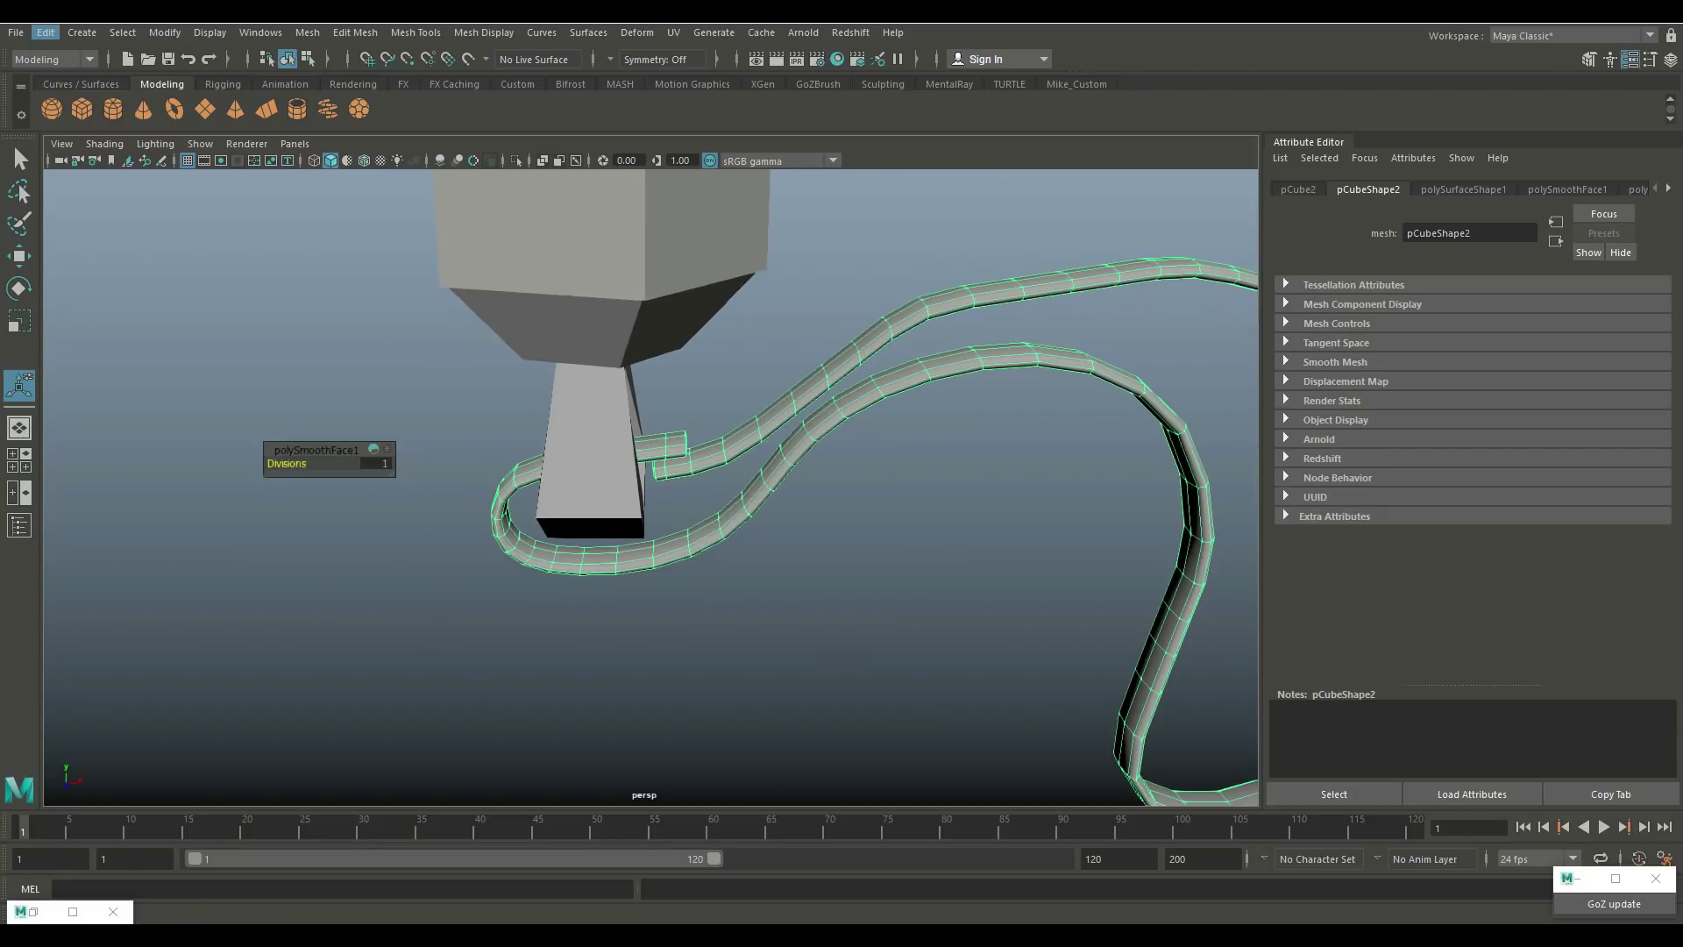
Step: Delete the smoothed cord's construction history and freeze its transformations
{"action": "left_click", "coordinate": [44, 32]}
{"action": "mouse_move", "coordinate": [96, 240]}
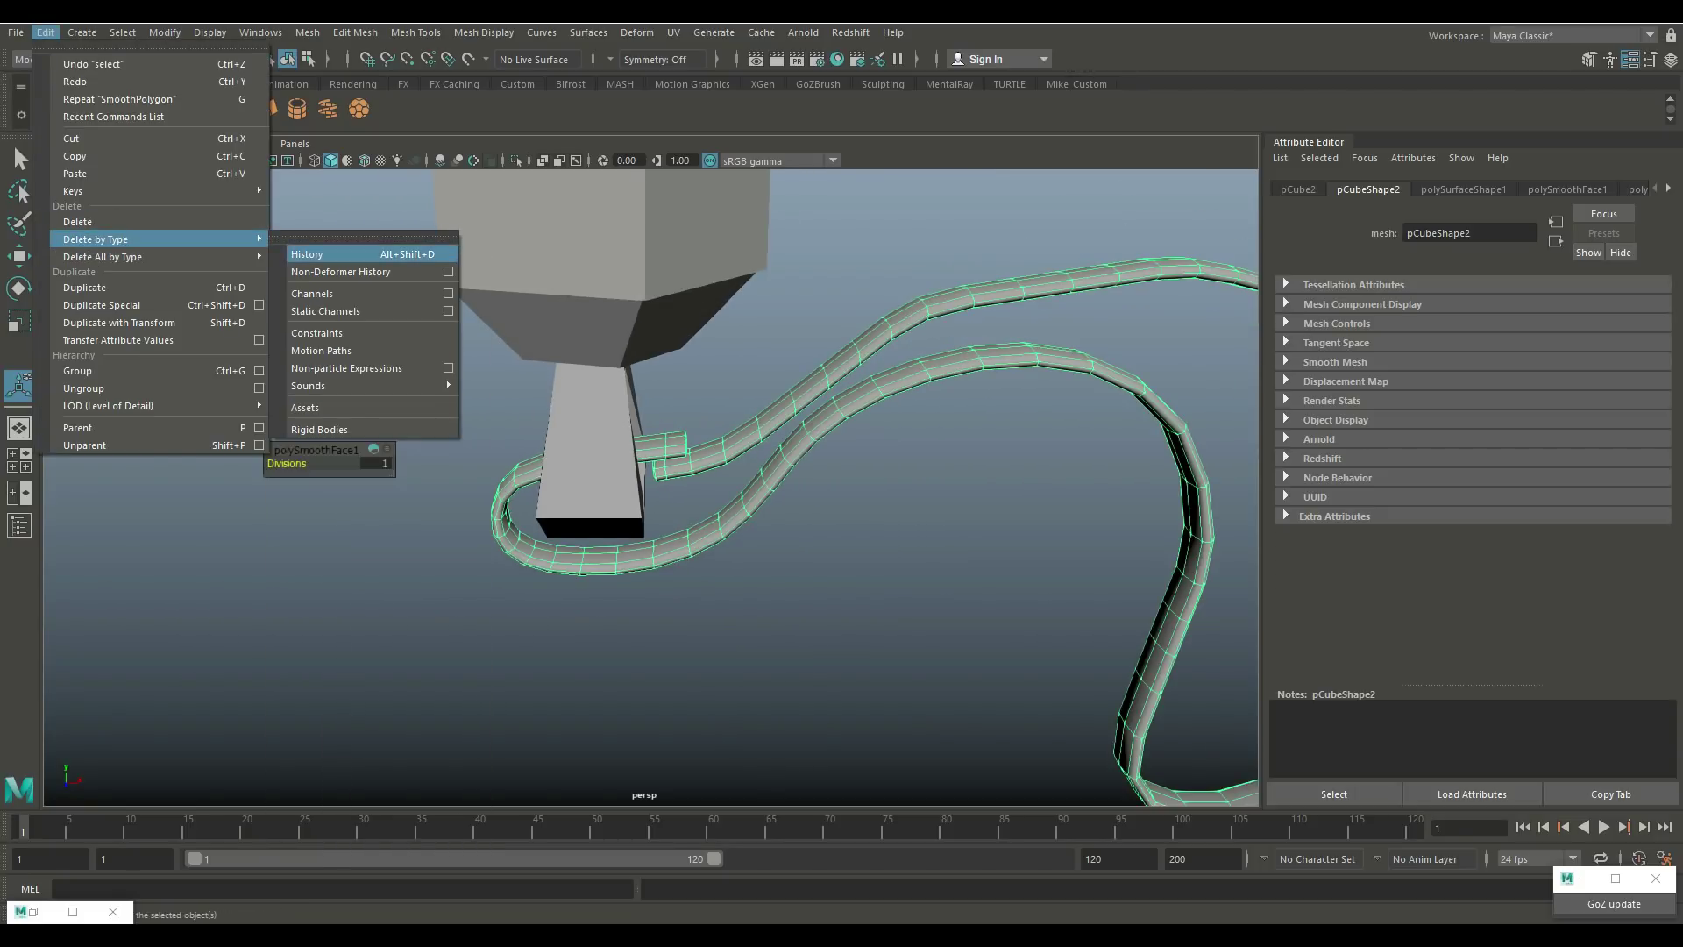
{"action": "left_click", "coordinate": [333, 254]}
{"action": "left_click", "coordinate": [165, 32]}
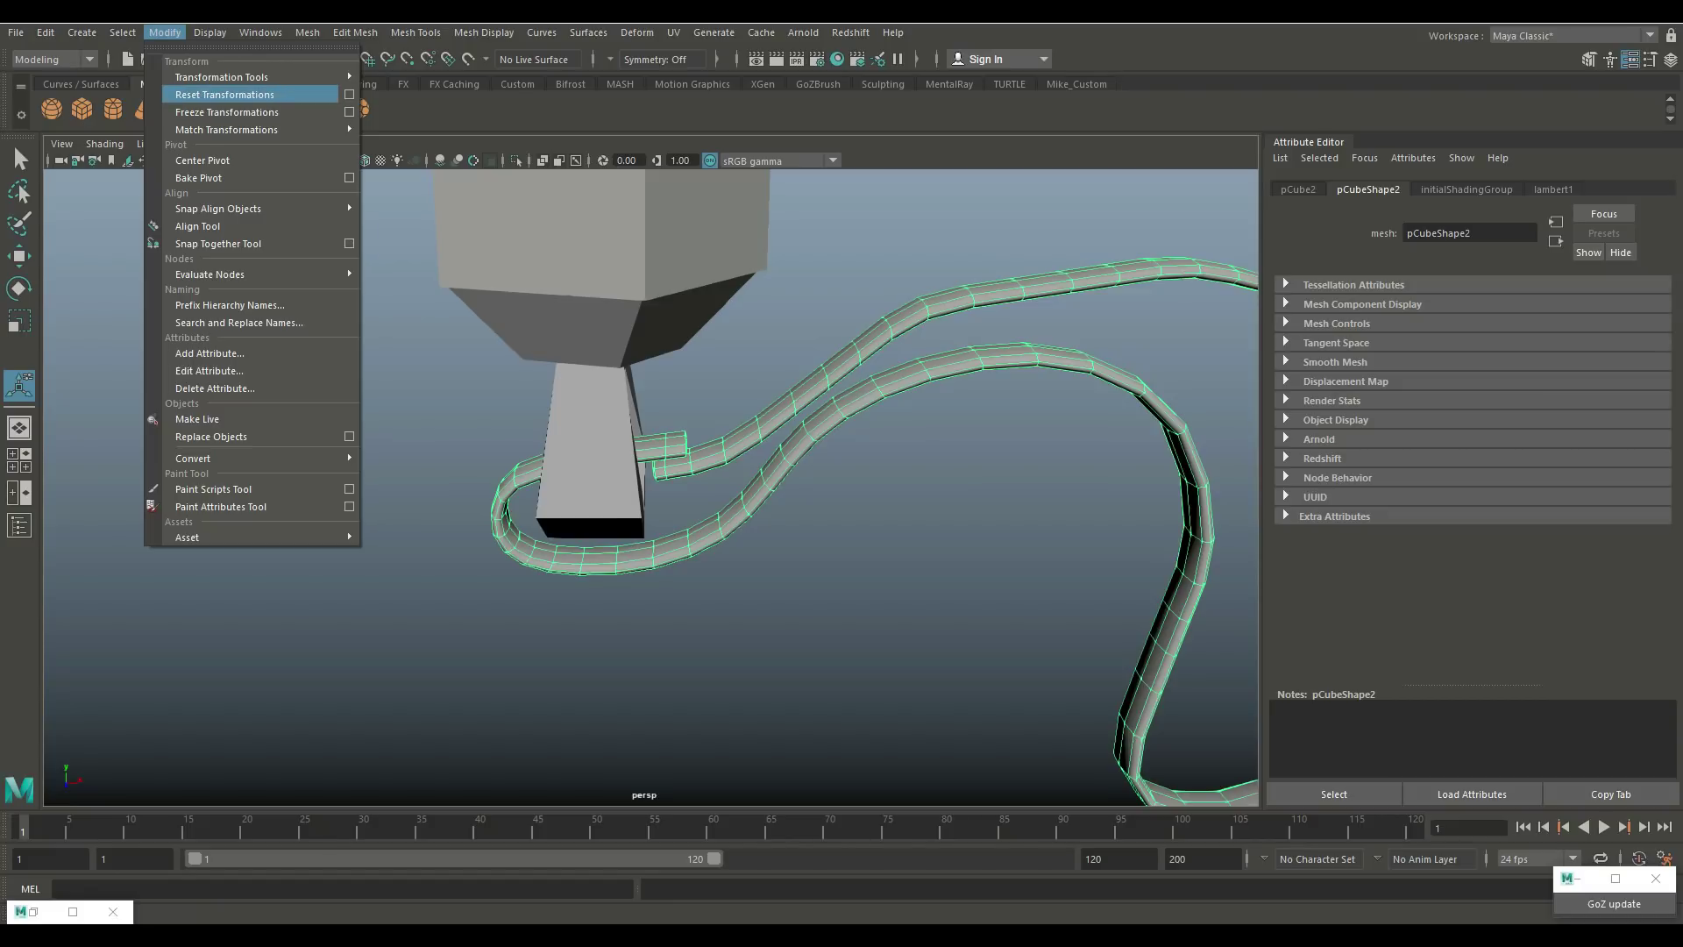
{"action": "left_click", "coordinate": [226, 112]}
Step: Rotate the whole cord slightly so its loop tilts down relative to the end ring
{"action": "left_click_drag", "start_coordinate": [614, 438], "coordinate": [701, 434], "text": "alt"}
{"action": "key", "text": "w"}
{"action": "scroll", "coordinate": [650, 482], "scroll_direction": "up", "scroll_amount": 5}
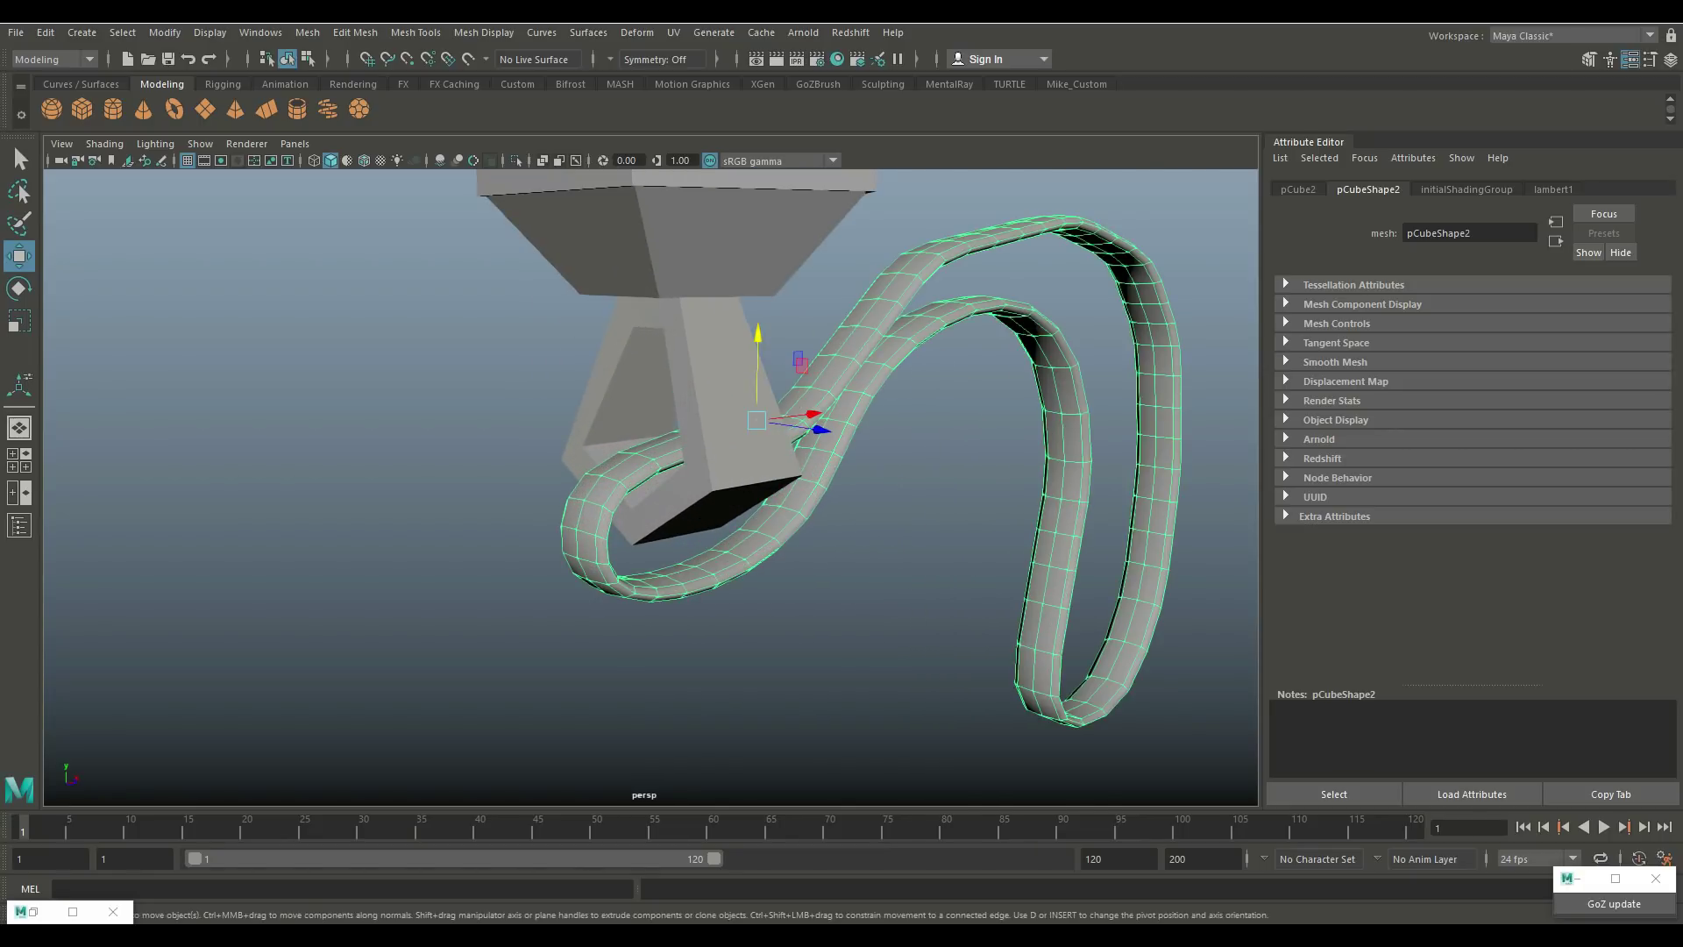
{"action": "key", "text": "e"}
{"action": "mouse_move", "coordinate": [815, 399]}
{"action": "left_mouse_down"}
{"action": "mouse_move", "coordinate": [813, 465]}
{"action": "mouse_move", "coordinate": [812, 413]}
{"action": "mouse_move", "coordinate": [831, 412]}
{"action": "left_mouse_up"}
{"action": "key", "text": "w"}
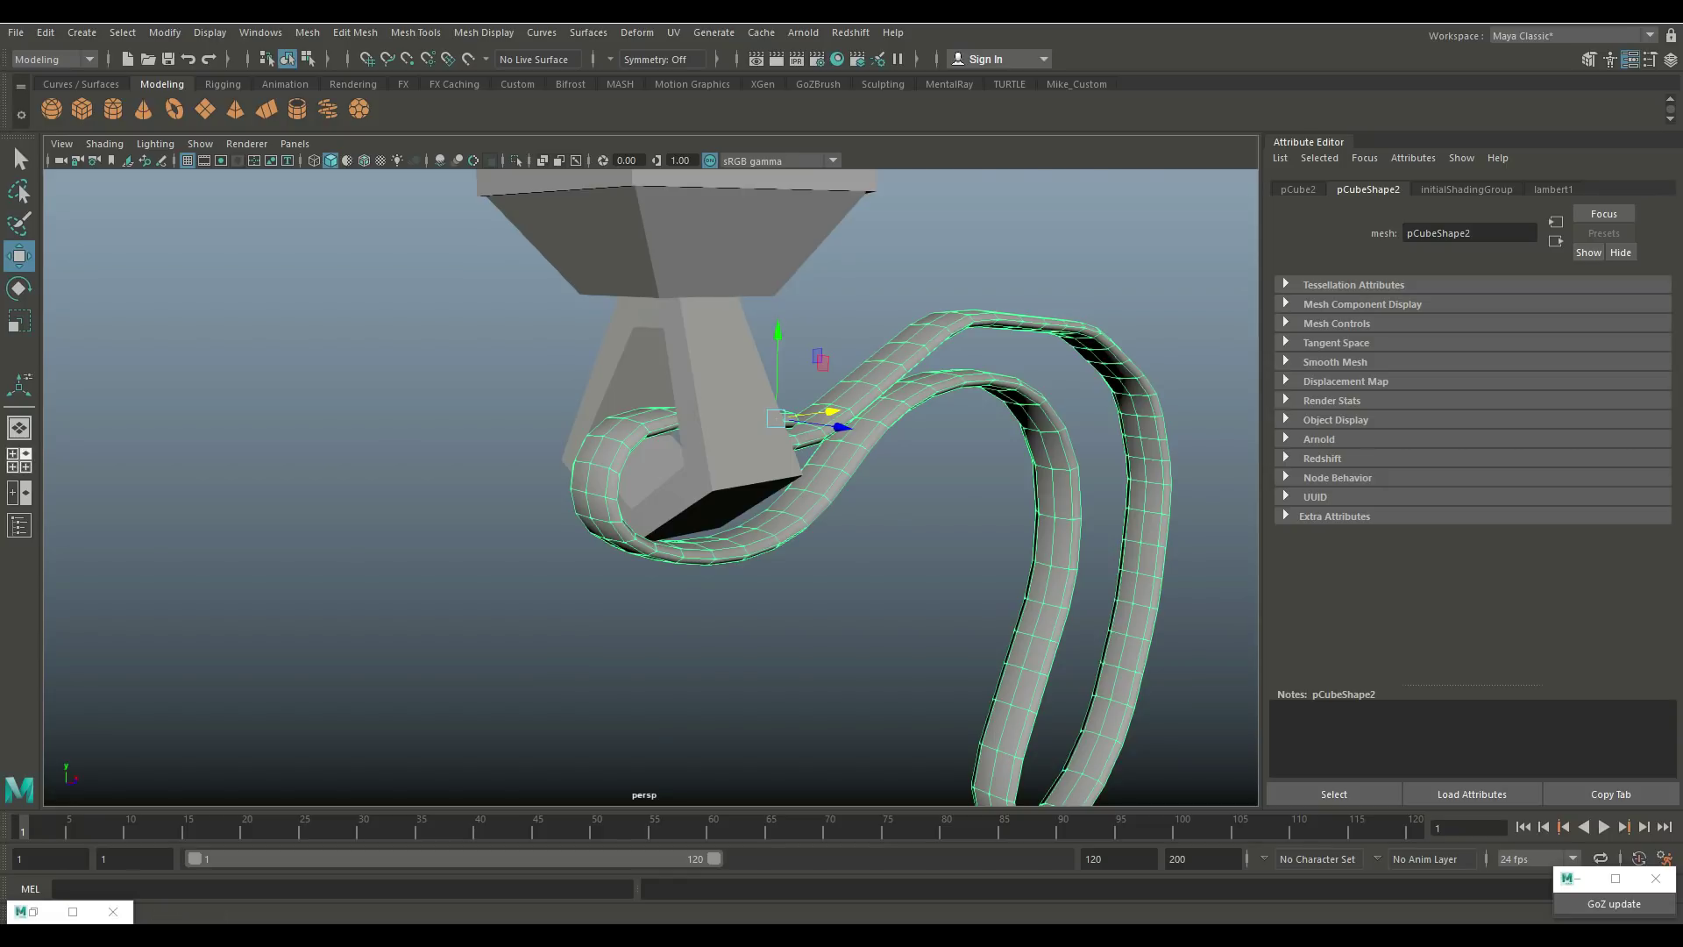
Step: Lower the cord in the front view so its upper strand sits inside the ring opening, checking in wireframe
{"action": "key", "text": "space"}
{"action": "key", "text": "space"}
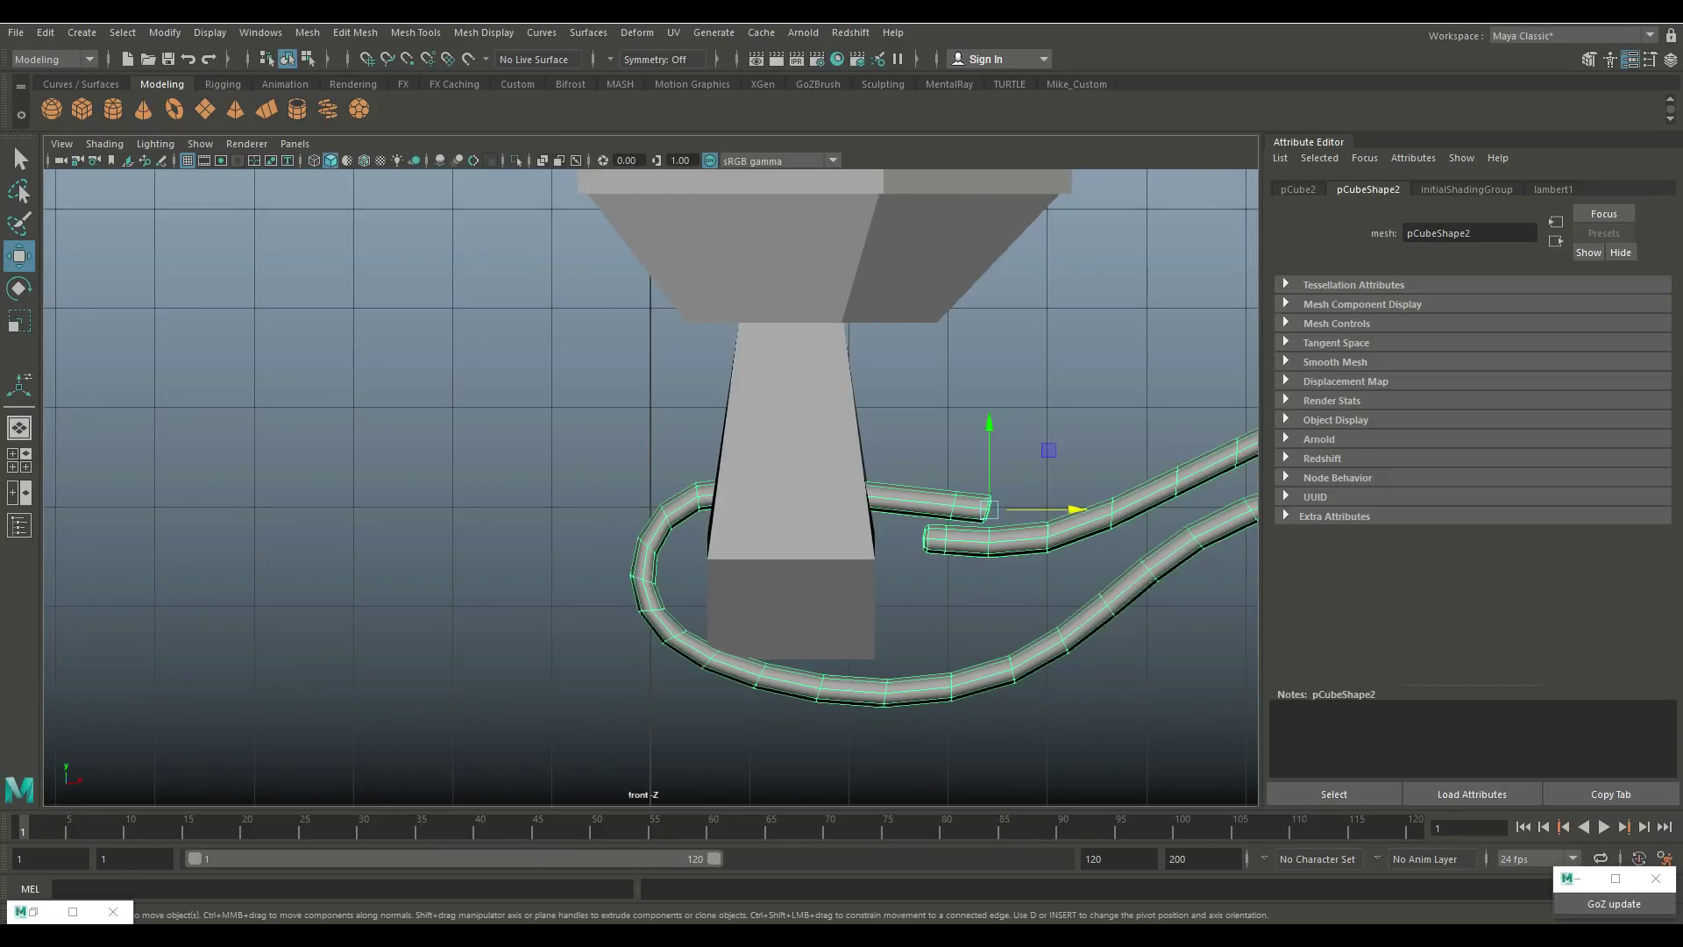
{"action": "left_click_drag", "start_coordinate": [989, 442], "coordinate": [989, 472]}
{"action": "key", "text": "4"}
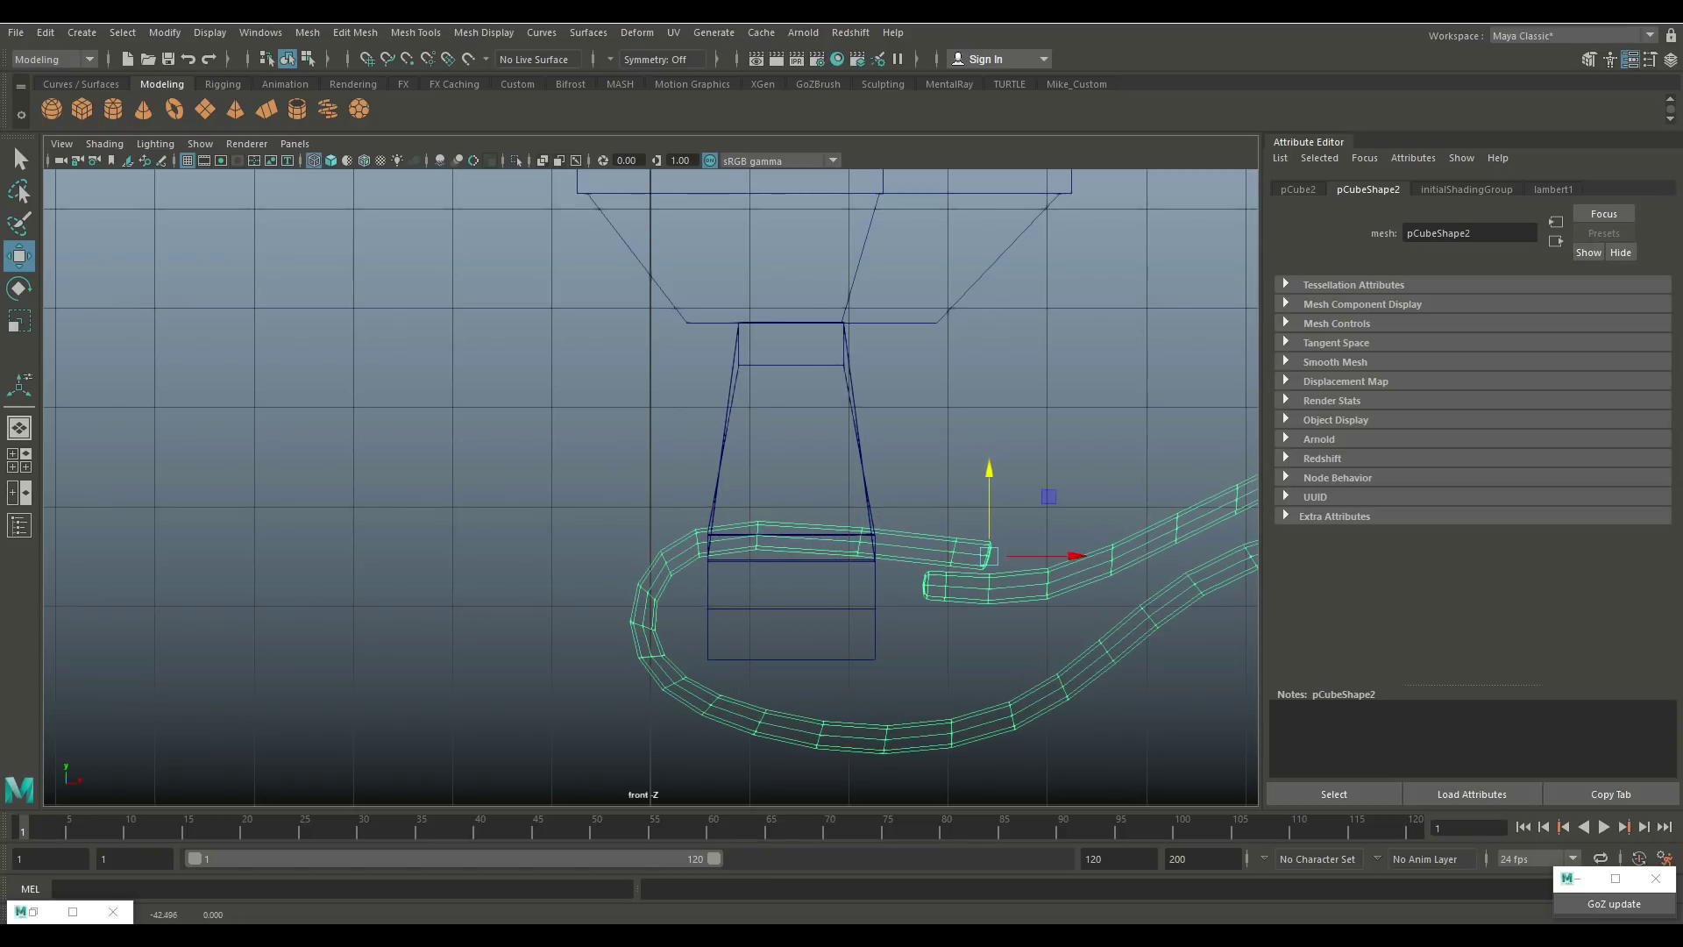
{"action": "left_click", "coordinate": [19, 460]}
{"action": "left_click", "coordinate": [19, 428]}
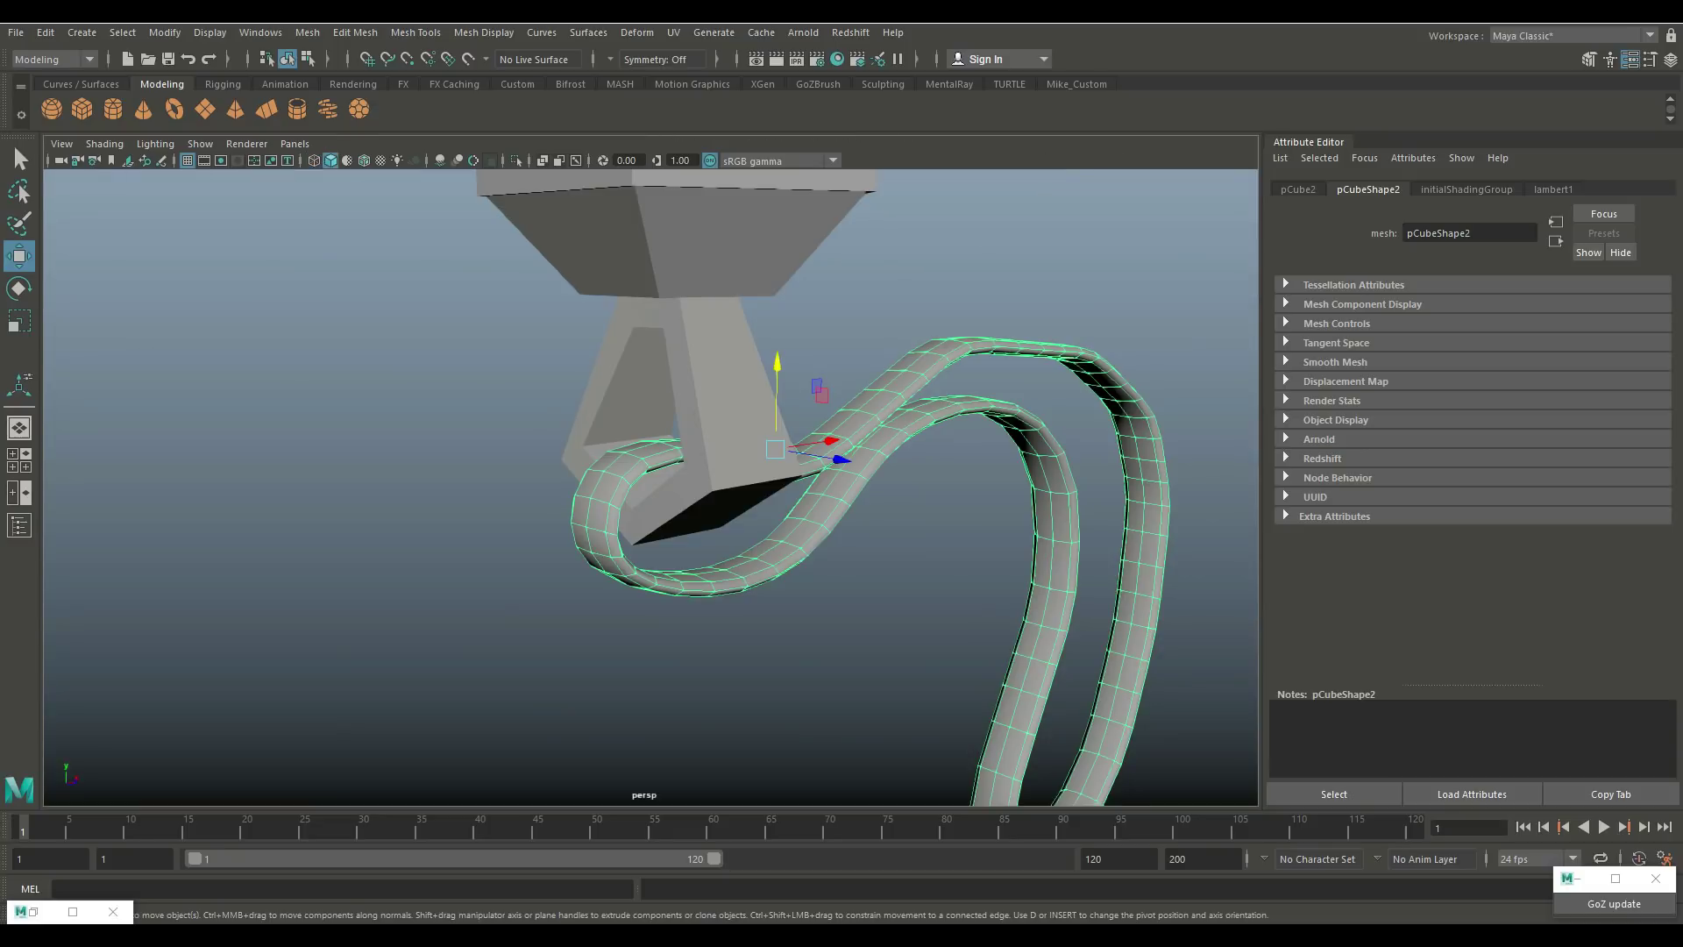
Step: Shift the cord sideways to adjust its position through the ring, and deselect it
{"action": "left_click_drag", "start_coordinate": [649, 482], "coordinate": [842, 482], "text": "alt"}
{"action": "left_click_drag", "start_coordinate": [553, 426], "coordinate": [518, 426]}
{"action": "left_click_drag", "start_coordinate": [614, 482], "coordinate": [933, 447], "text": "alt"}
{"action": "scroll", "coordinate": [650, 482], "scroll_direction": "down", "scroll_amount": 5}
{"action": "left_click", "coordinate": [351, 657]}
{"action": "scroll", "coordinate": [651, 482], "scroll_direction": "up", "scroll_amount": 5}
{"action": "scroll", "coordinate": [650, 482], "scroll_direction": "up", "scroll_amount": 3}
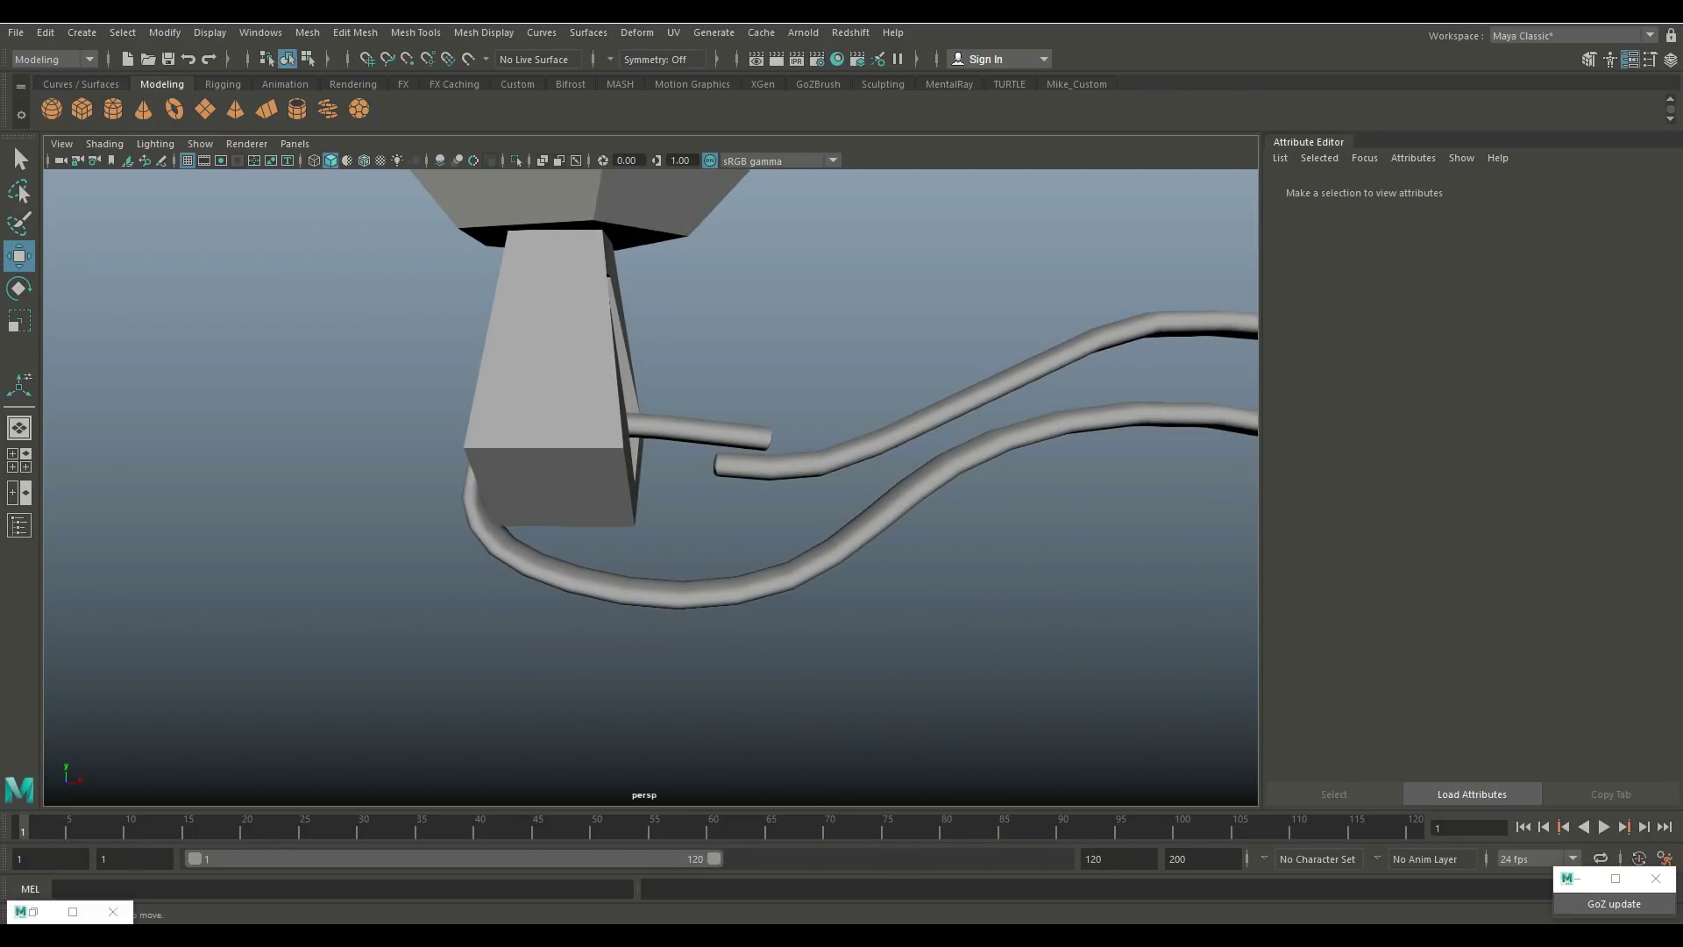
Step: Select the vertices at the tip of the cord's lower free end, raise them slightly toward the upper end, and deselect them
{"action": "left_click", "coordinate": [820, 469]}
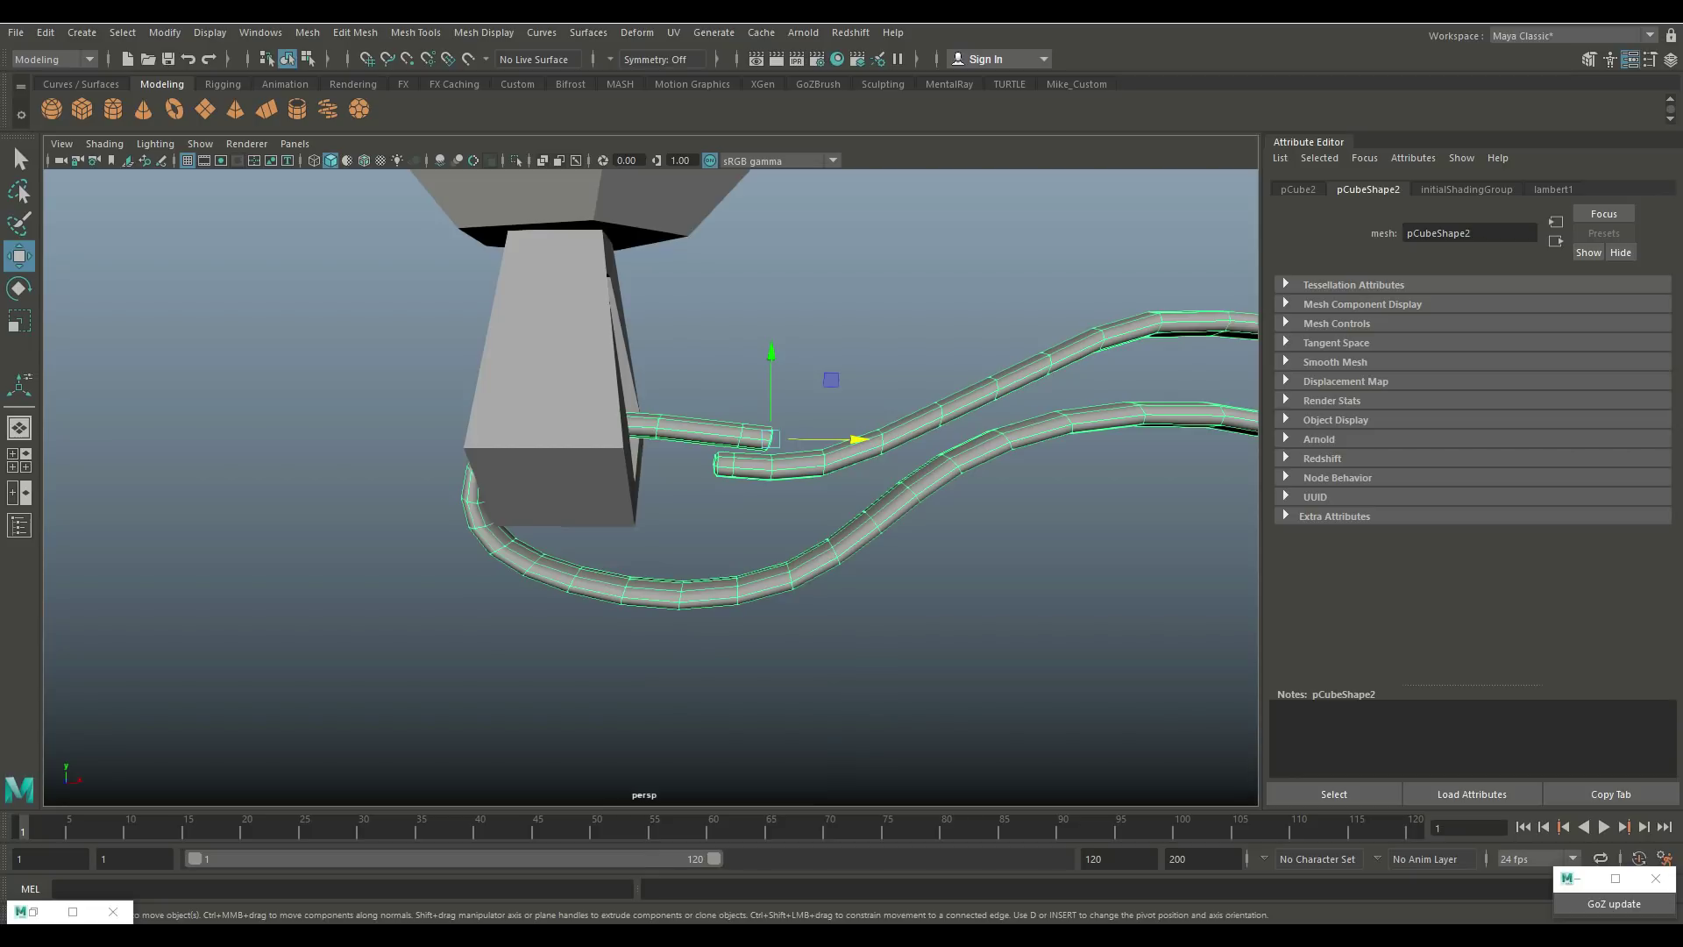
{"action": "right_click_drag", "start_coordinate": [735, 429], "coordinate": [648, 430]}
{"action": "scroll", "coordinate": [649, 430], "scroll_direction": "up", "scroll_amount": 2}
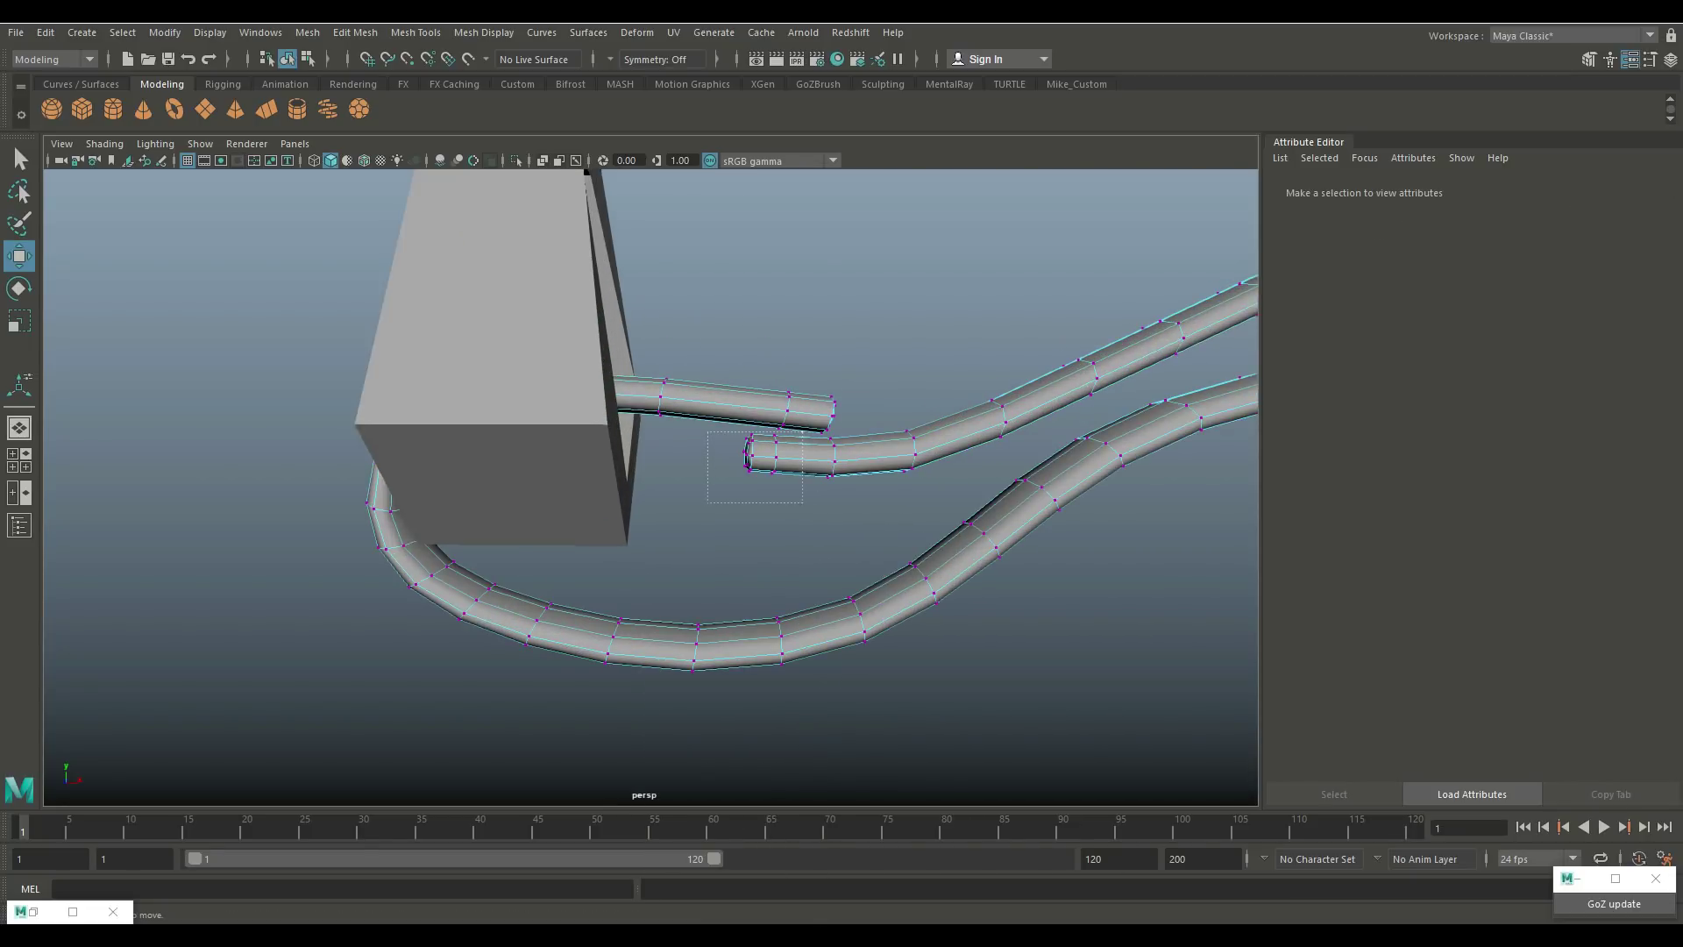
{"action": "left_click_drag", "start_coordinate": [802, 502], "coordinate": [802, 503]}
{"action": "left_click_drag", "start_coordinate": [760, 386], "coordinate": [760, 375]}
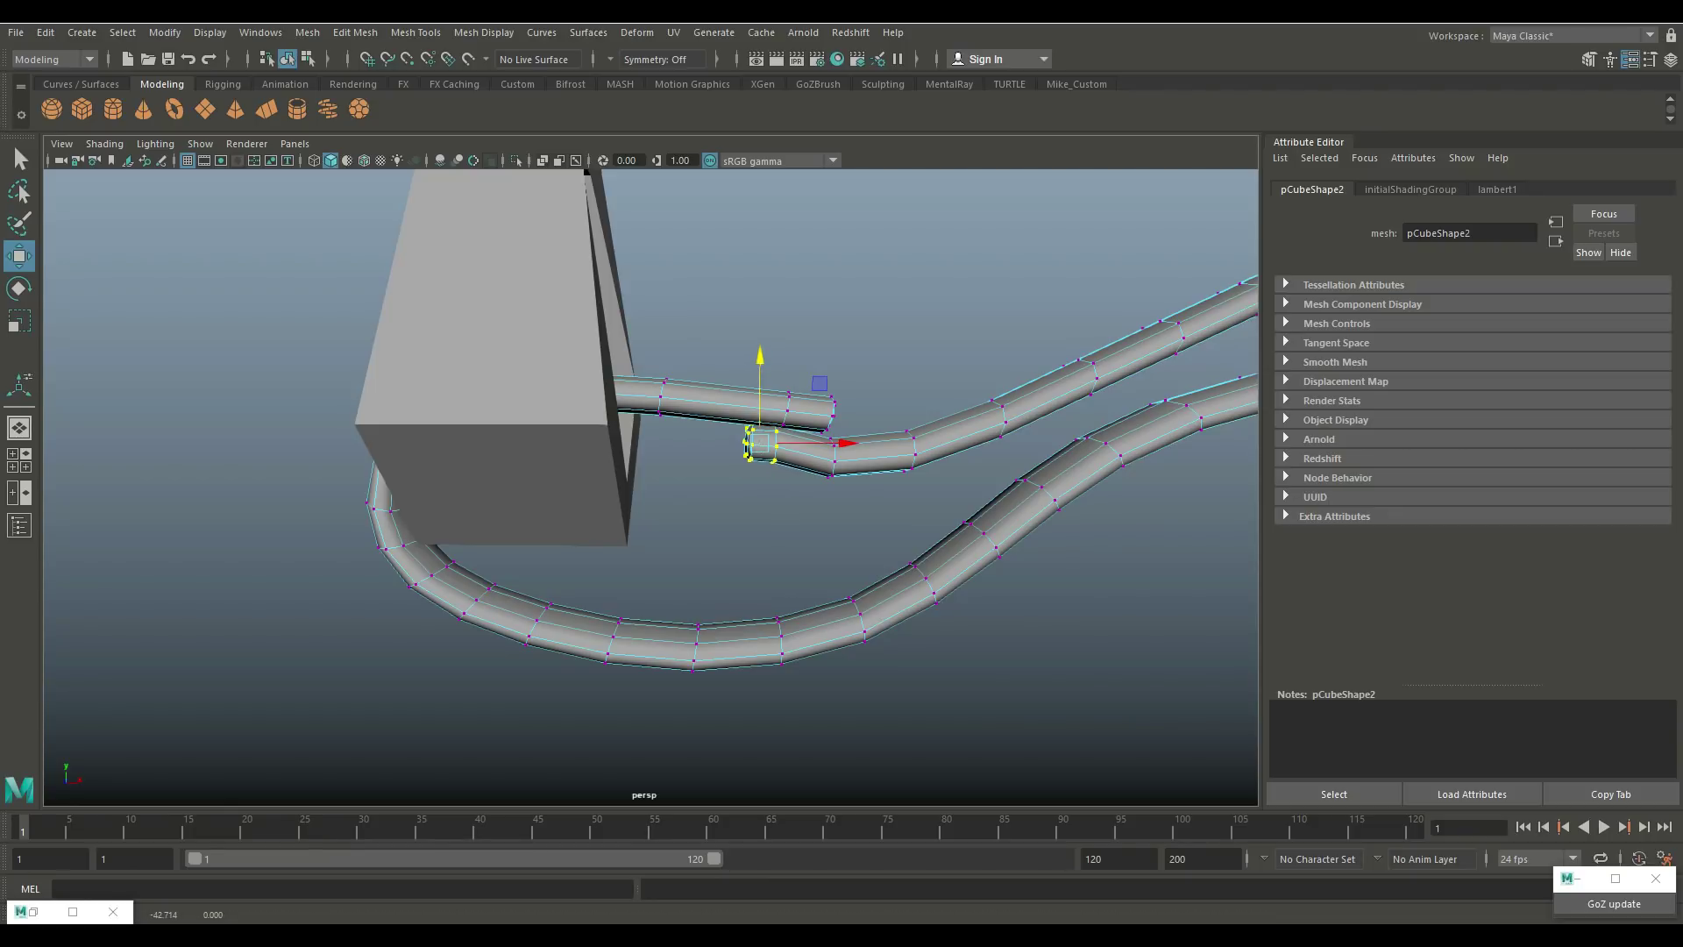
{"action": "left_click_drag", "start_coordinate": [862, 516], "coordinate": [579, 456]}
{"action": "left_click", "coordinate": [877, 263]}
{"action": "left_click_drag", "start_coordinate": [876, 263], "coordinate": [788, 333], "text": "alt"}
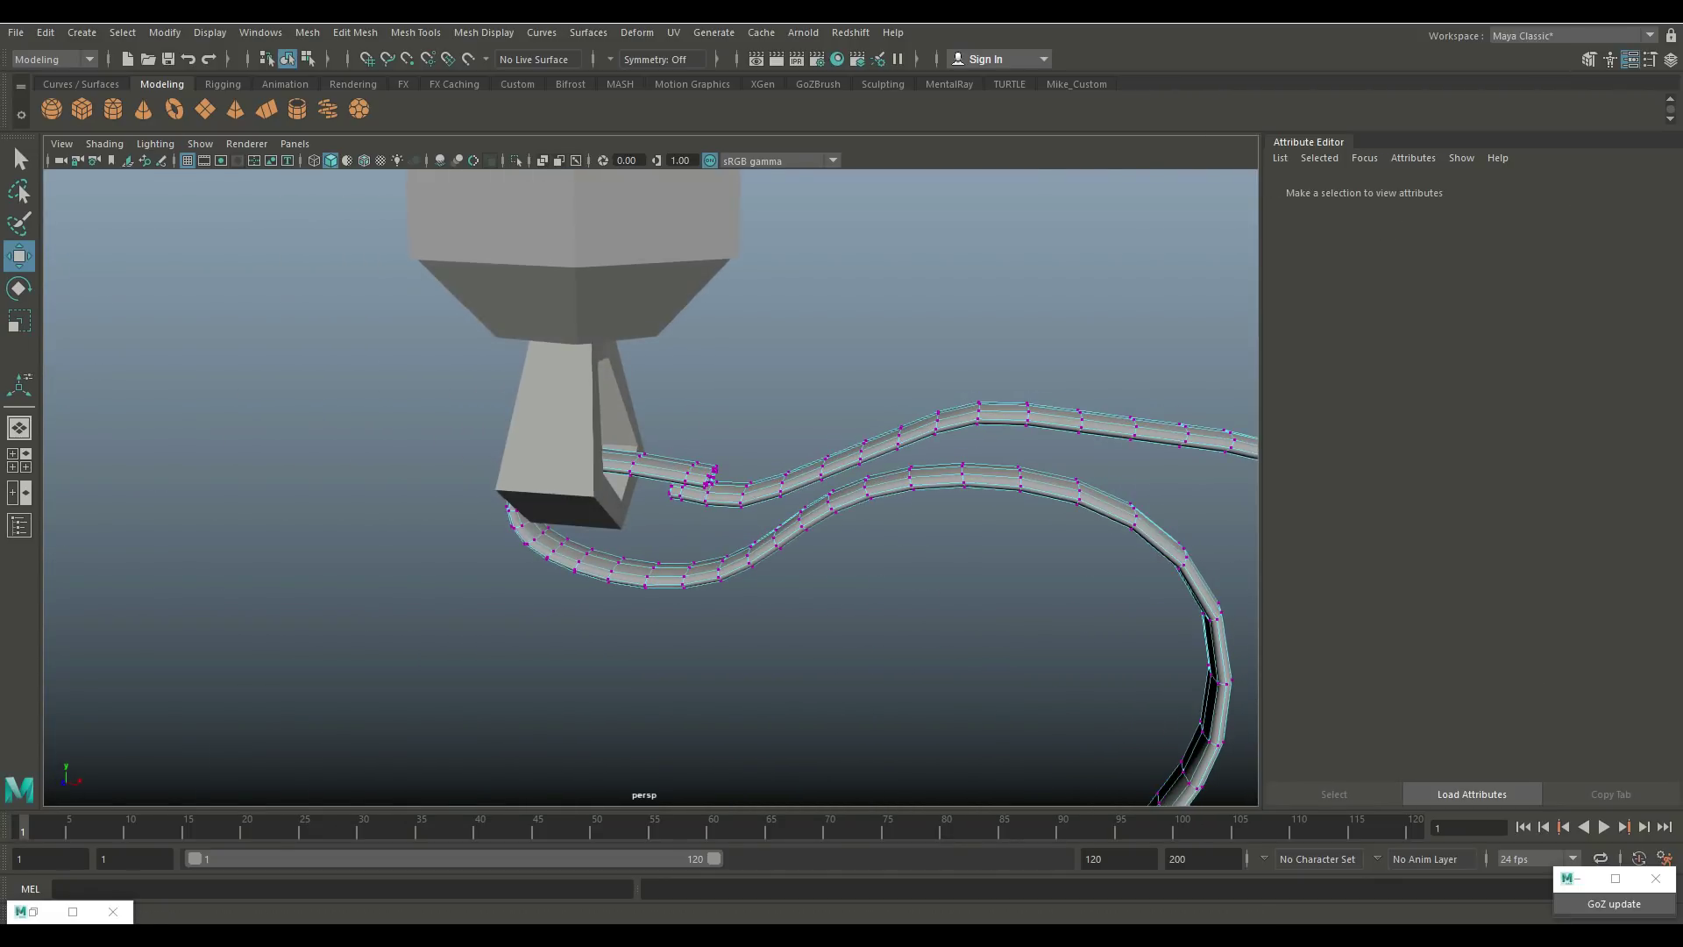
Step: Create a polygon sphere and move it down below the hammer's cord, framing it in the view
{"action": "left_click", "coordinate": [51, 109]}
{"action": "scroll", "coordinate": [649, 482], "scroll_direction": "down", "scroll_amount": 6}
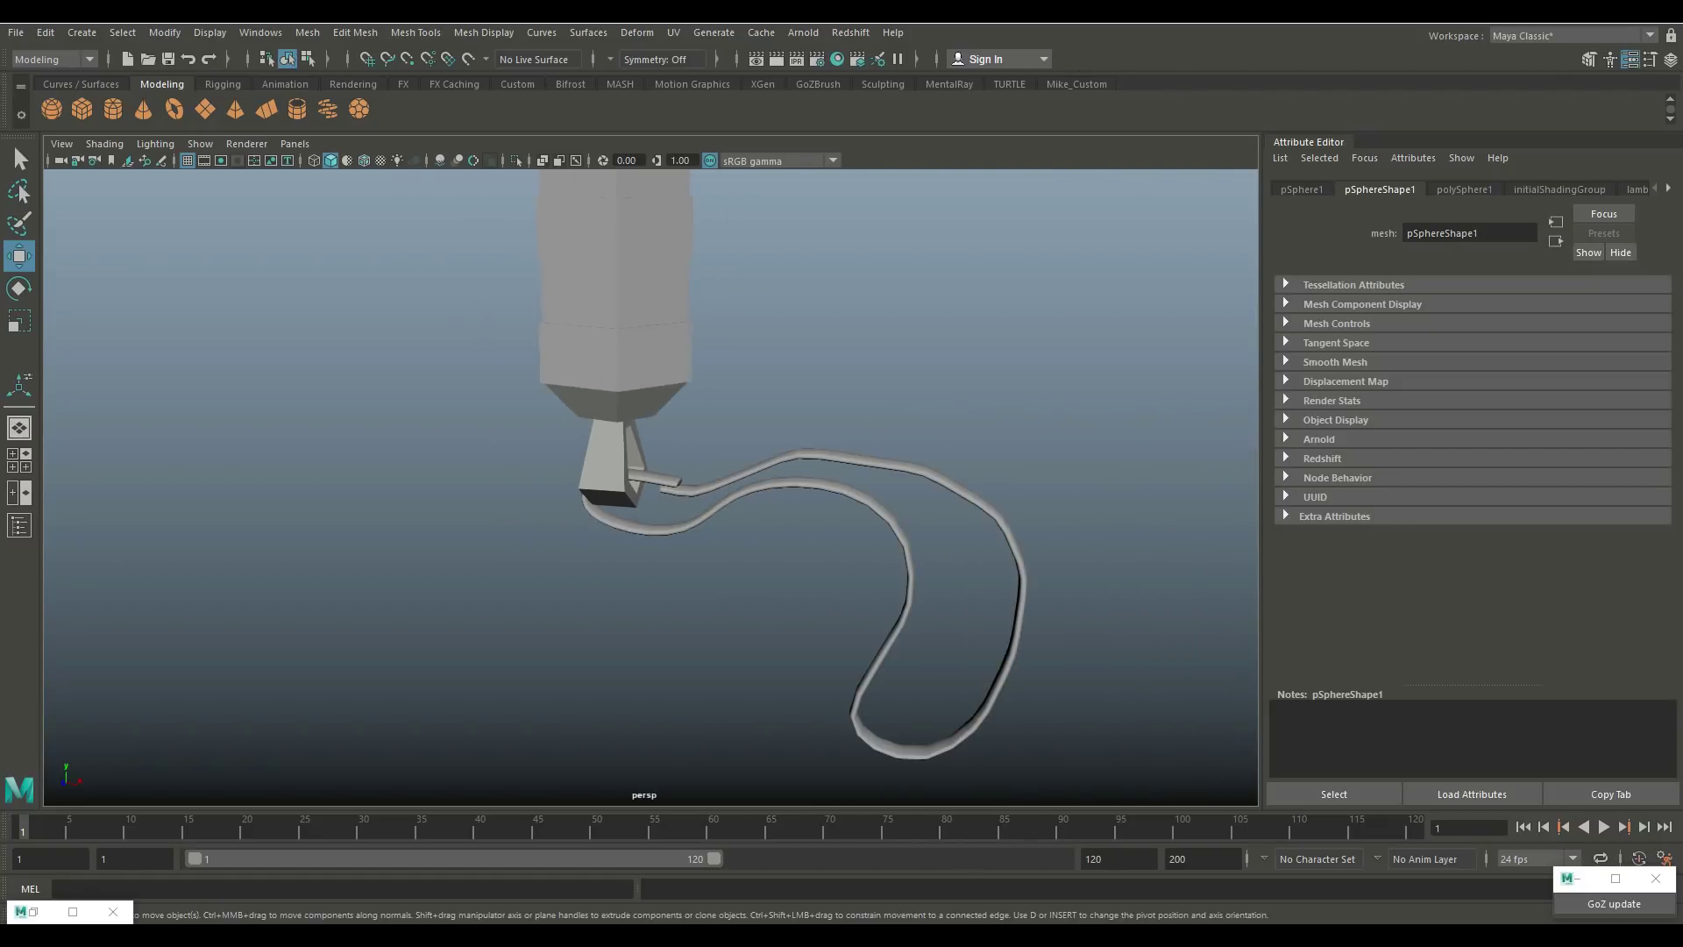
{"action": "scroll", "coordinate": [649, 482], "scroll_direction": "down", "scroll_amount": 5}
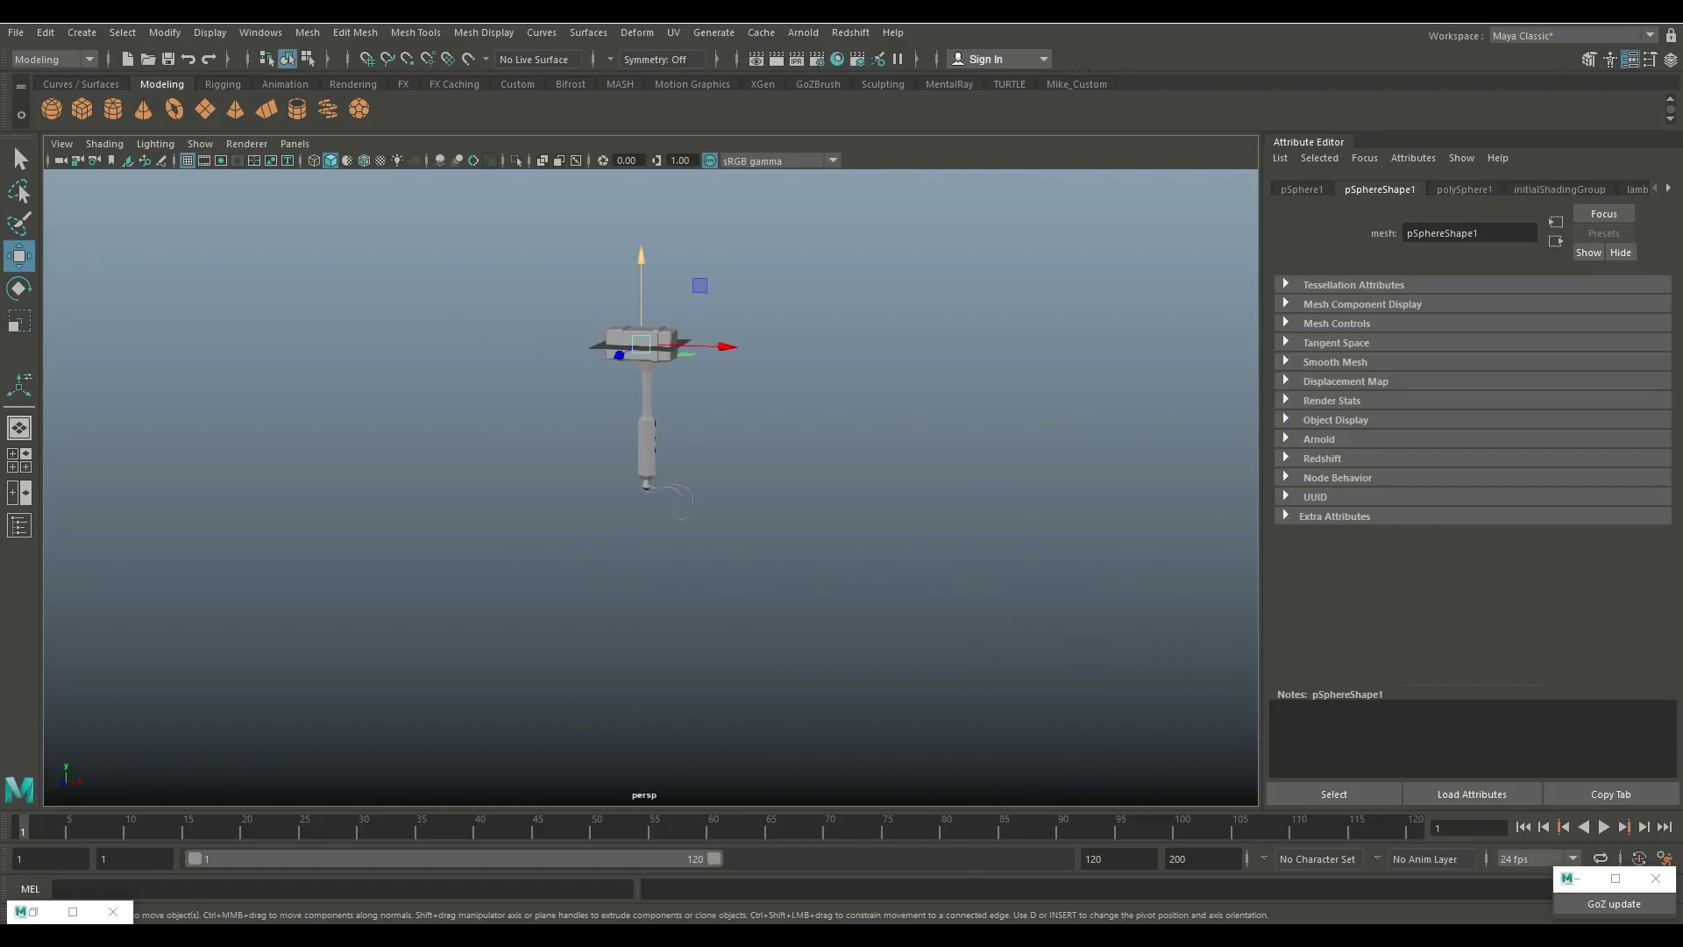
{"action": "left_click_drag", "start_coordinate": [641, 298], "coordinate": [642, 517]}
{"action": "key", "text": "f"}
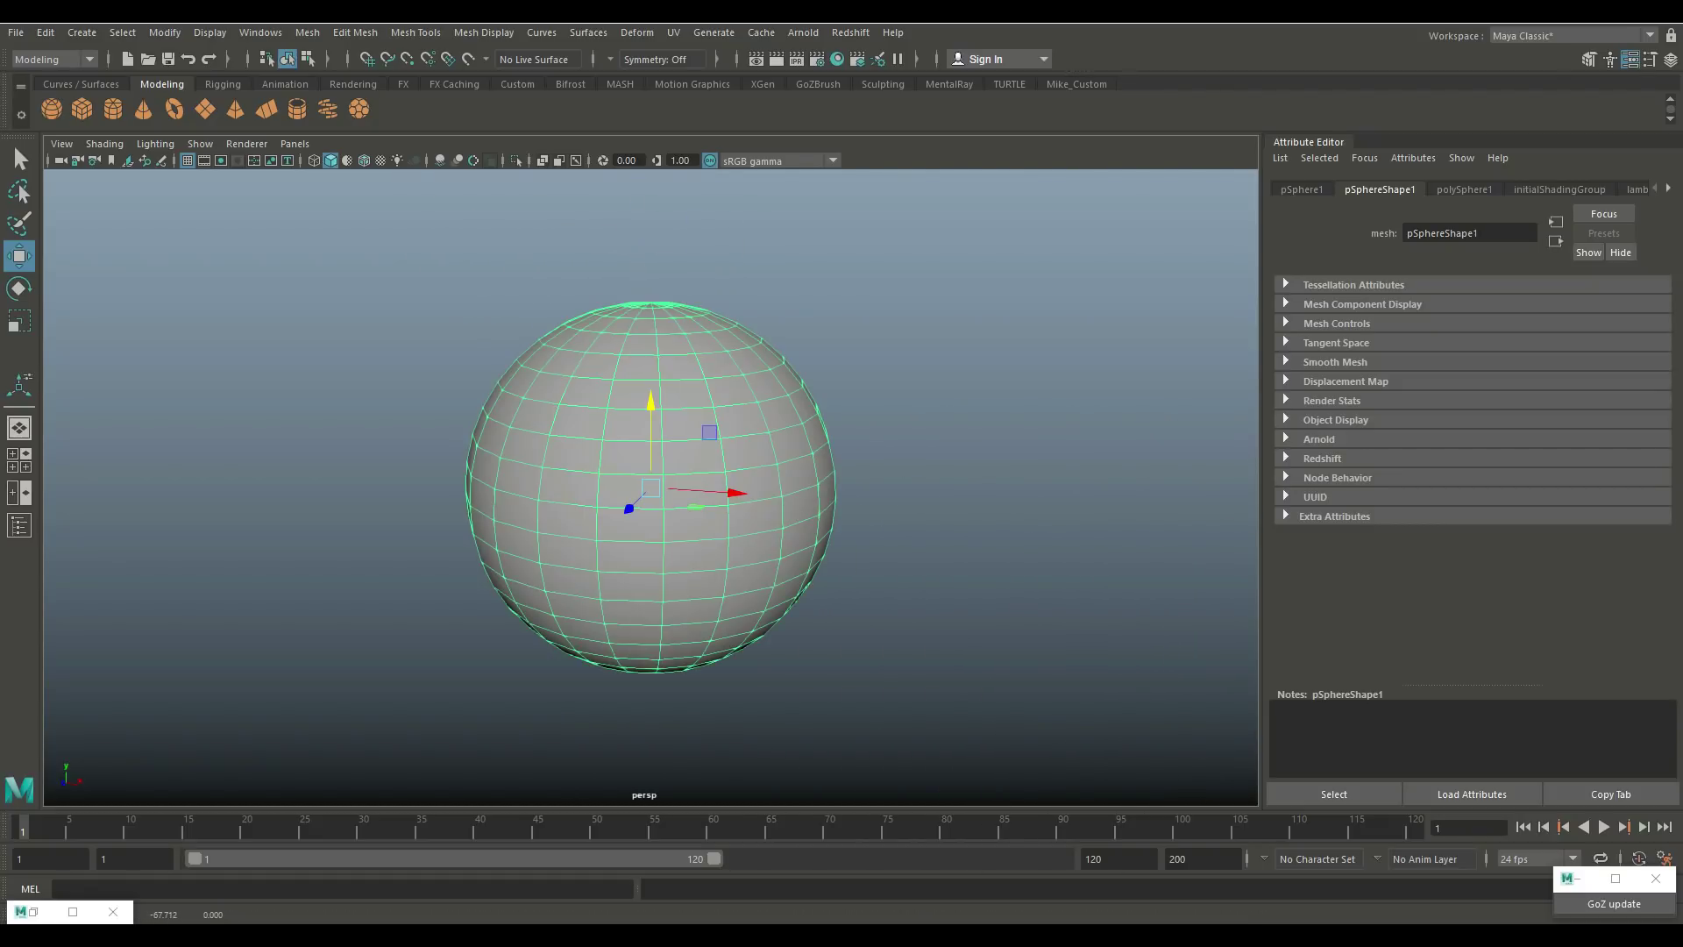
Step: Set the sphere's axis and height subdivisions to 5 each
{"action": "left_click", "coordinate": [1463, 189]}
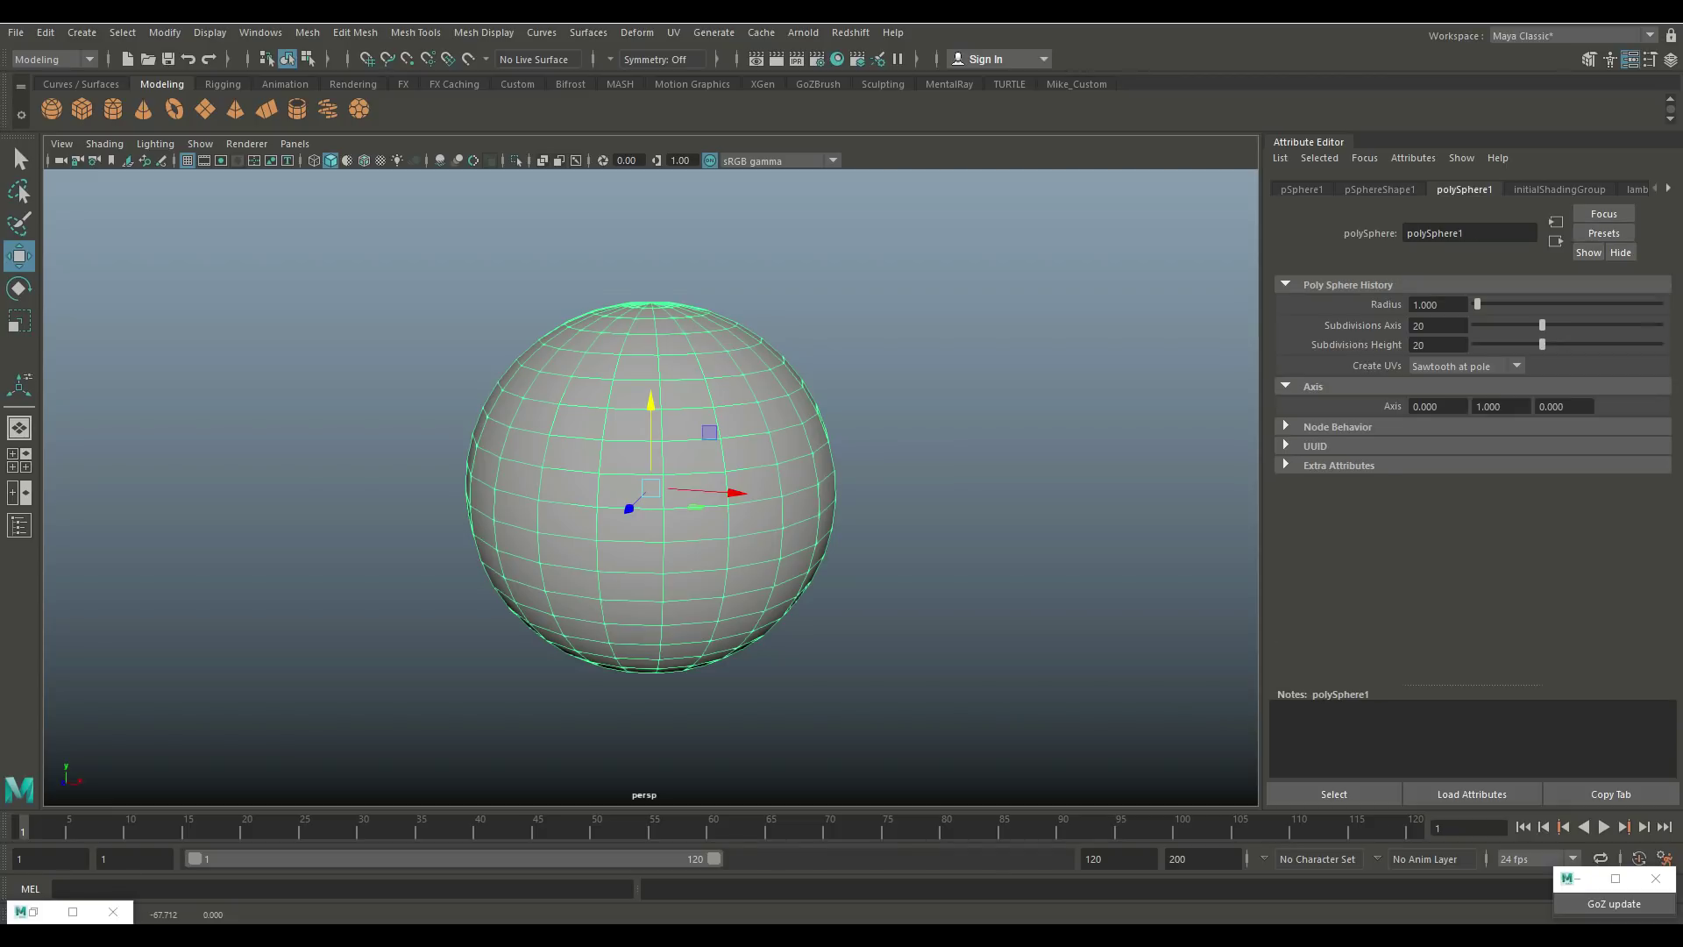
{"action": "left_click", "coordinate": [1437, 325]}
{"action": "type", "text": "56"}
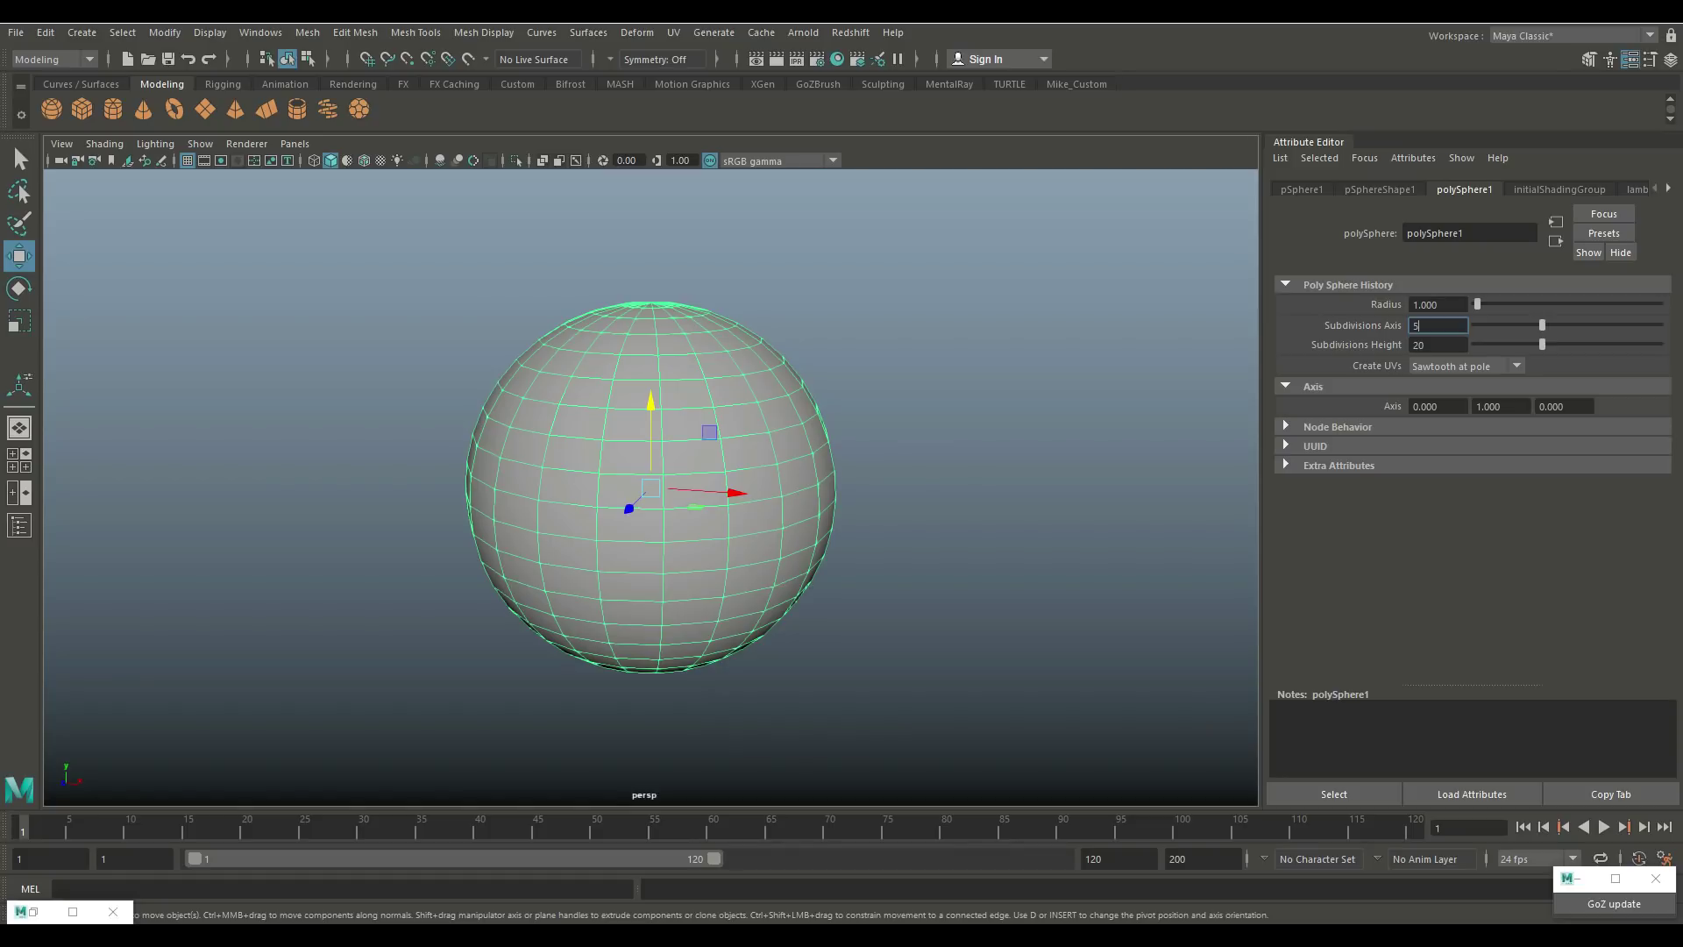
{"action": "key", "text": "Tab"}
{"action": "type", "text": "5"}
{"action": "key", "text": "Return"}
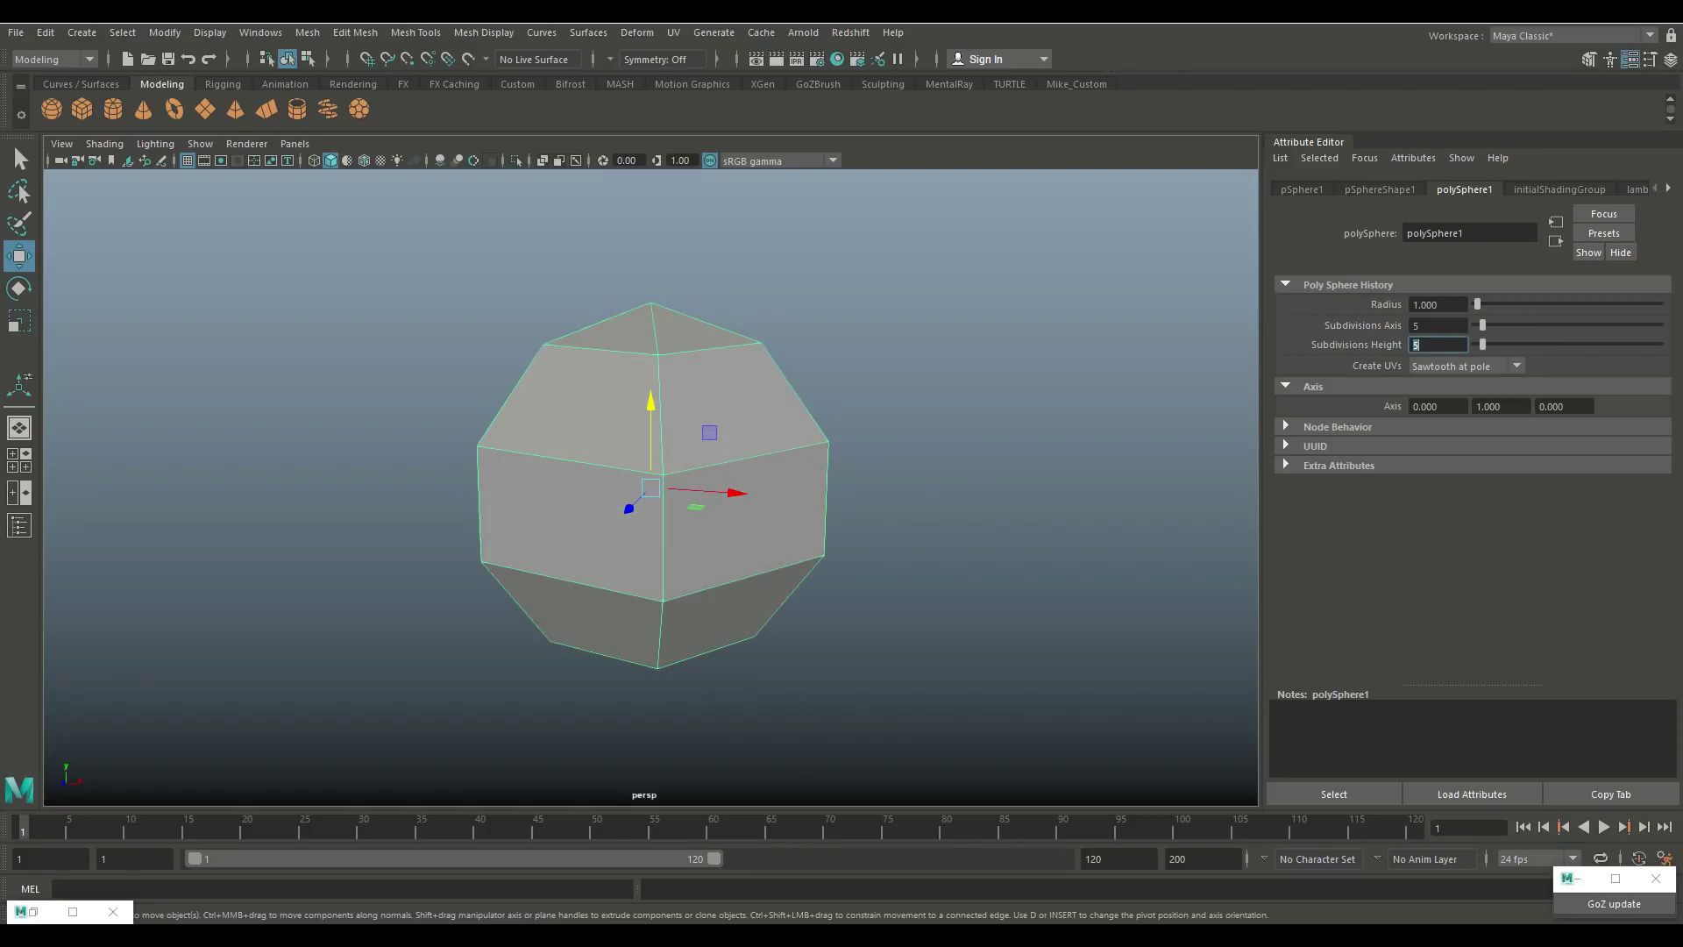
Step: Delete the sphere's middle and lower faces to leave an open dome, and return it to object mode
{"action": "left_click", "coordinate": [964, 666]}
{"action": "left_click_drag", "start_coordinate": [964, 666], "coordinate": [859, 657], "text": "alt"}
{"action": "left_click", "coordinate": [642, 443]}
{"action": "right_click_drag", "start_coordinate": [641, 443], "coordinate": [647, 485]}
{"action": "left_click_drag", "start_coordinate": [672, 549], "coordinate": [673, 551]}
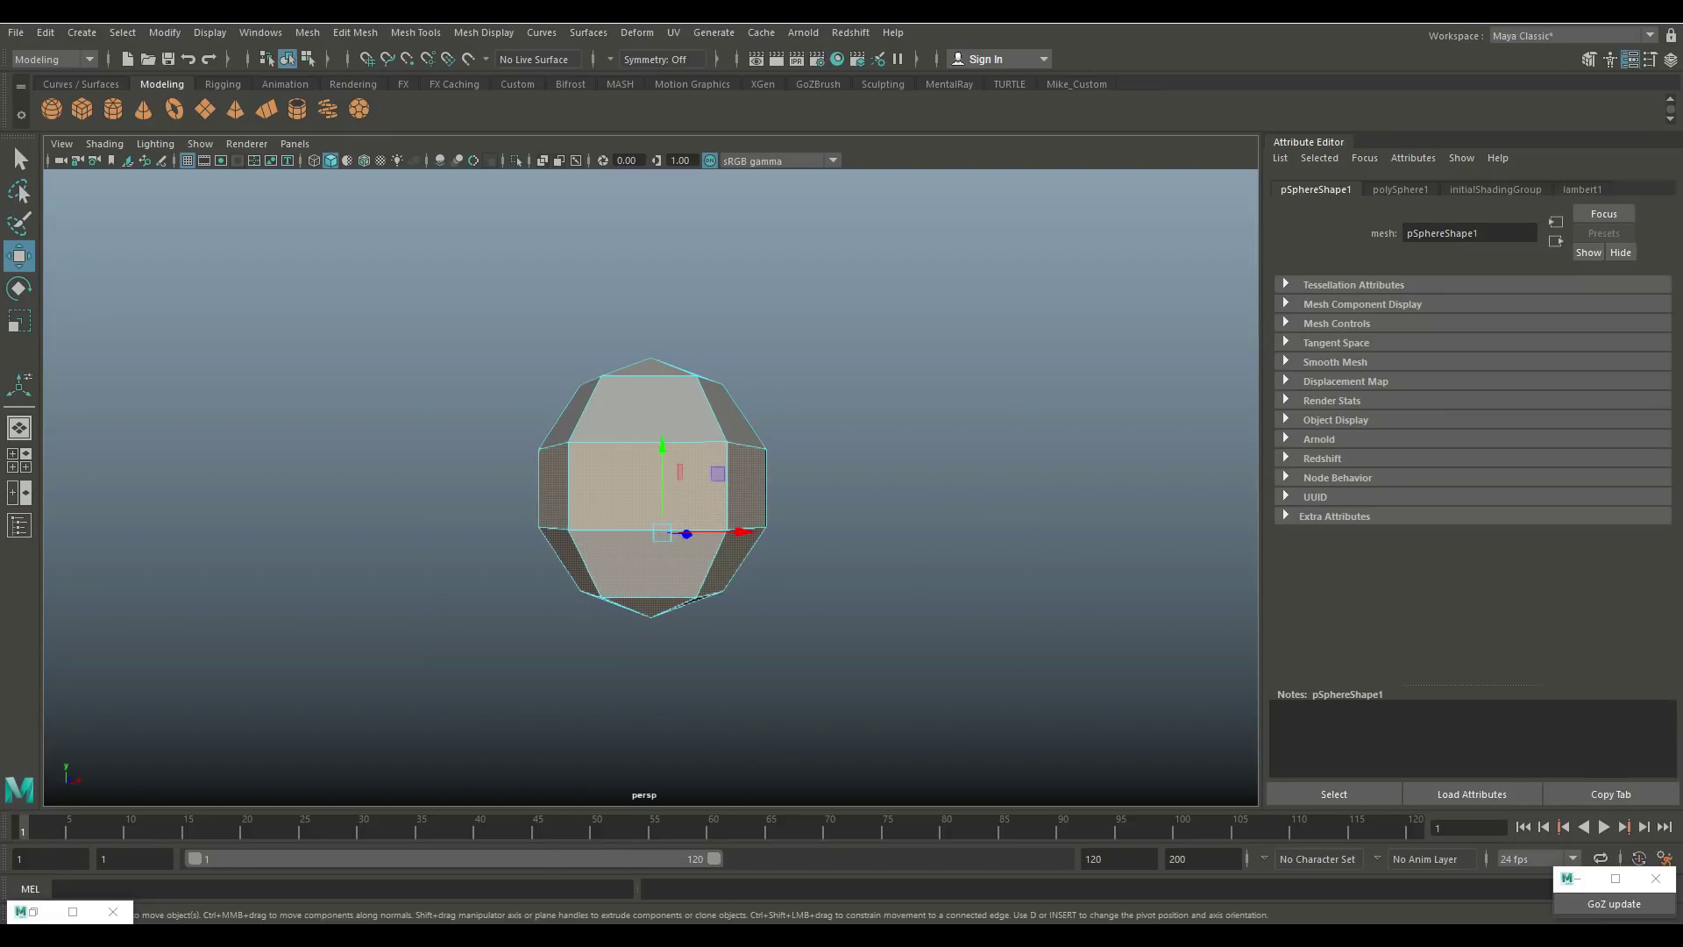
{"action": "key", "text": "Delete"}
{"action": "right_click_drag", "start_coordinate": [675, 402], "coordinate": [763, 372]}
Step: Raise the dome to the level of the cord's free ends and frame it in the view
{"action": "key", "text": "ctrl+h"}
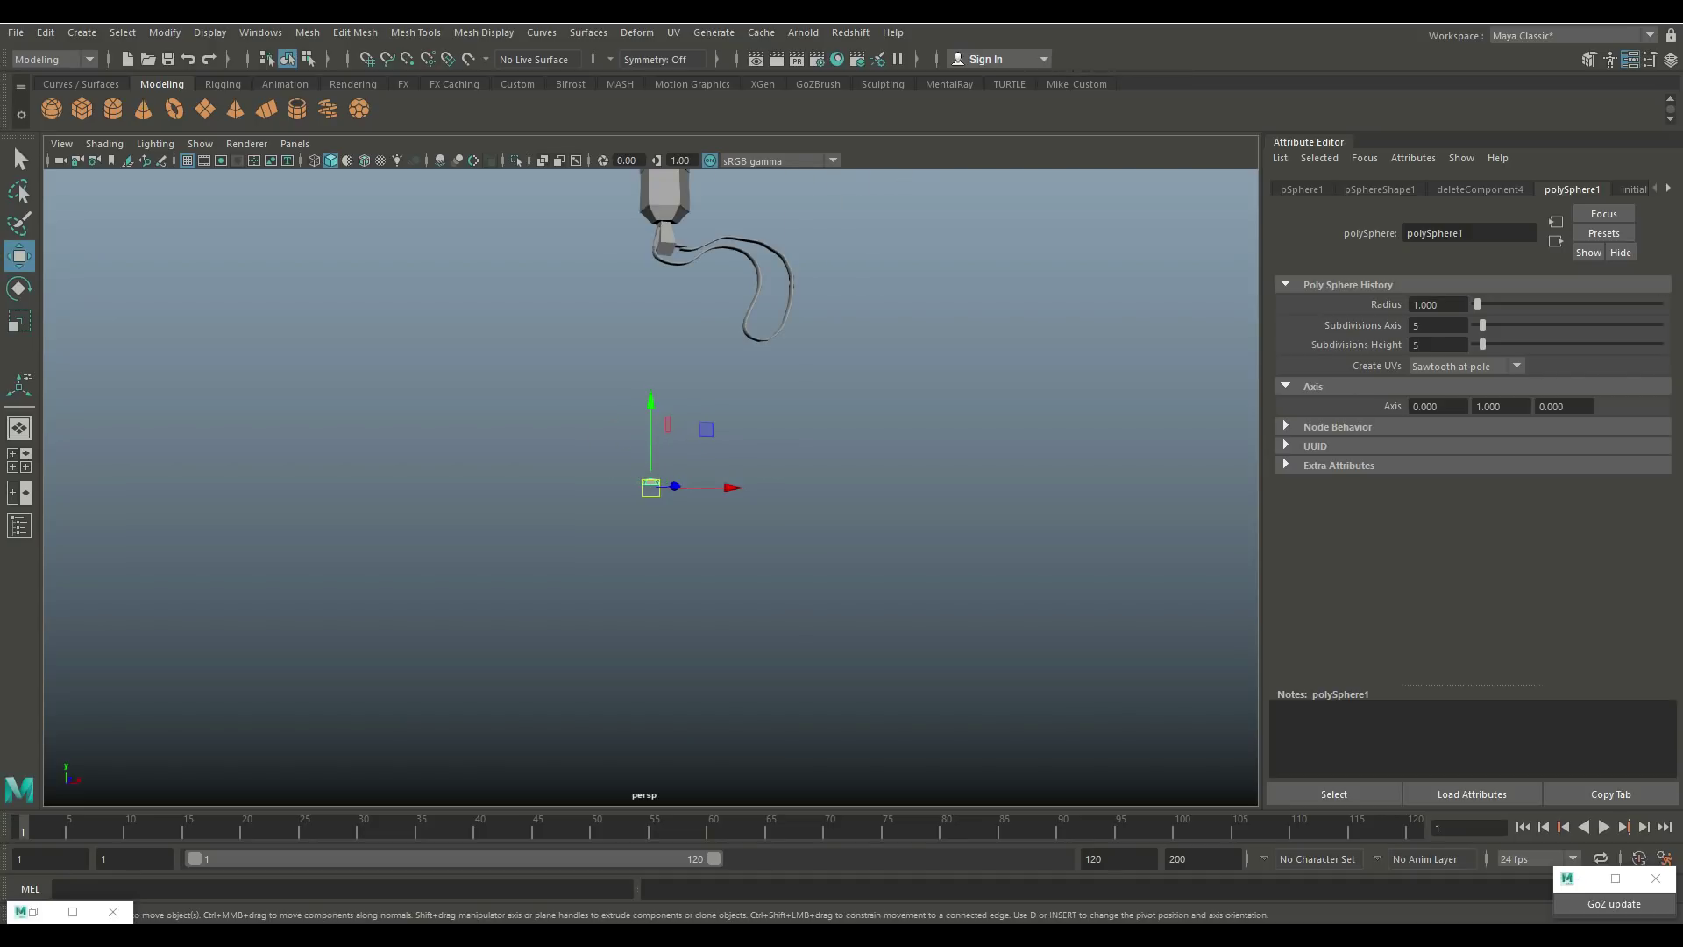
{"action": "left_click_drag", "start_coordinate": [650, 439], "coordinate": [650, 194]}
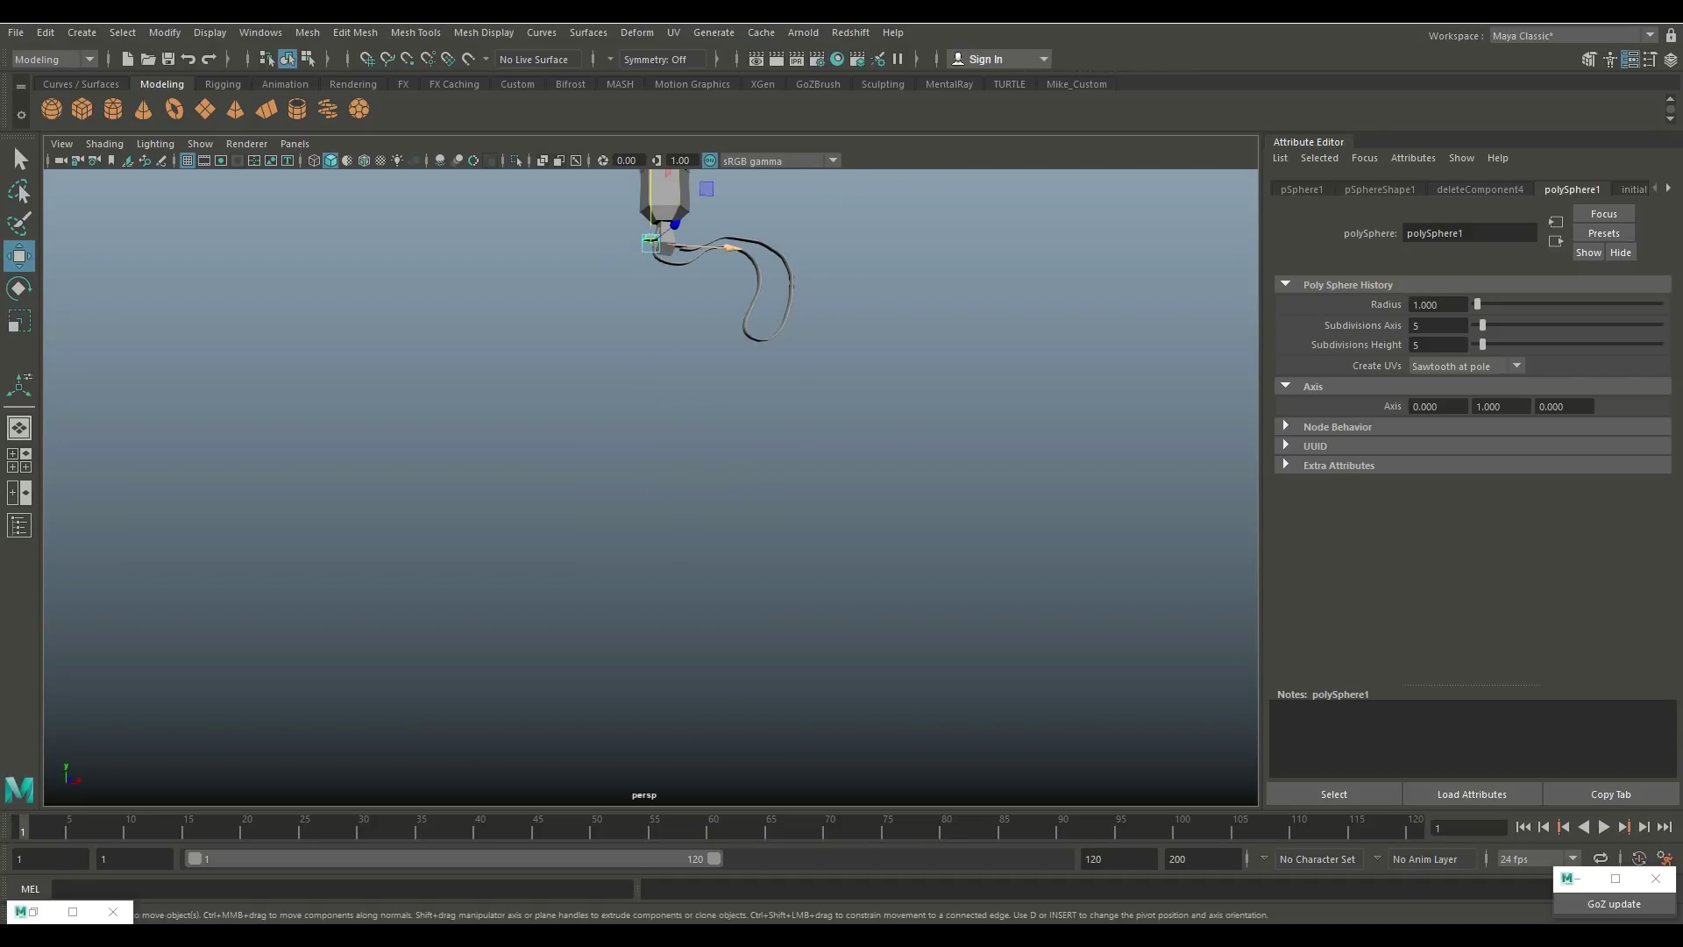
{"action": "key", "text": "ctrl+shift+h"}
{"action": "key", "text": "f"}
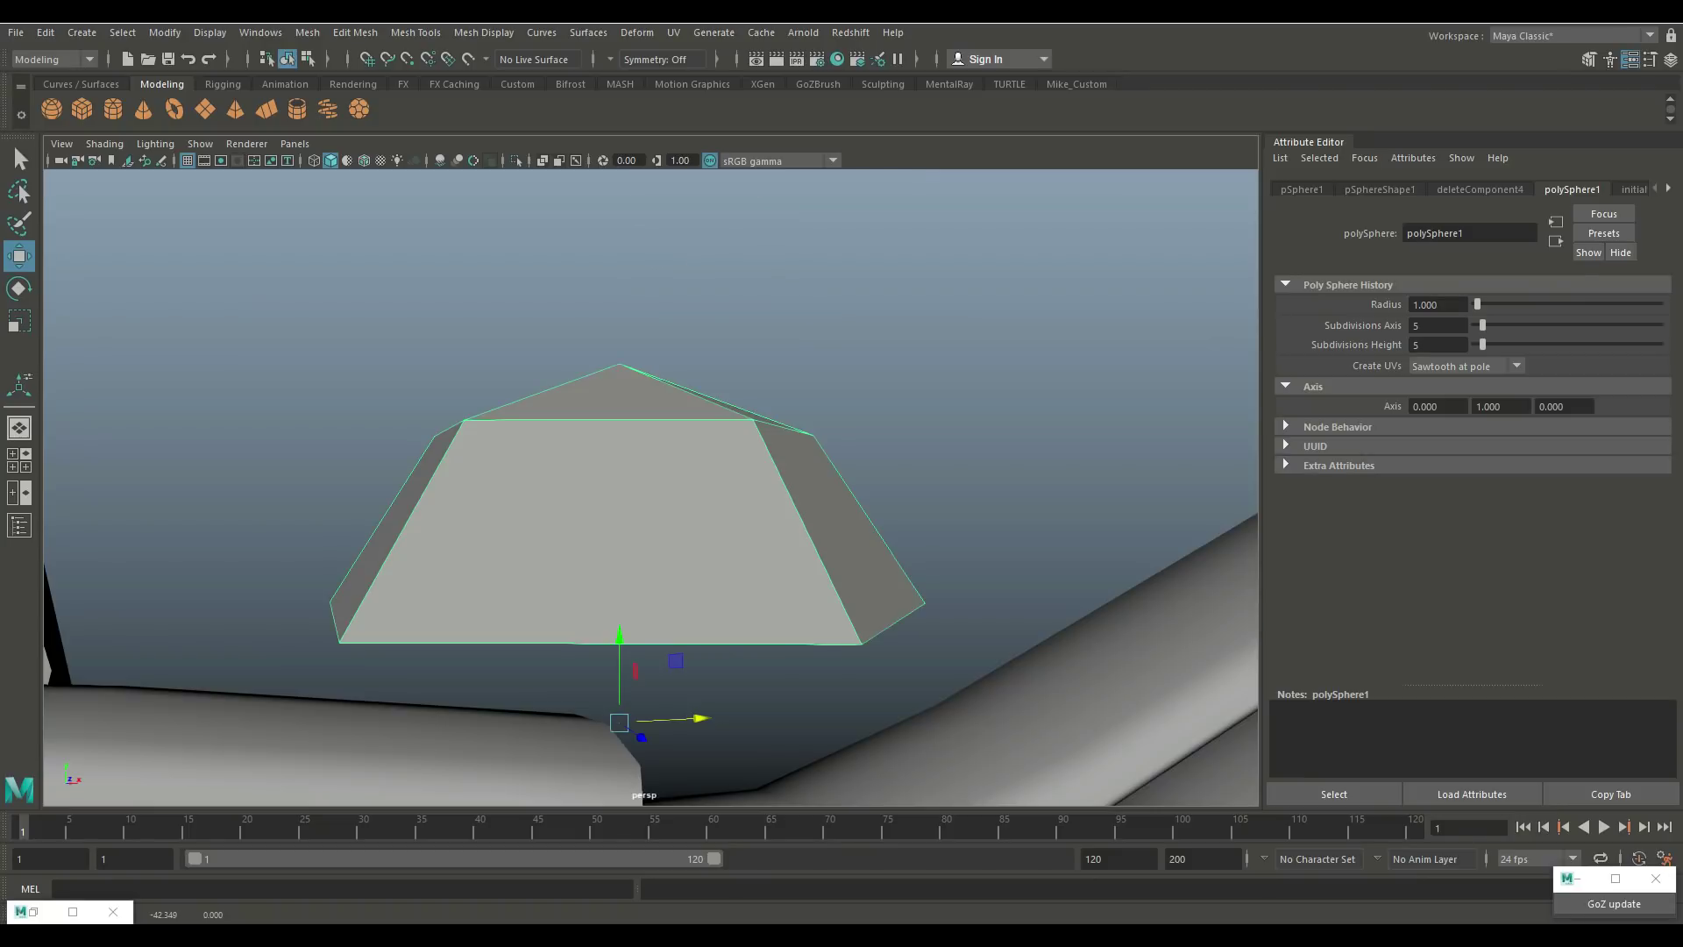
Step: Scale the dome uniformly to about 0.31 and position it on top of the cord's upper free end
{"action": "left_click_drag", "start_coordinate": [644, 526], "coordinate": [526, 509], "text": "alt"}
{"action": "key", "text": "r"}
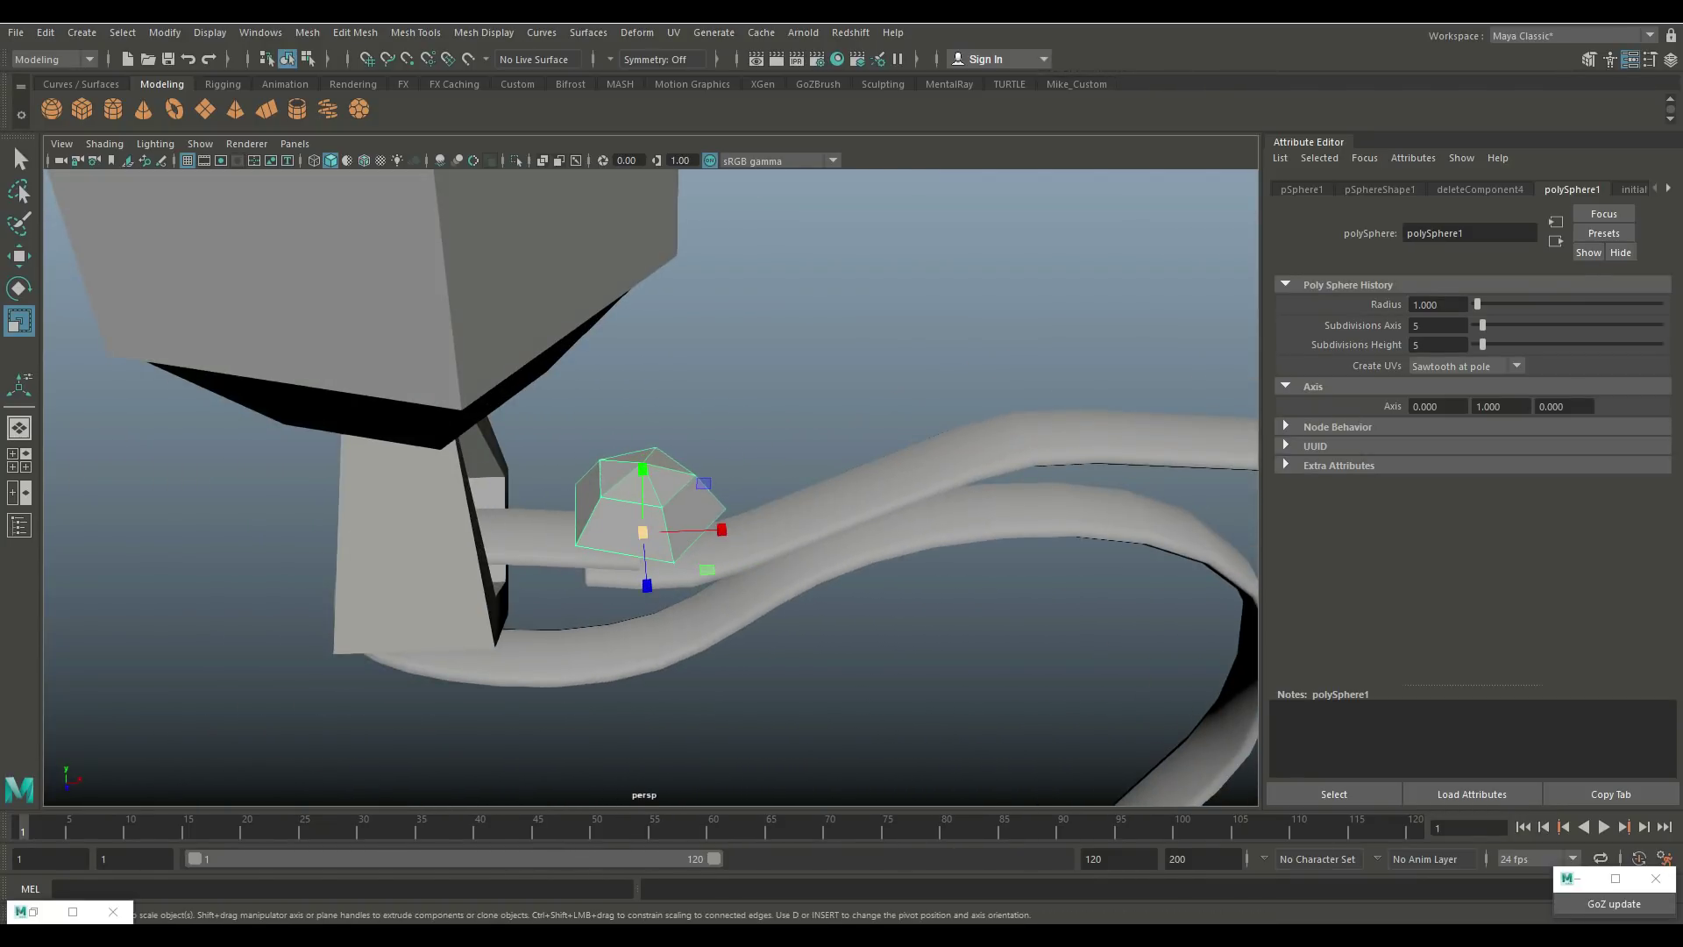
{"action": "left_click_drag", "start_coordinate": [643, 531], "coordinate": [594, 532]}
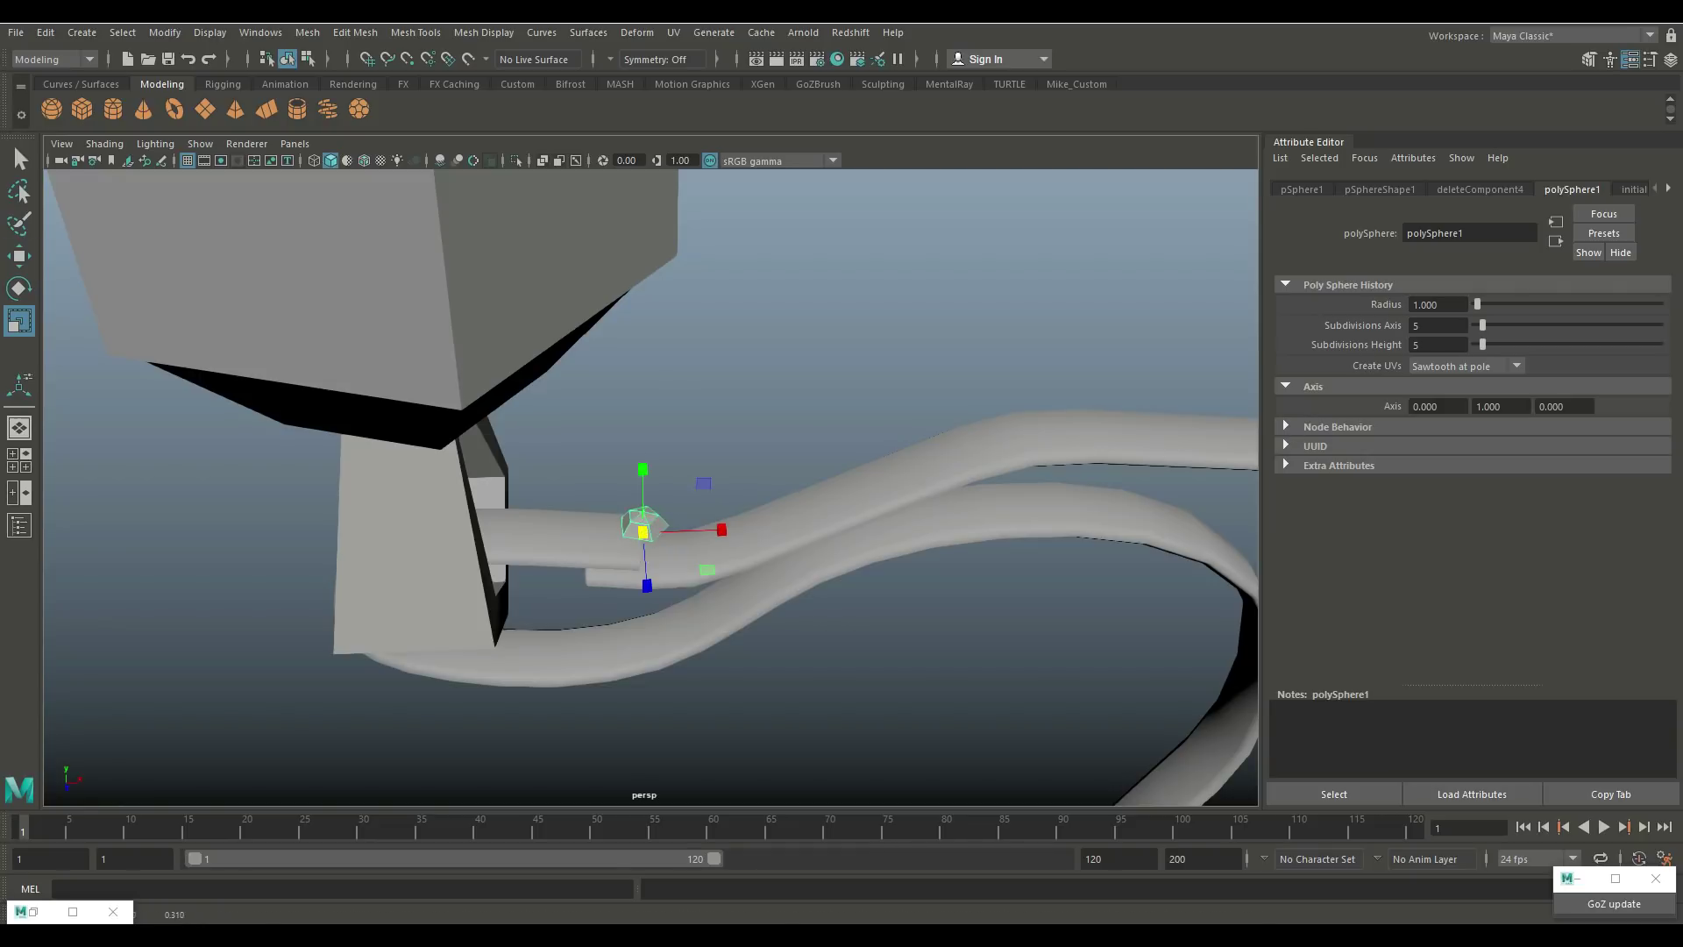
{"action": "key", "text": "w"}
{"action": "left_click_drag", "start_coordinate": [724, 531], "coordinate": [675, 531]}
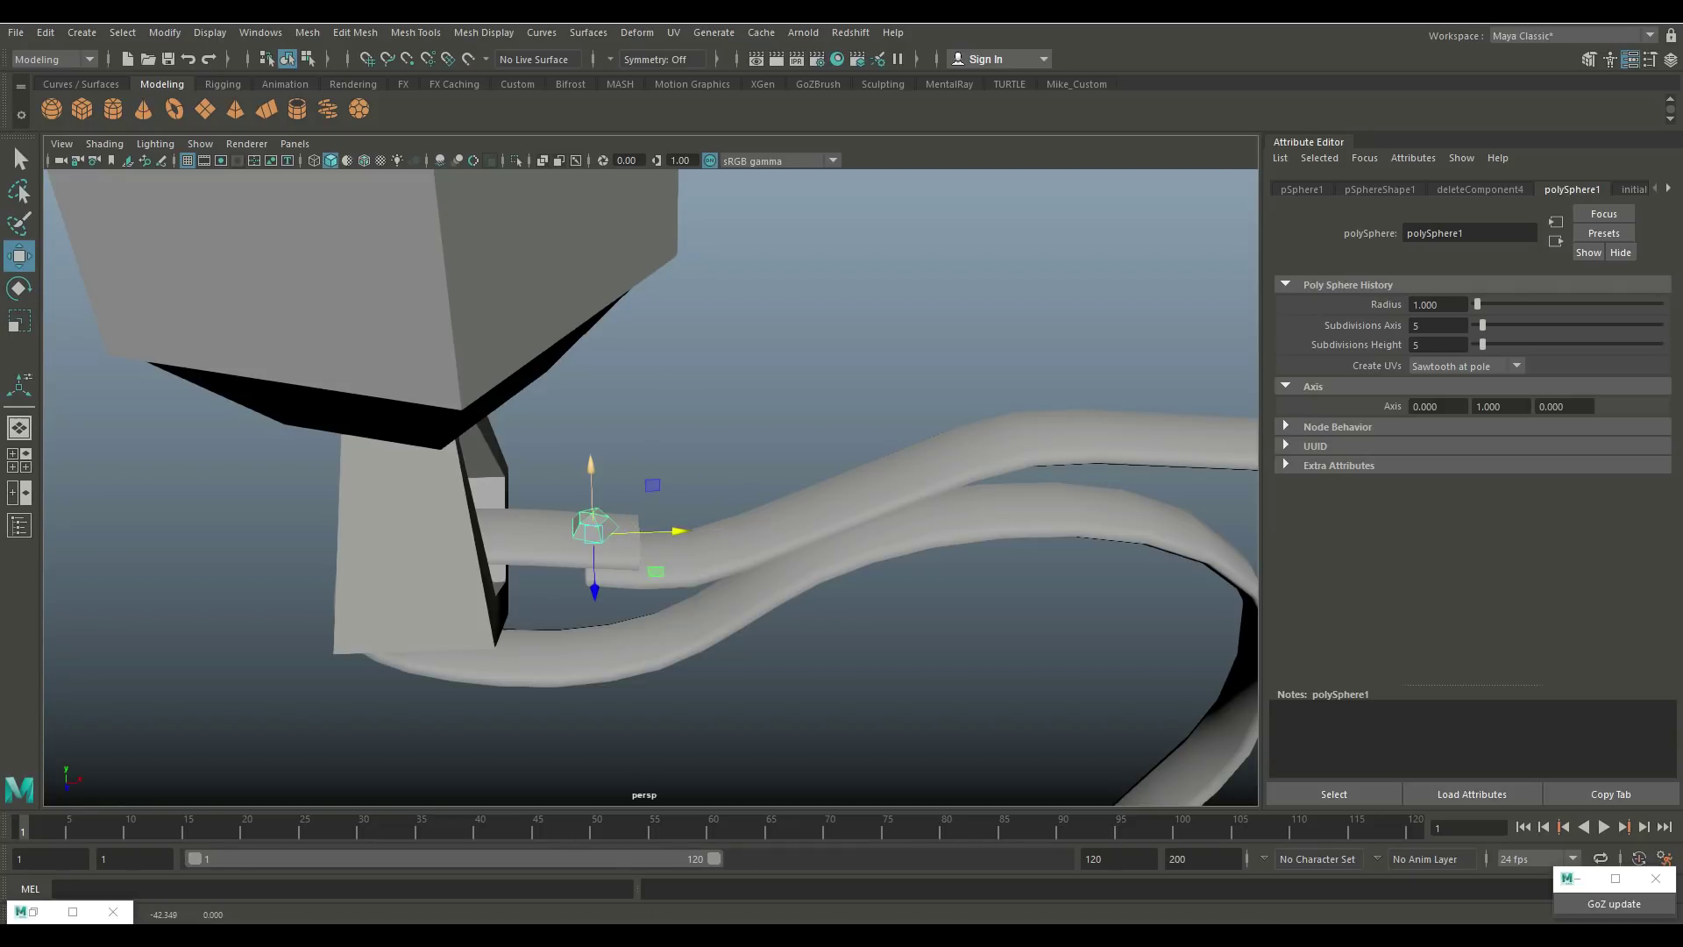
{"action": "left_click_drag", "start_coordinate": [591, 466], "coordinate": [591, 469]}
{"action": "left_click_drag", "start_coordinate": [679, 533], "coordinate": [698, 532]}
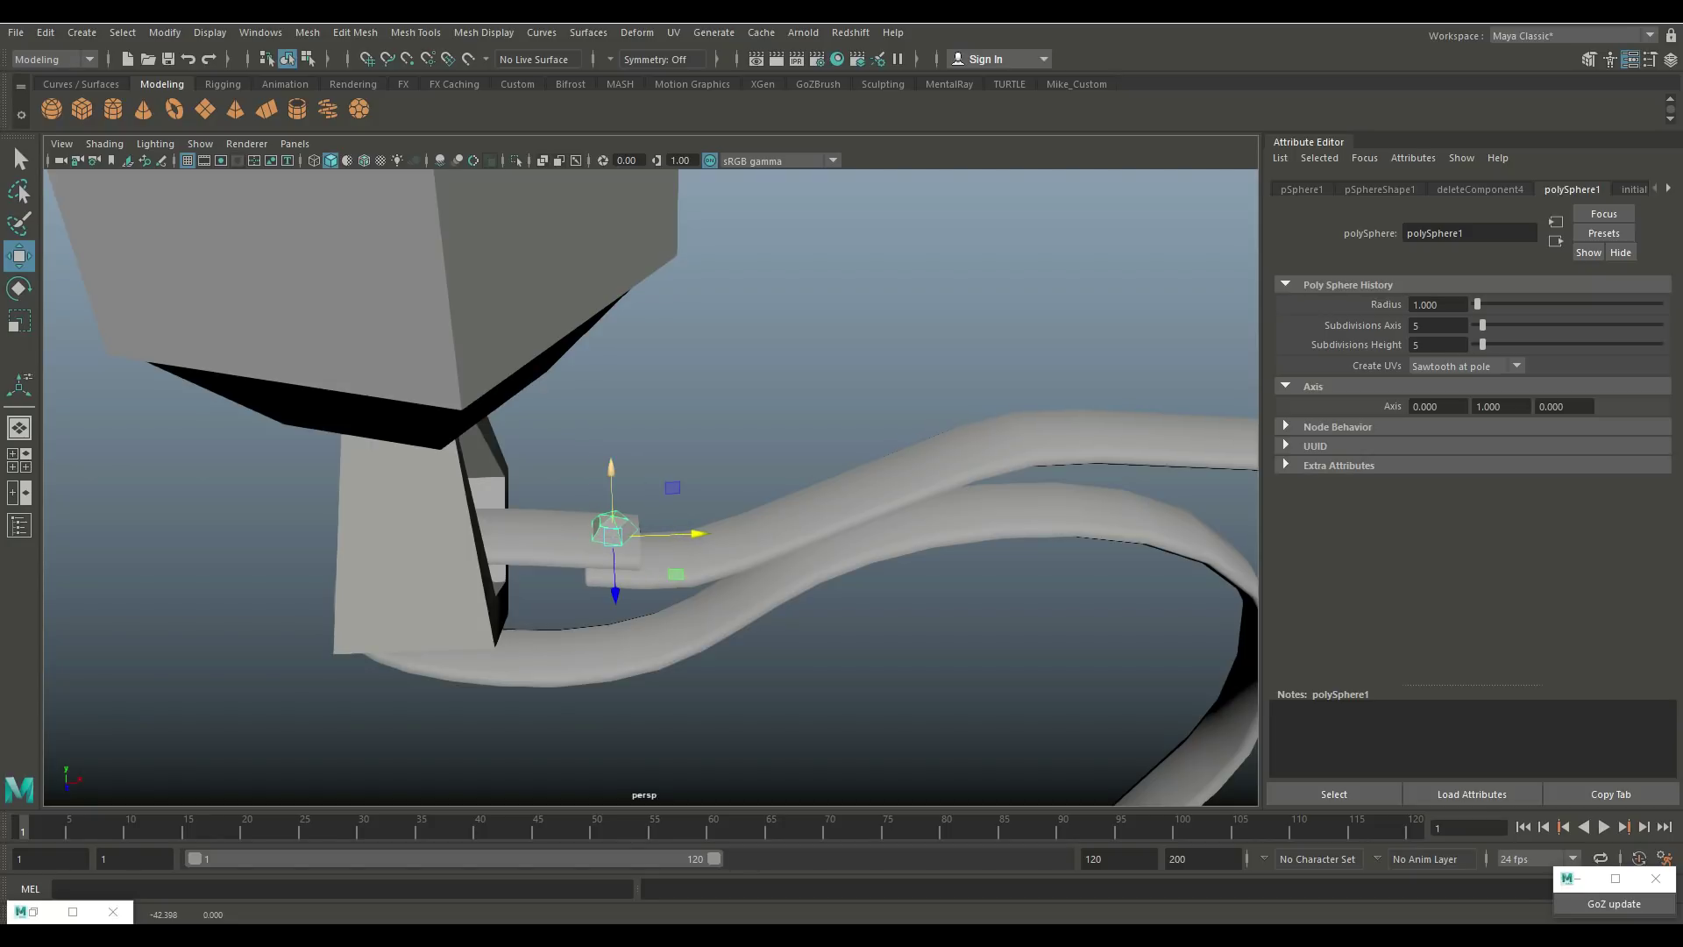
{"action": "left_click_drag", "start_coordinate": [611, 474], "coordinate": [638, 481]}
Step: Duplicate the dome, turn the copy upside down and move it up against the underside of the cord's lower free end
{"action": "key", "text": "e"}
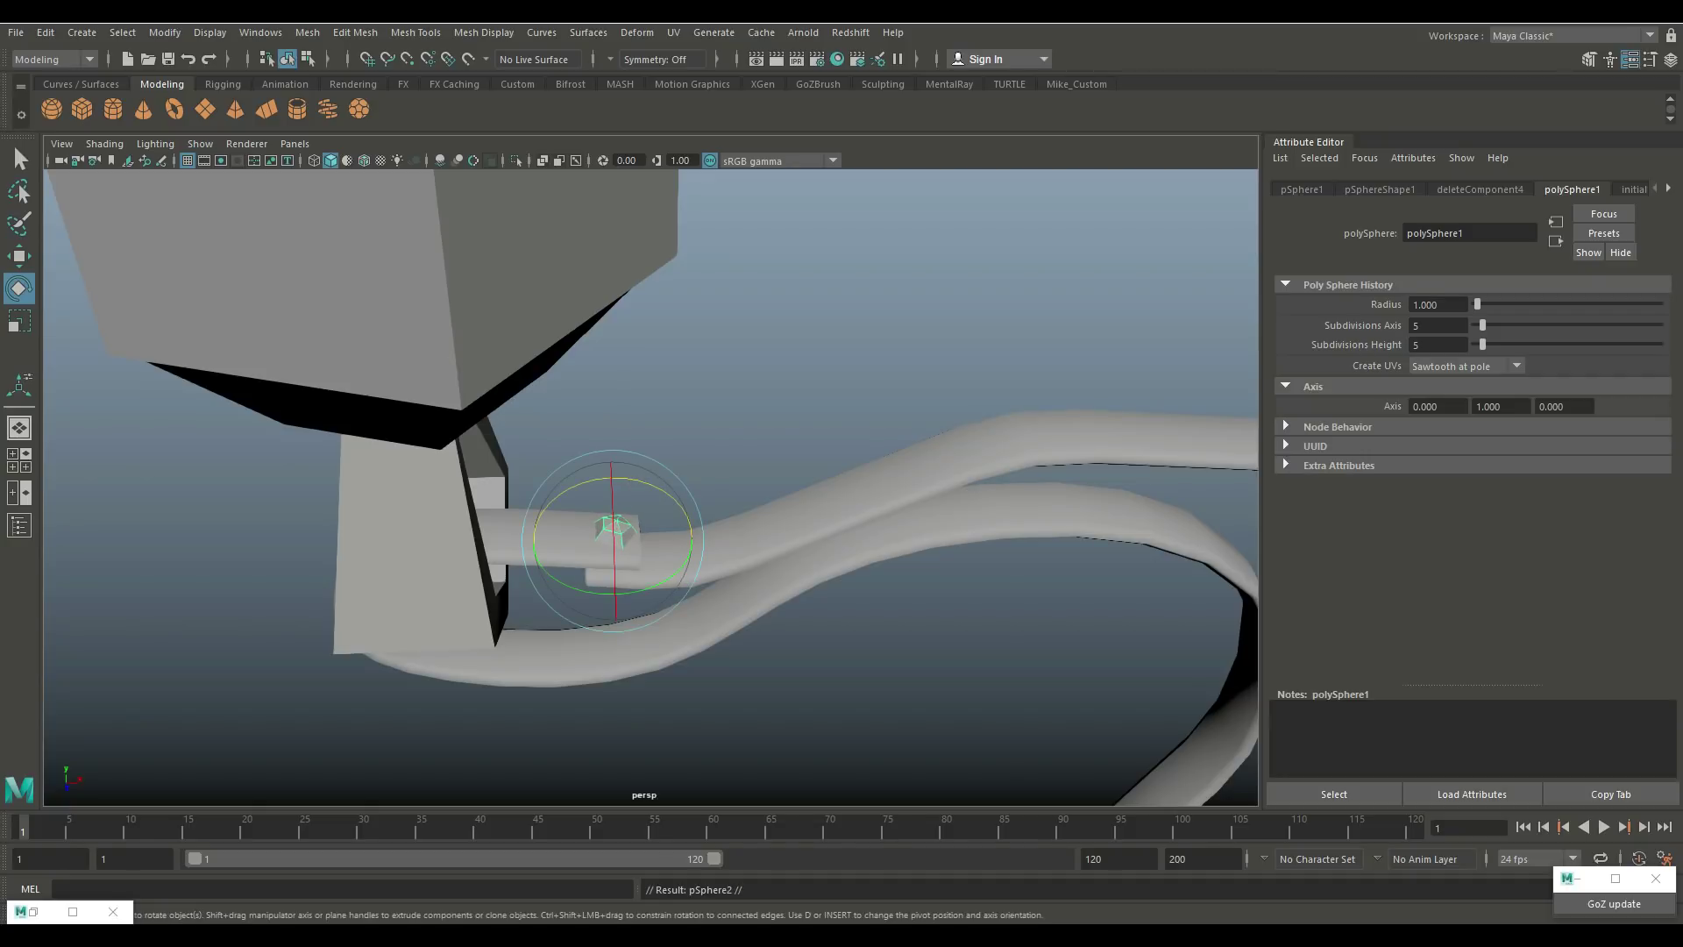
{"action": "key", "text": "ctrl+d"}
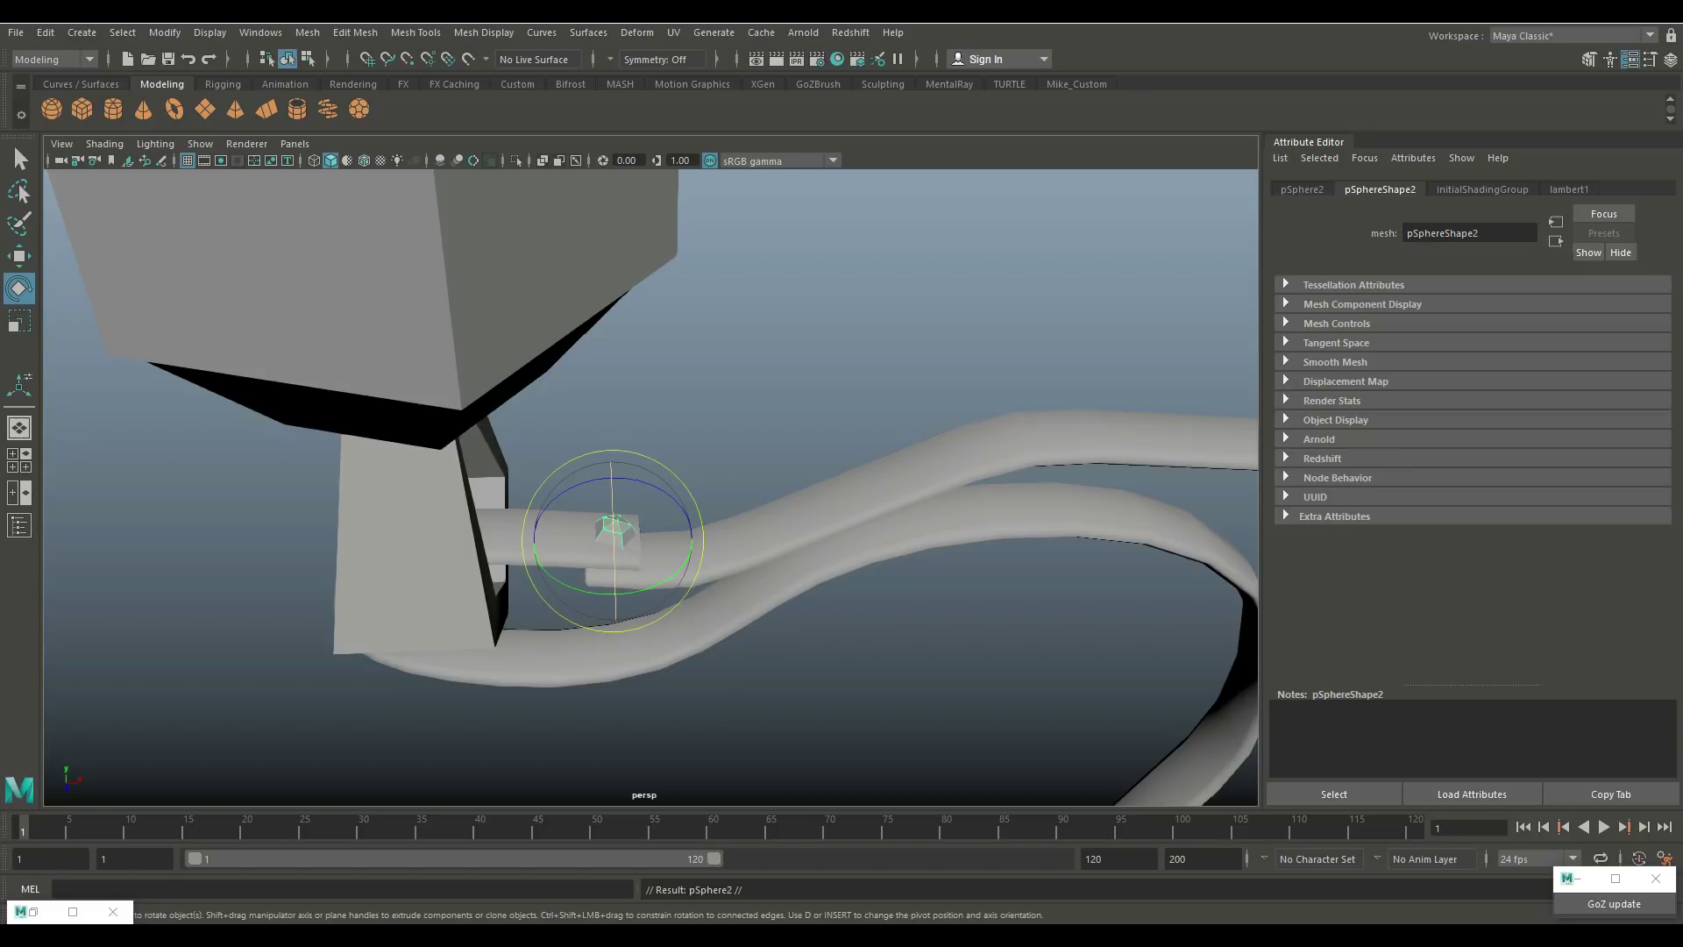
{"action": "left_click_drag", "start_coordinate": [614, 533], "coordinate": [641, 622]}
{"action": "key", "text": "w"}
{"action": "key", "text": "e"}
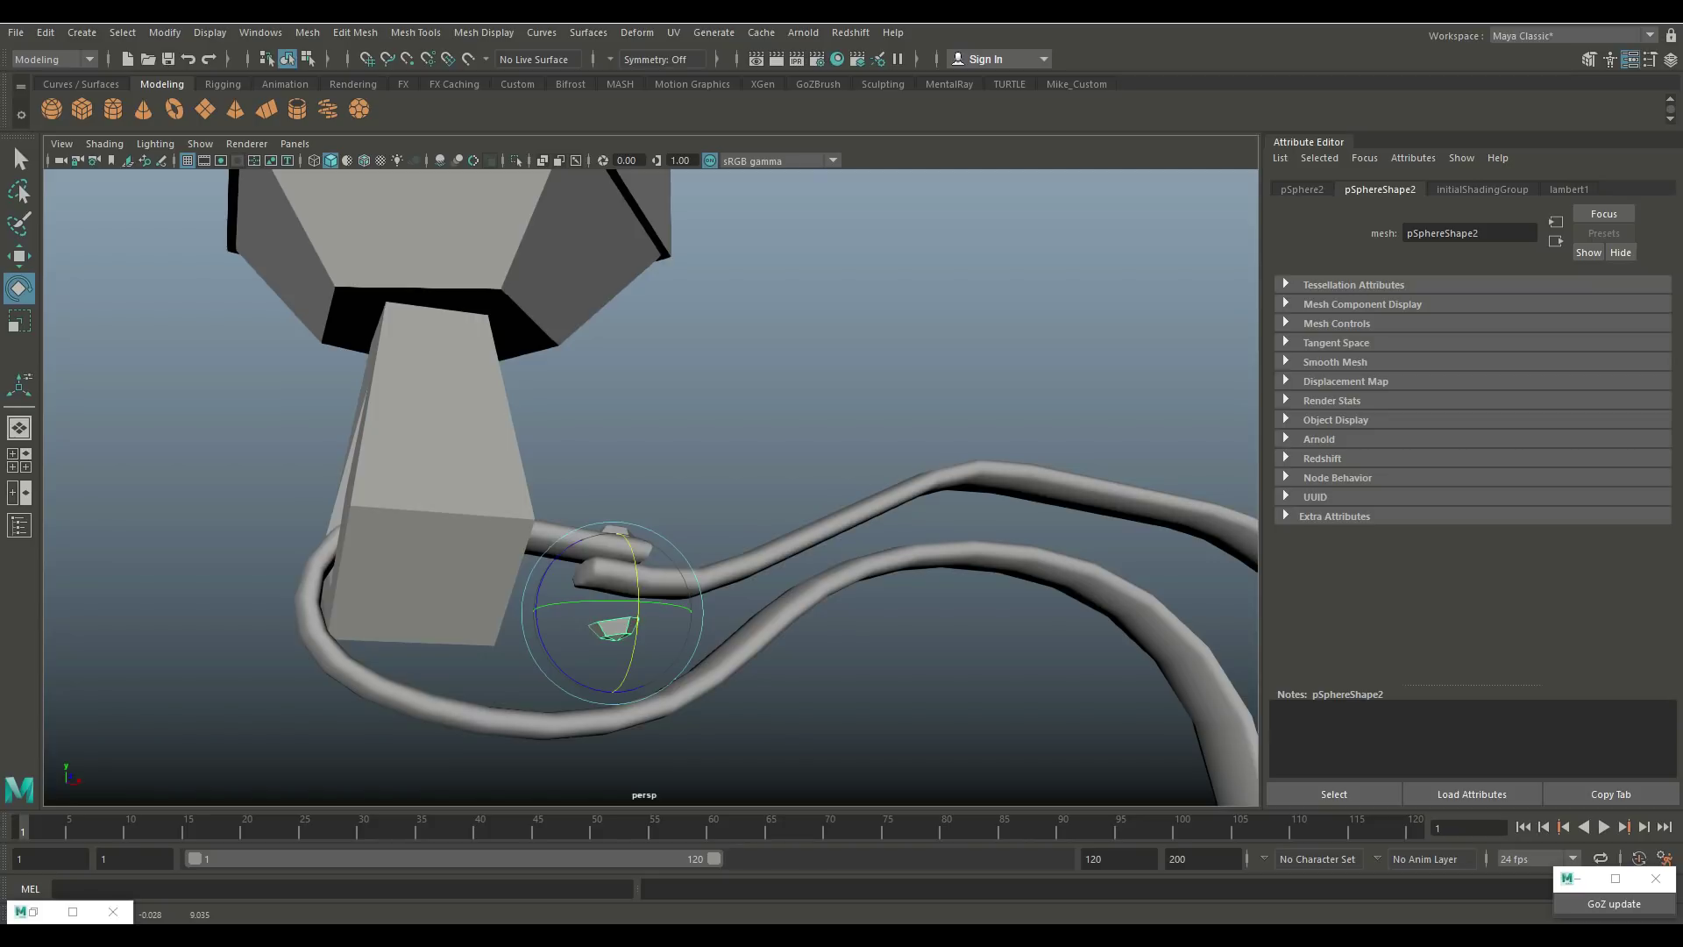
{"action": "left_click_drag", "start_coordinate": [637, 614], "coordinate": [634, 653]}
{"action": "key", "text": "w"}
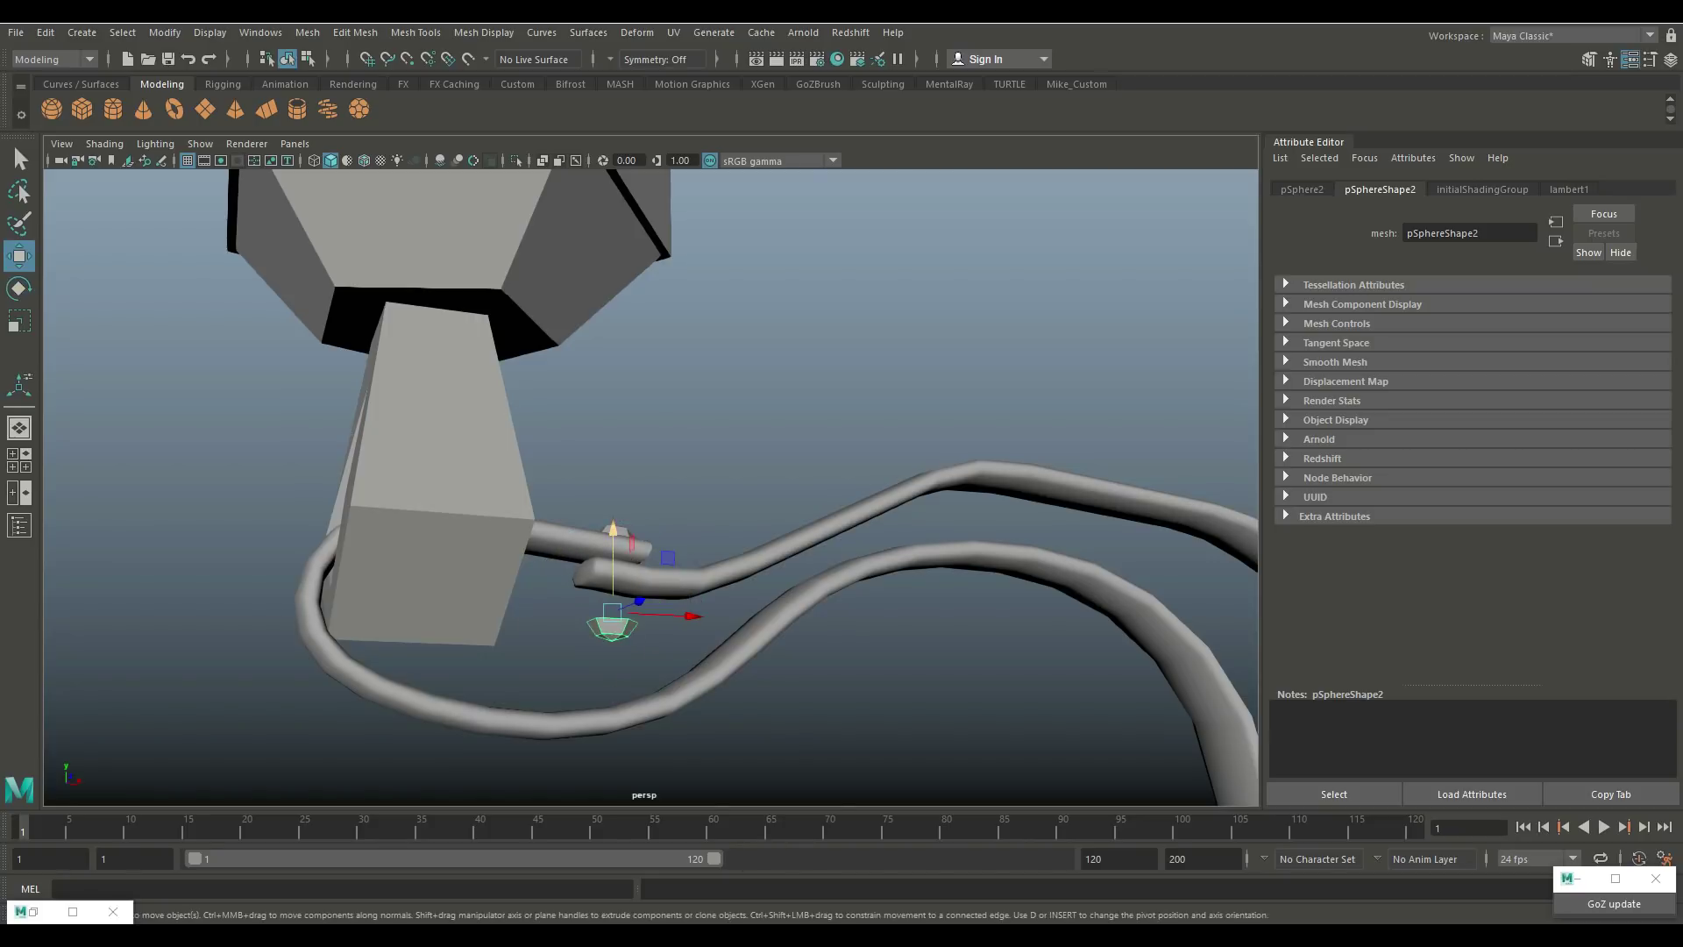
{"action": "left_click_drag", "start_coordinate": [613, 569], "coordinate": [613, 535]}
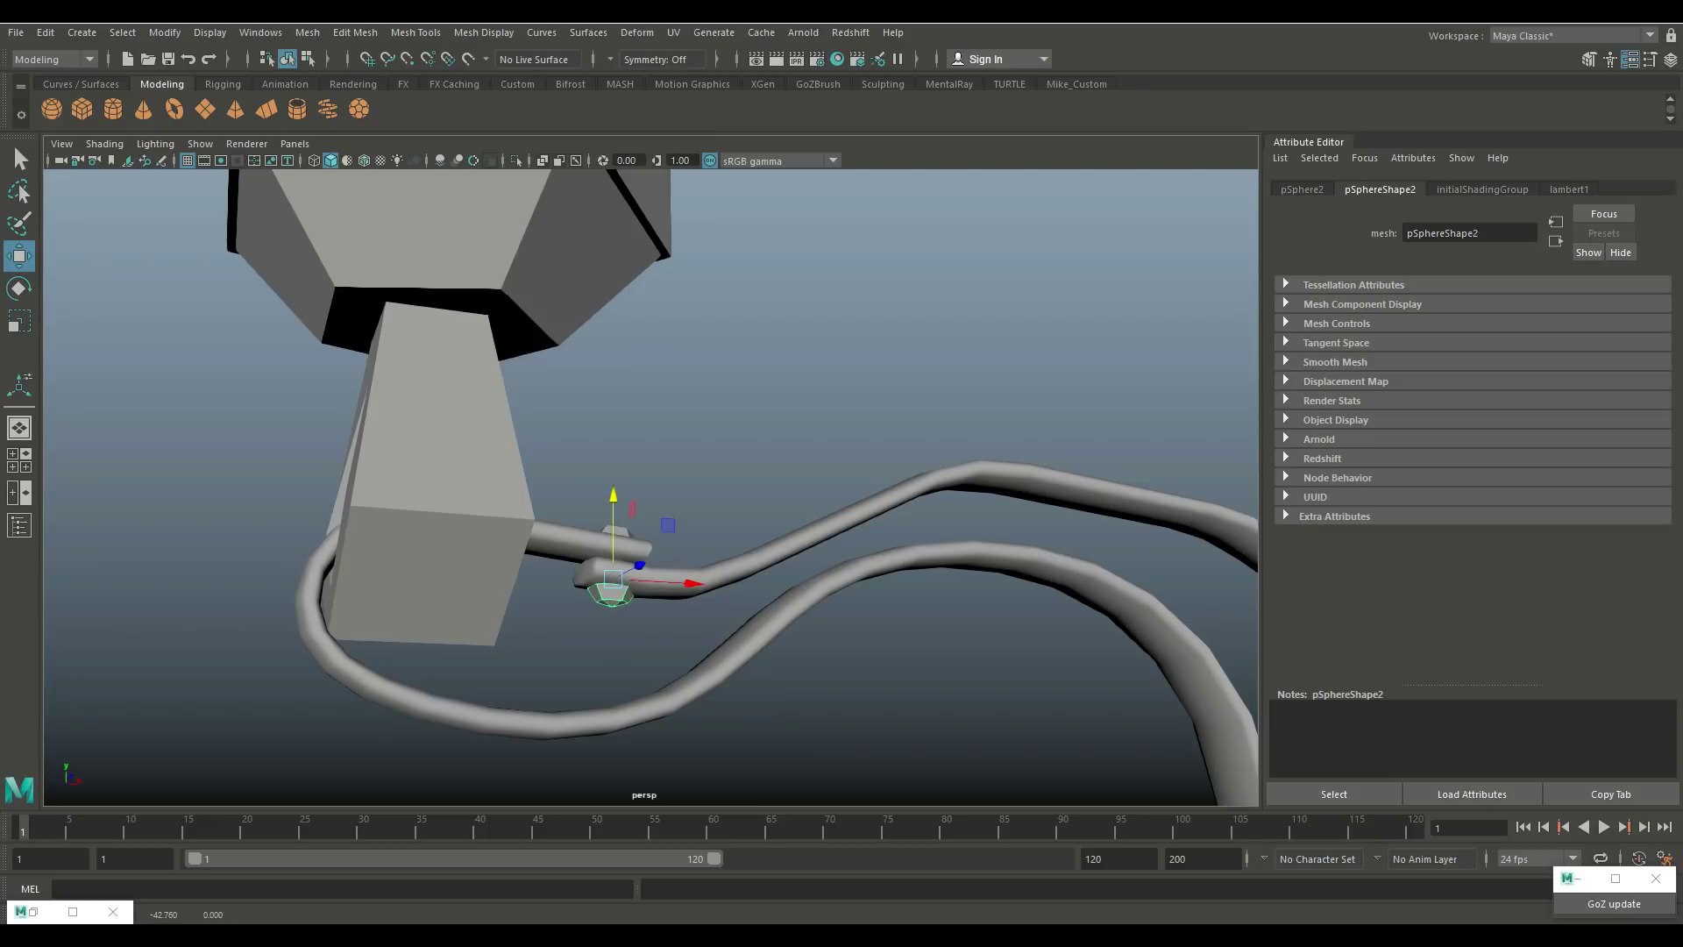
Step: Adjust the lower dome's rotation to follow the cord's lower free end
{"action": "key", "text": "e"}
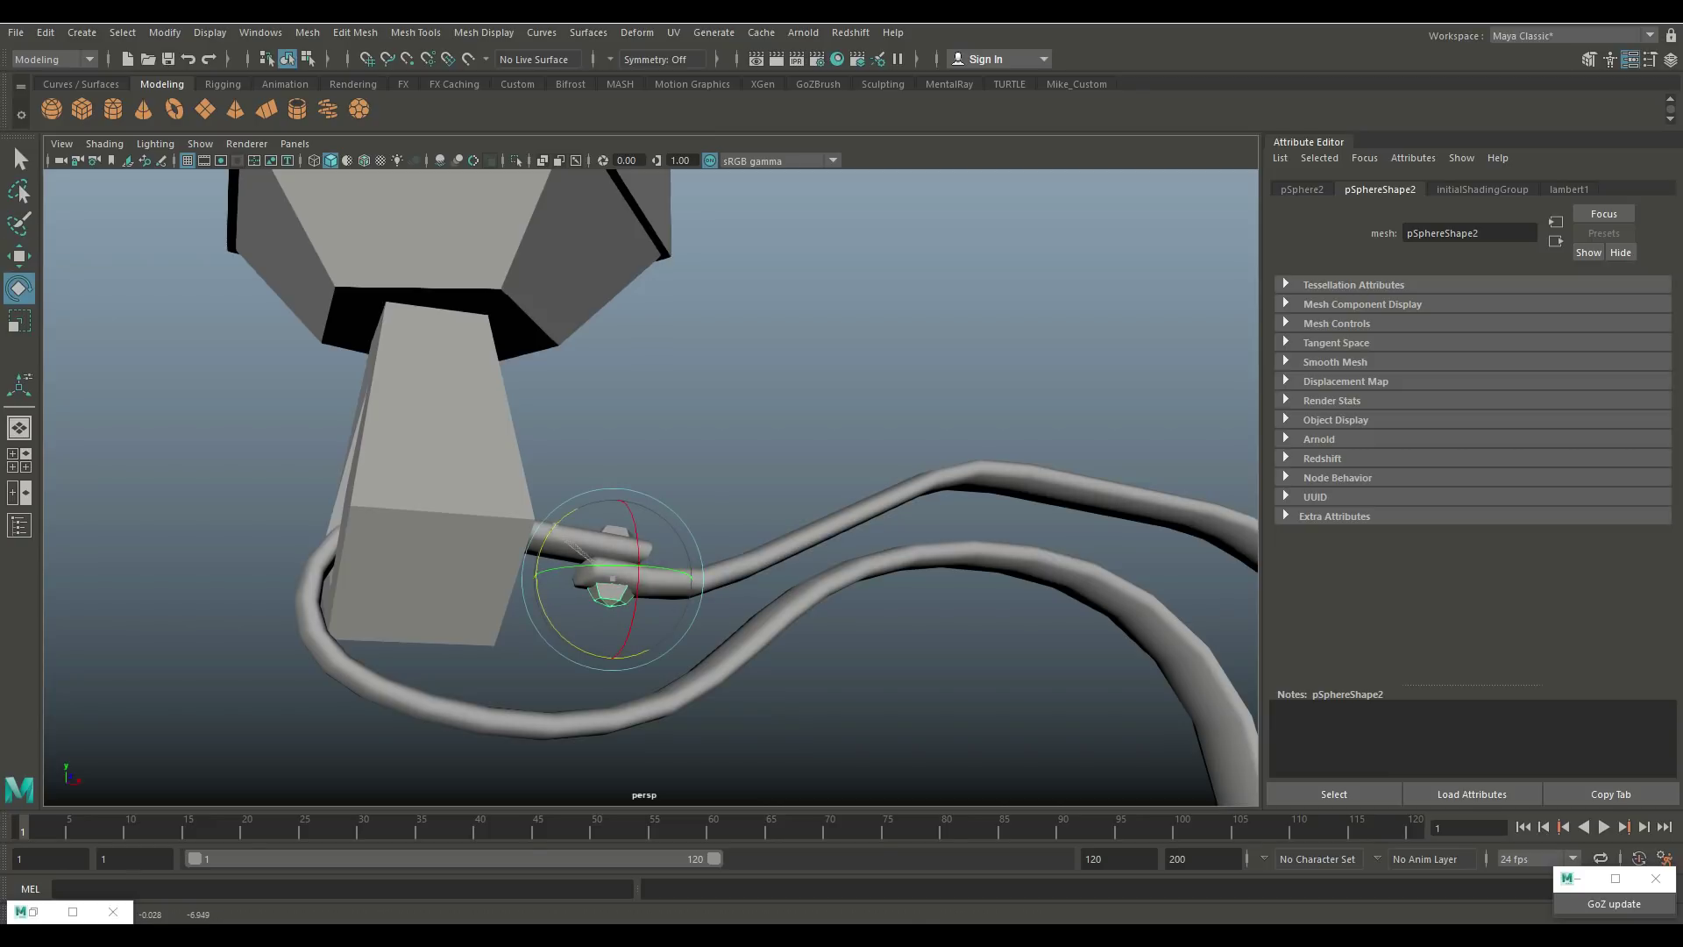
{"action": "left_click_drag", "start_coordinate": [556, 526], "coordinate": [645, 495]}
{"action": "left_click", "coordinate": [578, 552]}
Step: Select the handle, its end piece, the cord and the rivets together and move them along X towards the centre of the hammer head
{"action": "right_click_drag", "start_coordinate": [645, 495], "coordinate": [727, 489], "text": "alt"}
{"action": "left_click_drag", "start_coordinate": [727, 489], "coordinate": [729, 487], "text": "alt"}
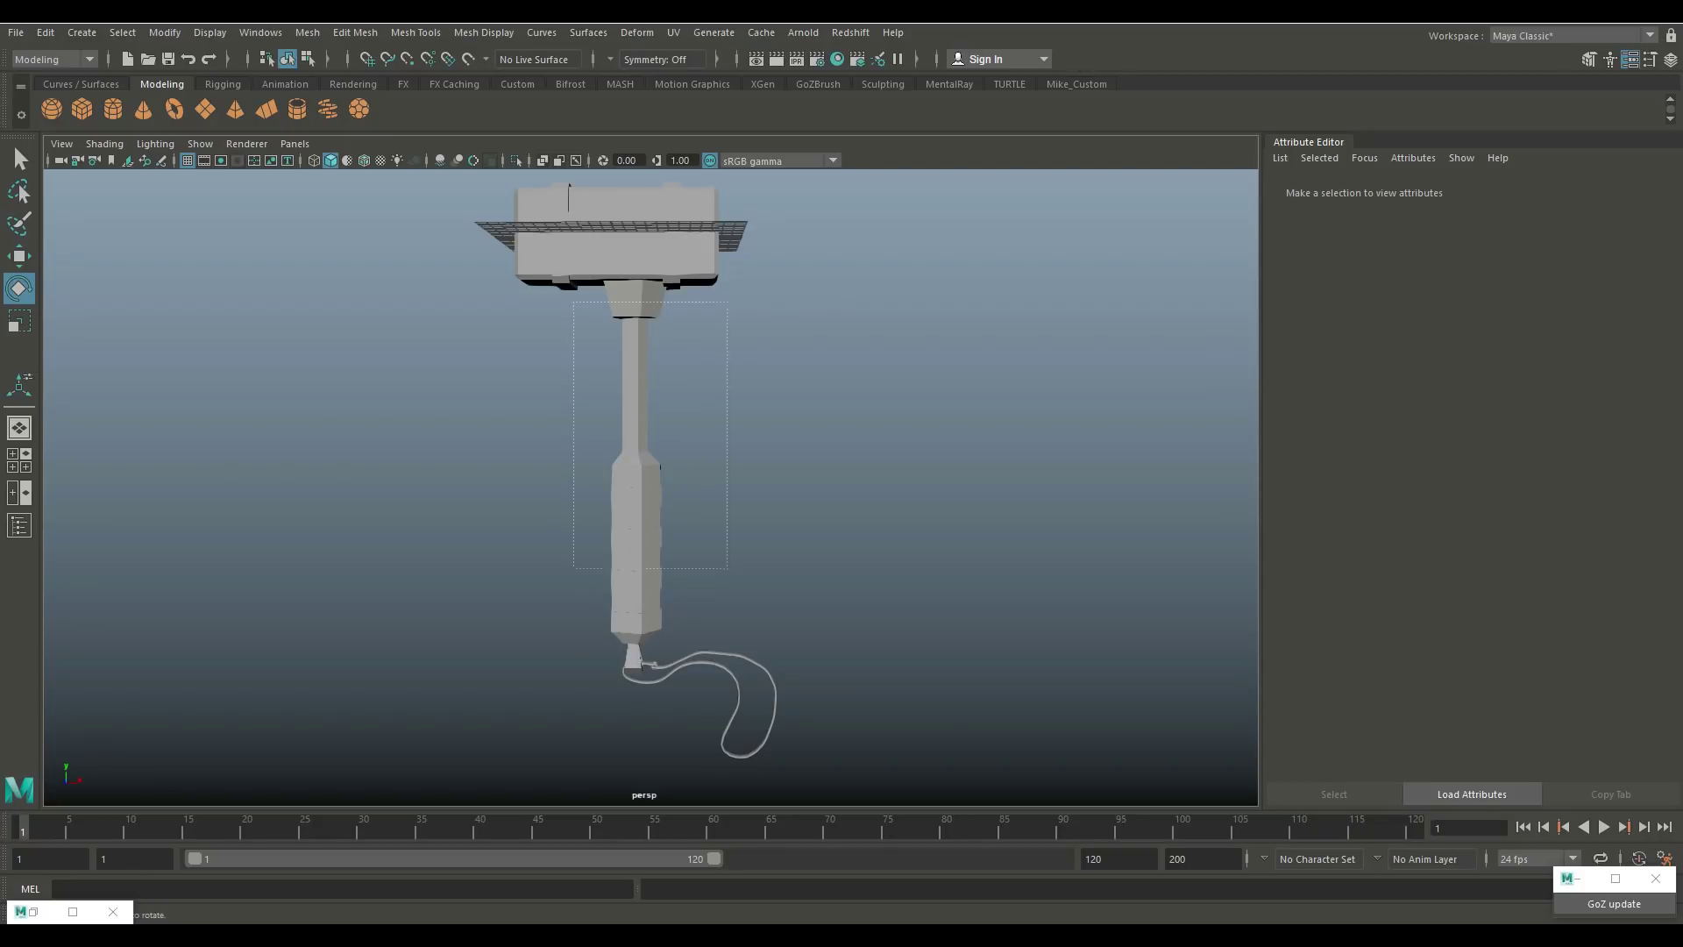
{"action": "left_click_drag", "start_coordinate": [727, 568], "coordinate": [846, 778]}
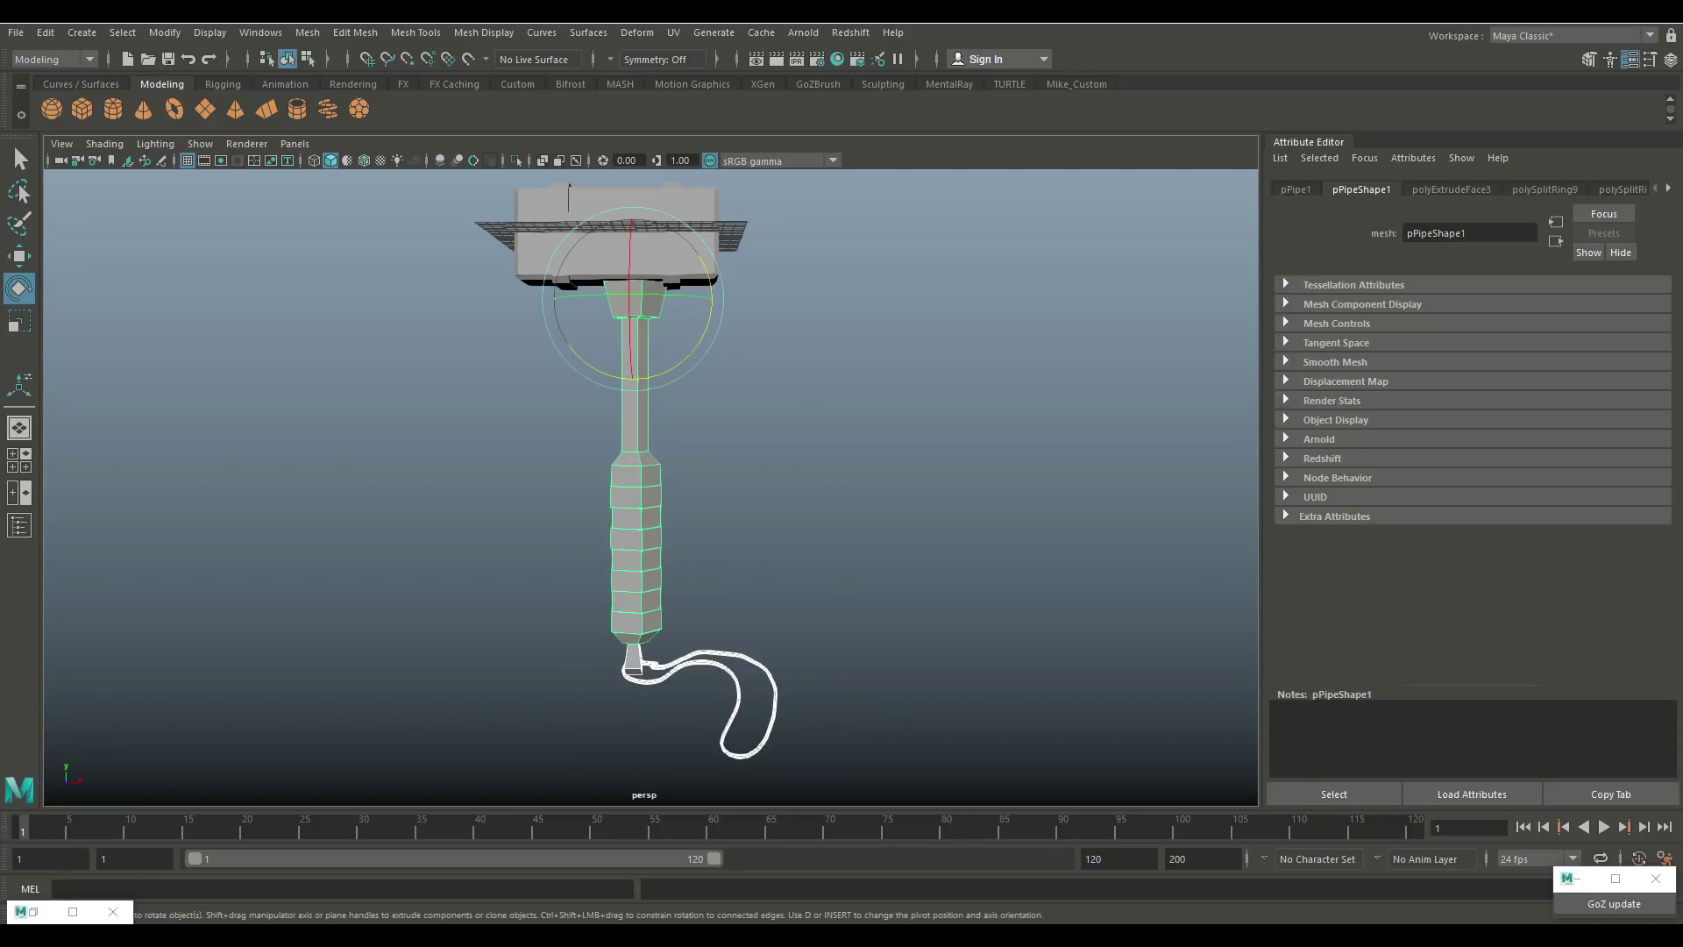
{"action": "key", "text": "space"}
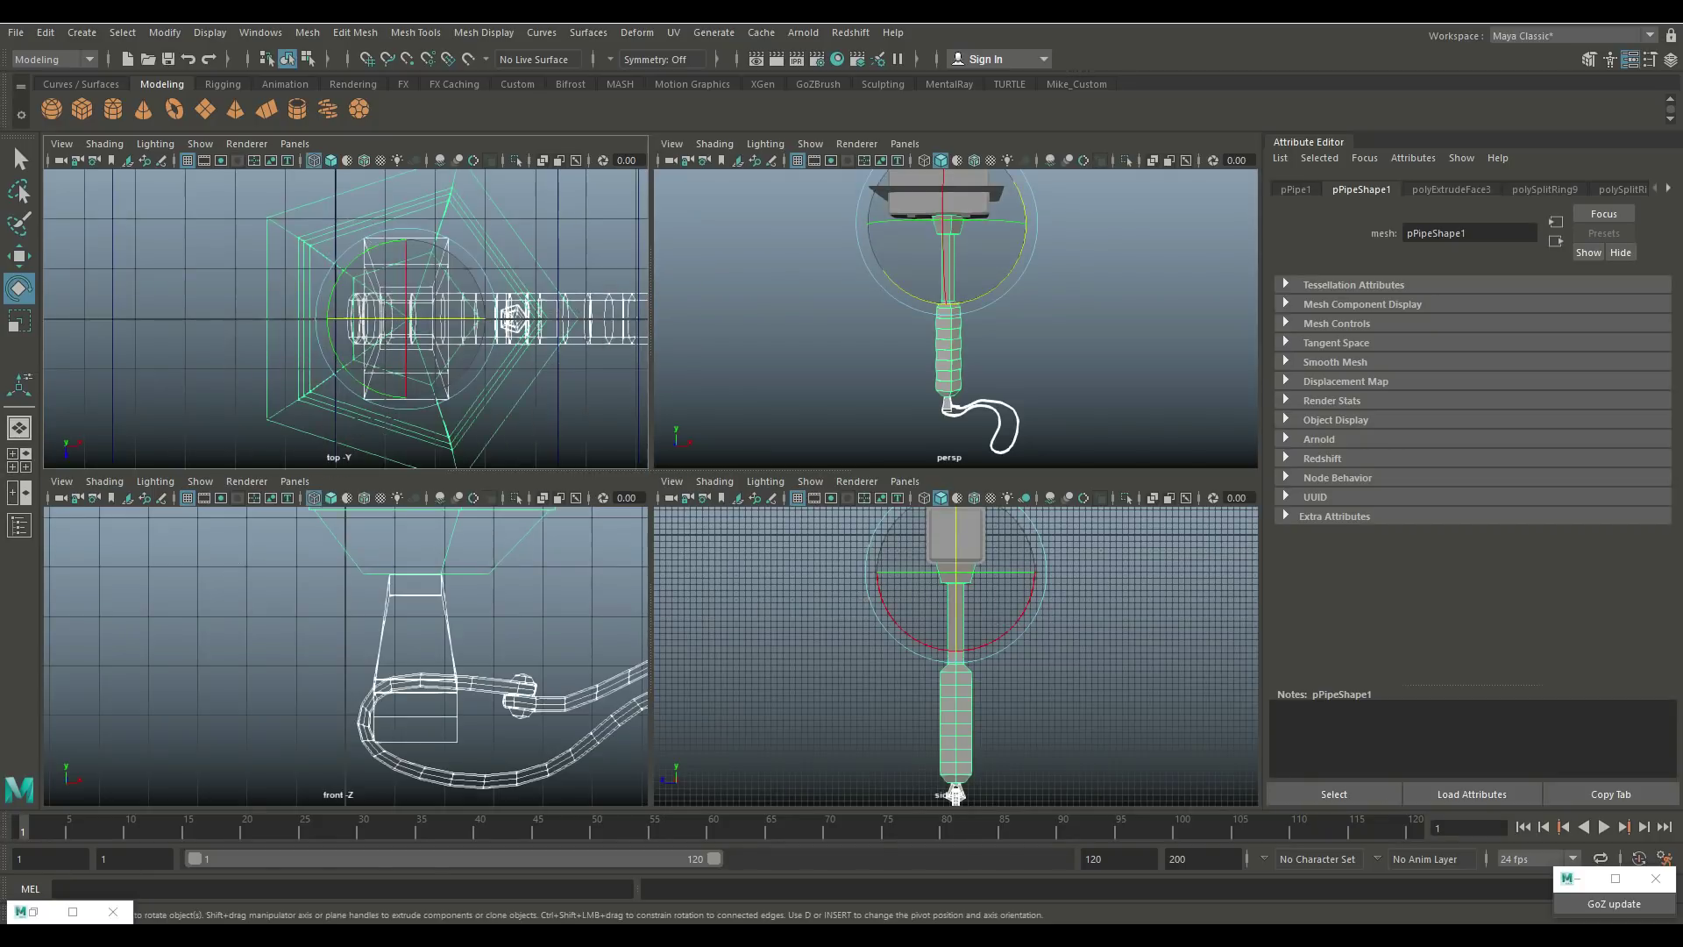
{"action": "key", "text": "space"}
{"action": "key", "text": "w"}
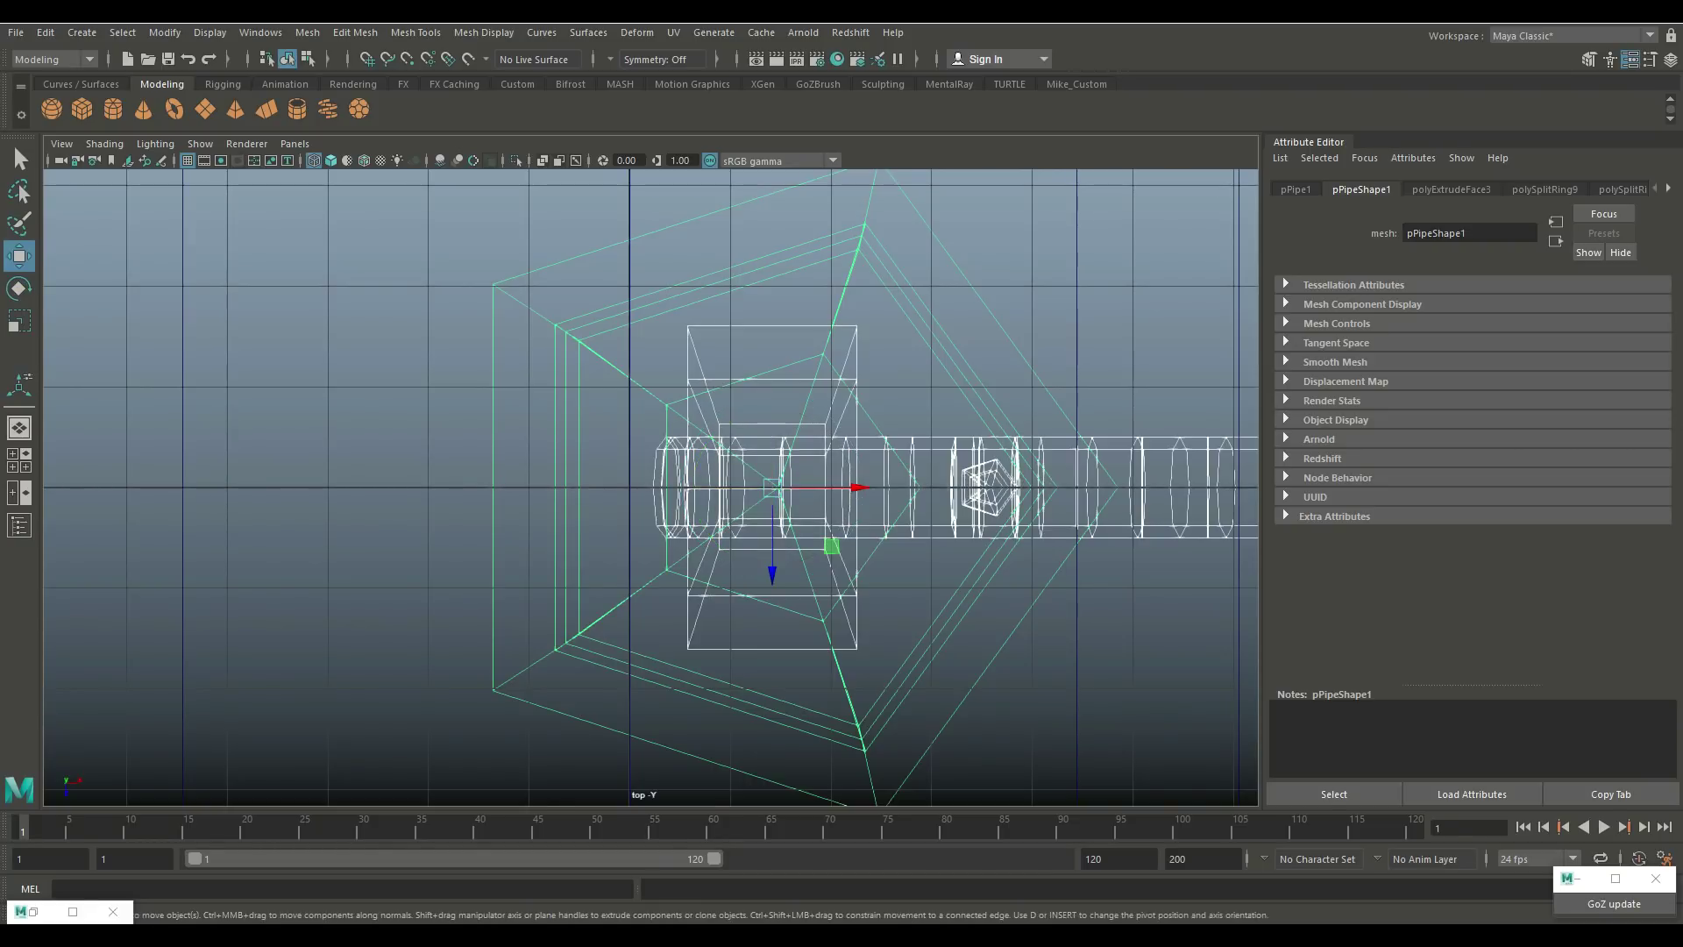
{"action": "left_click_drag", "start_coordinate": [828, 487], "coordinate": [713, 487]}
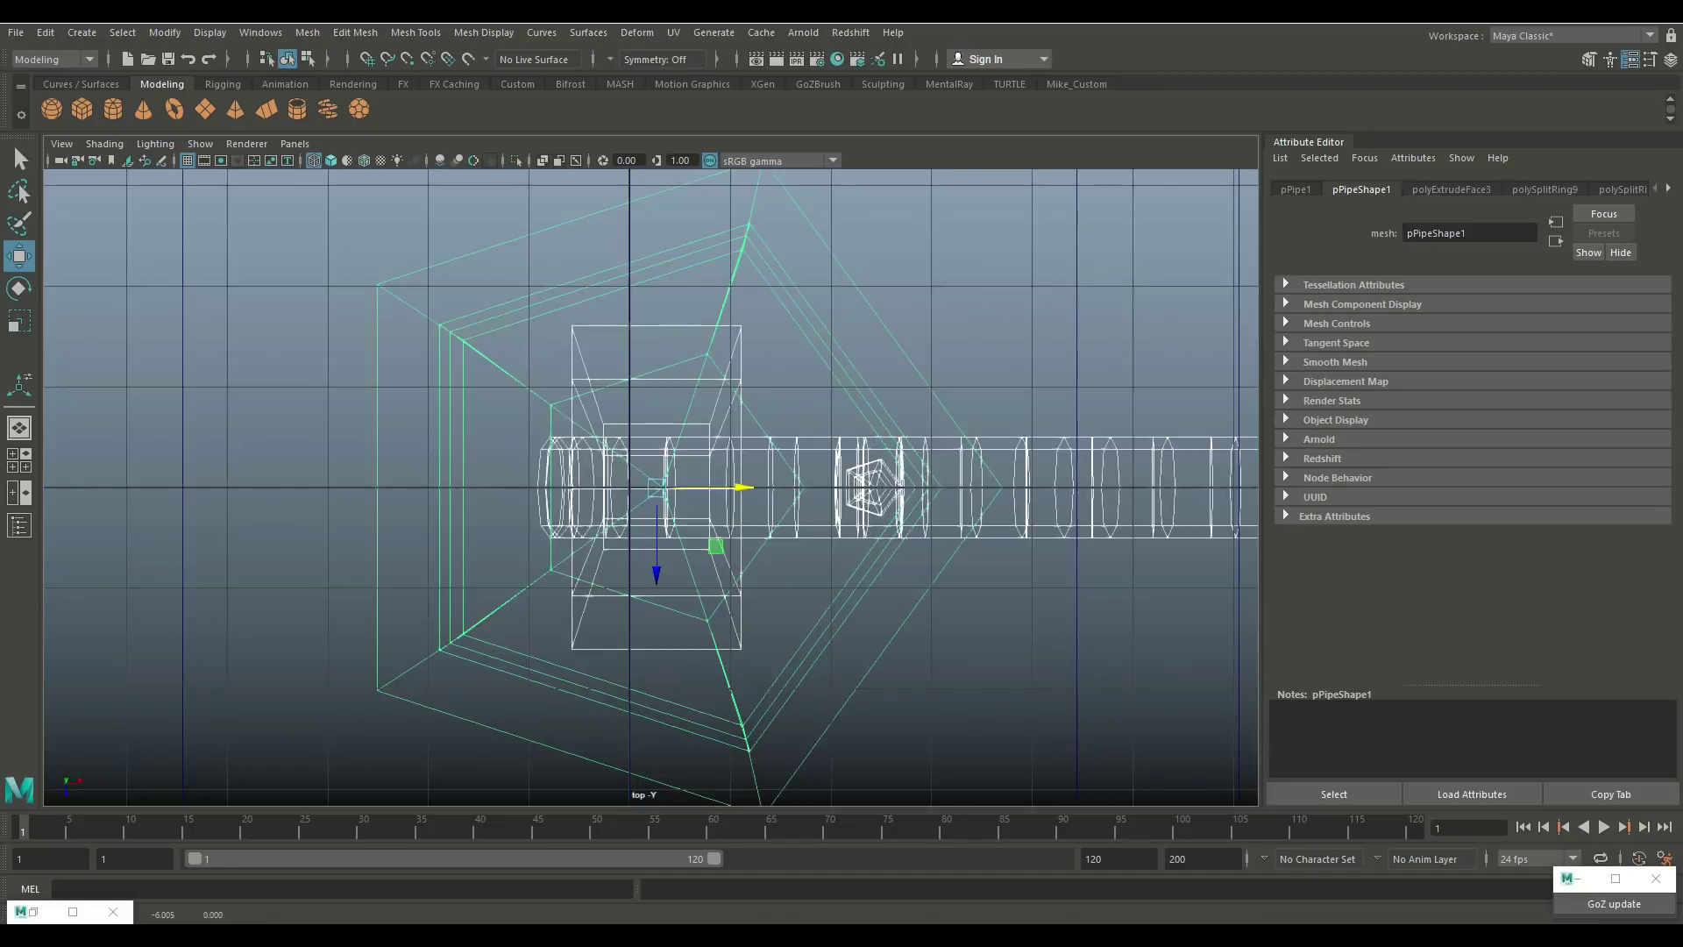
{"action": "scroll", "coordinate": [712, 487], "scroll_direction": "down", "scroll_amount": 4}
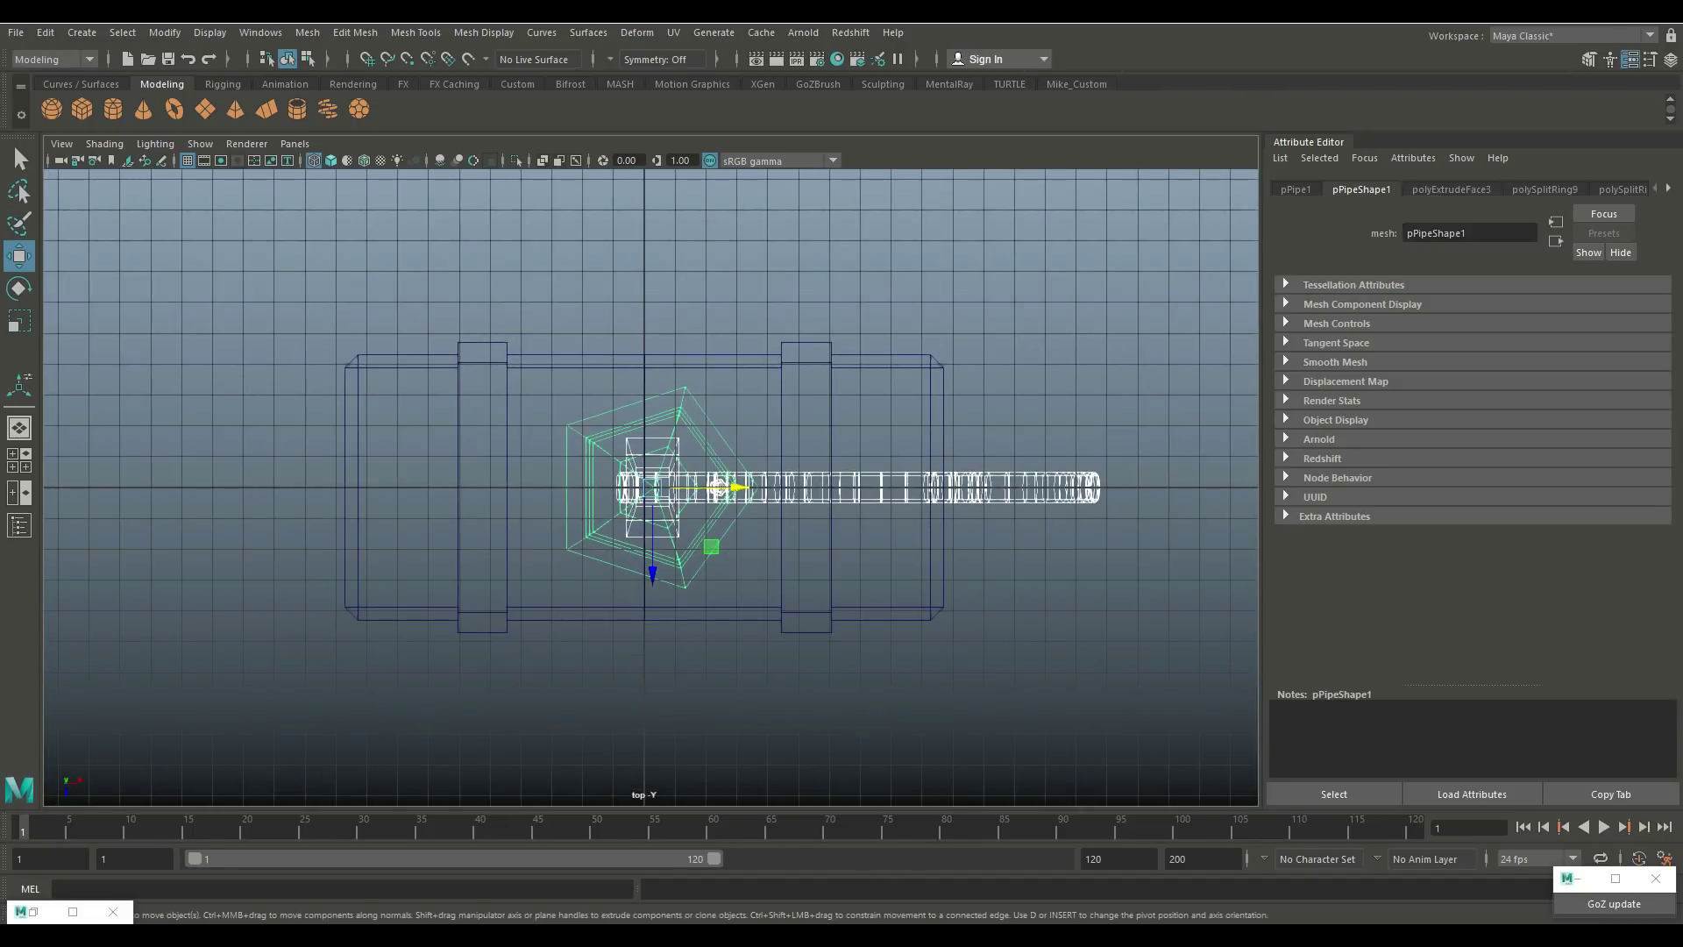
{"action": "scroll", "coordinate": [712, 488], "scroll_direction": "up", "scroll_amount": 4}
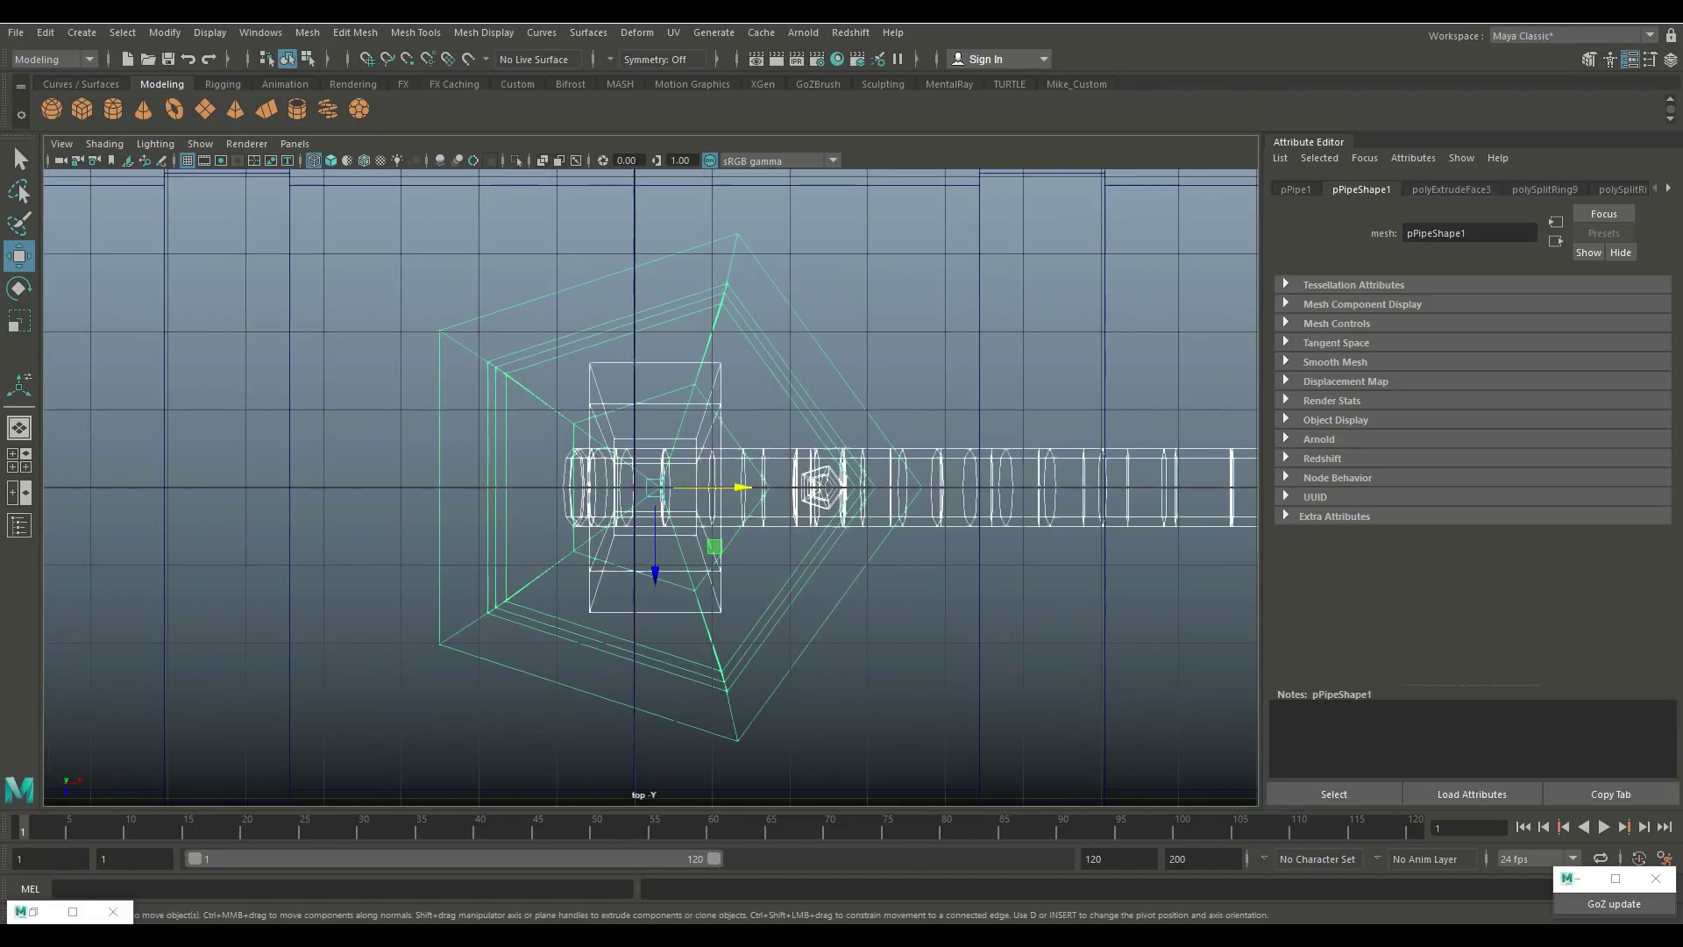
Step: Fine-tune the X position of the selected handle and cord assembly to centre it on the grid's vertical axis in the top view
{"action": "left_click_drag", "start_coordinate": [654, 488], "coordinate": [712, 488]}
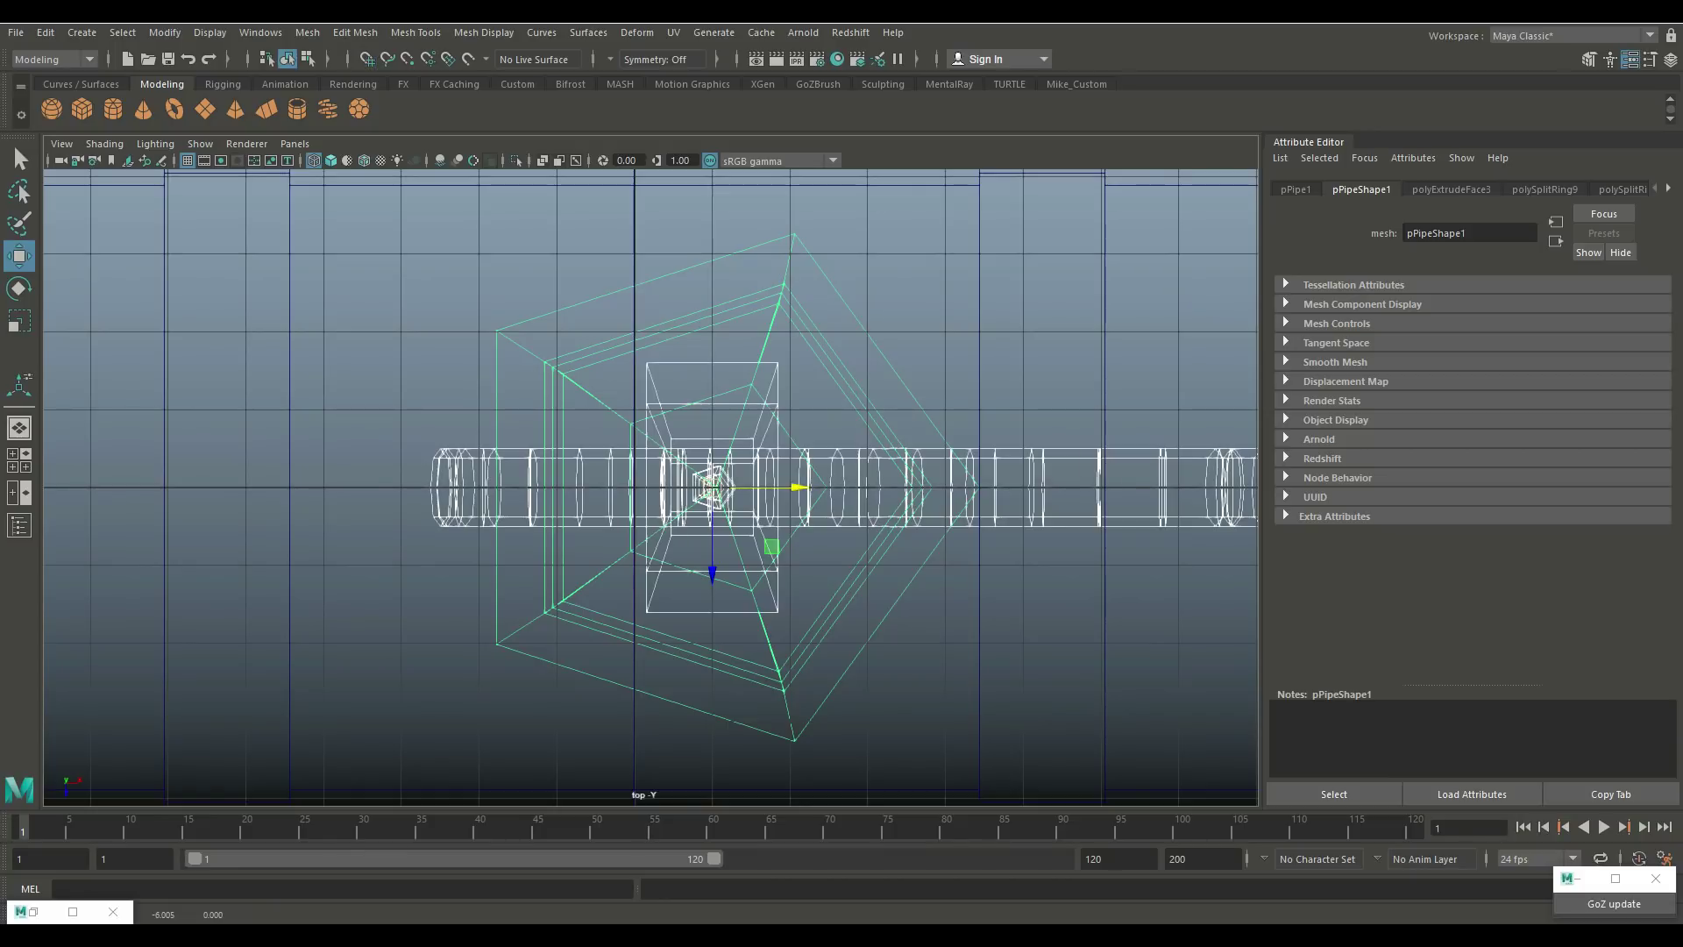
{"action": "key", "text": "ctrl+z"}
{"action": "left_click_drag", "start_coordinate": [654, 488], "coordinate": [627, 488]}
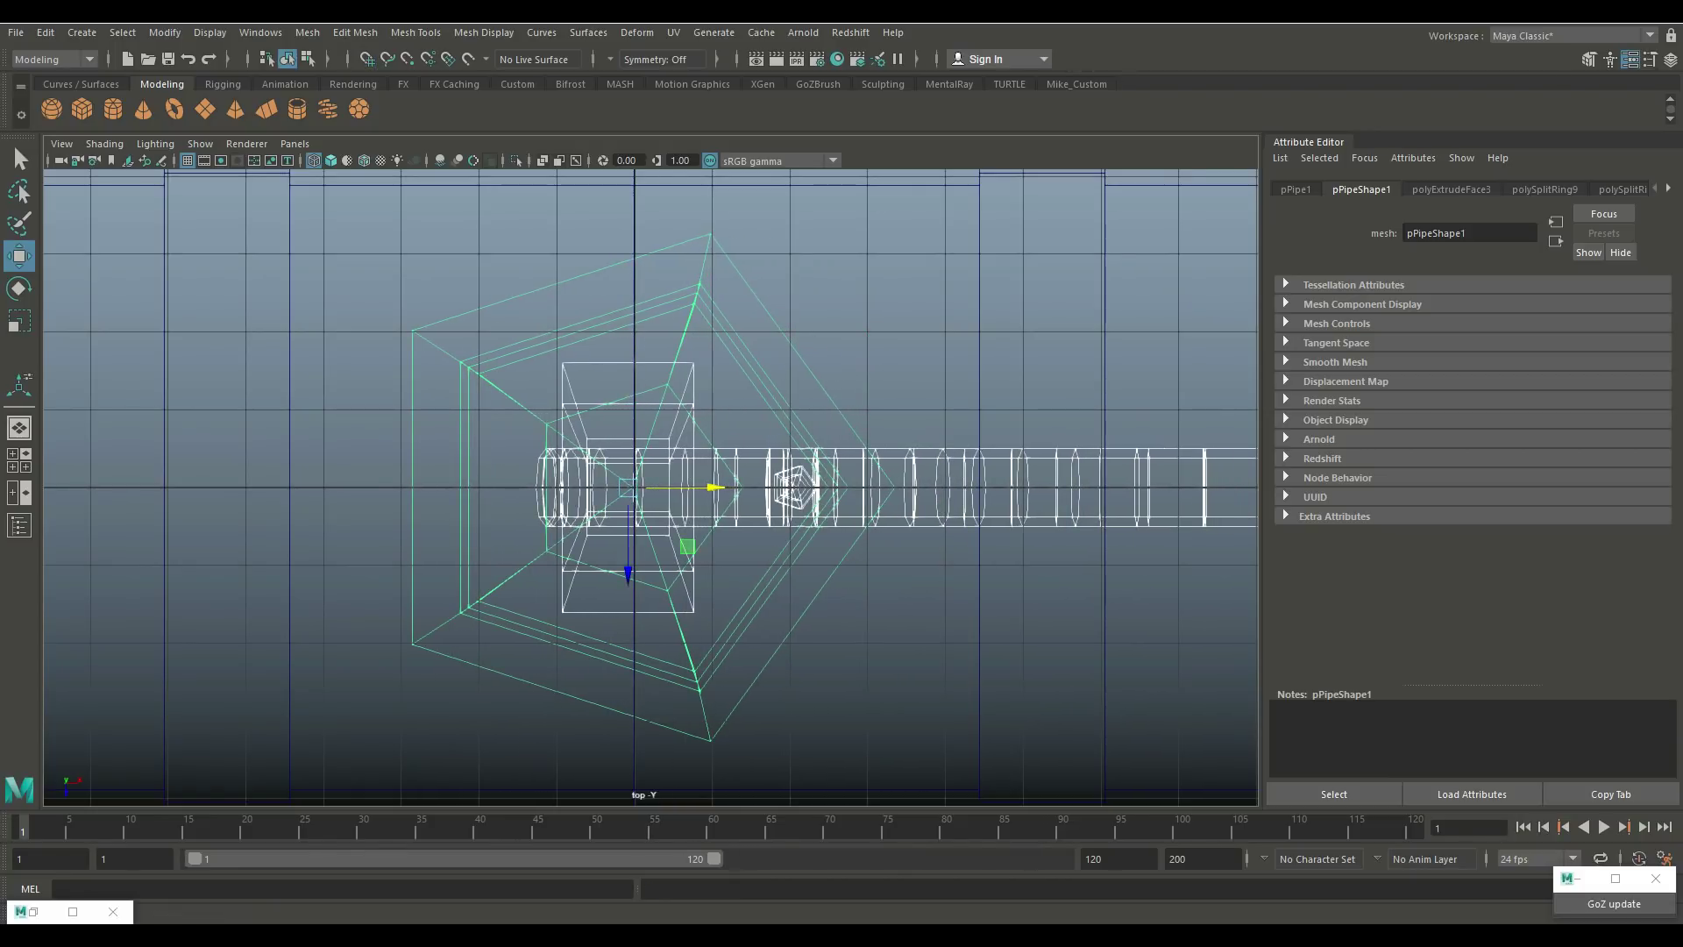
{"action": "key", "text": "space"}
{"action": "key", "text": "space"}
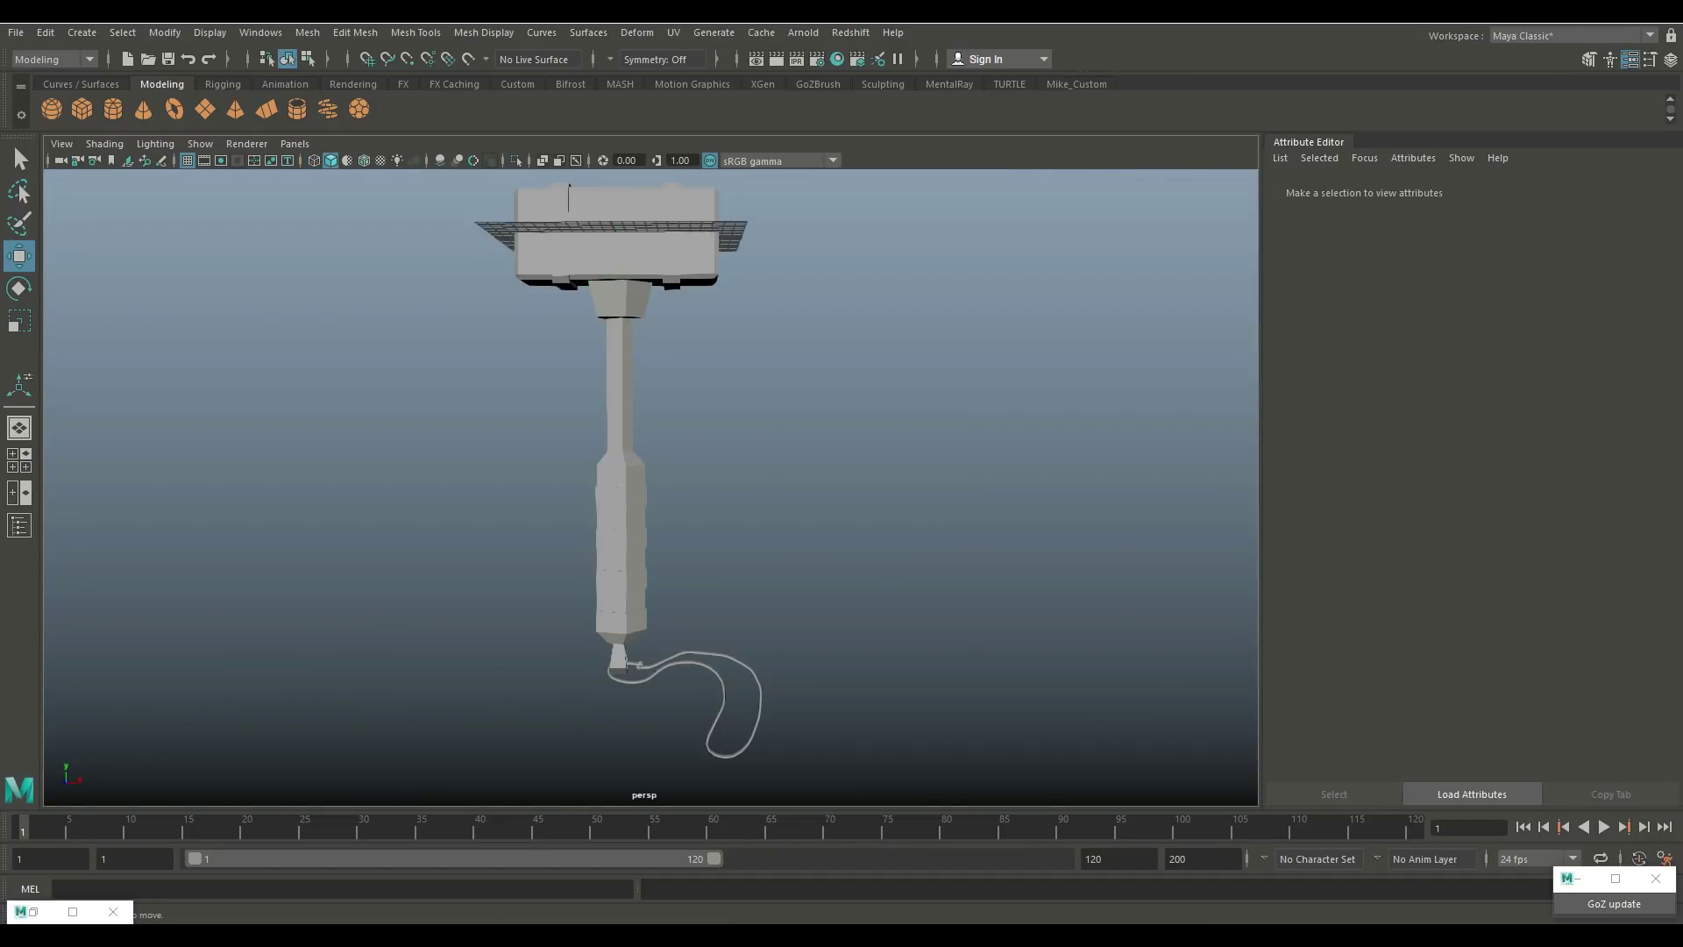